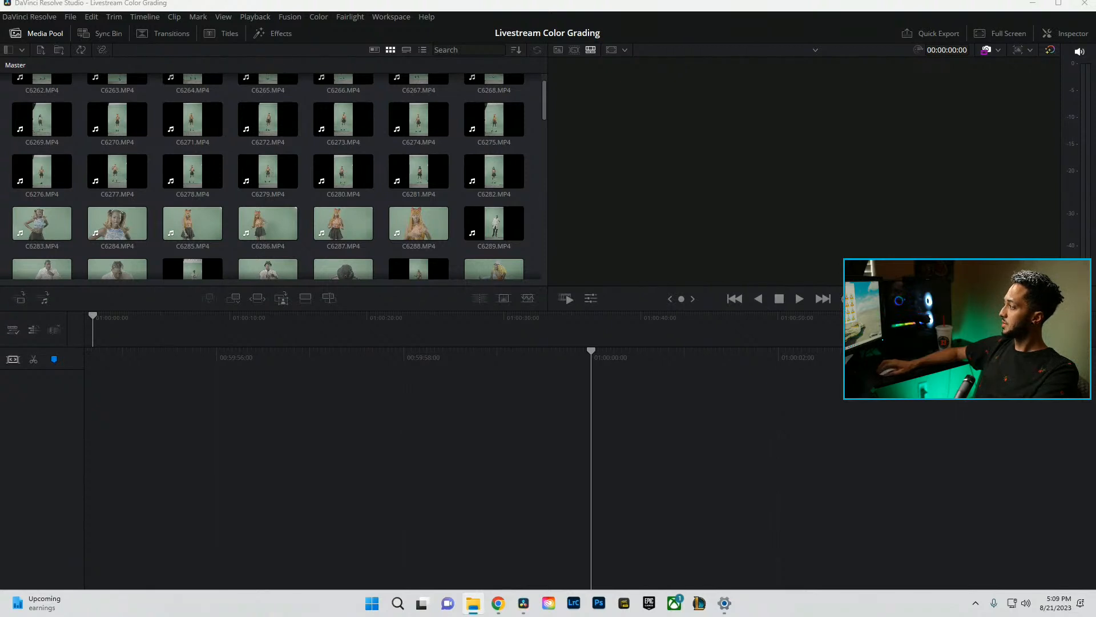
Import three batches of footage, including the MP4 clips around C6368 to C6417 and the A069 clips, into the Master bin.
drag(50, 407, 270, 217)
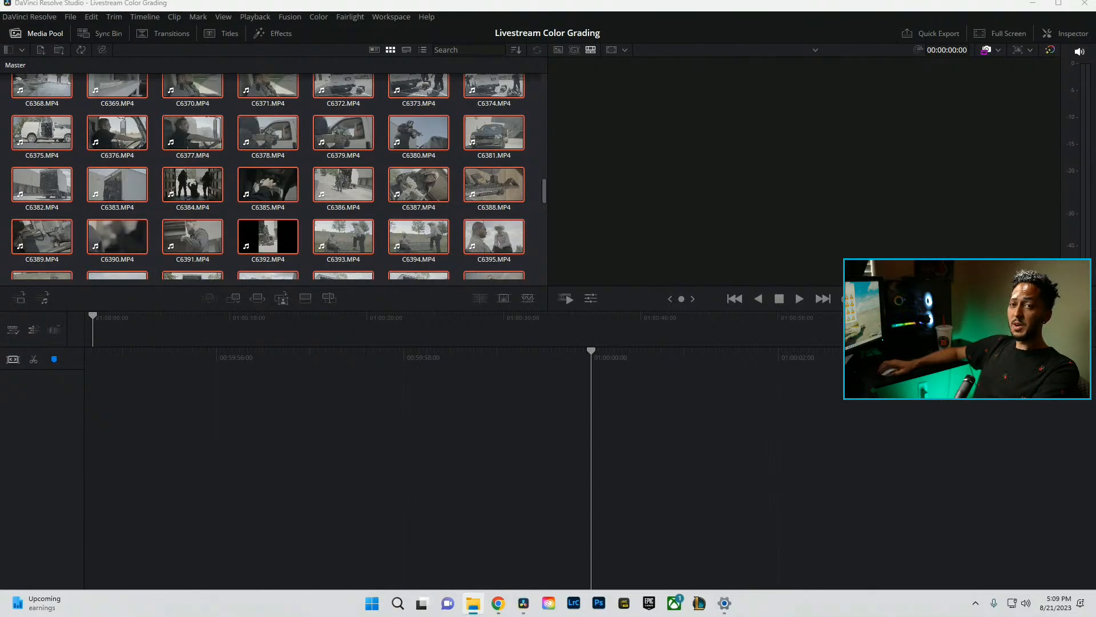
drag(31, 381, 261, 269)
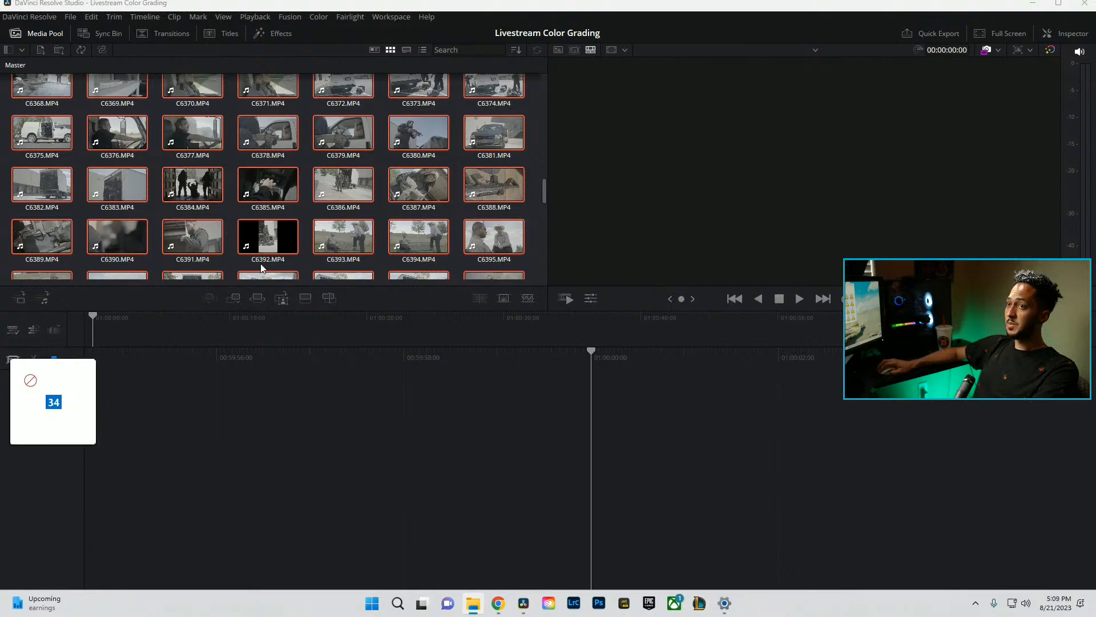
drag(261, 231, 282, 197)
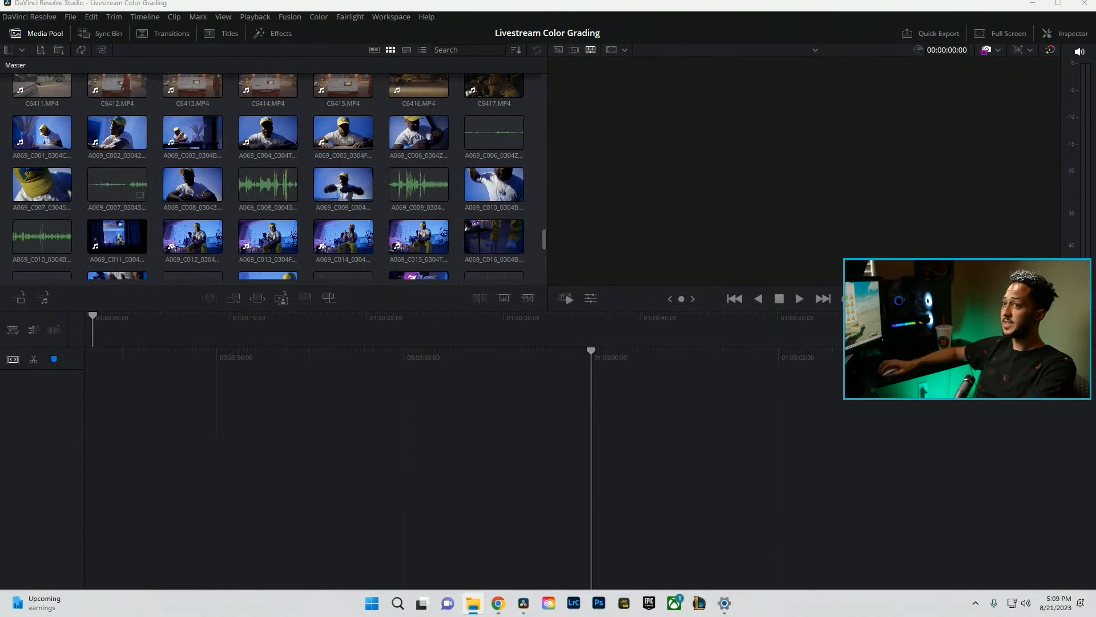
Look through the imported clip thumbnails in the Master bin, including C6380.MP4.
scroll(342, 212, down, 3)
scroll(366, 215, up, 15)
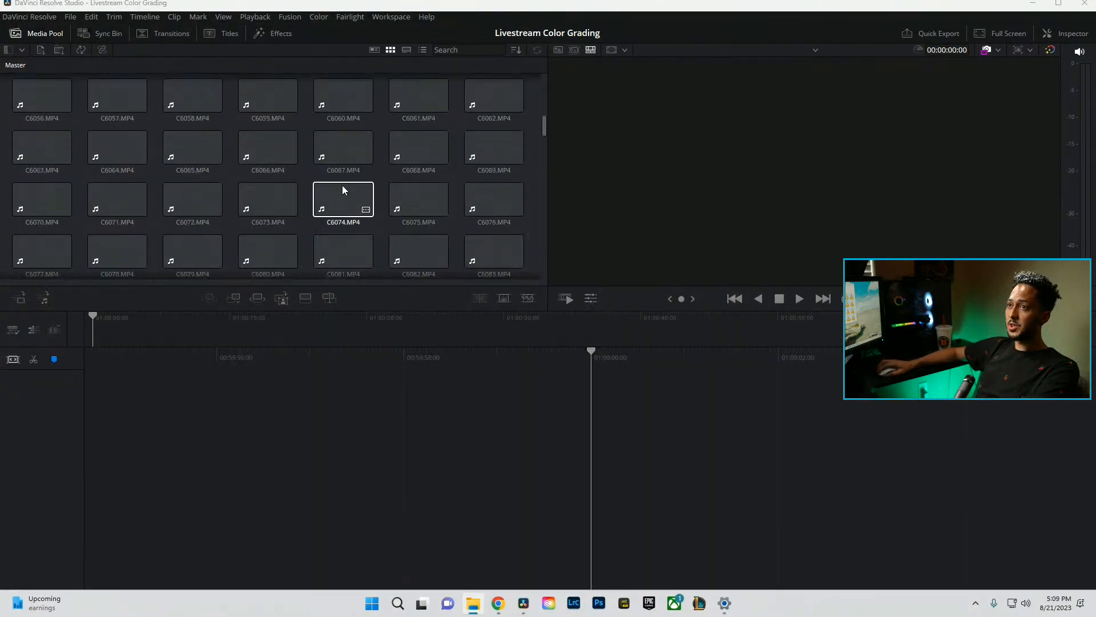
scroll(347, 191, down, 3)
scroll(359, 188, down, 20)
scroll(362, 204, down, 10)
scroll(274, 155, up, 12)
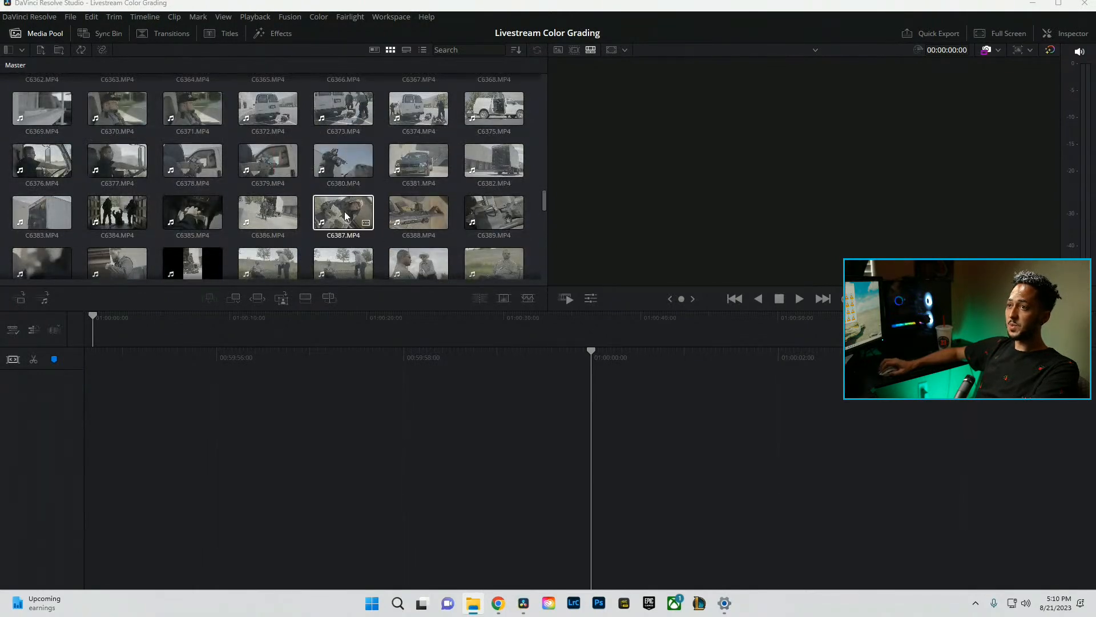
click(338, 161)
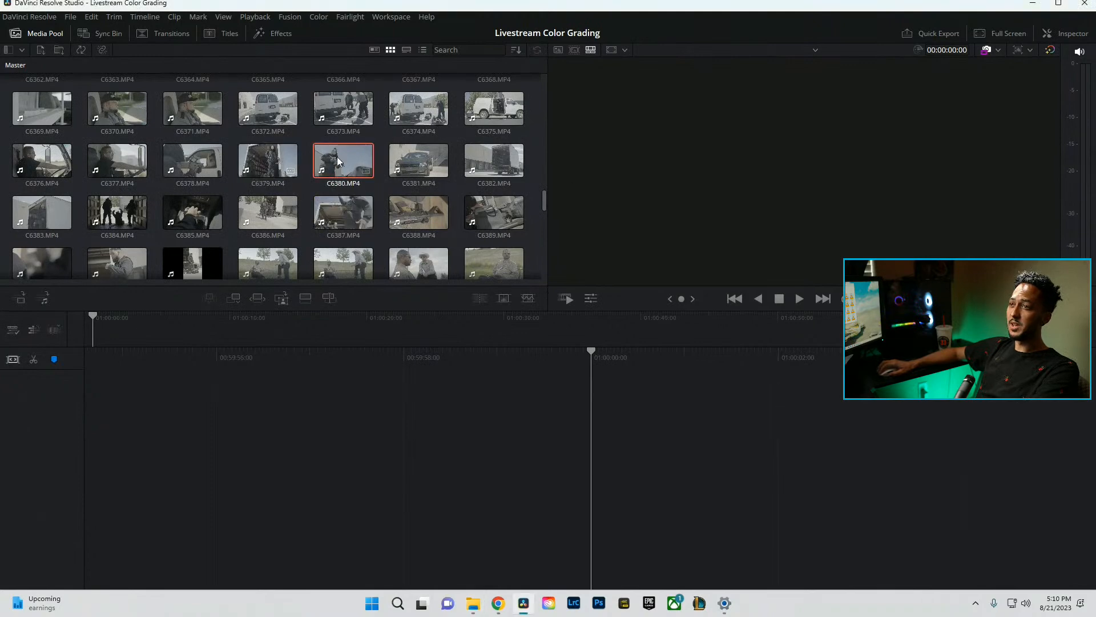
scroll(364, 179, up, 1)
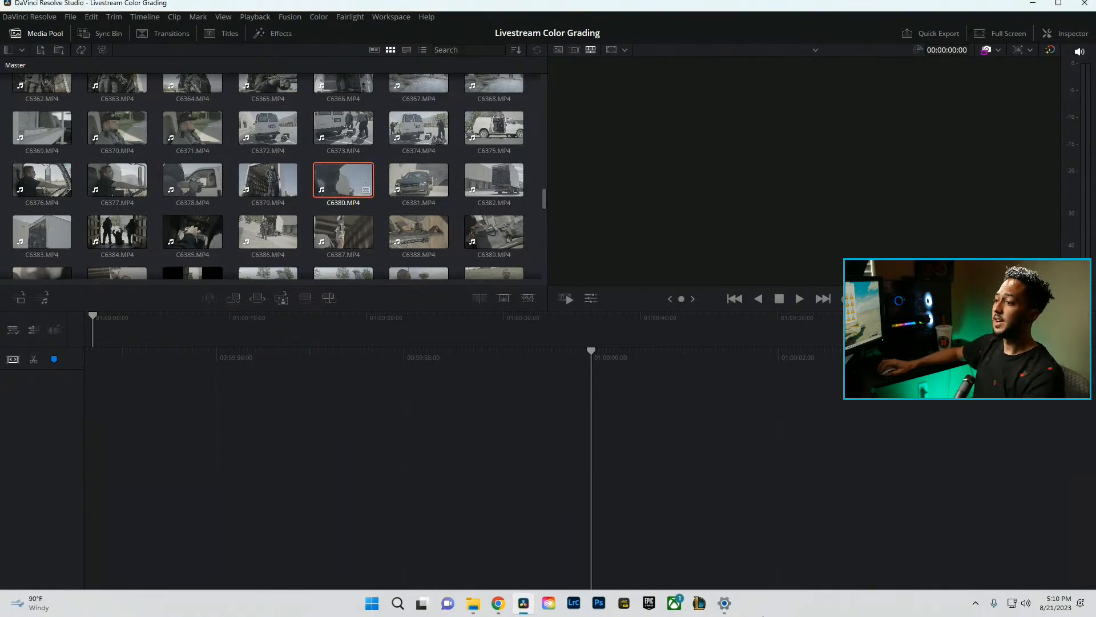
Bring up the Edit page and shrink the media pool thumbnails so two columns of clips fit.
drag(618, 10, 612, 5)
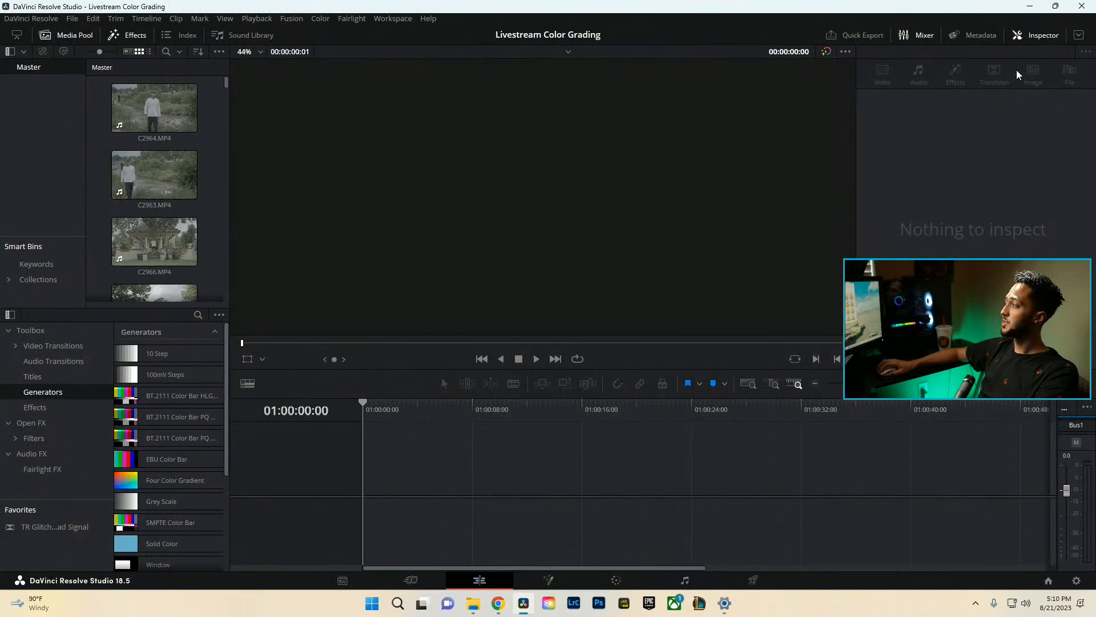
drag(102, 54, 88, 52)
Browse the Master bin from the A069 clips down to the C63 series to find footage for grading.
scroll(196, 179, down, 8)
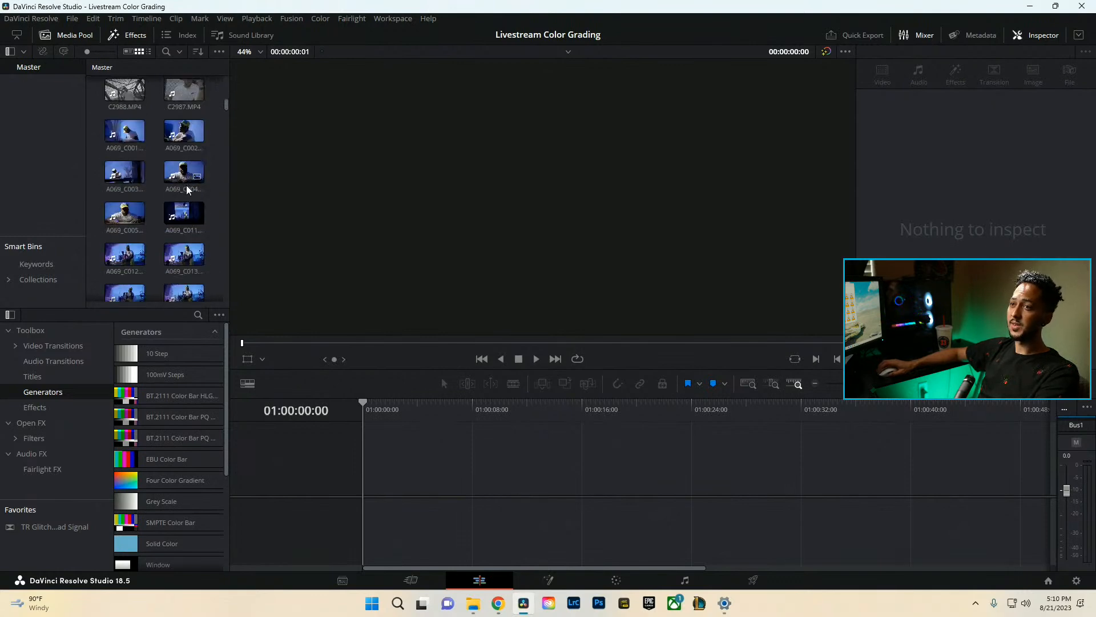
scroll(189, 201, down, 5)
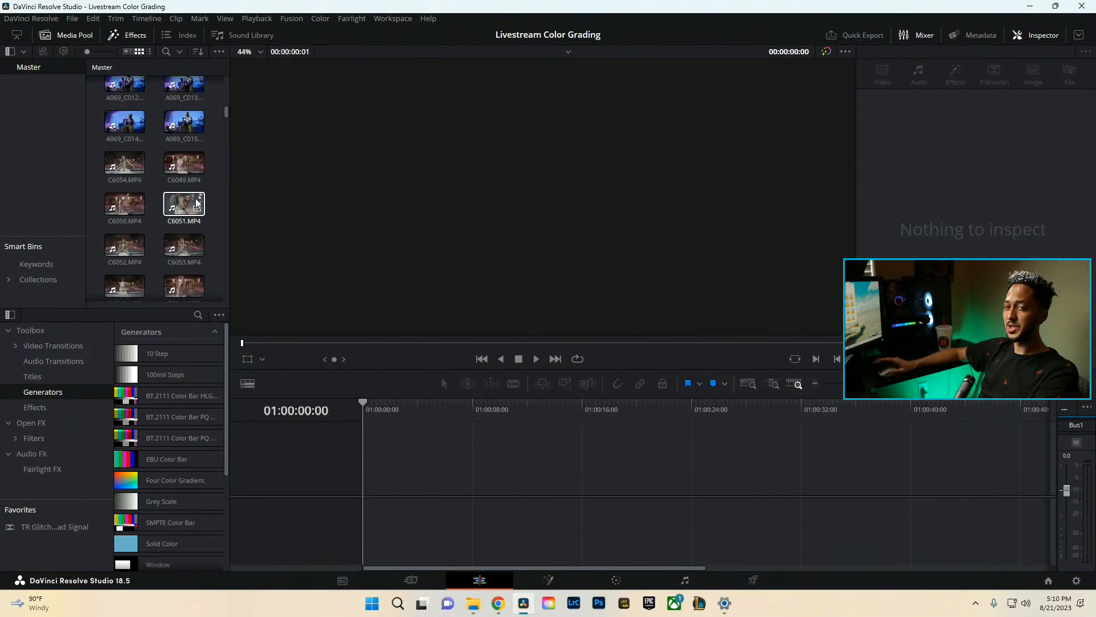
scroll(201, 218, down, 1)
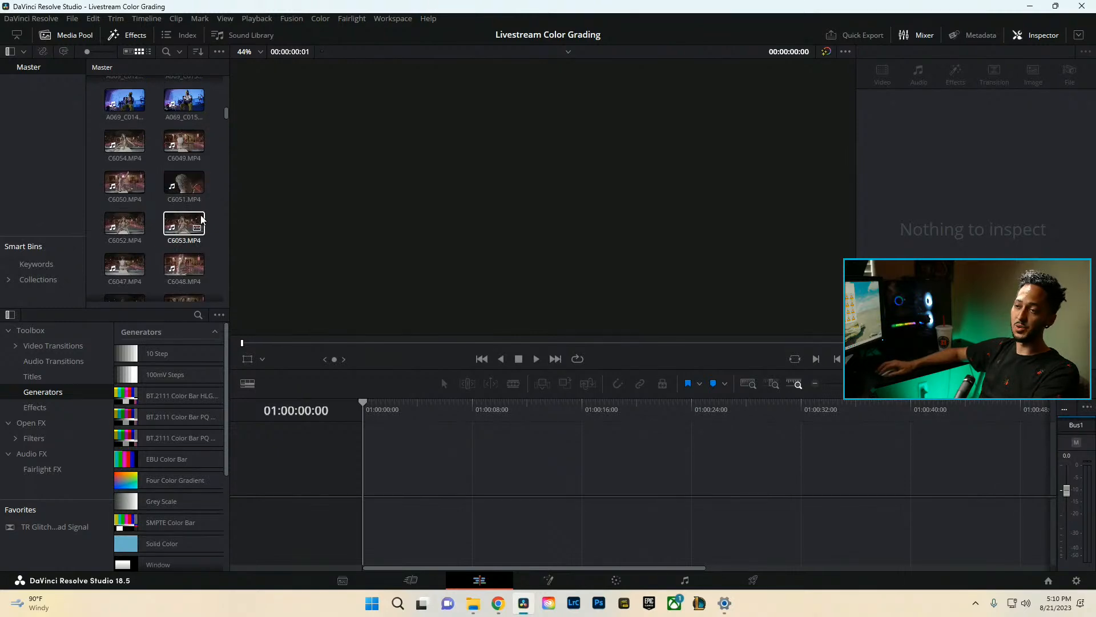
scroll(217, 235, down, 8)
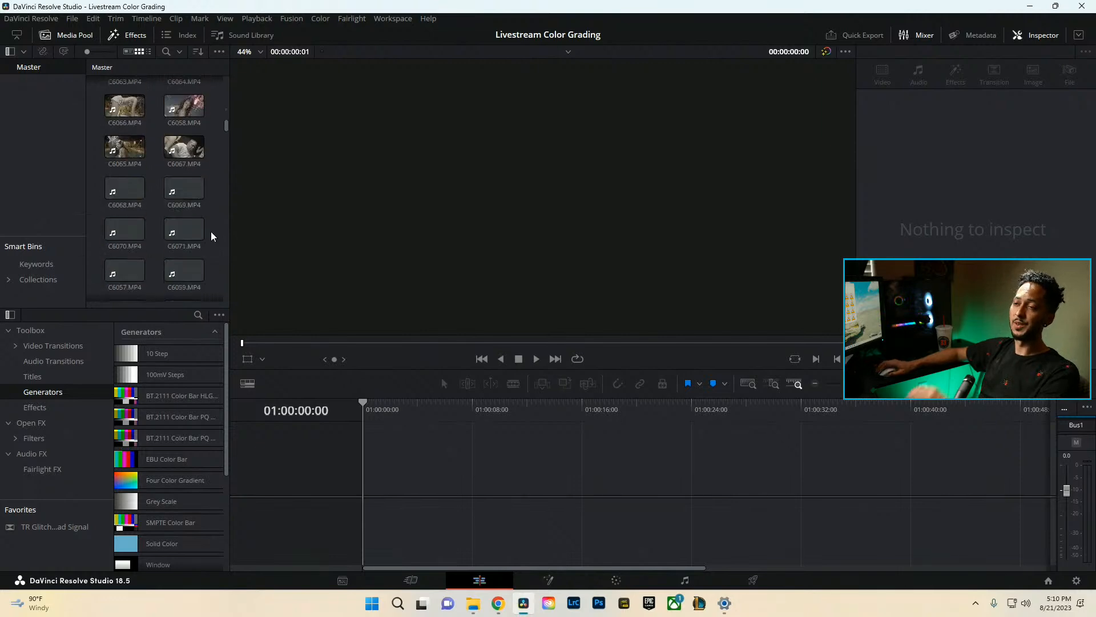
scroll(212, 232, down, 7)
scroll(209, 232, down, 6)
scroll(209, 234, down, 6)
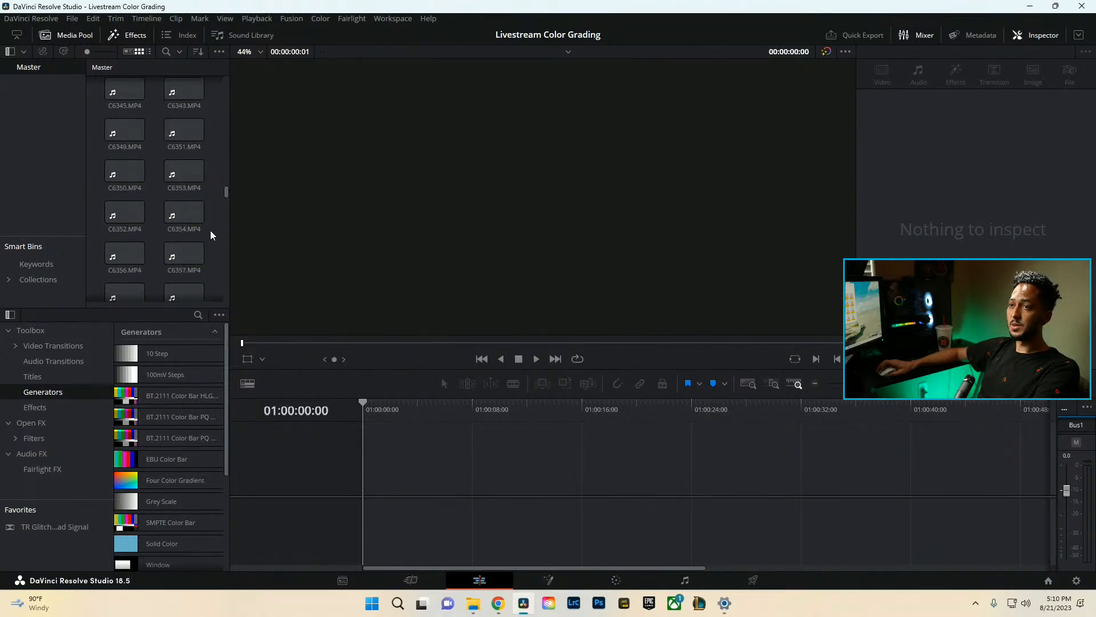
scroll(211, 228, up, 3)
scroll(210, 228, down, 3)
scroll(211, 228, down, 4)
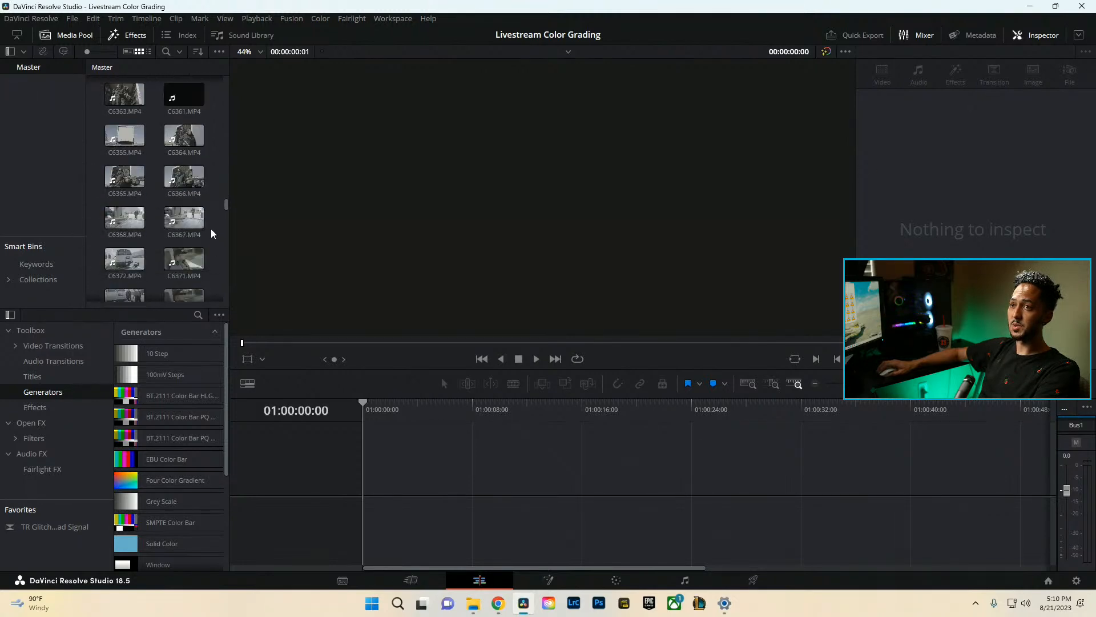
Create a timeline from the clips C6366.MP4 and C6380.MP4, placing them at the very start.
click(190, 183)
scroll(211, 211, down, 5)
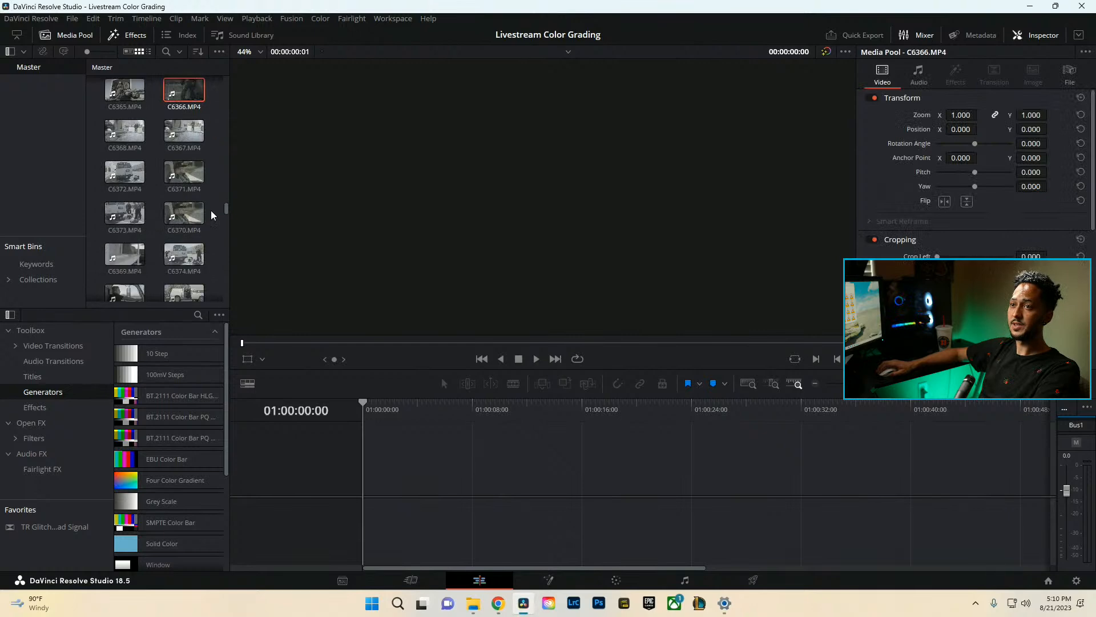
ctrl+click(197, 220)
scroll(197, 216, down, 3)
scroll(197, 223, down, 3)
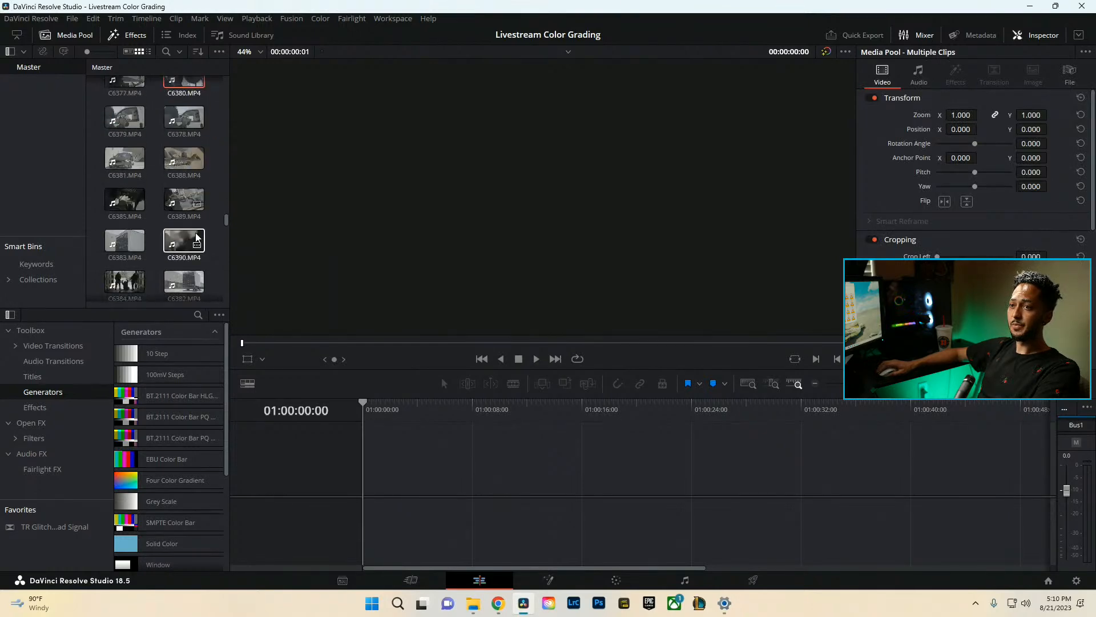
scroll(194, 257, down, 2)
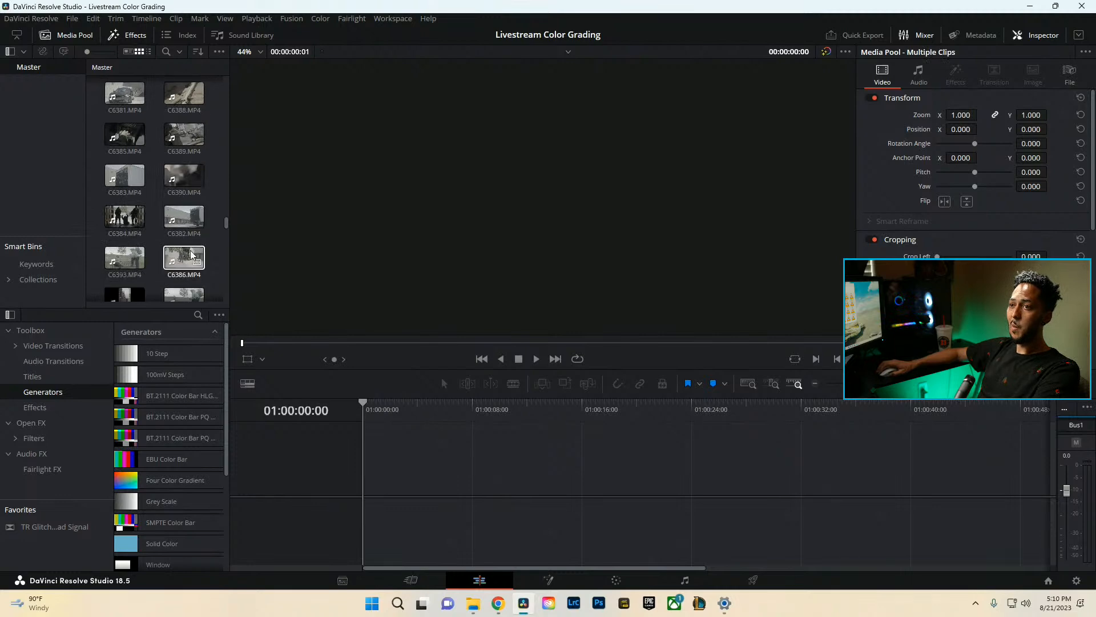
scroll(195, 258, down, 3)
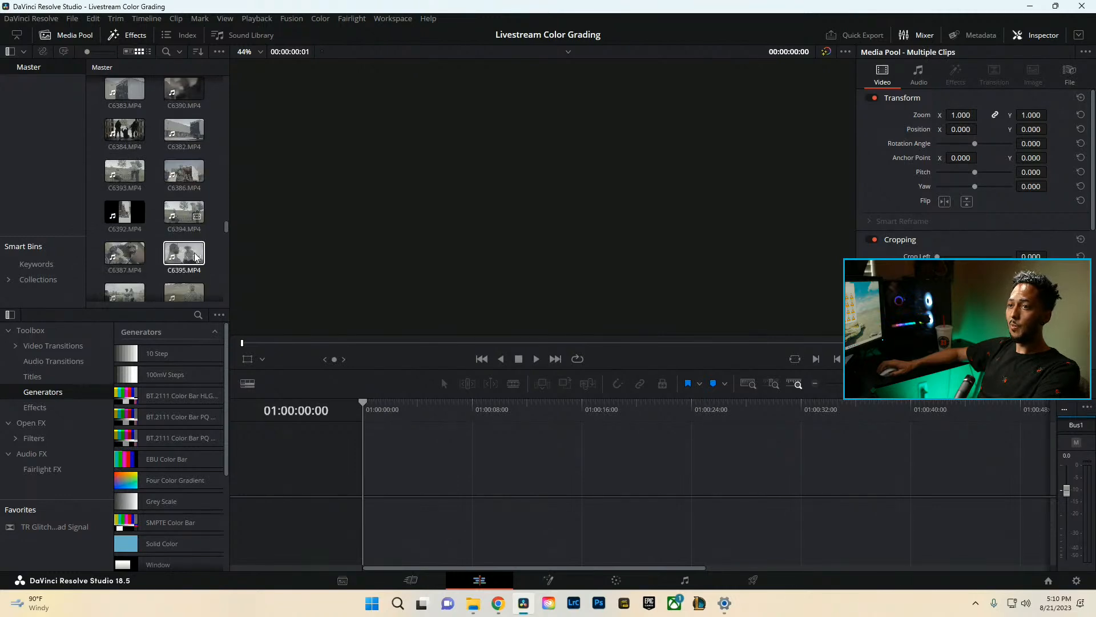
scroll(195, 257, up, 5)
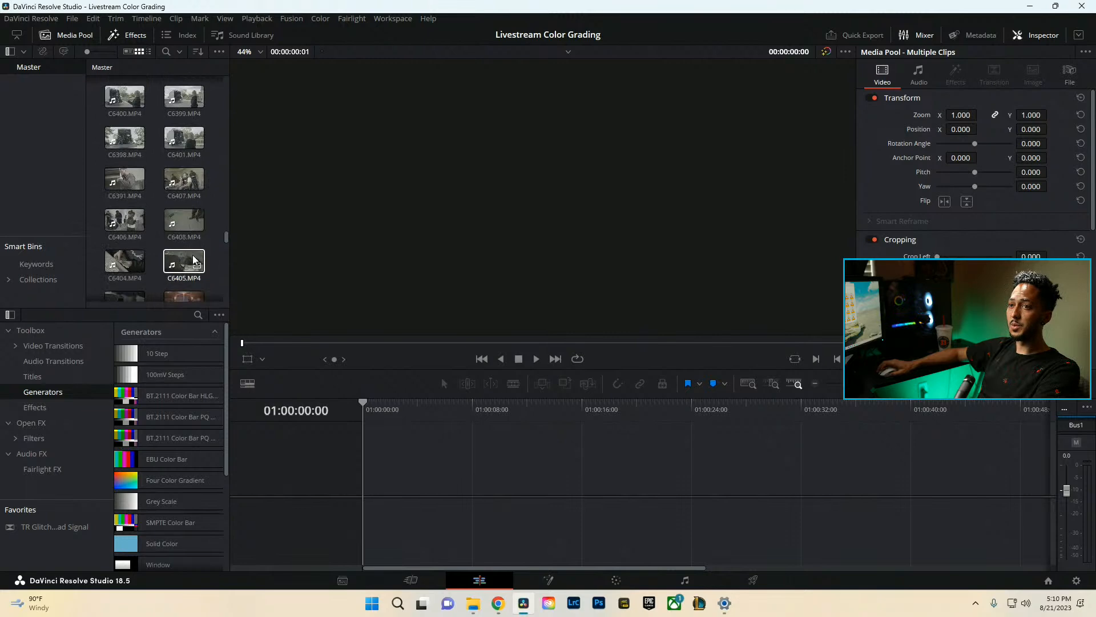
scroll(195, 246, up, 3)
drag(184, 178, 369, 488)
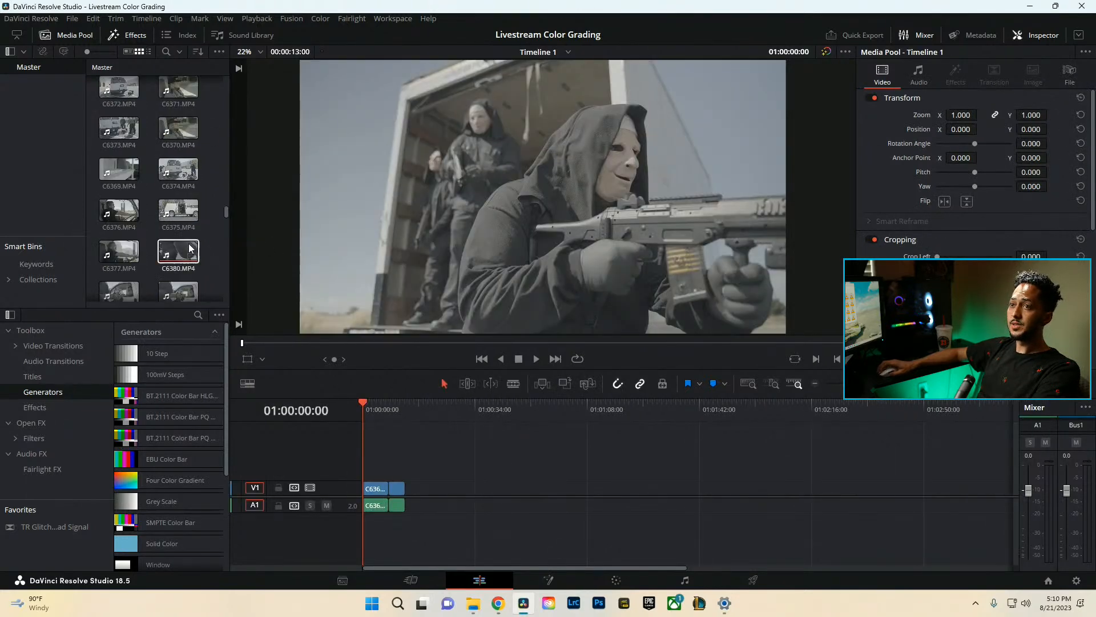
Find A069_C001_0304CN_001.R3D in the Master bin and place it on V1 after the first two clips, leaving a gap.
scroll(197, 247, up, 2)
scroll(151, 153, up, 10)
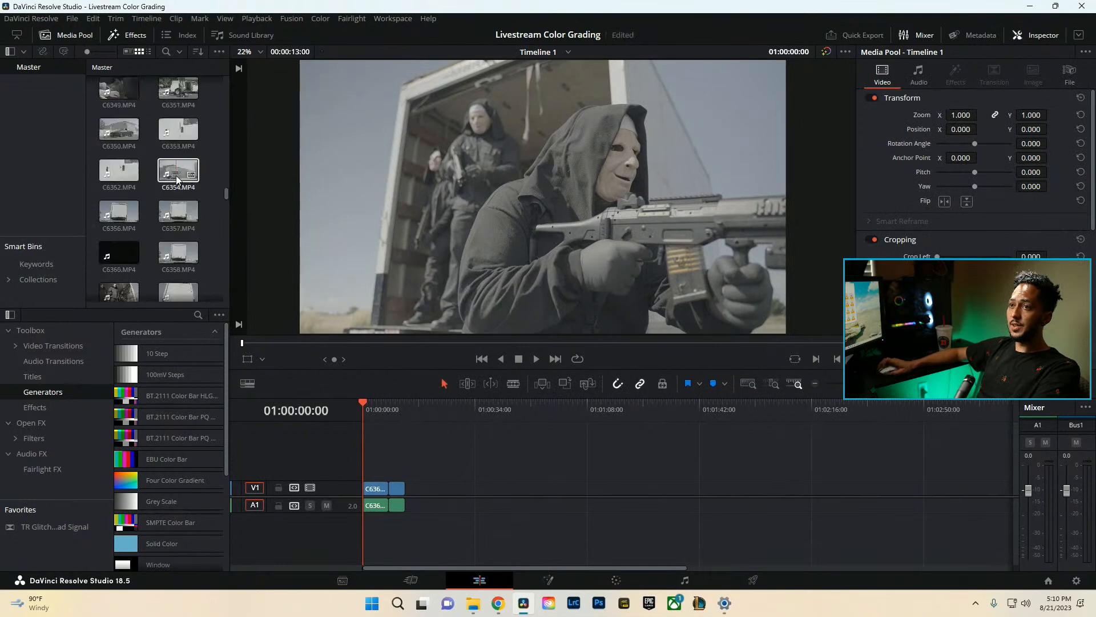
scroll(207, 192, up, 3)
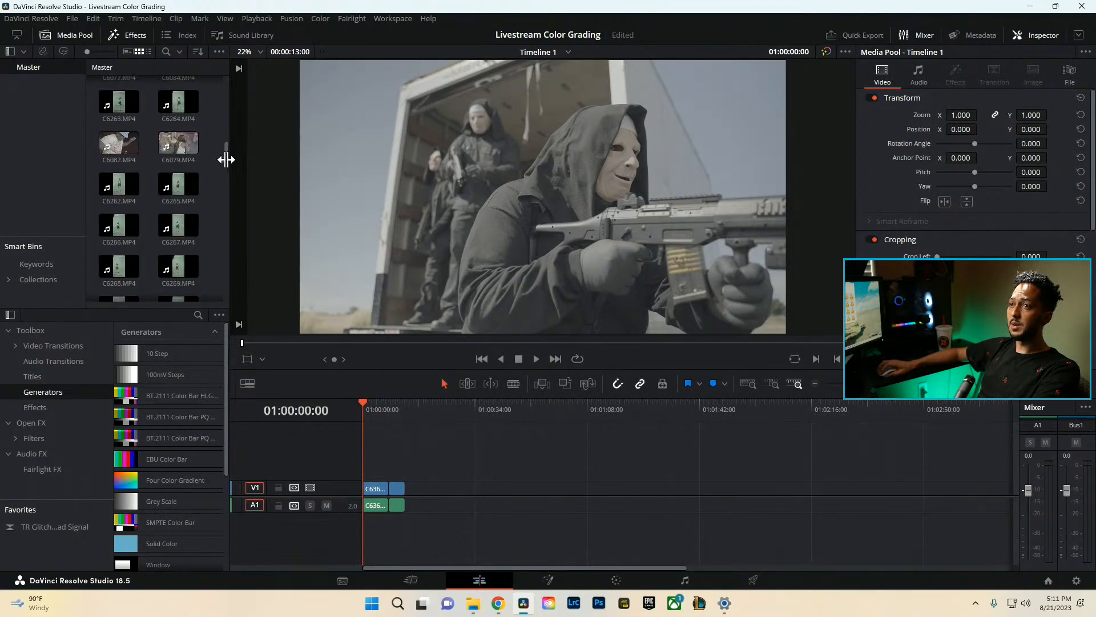
drag(225, 146, 235, 284)
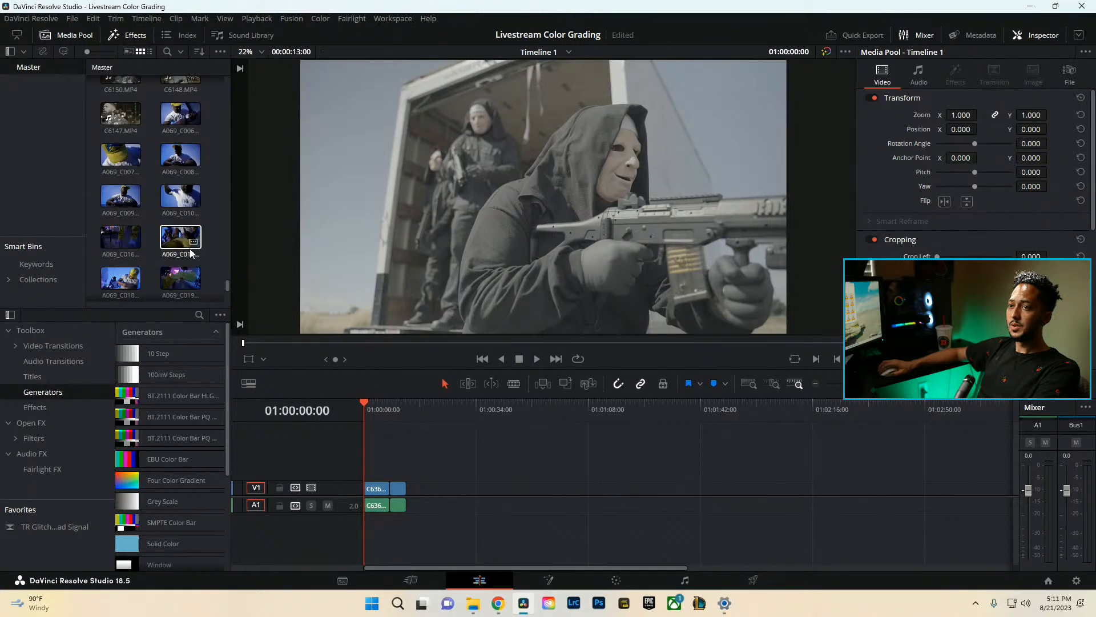
scroll(180, 212, up, 2)
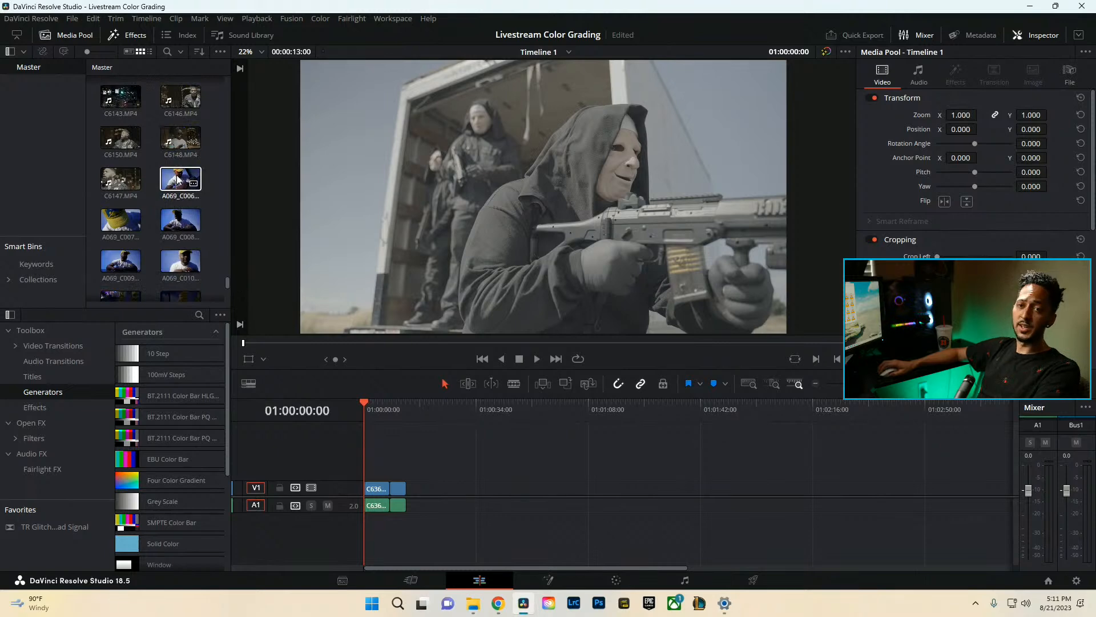
scroll(186, 190, down, 1)
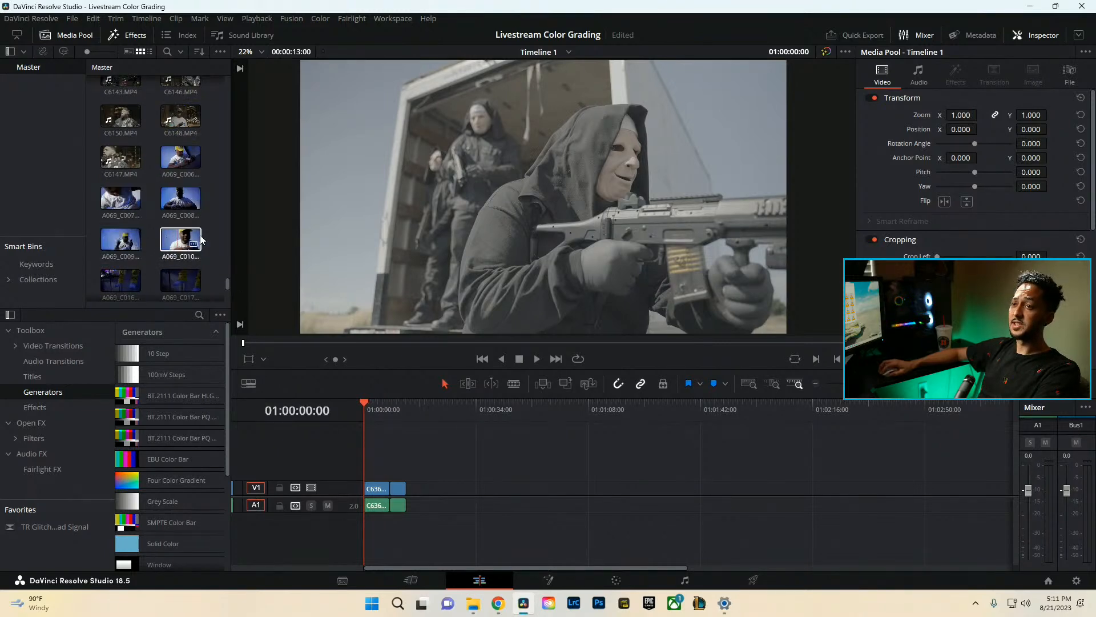
scroll(167, 260, down, 1)
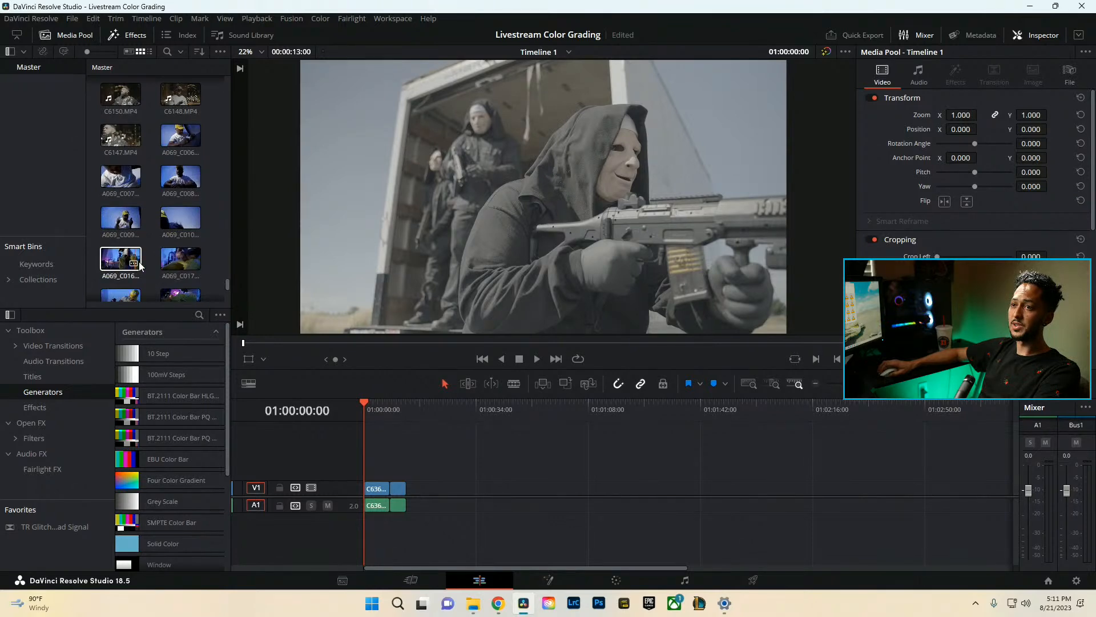
scroll(137, 265, down, 2)
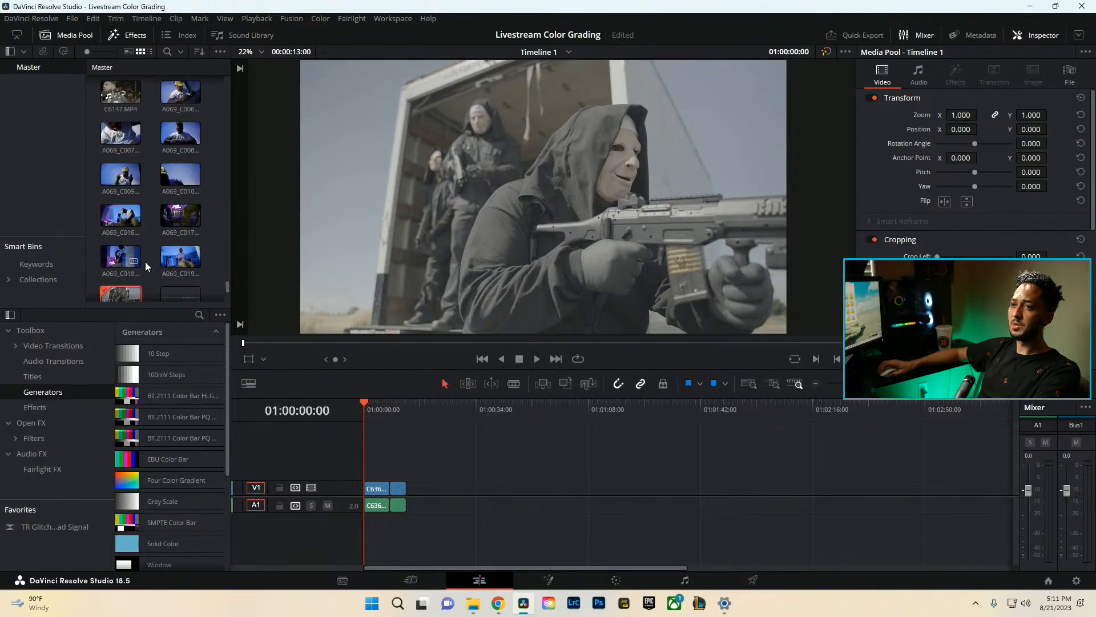
scroll(180, 263, up, 5)
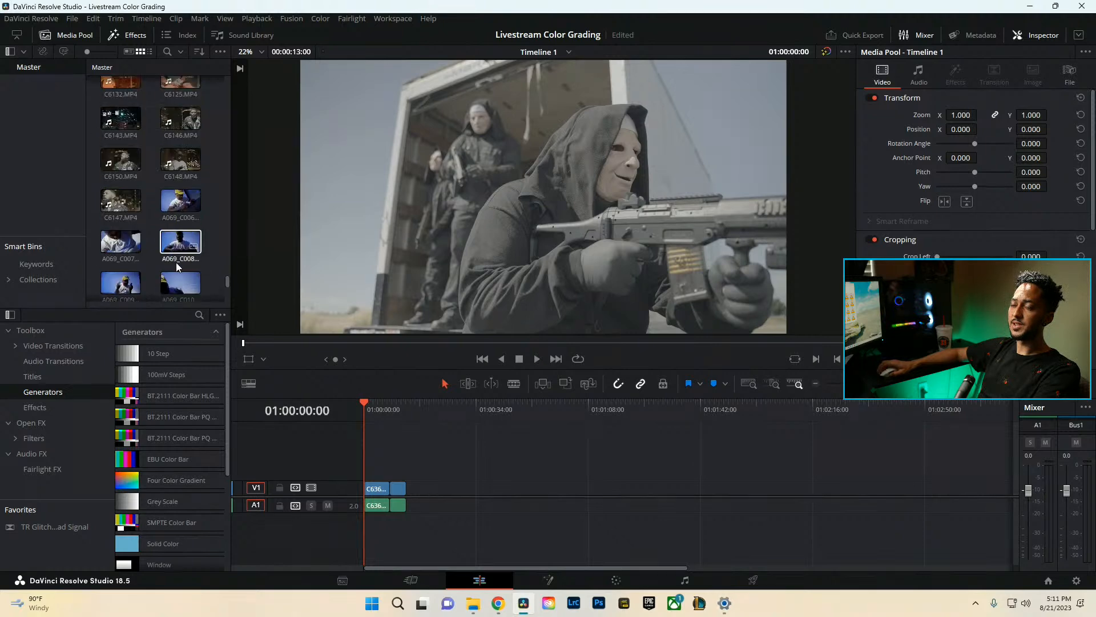
drag(228, 262, 245, 108)
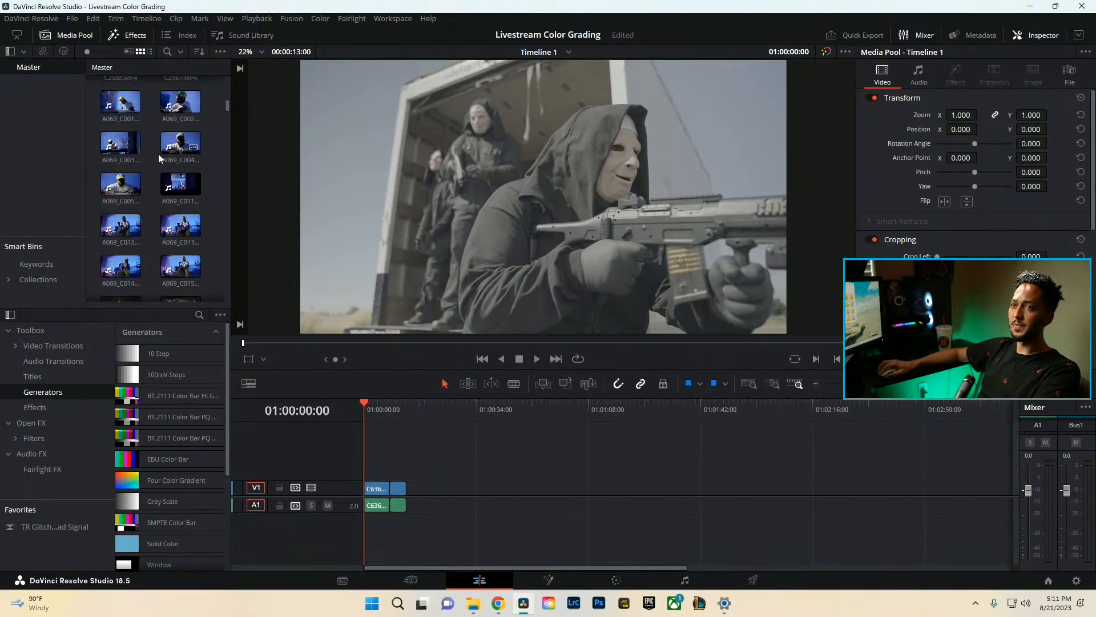
drag(120, 102, 529, 489)
Add A069_C015_0304TE_001.R3D to V1 after the A069_C001 clip and park the playhead at 01:00:48:22.
scroll(484, 474, down, 5)
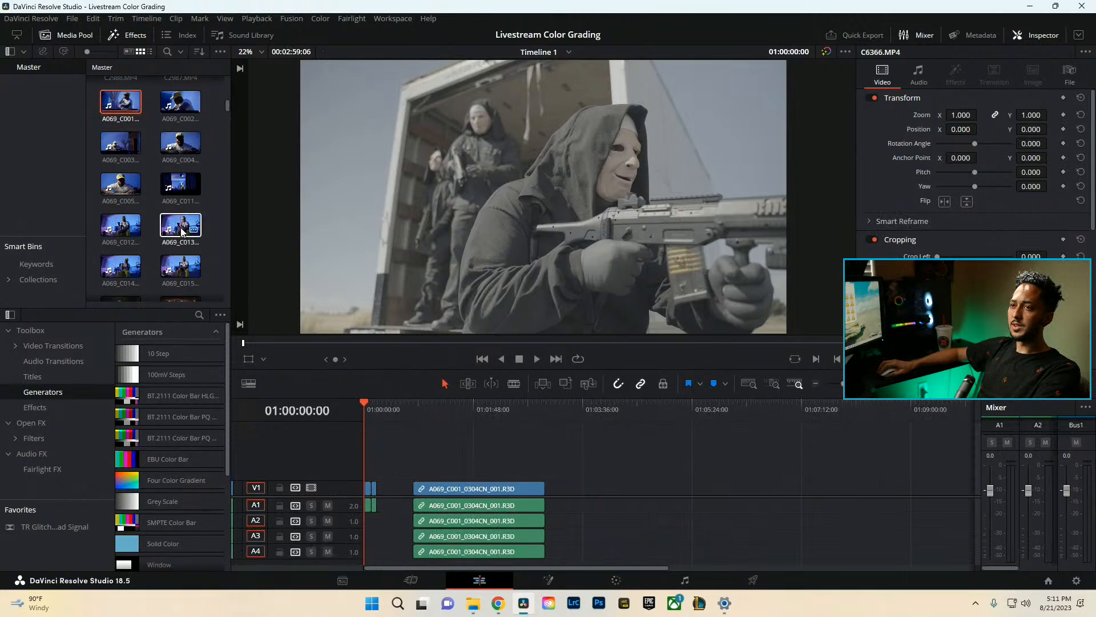
drag(121, 266, 571, 490)
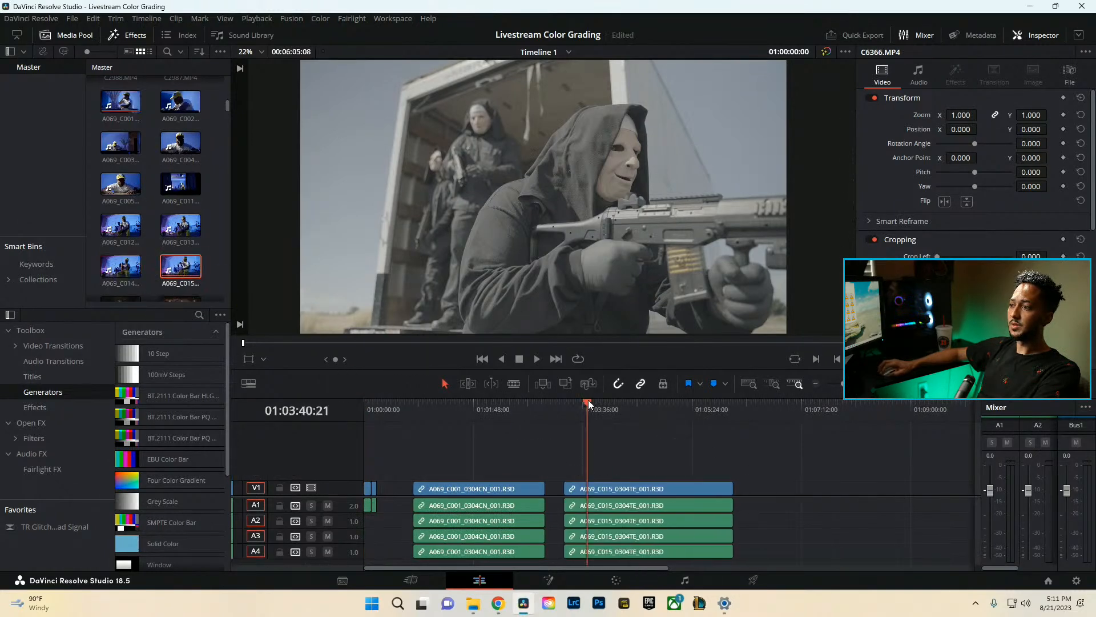
click(632, 407)
drag(632, 411, 413, 409)
Find C2969.MP4 in the Master bin and add it to V1 after the A069_C015 clip, leaving a gap.
scroll(160, 207, up, 5)
scroll(159, 203, up, 5)
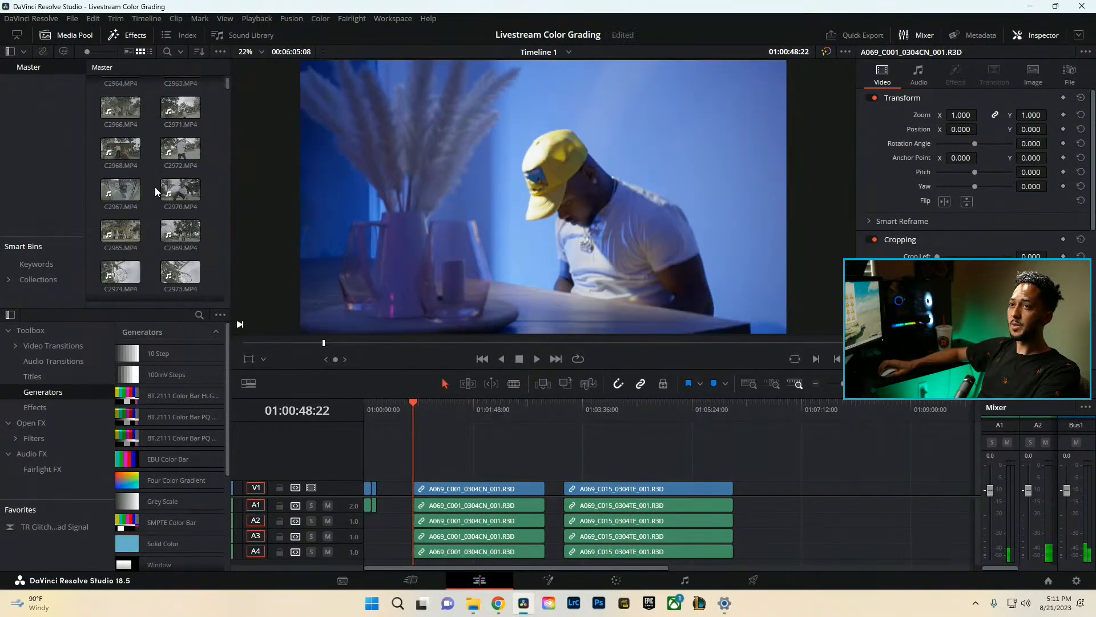
scroll(158, 188, down, 3)
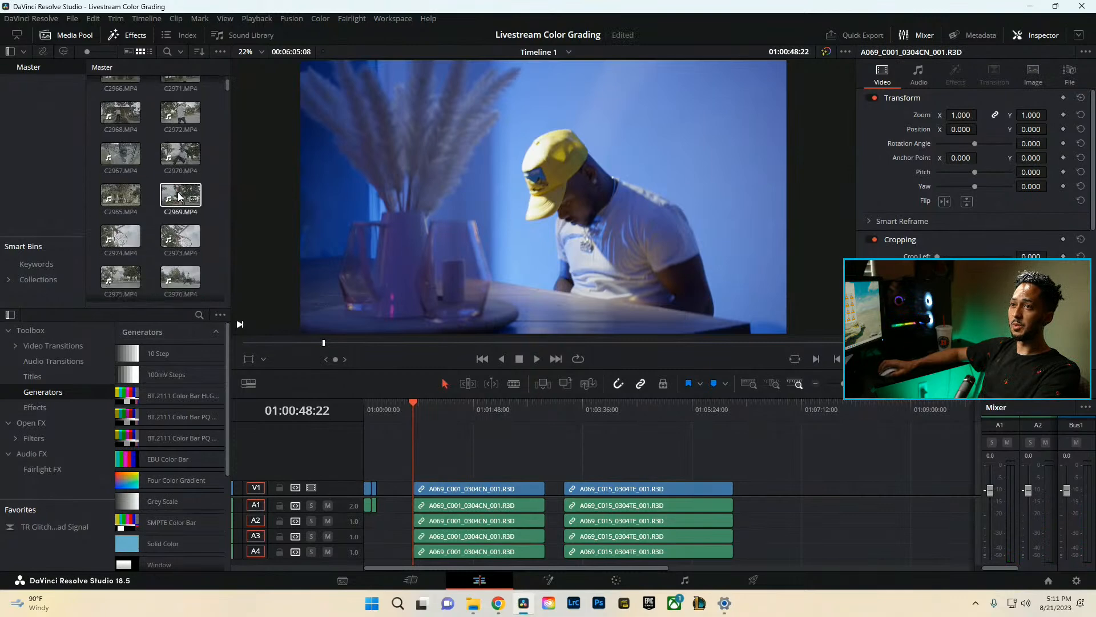
scroll(176, 201, down, 1)
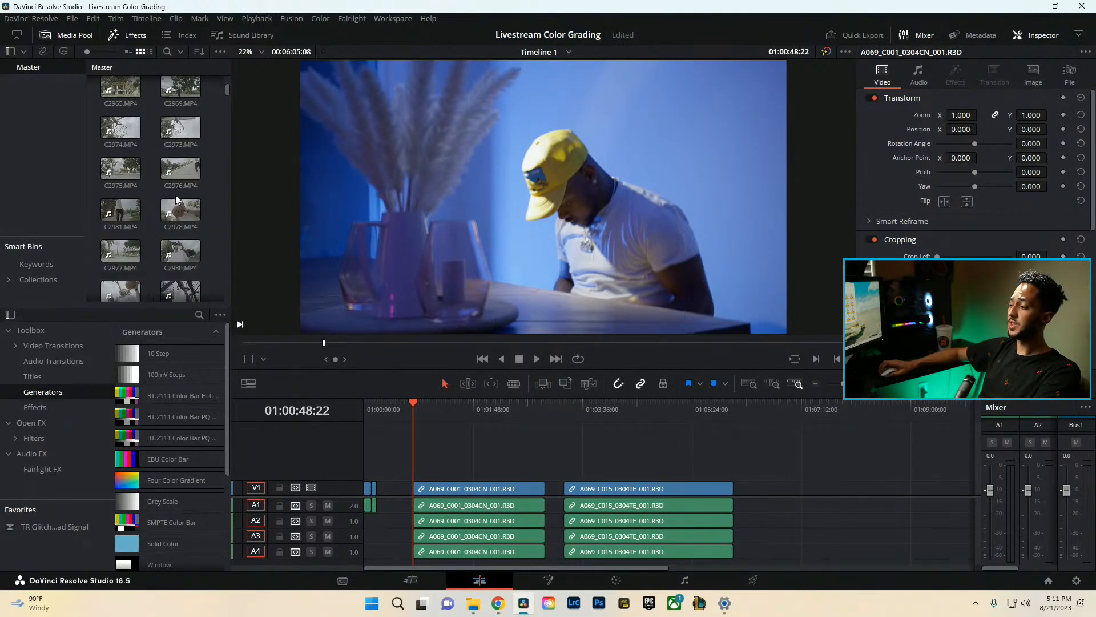
scroll(180, 200, down, 2)
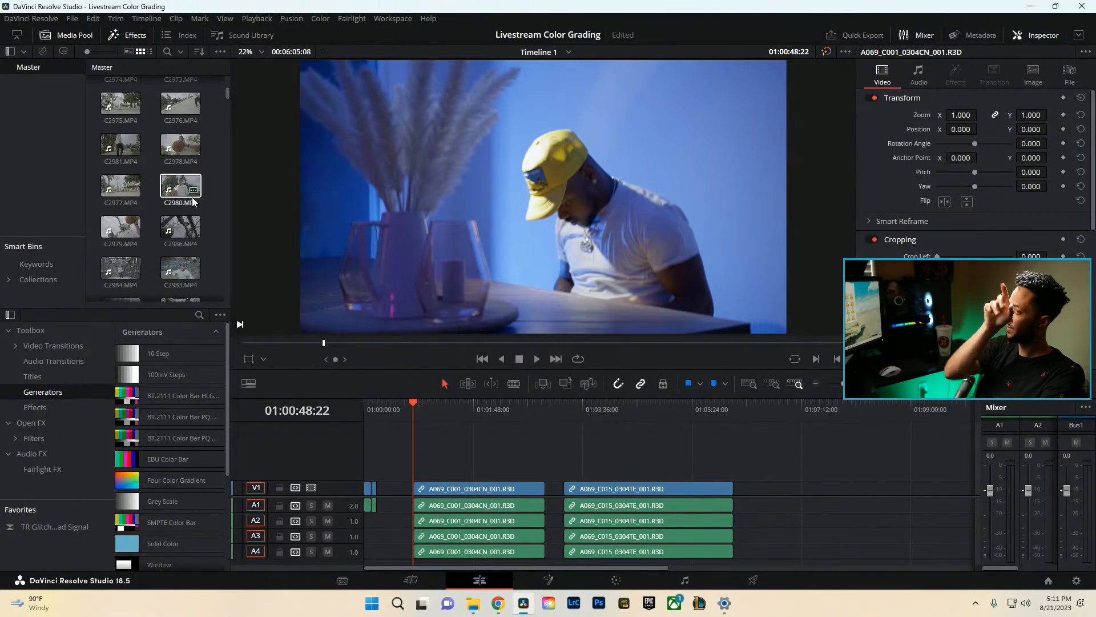
scroll(174, 266, up, 3)
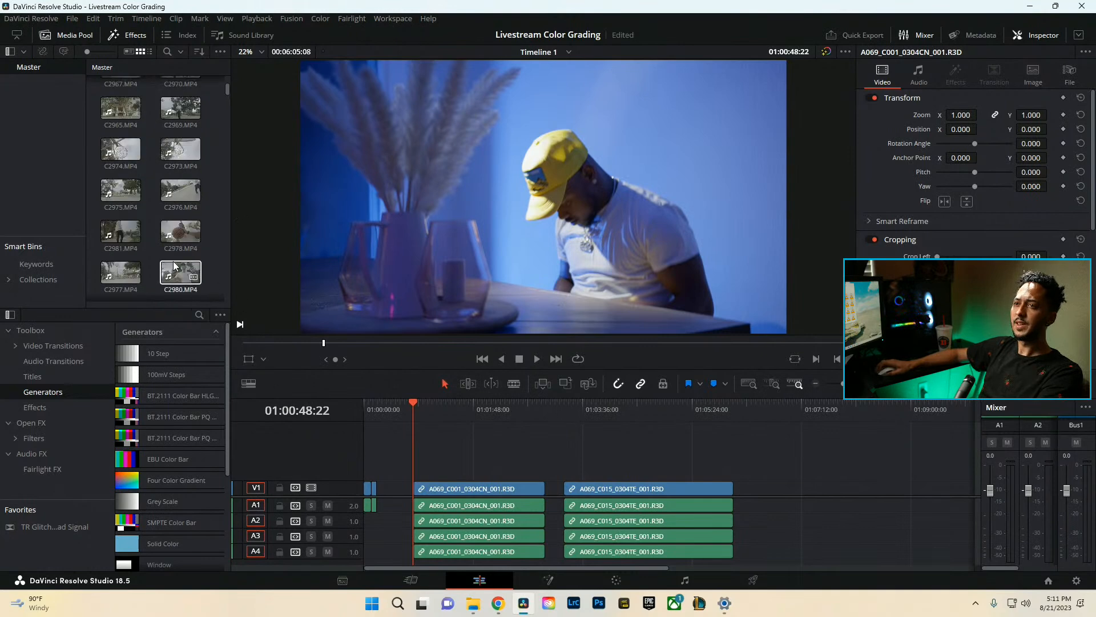
drag(126, 196, 756, 495)
scroll(149, 171, up, 2)
mouse_move(811, 410)
mouse_down()
mouse_move(831, 419)
mouse_move(822, 420)
mouse_up()
Return the playhead to the timeline start and close the gaps before the A069_C001, A069_C015 and C2969 clips.
drag(404, 412, 364, 412)
click(484, 490)
drag(484, 490, 447, 490)
drag(602, 490, 547, 491)
drag(791, 502, 717, 484)
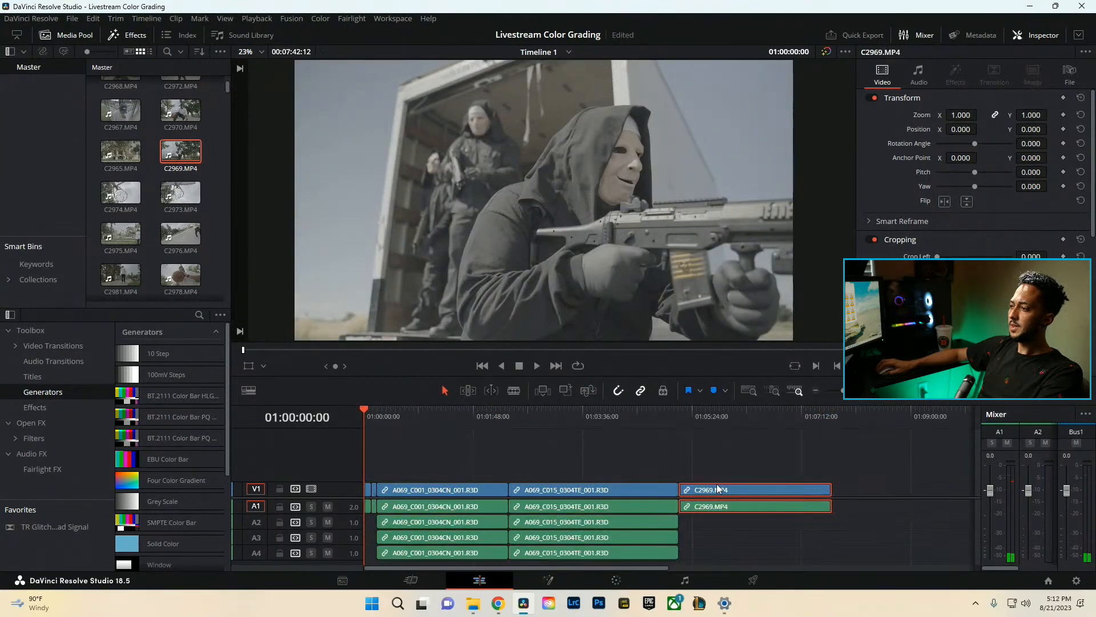
Find C6048.MP4 in the Master bin and place it on V1 directly against the end of C2969.MP4.
scroll(215, 163, up, 3)
scroll(214, 163, down, 10)
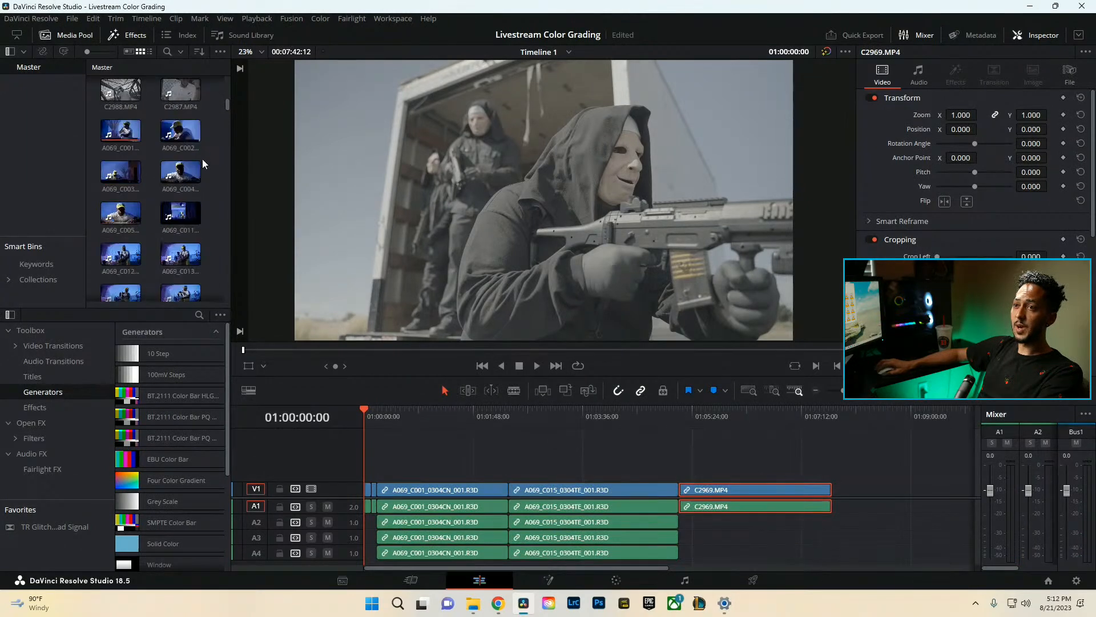
scroll(200, 164, up, 1)
click(110, 126)
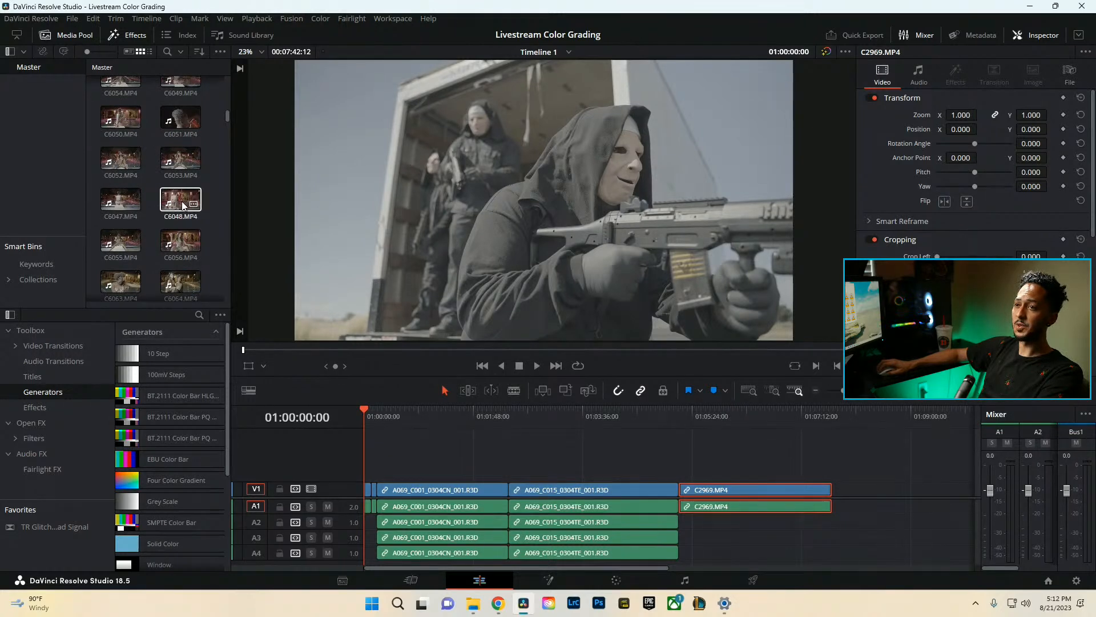
scroll(178, 206, down, 1)
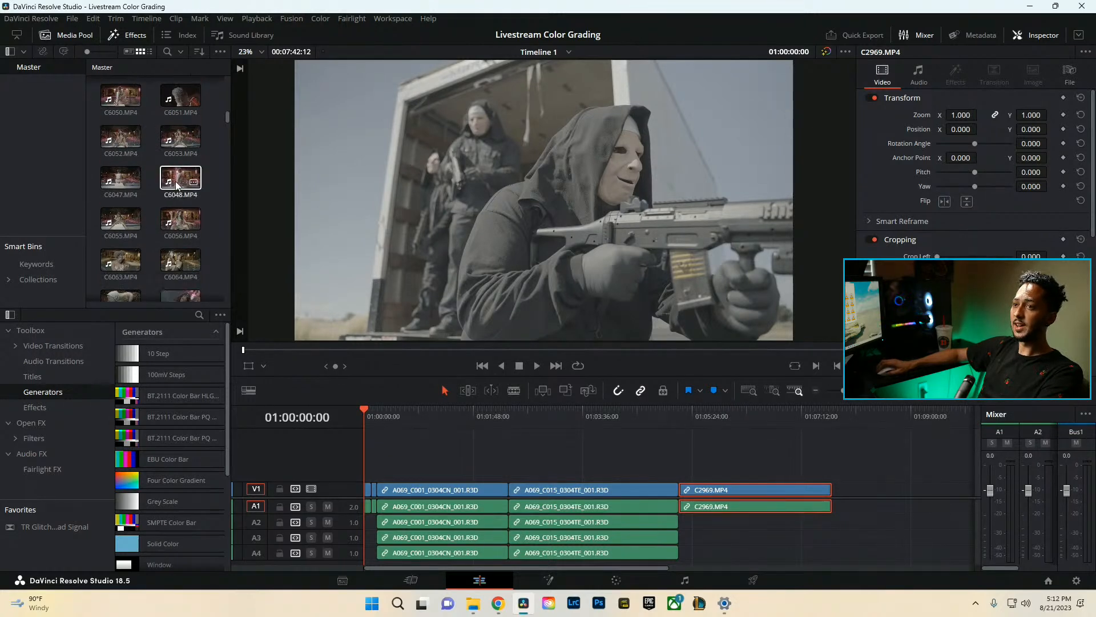
drag(179, 201, 861, 492)
key(ctrl+minus)
drag(615, 422, 630, 423)
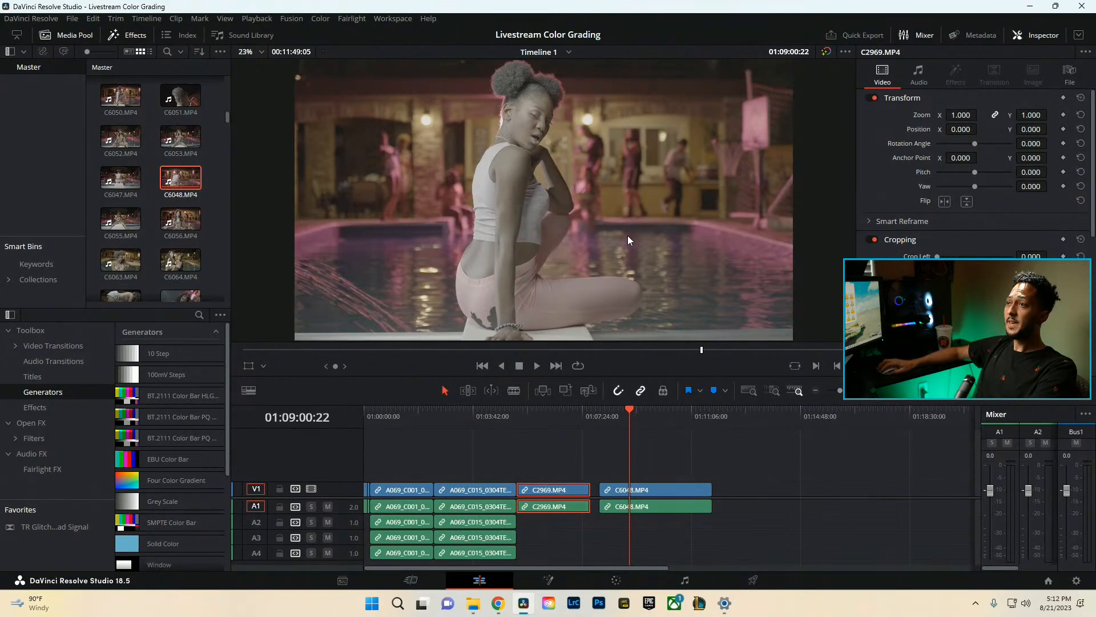
drag(636, 490, 629, 490)
Find C6123.MP4 in the Master bin, add it to V1 after C6048.MP4 and preview its footage.
scroll(151, 276, down, 6)
scroll(208, 248, down, 12)
right_click(202, 244)
click(219, 193)
scroll(222, 188, down, 5)
drag(227, 201, 225, 257)
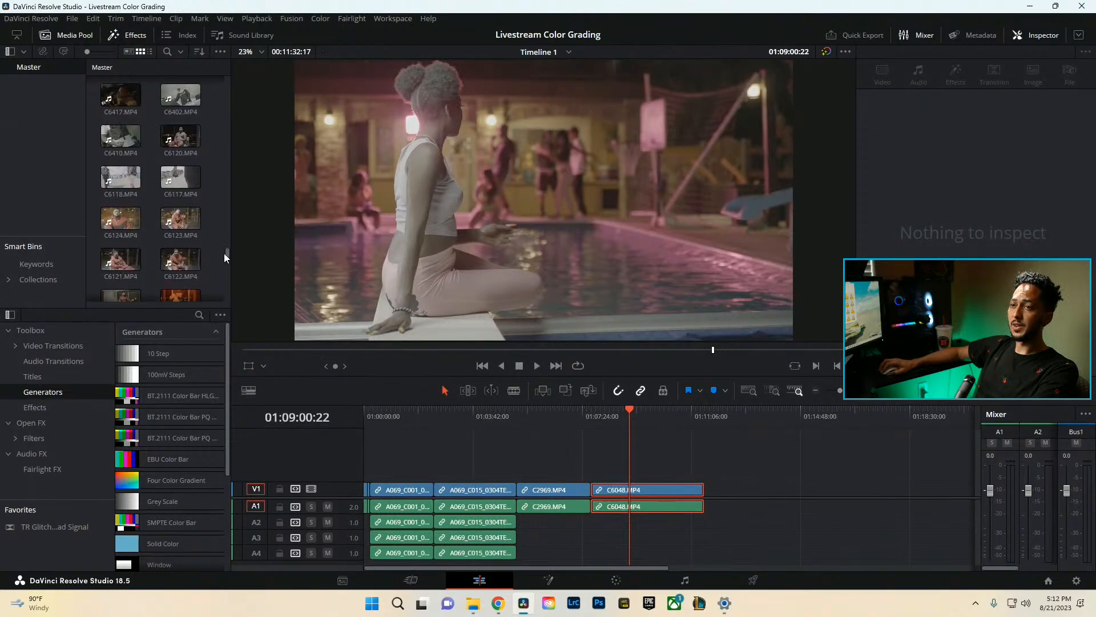
scroll(171, 200, up, 1)
drag(169, 196, 713, 494)
drag(728, 419, 731, 420)
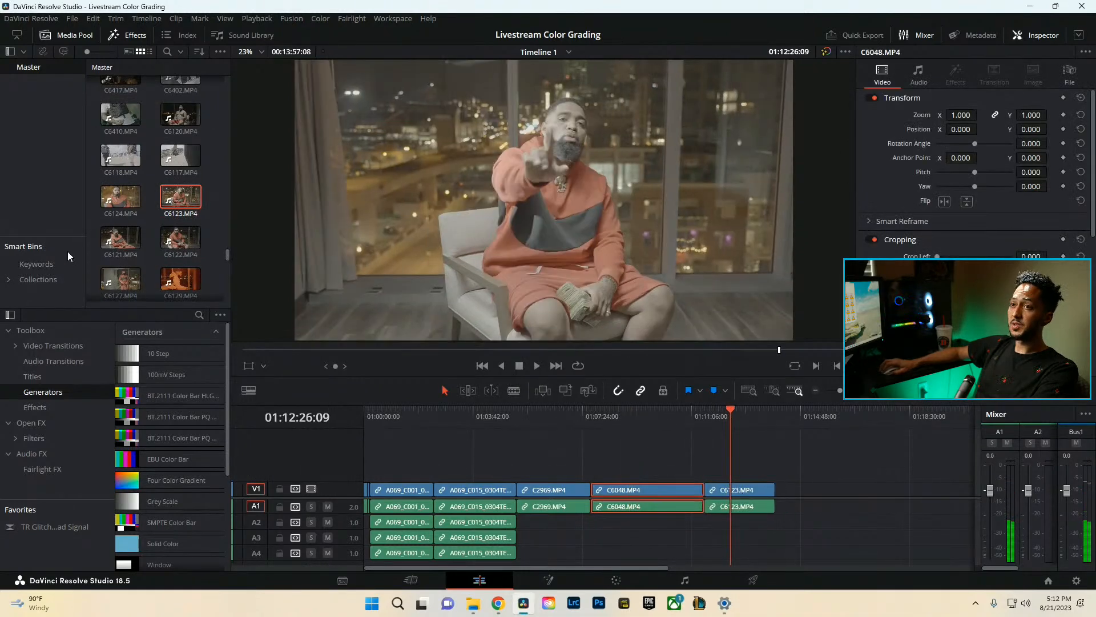
Add C6122.MP4 and C6124.MP4 in that order to the end of V1 after C6123.MP4.
drag(174, 238, 781, 490)
drag(806, 416, 756, 419)
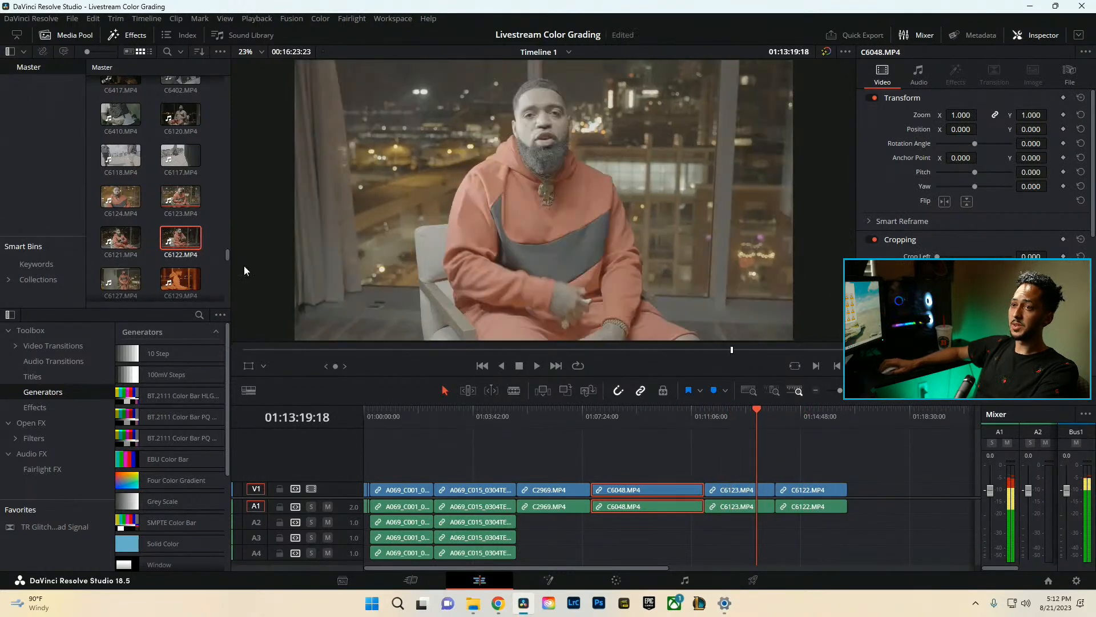
scroll(158, 241, down, 2)
scroll(145, 251, down, 5)
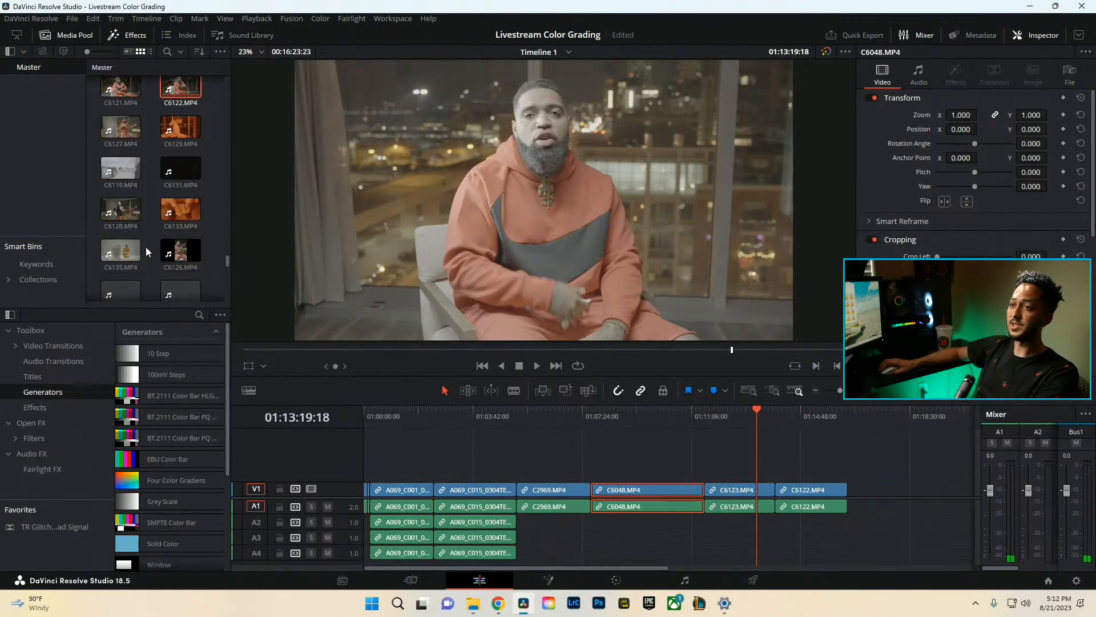
scroll(146, 246, down, 10)
scroll(176, 269, up, 6)
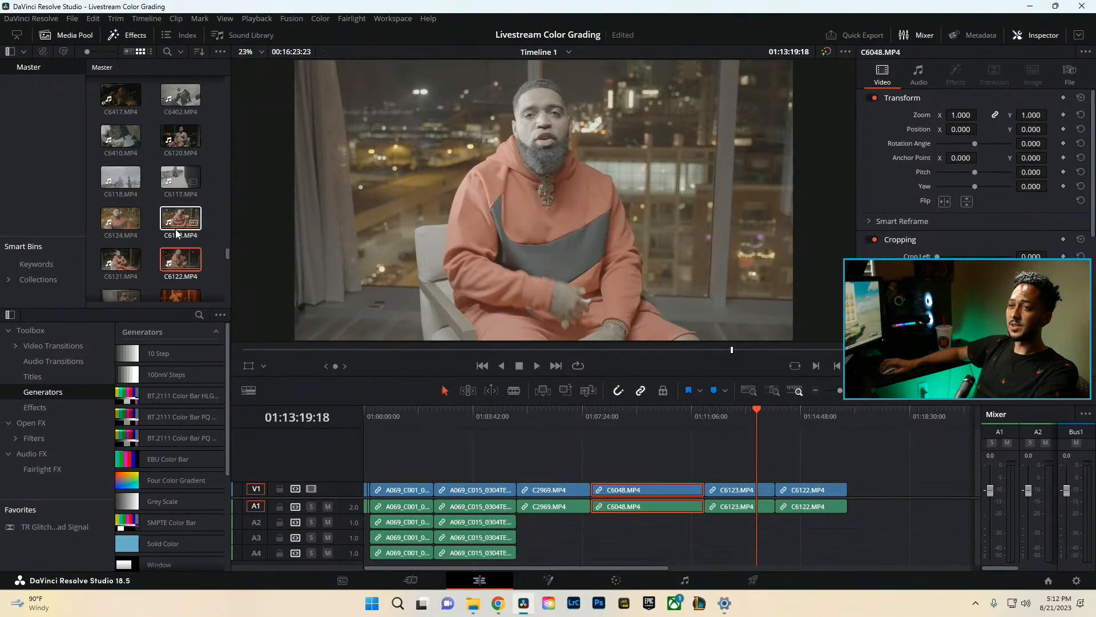
drag(120, 218, 846, 489)
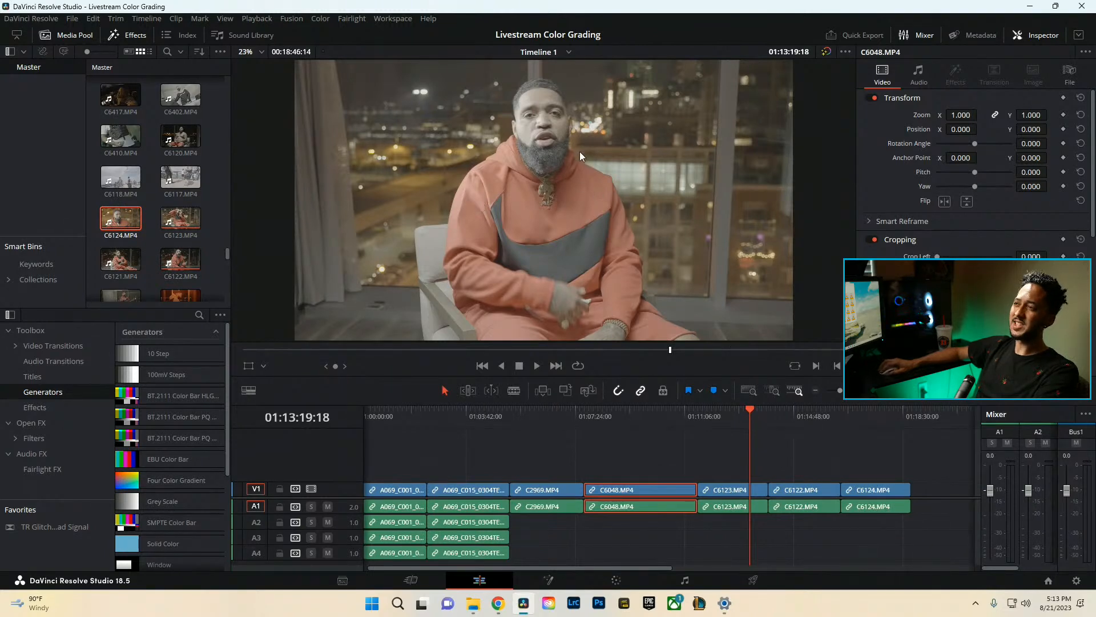
Review the assembled clips by scrubbing through the timeline to C6124.MP4 and back to the start.
drag(411, 419, 569, 439)
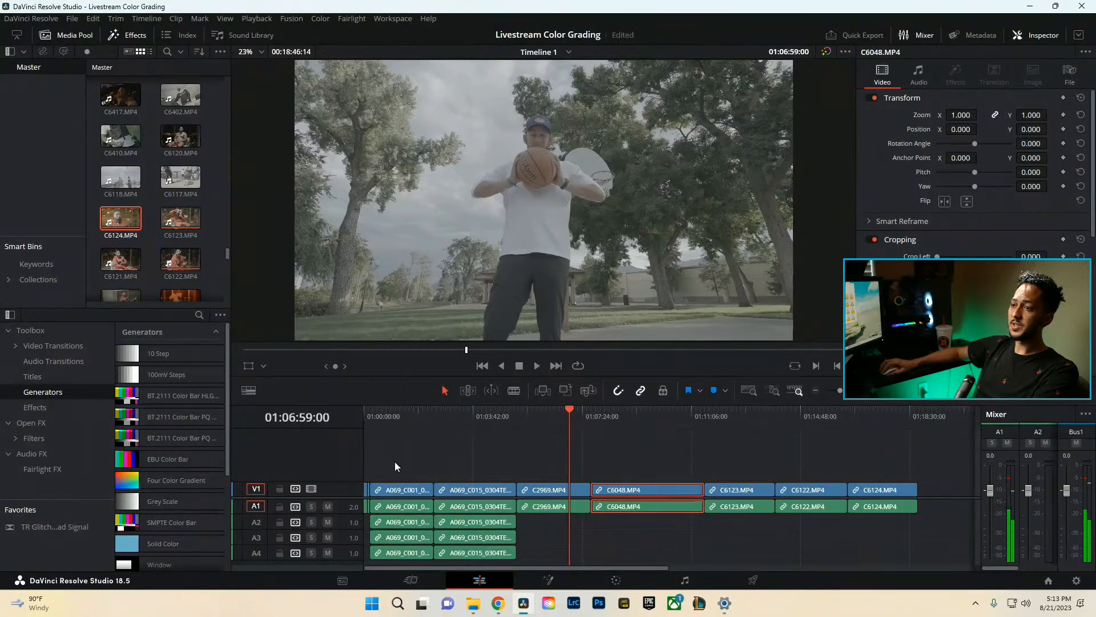
click(369, 416)
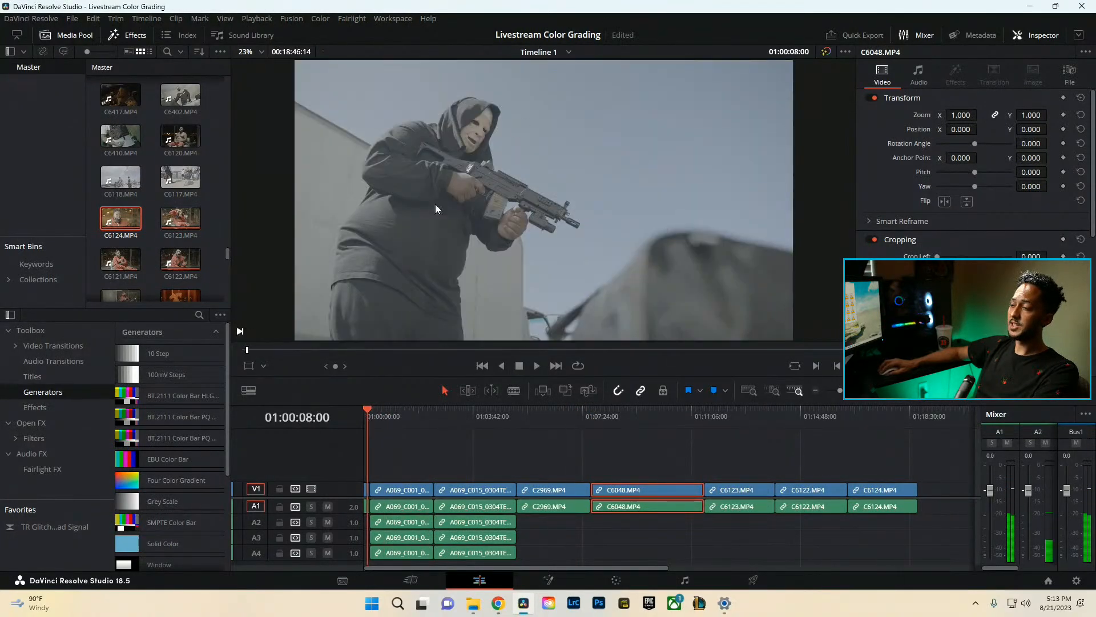
drag(565, 416, 628, 423)
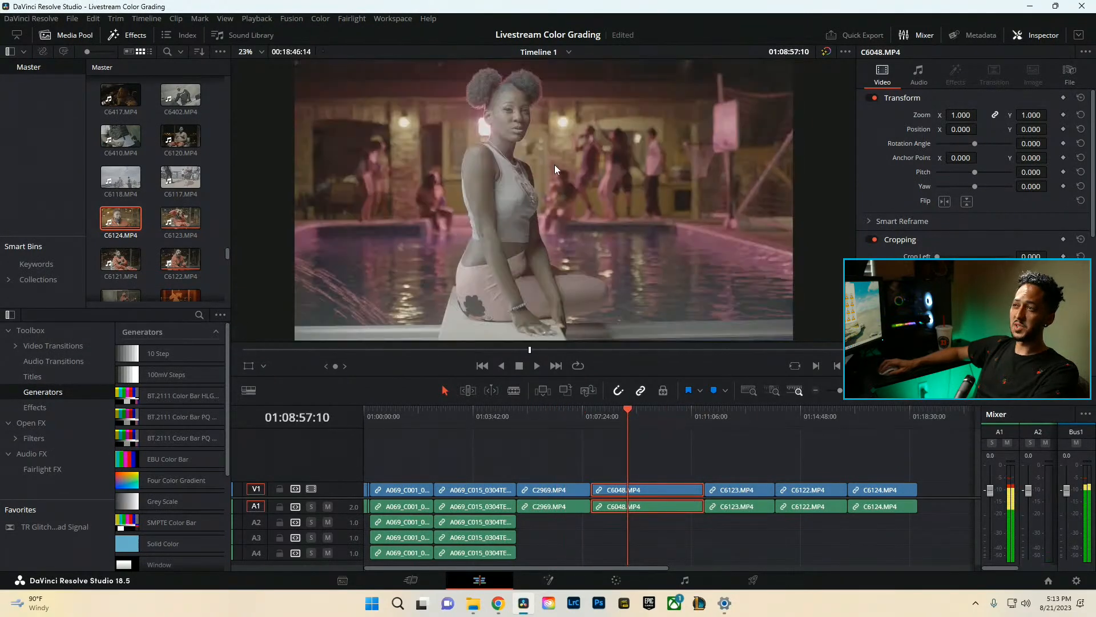
drag(644, 425, 884, 426)
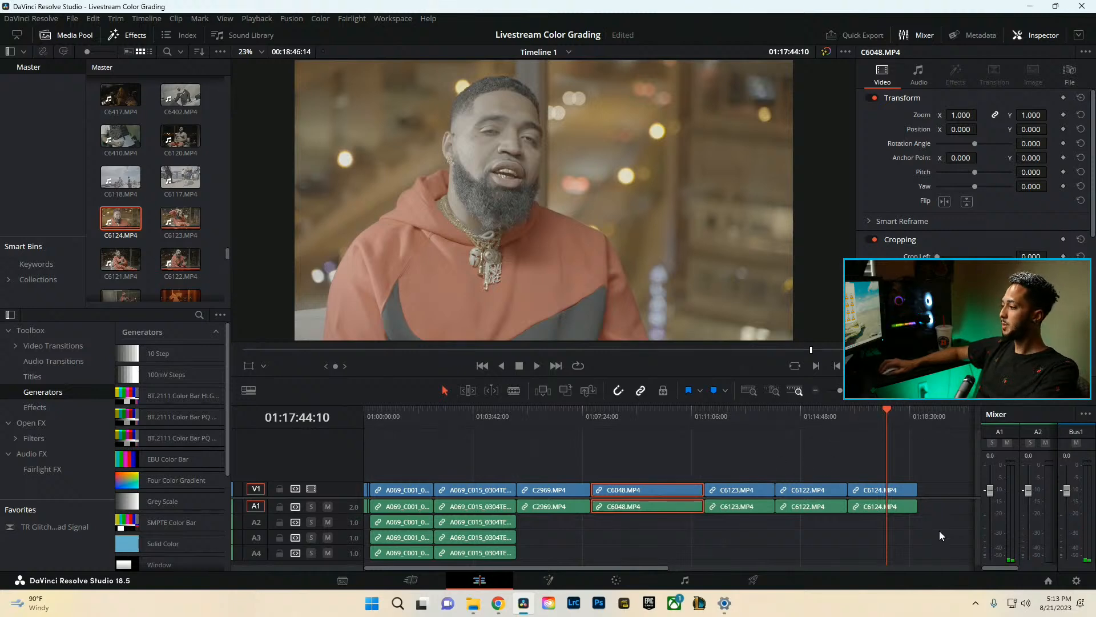
drag(899, 432, 285, 438)
Select the first clip, C6366.MP4, and examine its flat footage at several points.
scroll(553, 504, up, 5)
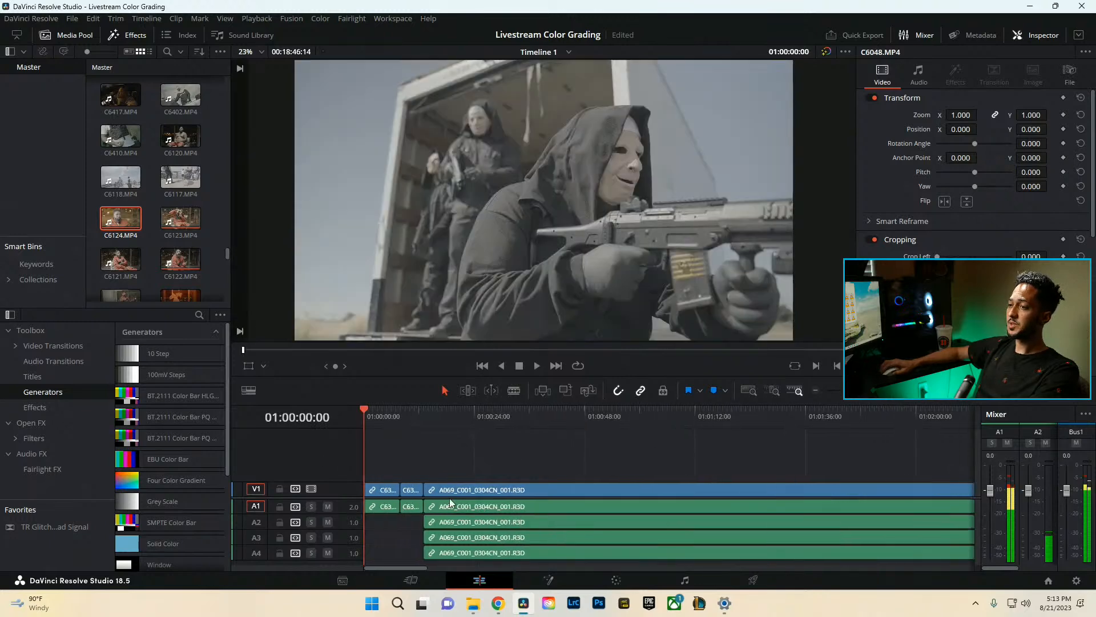
drag(399, 428, 519, 449)
mouse_move(426, 455)
mouse_down()
mouse_move(525, 456)
mouse_move(433, 458)
mouse_up()
click(454, 493)
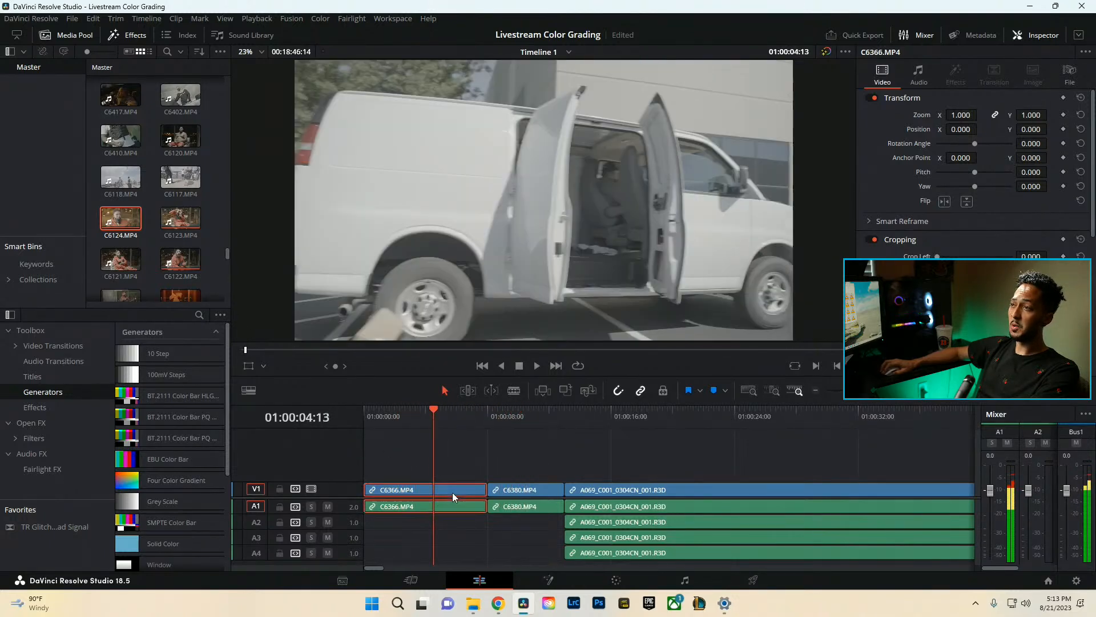
drag(422, 415, 376, 417)
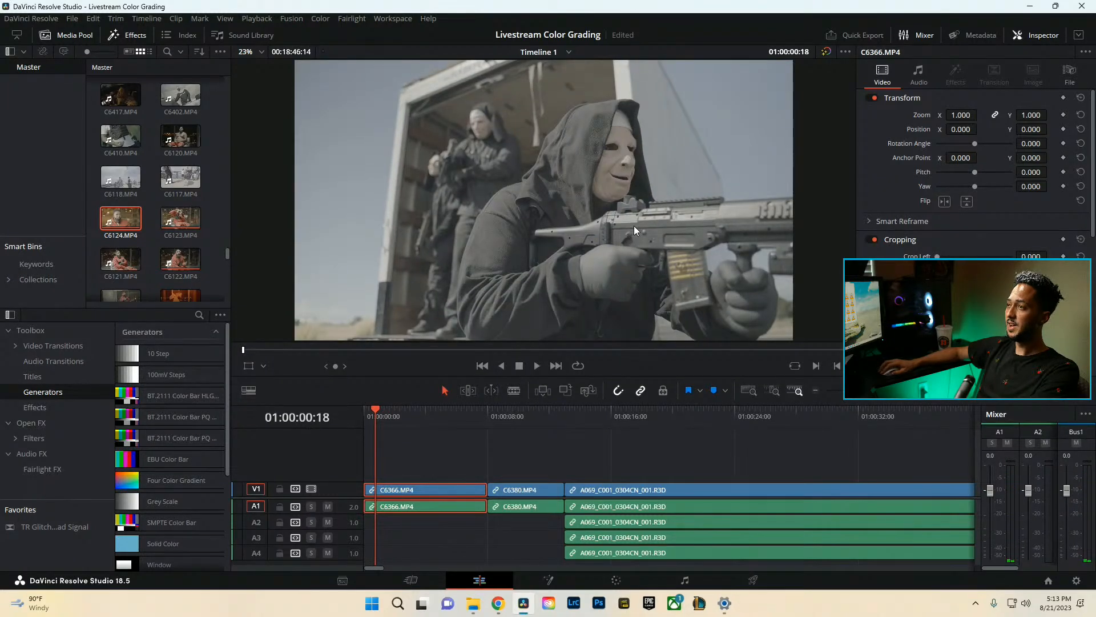
drag(404, 423, 436, 436)
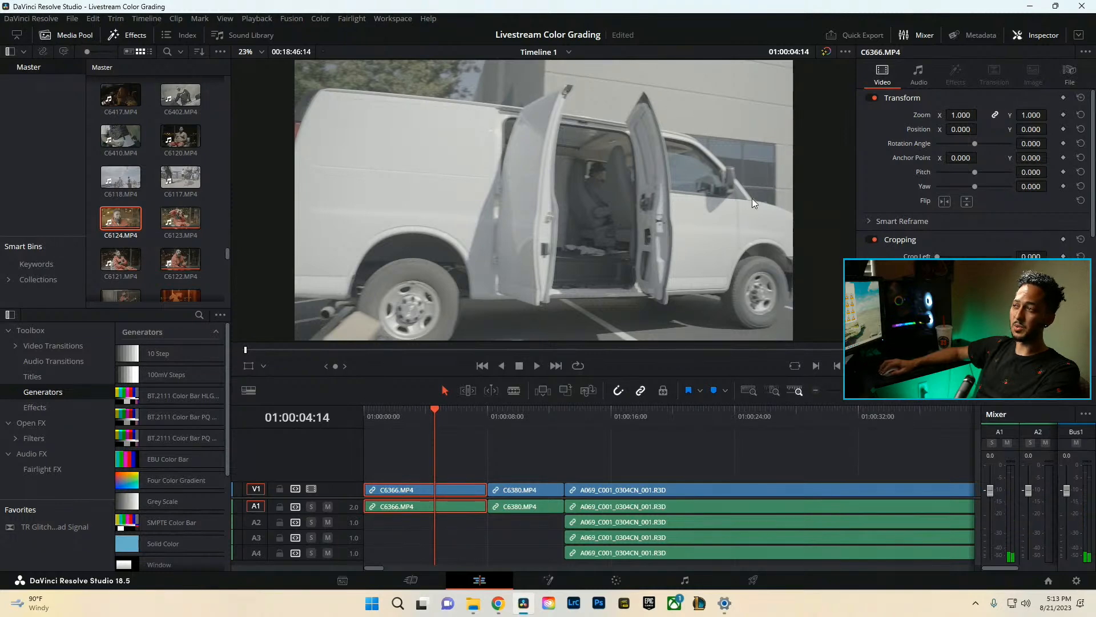
drag(413, 419, 389, 418)
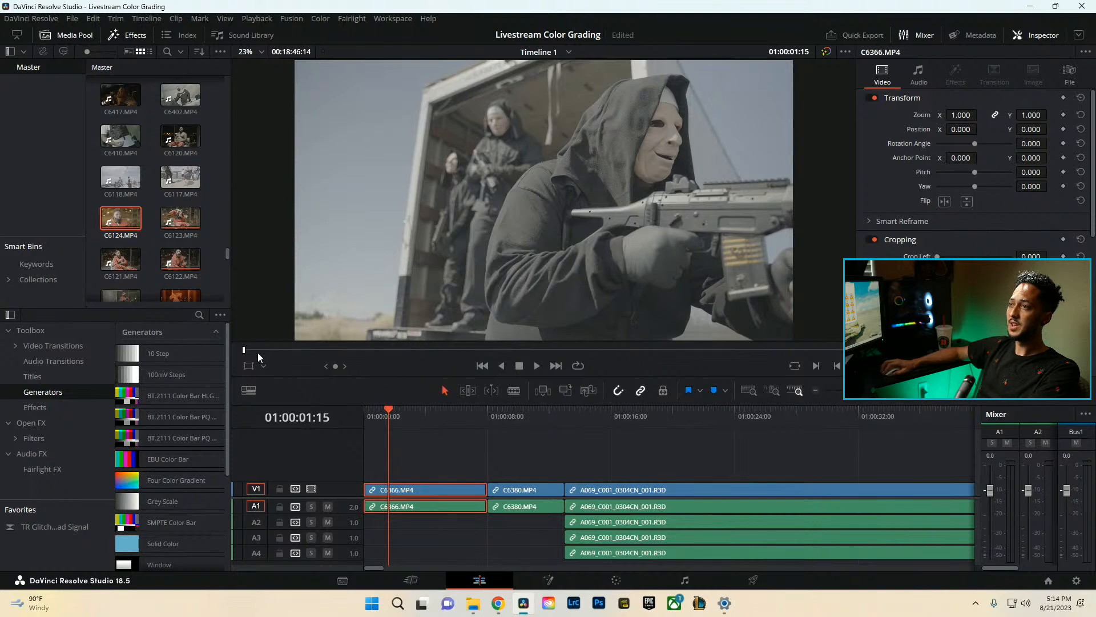
Park the playhead at the timeline start, 01:00:00:00, and switch to the Color page.
click(292, 350)
scroll(439, 436, down, 5)
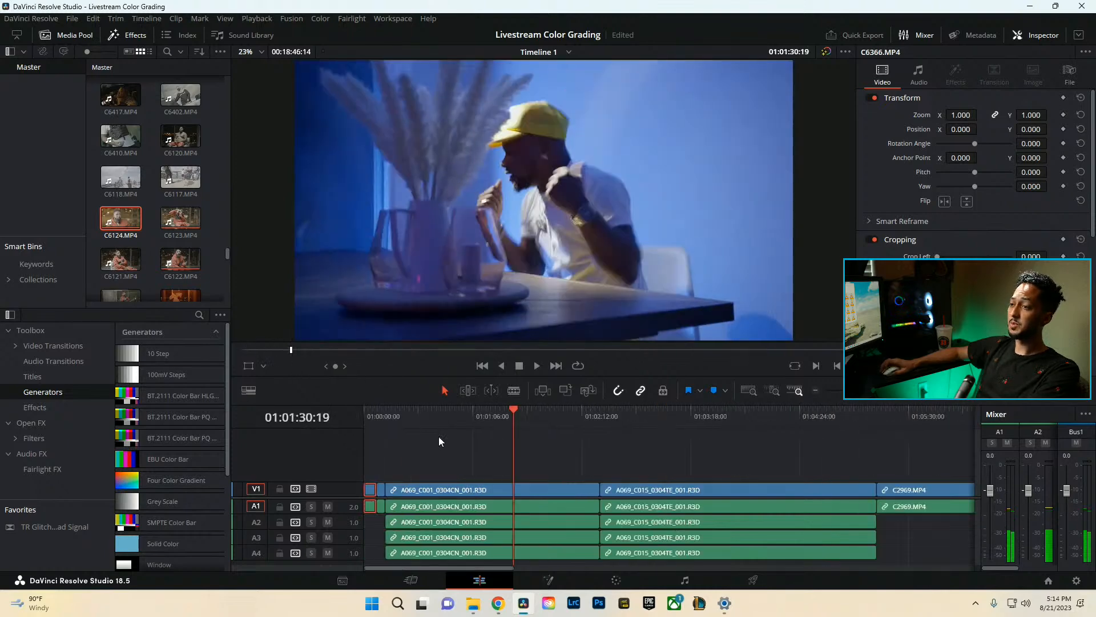
drag(394, 421, 344, 423)
scroll(481, 467, up, 6)
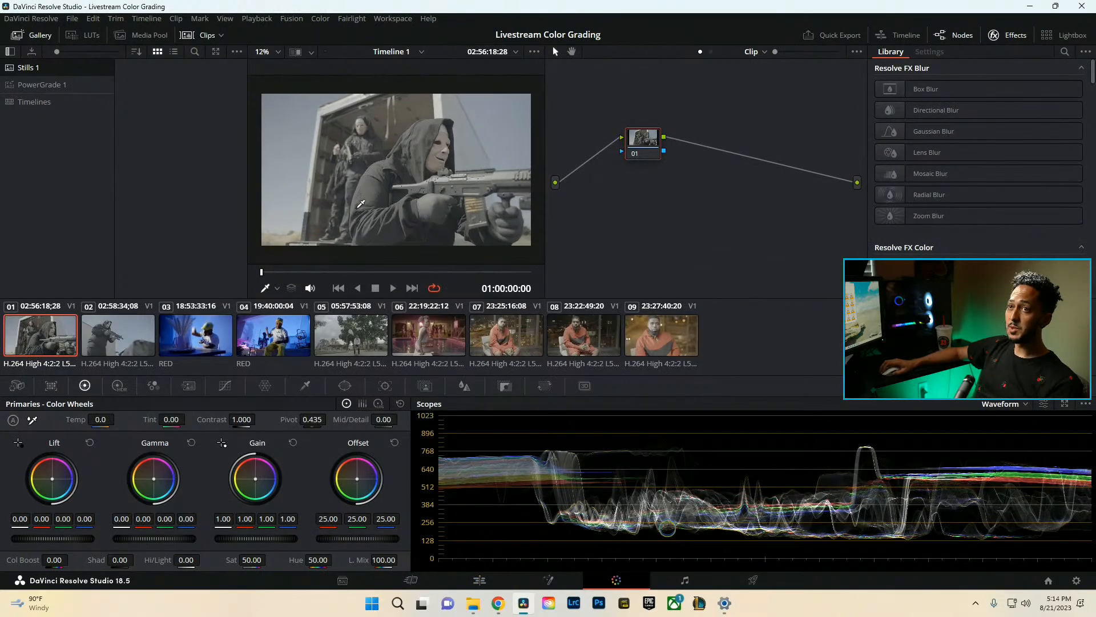
Hide the gallery, effects library and clip thumbnails on the Color page, keeping the node graph shown.
click(12, 38)
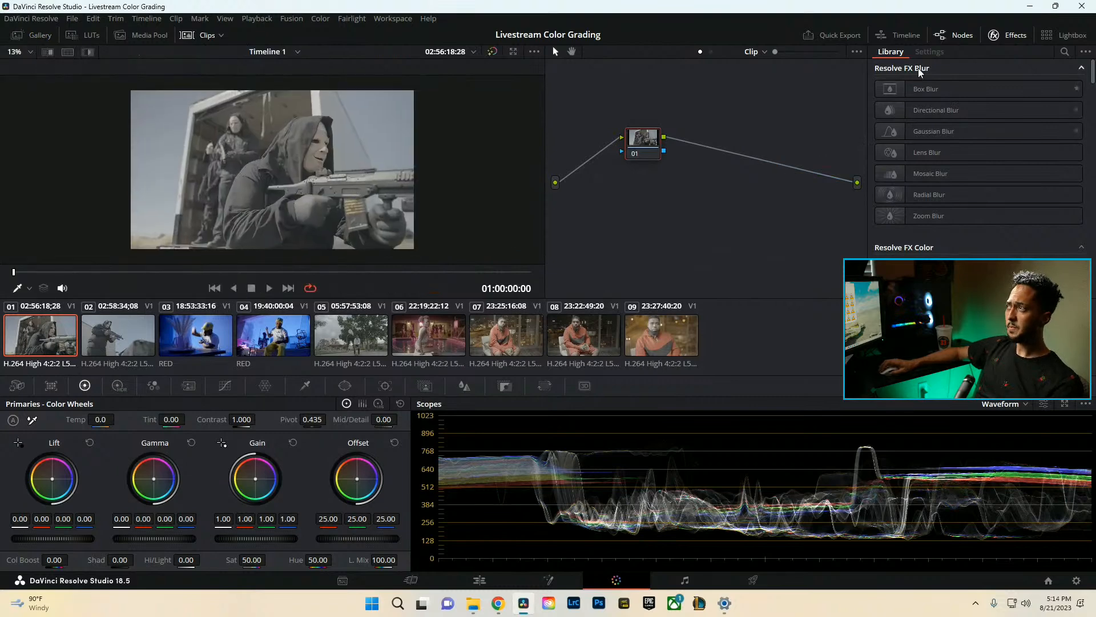
click(1005, 35)
click(1002, 36)
click(958, 39)
click(960, 38)
click(960, 39)
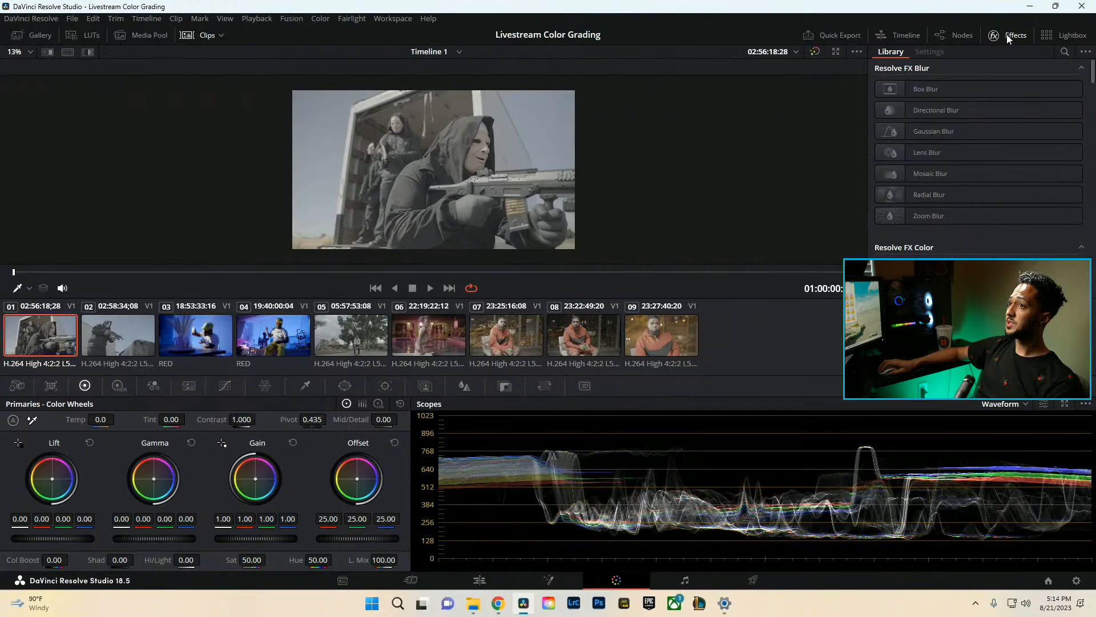
click(1006, 36)
click(973, 34)
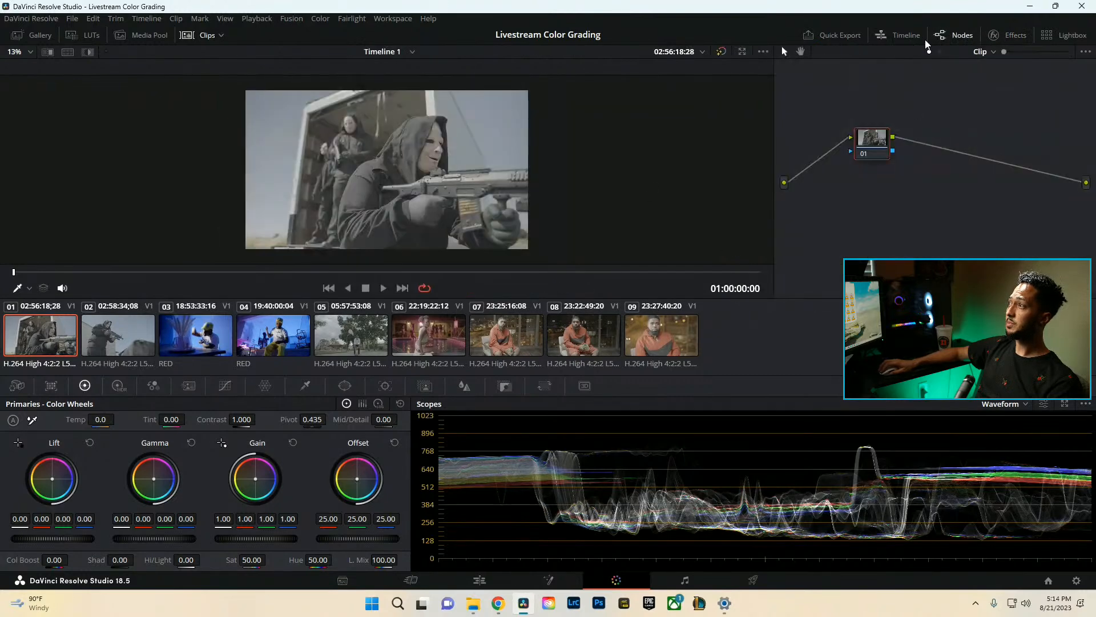
click(201, 35)
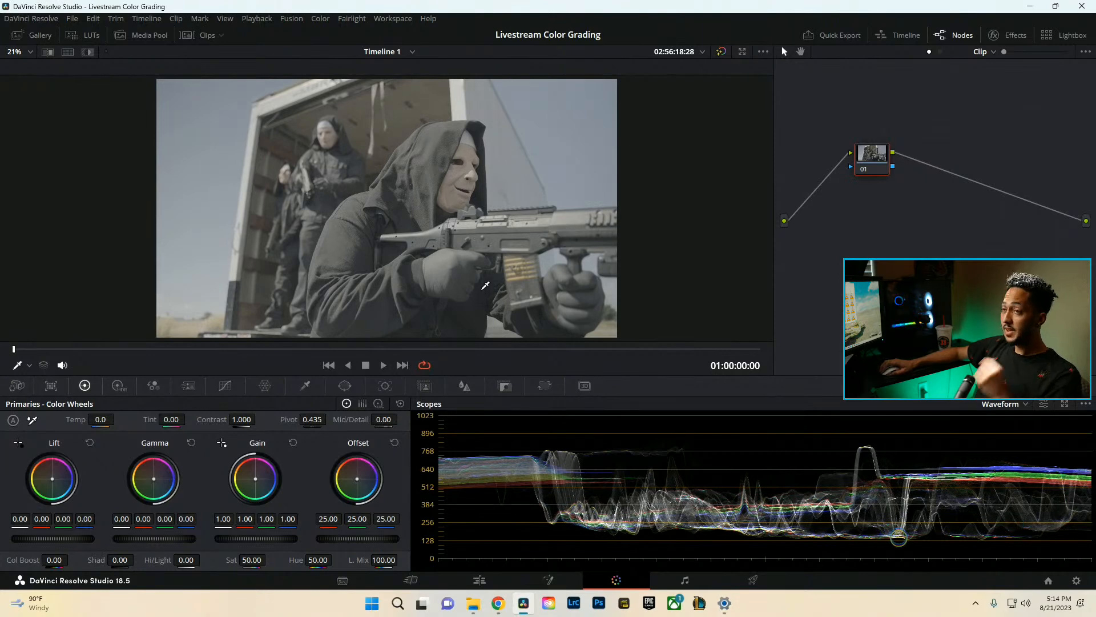
Reposition node 01 in the node graph and append three serial nodes after it.
drag(863, 160, 826, 136)
key(alt+s)
key(alt+s)
key(alt+s)
Widen the node graph area and move the row of four nodes closer to the source input.
drag(1026, 178, 887, 122)
drag(774, 179, 541, 179)
drag(926, 198, 628, 112)
drag(860, 167, 631, 98)
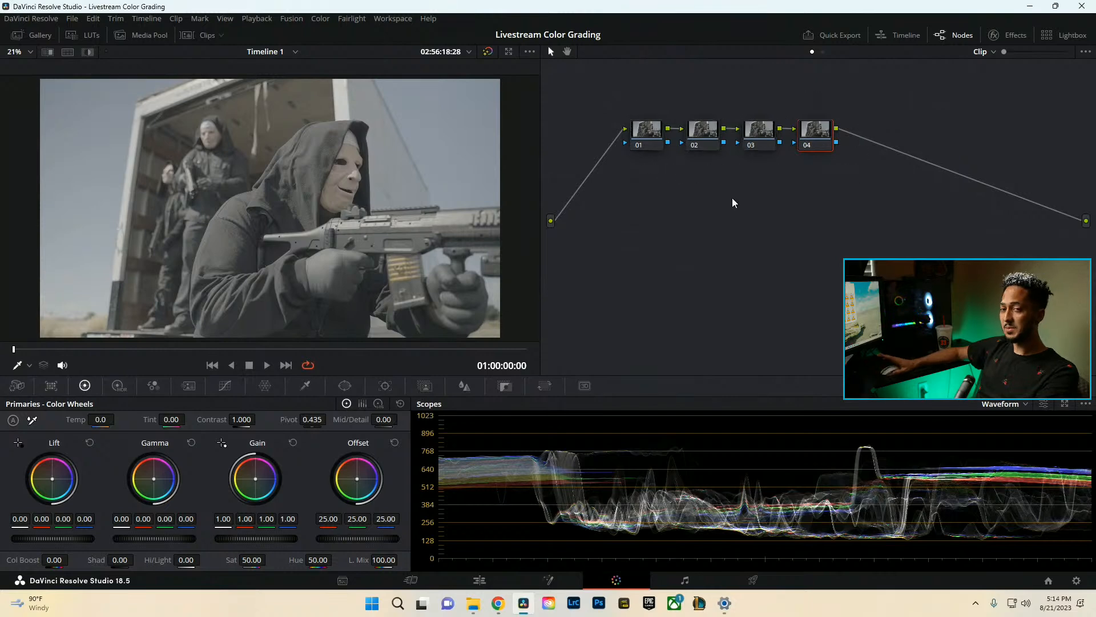
Move nodes 03 and 04 together to a second row below the first two and append serial node 05.
drag(867, 191, 746, 89)
drag(815, 133, 743, 289)
key(alt+s)
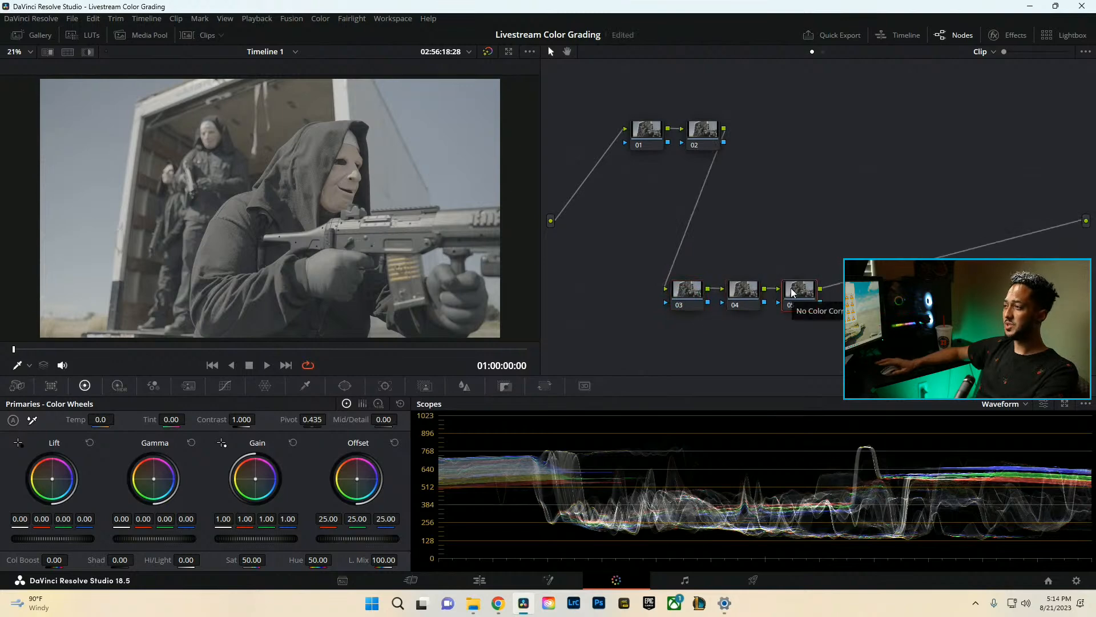
Find the Color Space Transform effect with the search term "tra" and apply it to node 03.
click(676, 289)
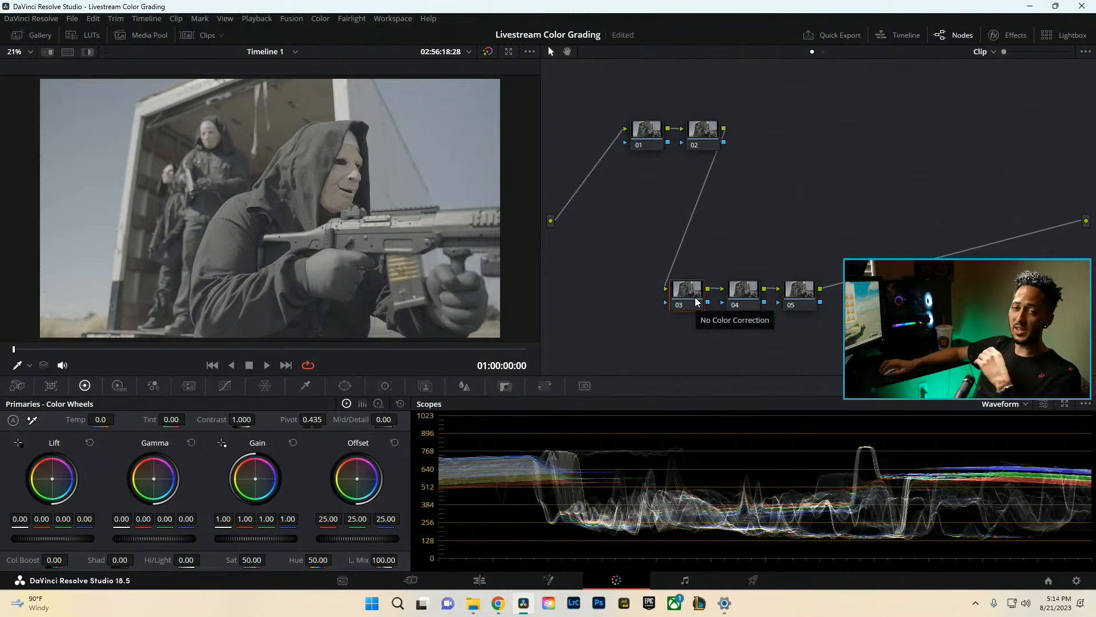
click(995, 35)
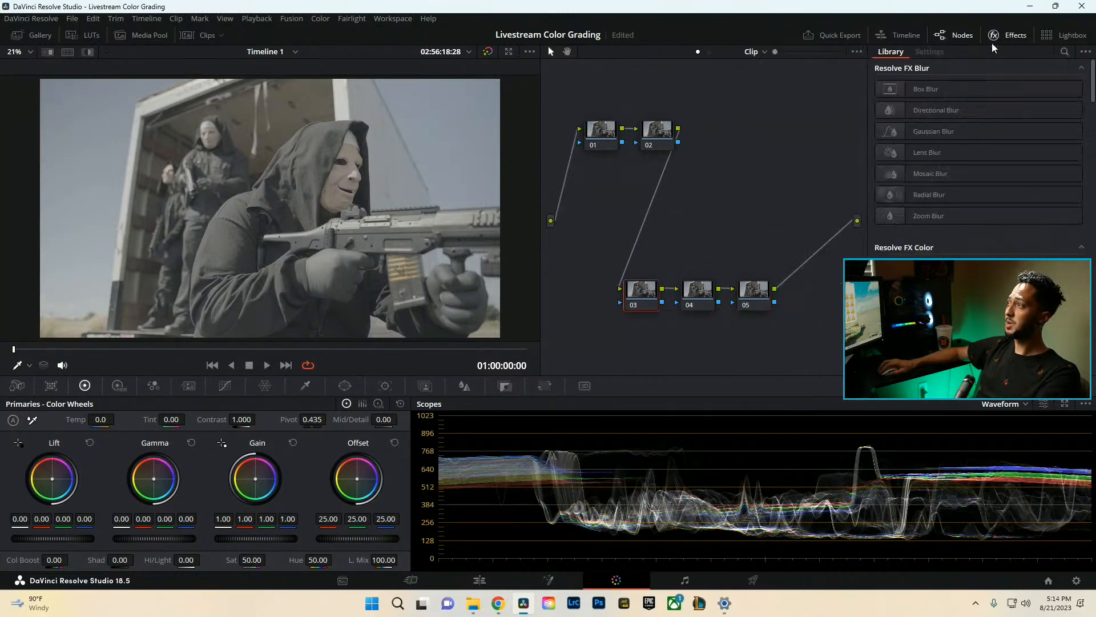
click(1065, 51)
text(tra)
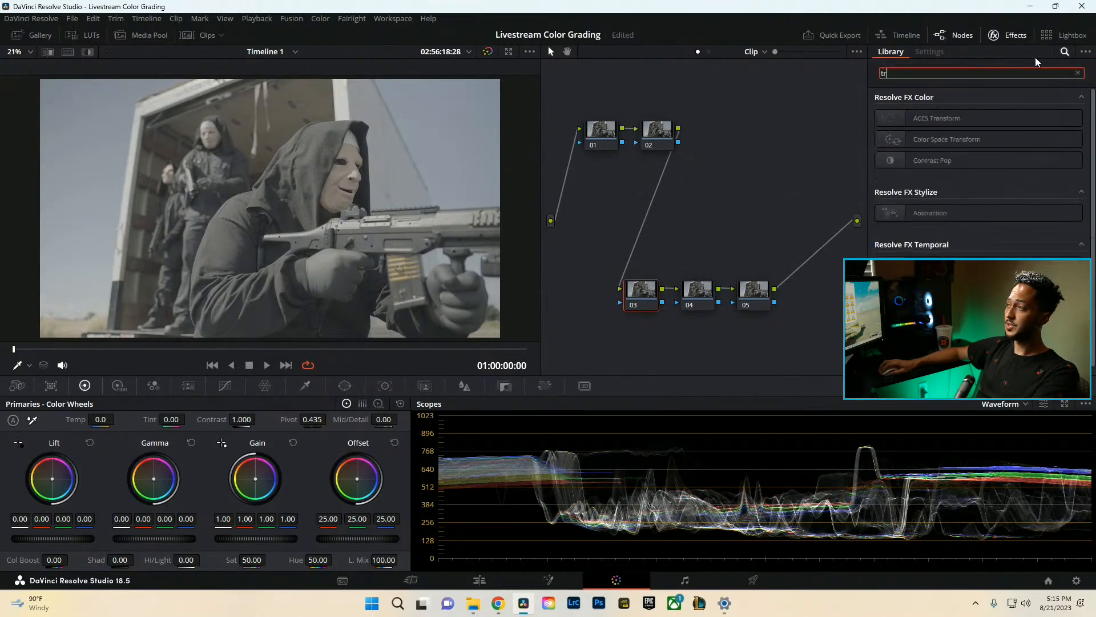
drag(947, 139, 633, 294)
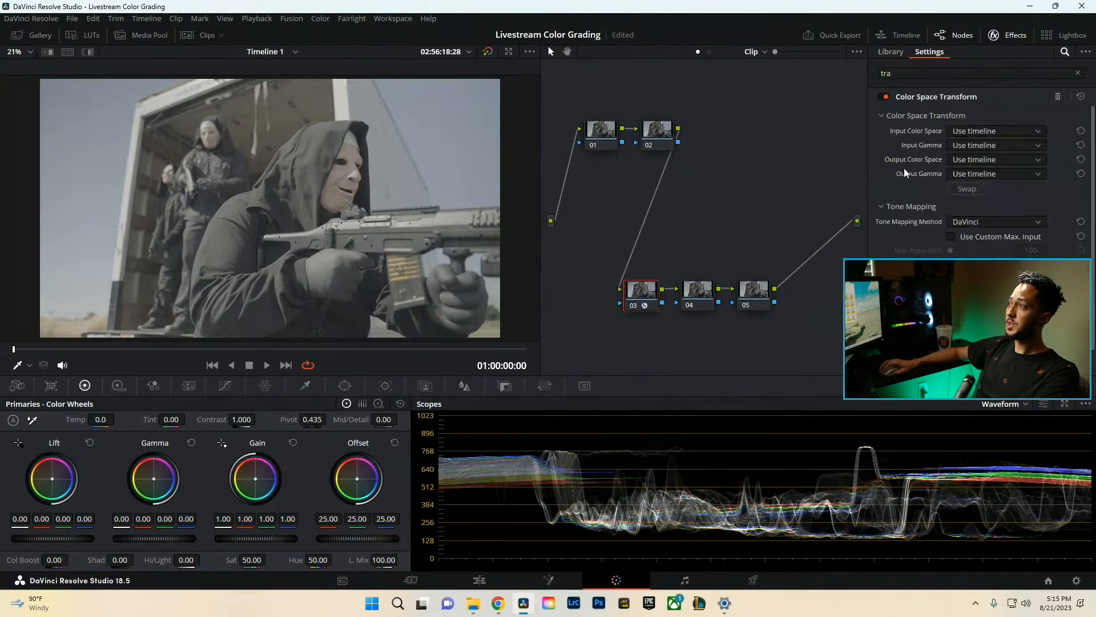
Set the Color Space Transform's input color space to Sony S-Gamut3.Cine and its input gamma to Sony S-Log3.
click(996, 131)
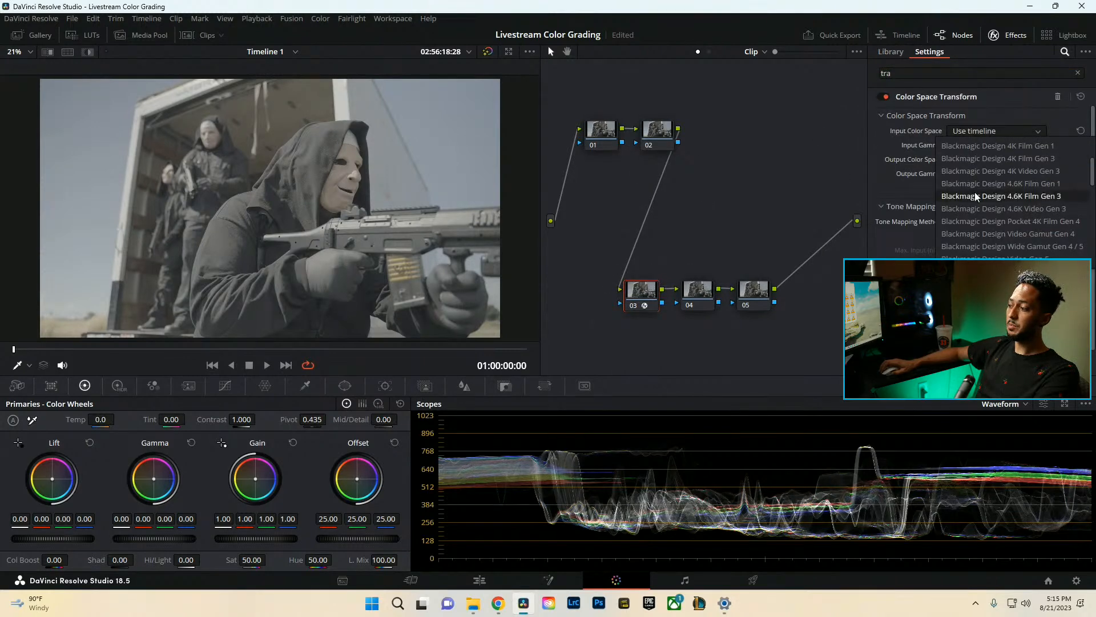
scroll(971, 205, down, 2)
scroll(993, 202, down, 5)
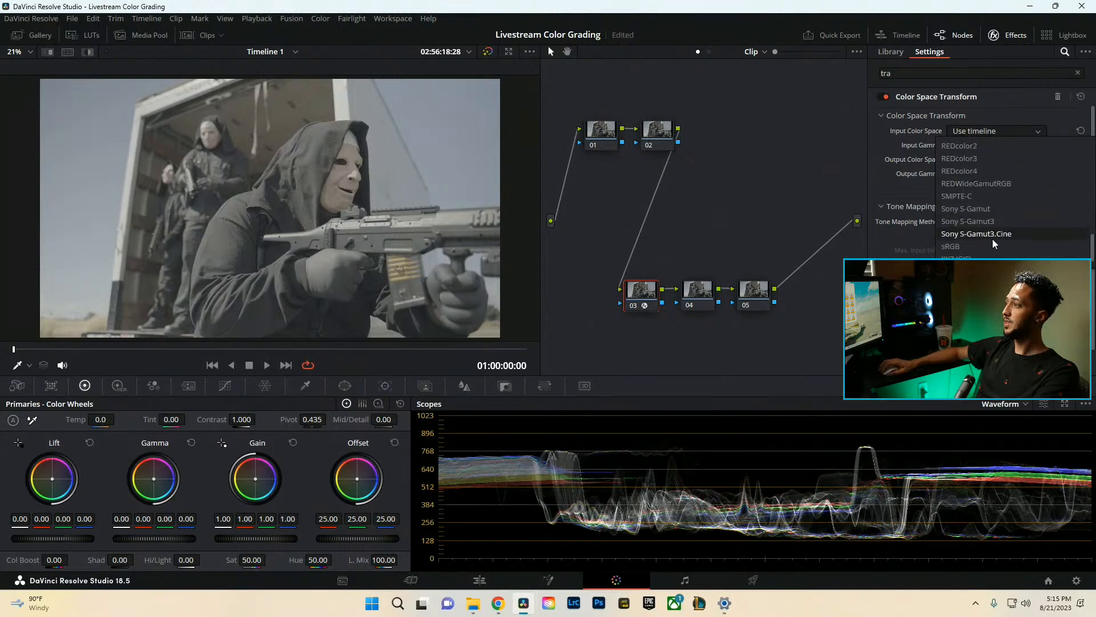
click(992, 234)
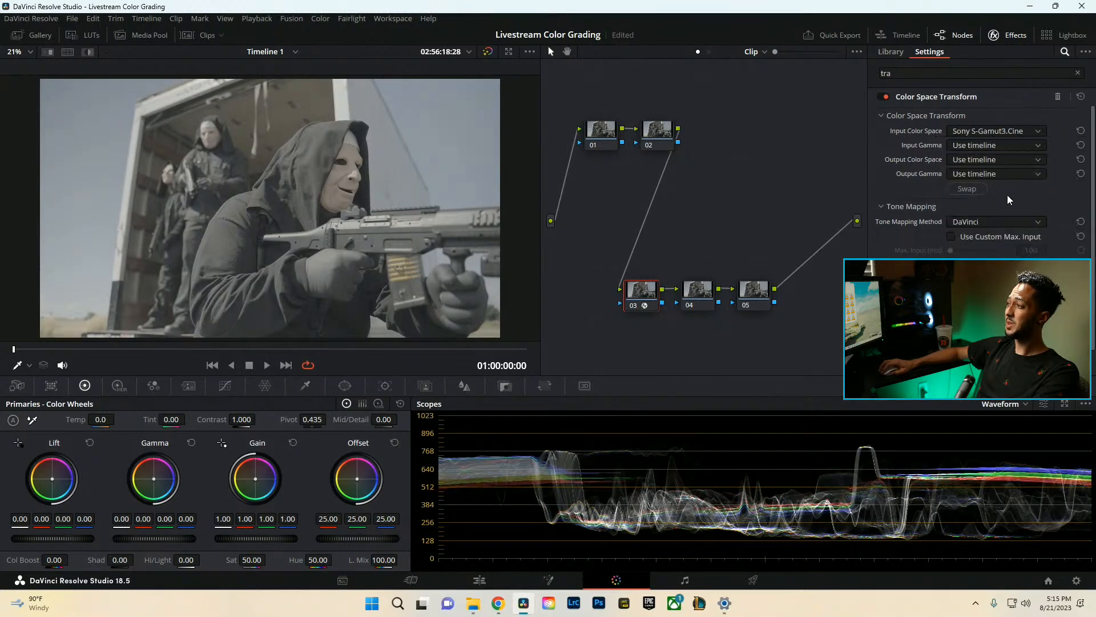
click(985, 145)
scroll(985, 196, down, 2)
scroll(985, 197, down, 5)
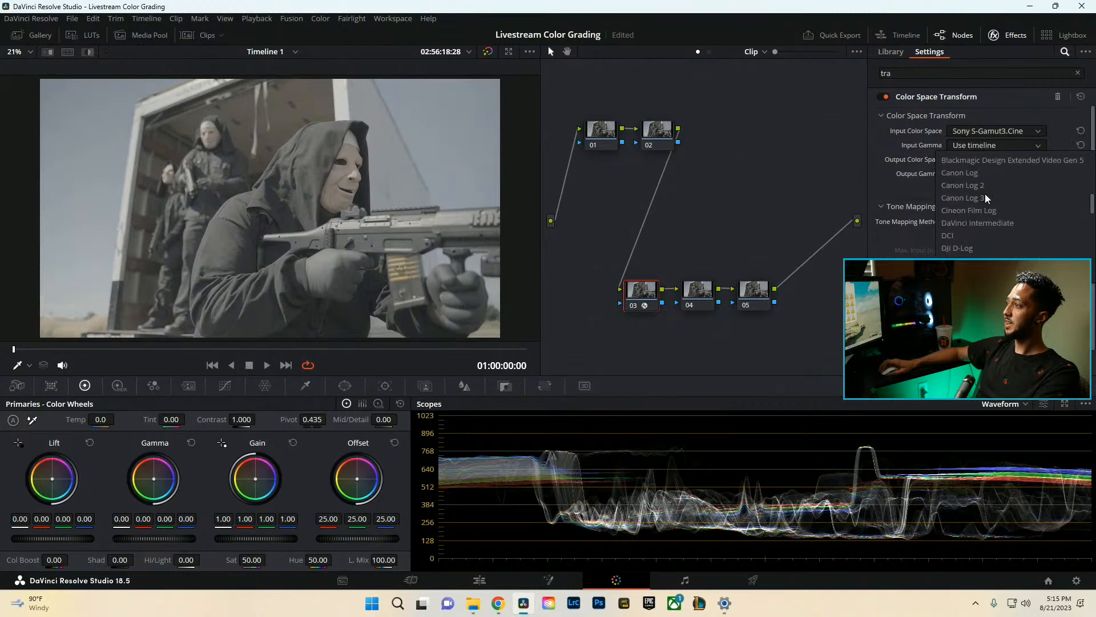
scroll(982, 209, down, 3)
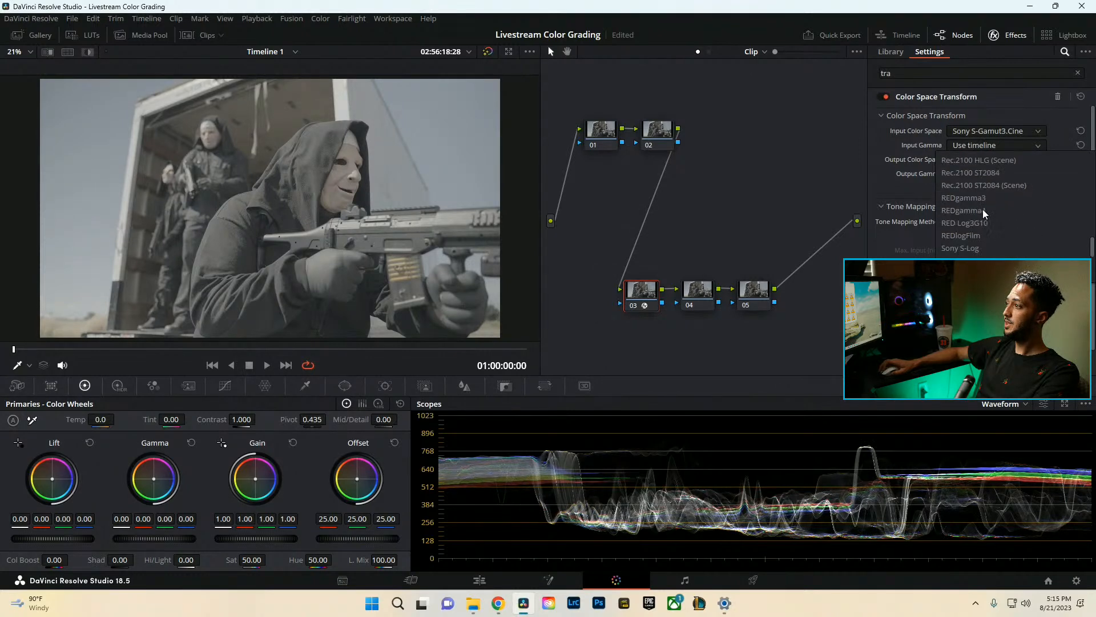
click(982, 247)
Set the Color Space Transform's output color space to Rec.709 and its output gamma to Gamma 2.4.
click(996, 159)
scroll(999, 237, down, 5)
scroll(999, 237, down, 5)
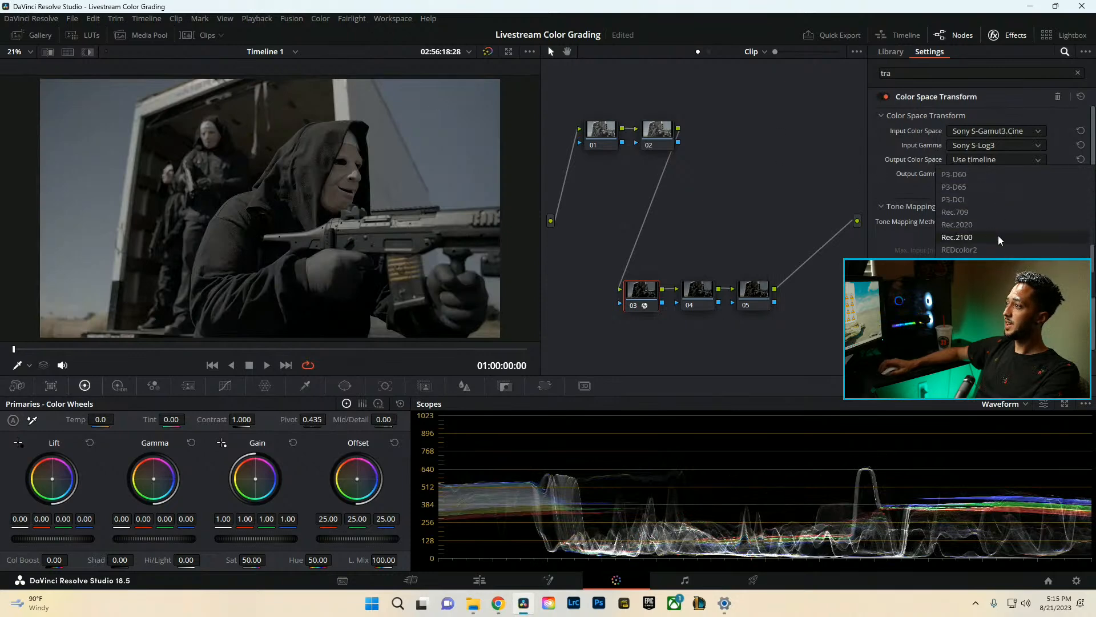
click(955, 212)
click(996, 174)
scroll(981, 237, down, 4)
scroll(981, 237, down, 4)
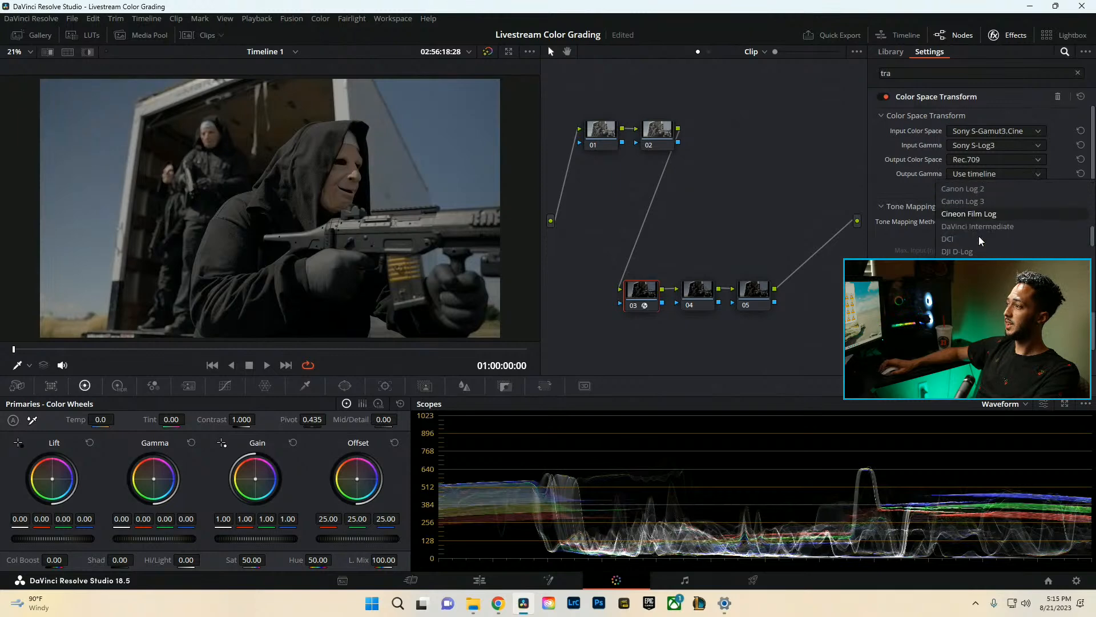
click(981, 240)
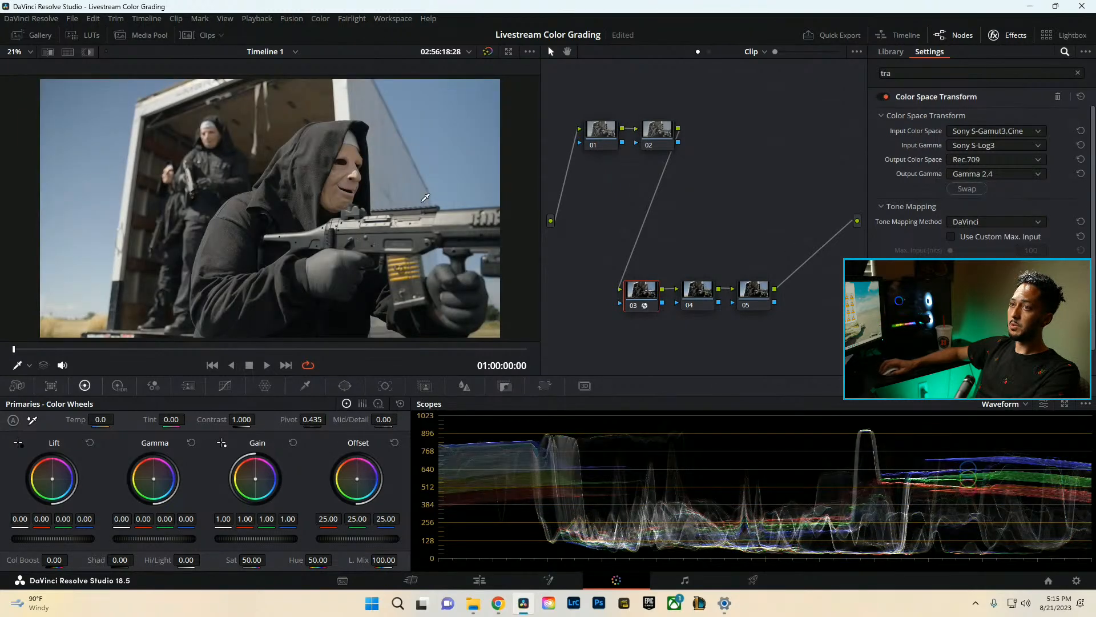
Move the Color Space Transform node 03 closer to the source side, disable it, and insert two serial nodes after node 02.
key(ctrl+f)
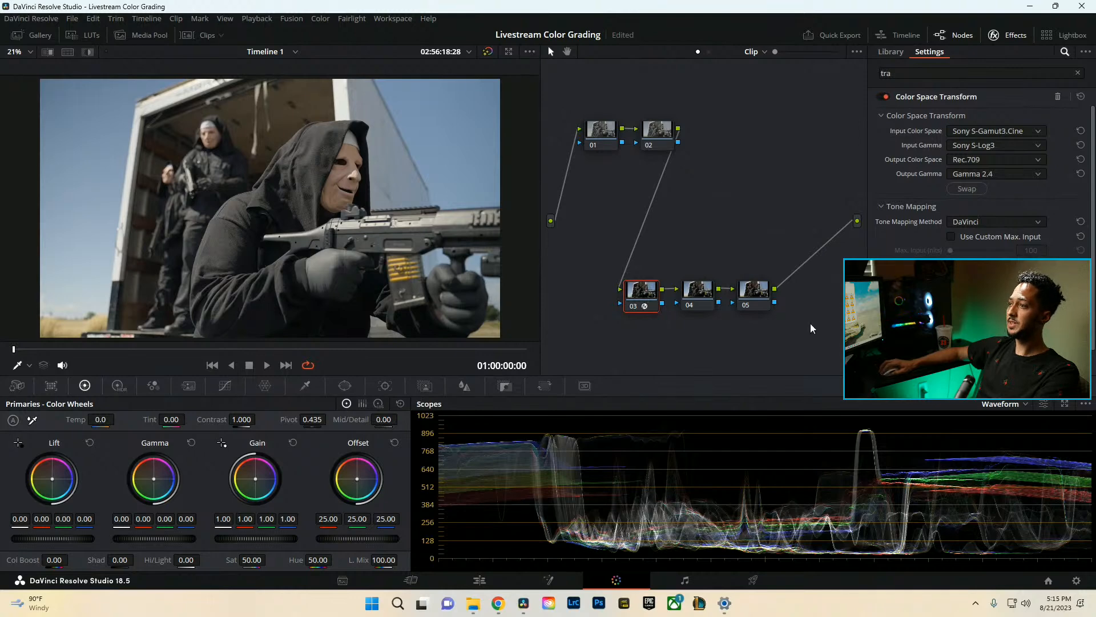
drag(641, 290, 606, 297)
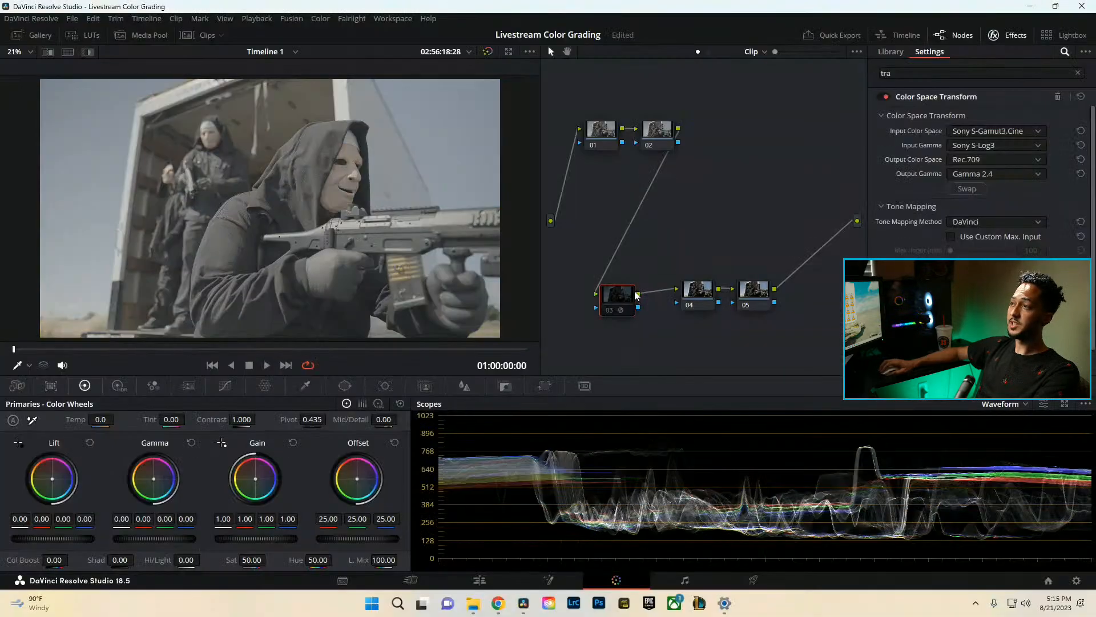
click(650, 134)
key(alt+s)
key(alt+s)
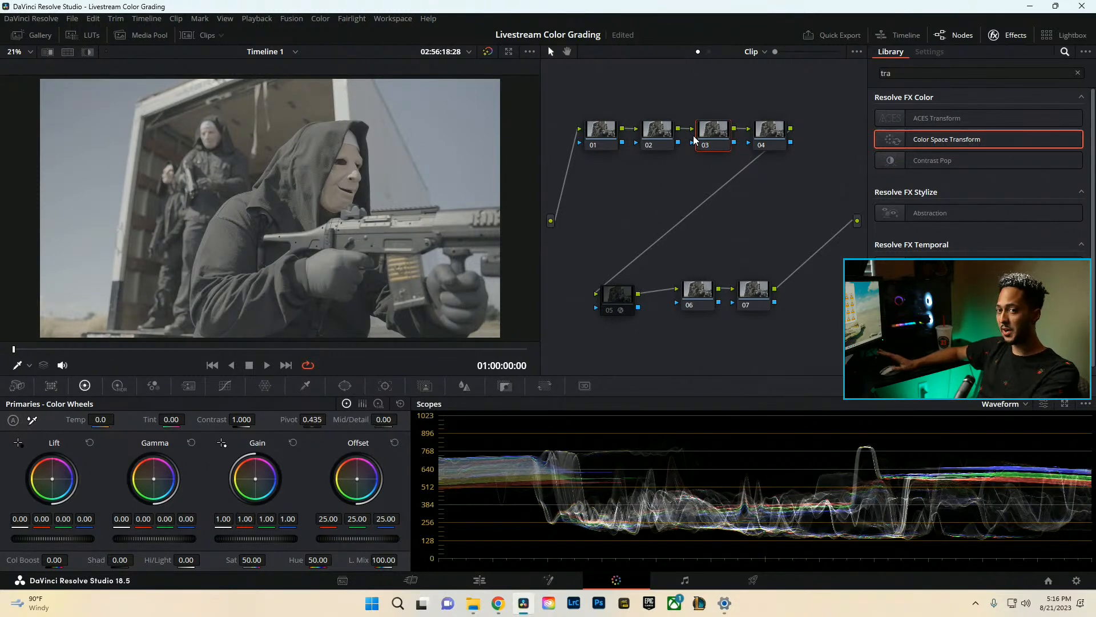
click(657, 135)
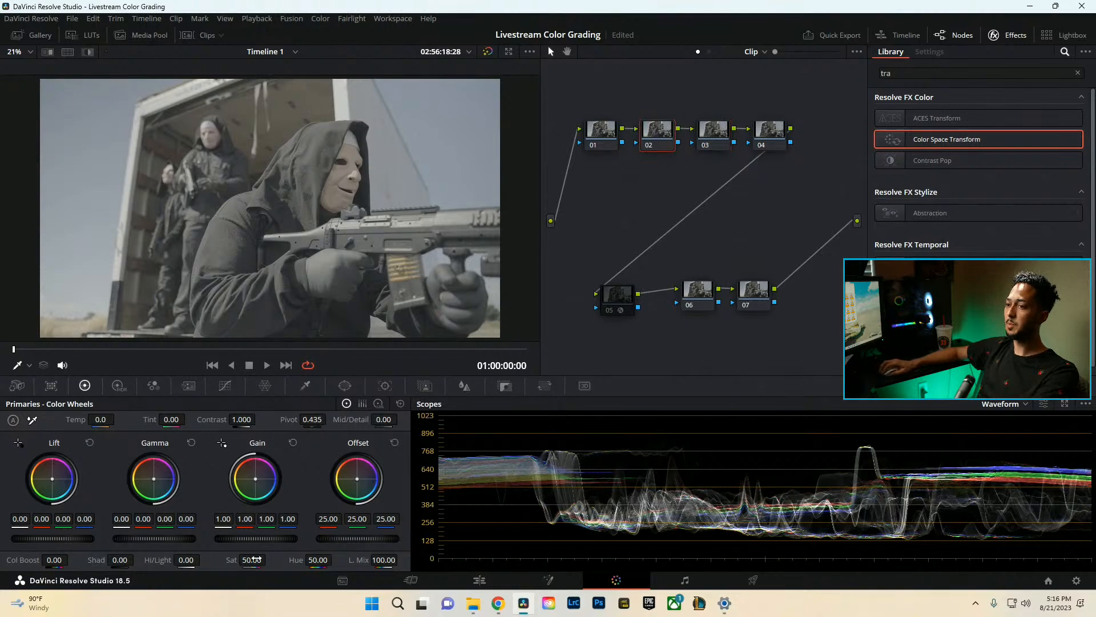
drag(256, 538, 265, 537)
right_click(659, 140)
click(681, 147)
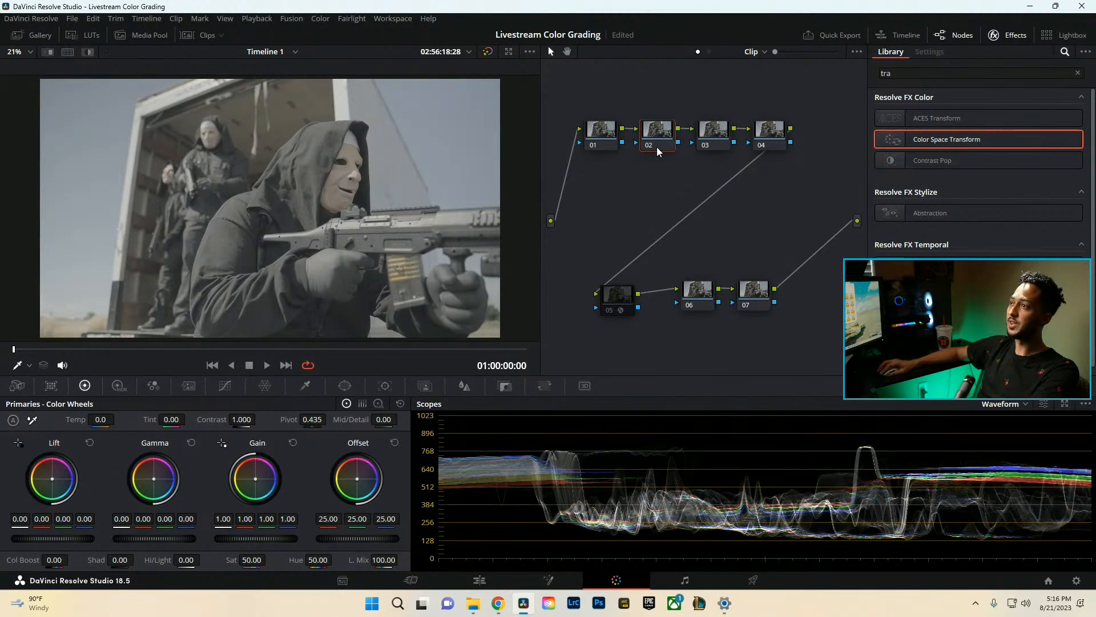
Compare the full-screen image without and with the Color Space Transform node 05 enabled.
click(629, 300)
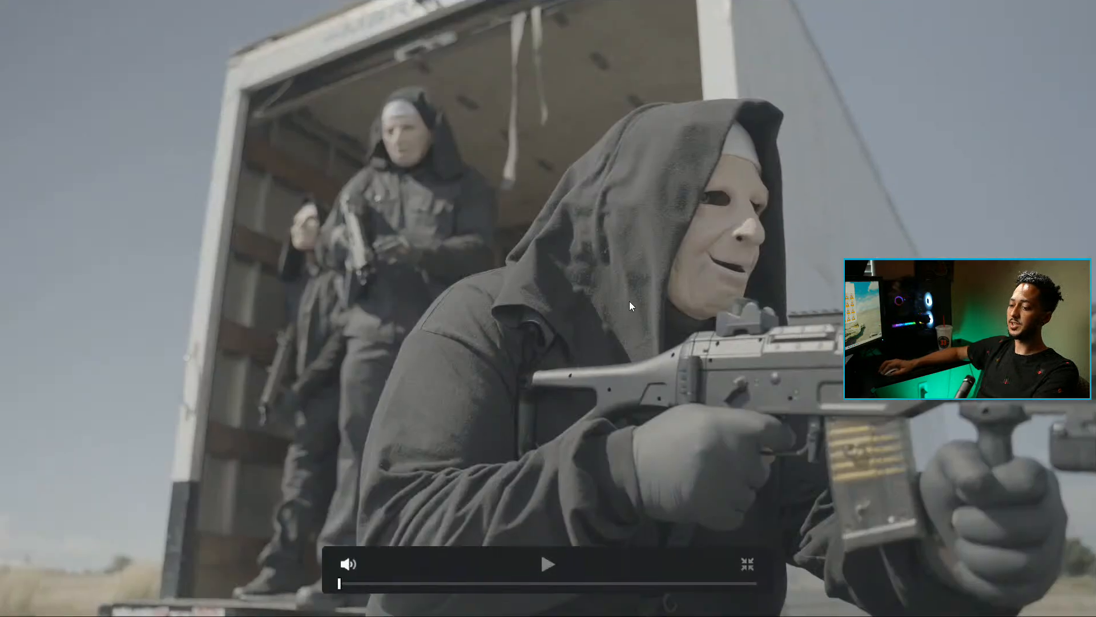
key(ctrl+d)
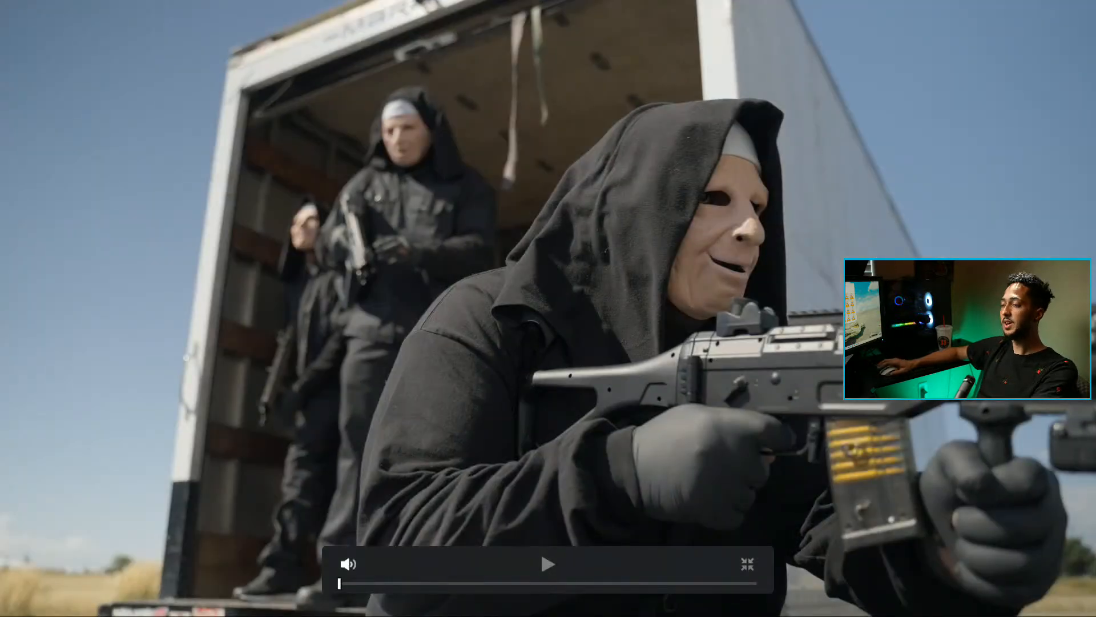
key(Escape)
Shift nodes 01 to 04 slightly up and tighten the second row by moving nodes 05, 06 and 07 toward the source side.
mouse_move(611, 299)
mouse_down()
mouse_move(604, 305)
mouse_move(610, 298)
mouse_up()
drag(806, 159, 595, 118)
drag(616, 301, 601, 293)
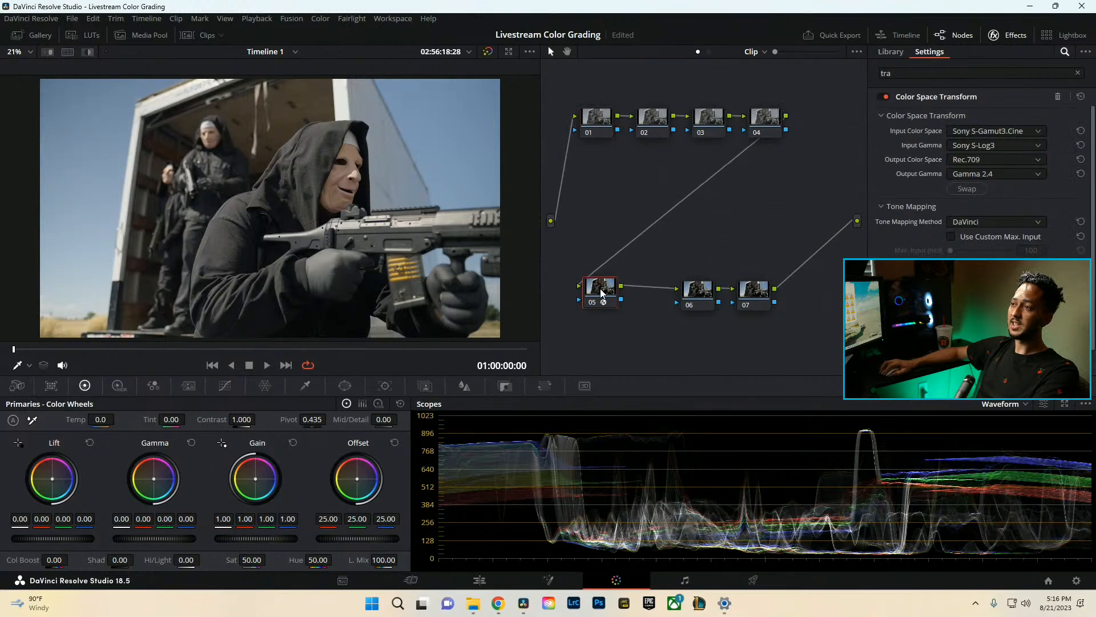
drag(819, 245, 695, 331)
drag(761, 301, 736, 295)
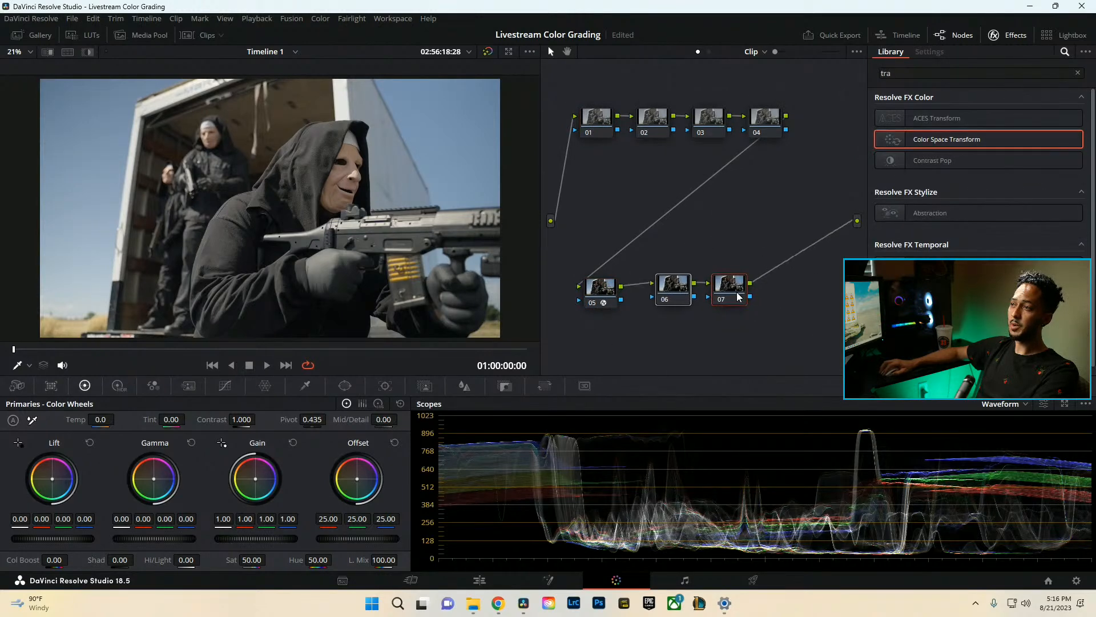
Try a layout with node 05 directly below node 01 and nodes 02 to 04 on a middle row.
click(601, 293)
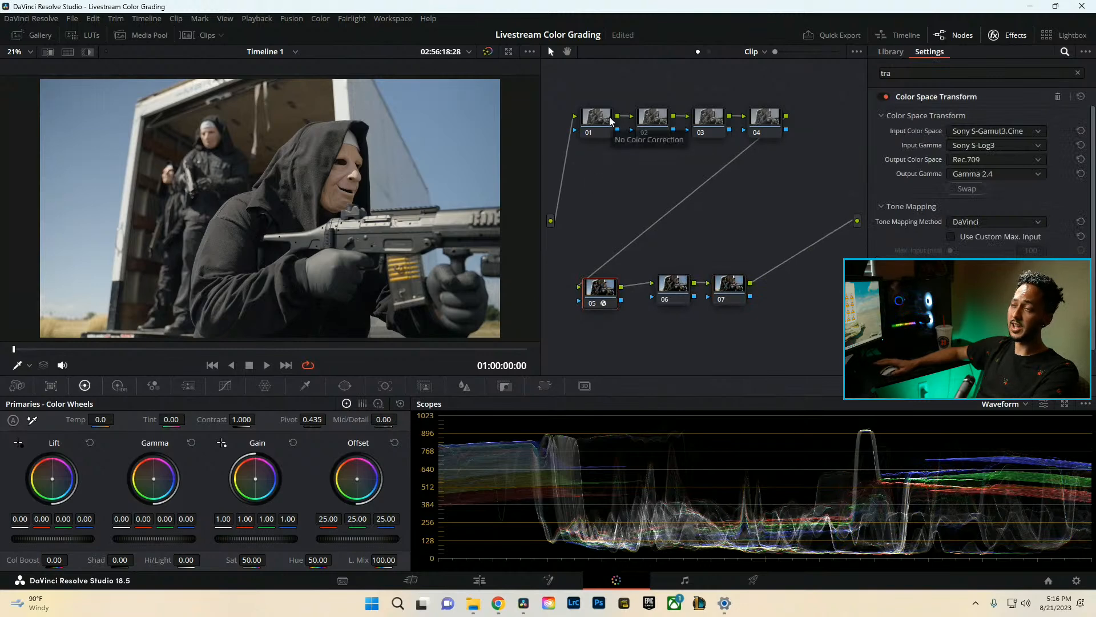
drag(604, 298, 595, 163)
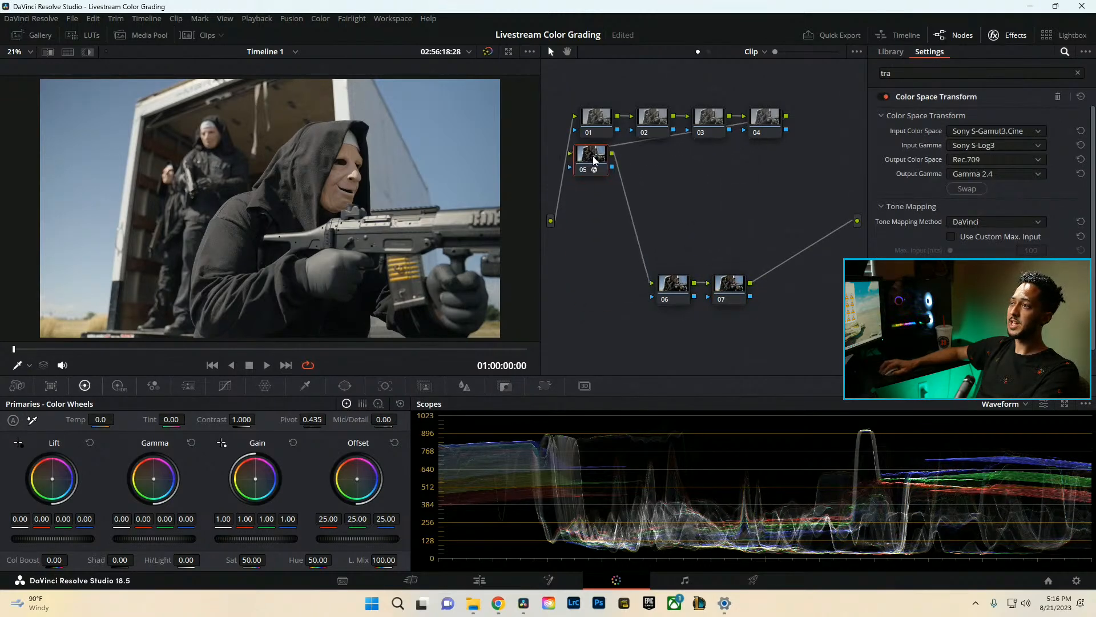
drag(770, 133, 783, 200)
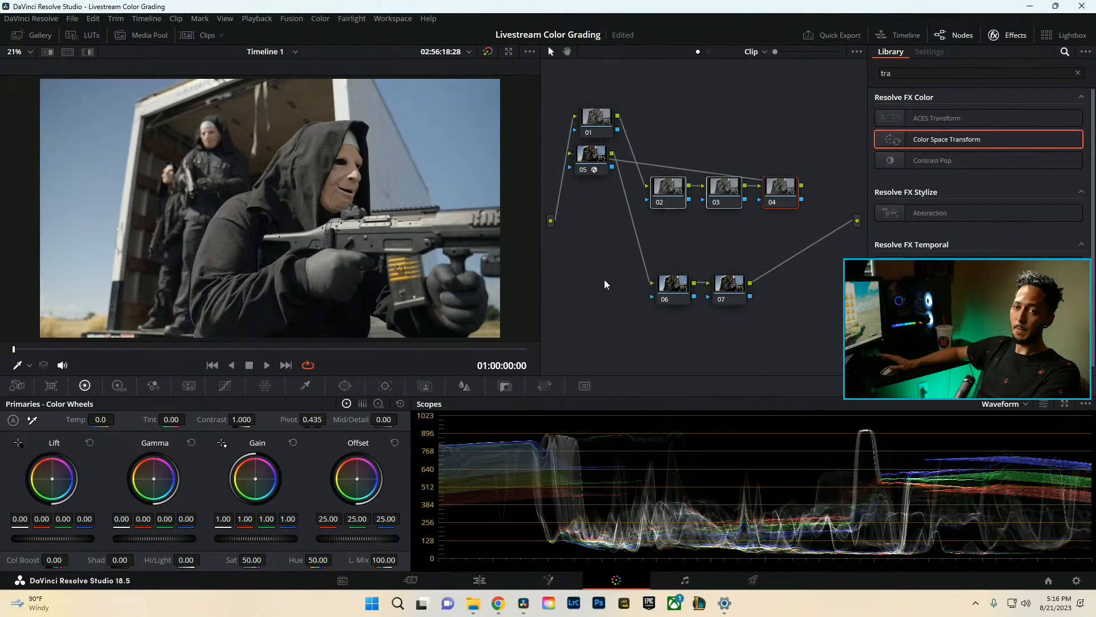
Return nodes 02 to 04 to the first row and node 05 to the second row, and disable node 05.
drag(658, 193, 656, 113)
drag(595, 165, 610, 298)
click(610, 298)
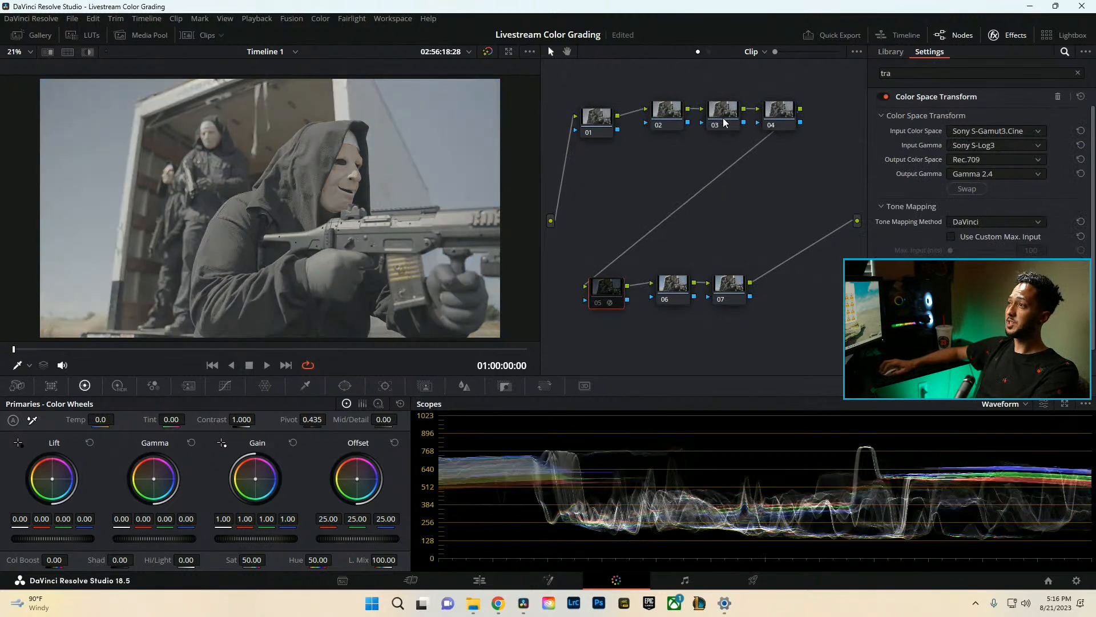
Set the saturation of node 02 to 100 and the contrast of node 03 to 1.500.
click(721, 122)
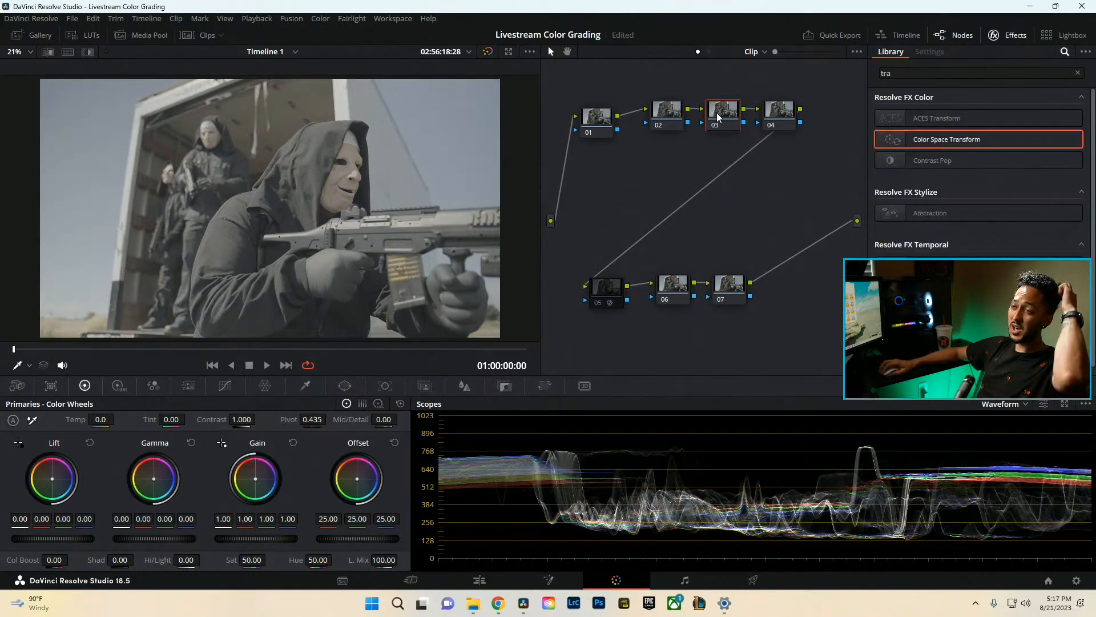
click(667, 113)
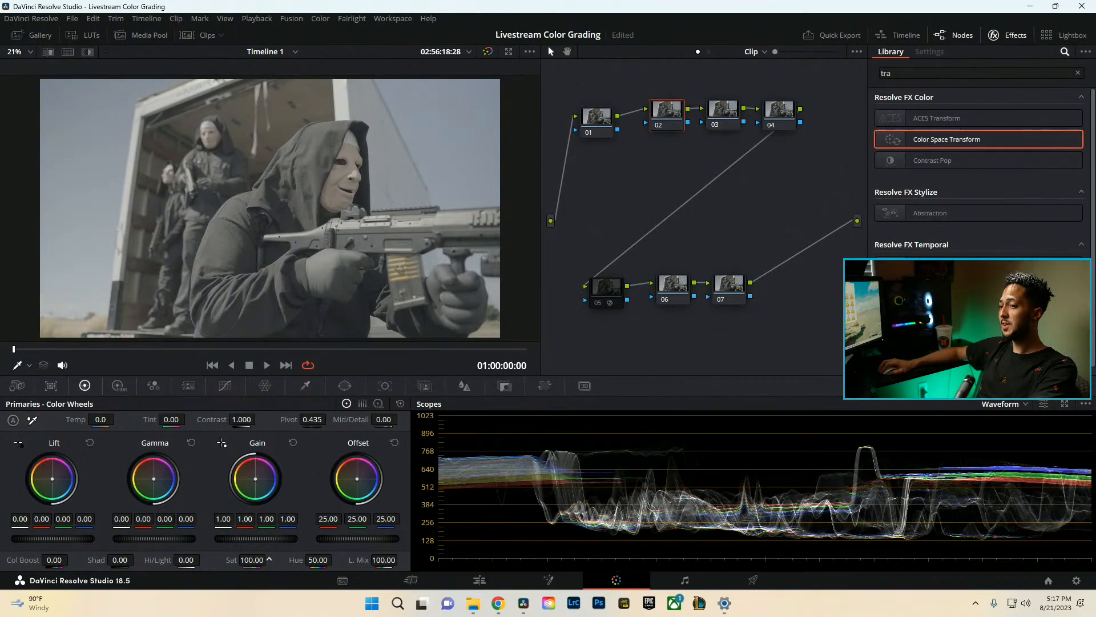
drag(244, 559, 269, 548)
click(741, 107)
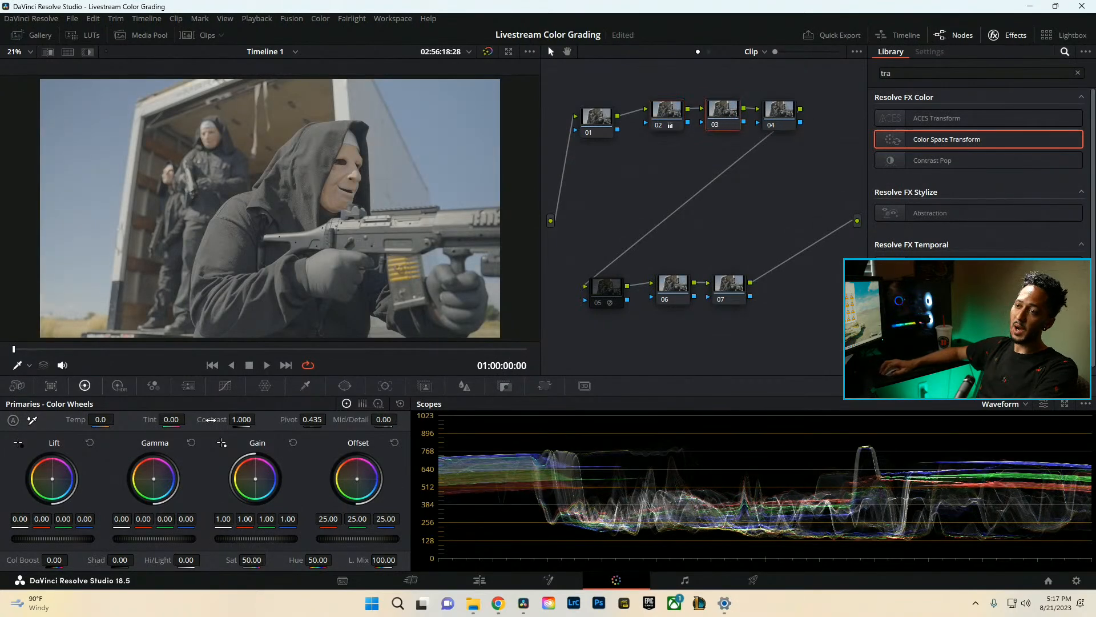
drag(259, 419, 259, 419)
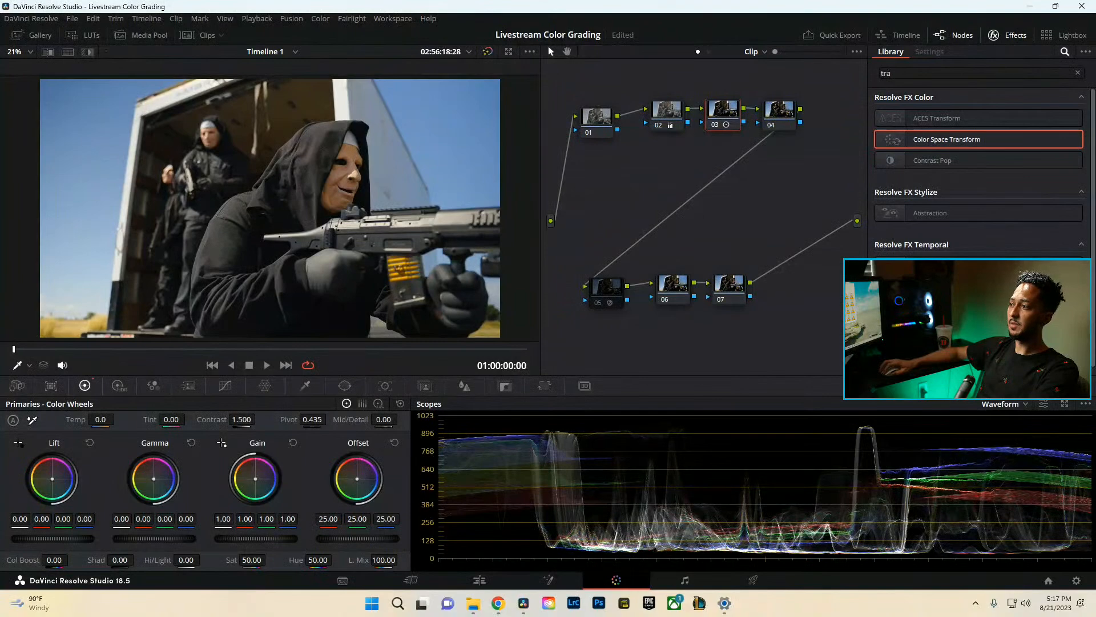
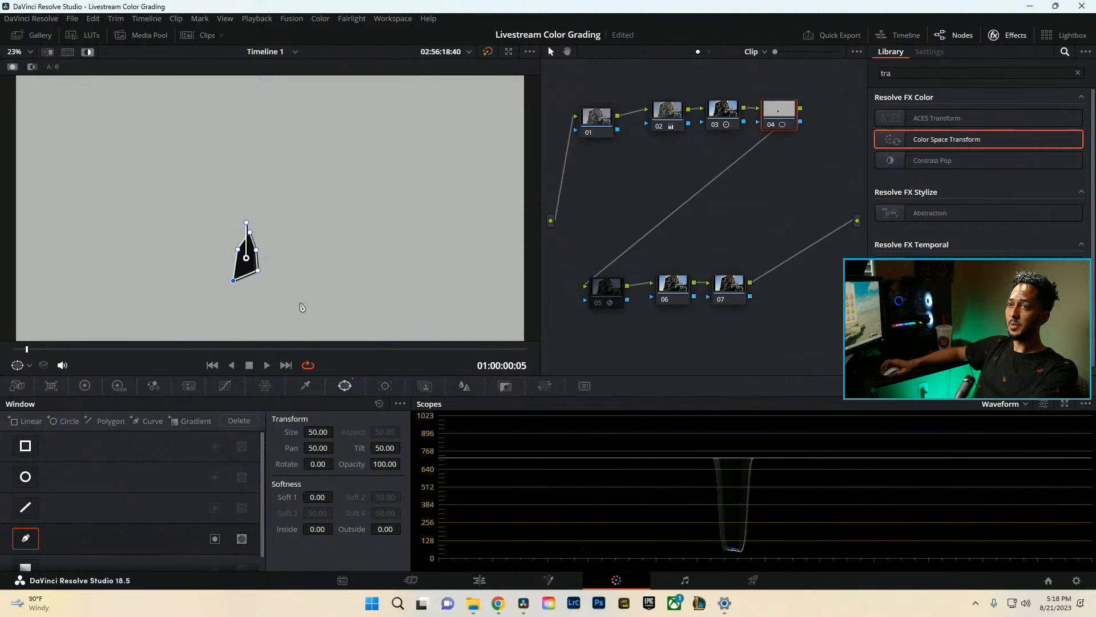
Raise the blue channel of the Offset wheel on the windowed node 04 to 36.60.
scroll(255, 261, up, 2)
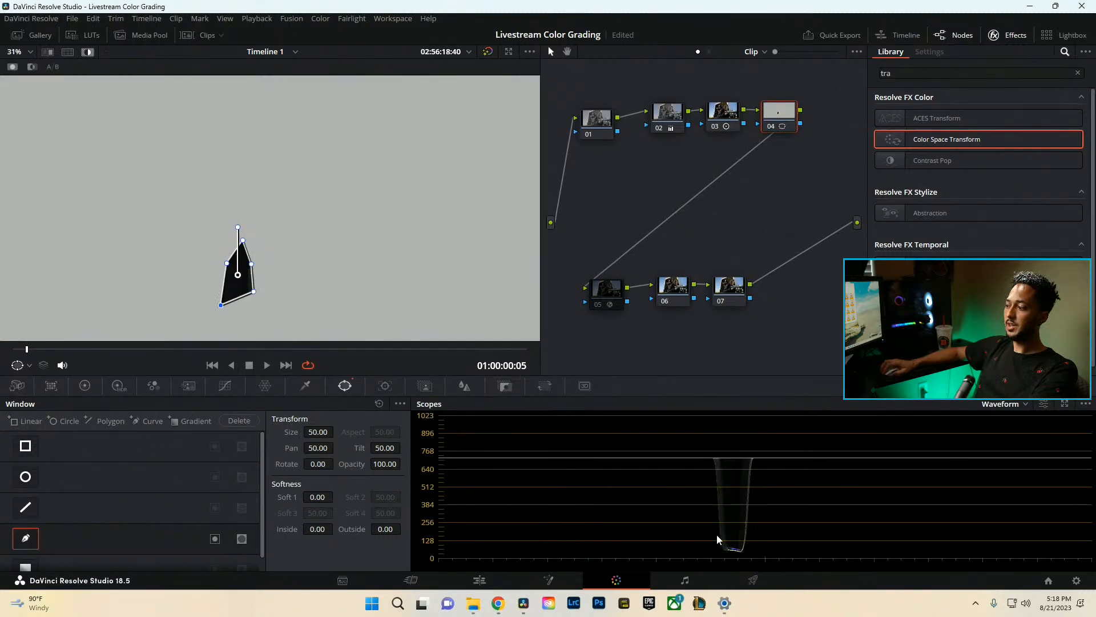
click(85, 386)
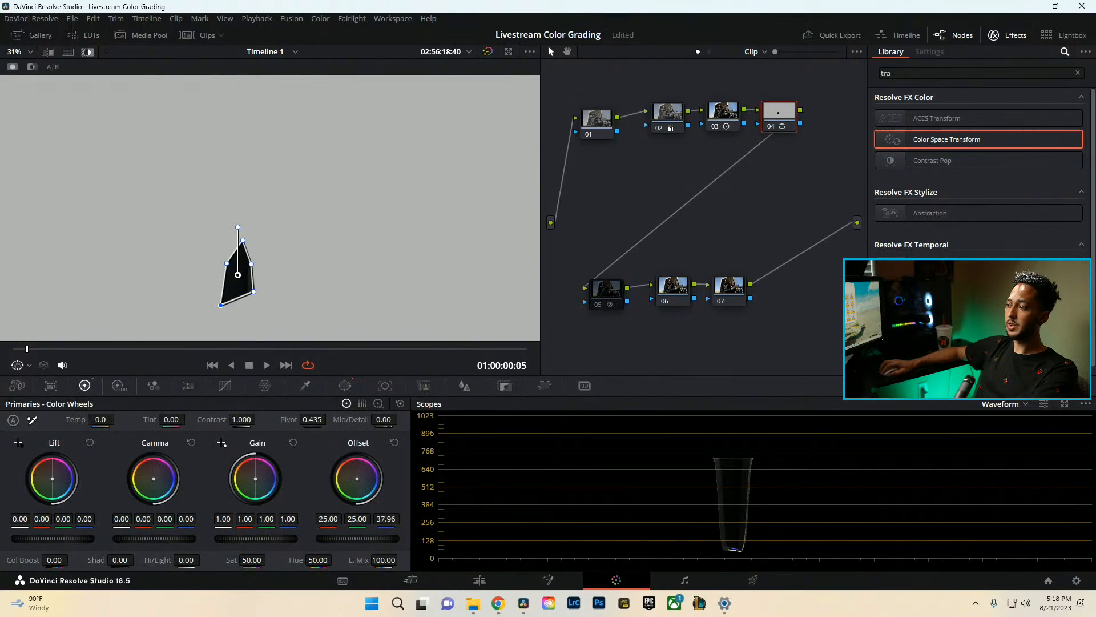
mouse_move(385, 519)
mouse_down()
mouse_move(431, 519)
mouse_move(418, 519)
mouse_up()
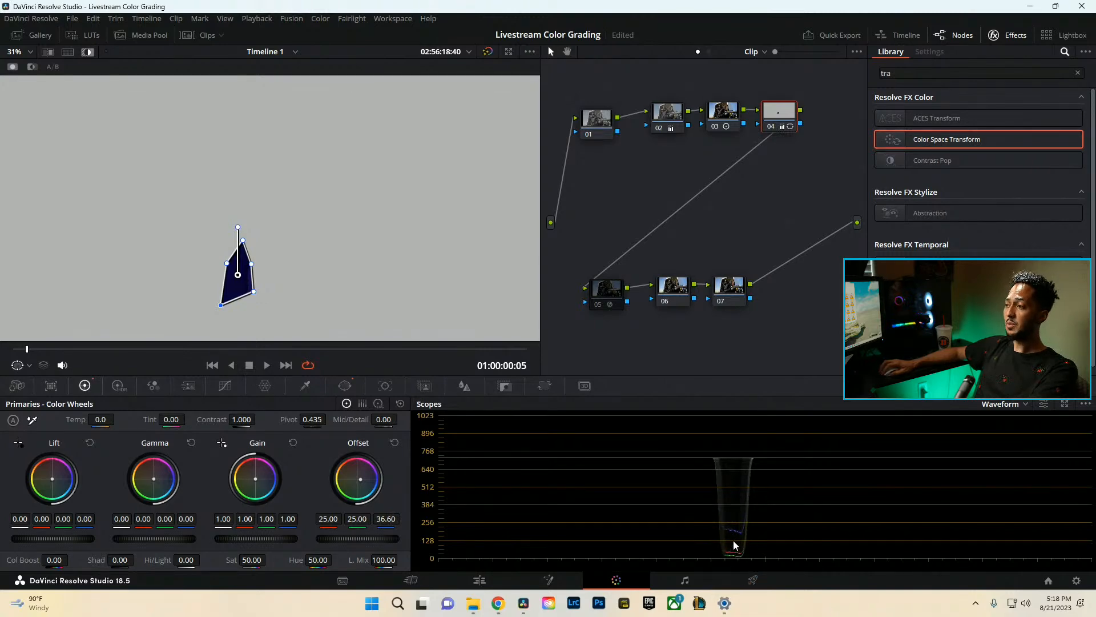
Switch the scopes from Waveform to Parade and undo the blue offset change on node 04.
click(1023, 403)
click(1029, 418)
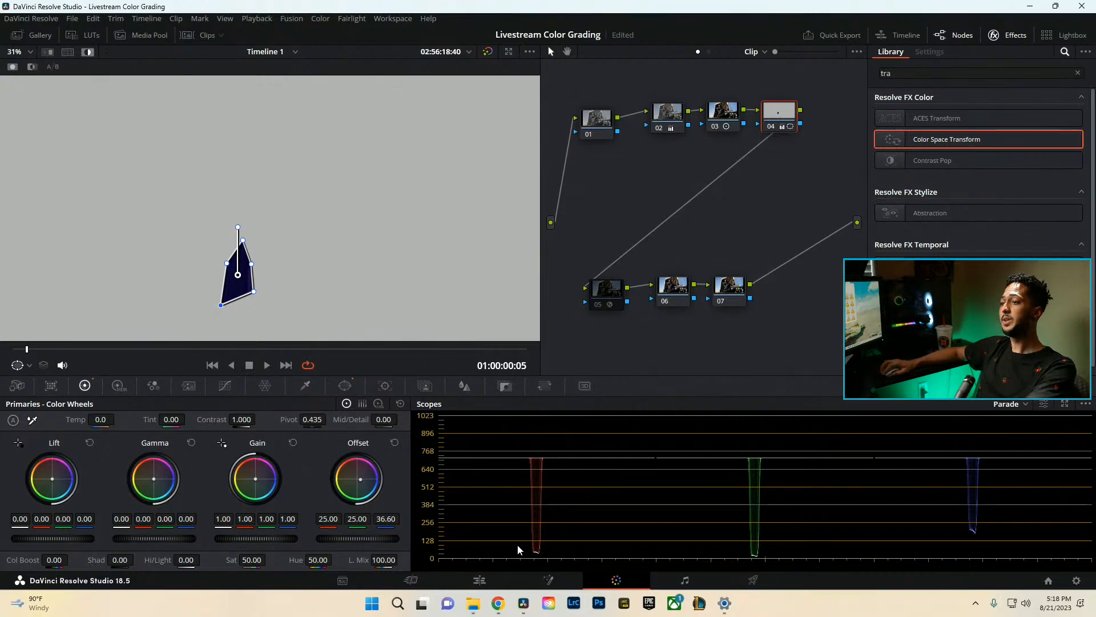
key(ctrl+z)
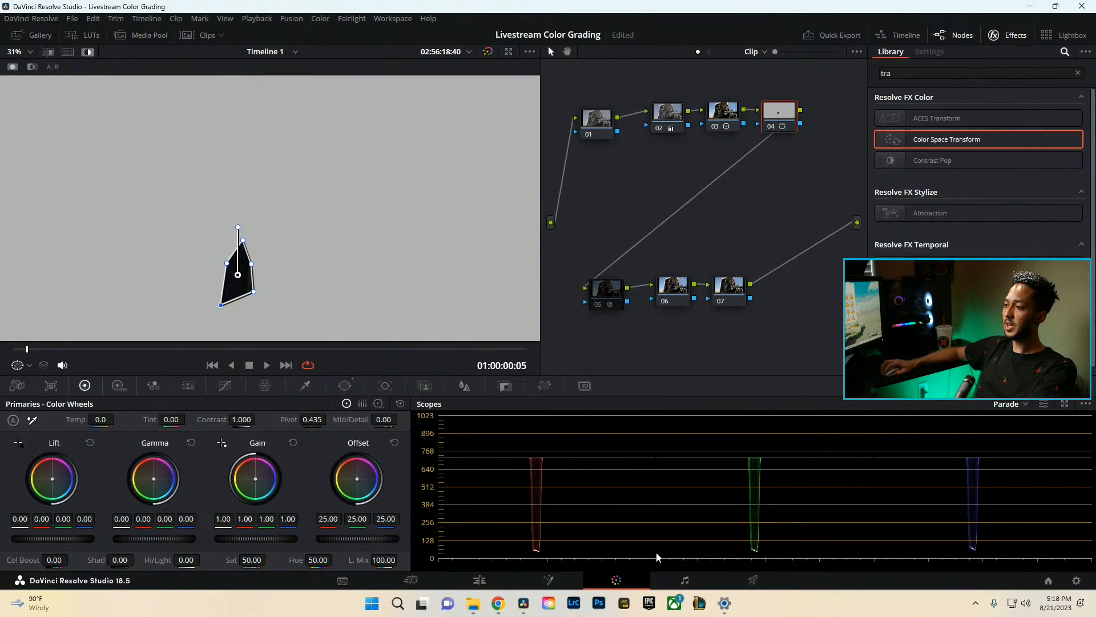
Raise the blue channel of the Offset wheel on node 04 to 33.96 and turn off the highlight view.
click(1026, 405)
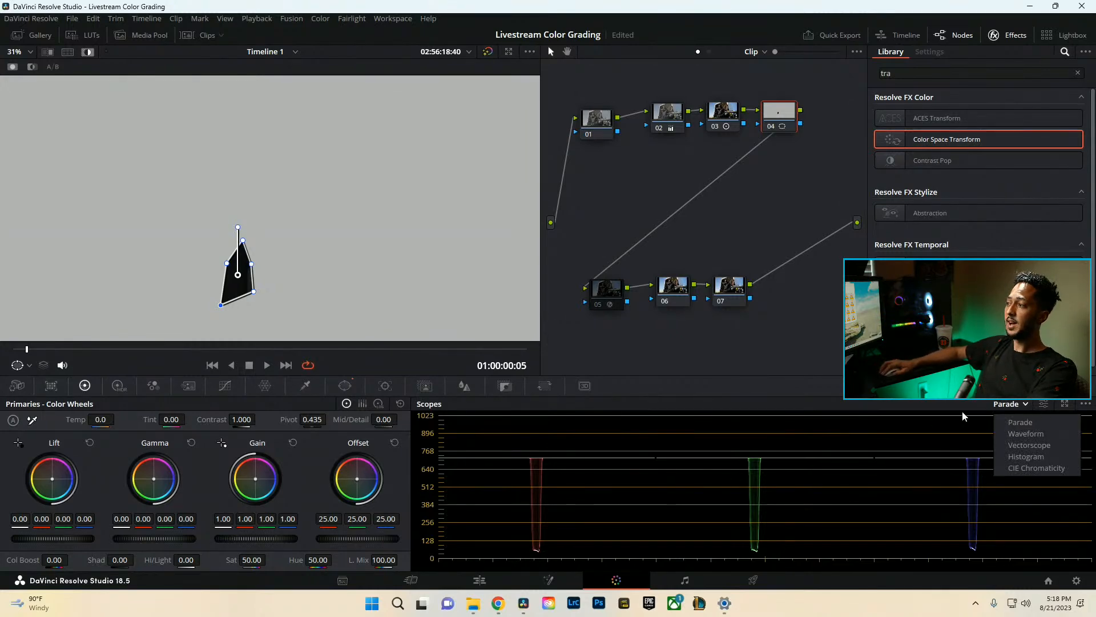
drag(386, 519, 437, 519)
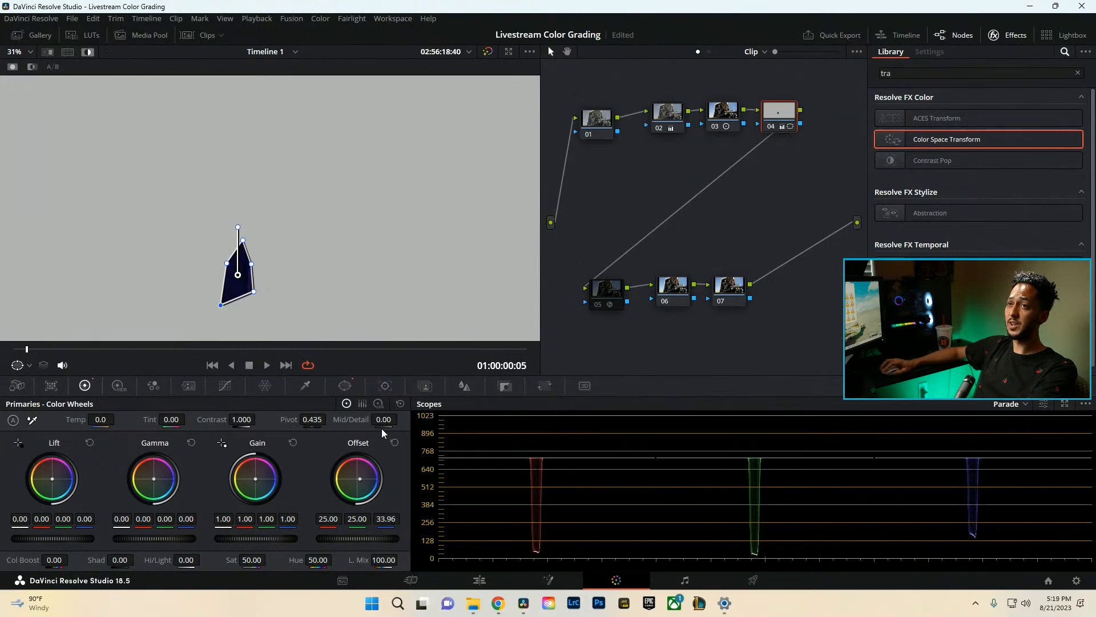
click(86, 50)
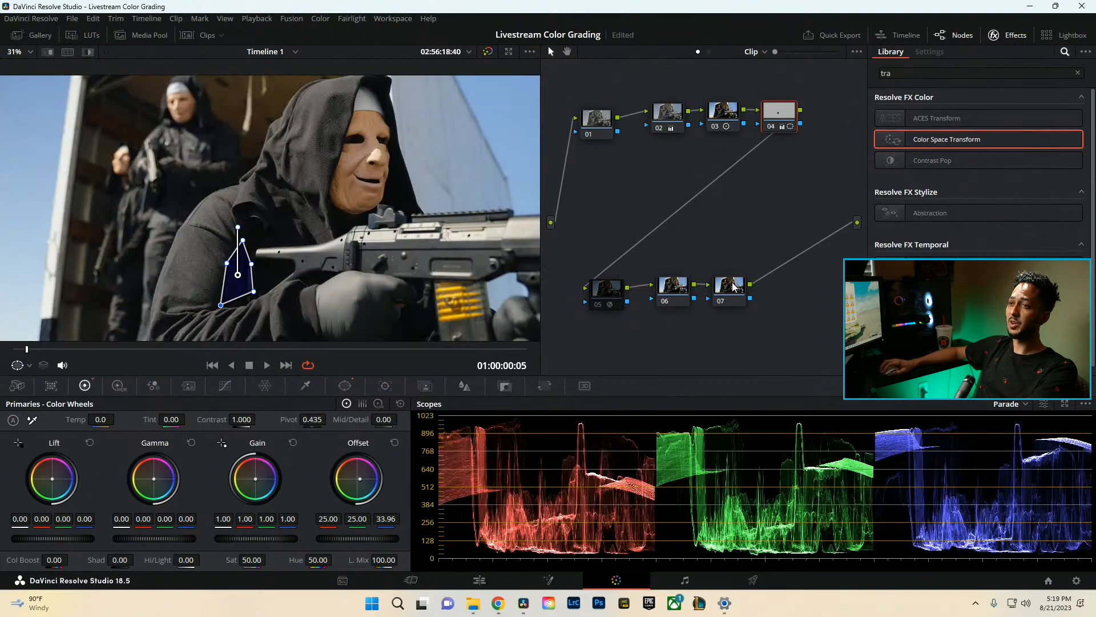
Turn off the curve window on node 04 so its grade covers the whole image.
click(342, 389)
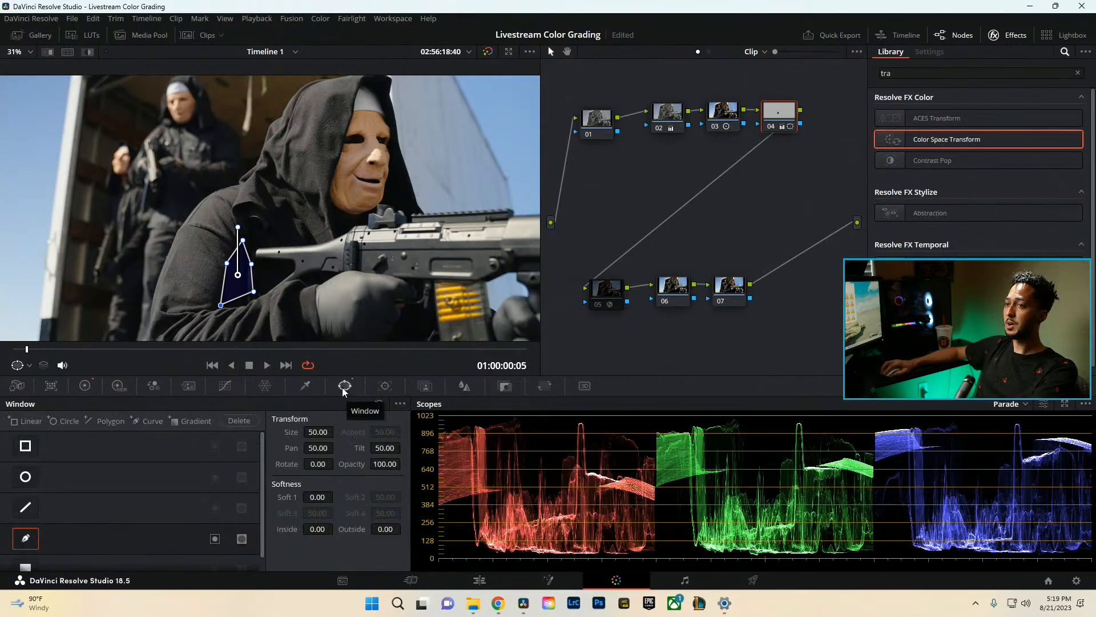
click(25, 538)
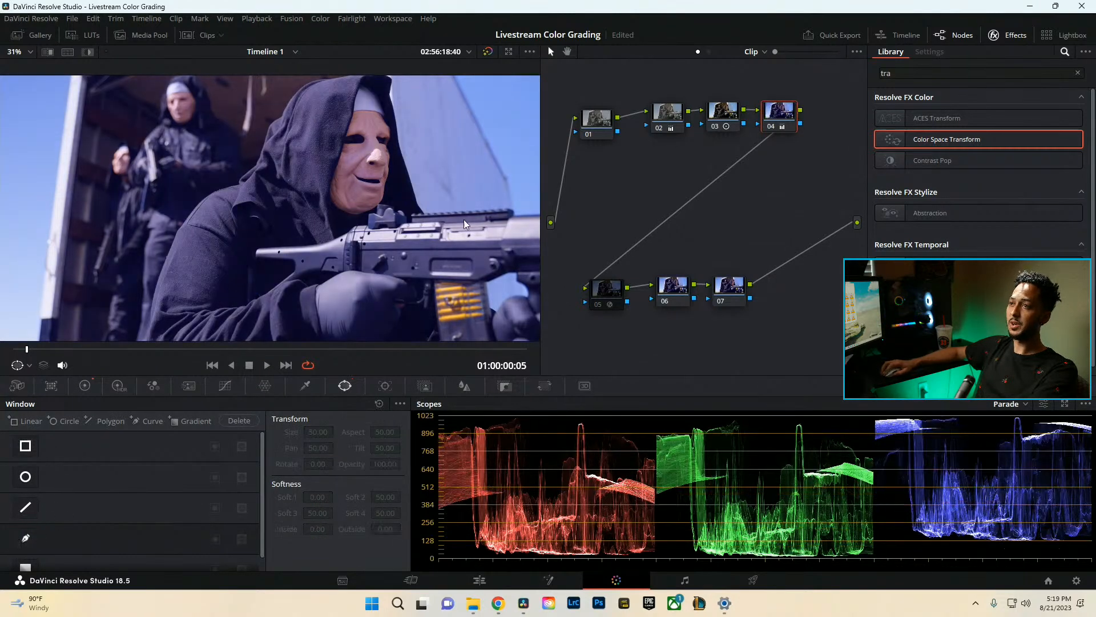
scroll(354, 201, down, 2)
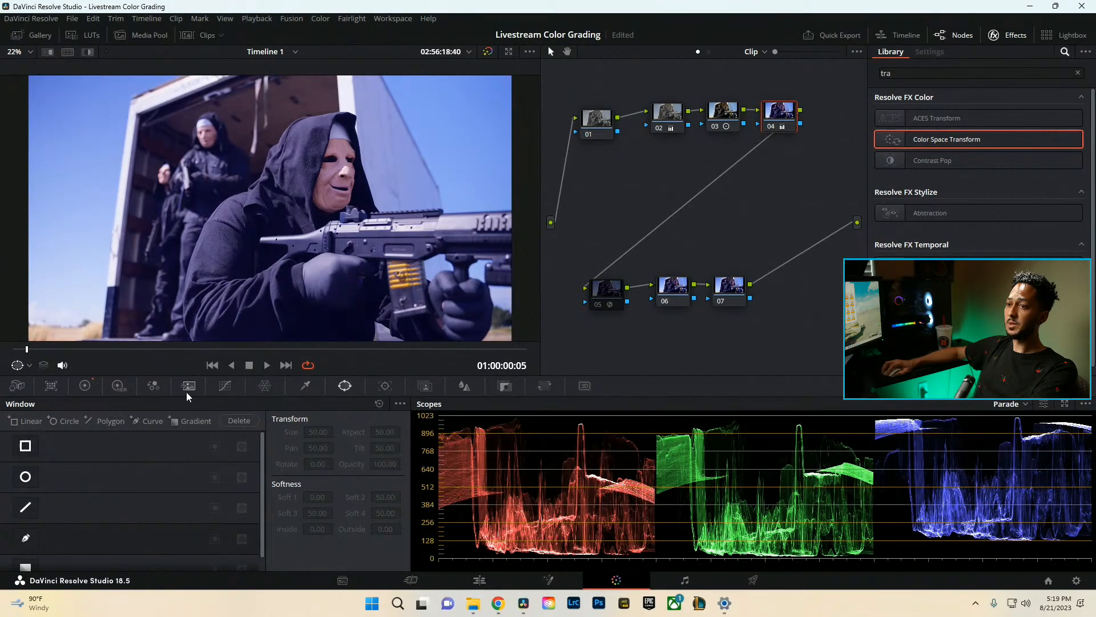
Reset the Offset wheel of node 04 and raise its blue Lift channel to 0.02.
click(84, 386)
click(395, 445)
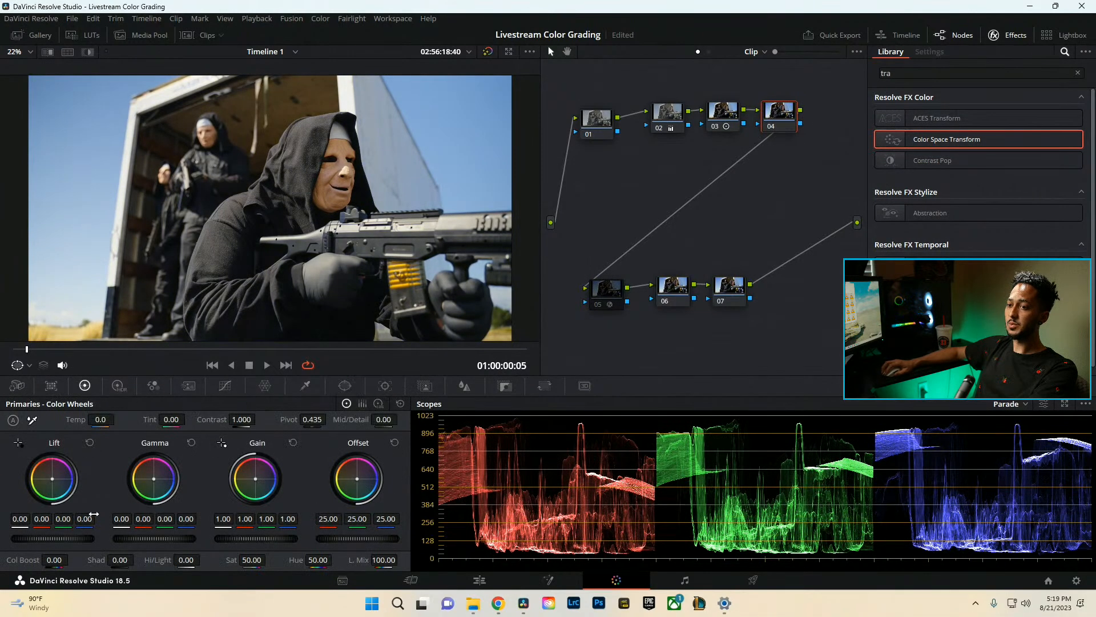
drag(85, 519, 92, 519)
scroll(273, 269, up, 5)
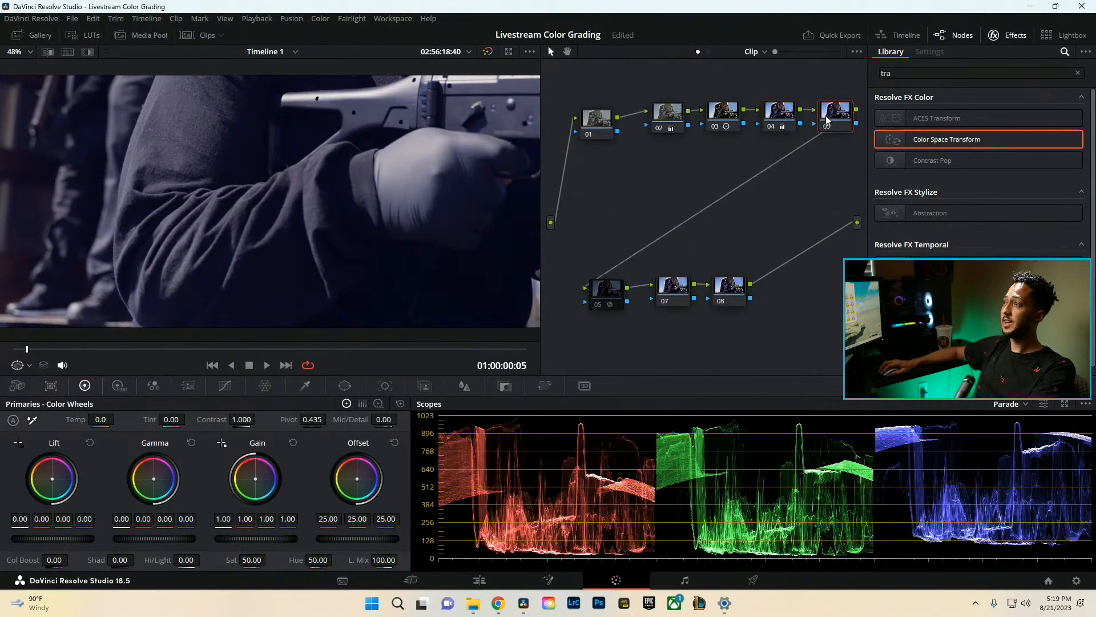
Add a serial node after node 04, place it below the first row, lower its blue Lift to -0.03 and fit the image to the viewer.
key(alt+s)
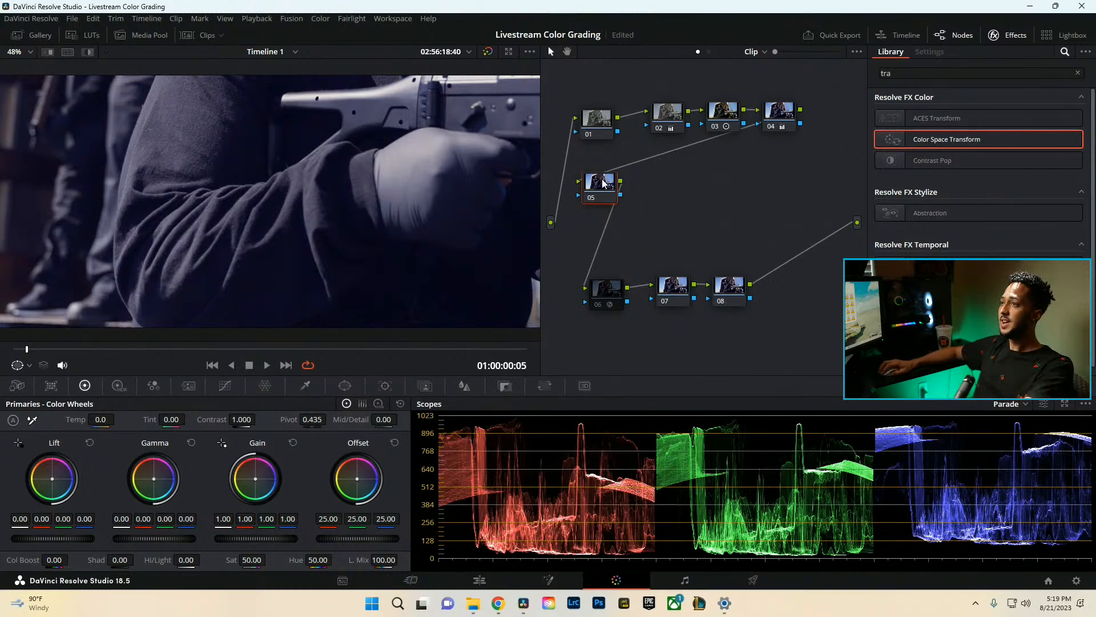
scroll(267, 267, up, 3)
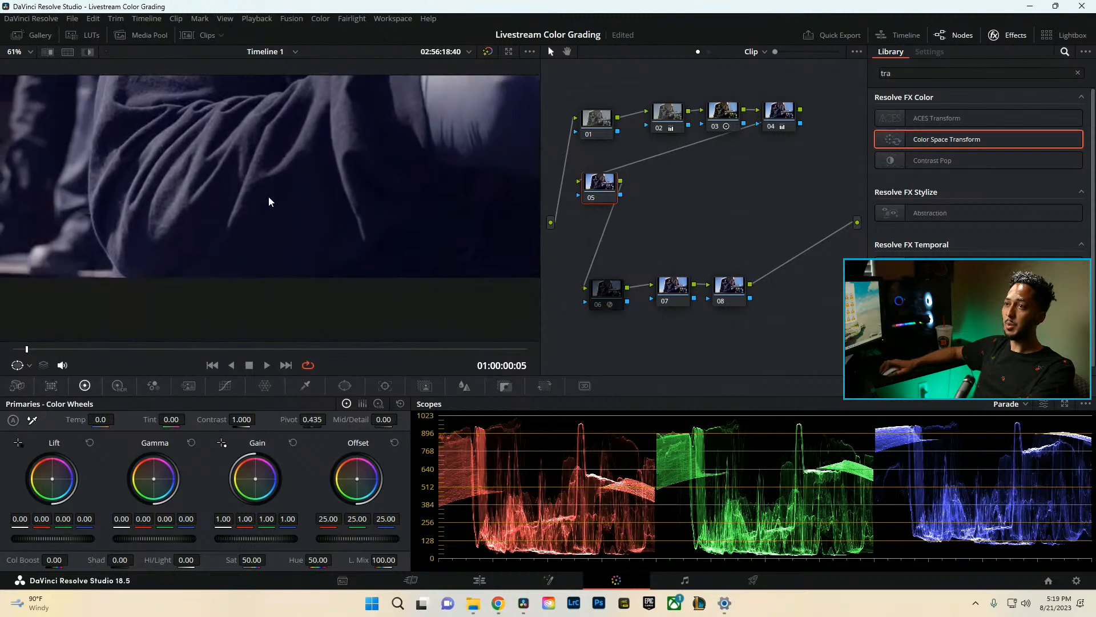
scroll(269, 197, down, 5)
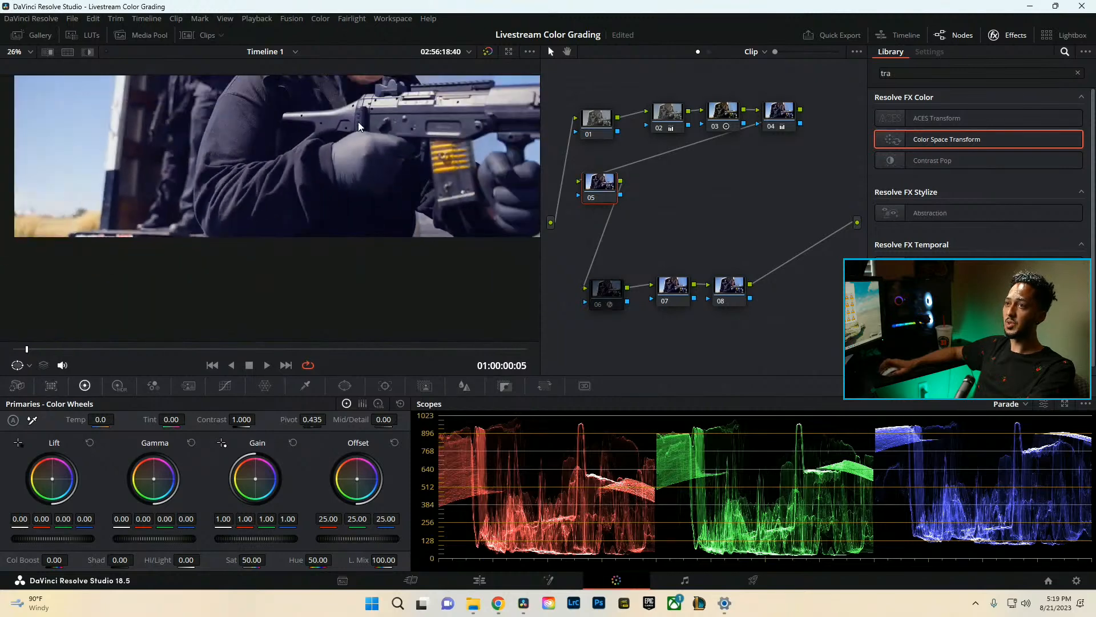
scroll(159, 98, up, 2)
scroll(310, 213, up, 3)
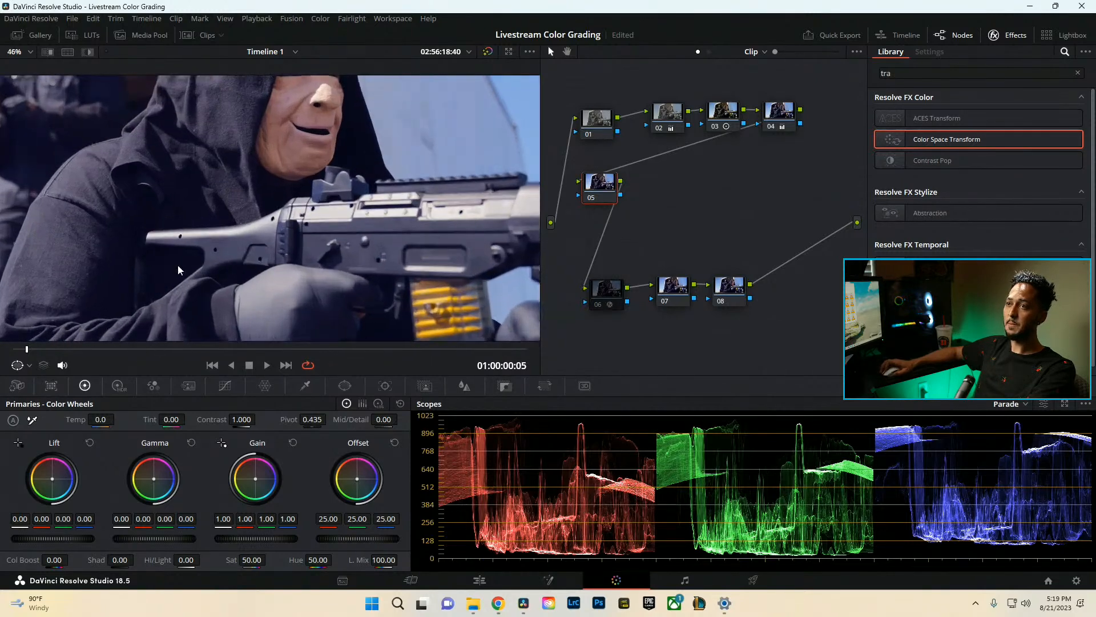
scroll(177, 265, up, 3)
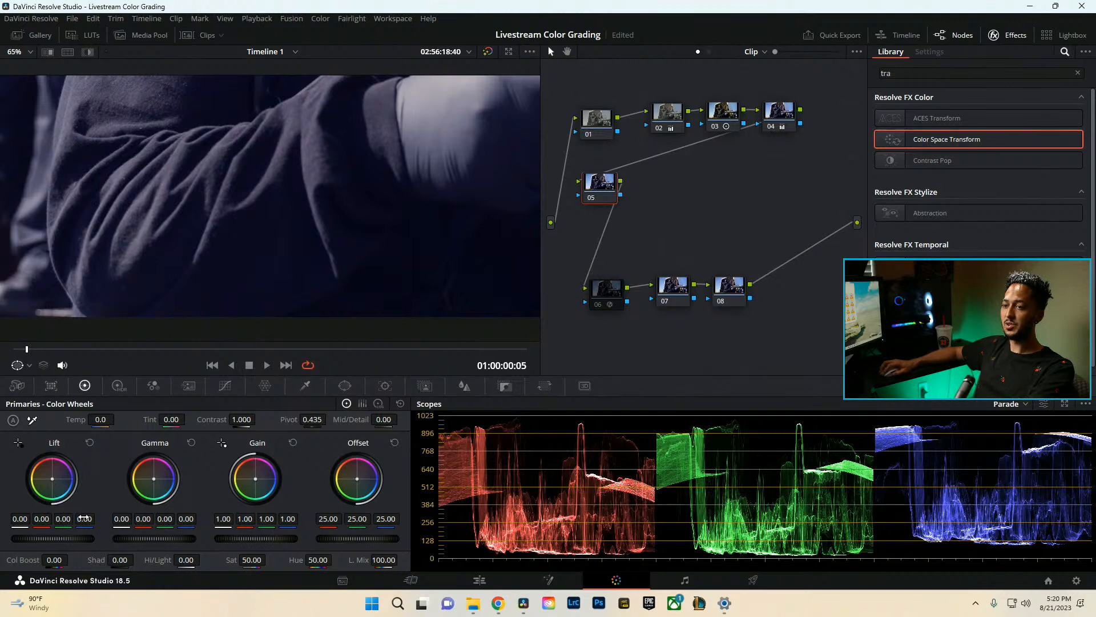
drag(84, 519, 67, 519)
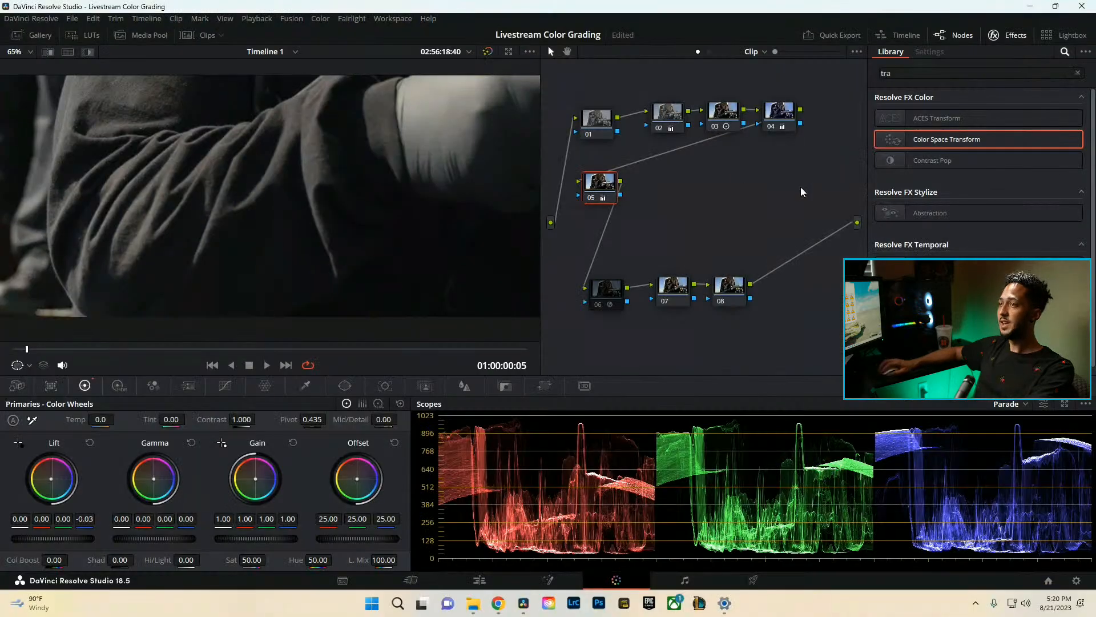
key(shift+z)
Reset the grade of node 05, then delete nodes 04 and 05 that hold the blue lift adjustments.
right_click(599, 192)
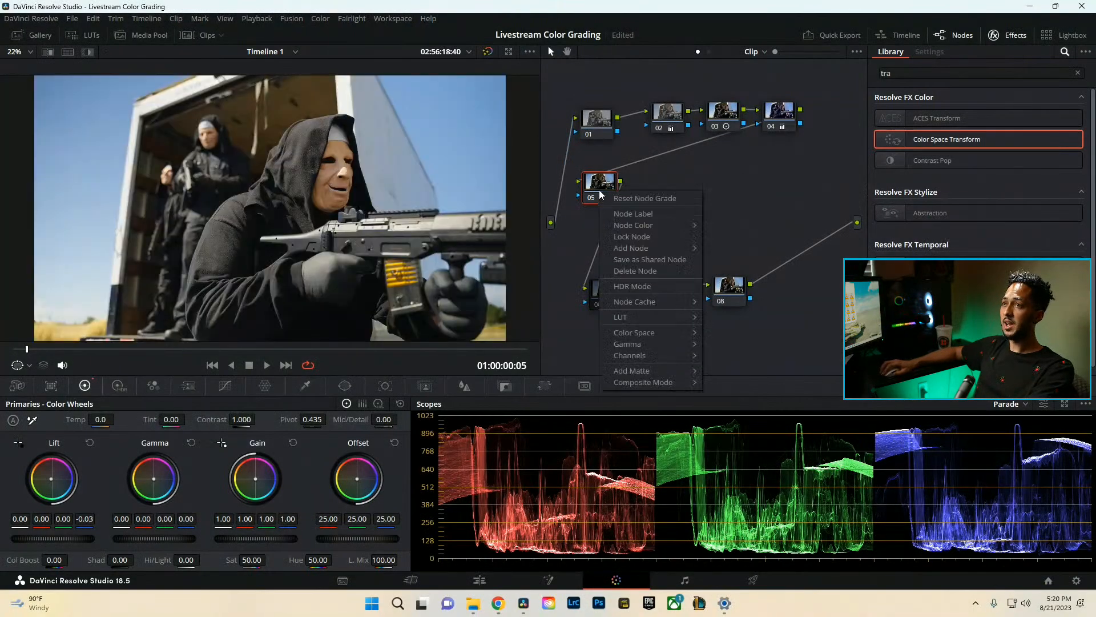
click(641, 199)
click(779, 115)
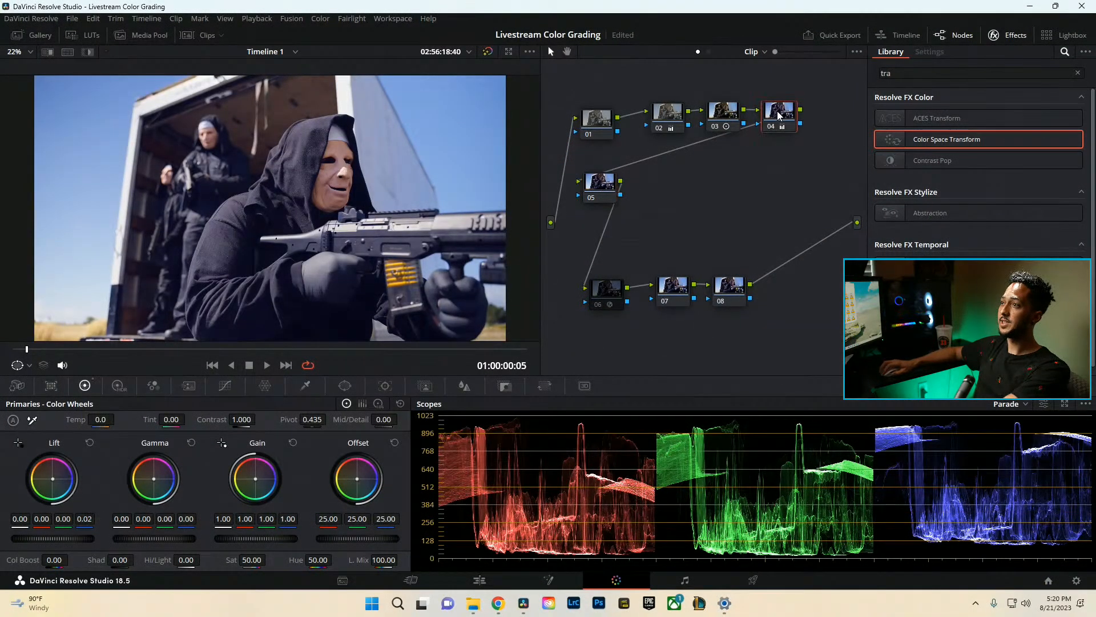
key(Delete)
click(734, 110)
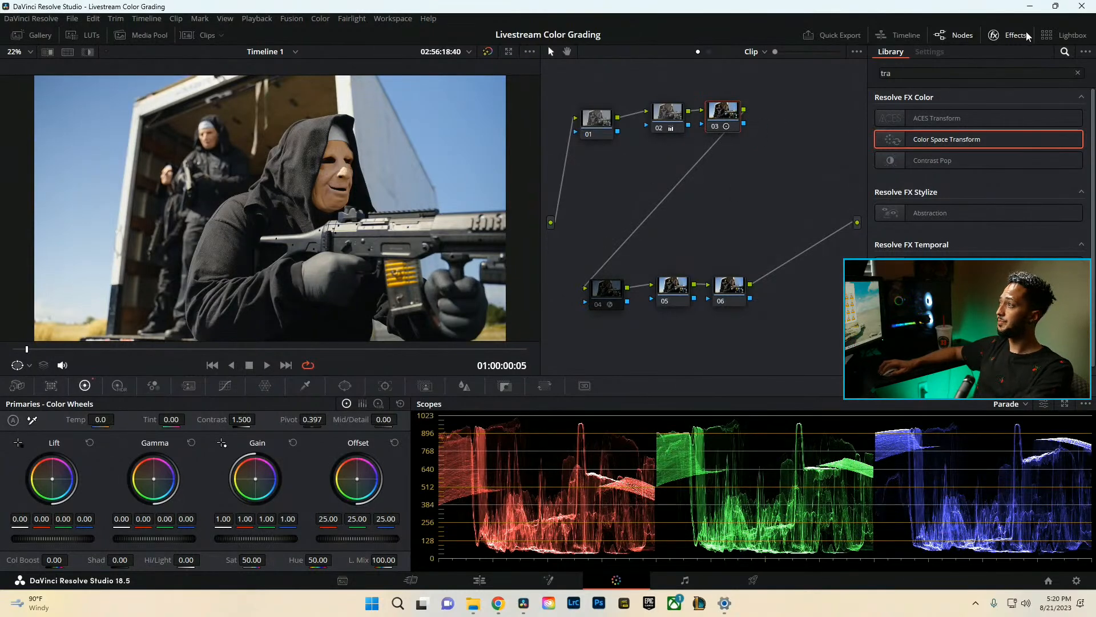
Move nodes 01, 02 and 03 into a row near the upper edge of the node graph.
drag(596, 119, 574, 91)
click(651, 121)
drag(651, 121, 627, 104)
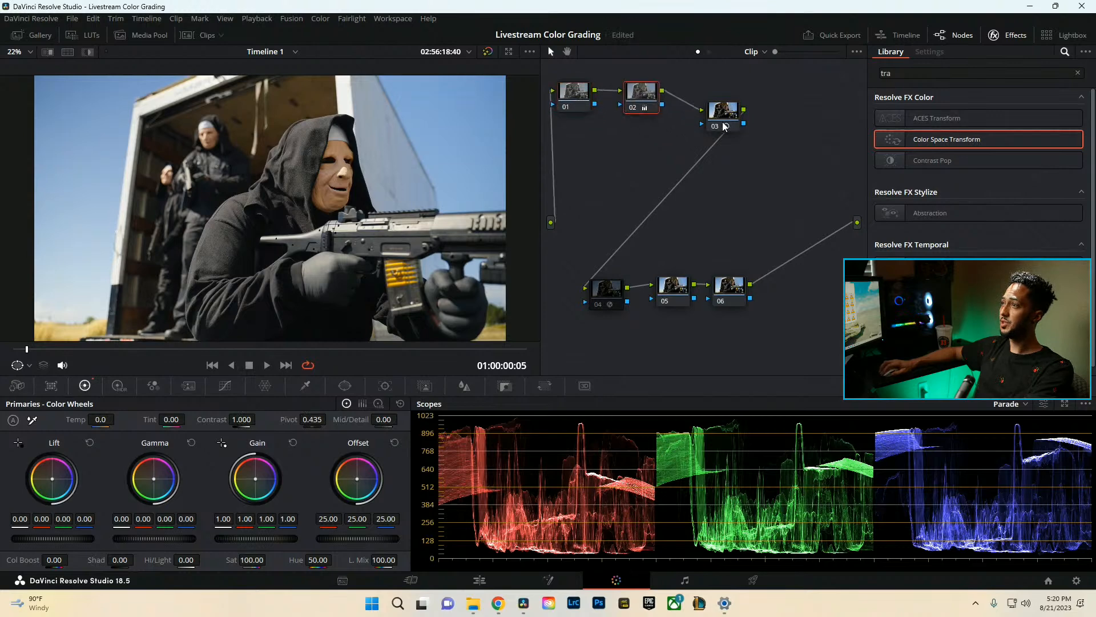
drag(724, 126, 708, 110)
Delete the disabled node 04 and move the two remaining end nodes as a pair below node 01.
click(616, 288)
key(Delete)
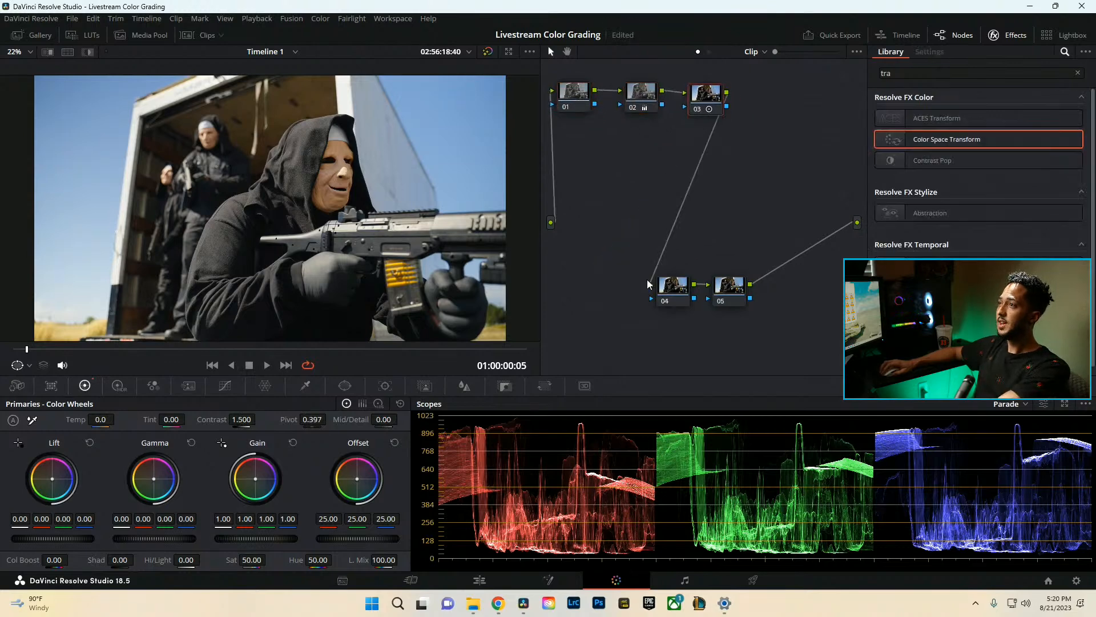
drag(788, 333, 604, 313)
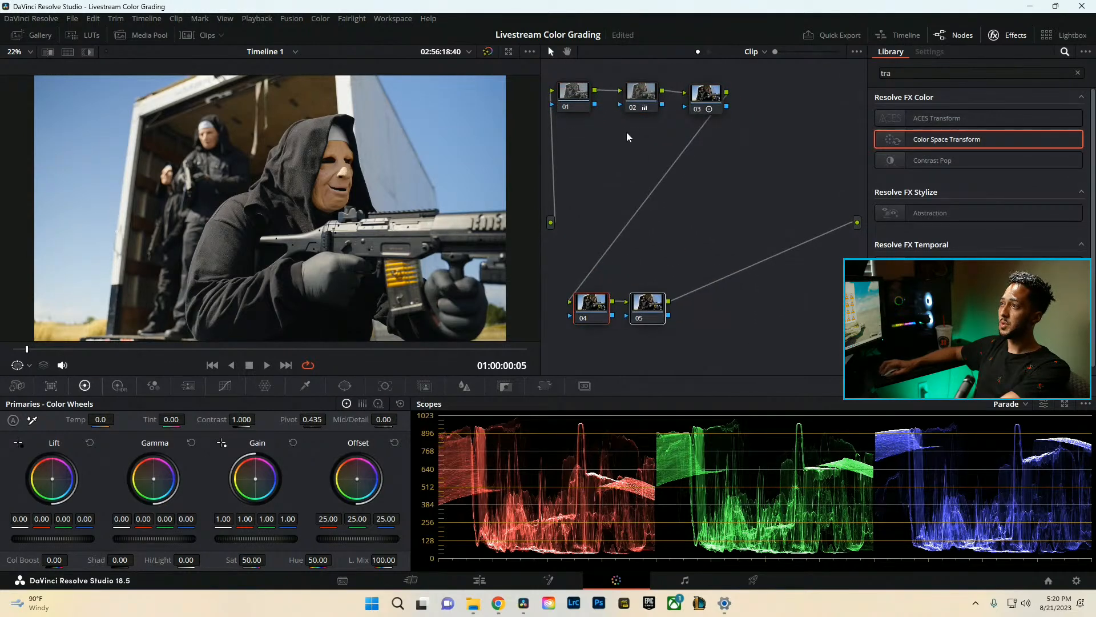
drag(630, 104, 584, 110)
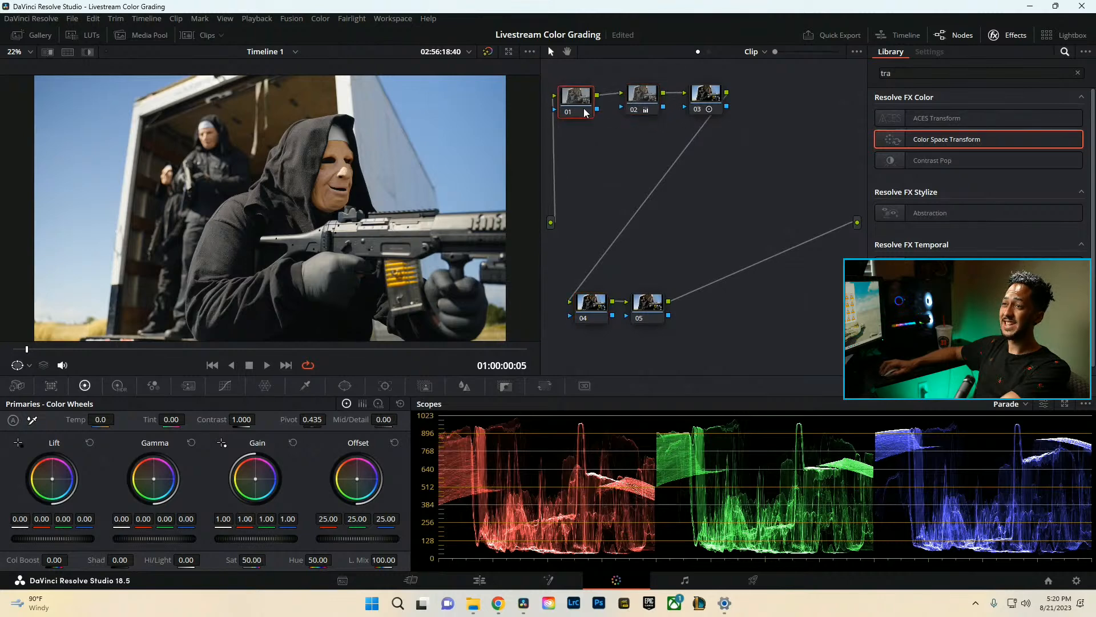
Add a serial node after node 03 and open its Hue Vs Hue curve.
click(714, 100)
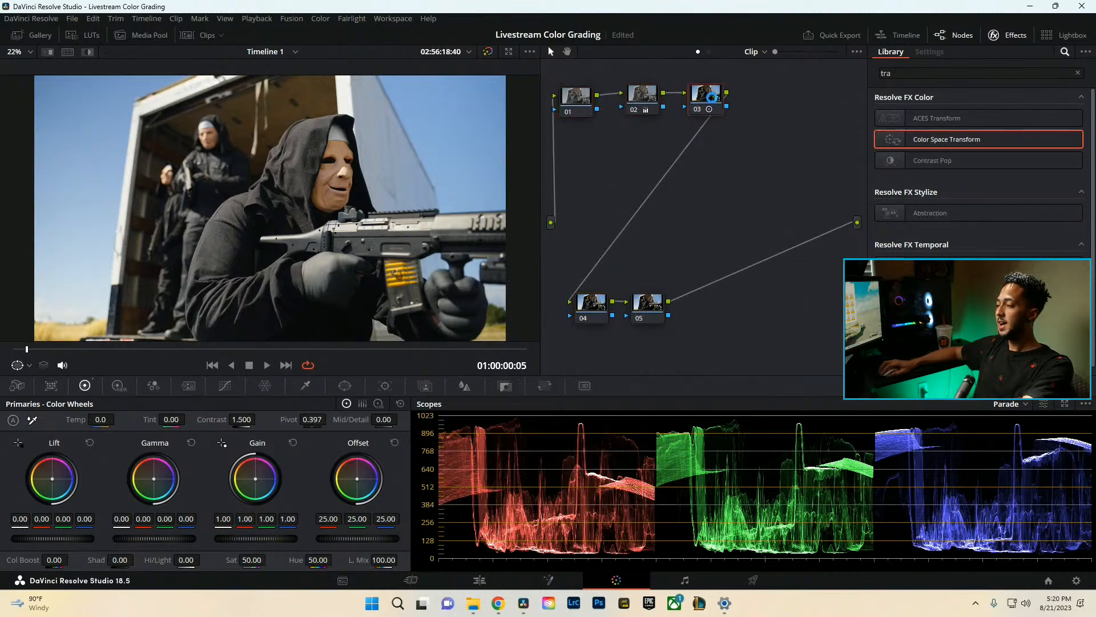
key(alt+s)
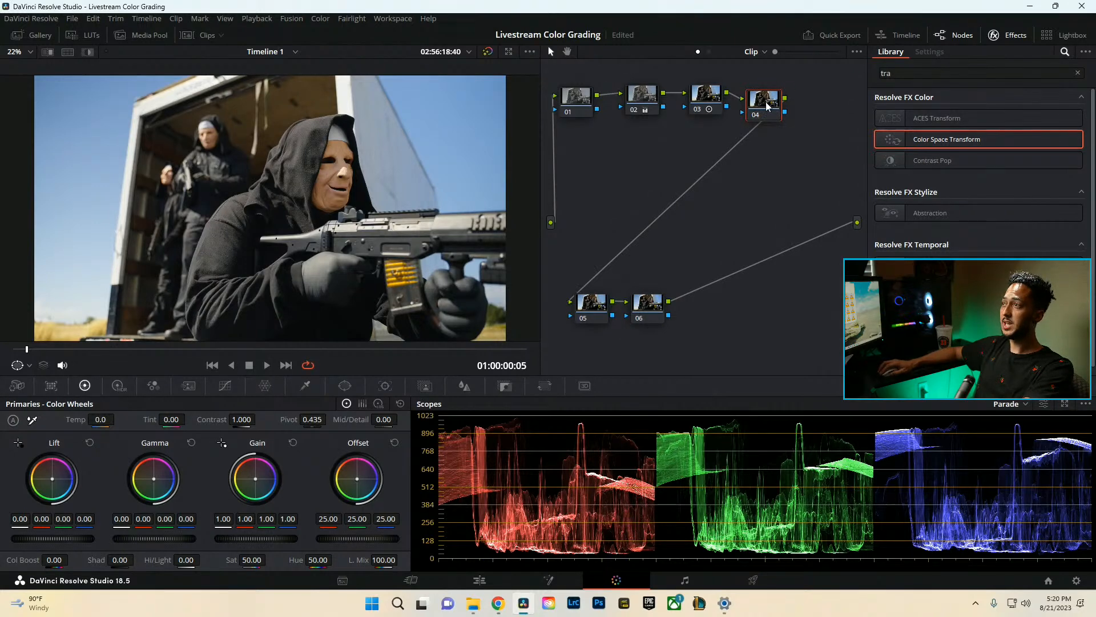
click(305, 387)
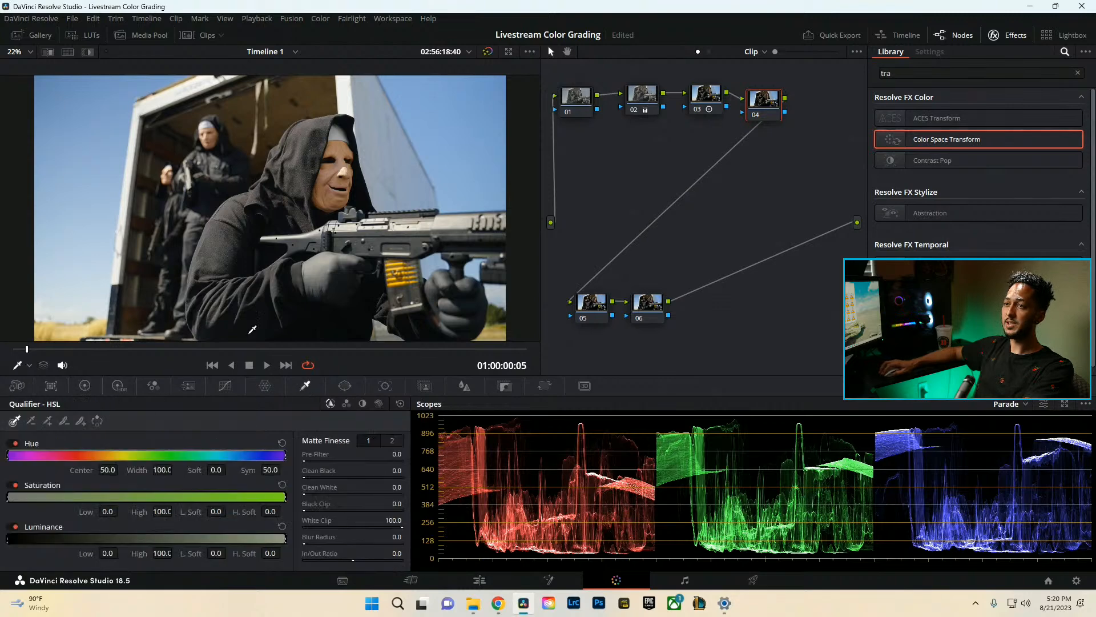
click(223, 386)
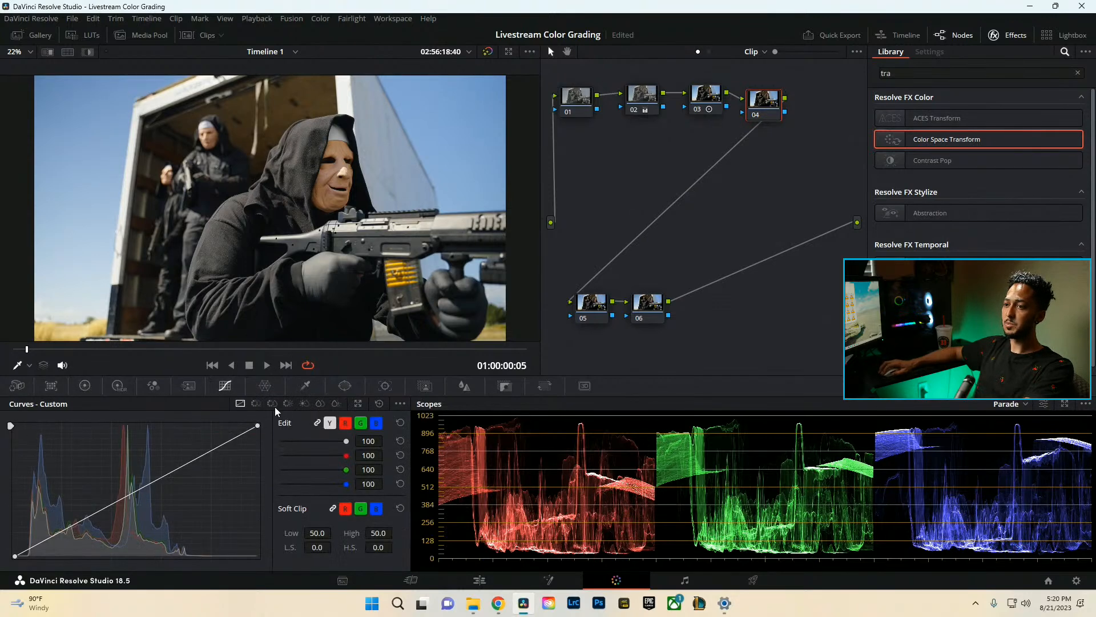
click(256, 403)
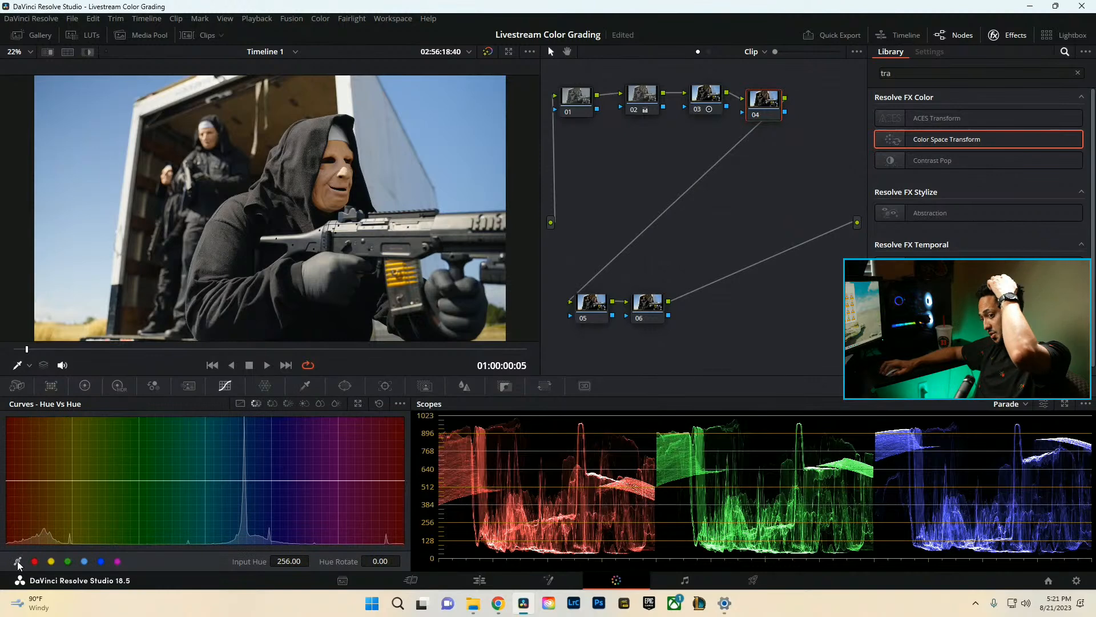
Bracket the sky blue on the Hue Vs Hue curve with the upper point at input hue 146.41, and rotate the centre point 13.60 at 110.76.
click(246, 480)
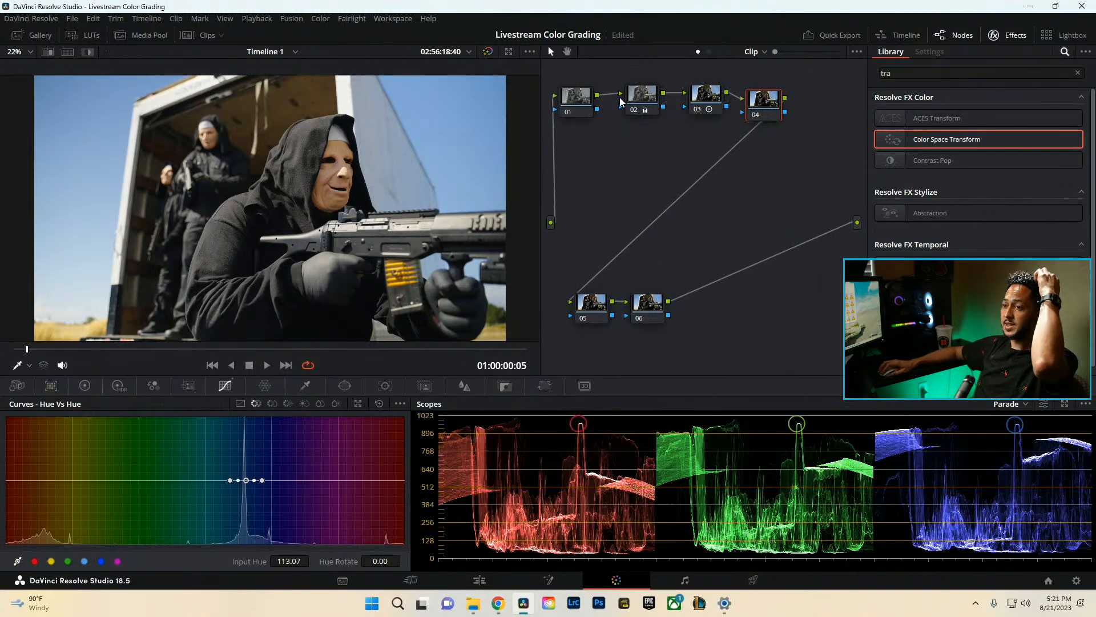
click(263, 480)
drag(289, 560, 313, 560)
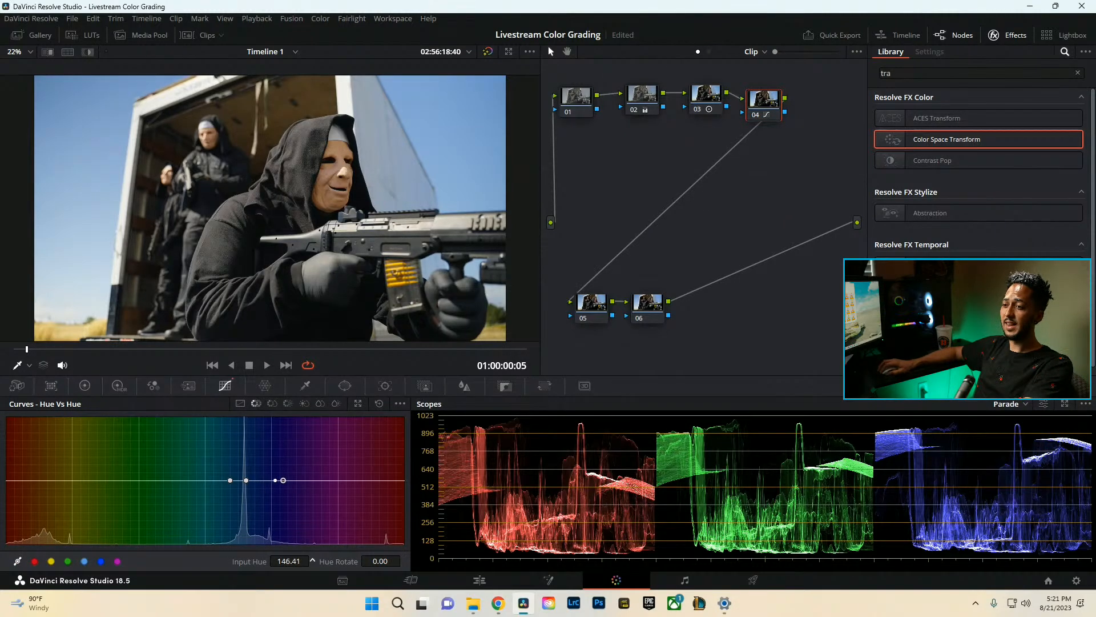
click(230, 480)
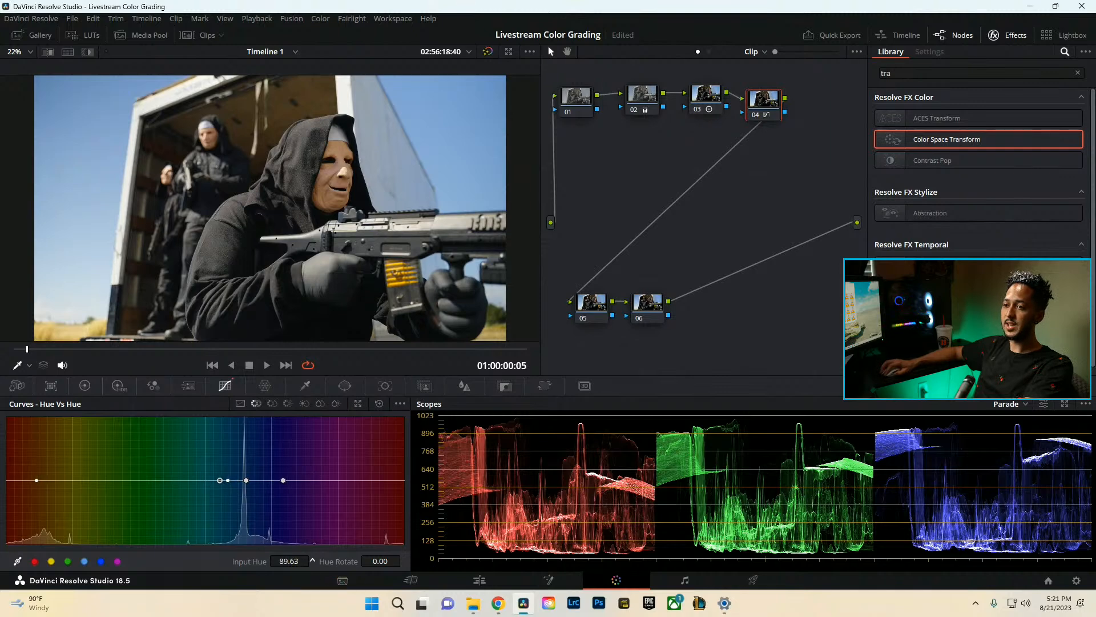
drag(313, 562, 308, 562)
drag(247, 480, 244, 477)
Toggle node 04 off and on to compare the image with and without the sky hue shift.
key(ctrl+d)
key(ctrl+d)
key(ctrl+d)
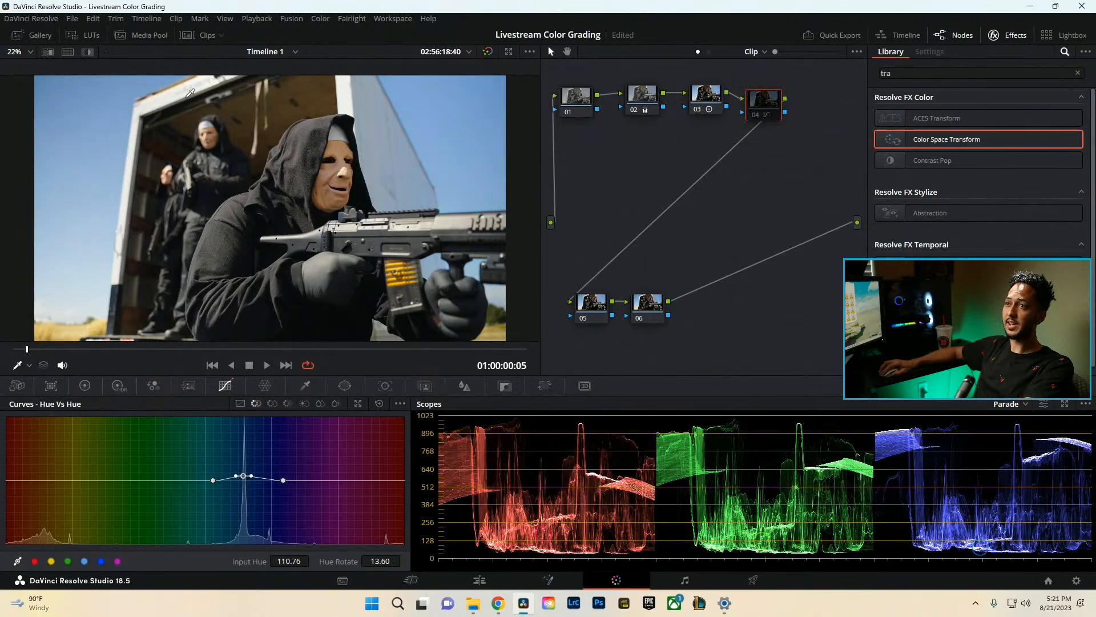
key(ctrl+d)
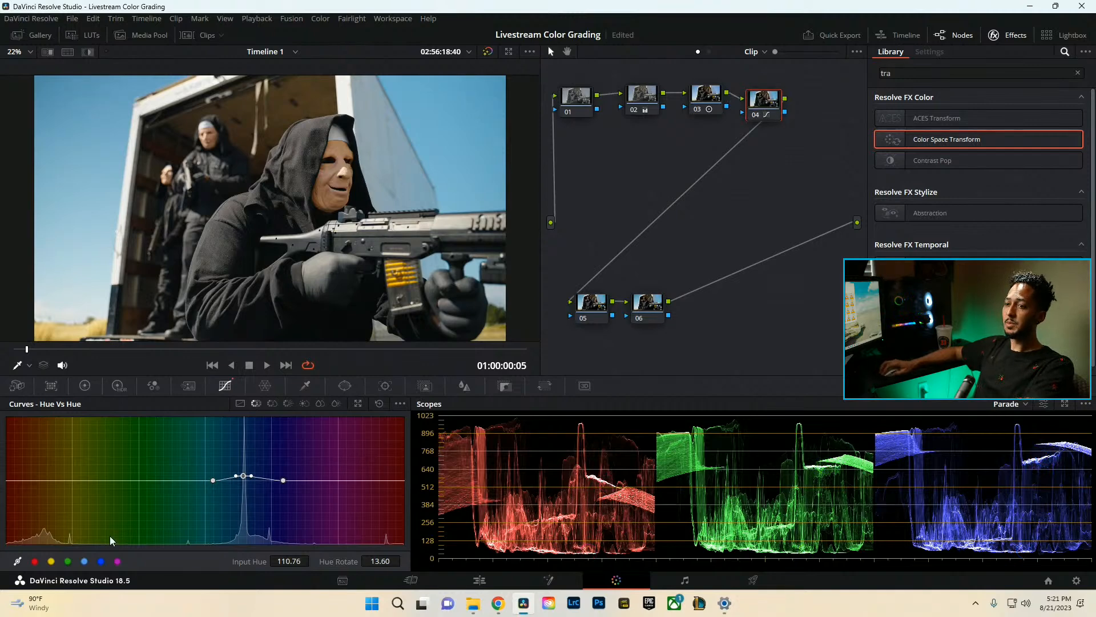
Sample the yellow magazine for the Hue Vs Hue curve, set its Hue Rotate to -3.00 and check the image full screen.
click(398, 263)
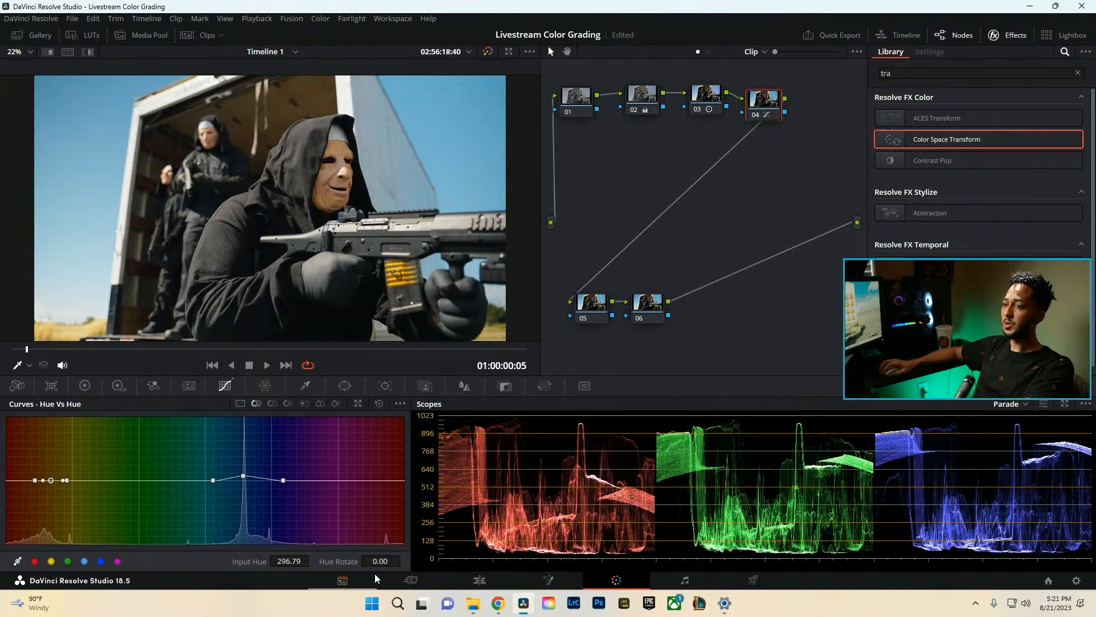
drag(382, 561, 213, 562)
drag(51, 439, 51, 481)
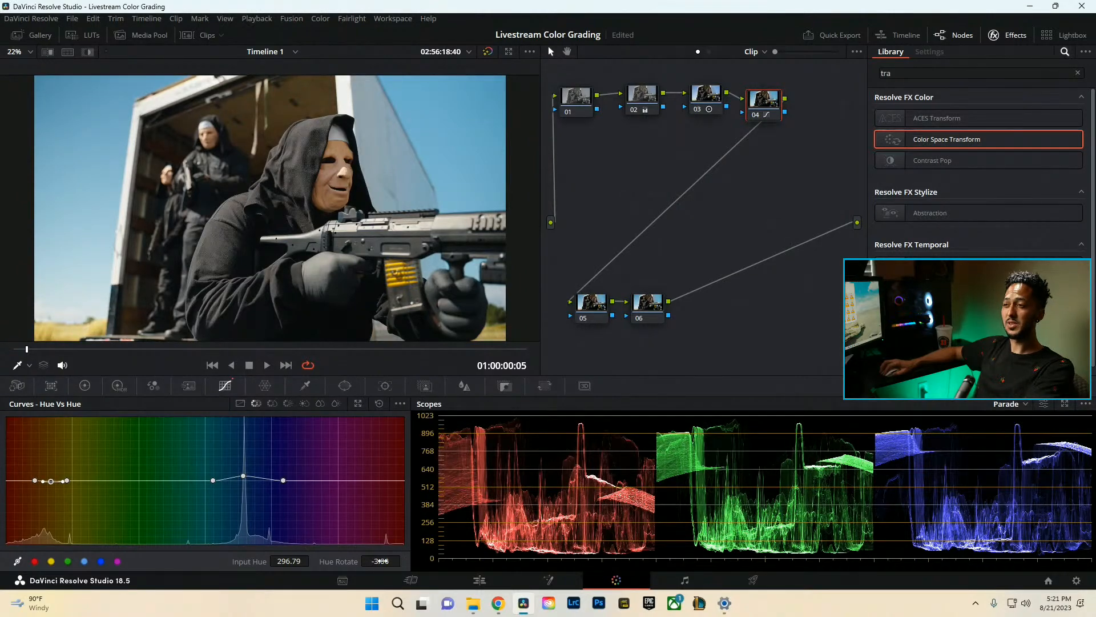
key(ctrl+f)
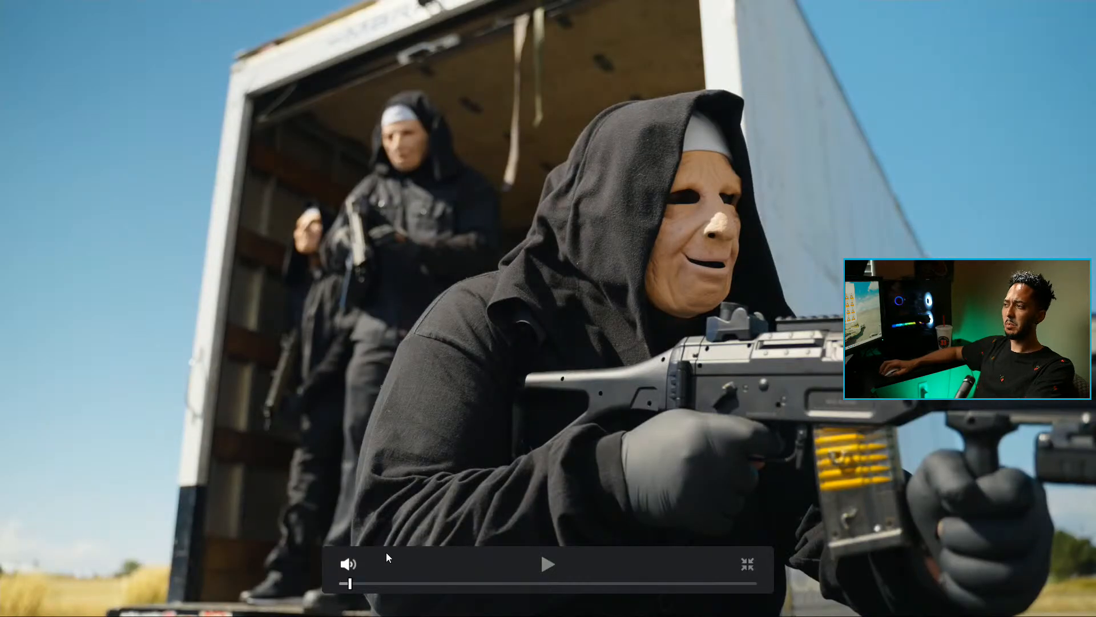
key(ctrl+f)
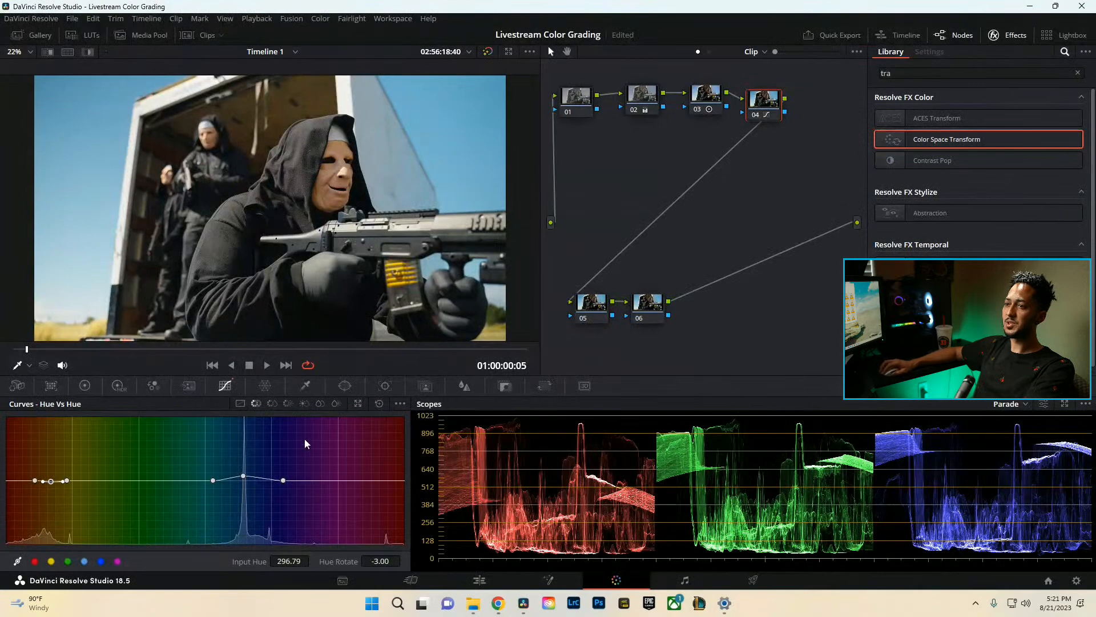
Sample the yellow magazine for the Hue Vs Sat curve, set its saturation to 0.71 and check the image full screen.
click(272, 403)
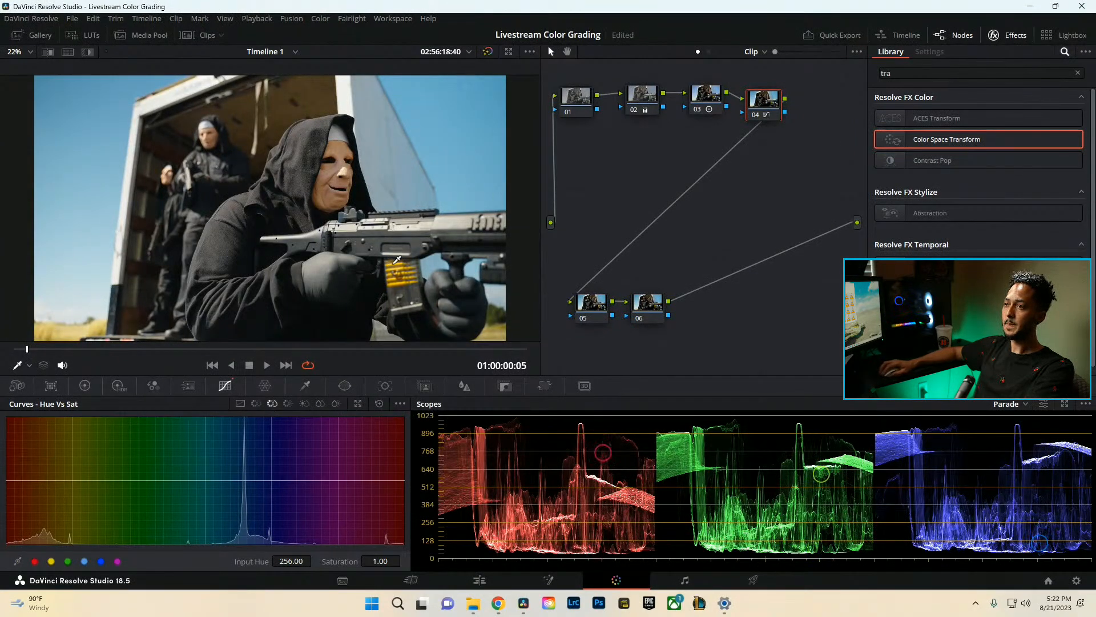
click(392, 275)
mouse_move(380, 561)
mouse_down()
mouse_move(345, 561)
mouse_move(392, 561)
mouse_up()
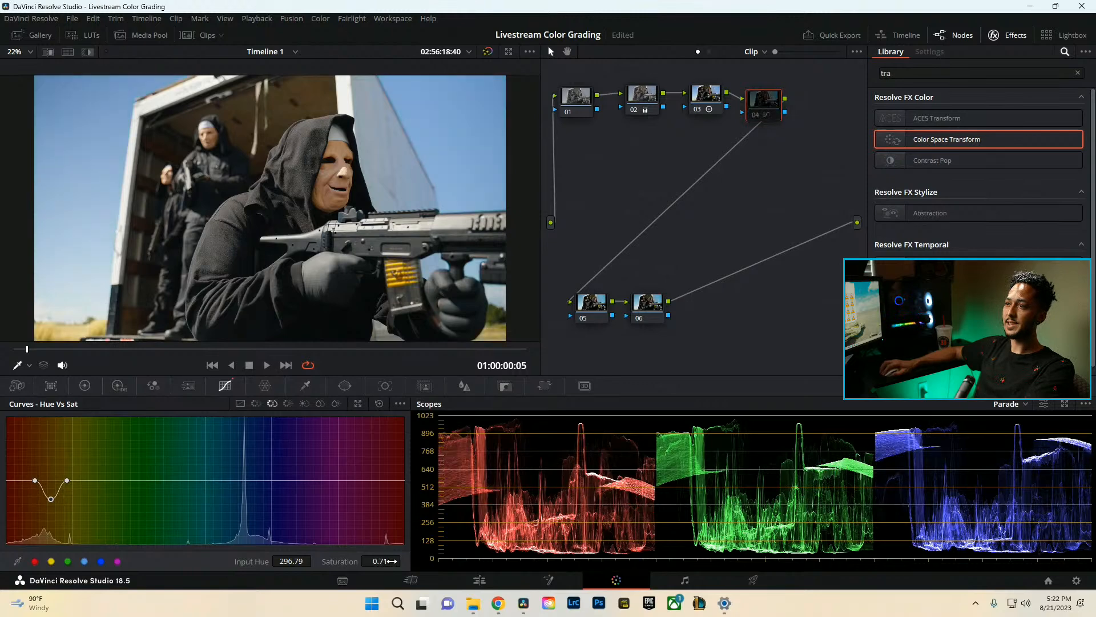
key(p)
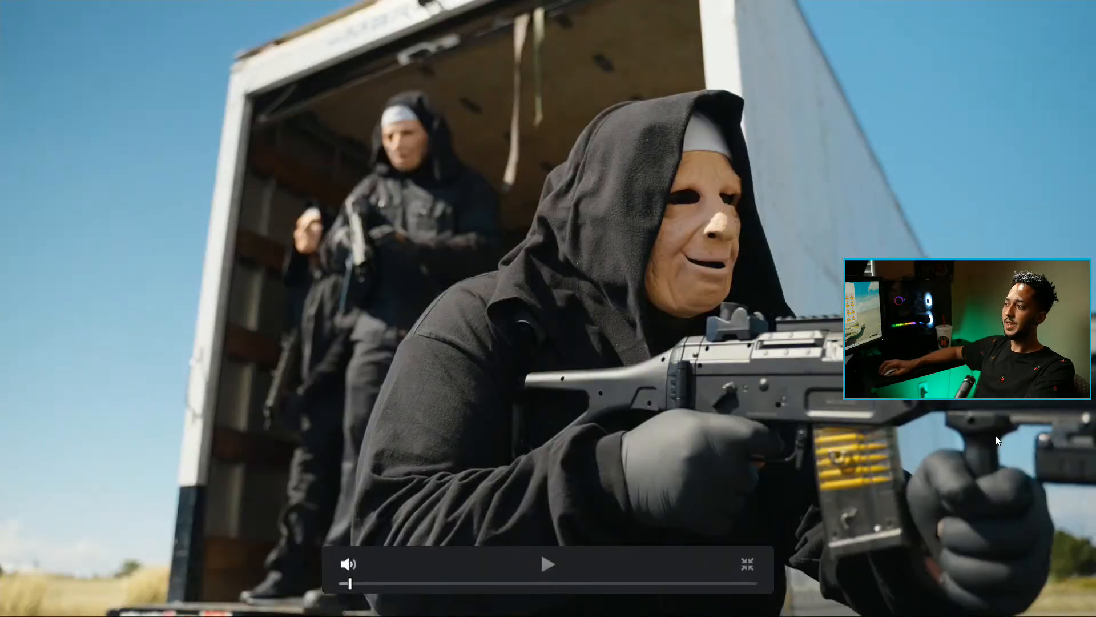
key(p)
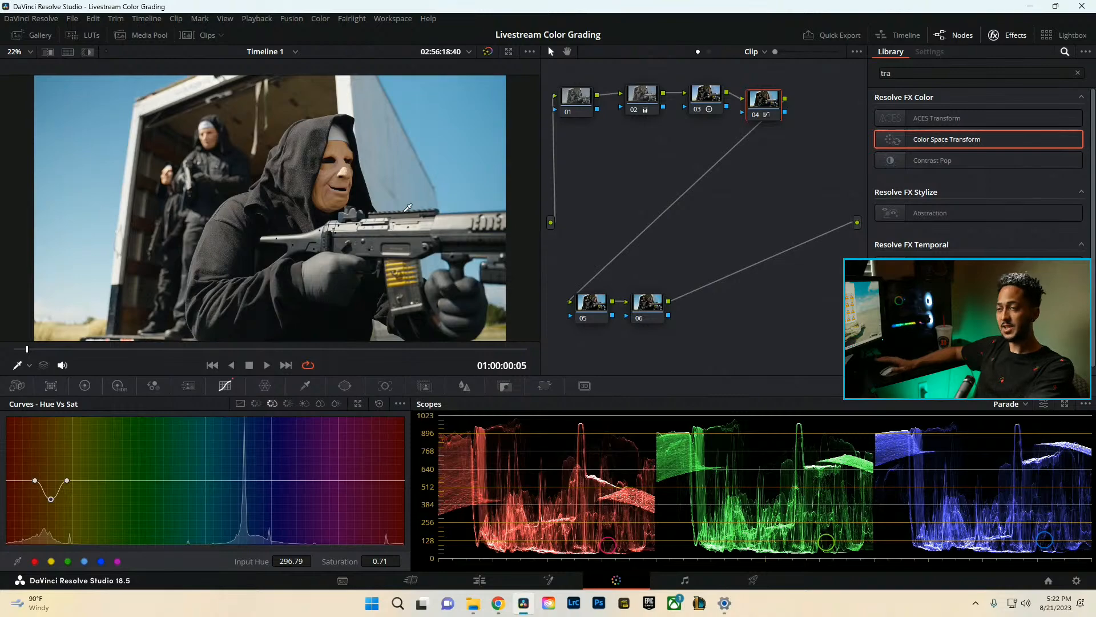
Move the playhead to 01:00:01:04 and insert a serial node after node 03, spreading the upper row of nodes to make room.
scroll(236, 182, down, 1)
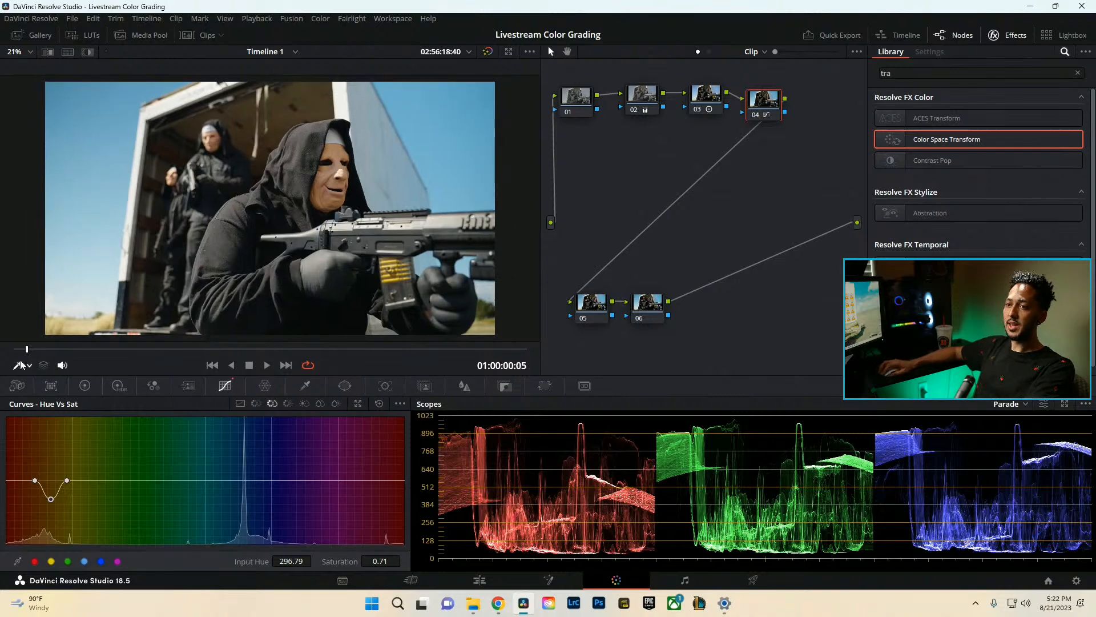
drag(20, 351, 252, 363)
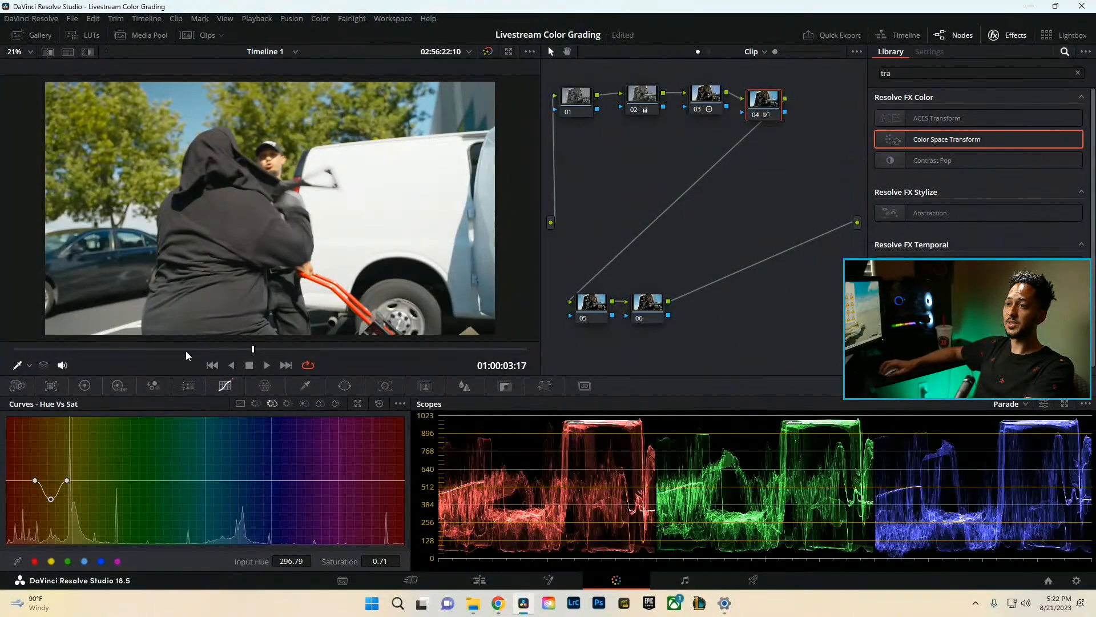
drag(198, 346, 85, 347)
drag(763, 99, 806, 96)
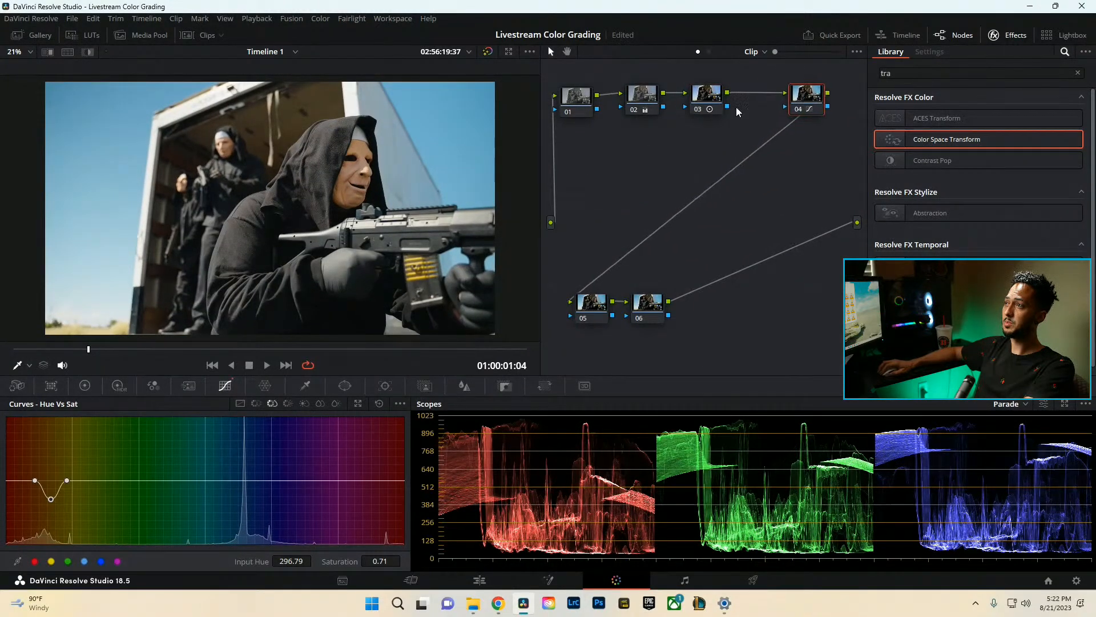
drag(726, 128, 565, 96)
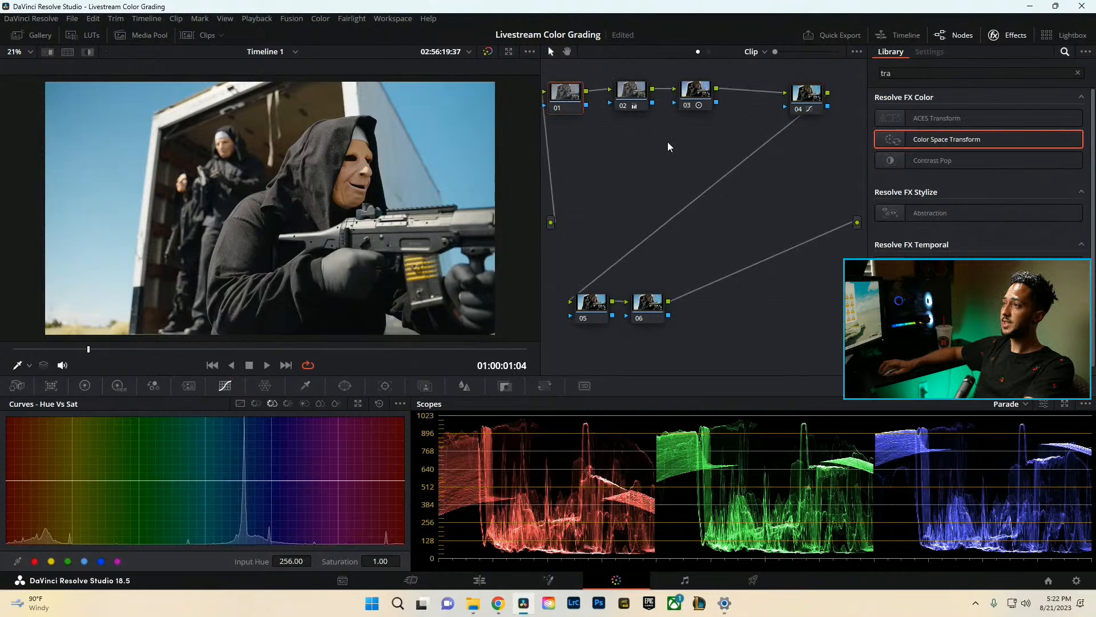
click(694, 97)
key(alt+s)
key(ctrl+s)
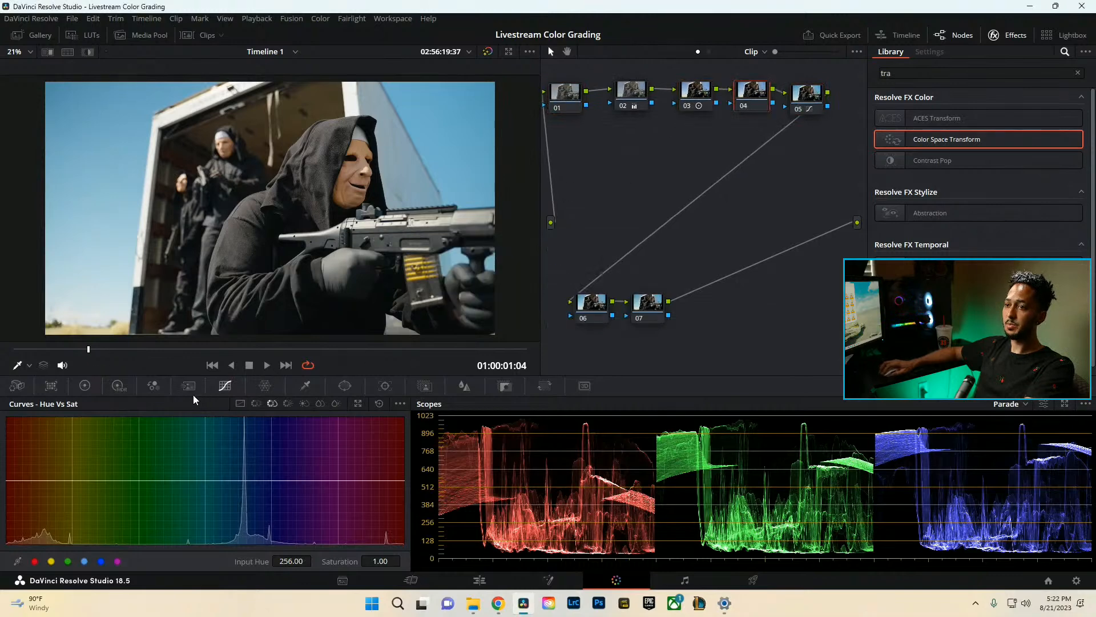
Add a shadow point and a highlight point to node 04's Custom curve and raise the highlight point slightly.
click(240, 403)
click(61, 529)
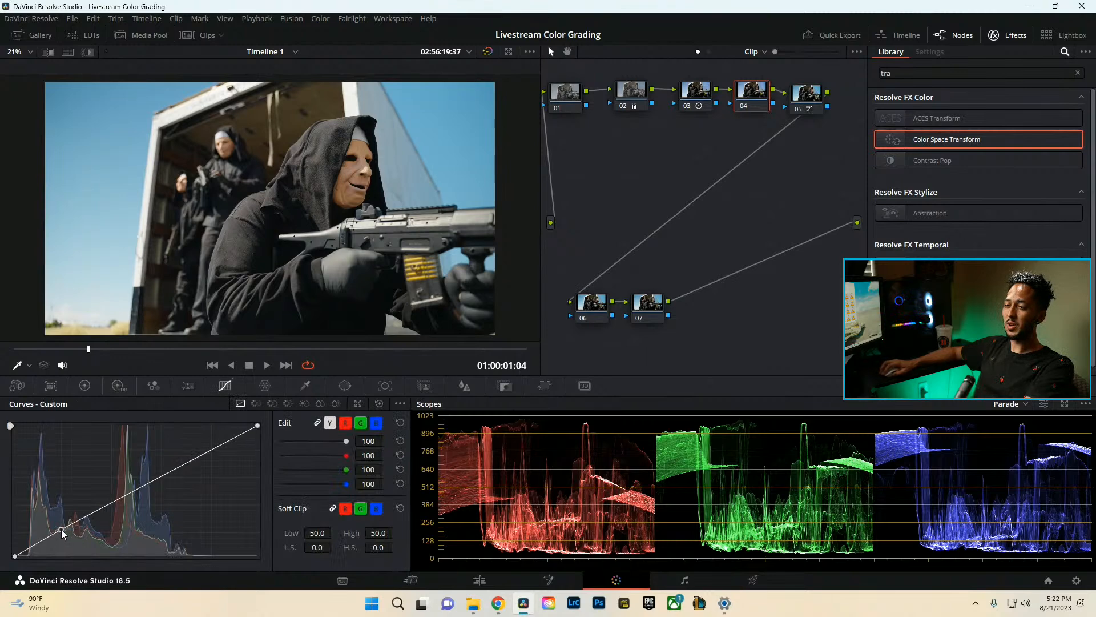
click(171, 469)
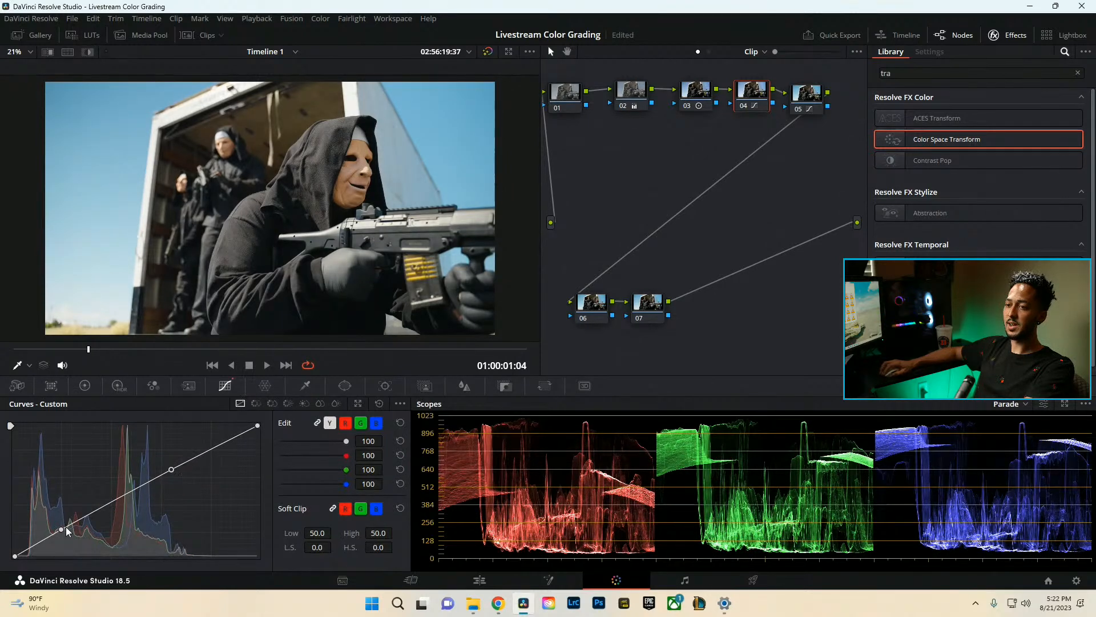
drag(172, 469, 170, 468)
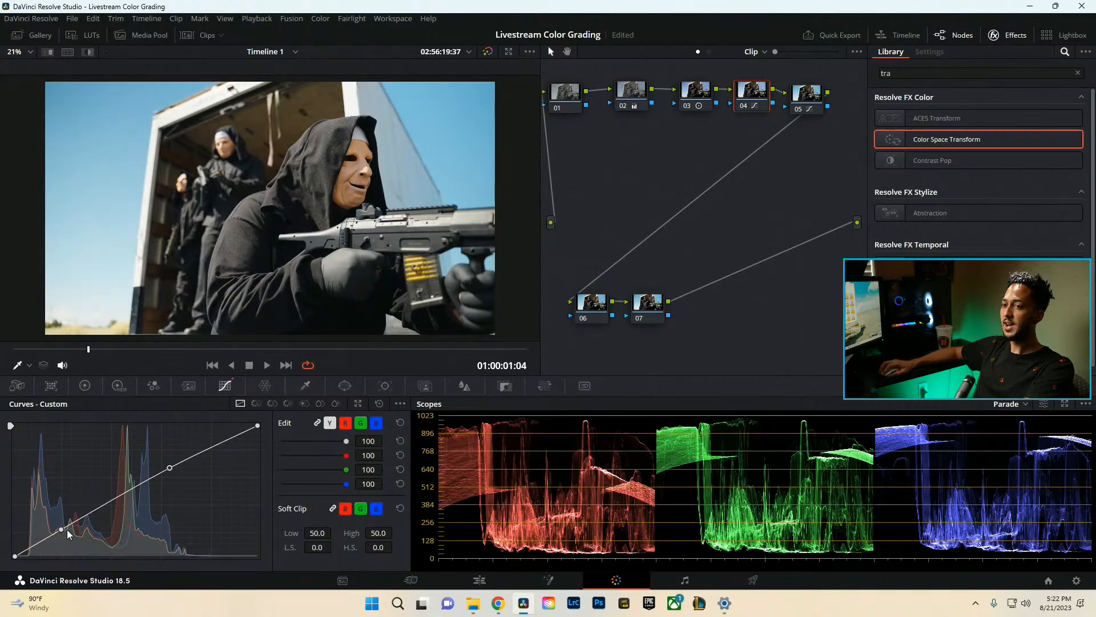
Shape node 04's Custom curve into a gentle S with slightly lowered shadows, a lifted black point and the highlight point further up.
drag(62, 534, 67, 553)
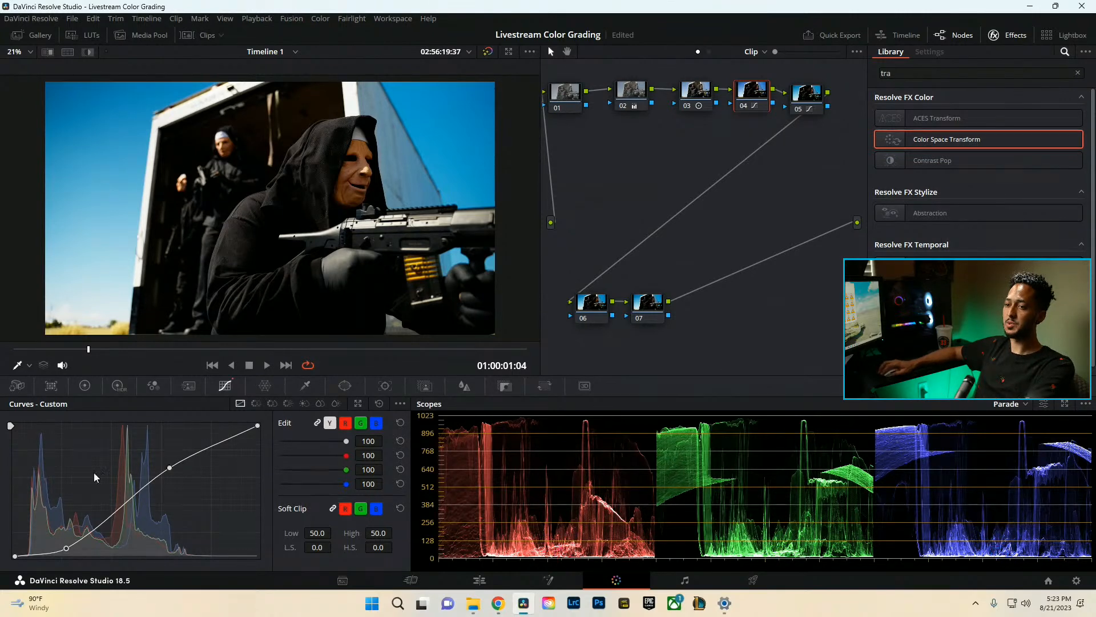
drag(66, 548, 63, 538)
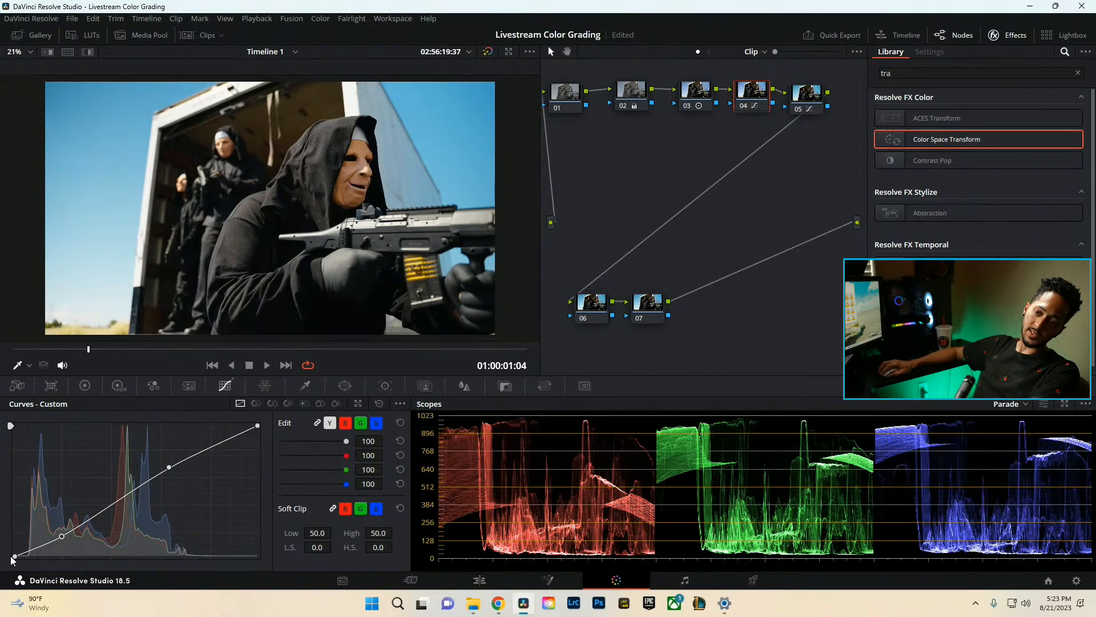
drag(15, 557, 12, 552)
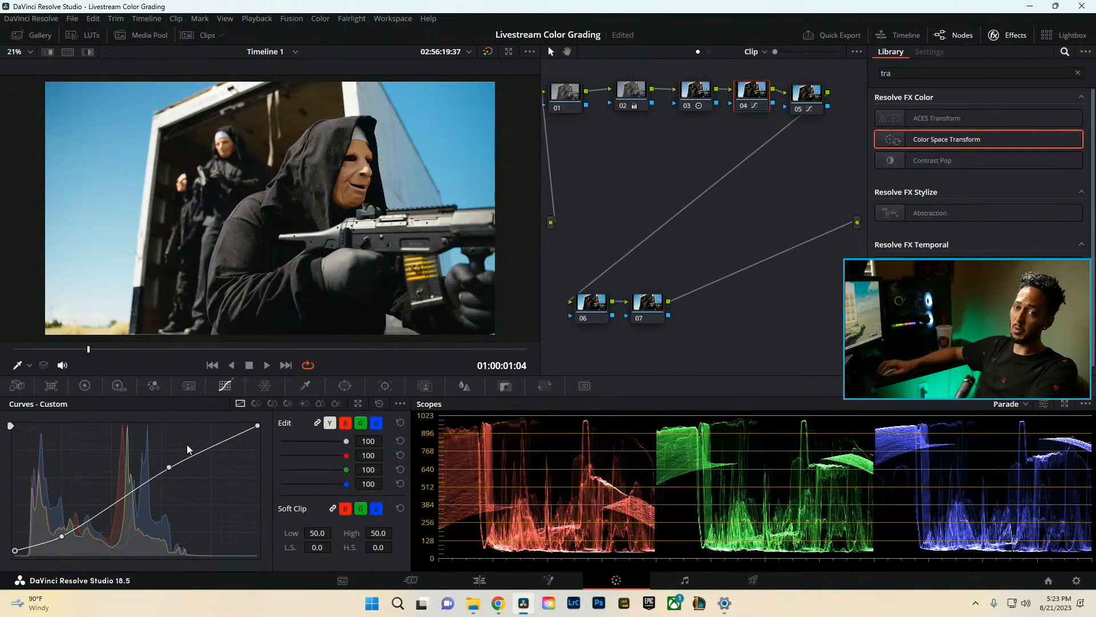
drag(172, 468, 186, 458)
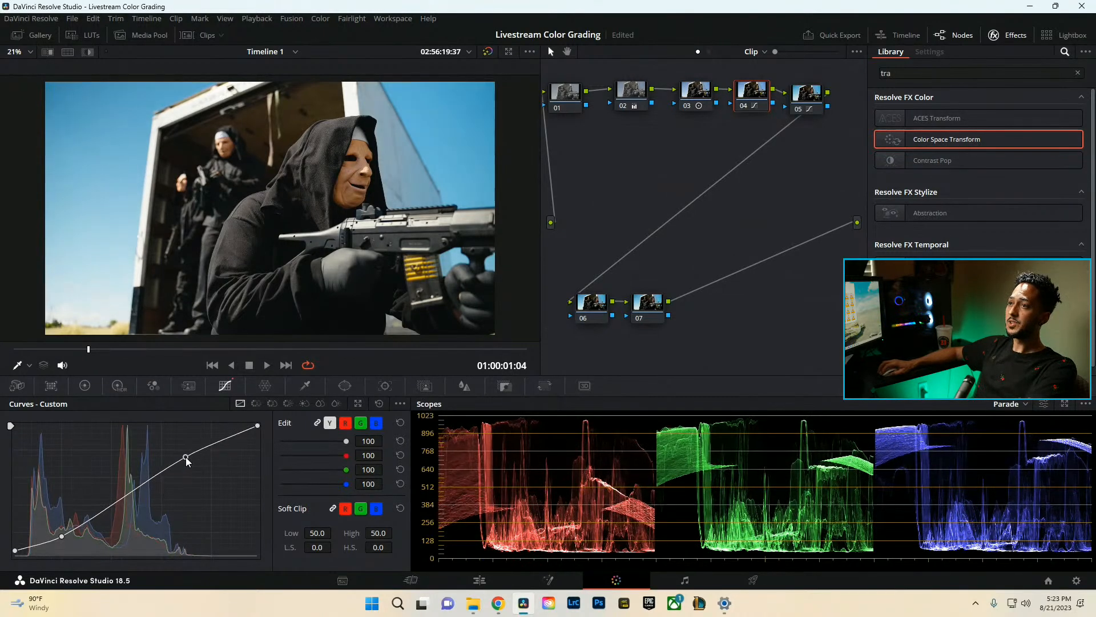
Shift nodes 01 to 05 together within the node graph and toggle node 01 off and on.
click(580, 105)
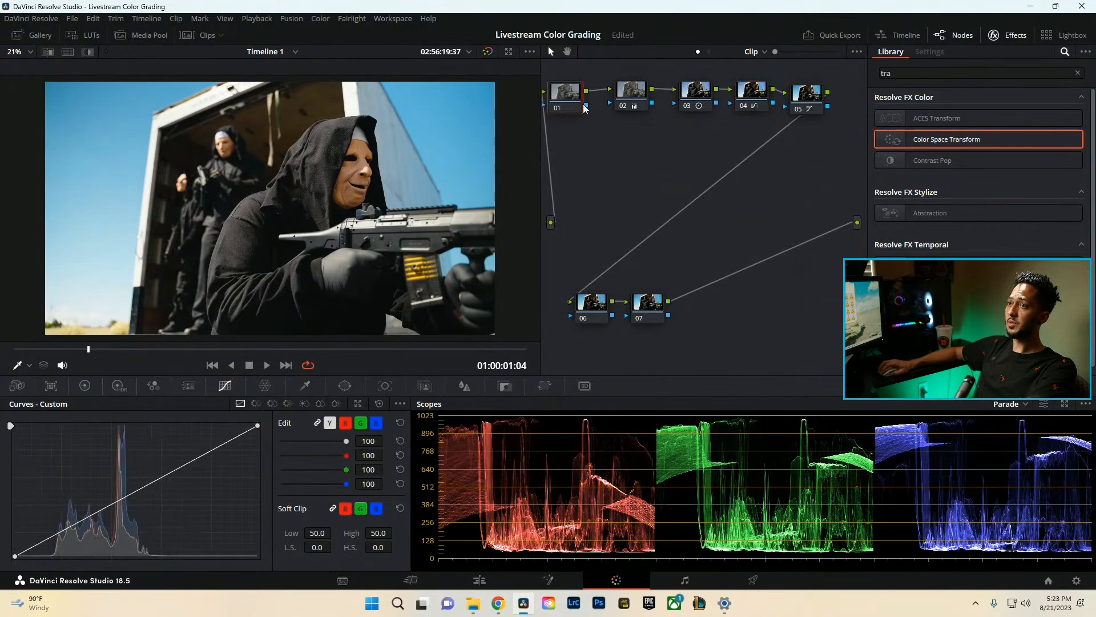
drag(816, 136, 585, 105)
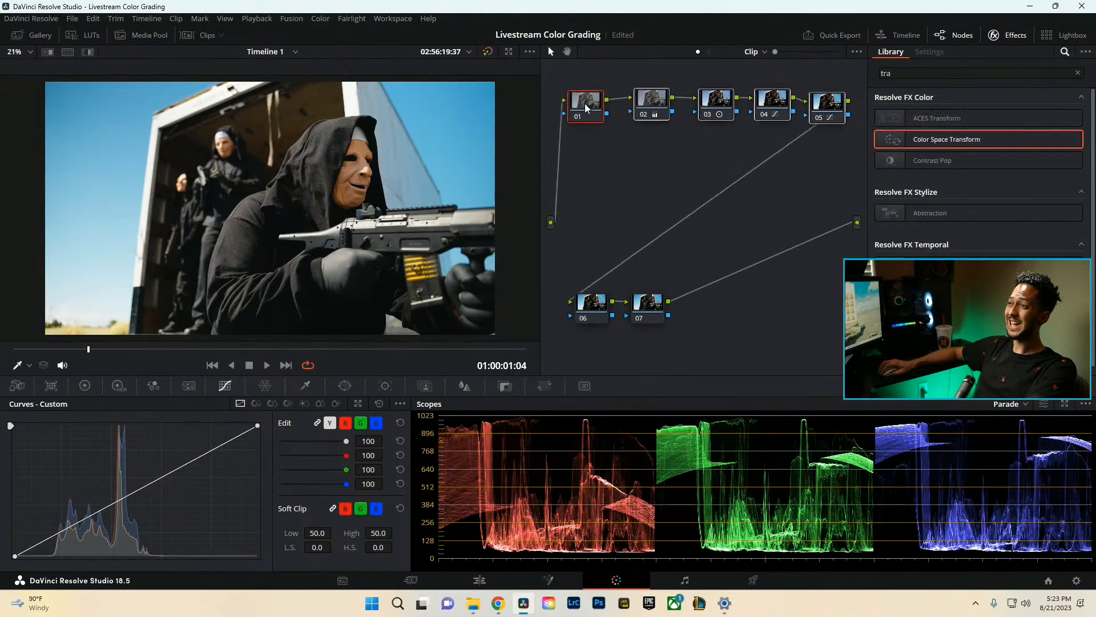
click(581, 114)
key(ctrl+d)
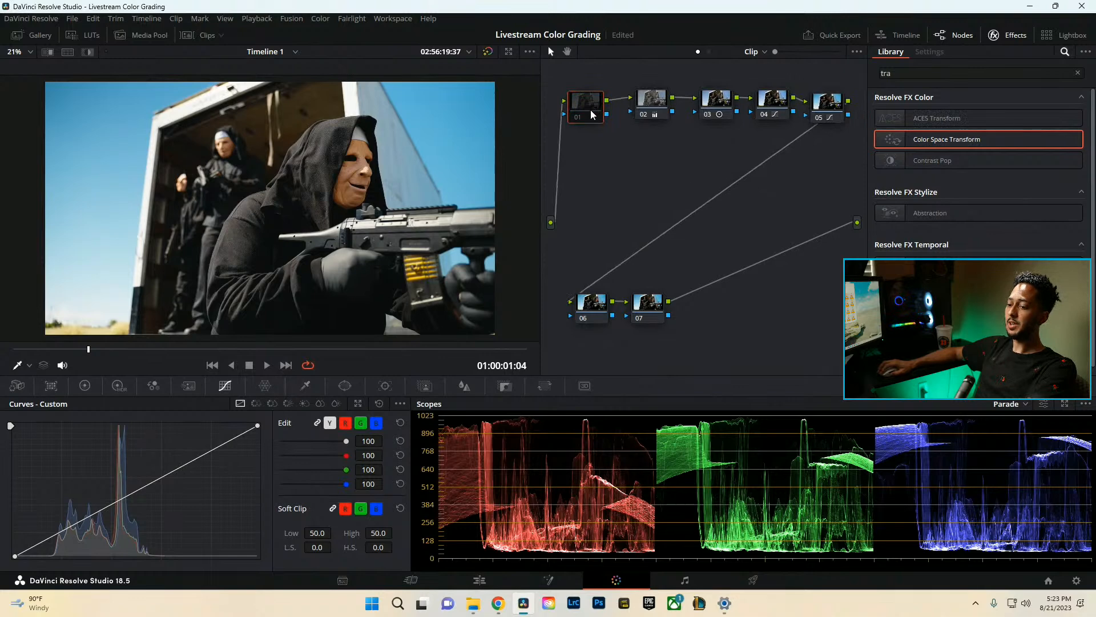
key(ctrl+d)
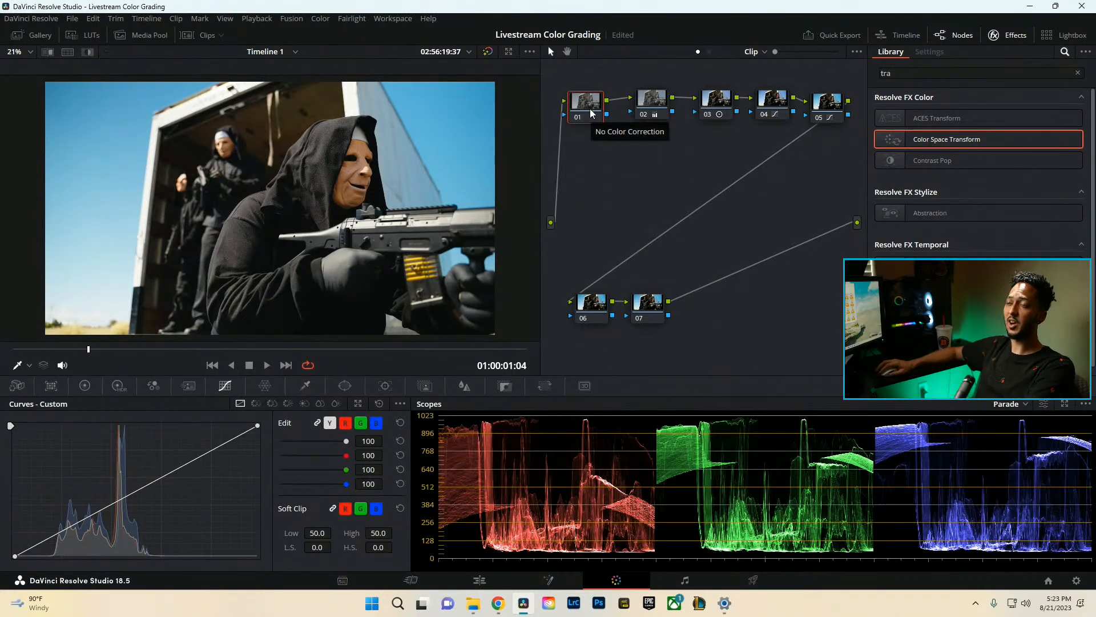
Qualify the bright areas on node 01 by luminance with Low 65.2 and L. Soft 20.8, checking the selection in Highlight view.
click(294, 388)
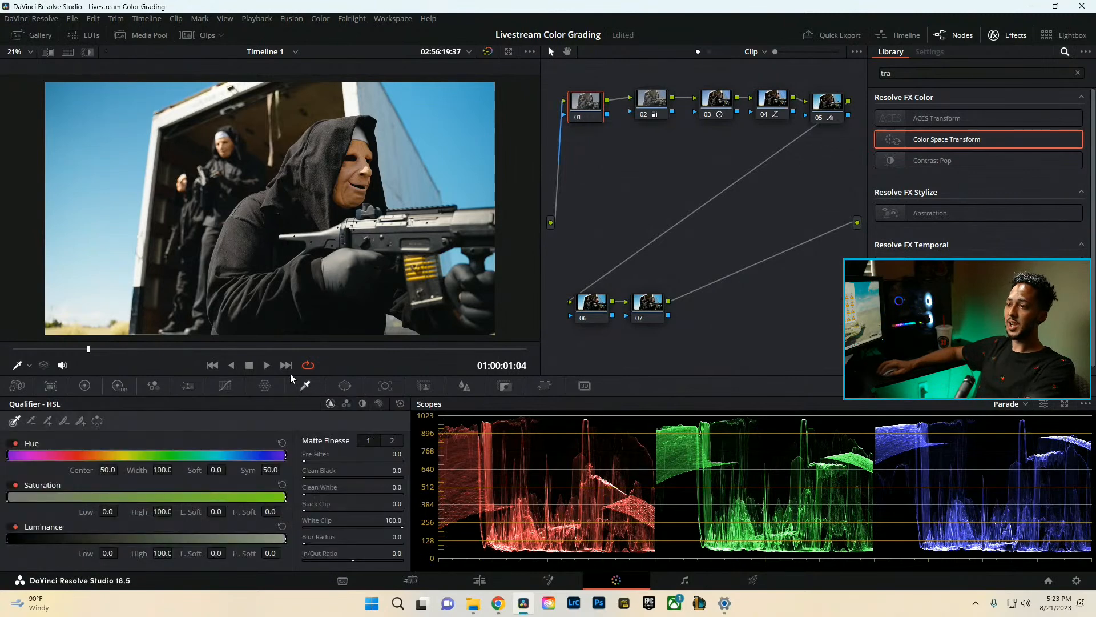
click(87, 51)
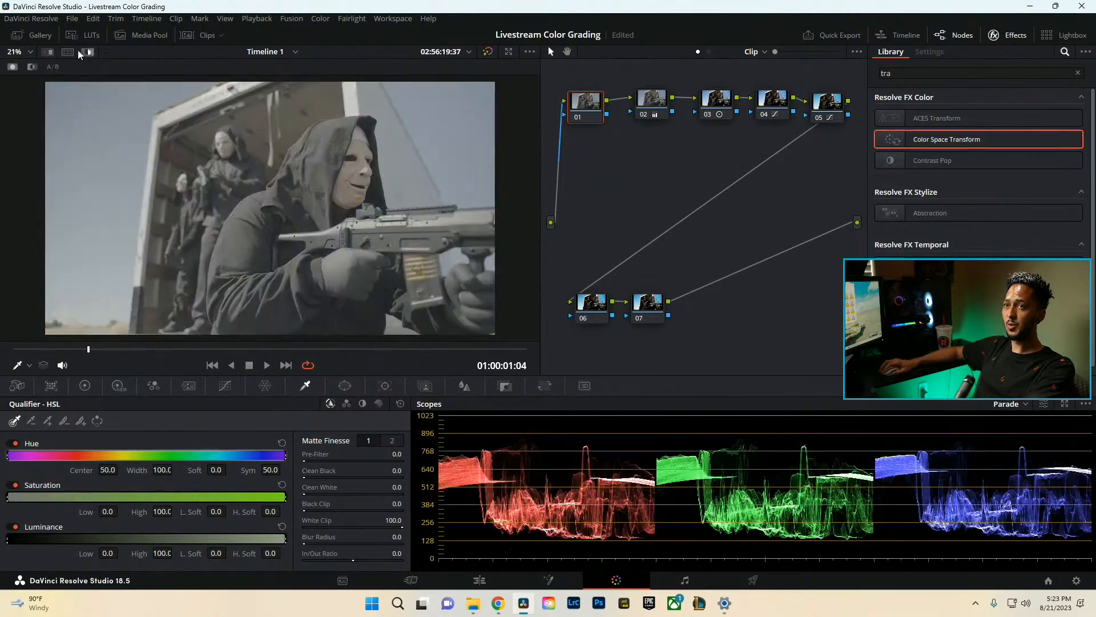
drag(215, 553, 230, 554)
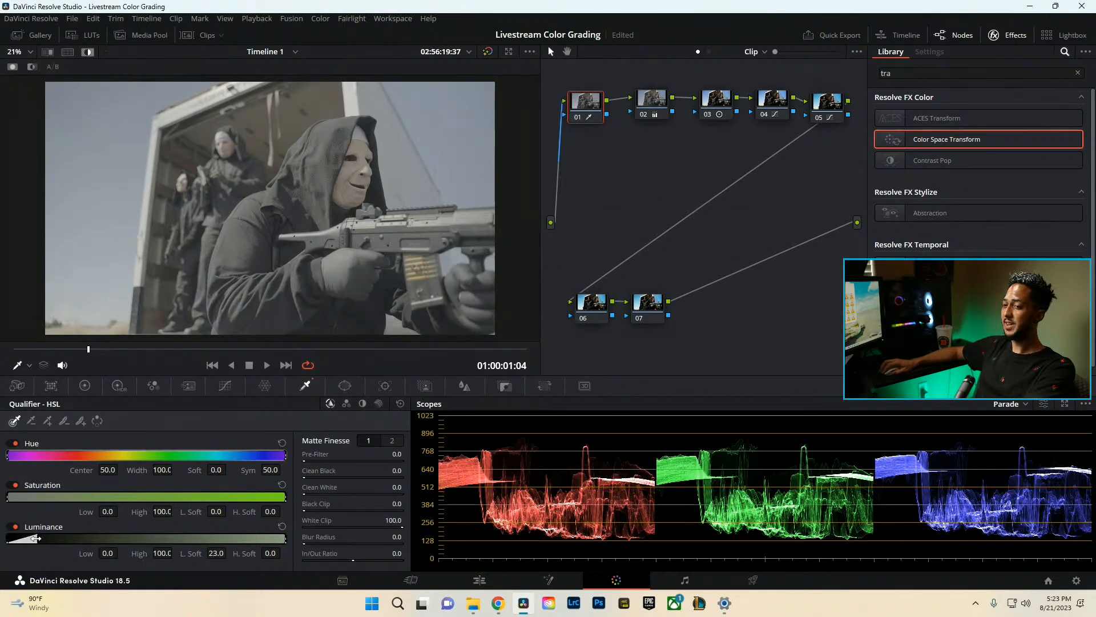
drag(38, 539, 216, 552)
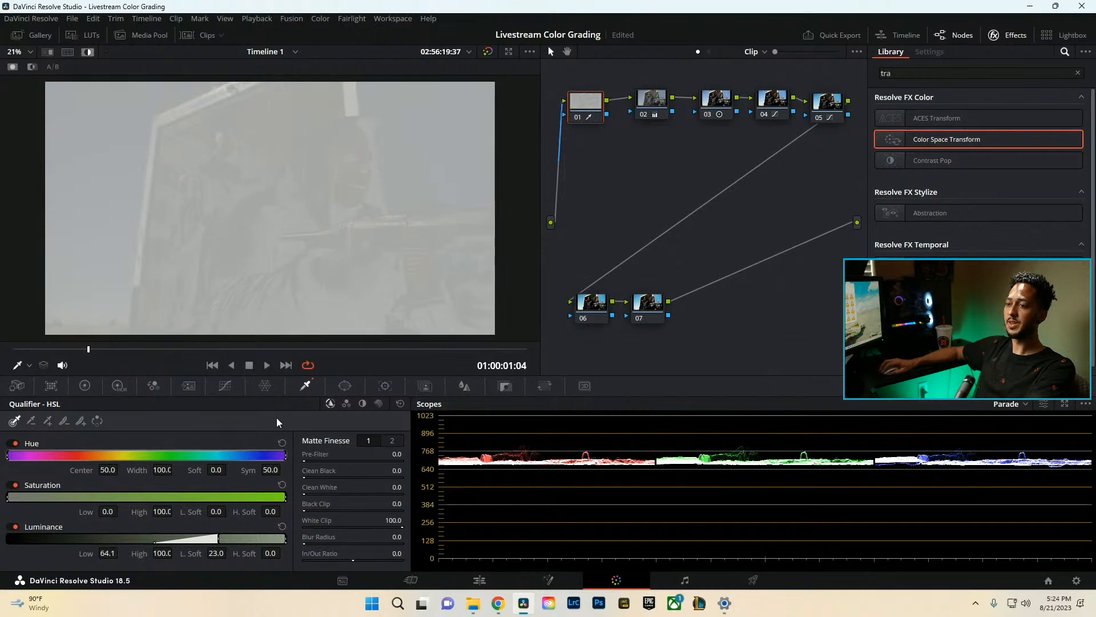
drag(213, 538, 218, 539)
click(89, 52)
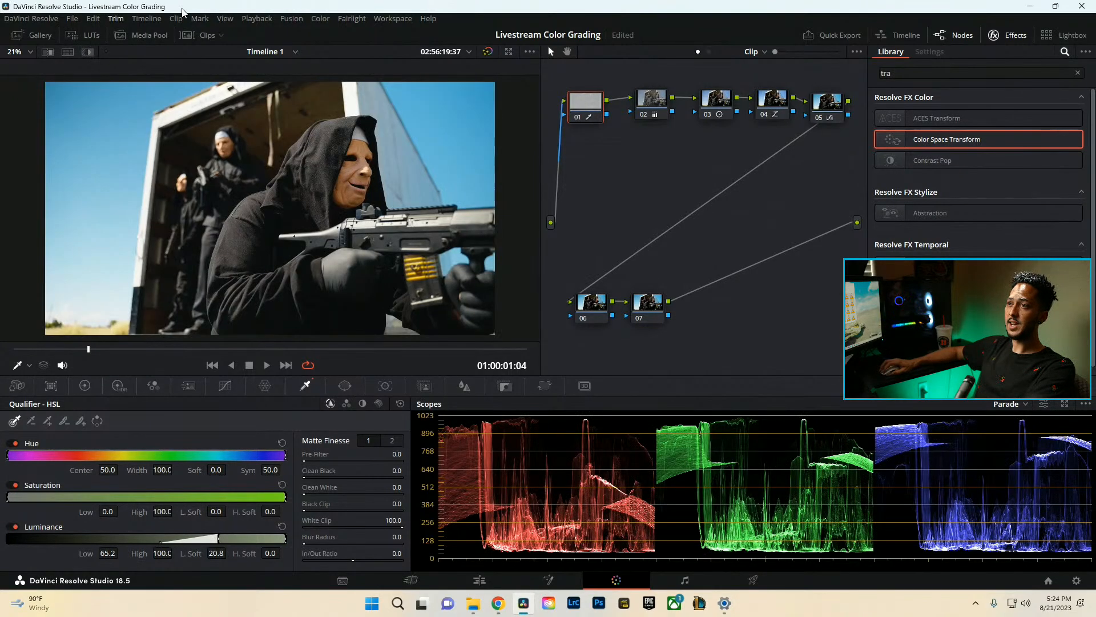
Set Hi/Light to -100.00 in the primaries of node 01.
click(84, 386)
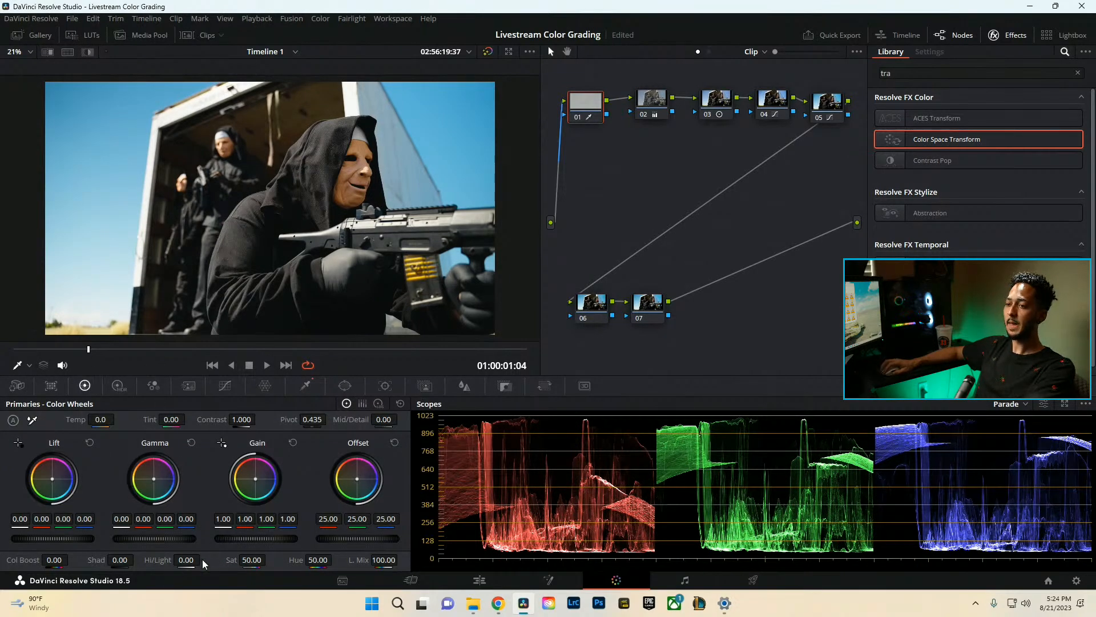
drag(189, 560, 143, 560)
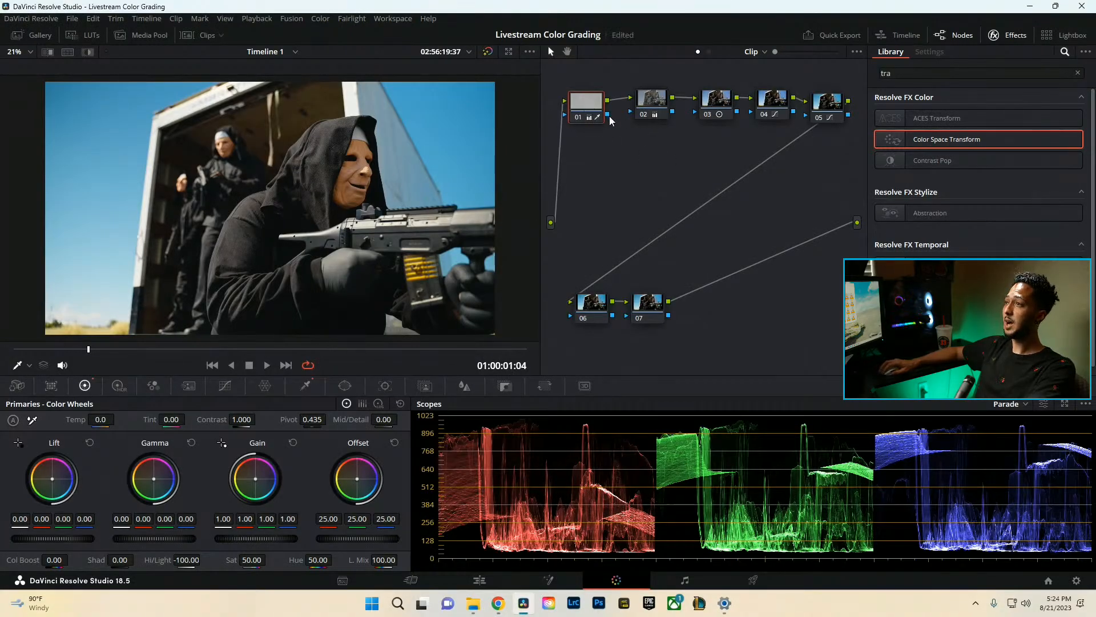
Add a serial node before the qualified highlight node and arrange the nodes in order along the upper row.
drag(579, 104, 605, 154)
drag(660, 112, 644, 102)
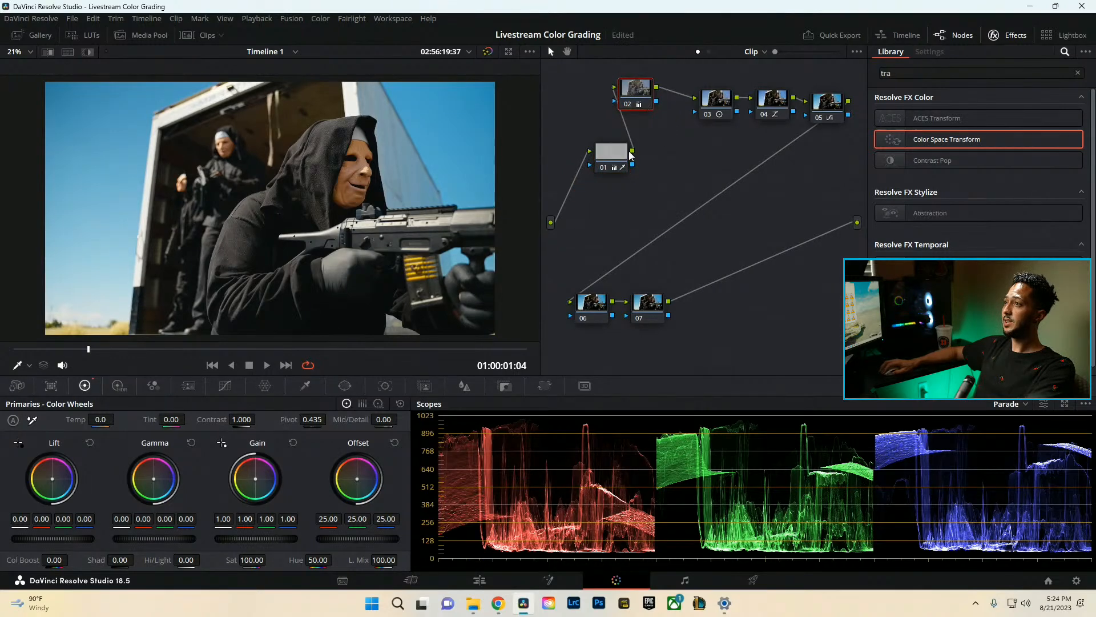
right_click(623, 178)
mouse_move(670, 223)
click(758, 253)
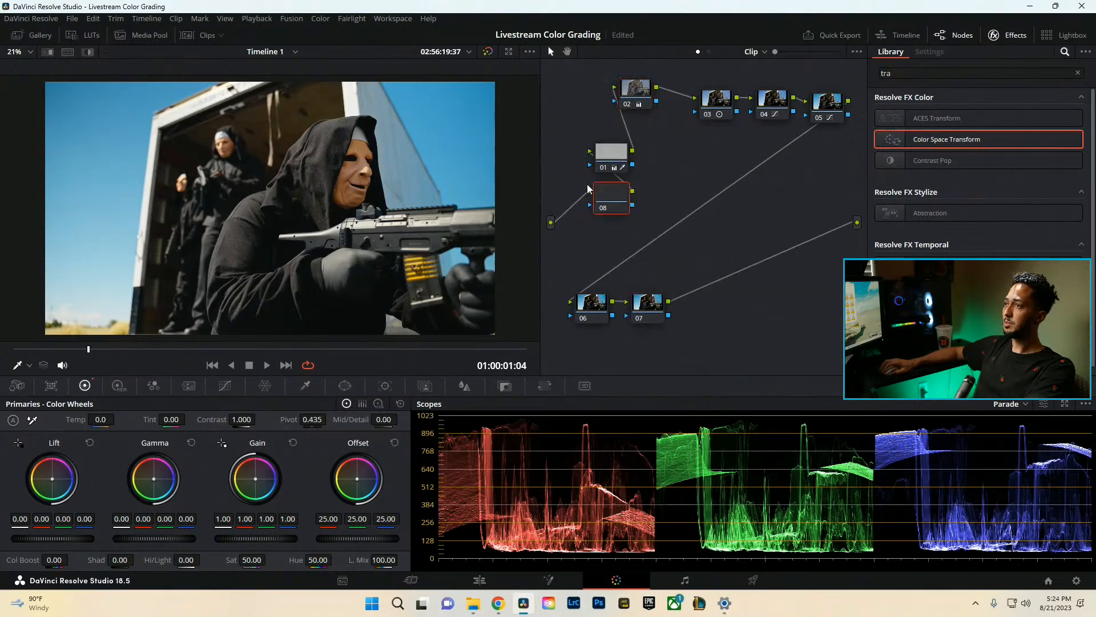
drag(597, 192, 557, 100)
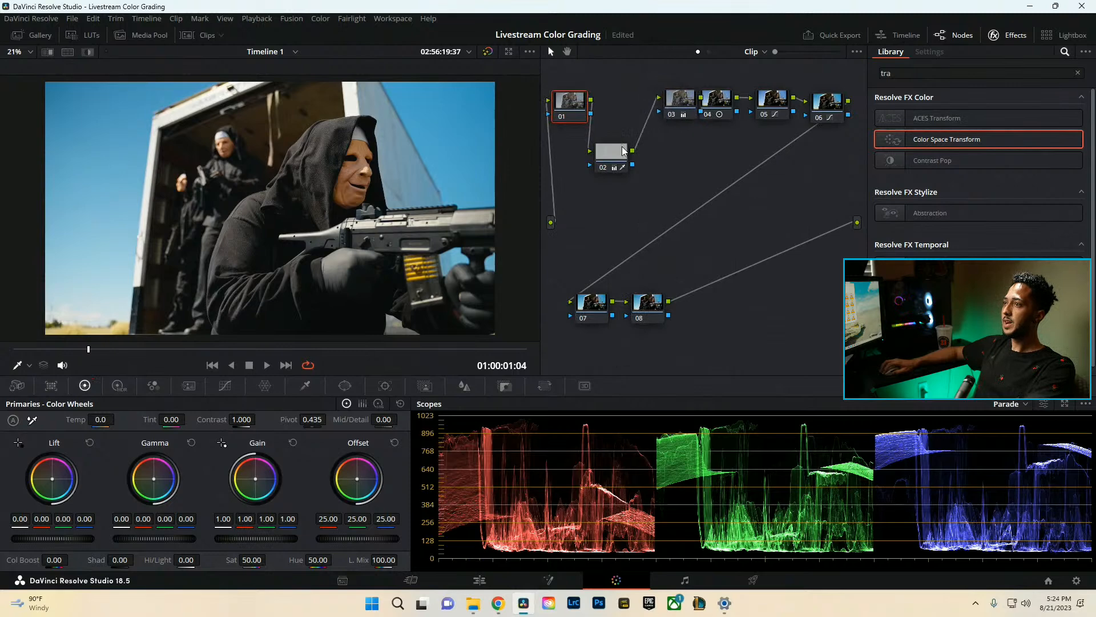
drag(623, 150, 630, 112)
With node 02 disabled, raise the Gain of node 01 to 1.27, re-enable node 02 and view the image full screen.
click(567, 111)
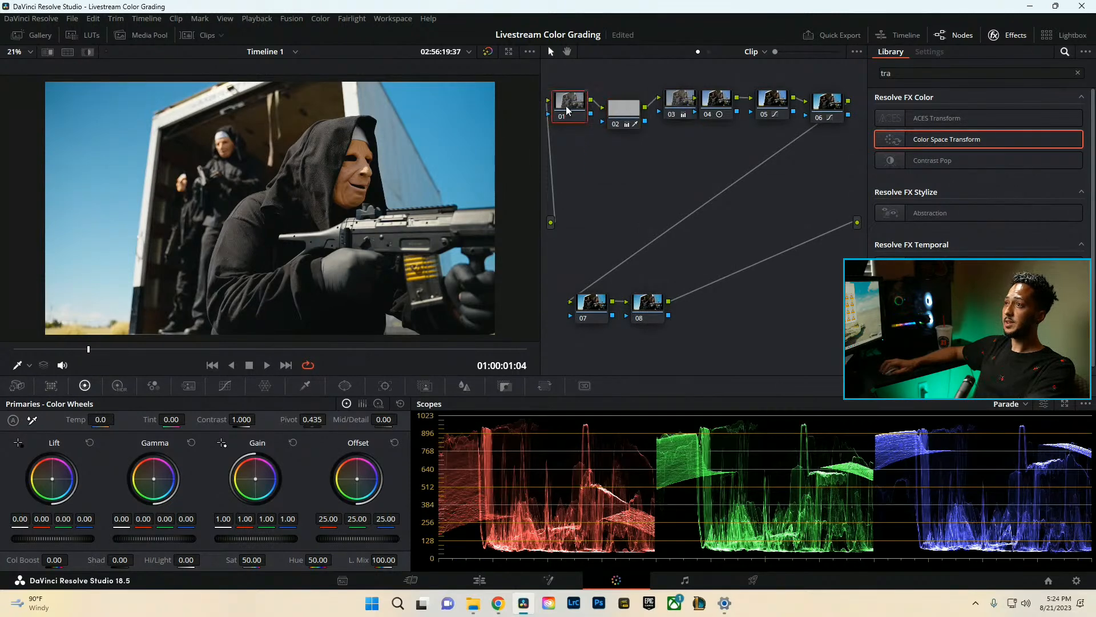
click(624, 113)
key(ctrl+d)
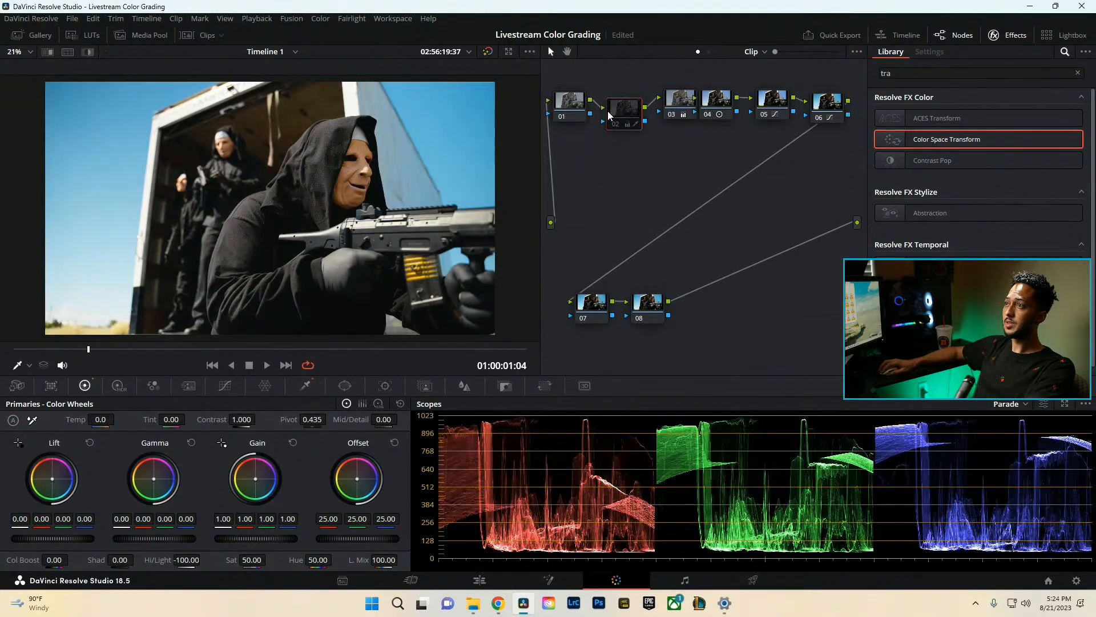
click(569, 102)
drag(261, 538, 285, 538)
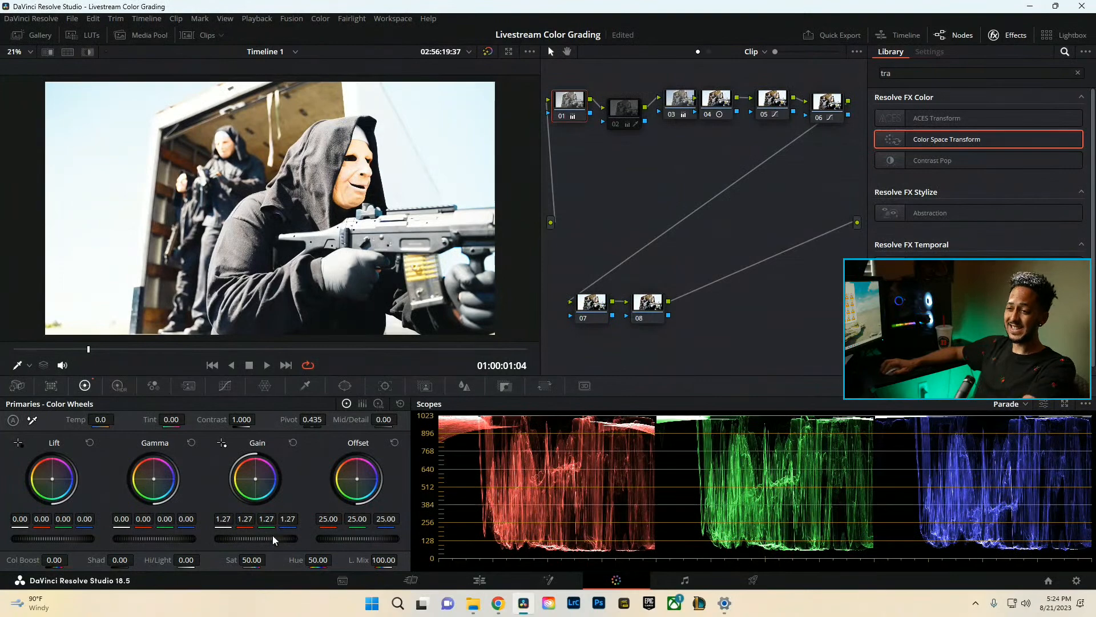
click(625, 115)
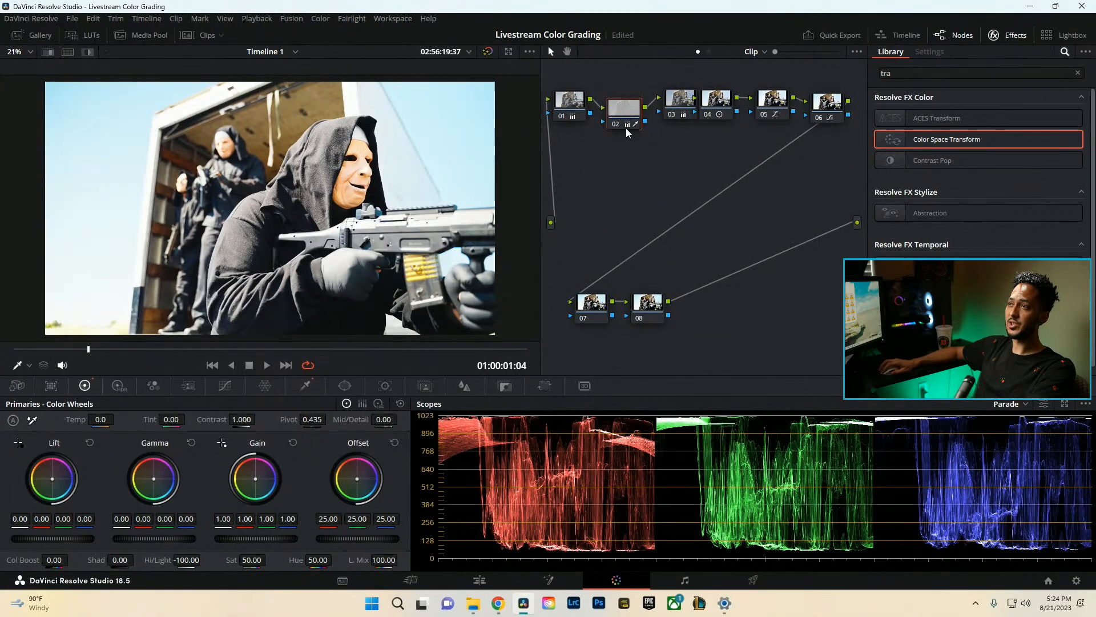
key(ctrl+f)
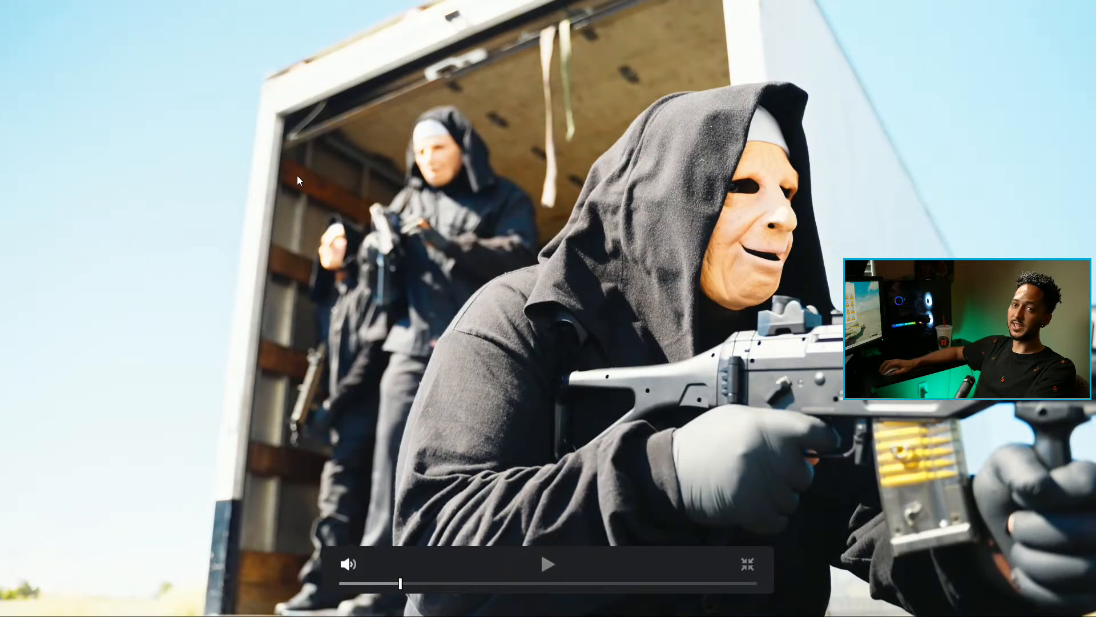
Leave the full-screen view, disable node 01, align node 02 with the upper row and save the project.
key(ctrl+f)
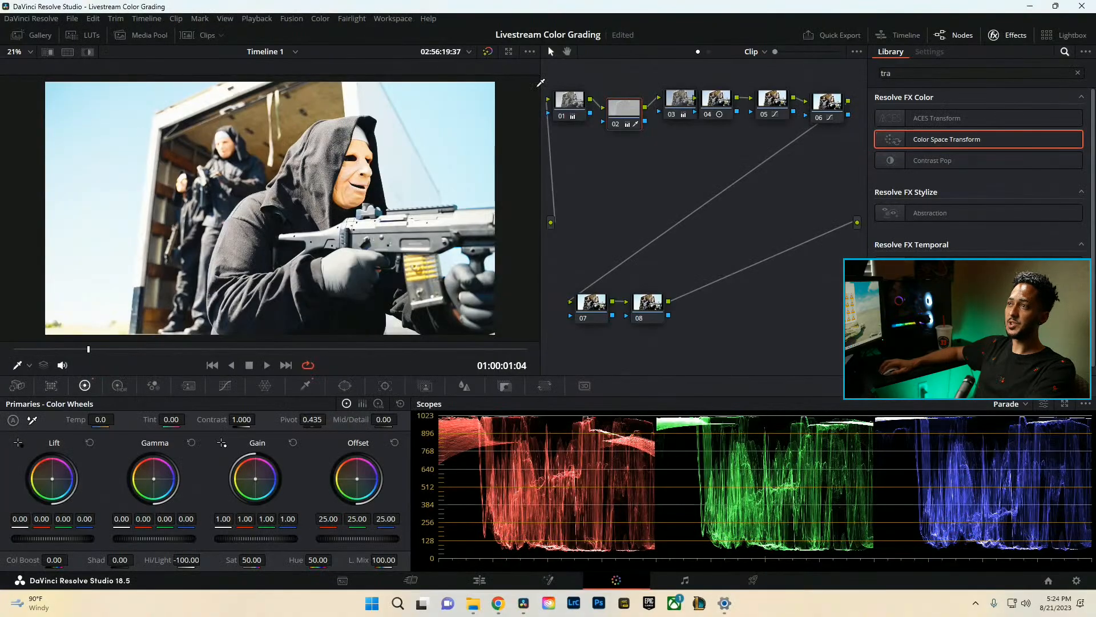
click(576, 106)
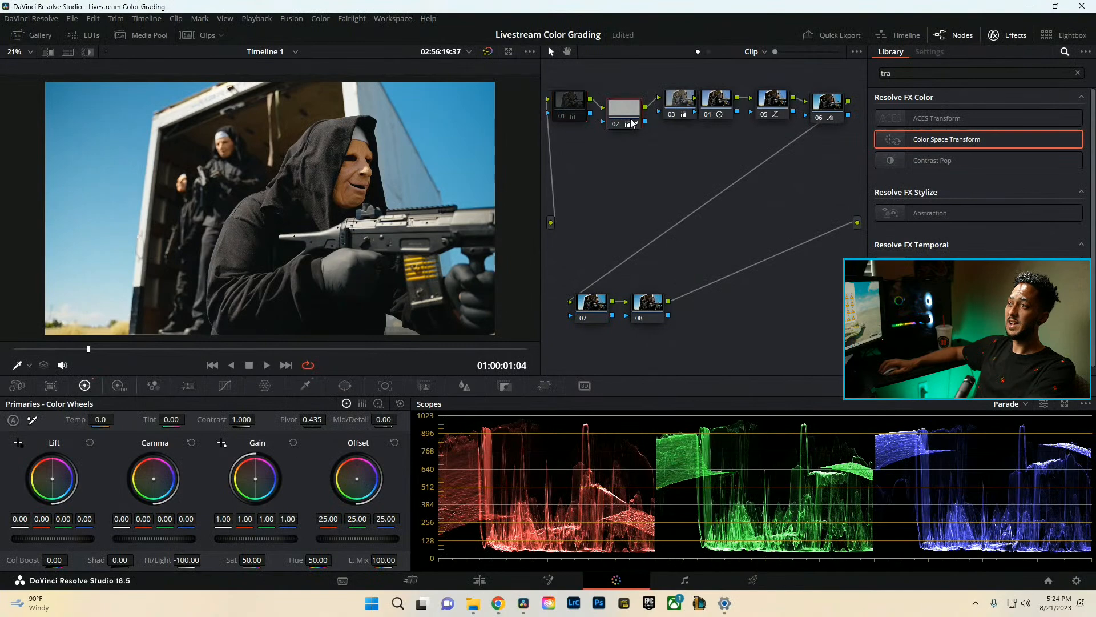
click(626, 109)
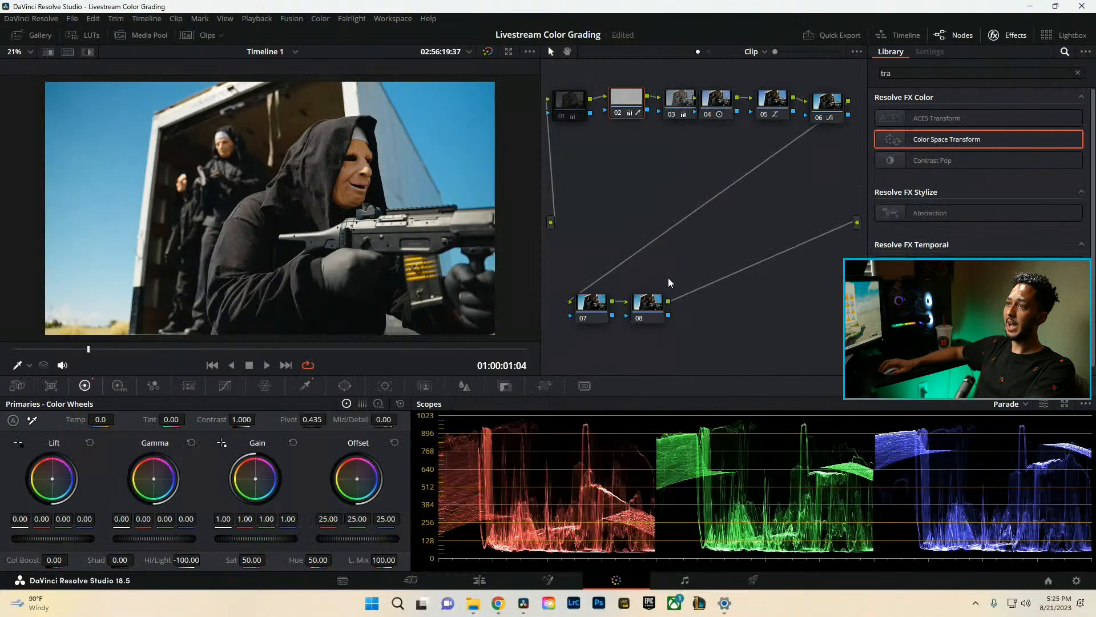
key(ctrl+s)
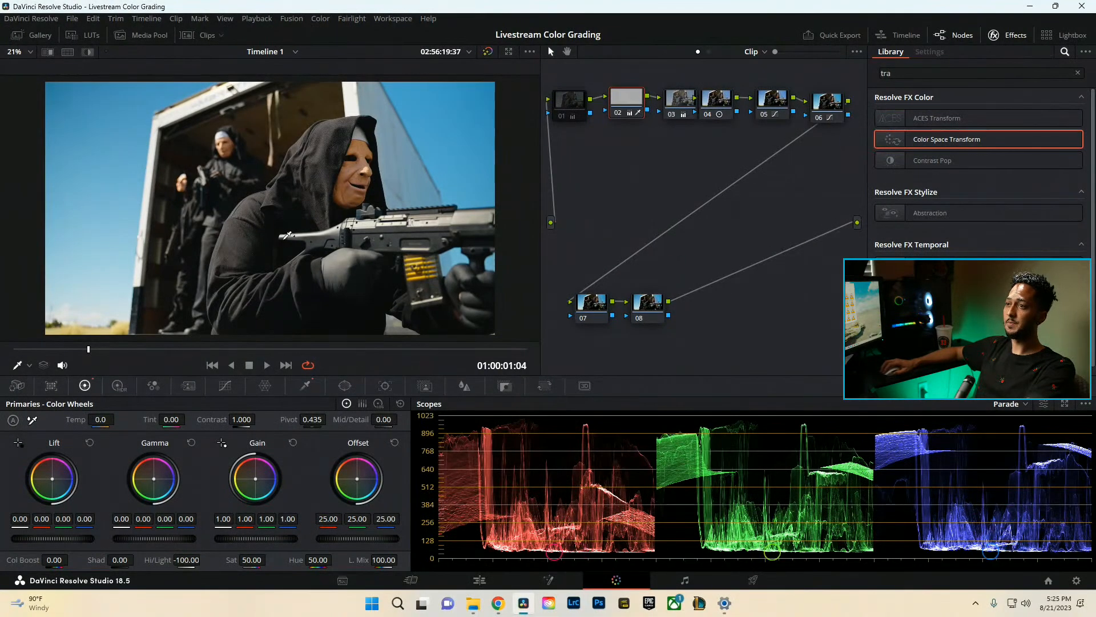
click(831, 114)
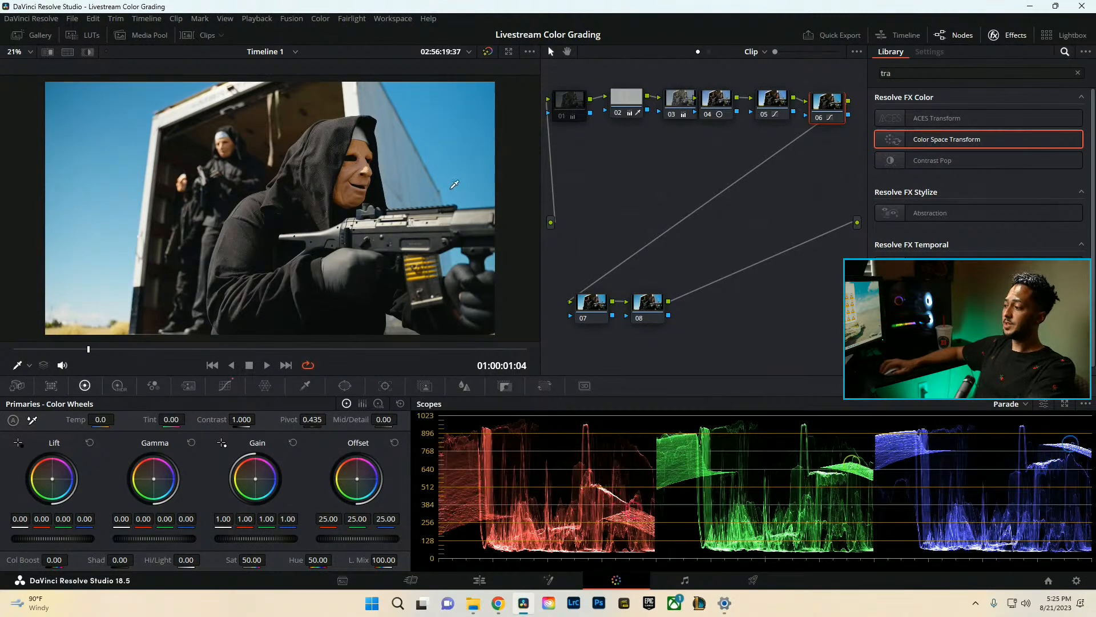
Delete the disabled first node from the chain and widen the node graph area.
click(563, 108)
key(Delete)
drag(853, 164, 638, 104)
drag(628, 103, 574, 105)
drag(538, 147, 477, 152)
key(ctrl+z)
key(ctrl+z)
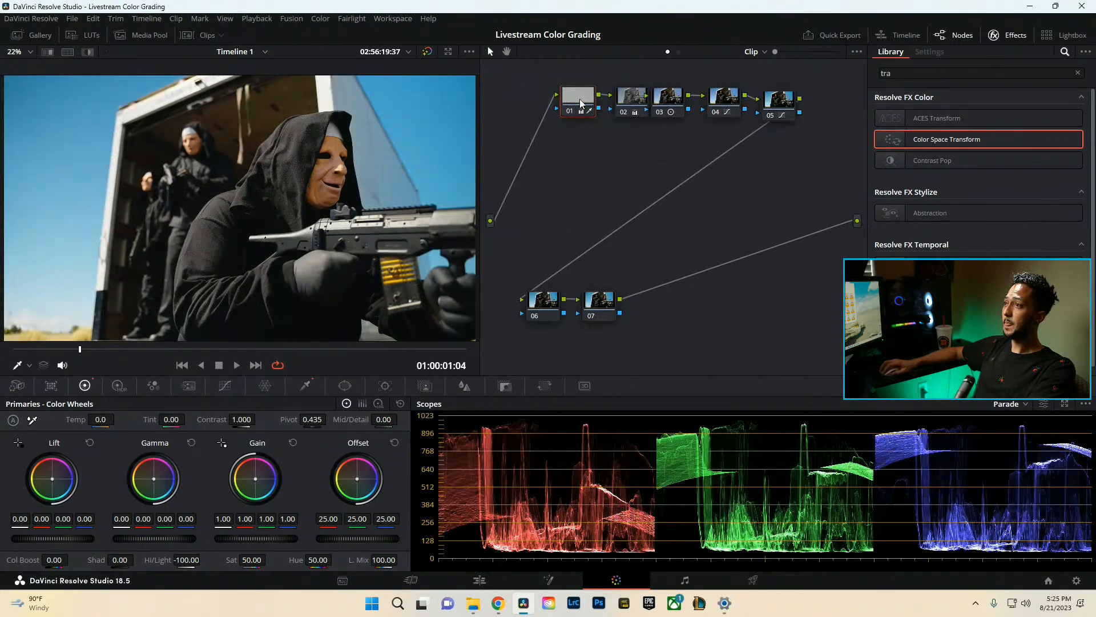
Arrange nodes 01 to 05 in an evenly spaced upper row.
drag(577, 95, 543, 93)
drag(617, 97, 589, 89)
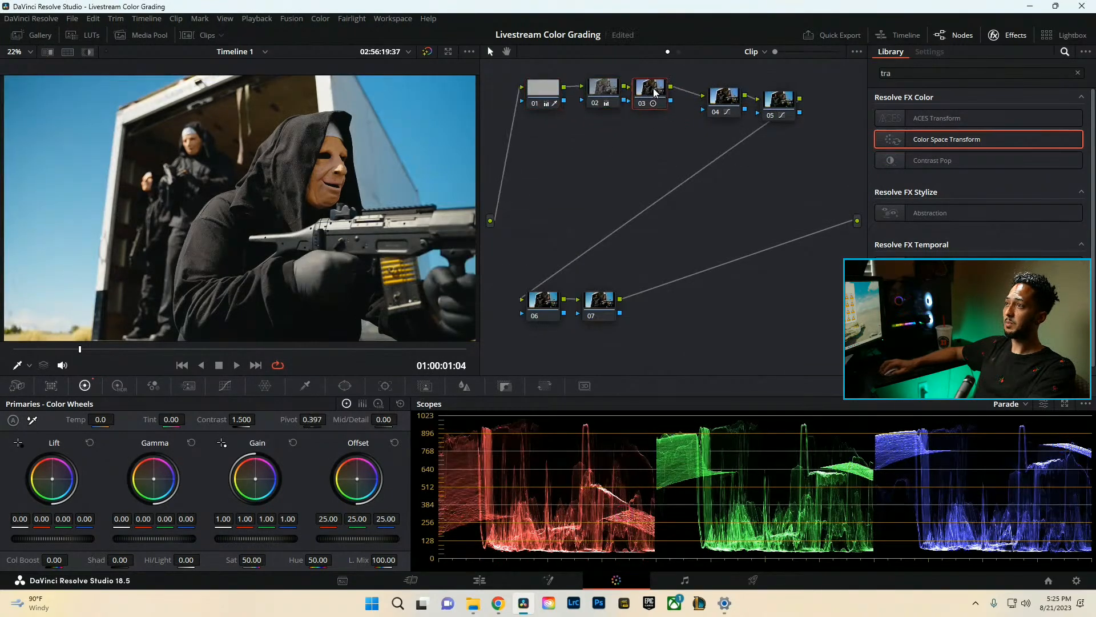
drag(659, 99, 652, 88)
drag(724, 99, 771, 100)
Compare the image with node 04 off and on, and examine it full screen with node 05 selected.
click(737, 104)
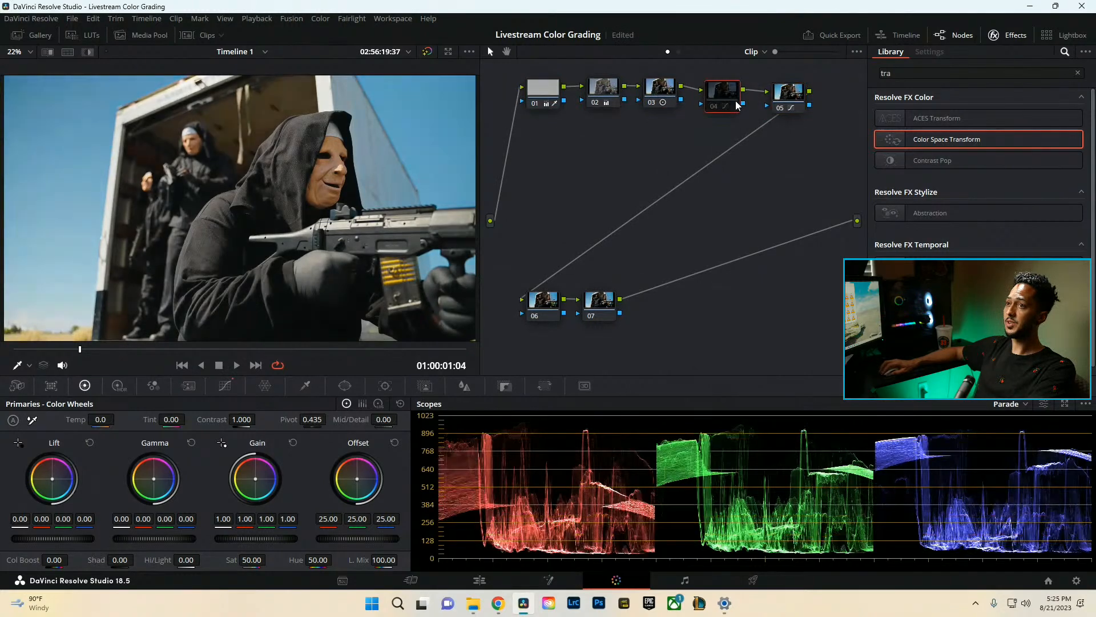
click(788, 94)
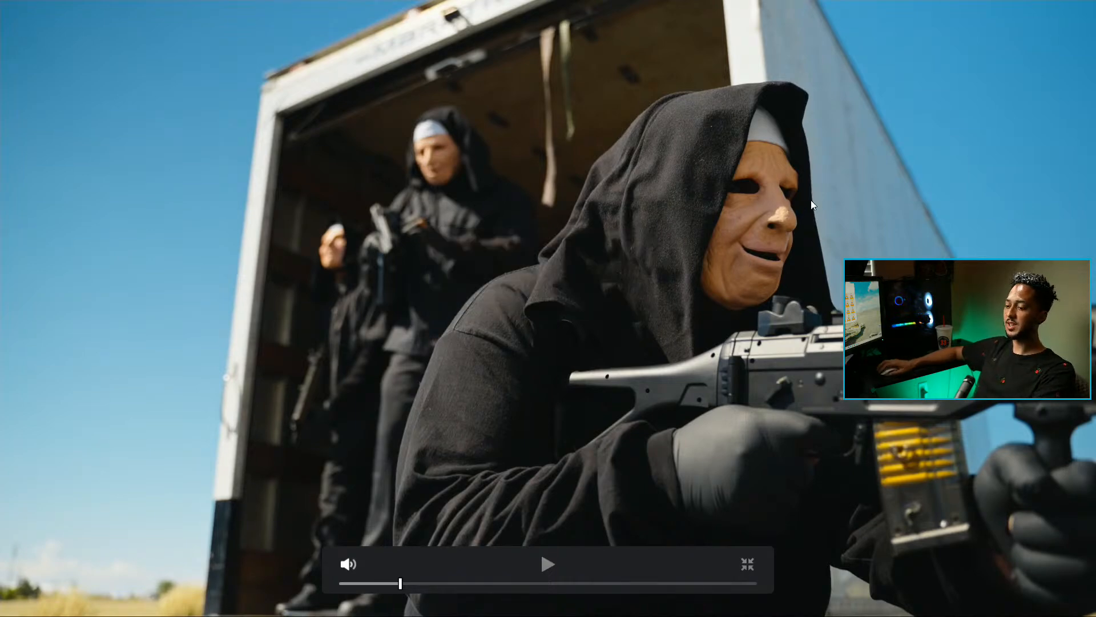
key(Escape)
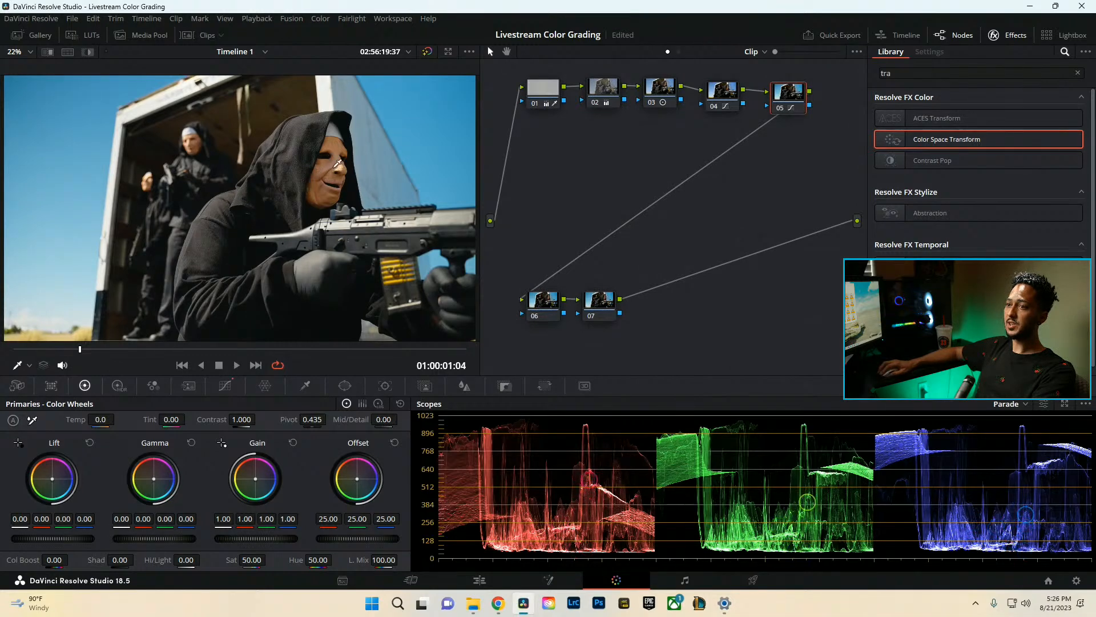
On node 05, sample the mask's skin tone for the Hue Vs Hue curve and set its Hue Rotate to 1.20.
click(224, 385)
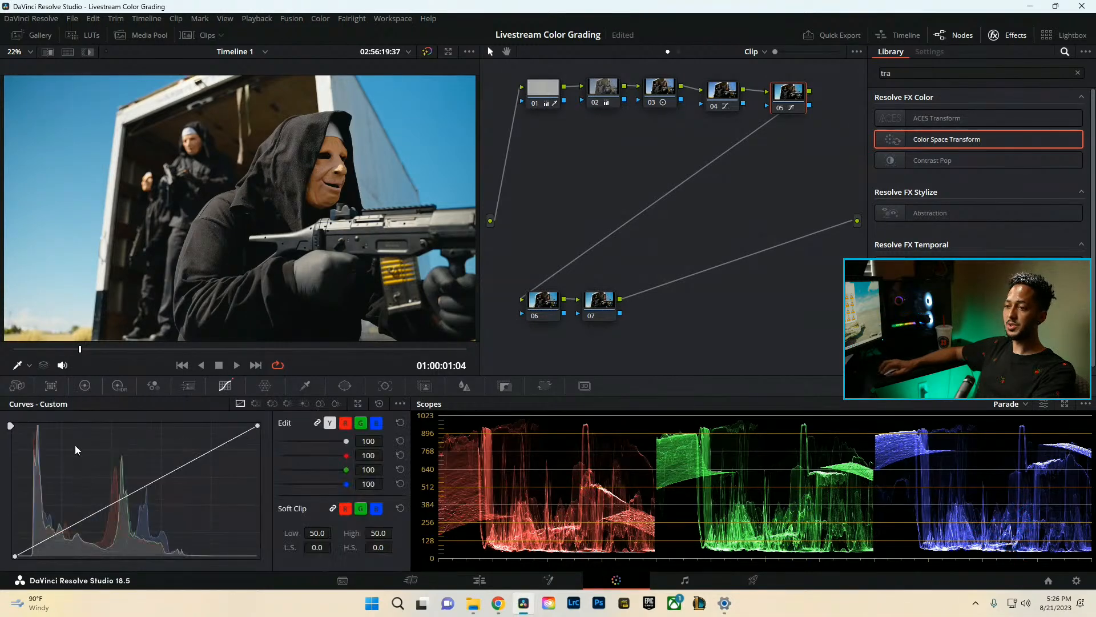
click(256, 403)
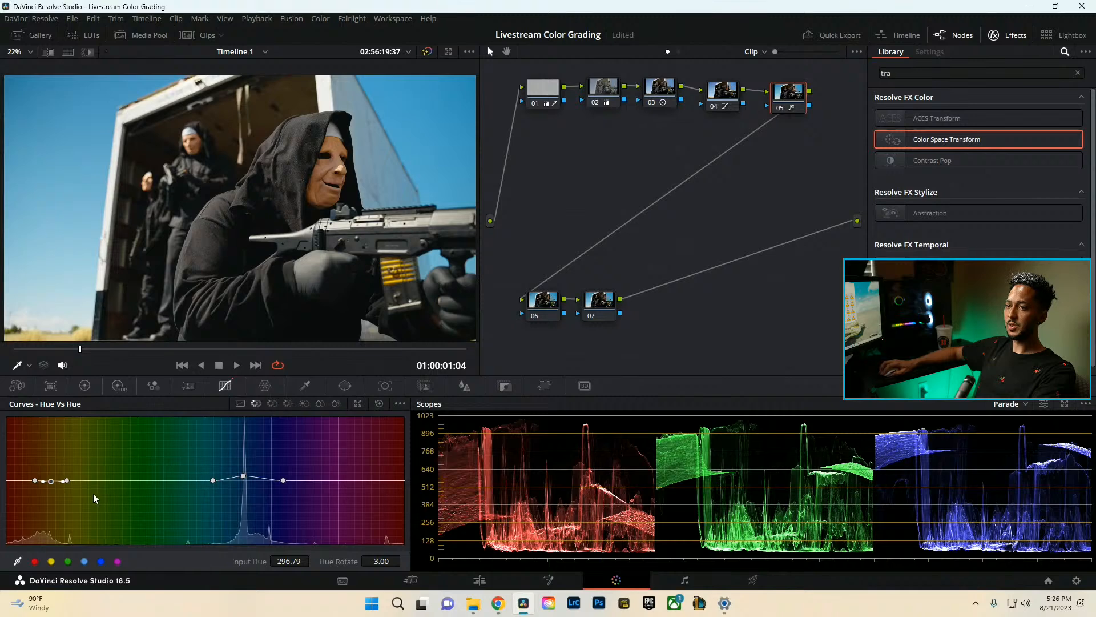
click(336, 143)
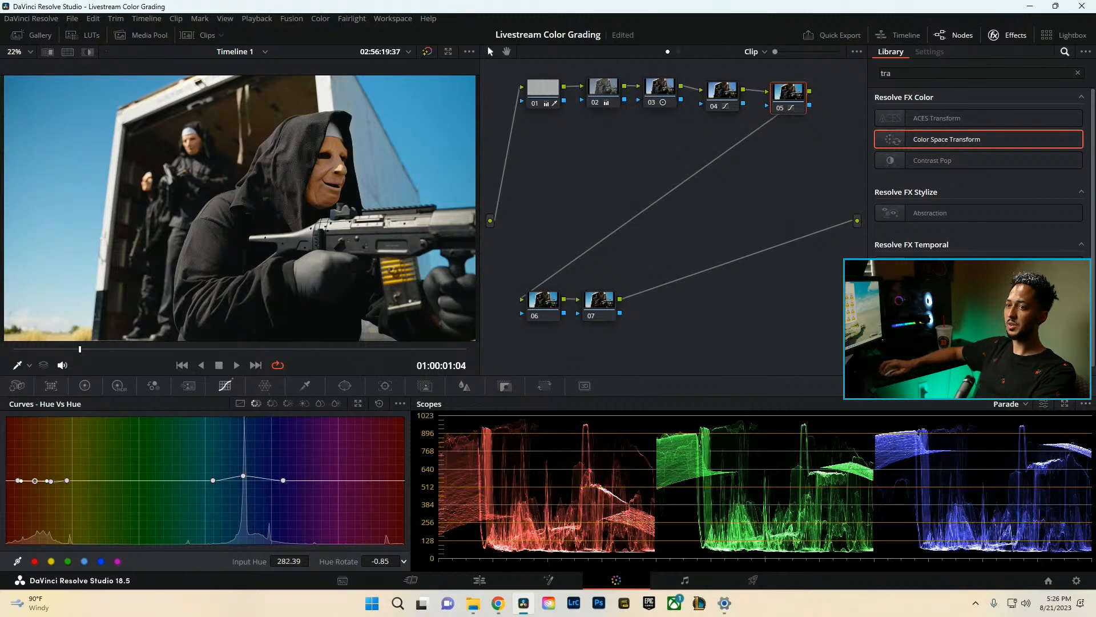
drag(380, 561, 345, 561)
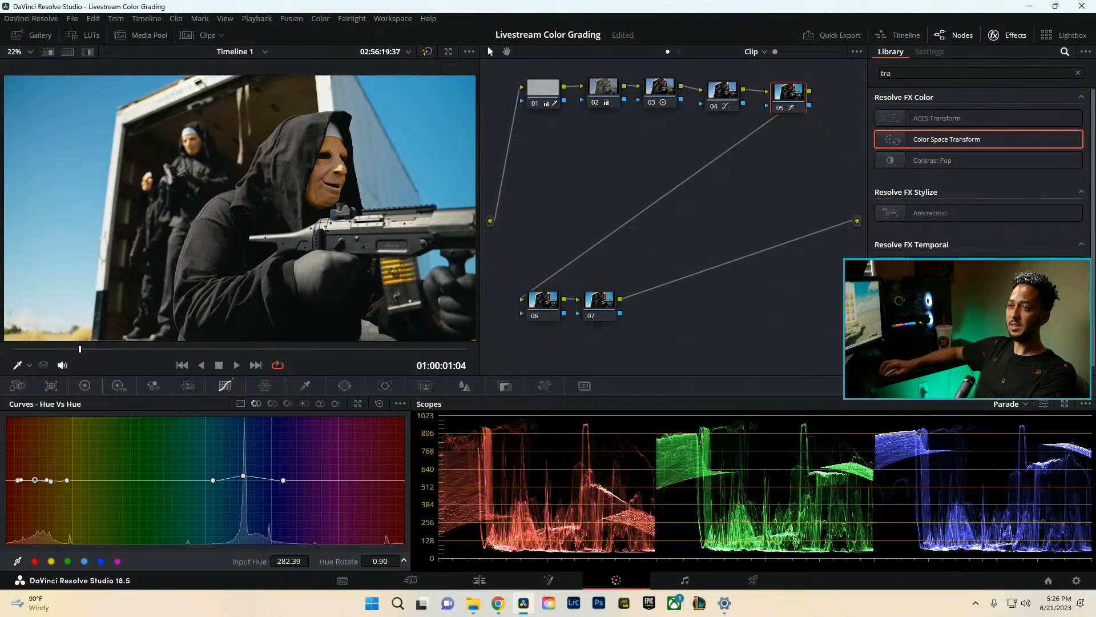
key(ctrl+f)
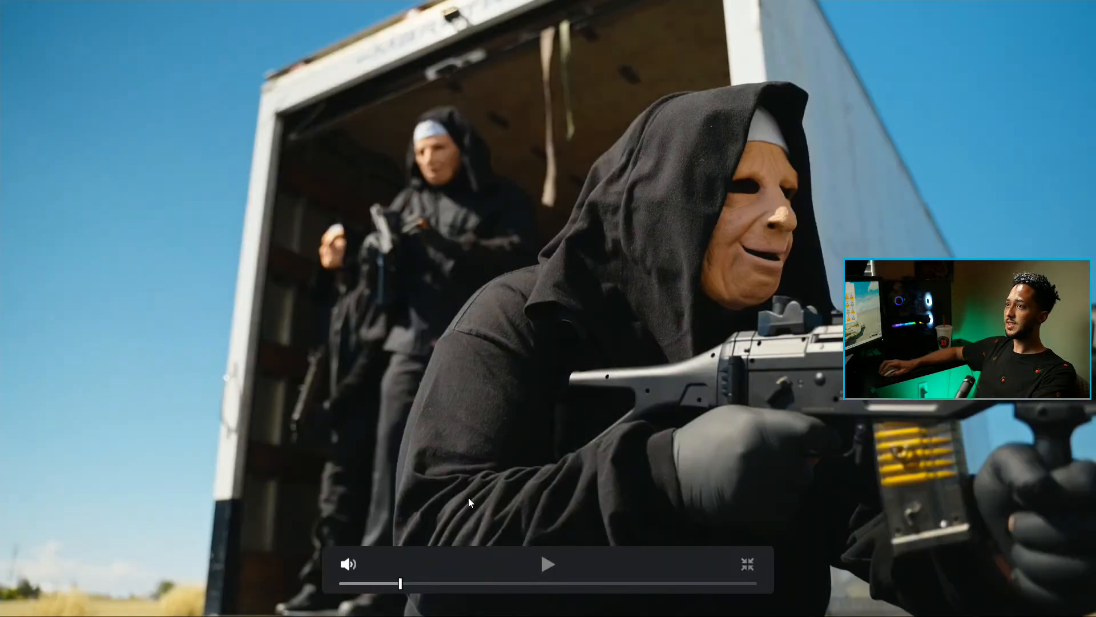
key(Escape)
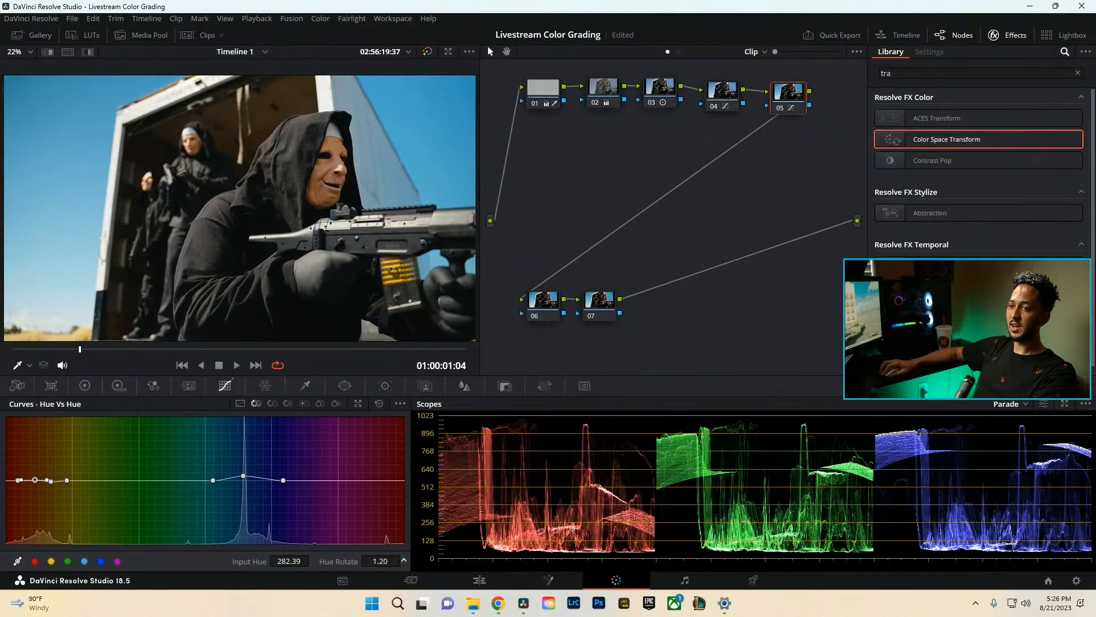
Check the adjusted skin tone full screen and move the playhead to the white van shot at 01:00:03:14.
key(ctrl+f)
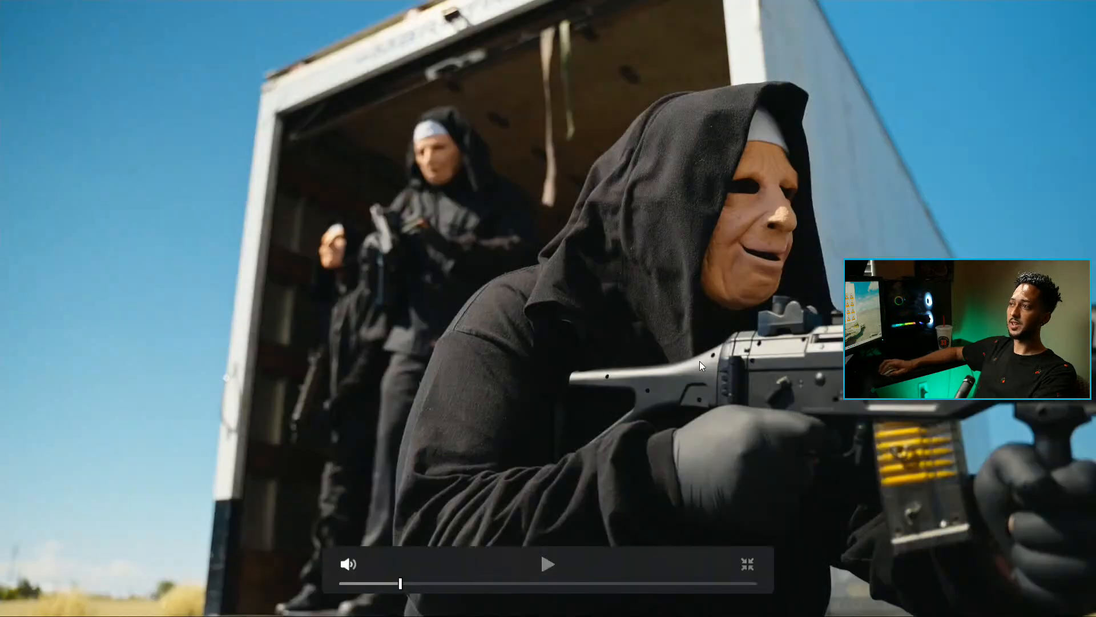
key(Escape)
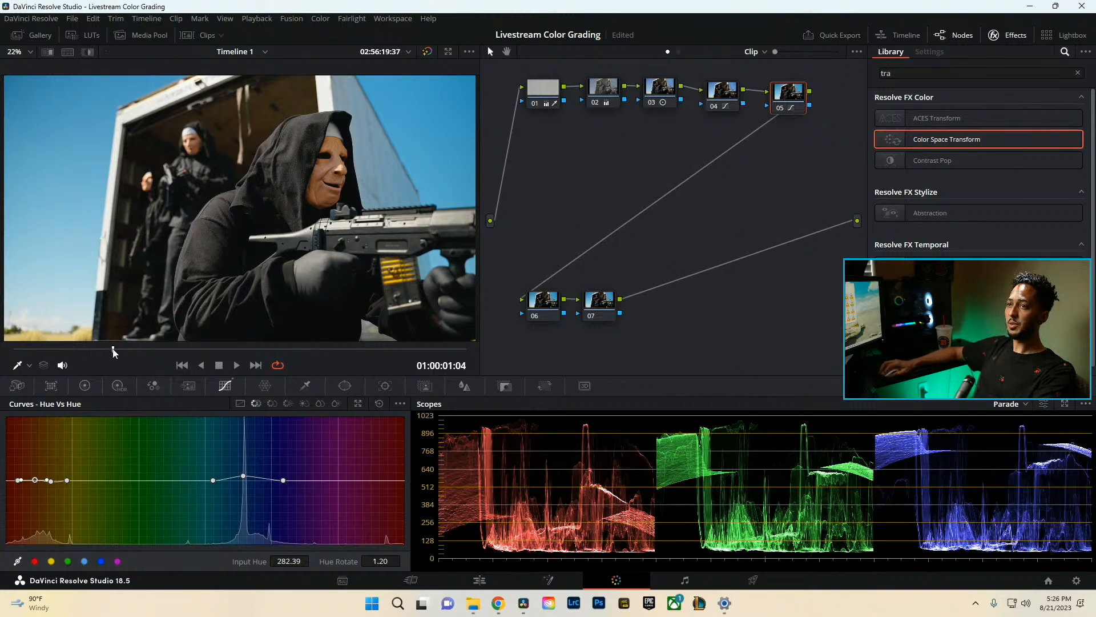
drag(129, 352, 217, 354)
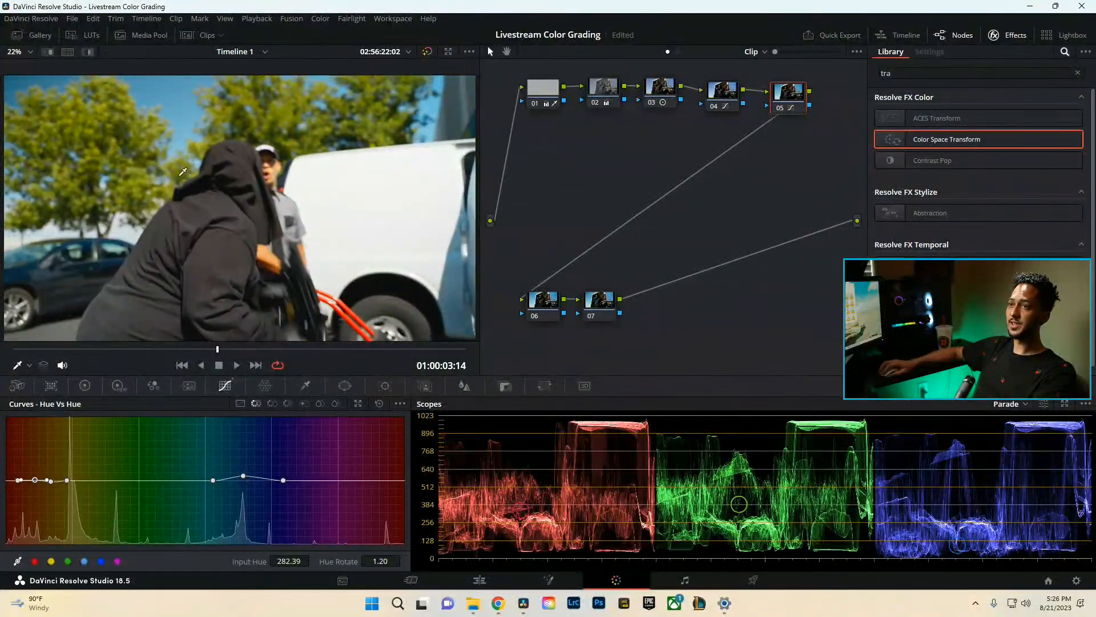
key(alt+s)
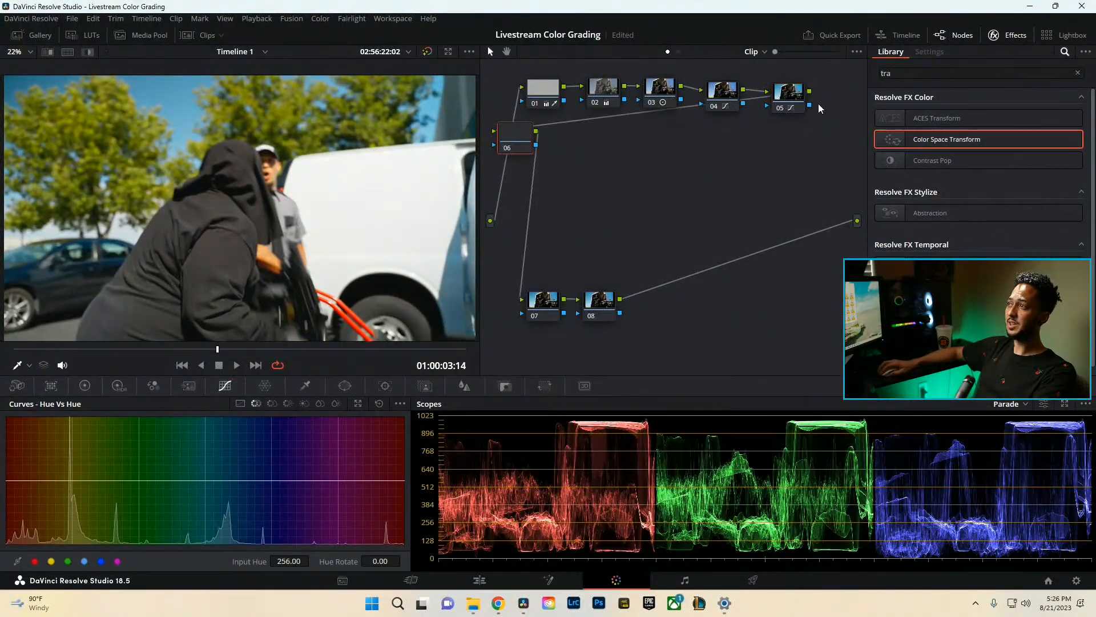
drag(519, 138, 559, 166)
key(Delete)
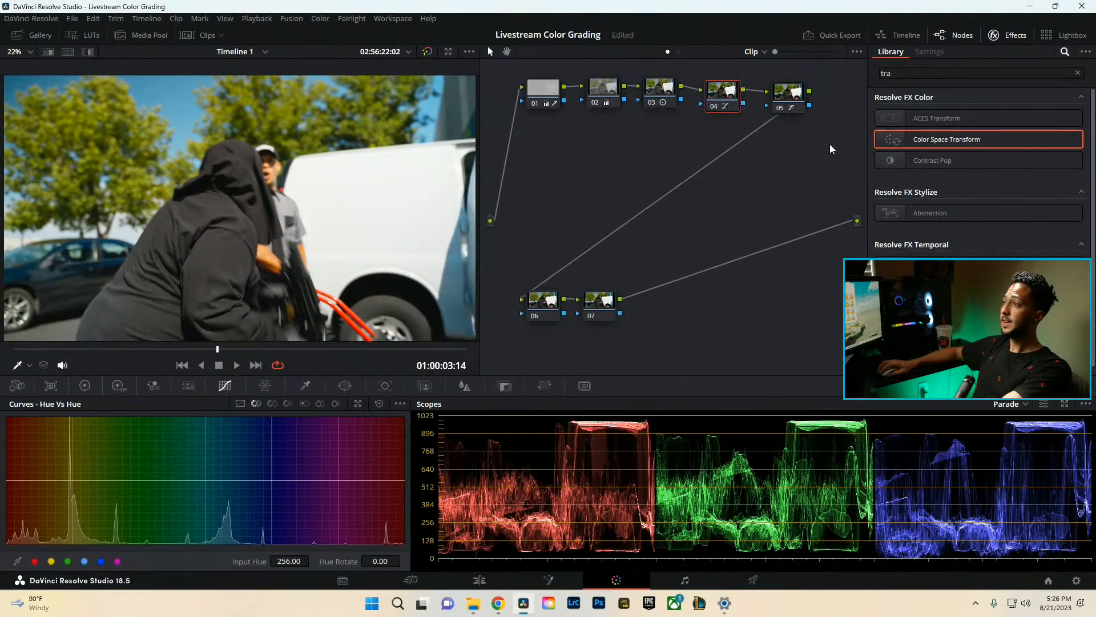
Add a parallel node alongside node 05 and arrange both branches and their mixer at the end of the upper row.
click(788, 93)
right_click(792, 96)
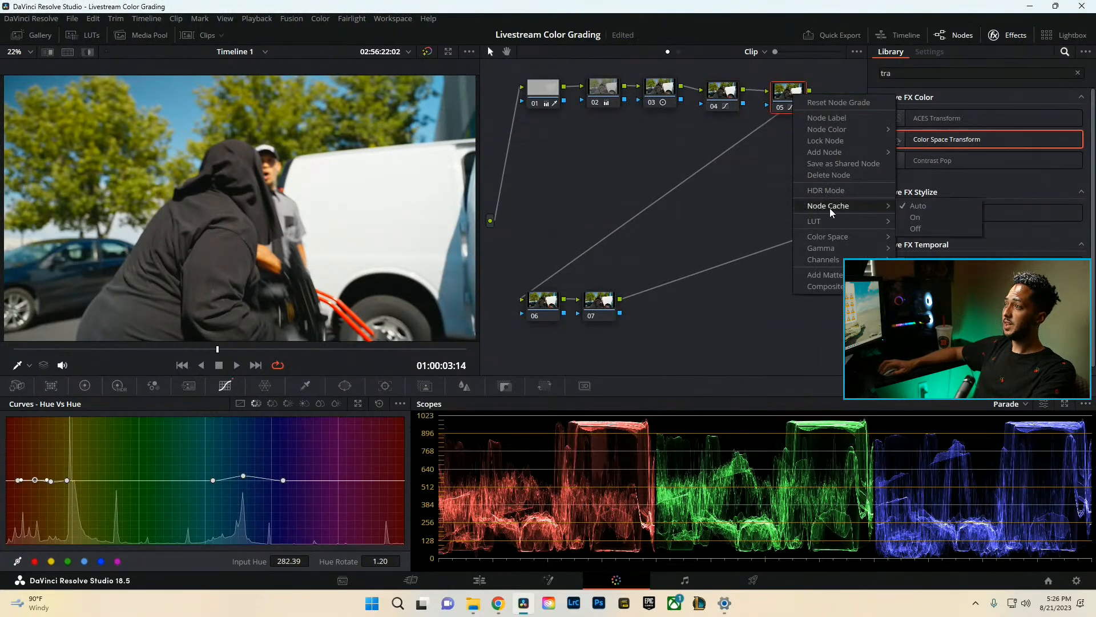
mouse_move(840, 150)
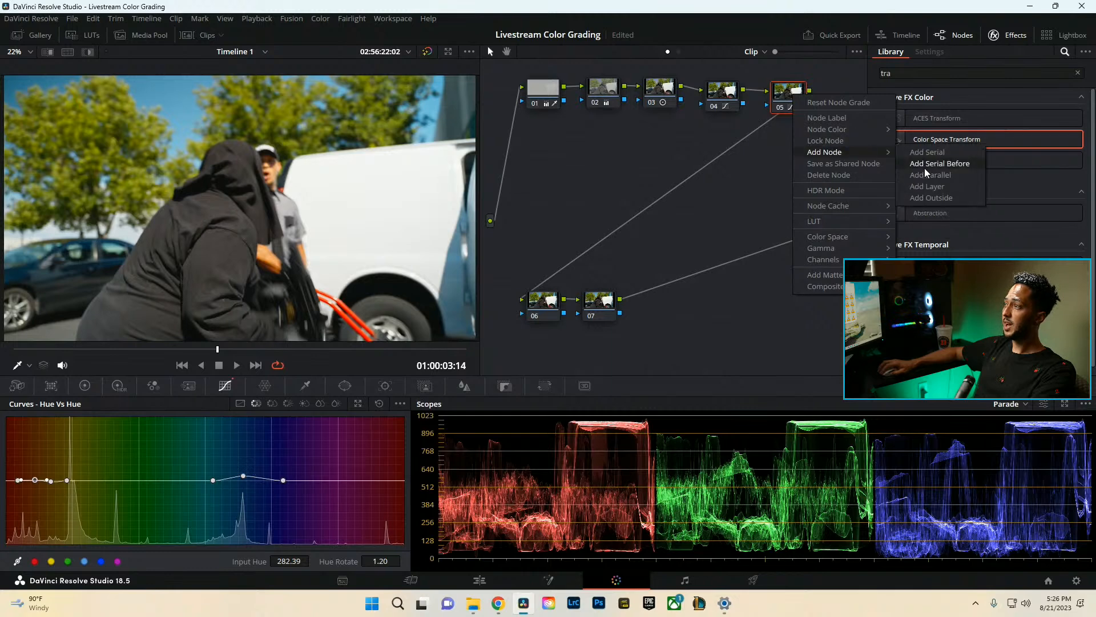
click(925, 171)
drag(518, 131, 846, 130)
drag(784, 73, 799, 147)
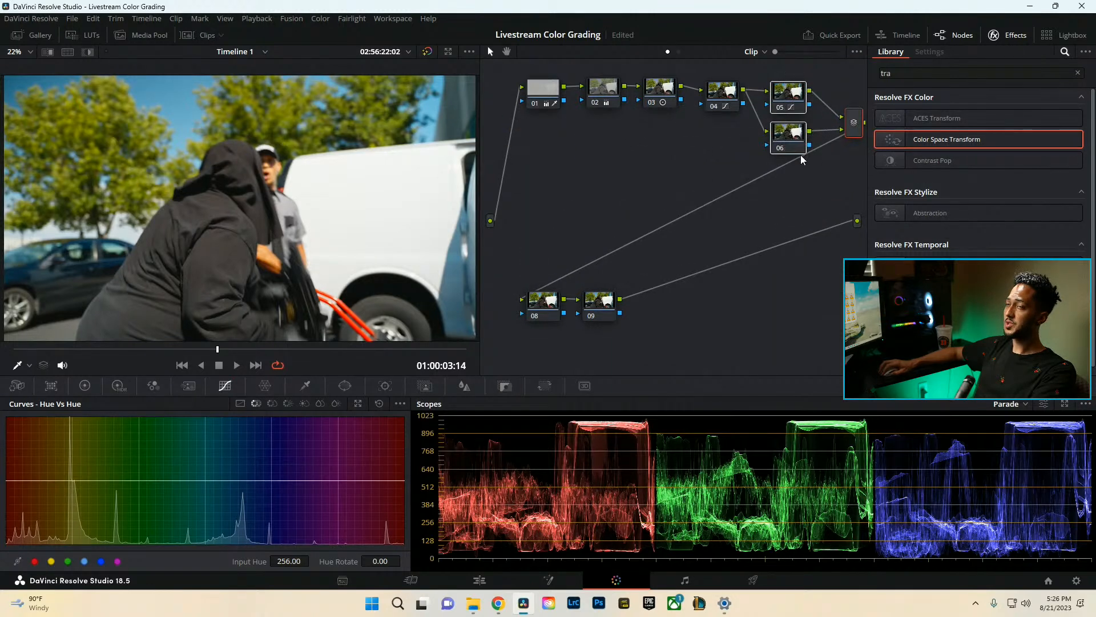
drag(787, 106, 793, 100)
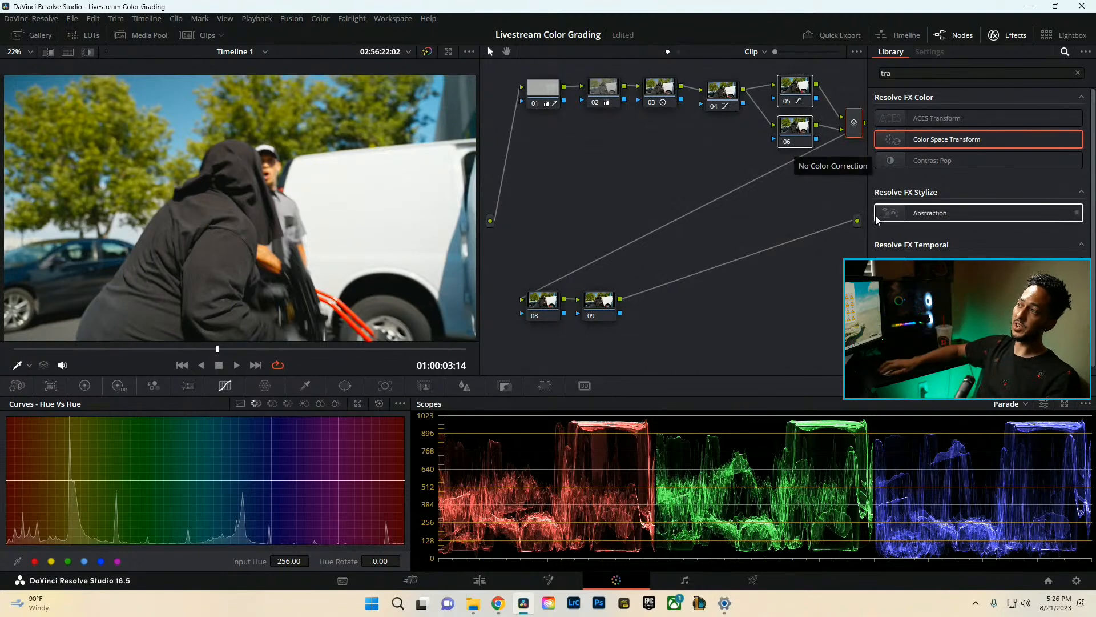
On node 06, sample the tree foliage for the Hue Vs Hue curve and set its Hue Rotate to -3.45.
click(546, 308)
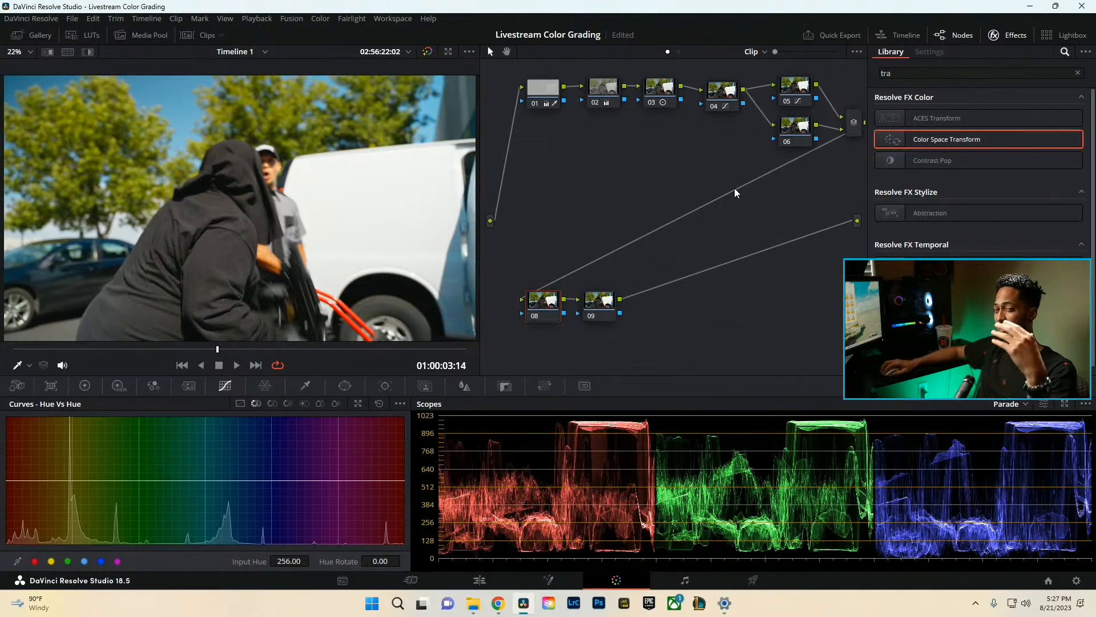
click(801, 140)
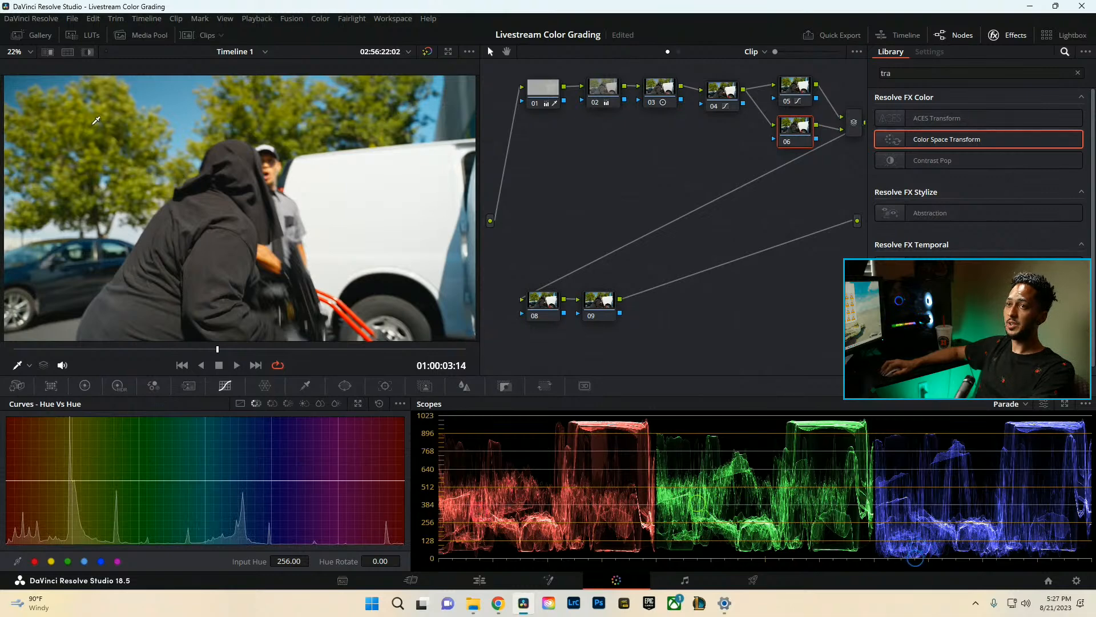
click(95, 116)
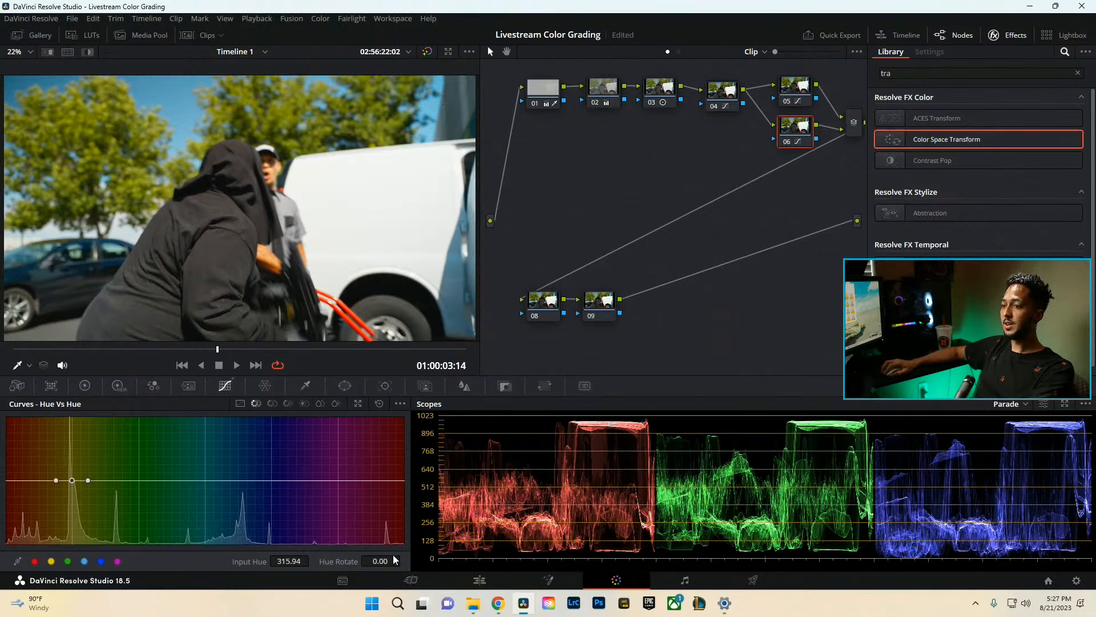
drag(72, 480, 72, 482)
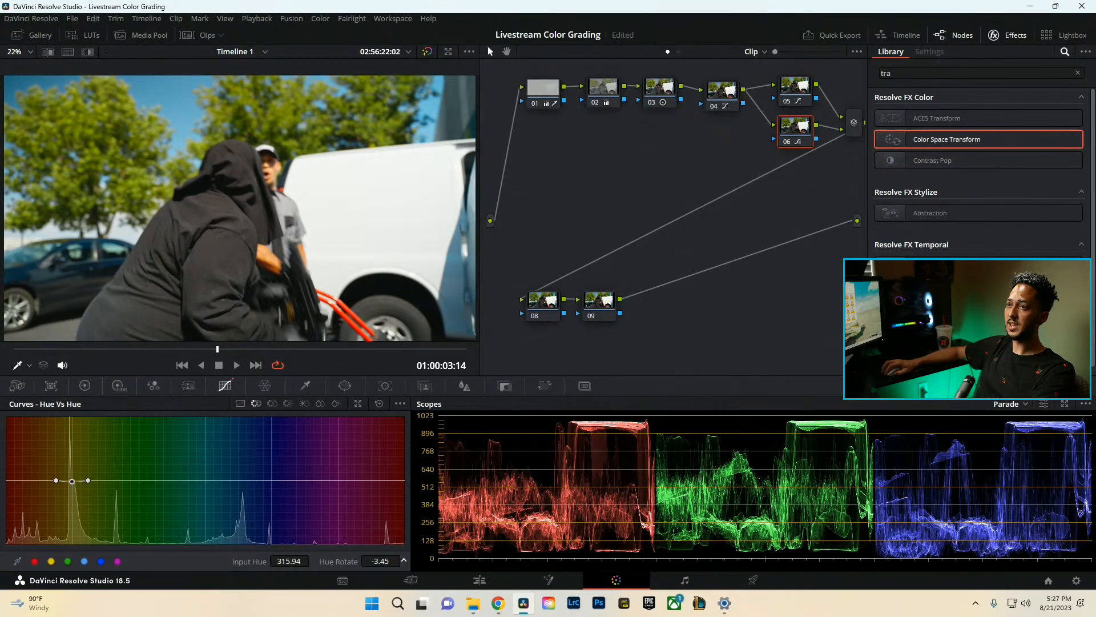
Play the clip from 01:00:01:07 to review the grade, and inspect nodes 02 and 01.
click(87, 349)
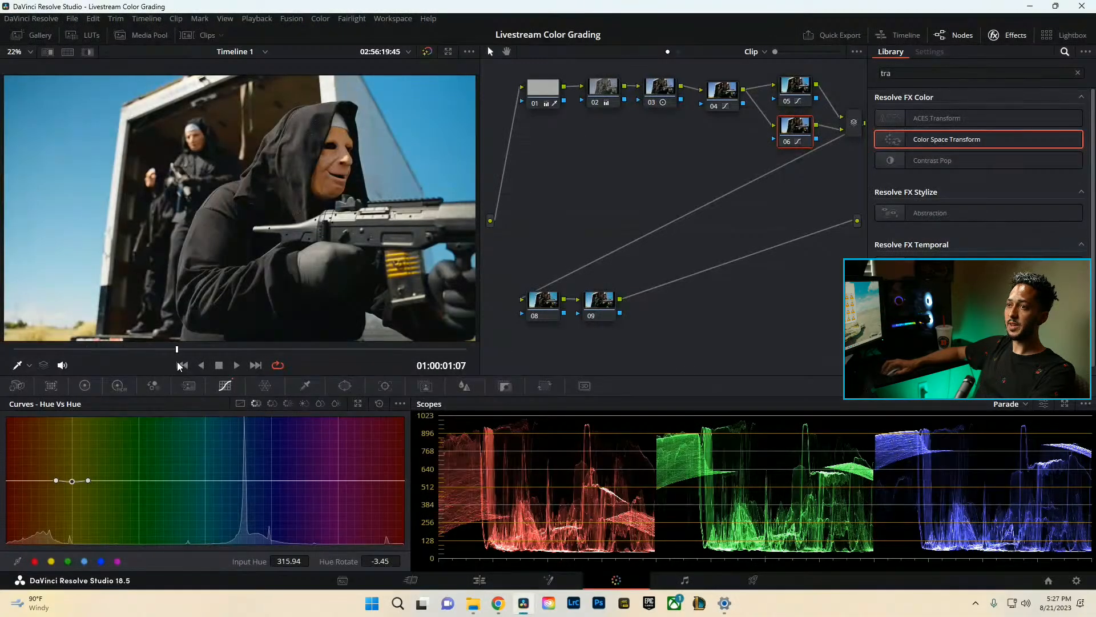
key(space)
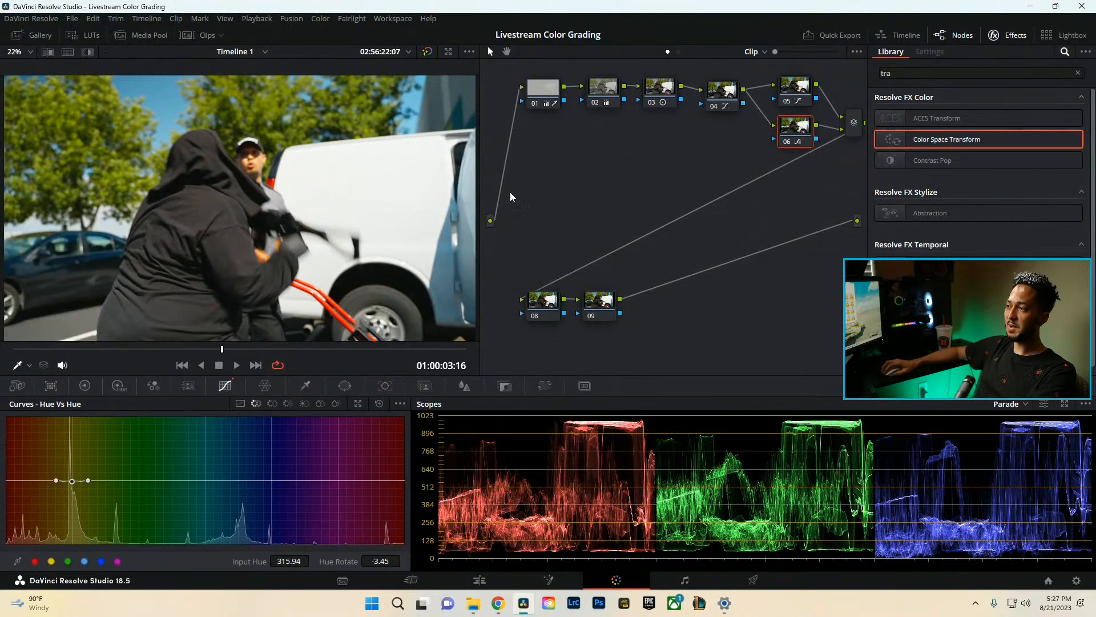
click(536, 107)
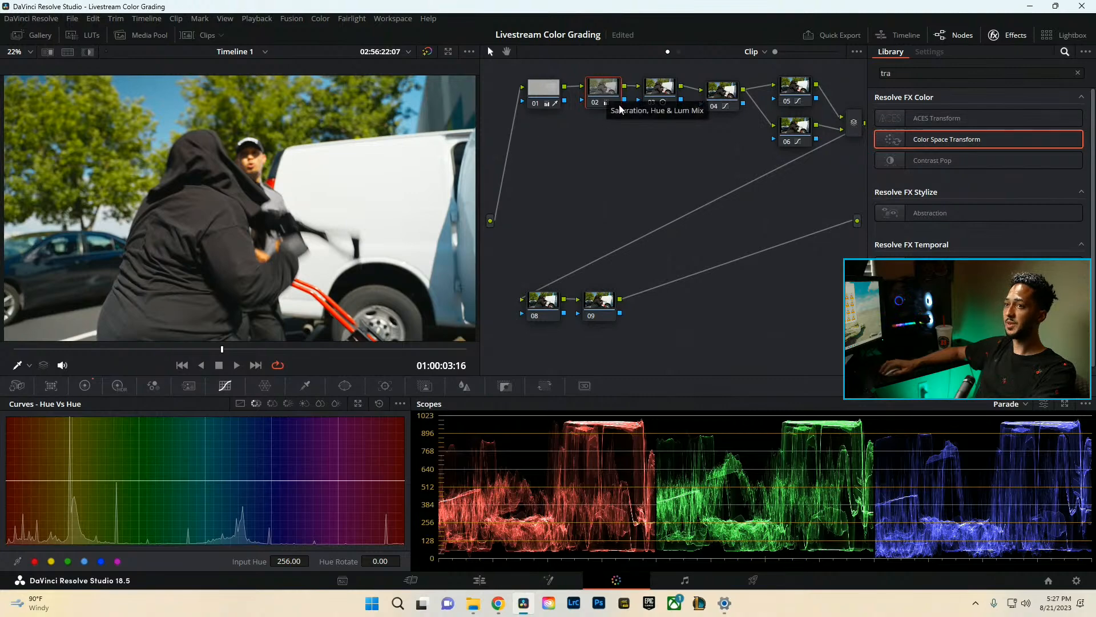
click(557, 91)
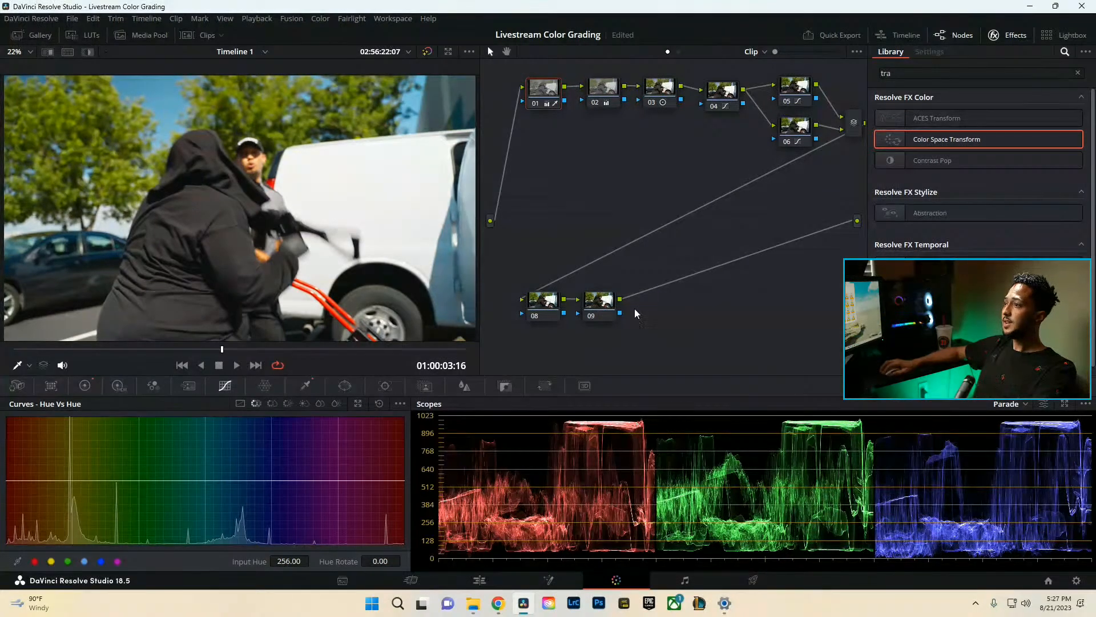
On node 06, sample the tree foliage for the Hue Vs Lum curve and set its Lum Gain to 1.10.
click(795, 127)
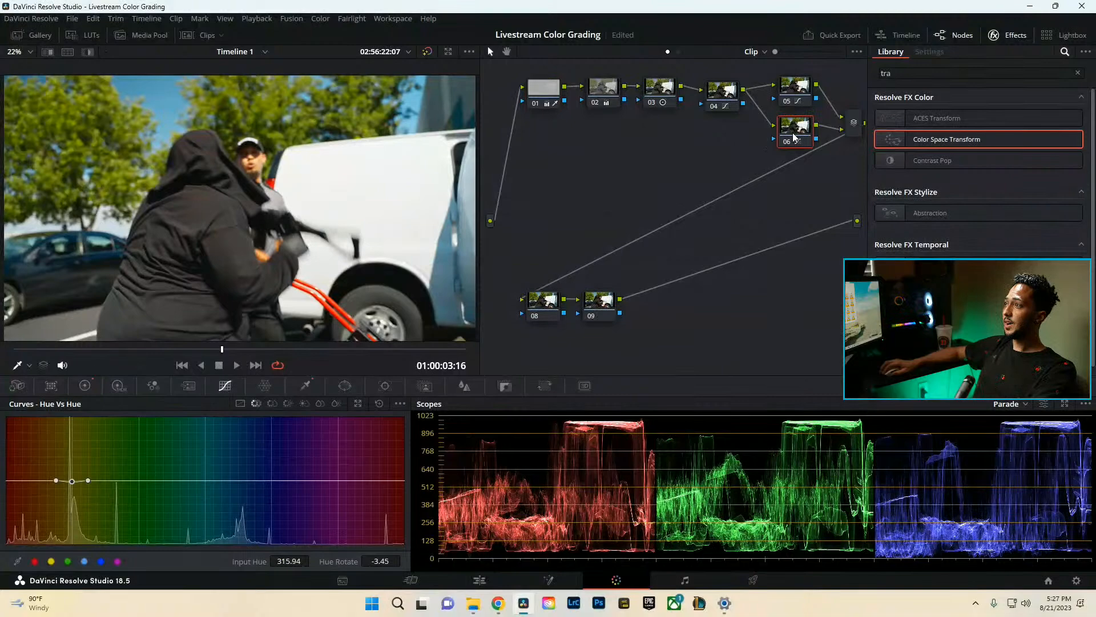
click(273, 404)
click(289, 403)
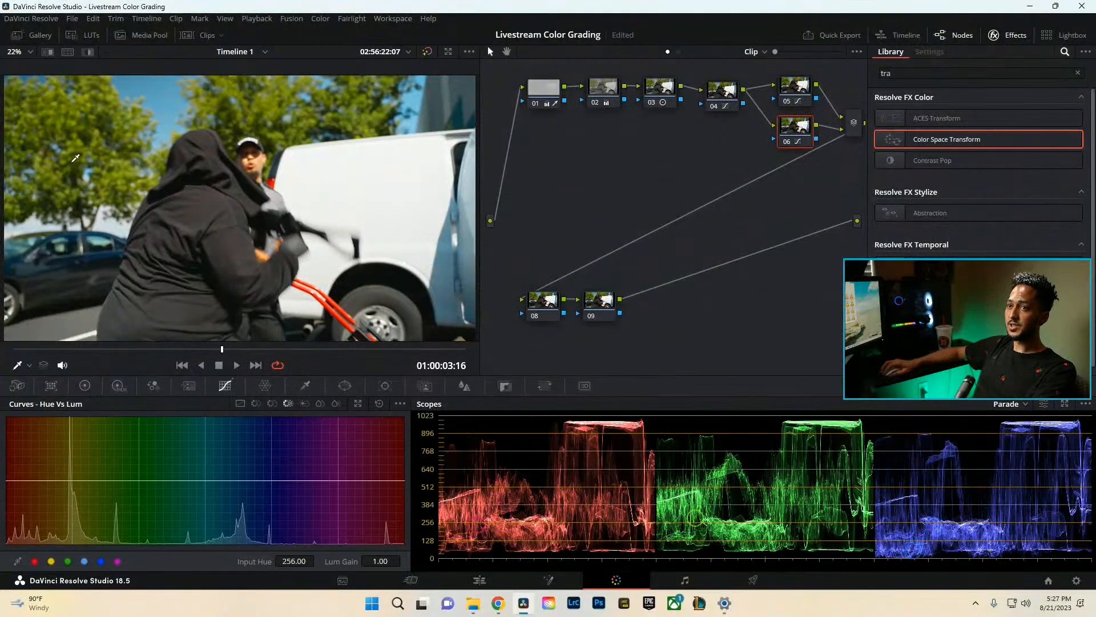
click(45, 170)
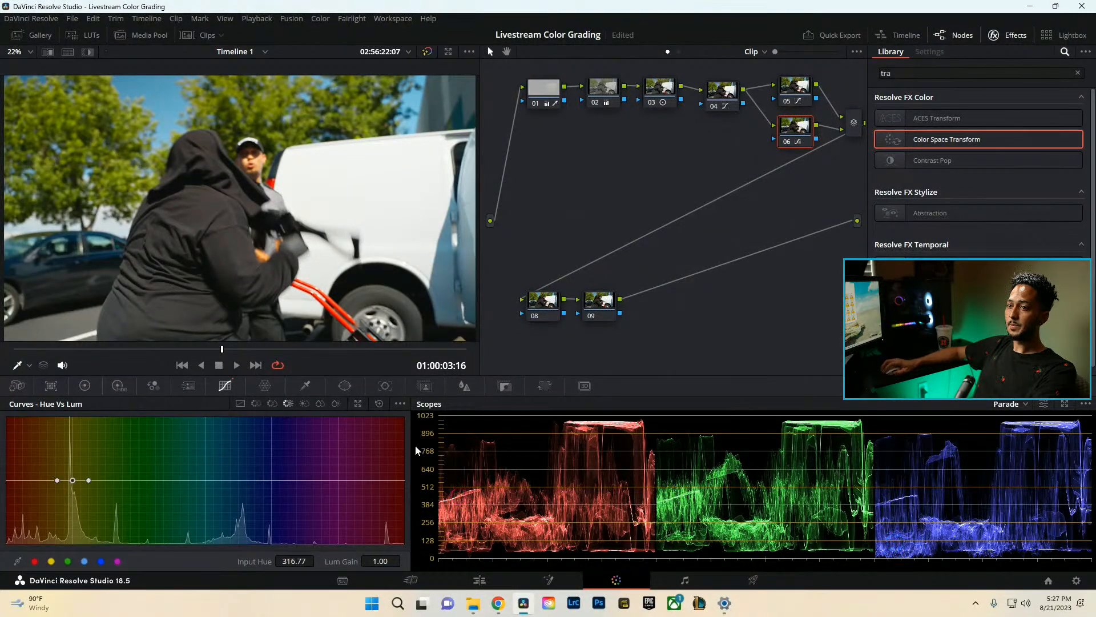
mouse_move(386, 561)
mouse_down()
mouse_move(415, 560)
mouse_move(373, 561)
mouse_move(386, 561)
mouse_up()
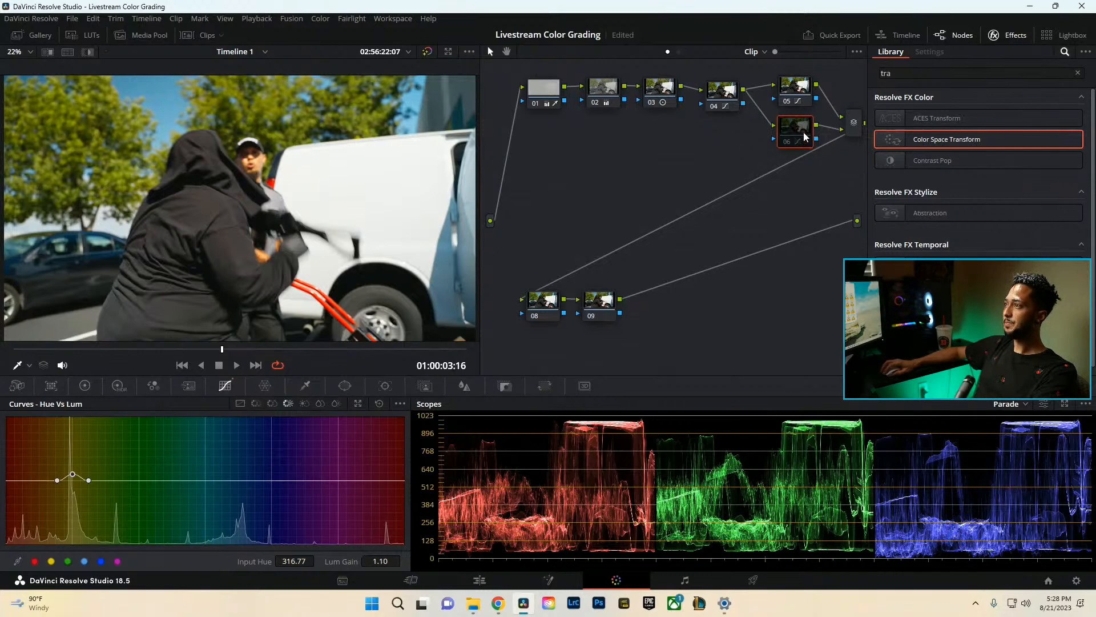
Move the playhead to the masked-figure shot at 01:00:02:01 and shift node 09 slightly away from node 08.
click(544, 304)
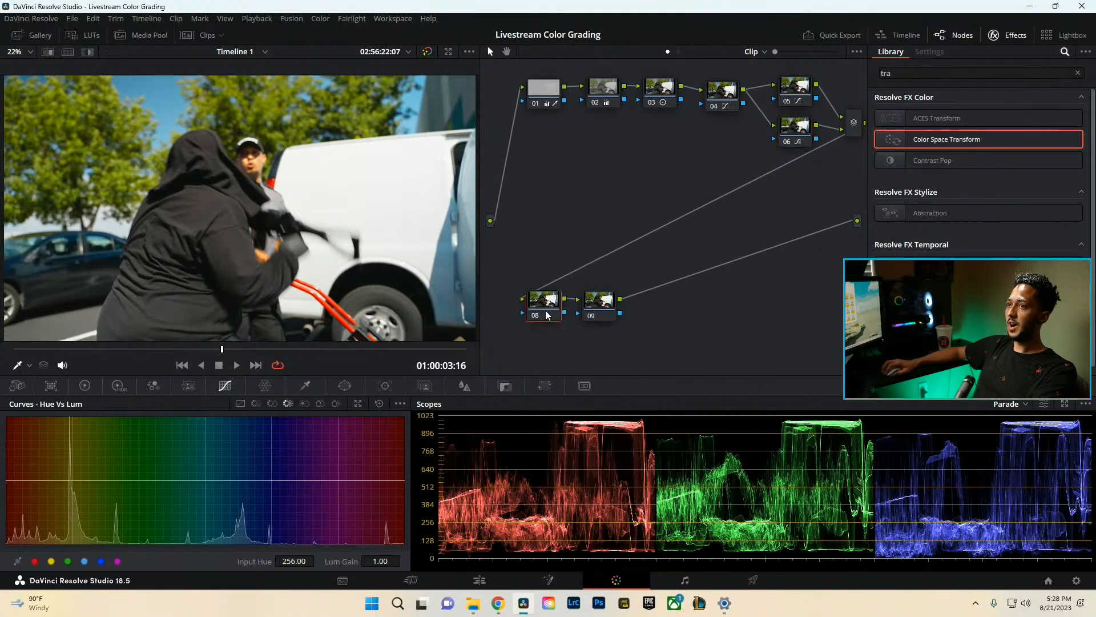
drag(149, 351, 130, 351)
scroll(370, 236, down, 2)
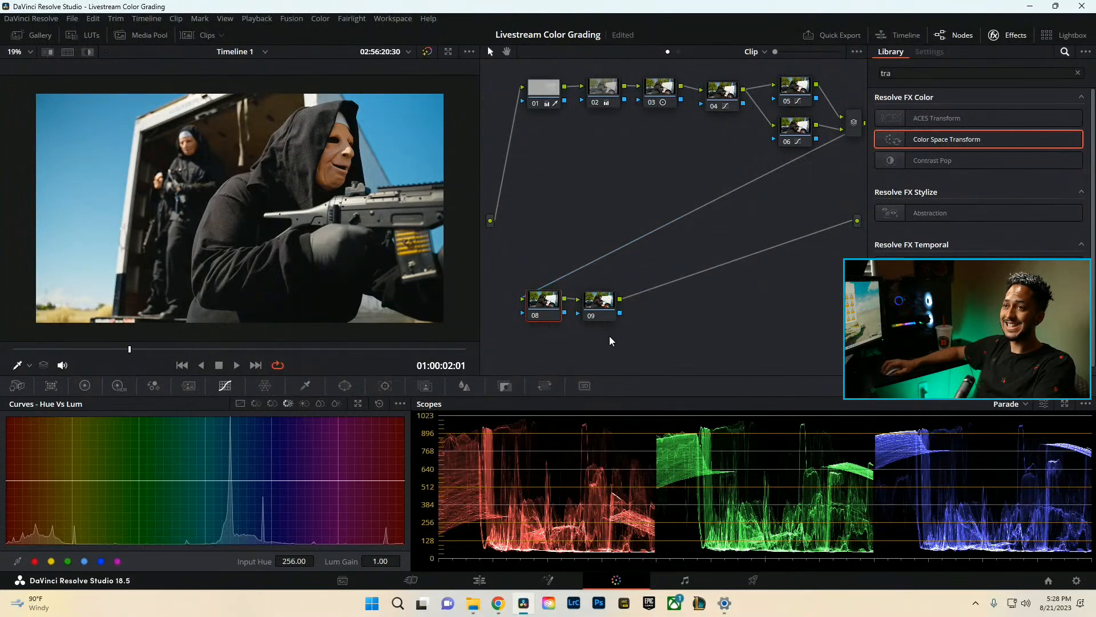
drag(628, 344, 526, 289)
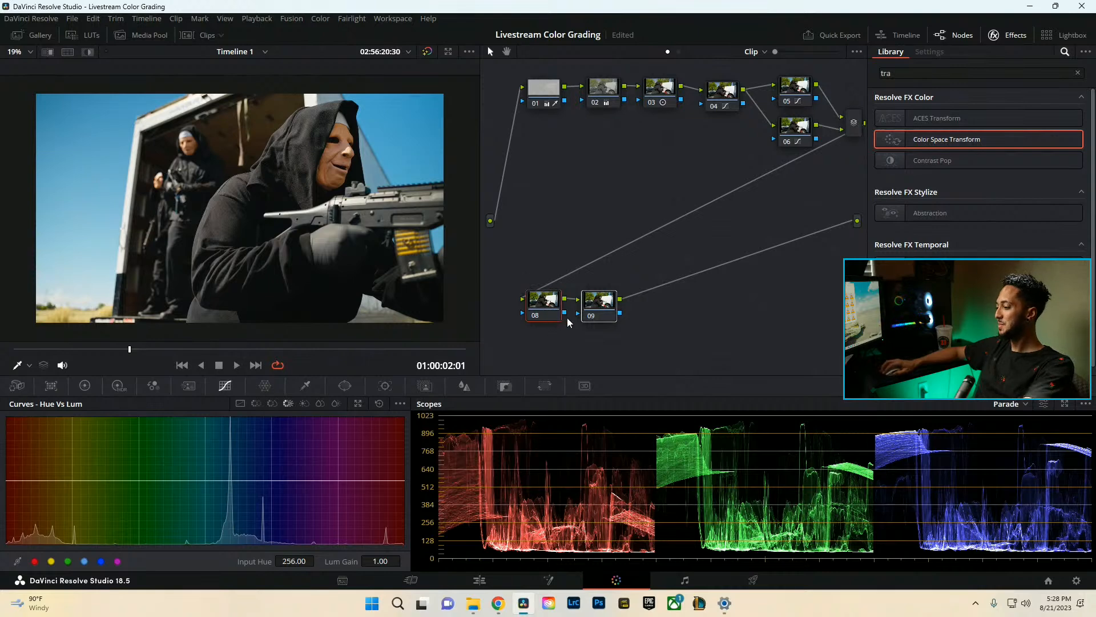
drag(603, 311, 606, 311)
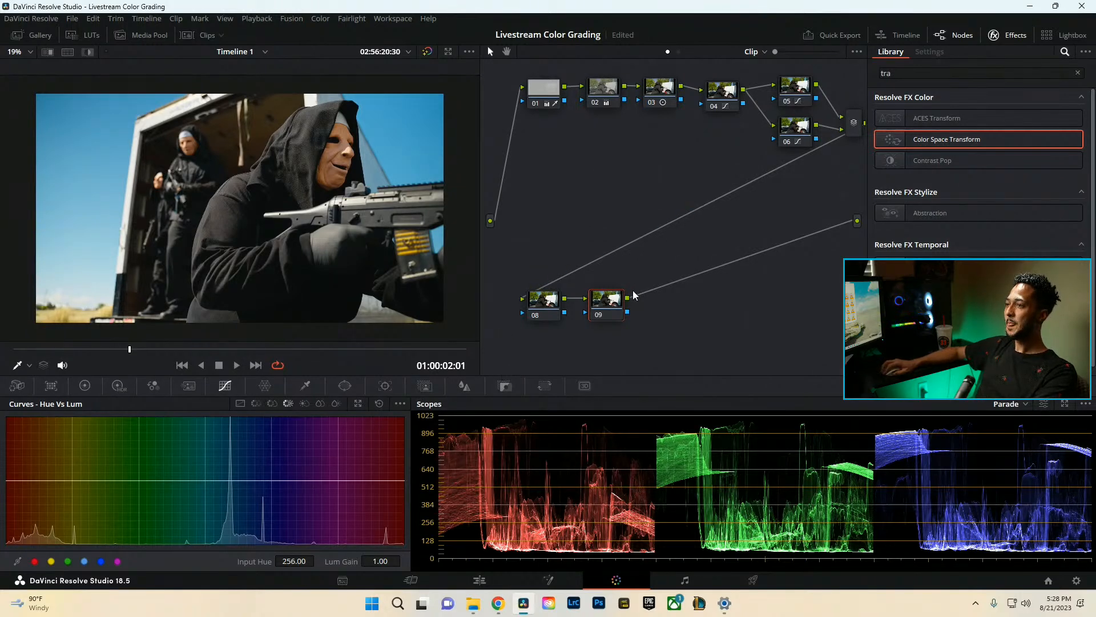
Search the effects library for "glo" and apply the Glow effect to node 08.
click(535, 309)
double_click(940, 74)
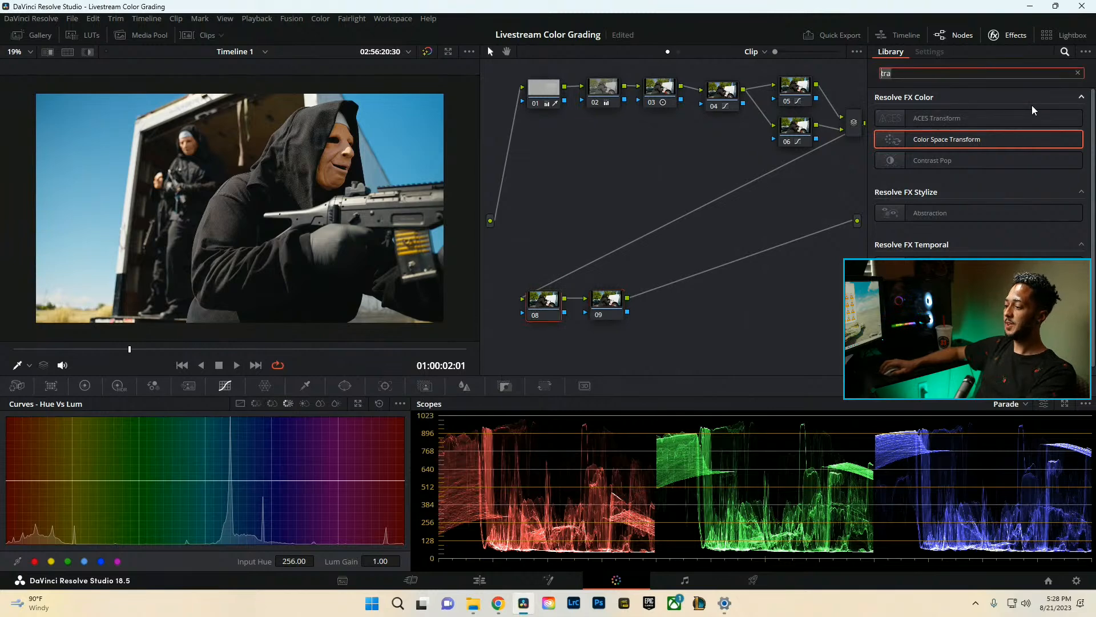
key(BackSpace)
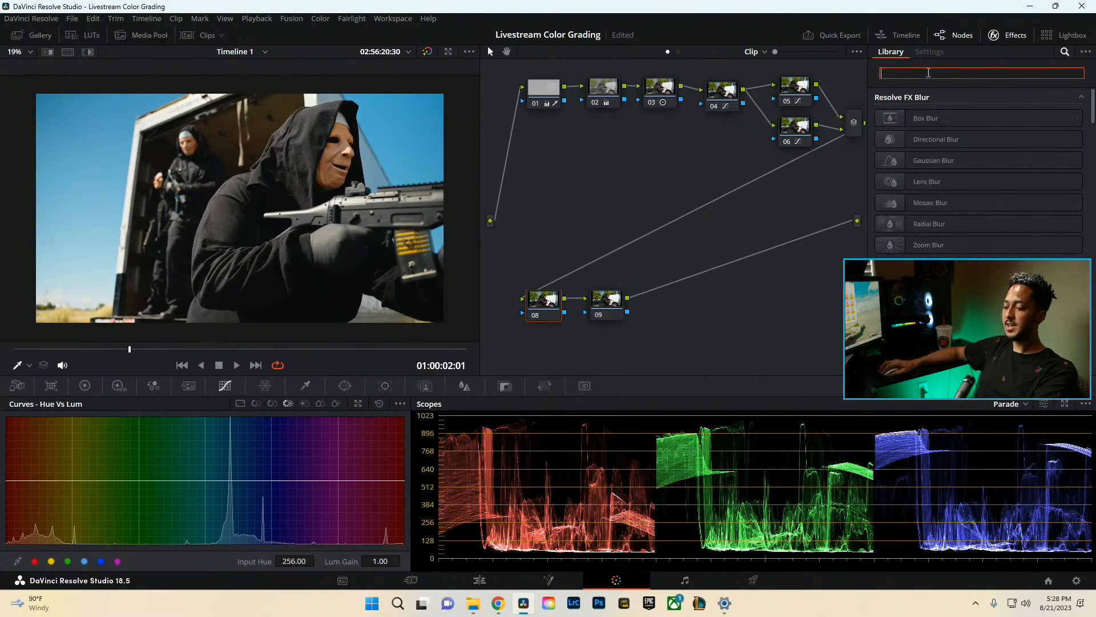
text(glo)
drag(921, 118, 550, 303)
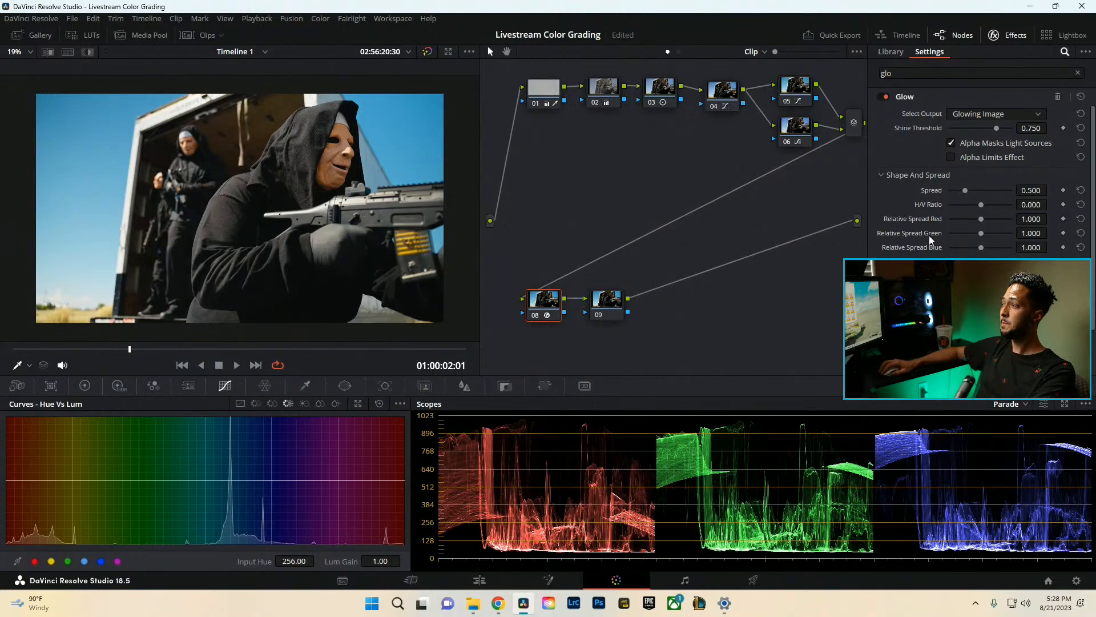
Set the Shine Threshold of the glow on node 08 to 0.458 and check the image full screen.
drag(990, 127, 979, 129)
key(ctrl+f)
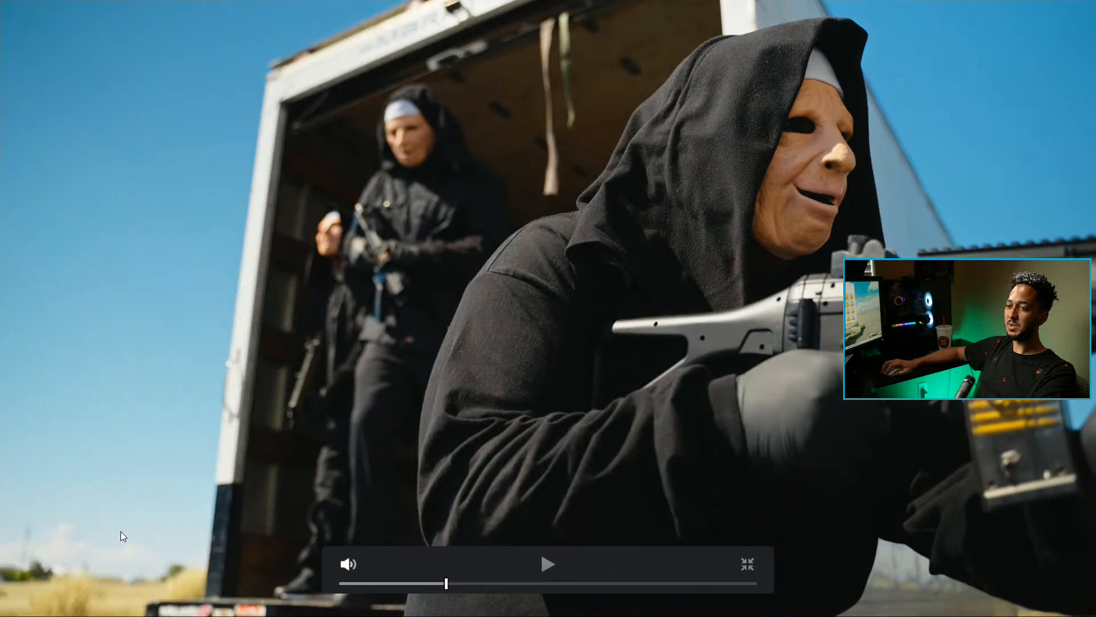
key(ctrl+f)
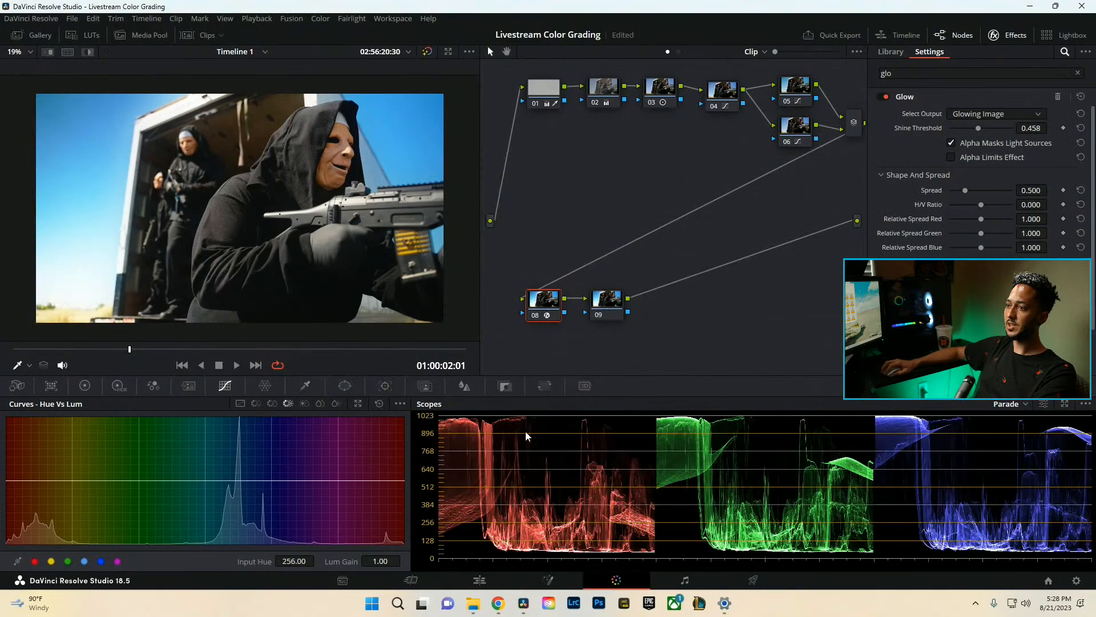
Compare the image and the parade scopes with the glow node 08 disabled and enabled.
key(ctrl+d)
key(ctrl+d)
key(ctrl+d)
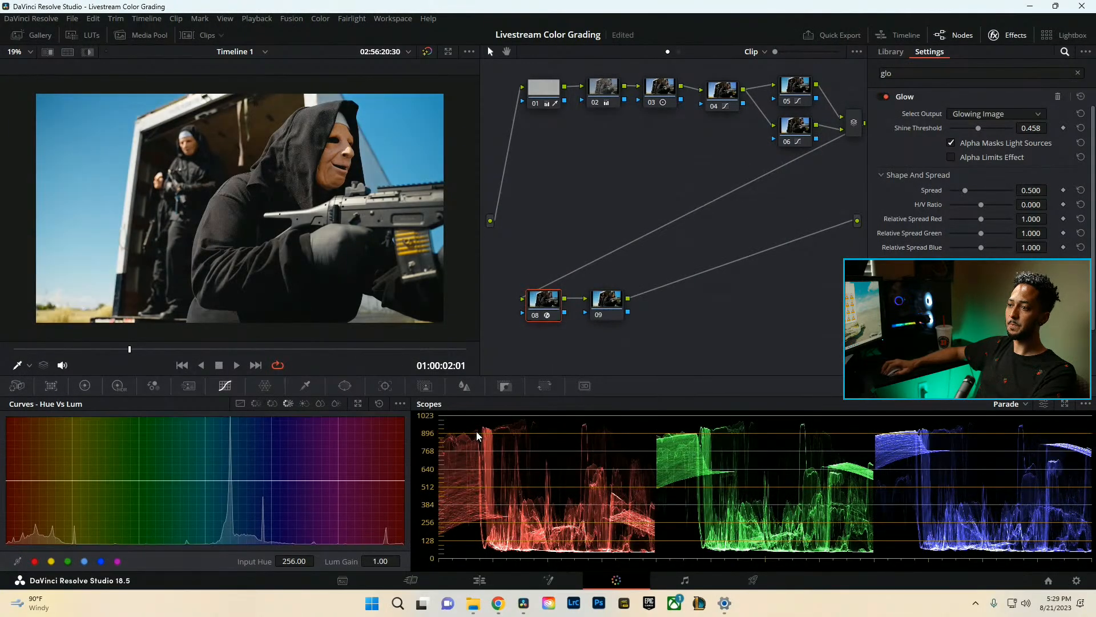
key(ctrl+d)
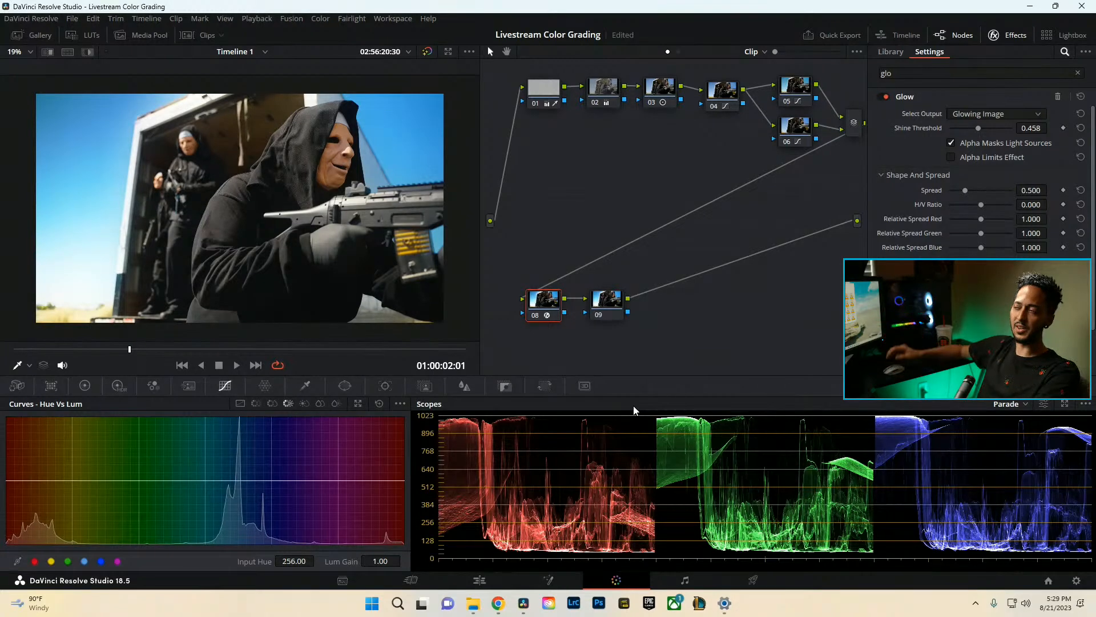
key(ctrl+d)
key(ctrl+d)
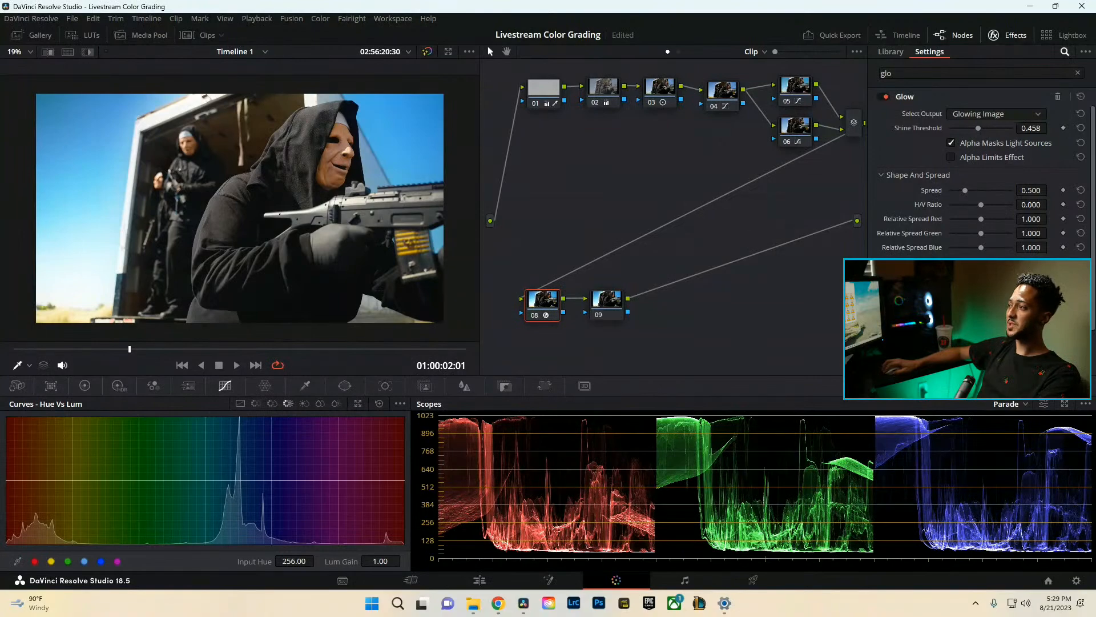
Set the composite type of the Glow effect on node 08 to Softlight and review its other settings.
click(996, 354)
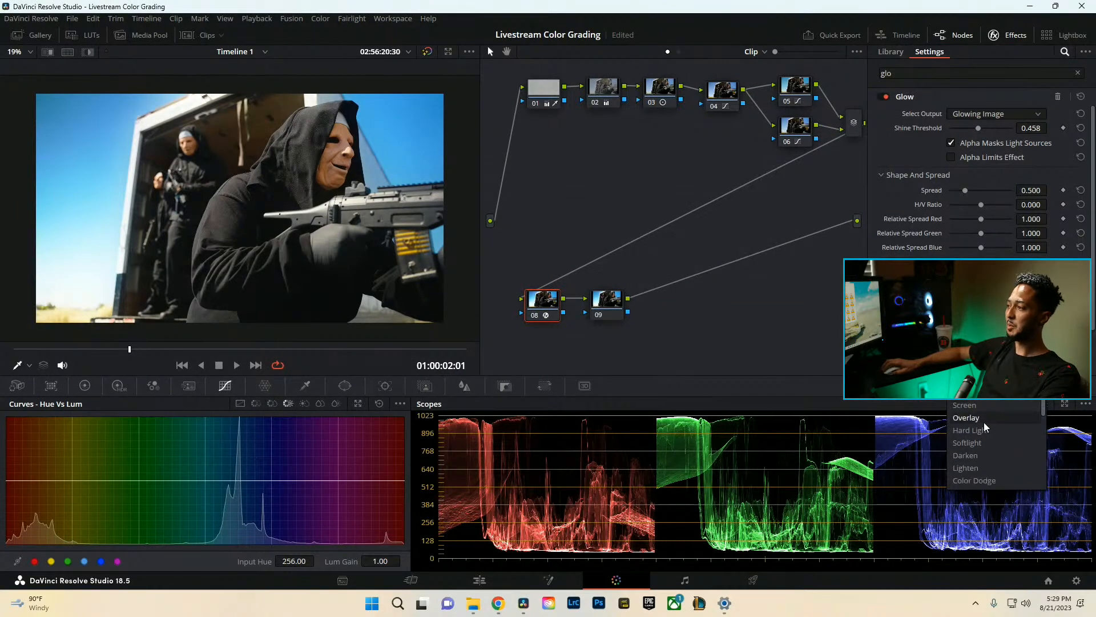
click(978, 442)
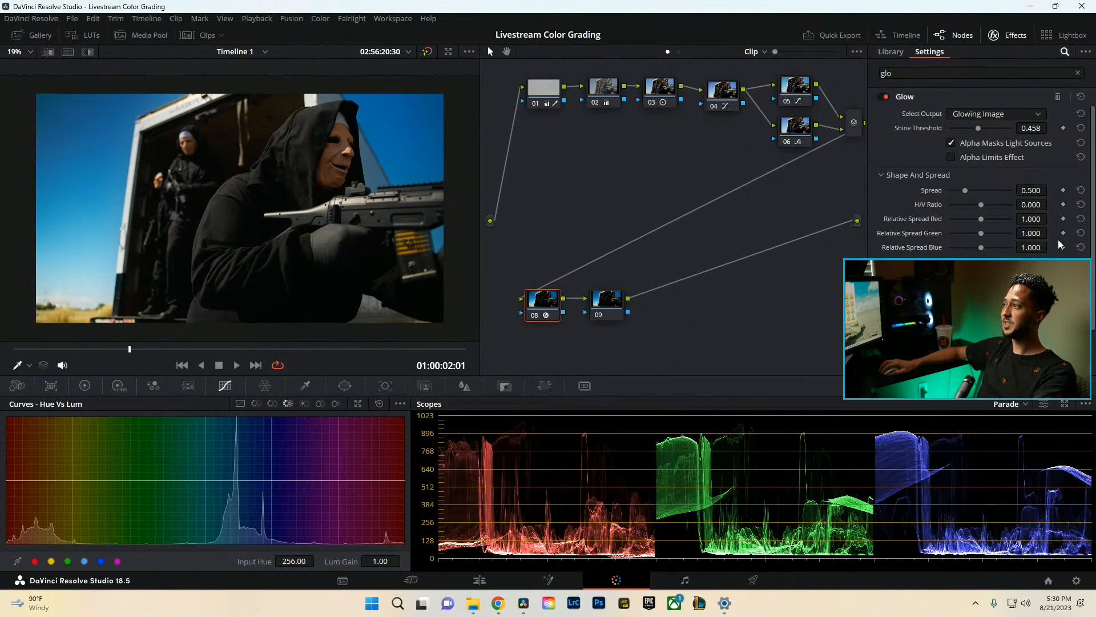
scroll(1059, 244, down, 2)
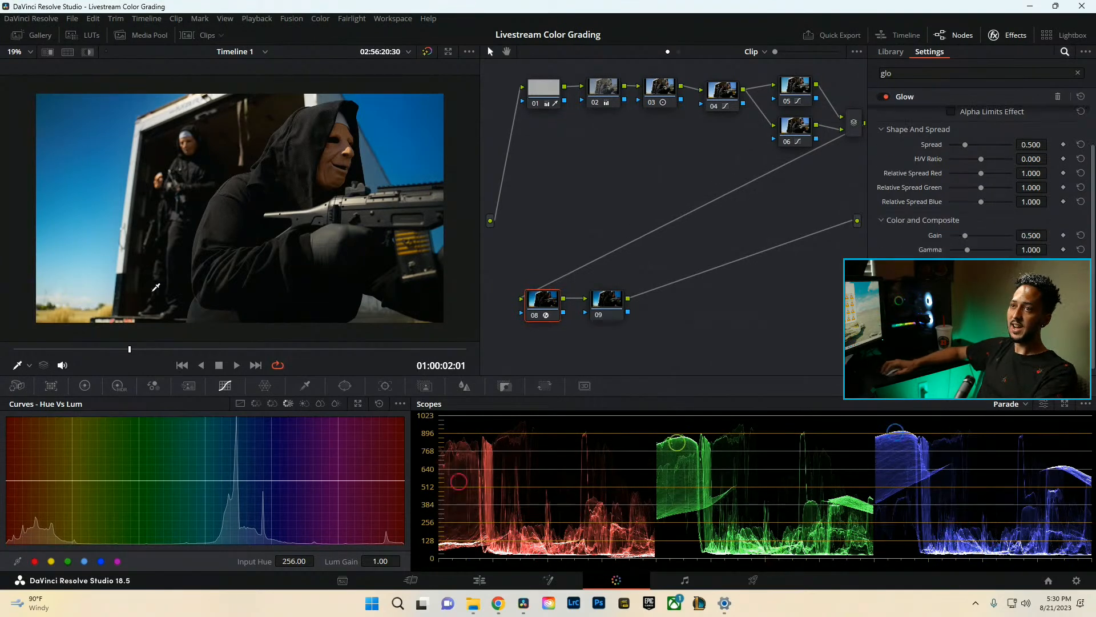
scroll(982, 177, up, 2)
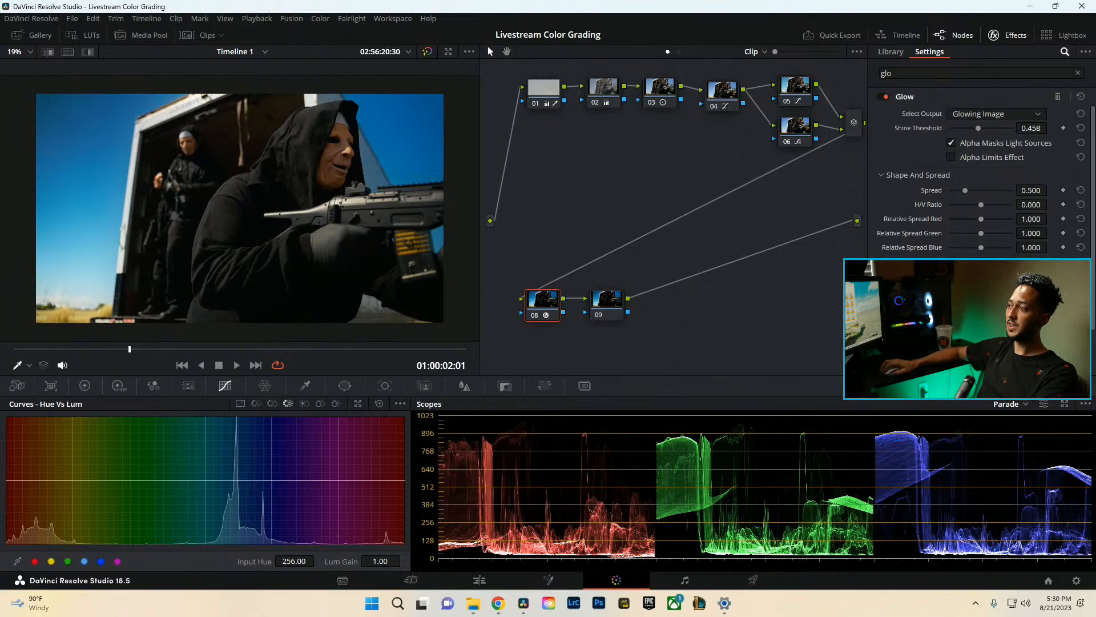
Try other composite types for the Glow effect on node 08.
click(996, 351)
scroll(997, 388, up, 1)
scroll(996, 388, down, 1)
scroll(997, 388, down, 3)
scroll(996, 389, up, 3)
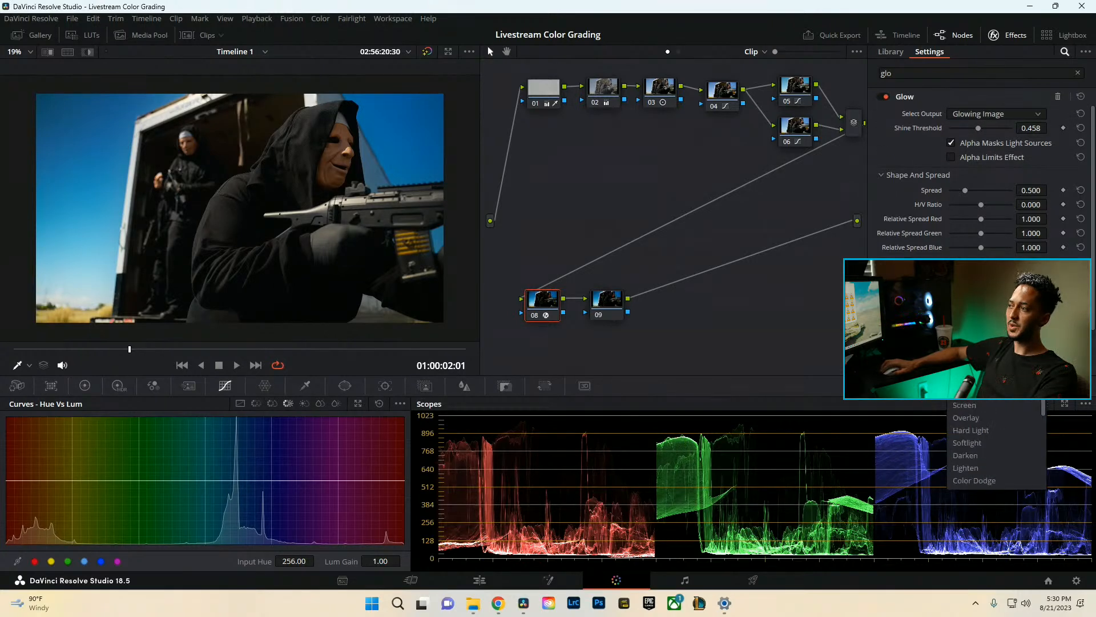
click(996, 365)
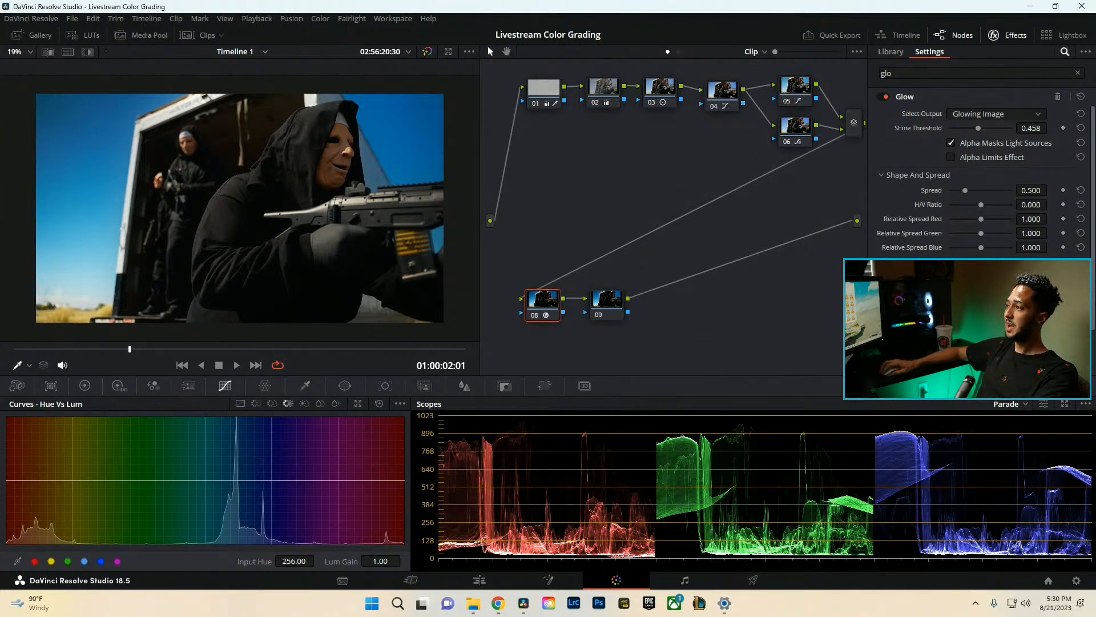
click(990, 345)
click(971, 393)
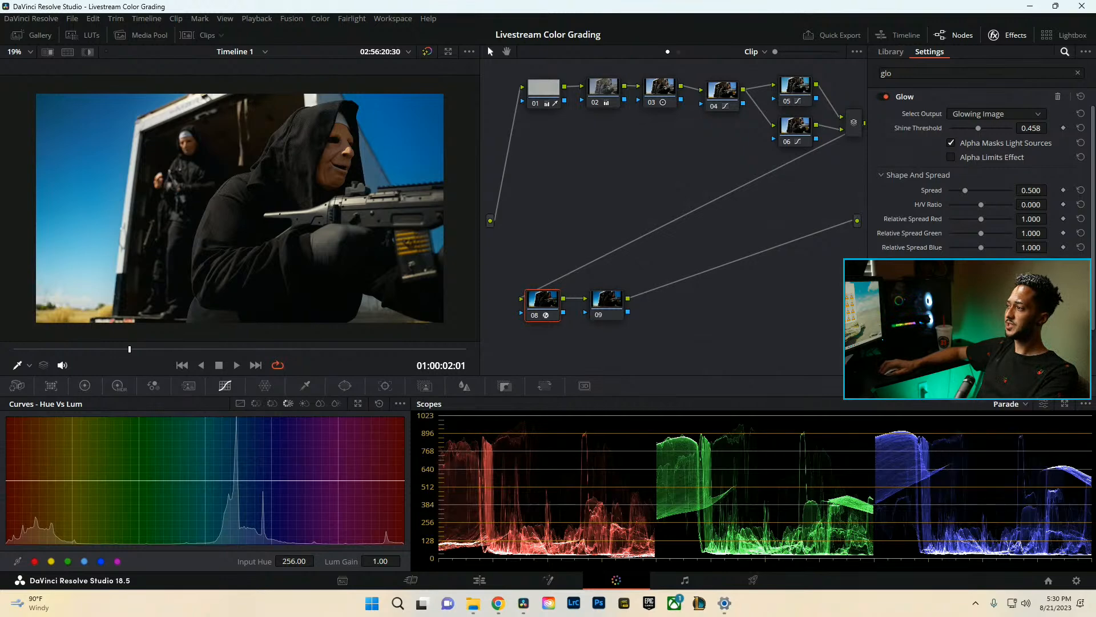
click(991, 345)
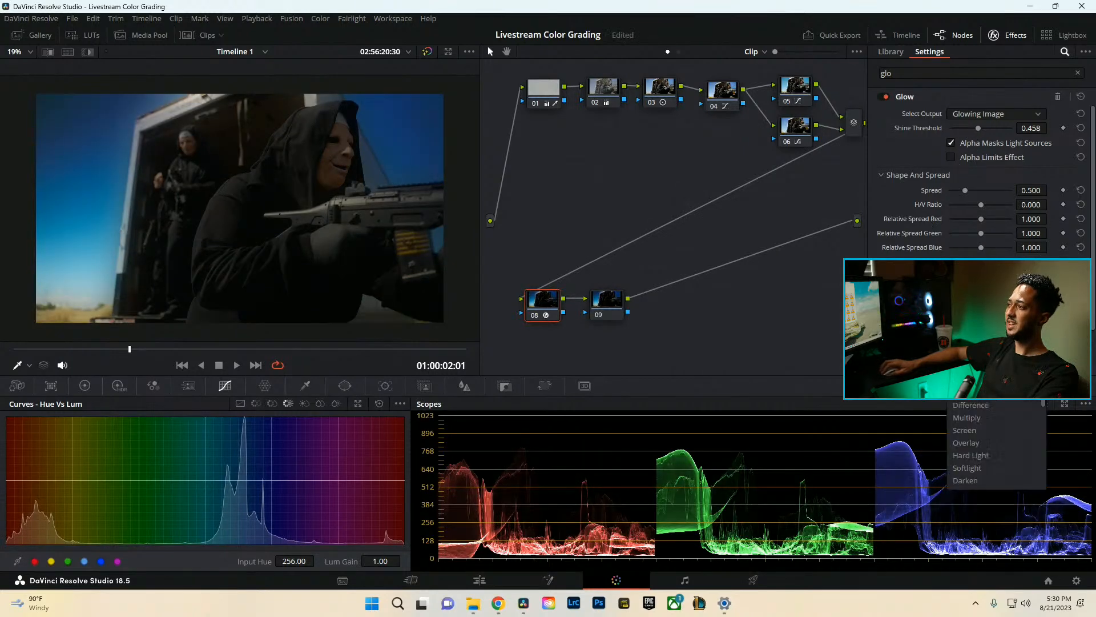
click(984, 424)
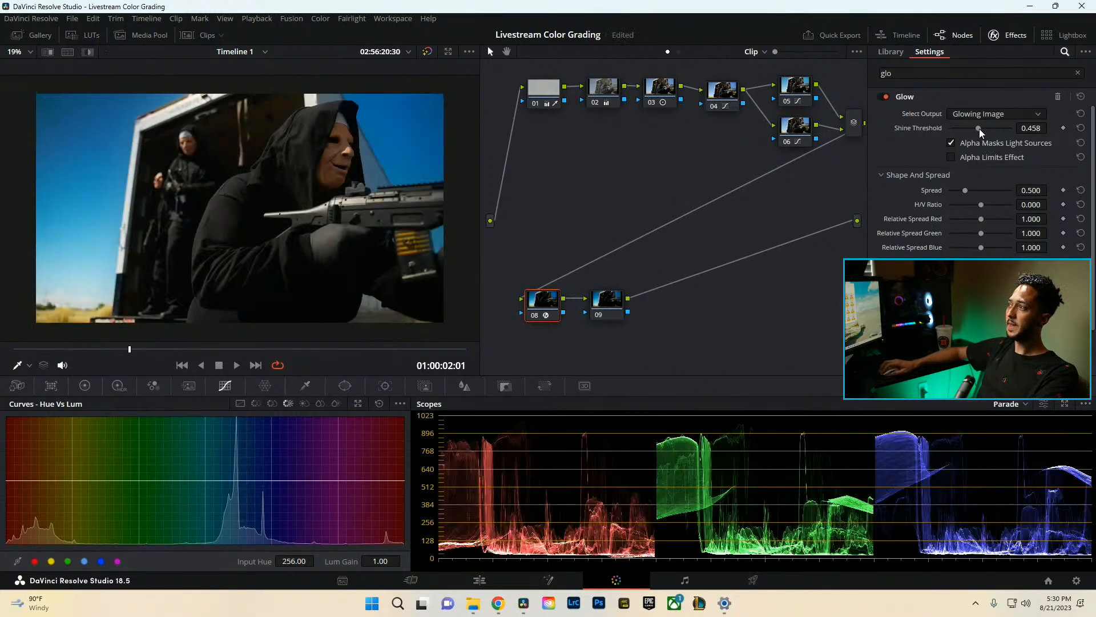
Set the glow's Shine Threshold to 0.000 and space node 09 further from node 08.
drag(978, 128, 947, 129)
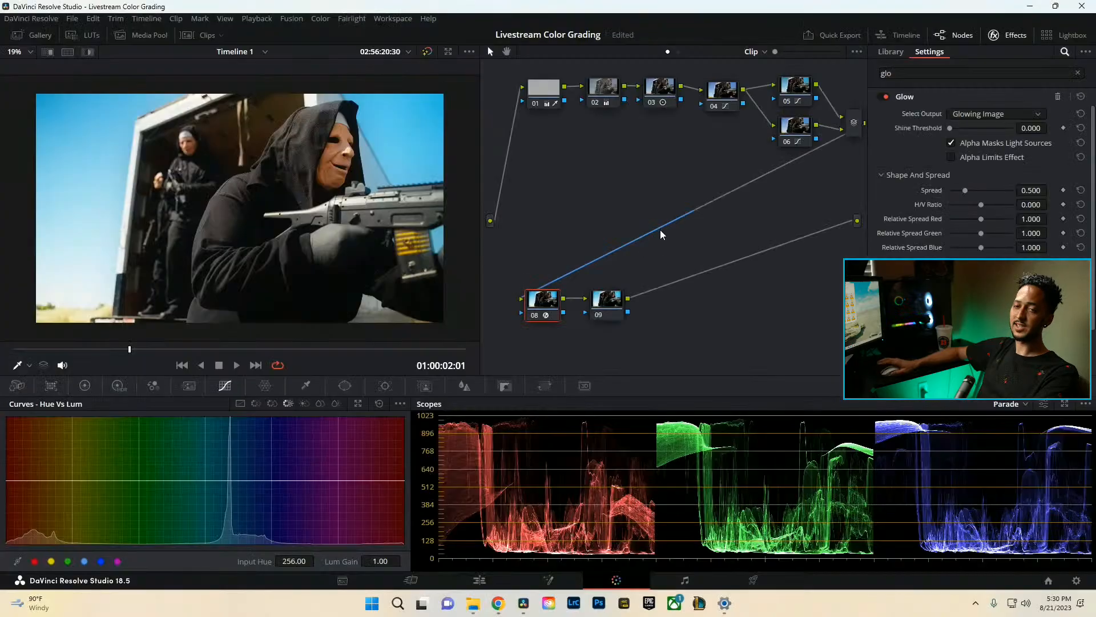
scroll(979, 171, down, 2)
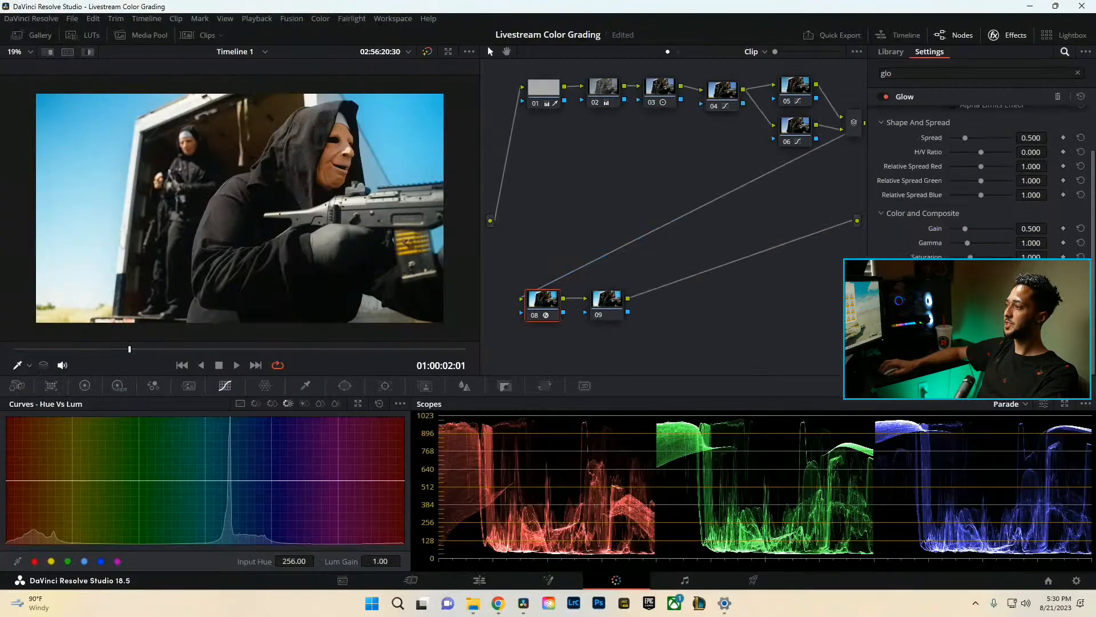
scroll(979, 171, down, 1)
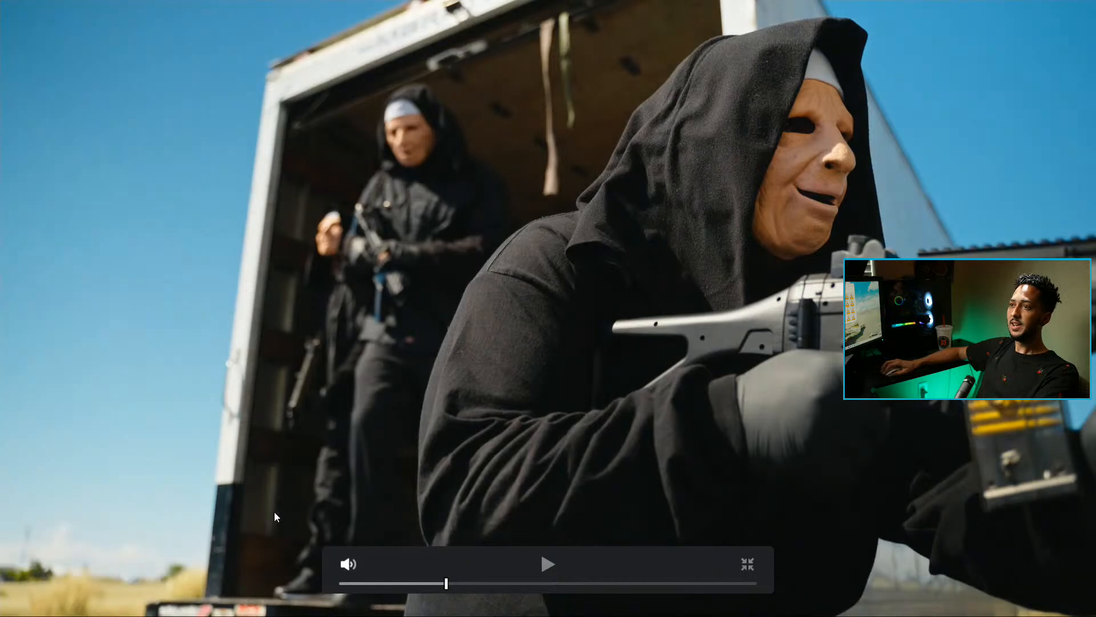
key(Escape)
drag(616, 310, 618, 312)
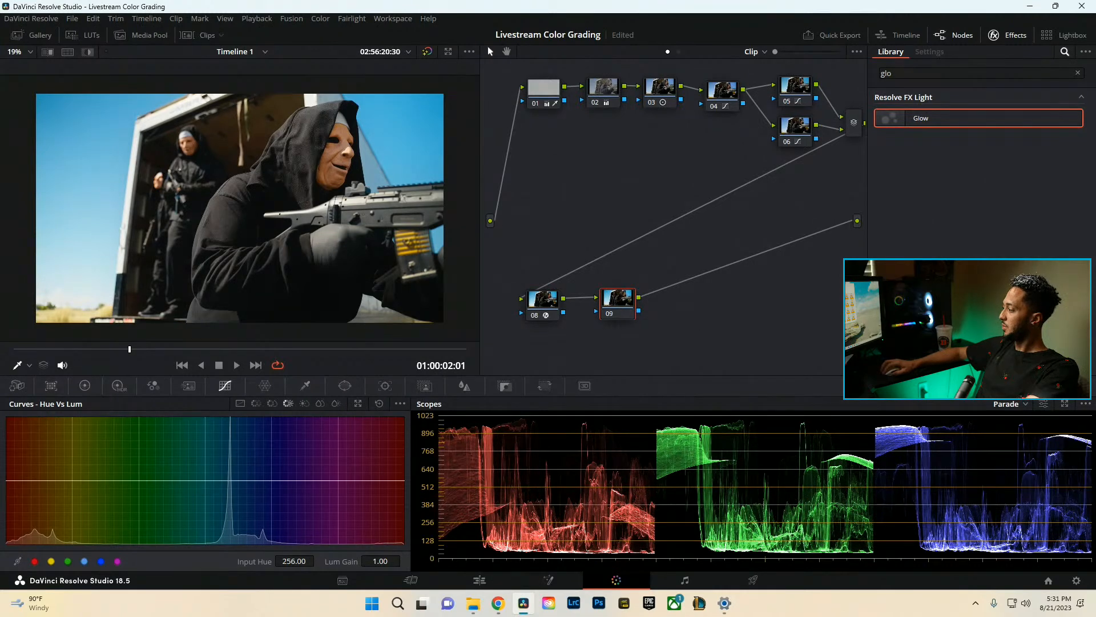
Switch to Chrome and open the green-background cooler photo in the G Fuel Finished Edits gallery.
key(alt+Tab)
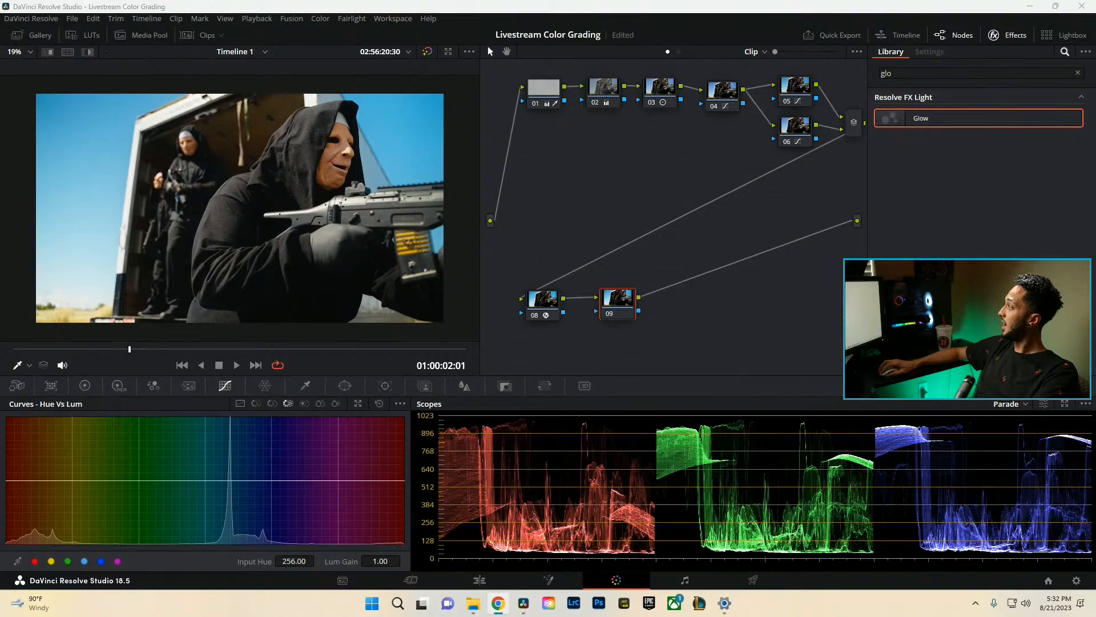
drag(0, 213, 559, 1)
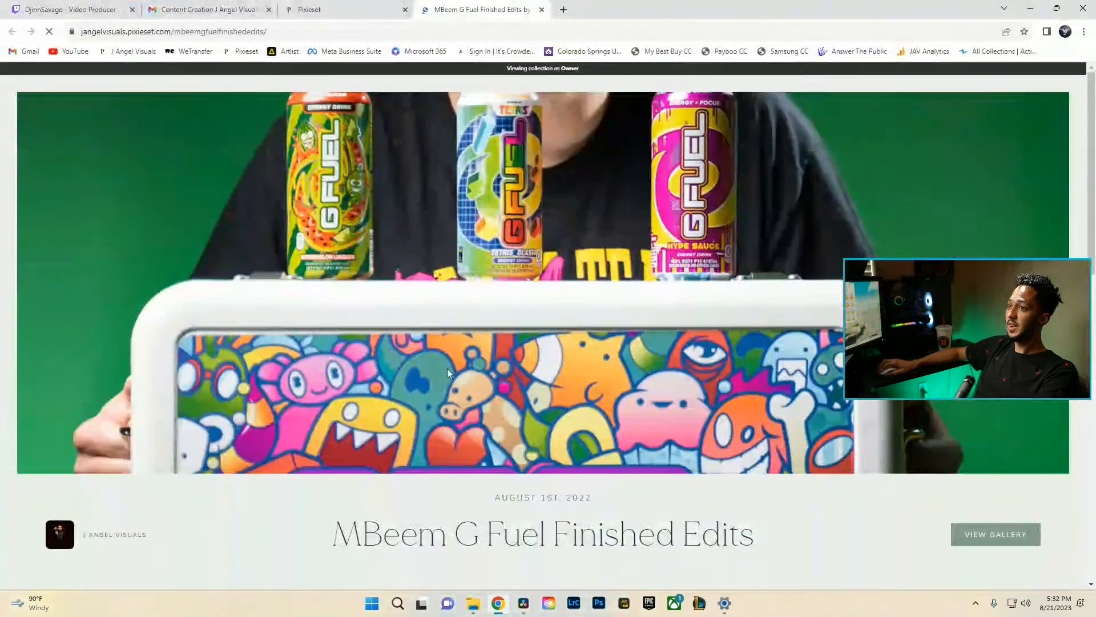
scroll(514, 387, down, 8)
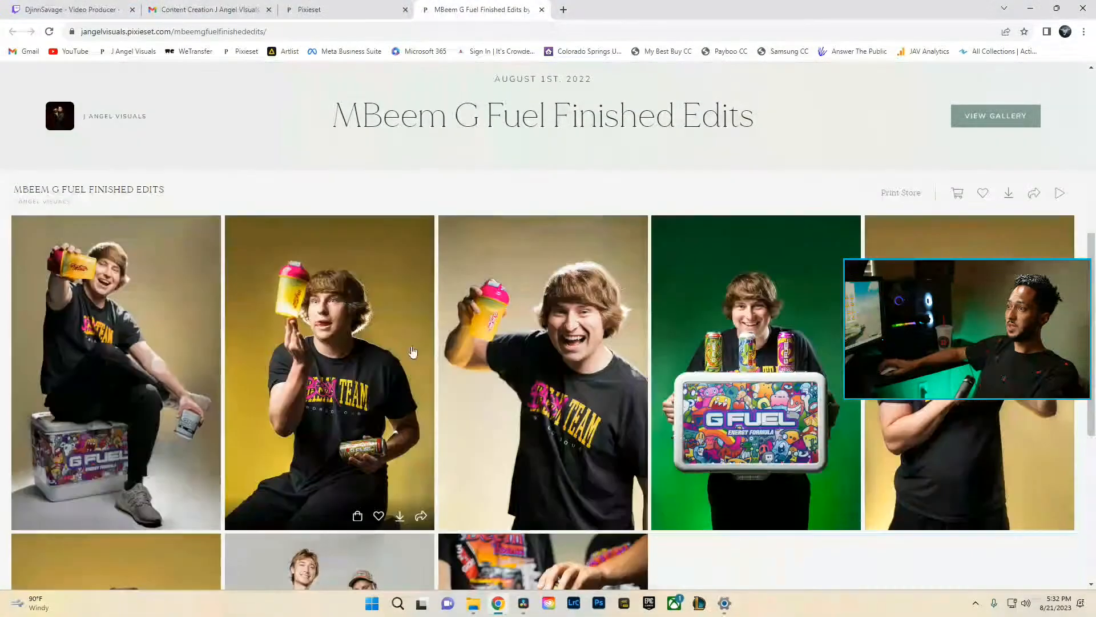
scroll(413, 354, down, 2)
click(692, 306)
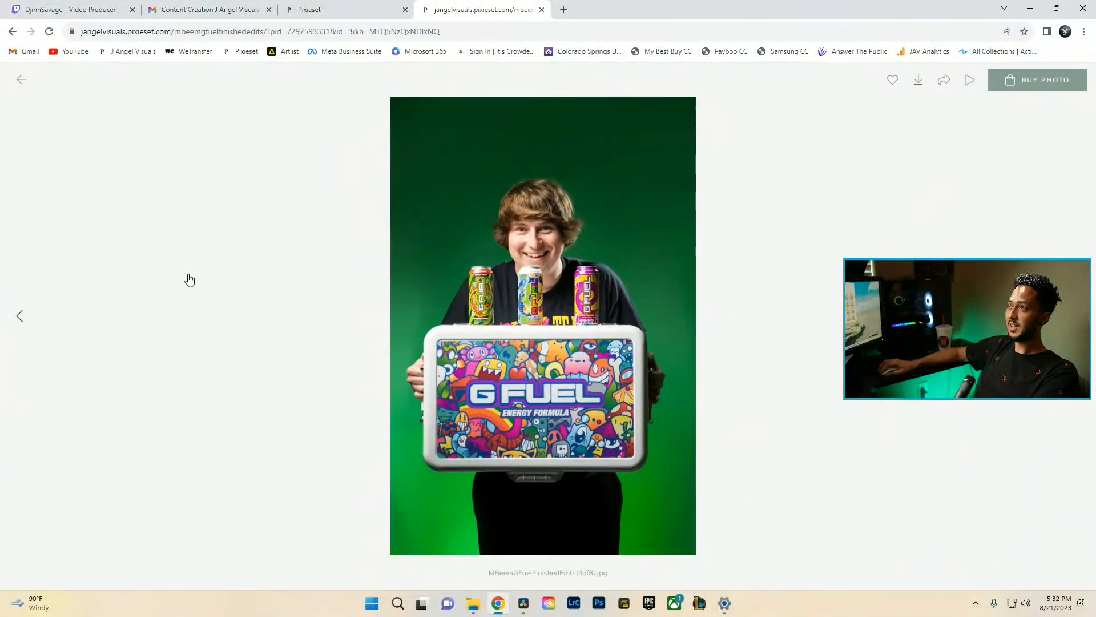
Leaf through the gallery's other portrait photos to examine their backgrounds and lighting.
click(21, 317)
click(22, 320)
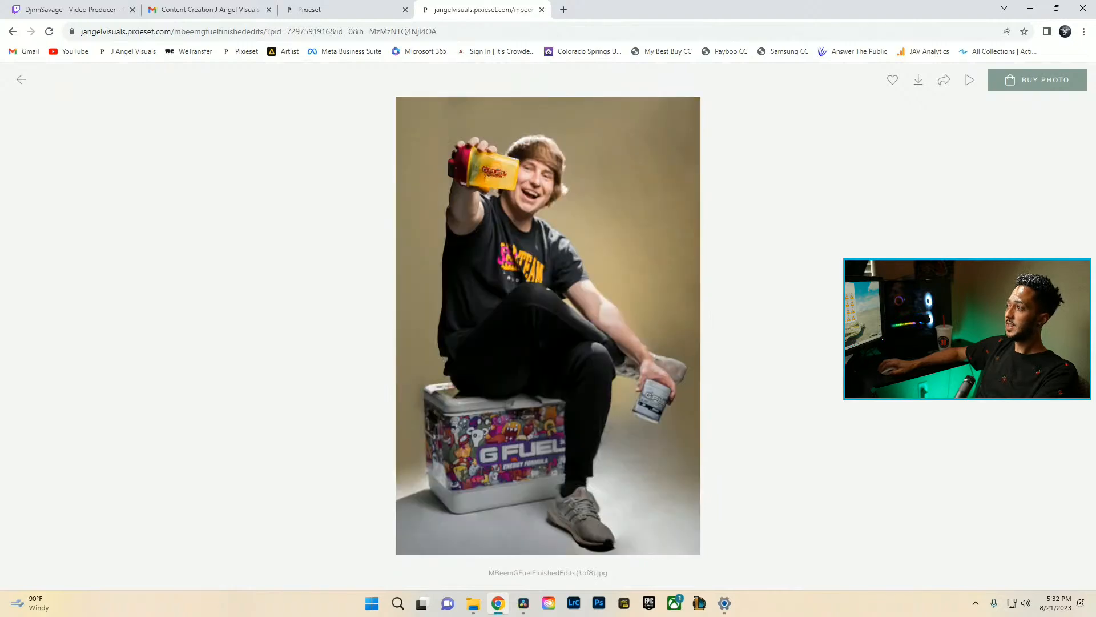
key(Right)
key(Right)
key(Right)
key(Right)
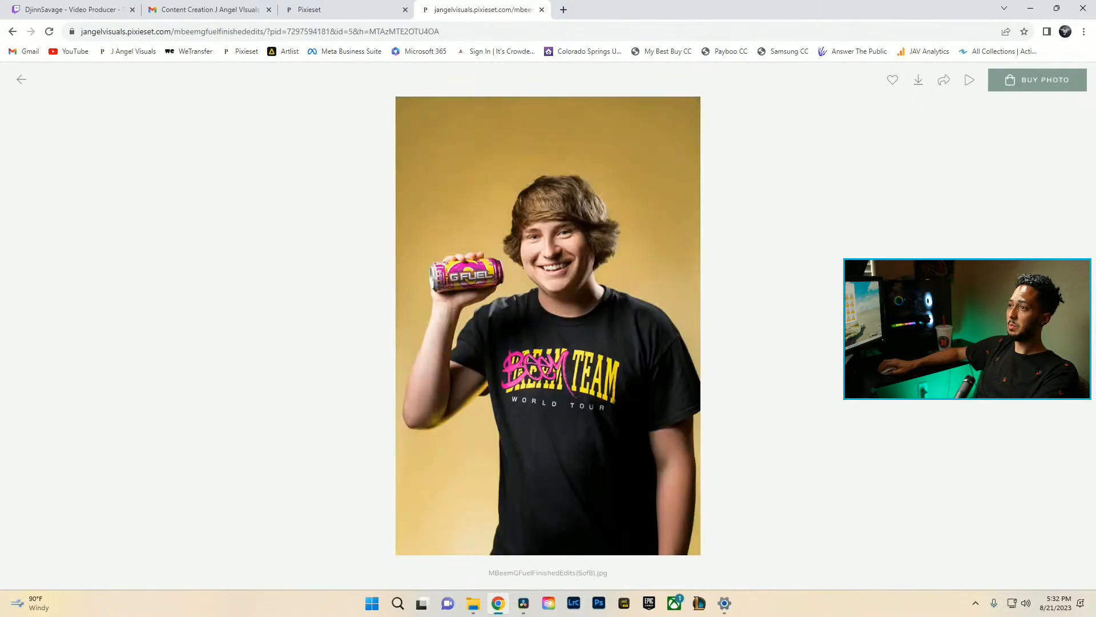
Compare the yellow-background G Fuel portraits with the group can photo in the gallery.
key(Right)
key(Right)
key(Right)
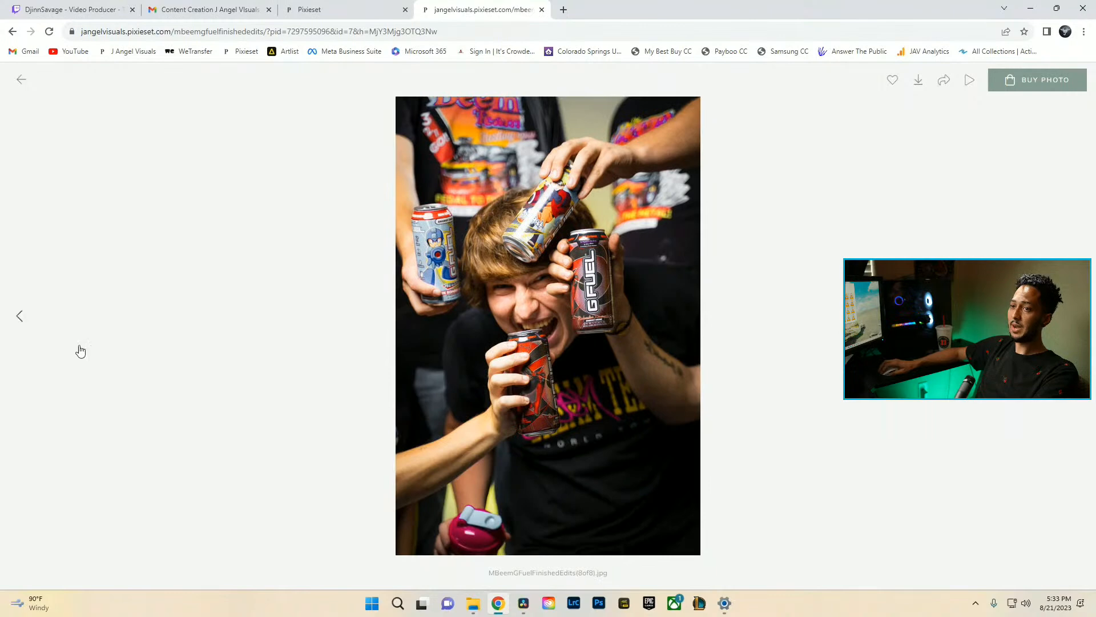
click(20, 318)
click(20, 319)
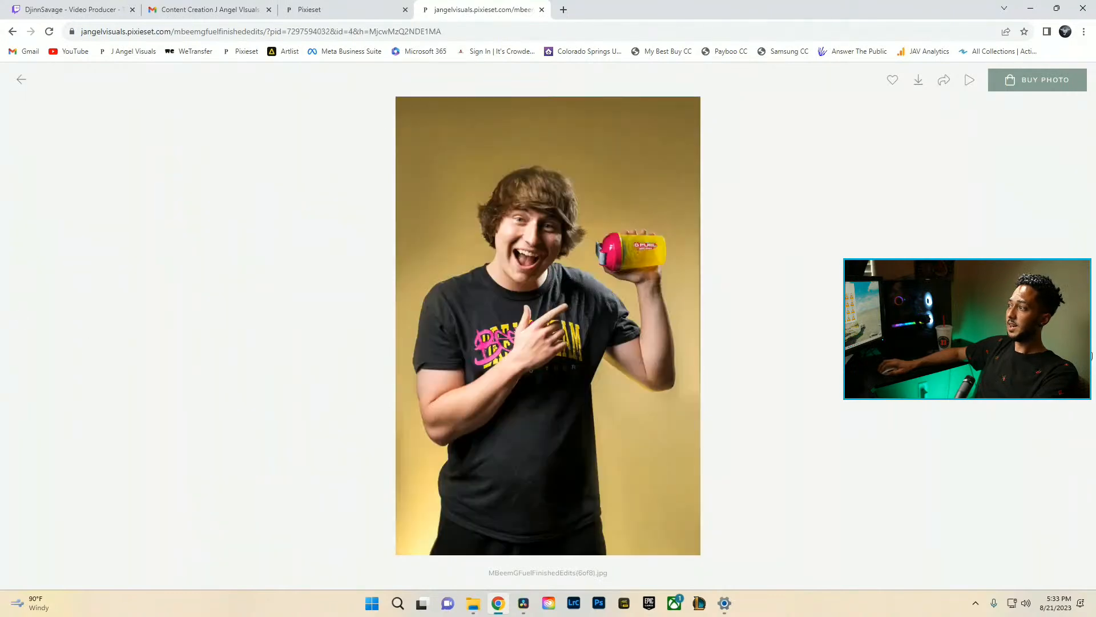
click(20, 317)
key(Right)
click(19, 319)
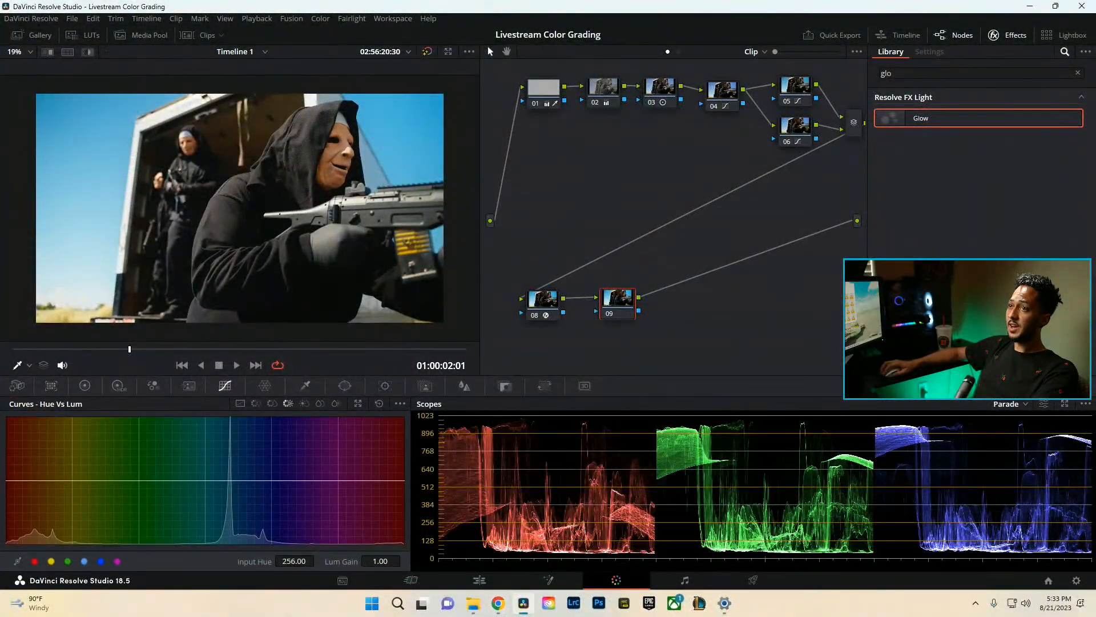
Switch back to DaVinci Resolve, search the effects library for "hal" and apply the Halation effect to node 09.
drag(620, 299, 621, 300)
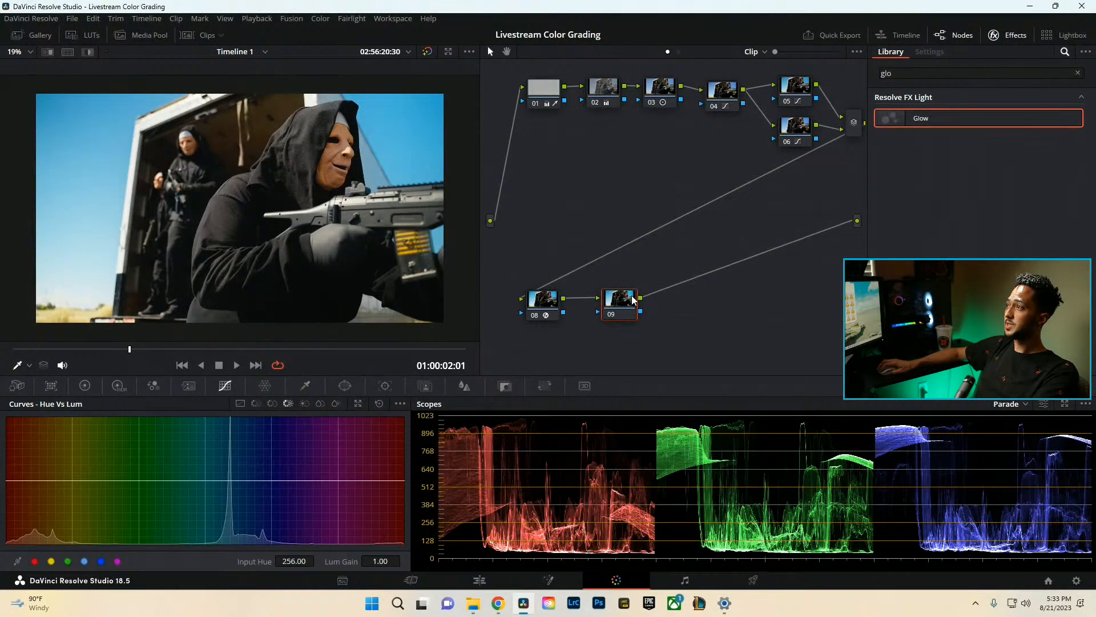
double_click(913, 73)
text(ha)
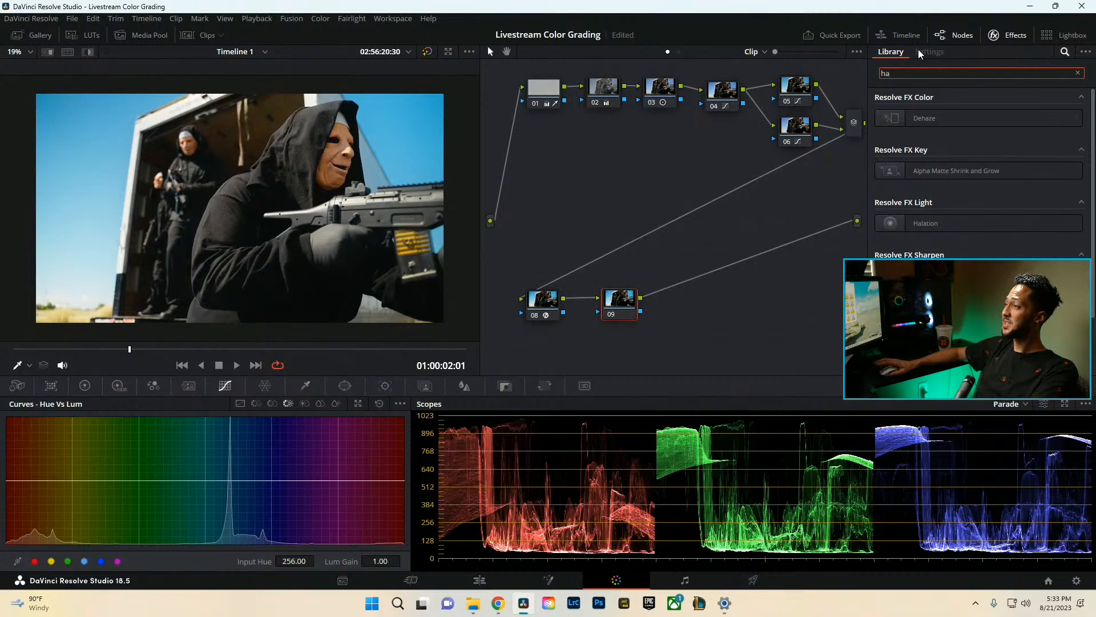
drag(913, 73, 797, 70)
text(hal)
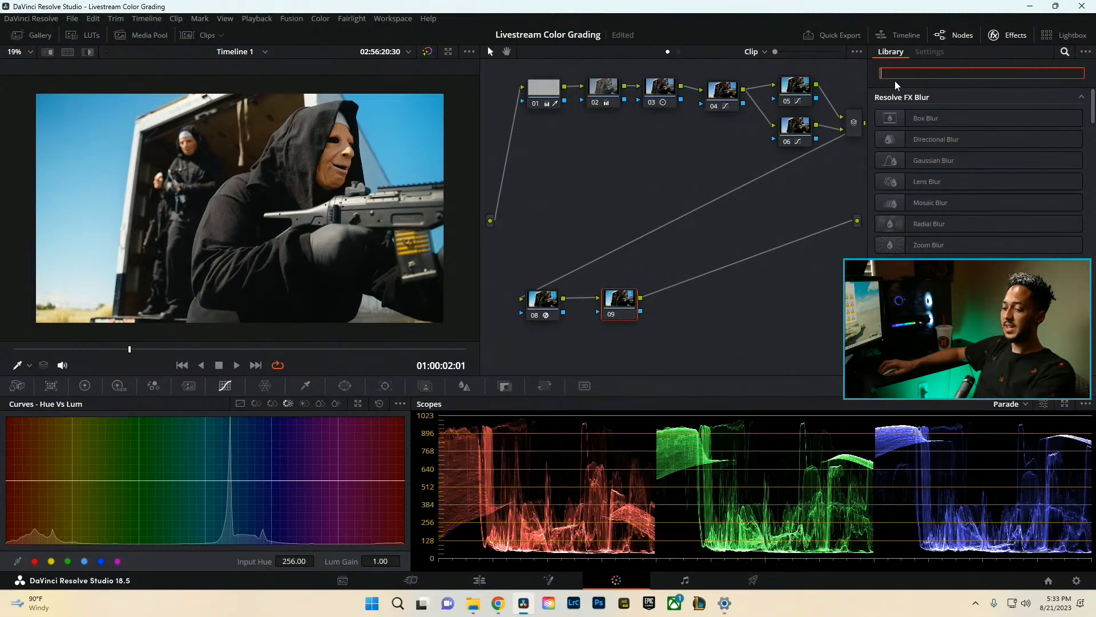
click(934, 116)
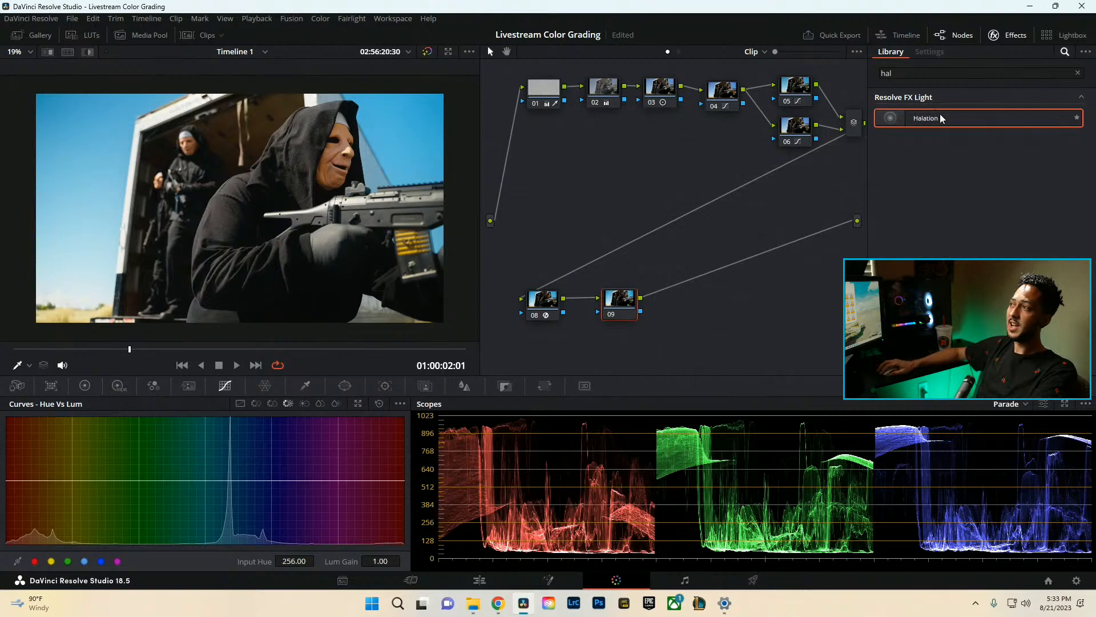
drag(936, 115, 620, 301)
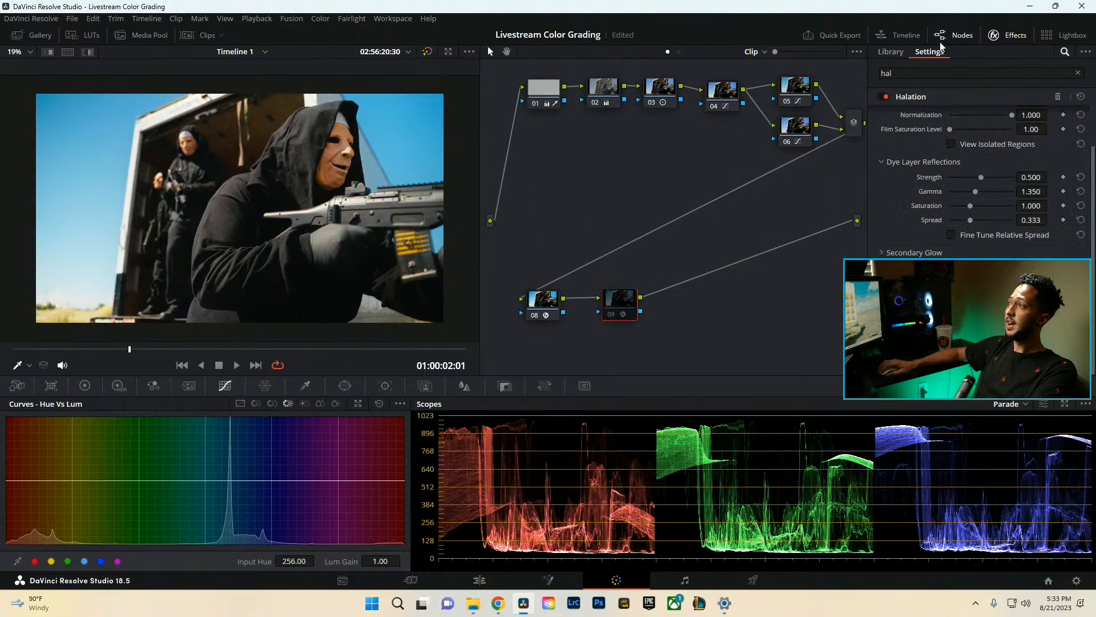
Close the effects library and reposition the node tree with nodes 08 and 09 closer to the upper row.
click(1009, 35)
drag(977, 334, 573, 94)
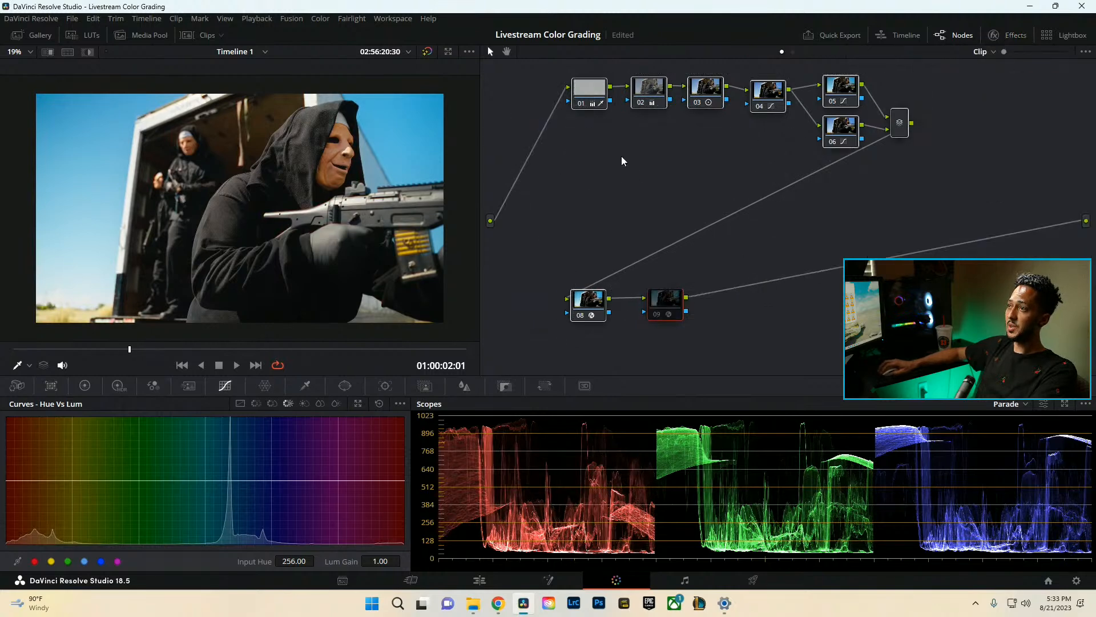
drag(705, 95, 671, 116)
drag(722, 352, 599, 268)
drag(807, 310, 542, 87)
Toggle the whole grade and the Glow and Halation nodes 08 and 09 to compare the shot with and without them.
key(ctrl+d)
key(ctrl+d)
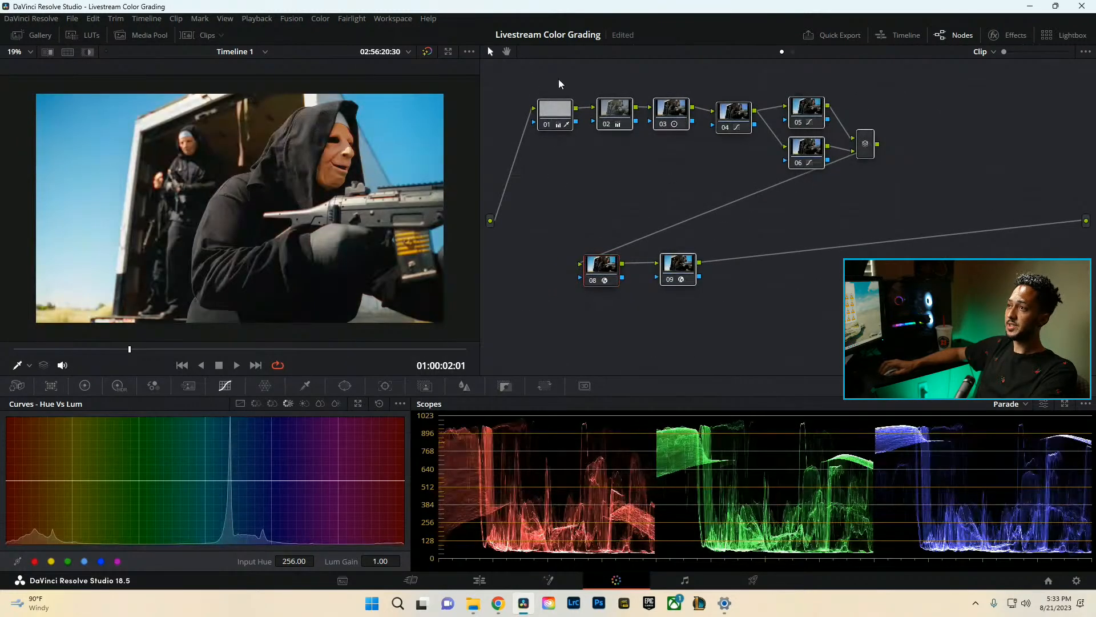
click(686, 307)
ctrl+click(687, 279)
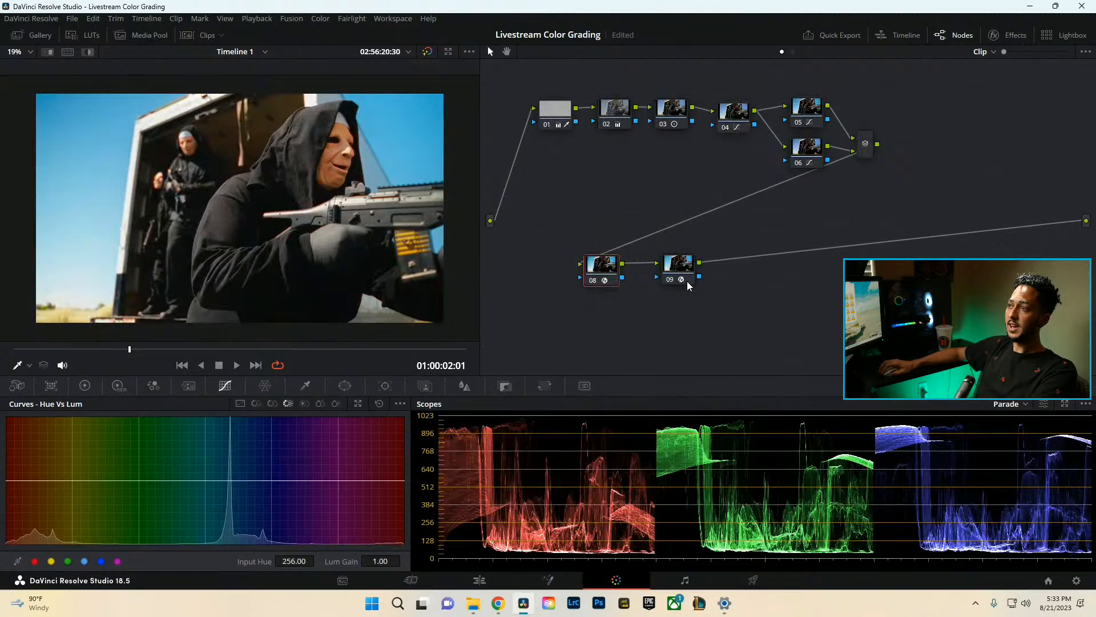
key(ctrl+d)
click(612, 270)
key(ctrl+d)
click(681, 278)
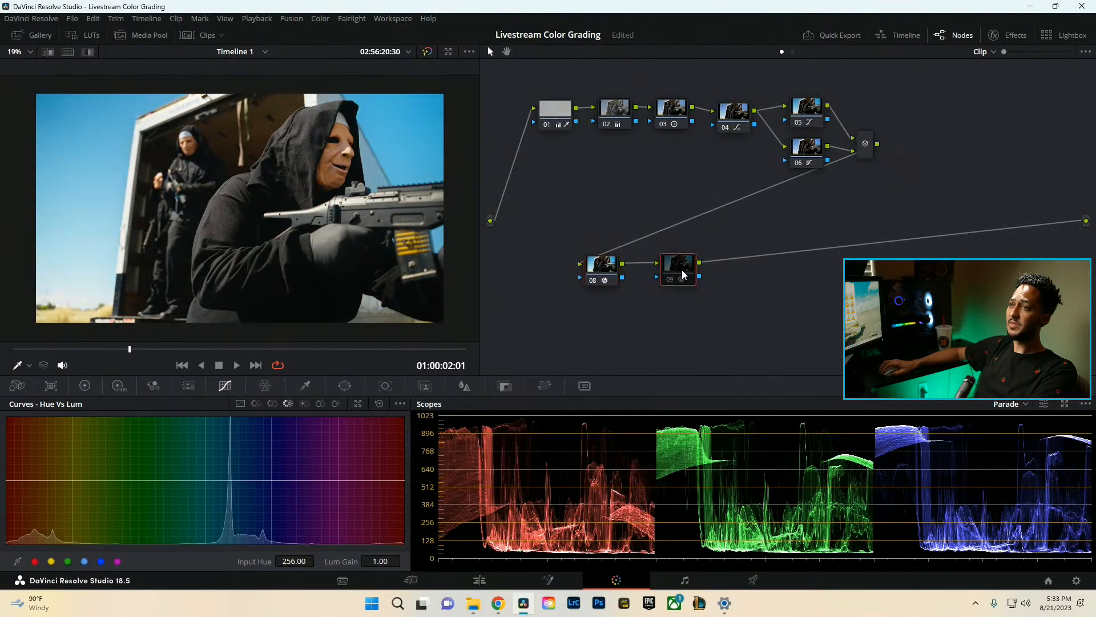
Shift the whole node tree away from the source and insert an empty node before node 01.
click(556, 118)
drag(543, 77, 879, 311)
drag(614, 270, 773, 288)
right_click(709, 122)
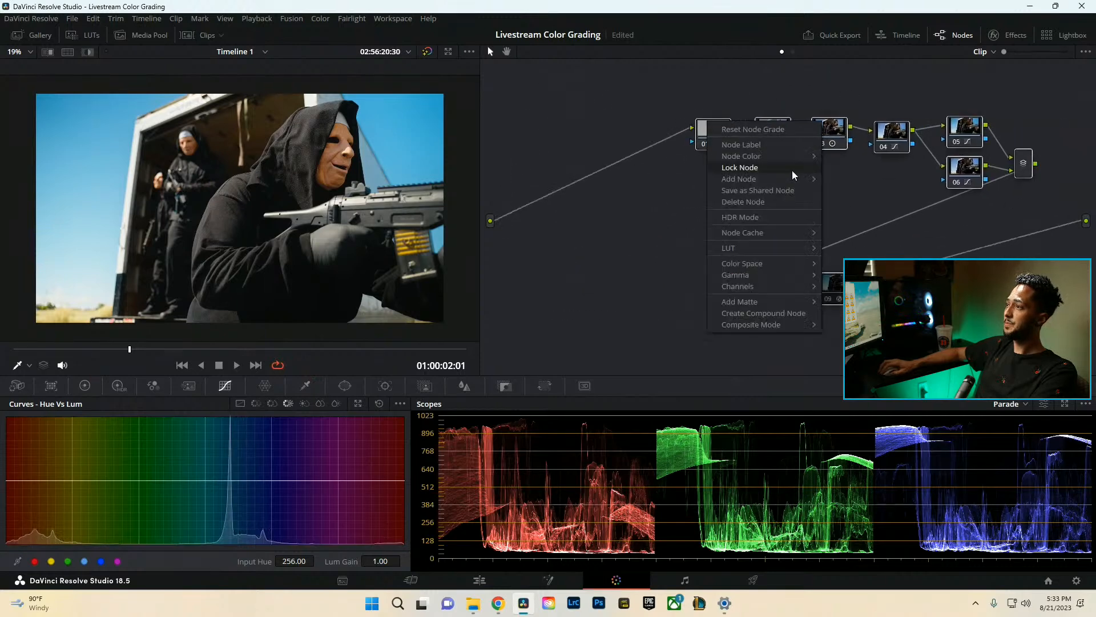
mouse_move(780, 180)
click(845, 189)
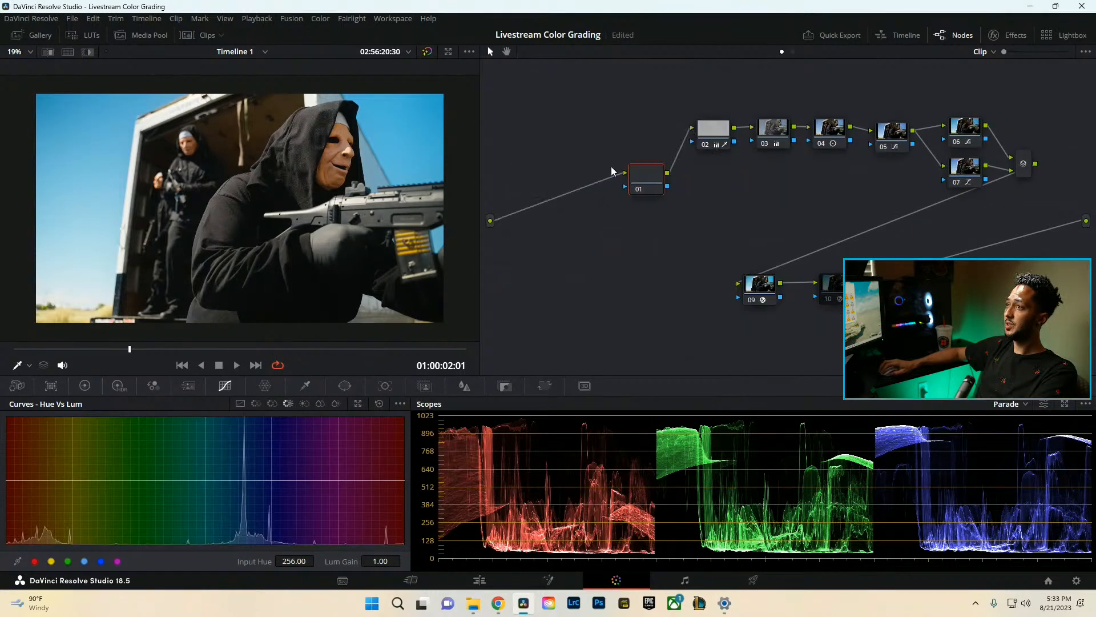
Disable every node after the new node 01 and view the ungraded shot full screen.
drag(677, 85, 1052, 331)
key(ctrl+d)
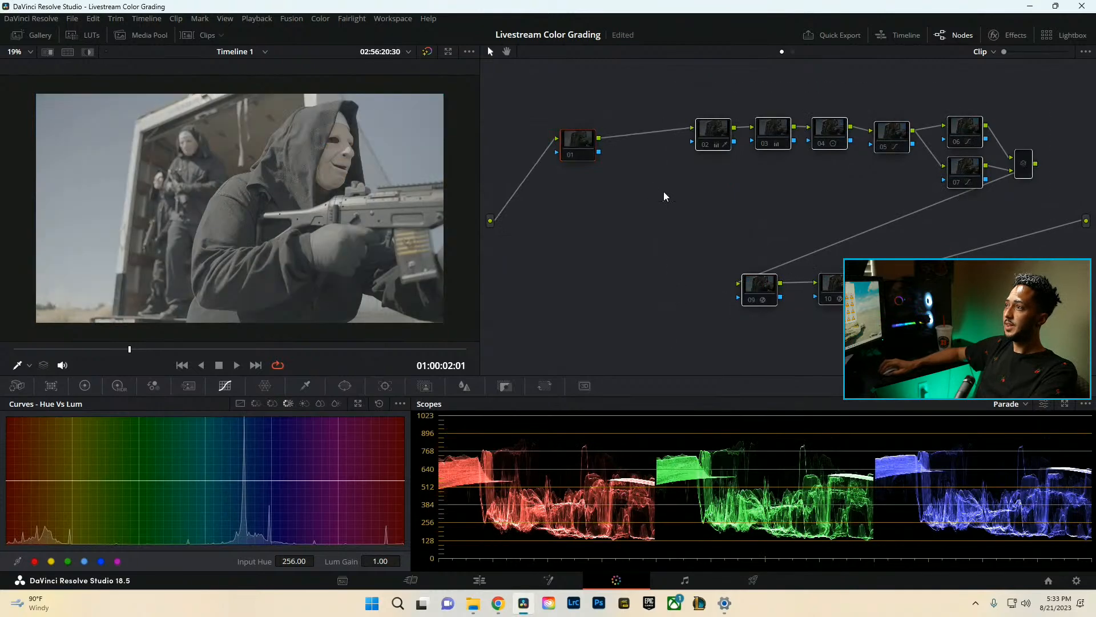
drag(578, 146, 564, 138)
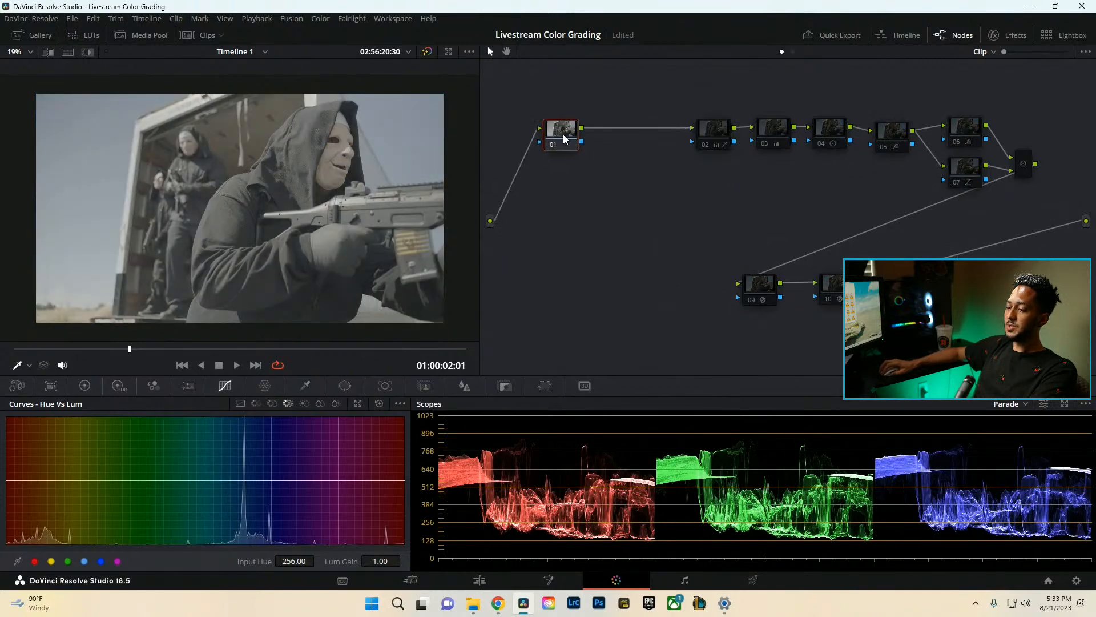
key(ctrl+f)
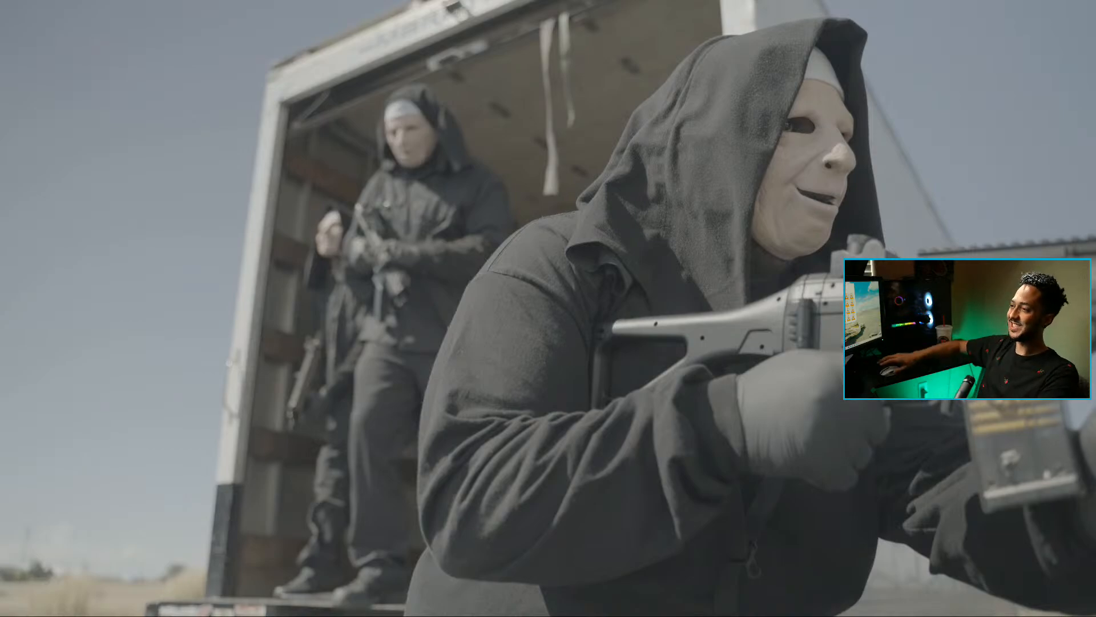
key(Escape)
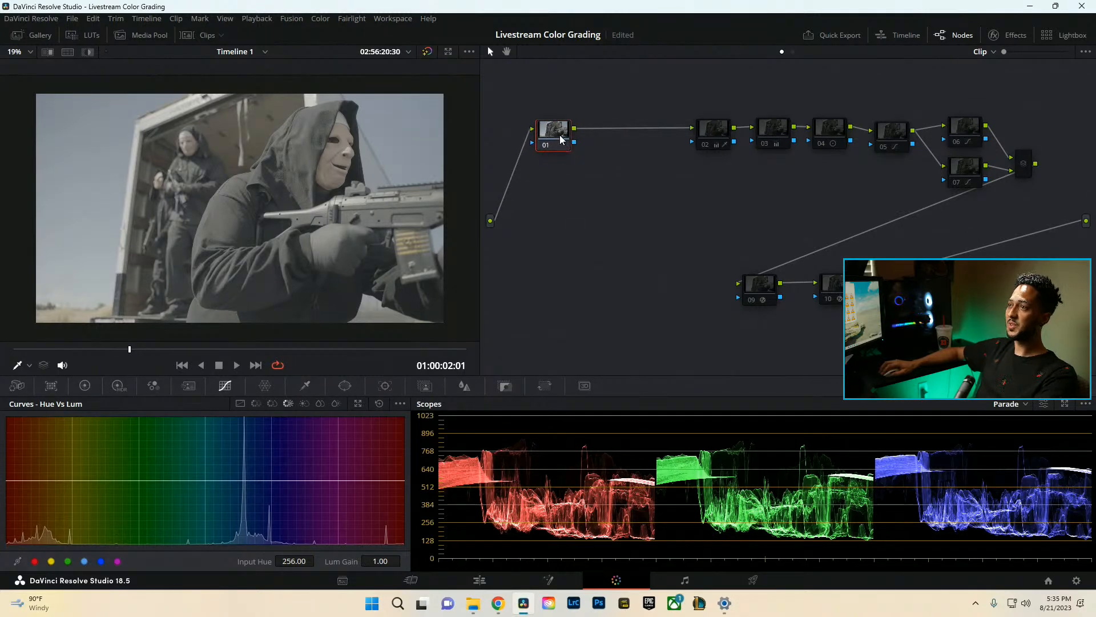
drag(559, 136, 528, 109)
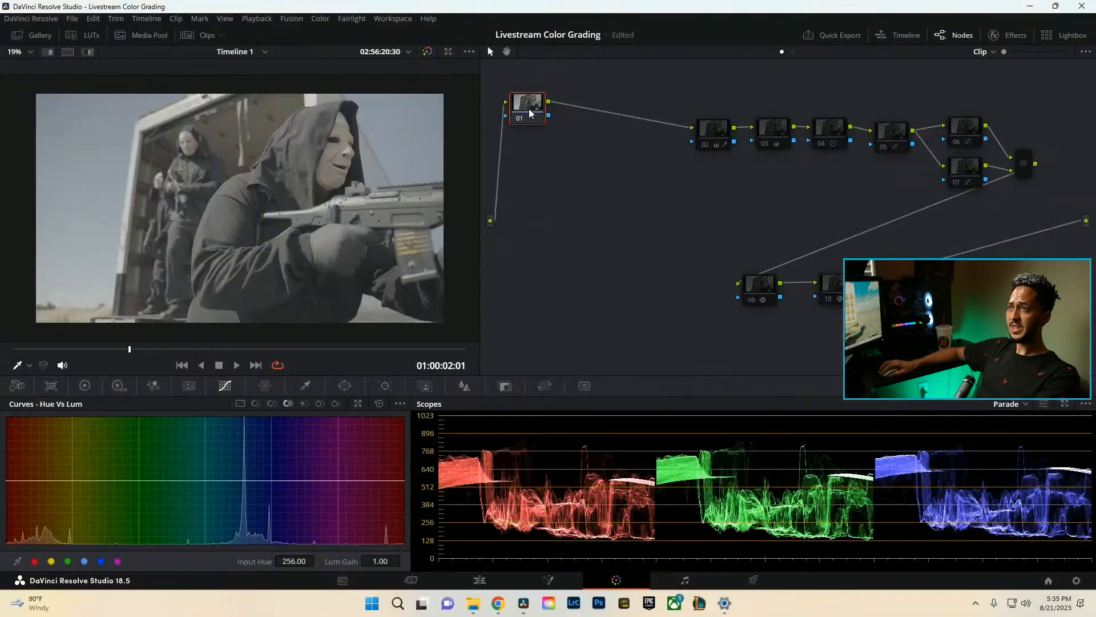
drag(530, 113, 540, 131)
Place node 02 beside node 01, leave it disabled, and move the remaining nodes closer to it.
click(719, 132)
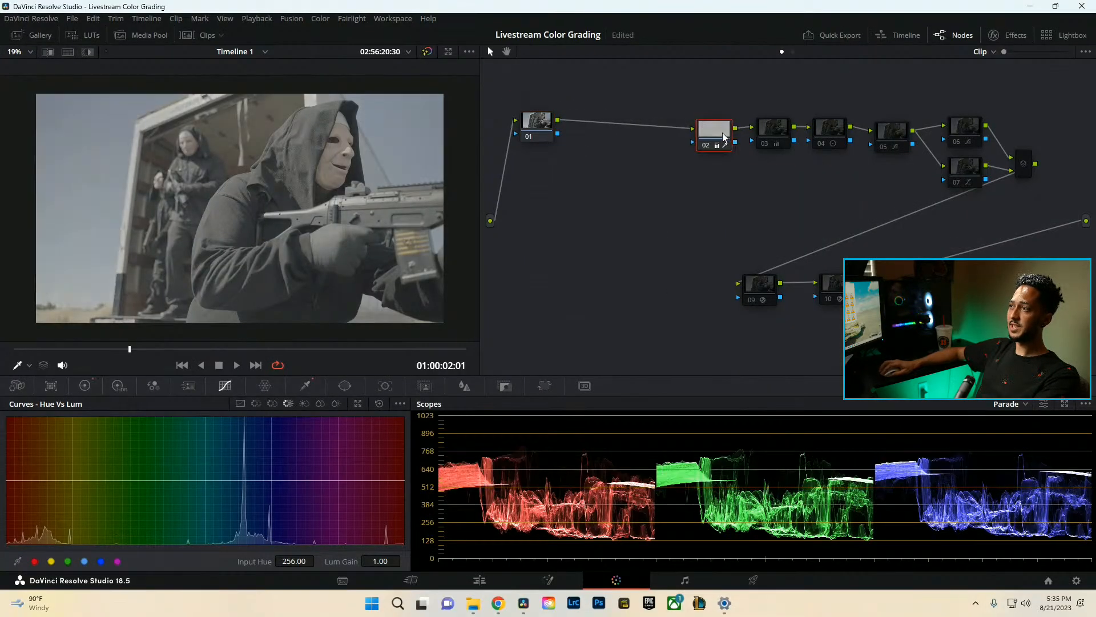
drag(724, 137, 591, 123)
key(ctrl+d)
drag(742, 84, 1050, 312)
drag(783, 136, 716, 120)
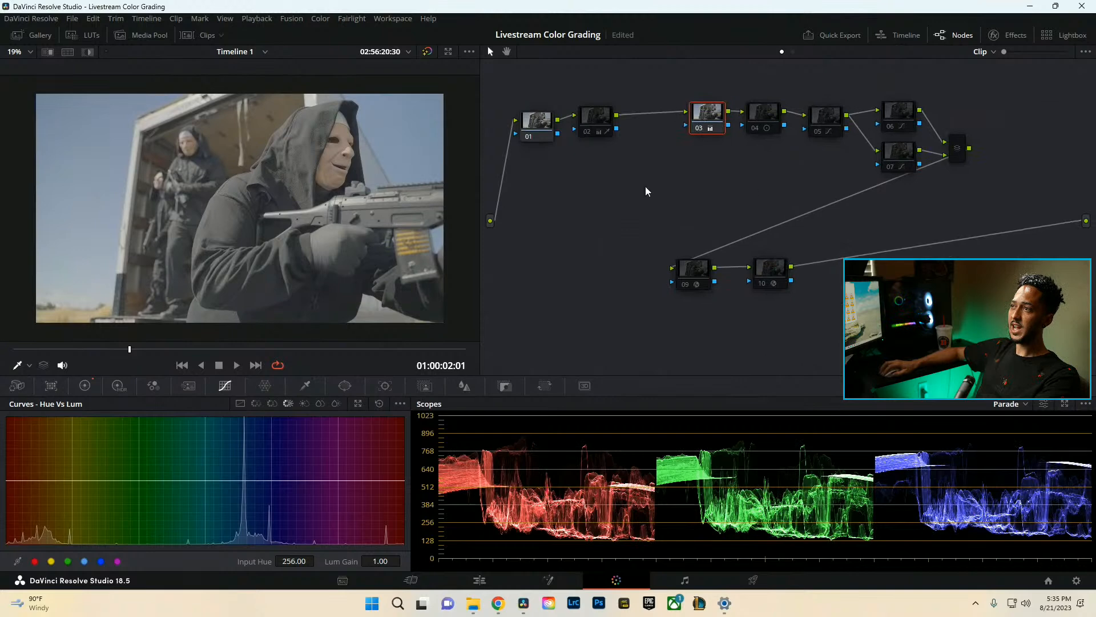
Re-enable nodes 04 through 07 in turn and view the graded shot full screen.
key(ctrl+d)
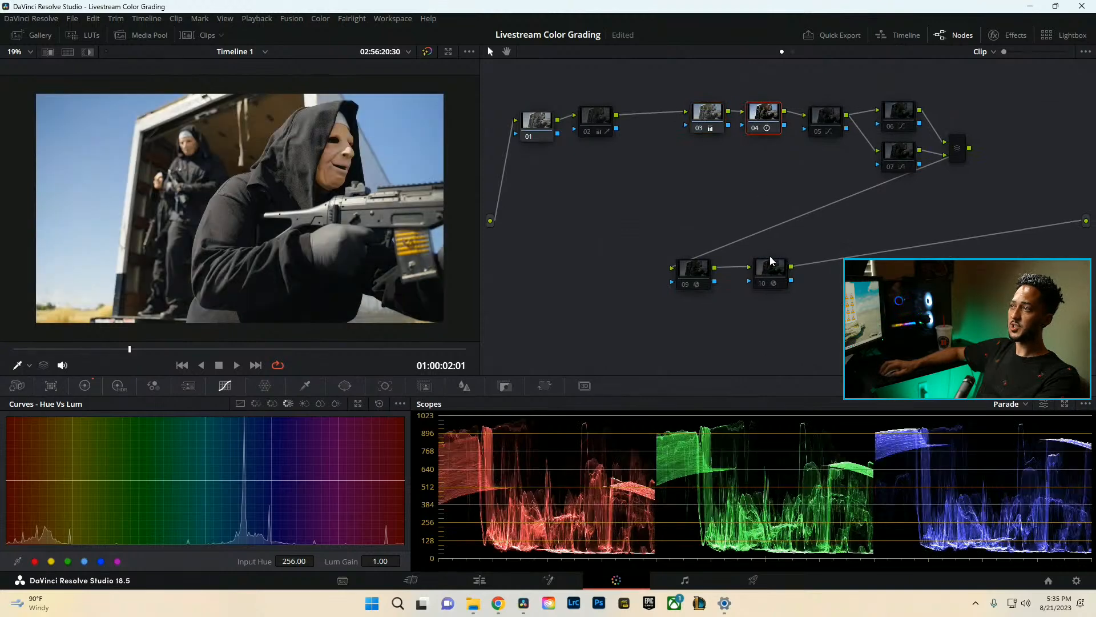
click(828, 135)
key(ctrl+d)
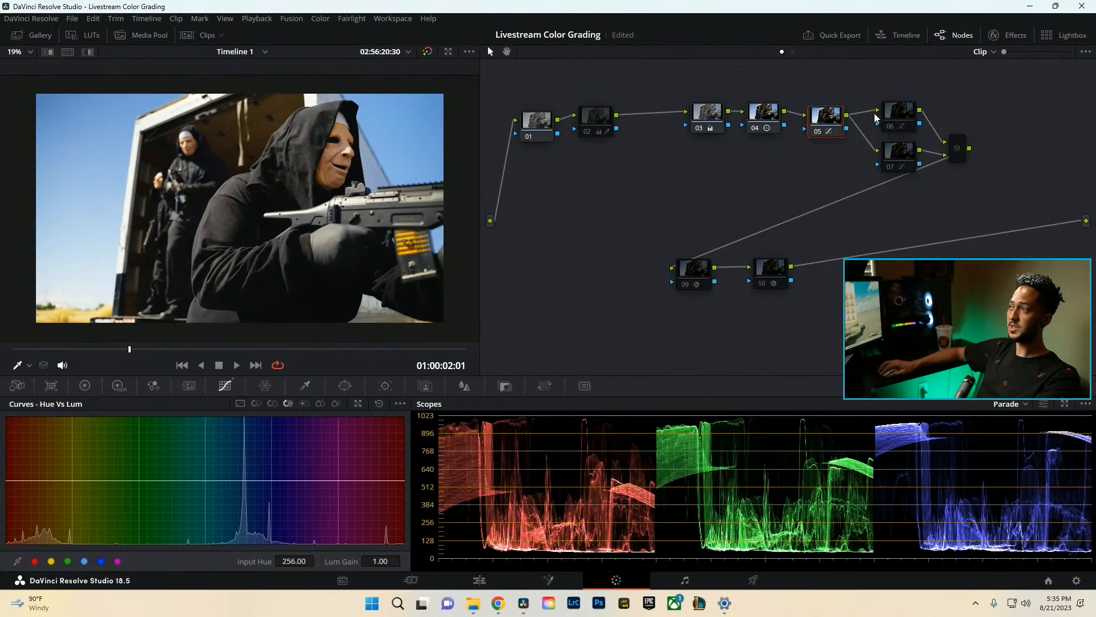
drag(904, 91, 988, 180)
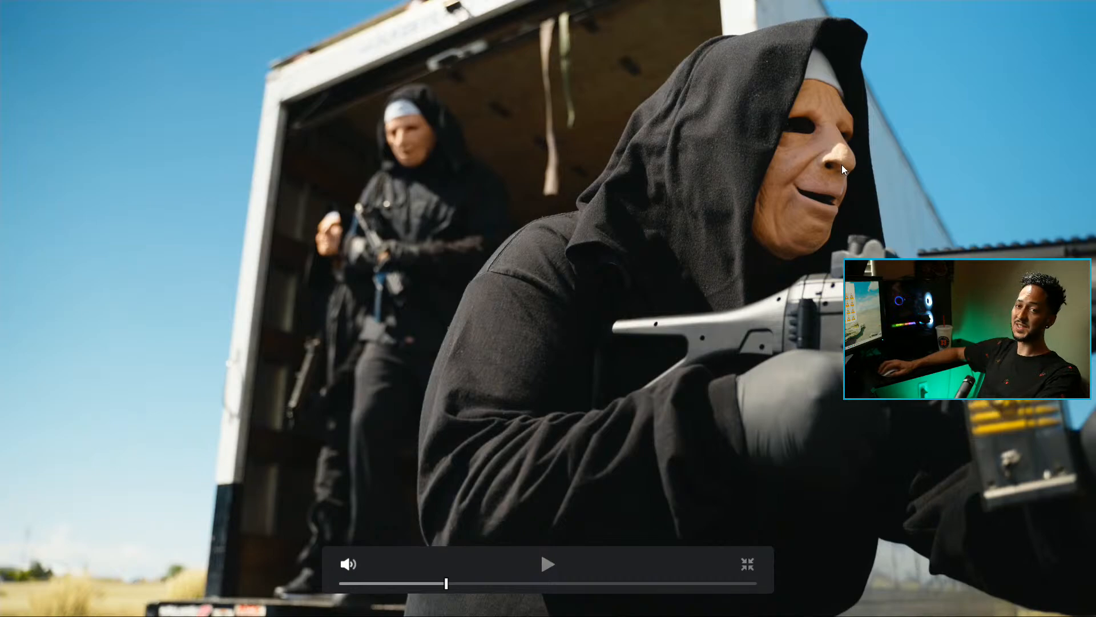
key(Escape)
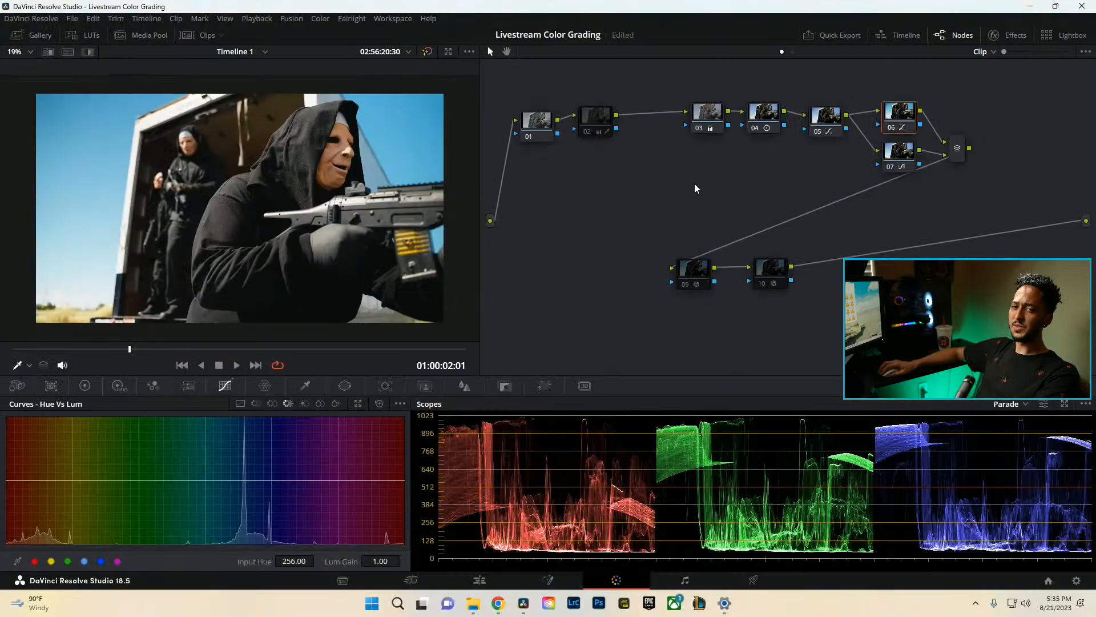
Move the linked nodes 09 and 10 beneath node 02 and re-enable the Glow on node 09.
click(699, 273)
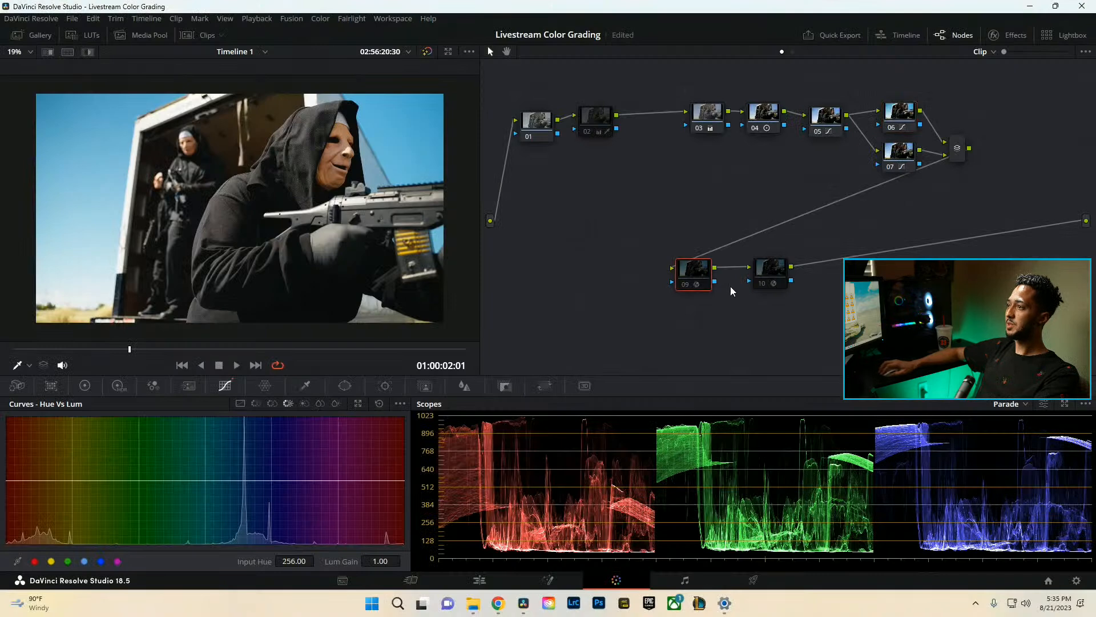
drag(888, 323, 633, 249)
drag(691, 280, 590, 286)
click(591, 290)
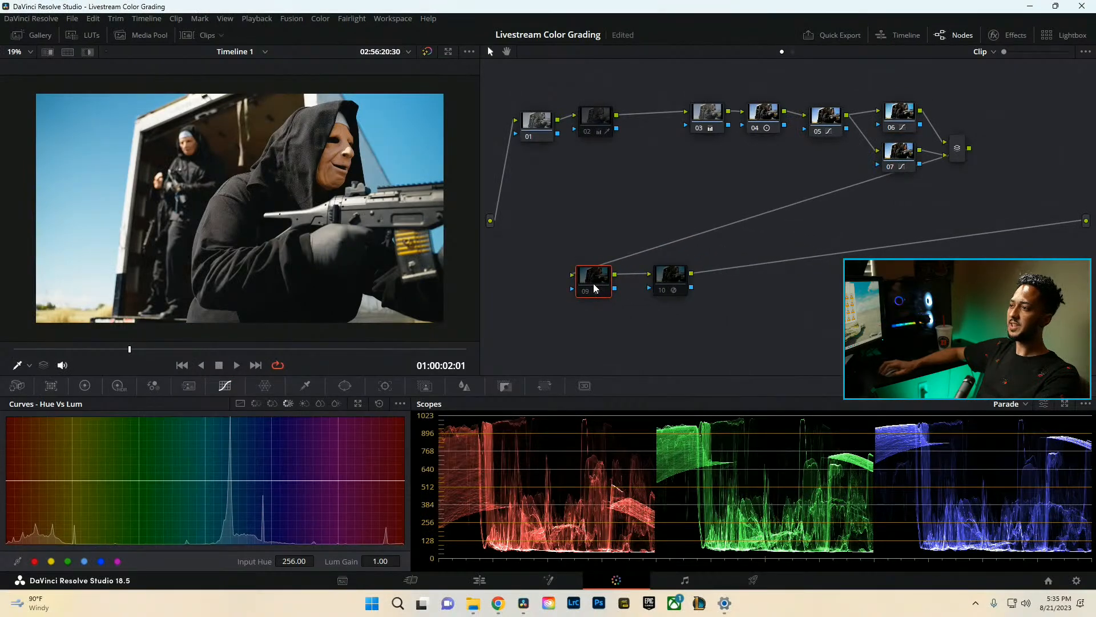
click(640, 274)
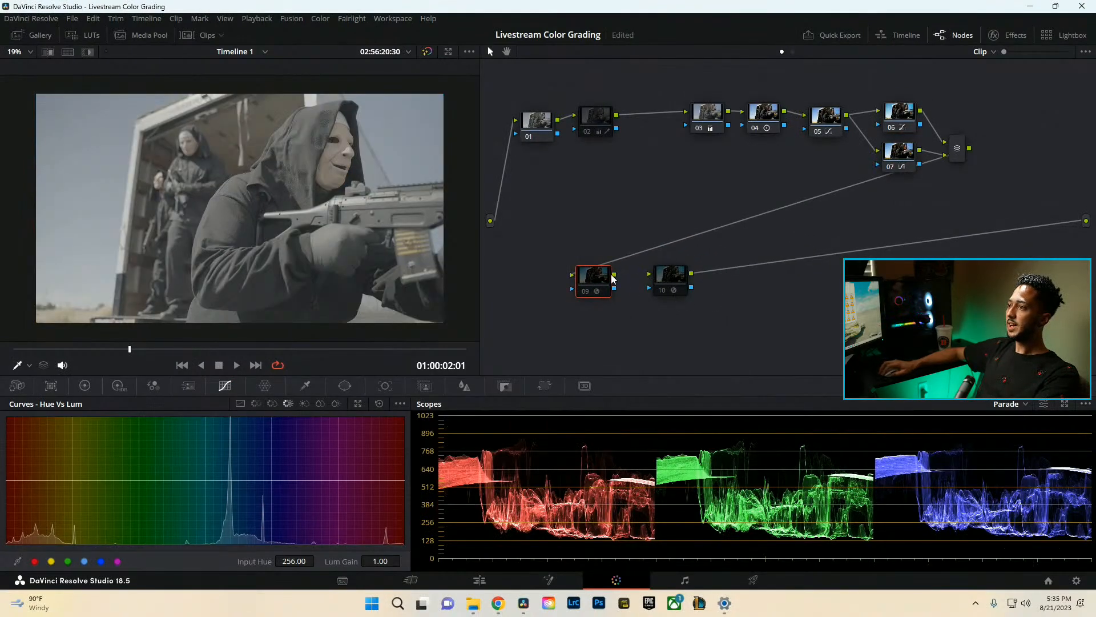
drag(651, 275, 614, 275)
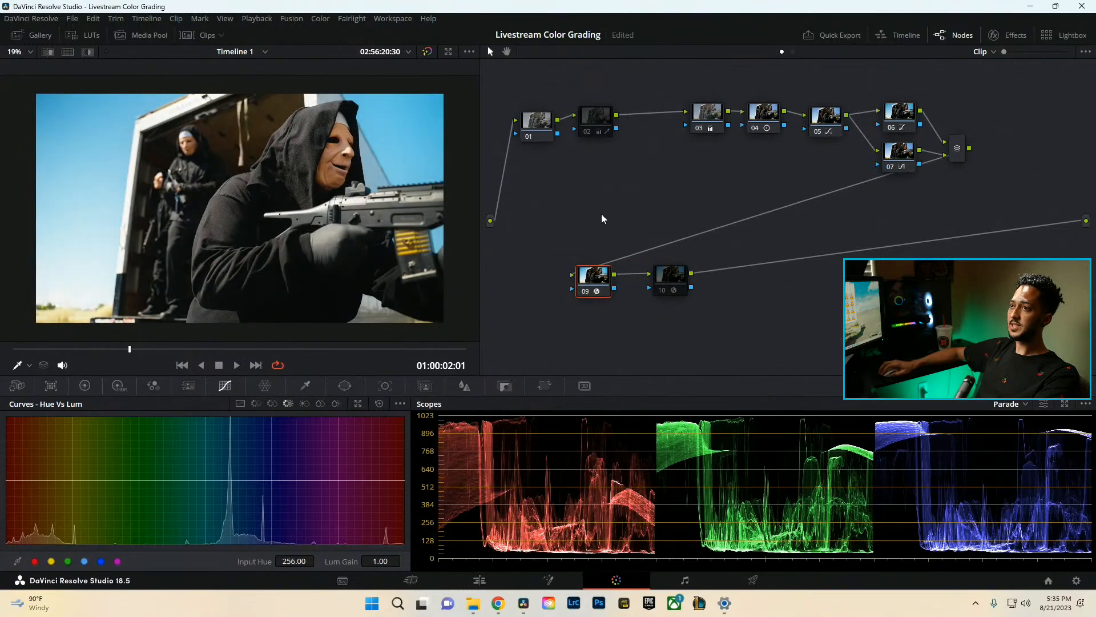
Re-enable the Halation on node 10 and examine its effect on the shot full screen.
key(ctrl+f)
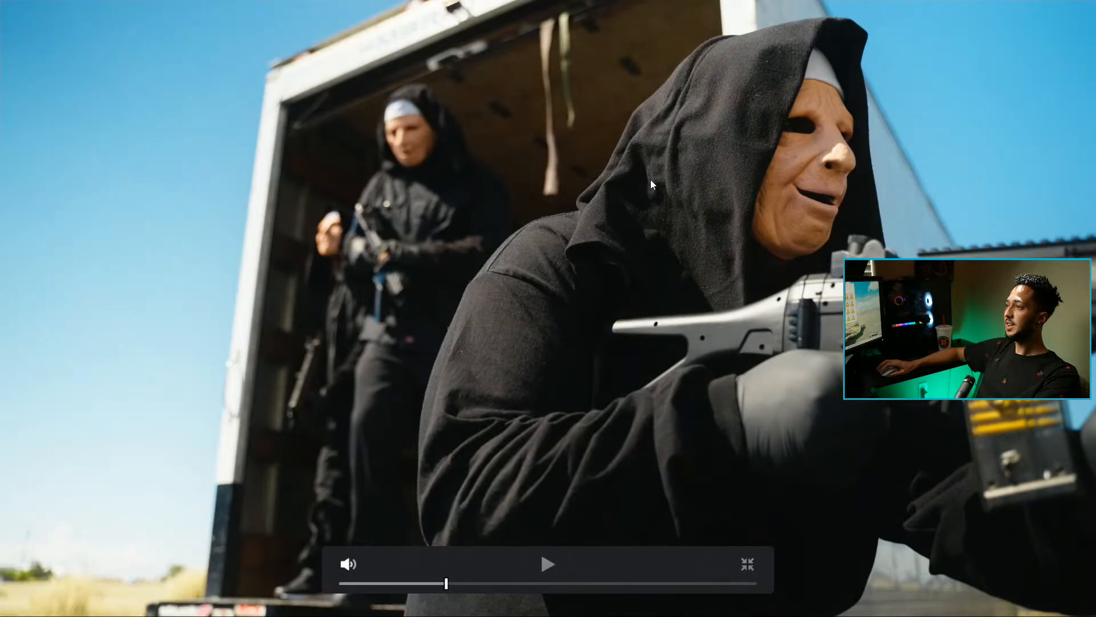
key(ctrl+f)
key(ctrl+f)
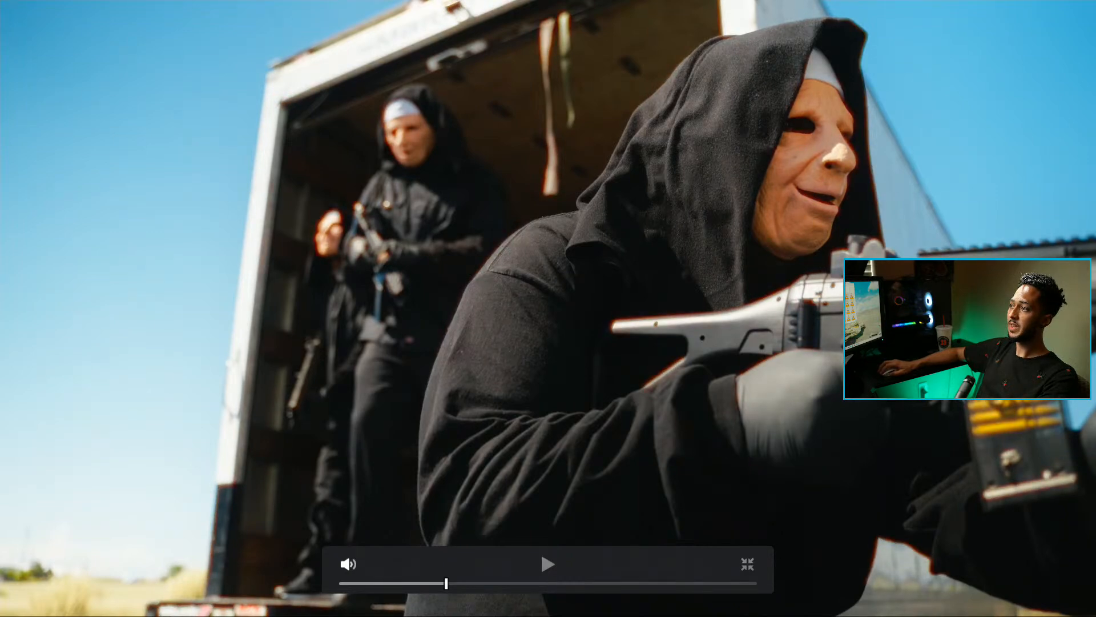
key(Escape)
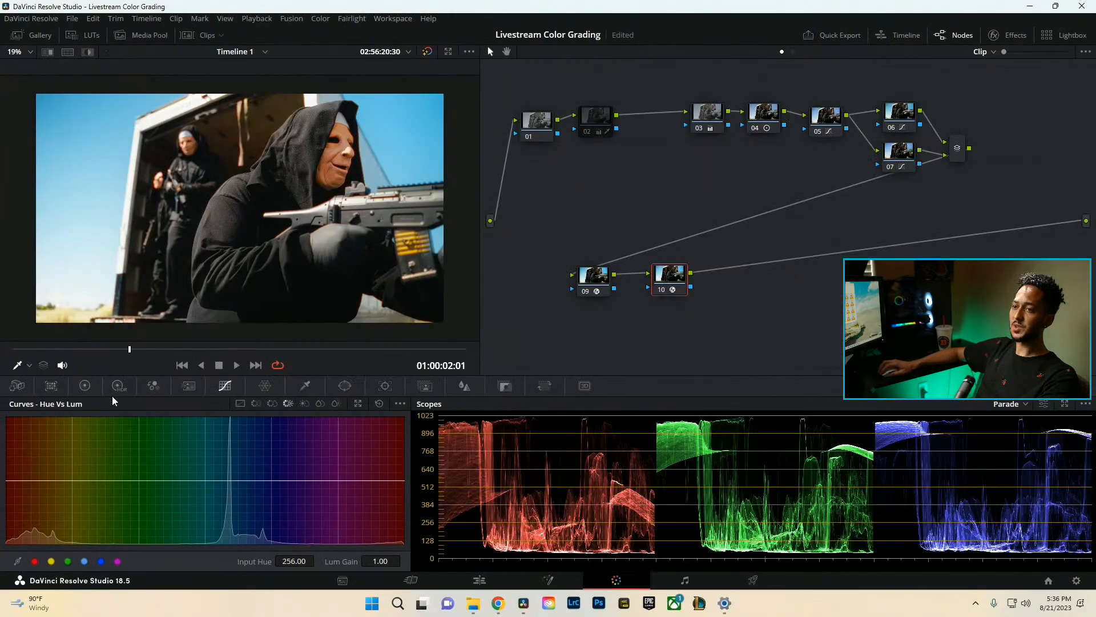
Restrict node 10's Halation with an HSL luminance qualifier at Low 62.9 and L. Soft 18.5, and view the shot full screen.
click(304, 385)
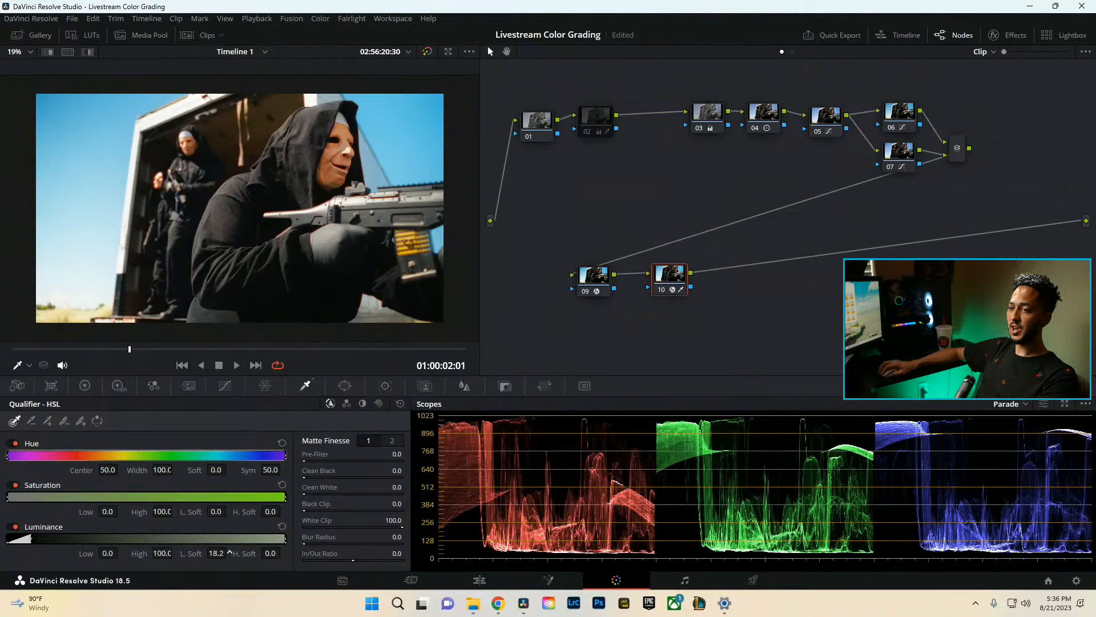
drag(230, 552, 232, 553)
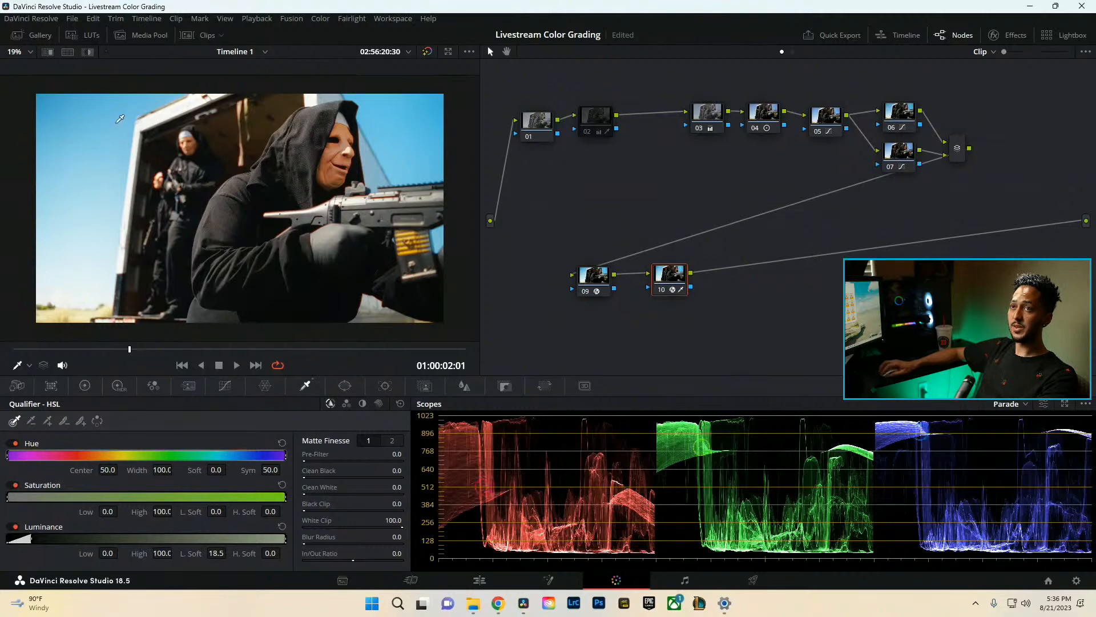
click(87, 52)
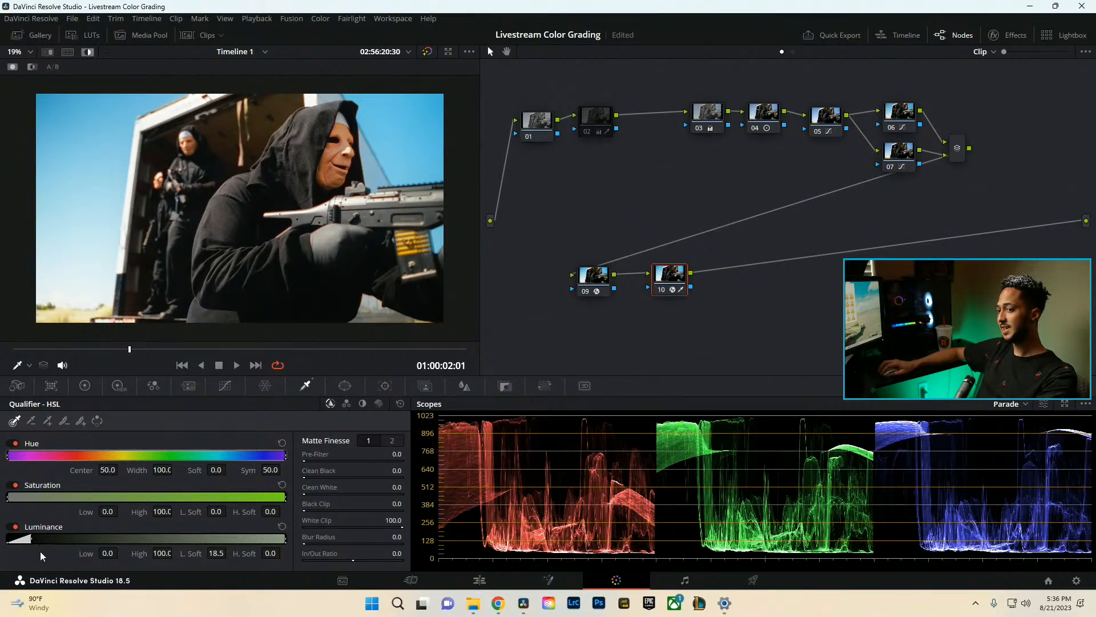
drag(30, 541, 207, 542)
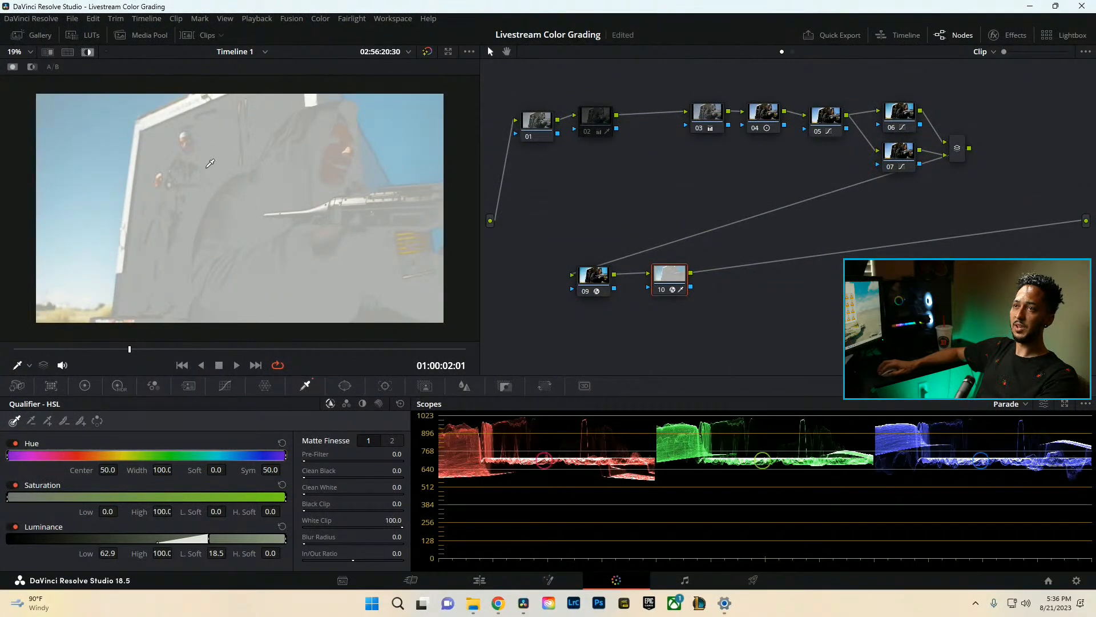
key(shift+h)
key(ctrl+f)
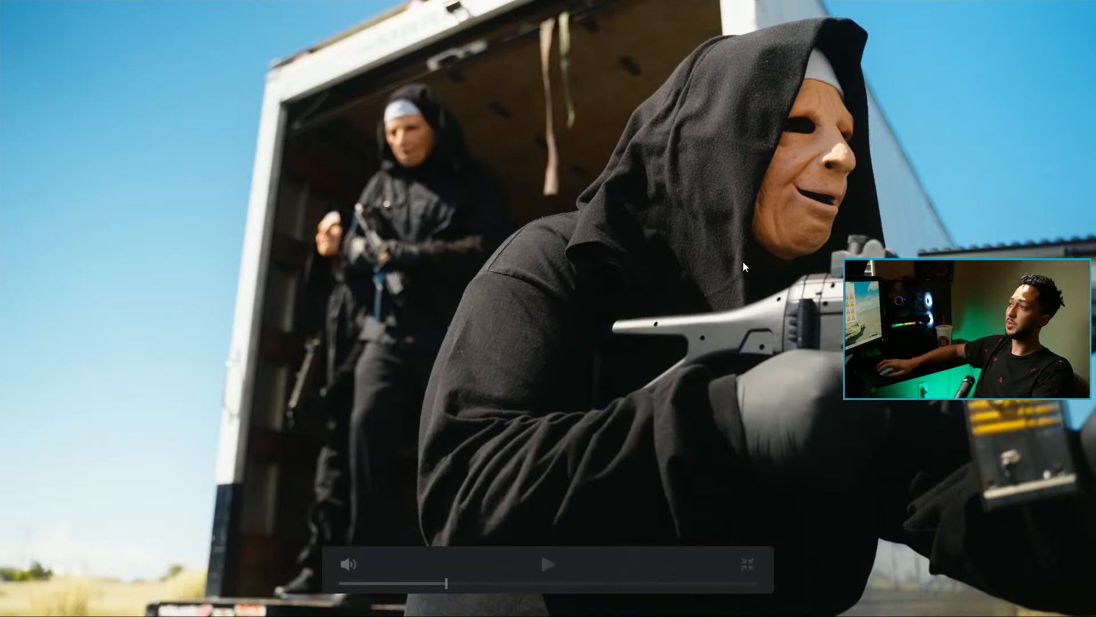
key(Escape)
Compare the shot with node 10's Halation on and off up close around the hood, truck frame and background figure.
scroll(439, 165, up, 8)
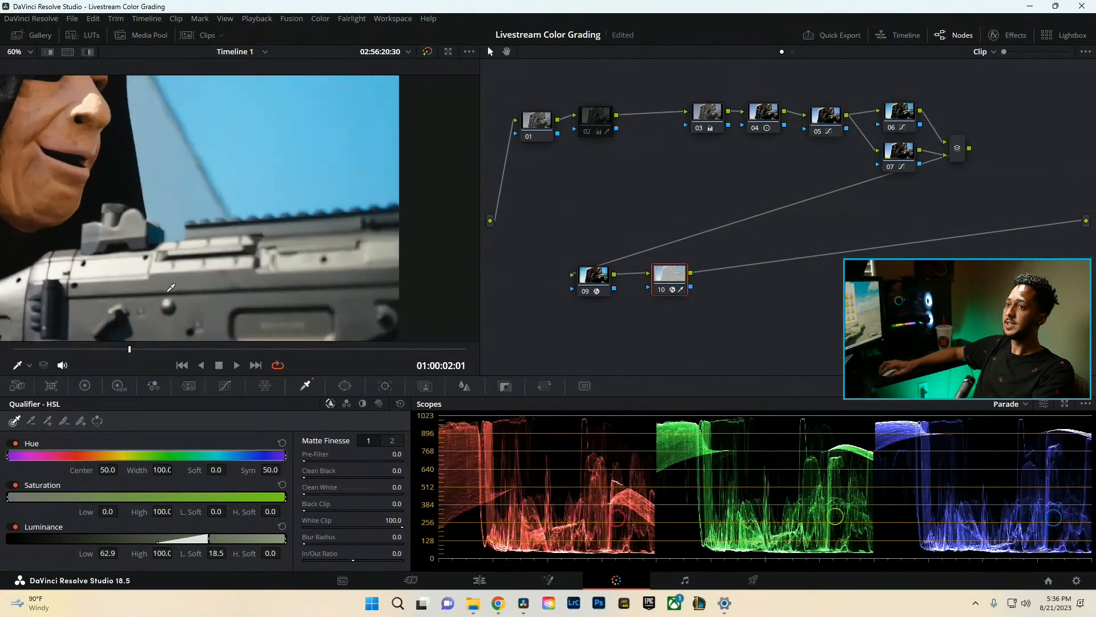
drag(150, 288, 316, 248)
drag(172, 118, 302, 266)
key(ctrl+d)
key(ctrl+d)
drag(200, 147, 457, 269)
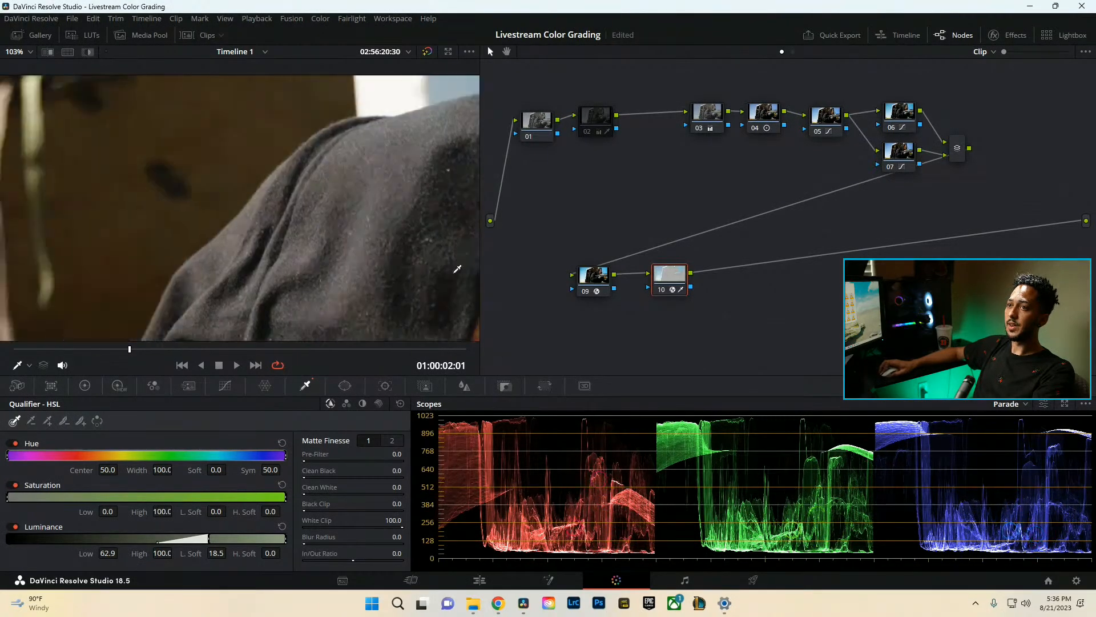
drag(109, 114, 261, 246)
drag(184, 299, 238, 240)
key(ctrl+d)
key(ctrl+d)
drag(323, 259, 416, 331)
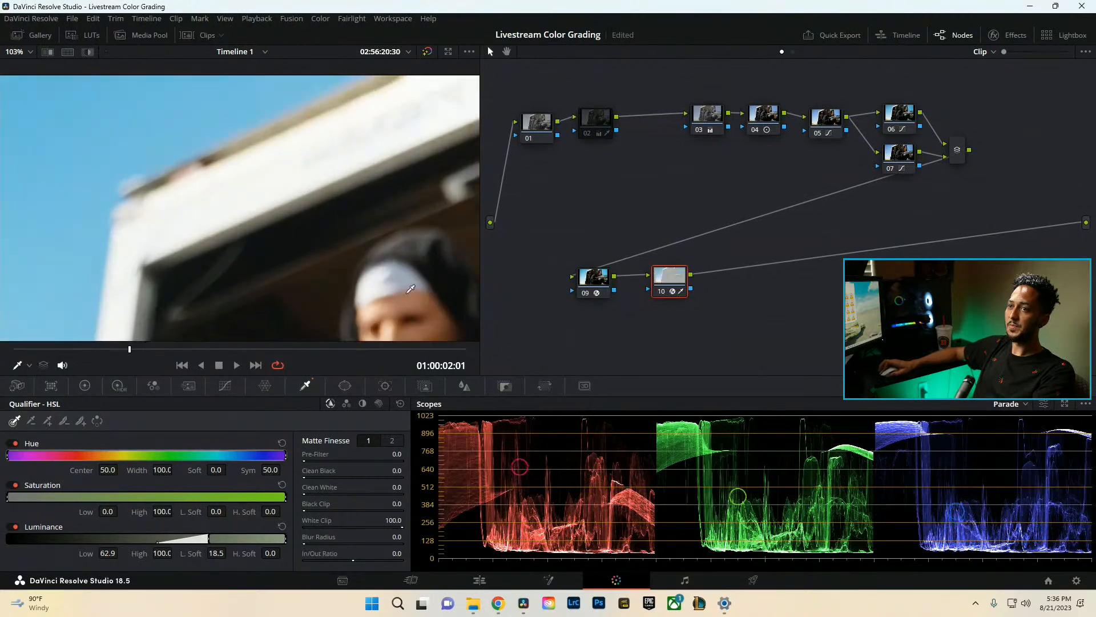
key(ctrl+d)
key(ctrl+d)
drag(372, 284, 340, 238)
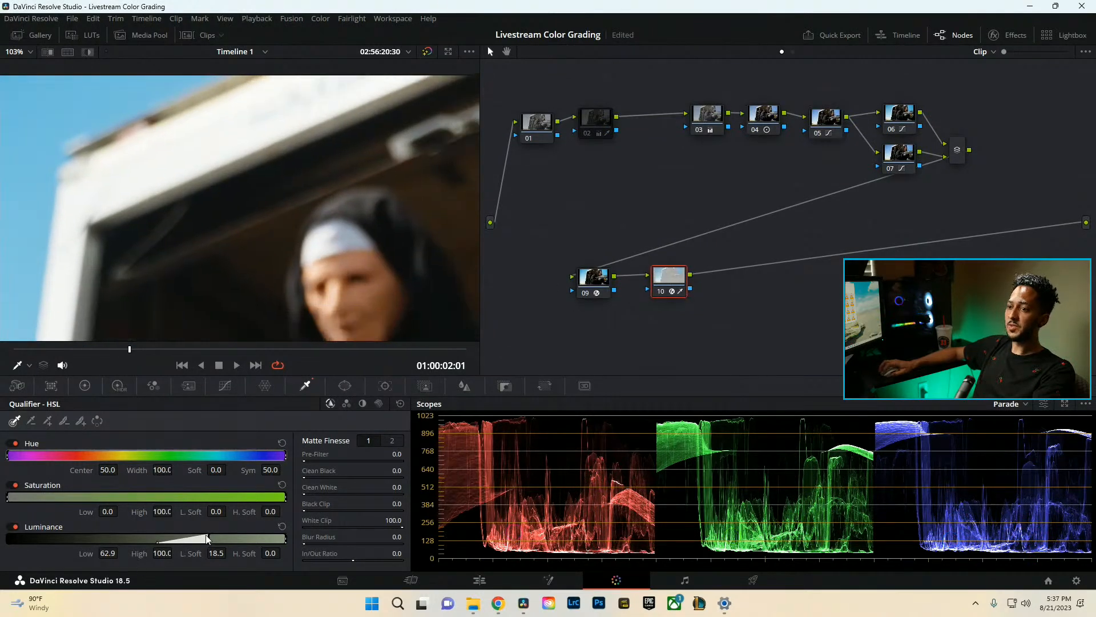
Try a luminance Low of 55.0 on node 10 and compare the Halation on and off along the truck's edge.
drag(212, 537, 189, 538)
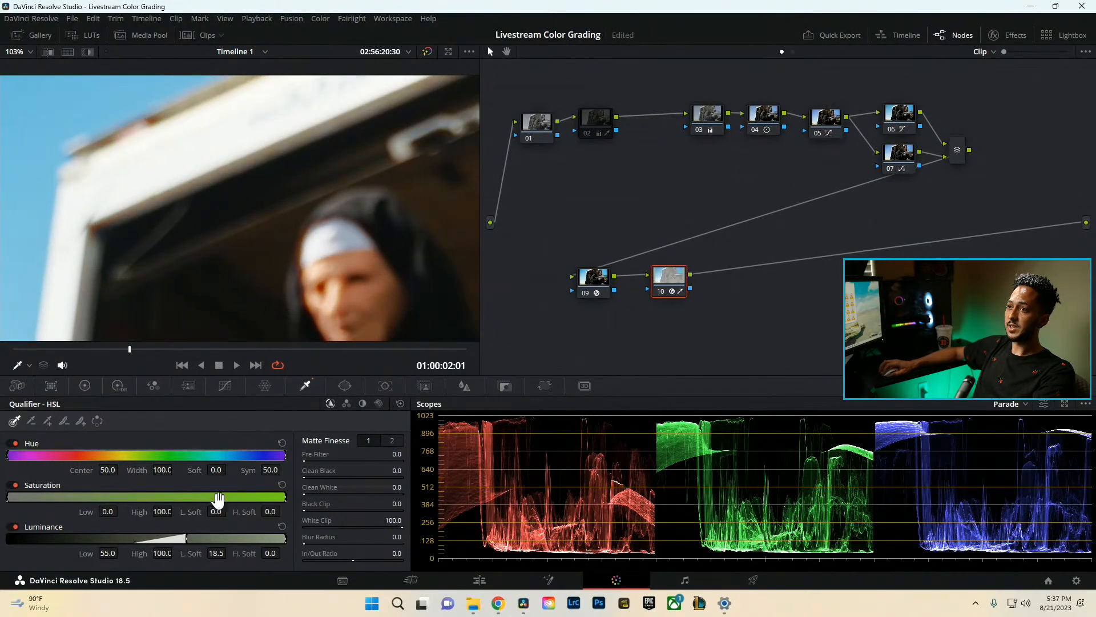
scroll(321, 280, up, 4)
scroll(325, 275, up, 3)
drag(115, 125, 321, 246)
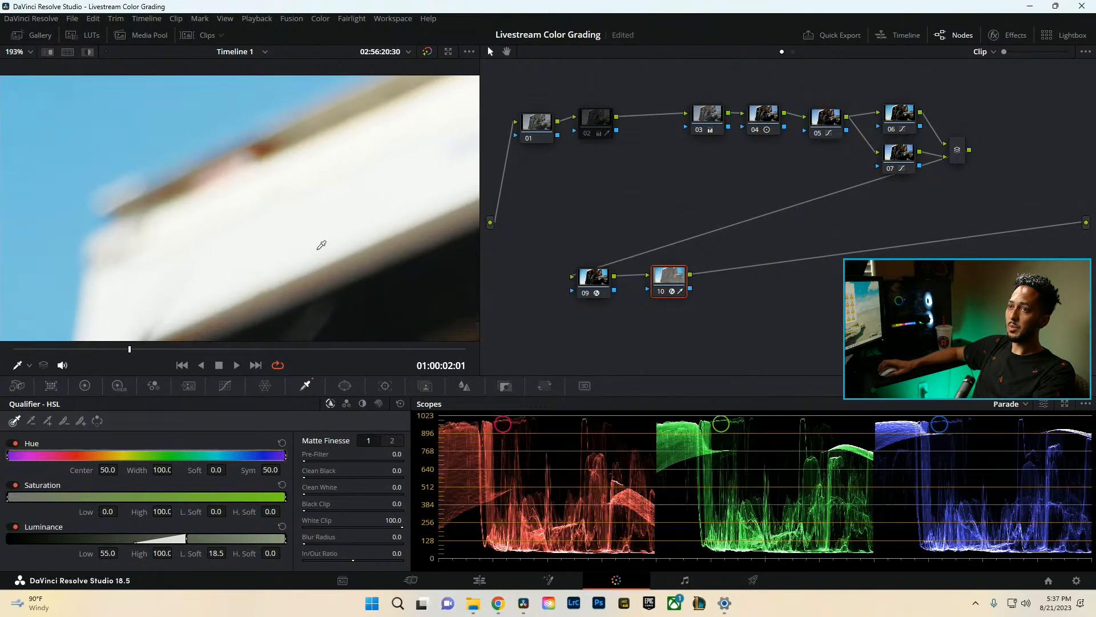
key(ctrl+d)
key(ctrl+d)
key(ctrl+d)
key(ctrl+d)
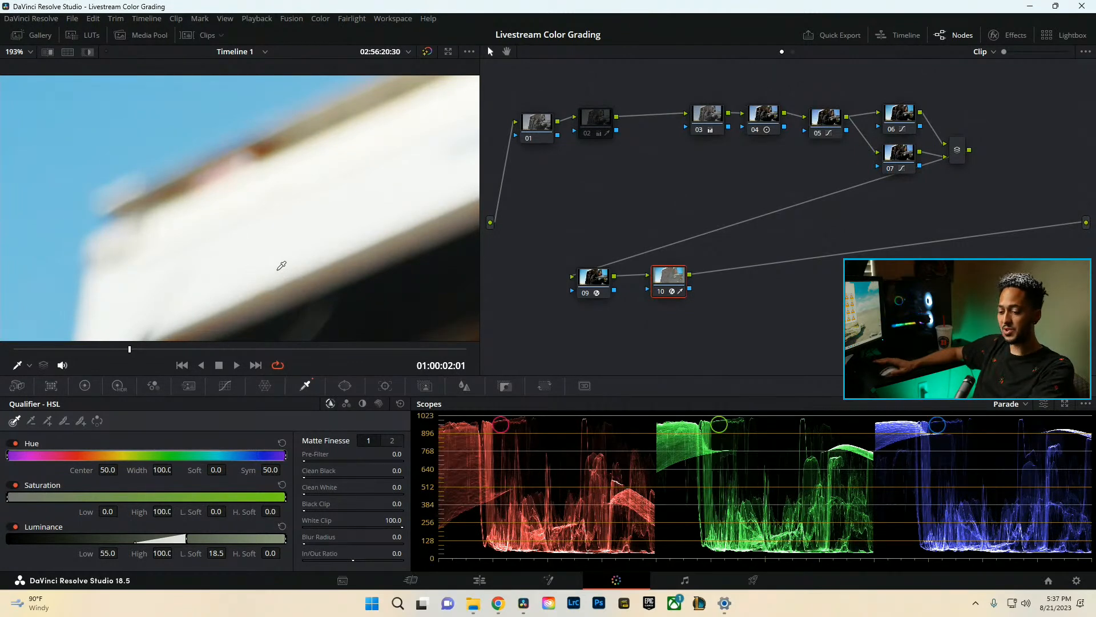
key(ctrl+d)
key(ctrl+d)
key(ctrl+d)
key(ctrl+d)
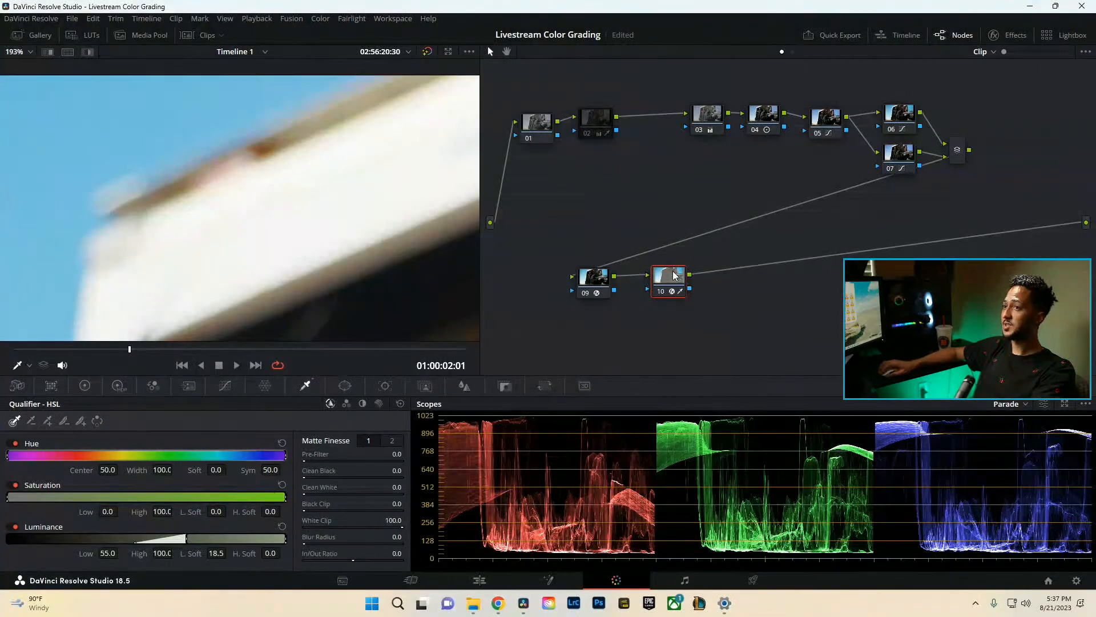
key(shift+z)
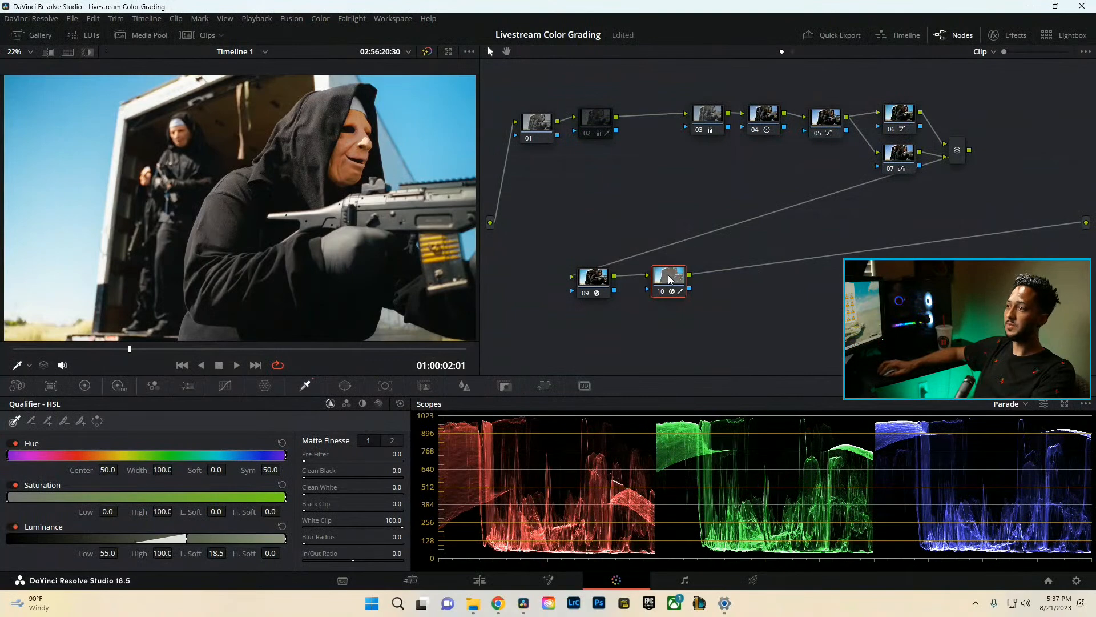
Set the luminance Low of node 10's qualifier to 62.3 and check the shot full screen.
click(1006, 32)
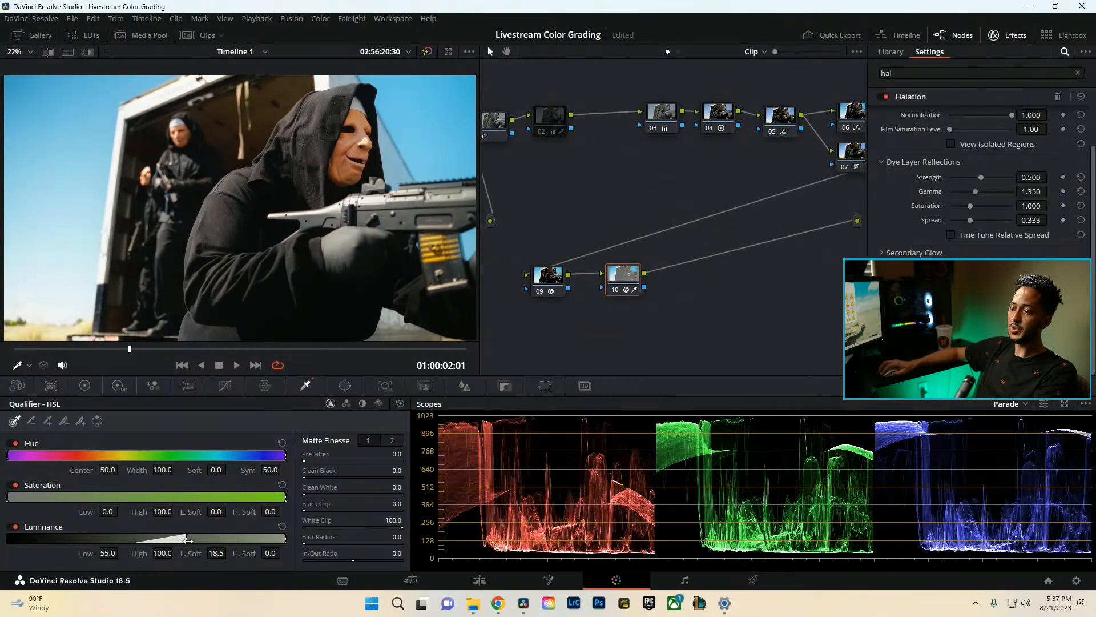
drag(187, 540, 209, 541)
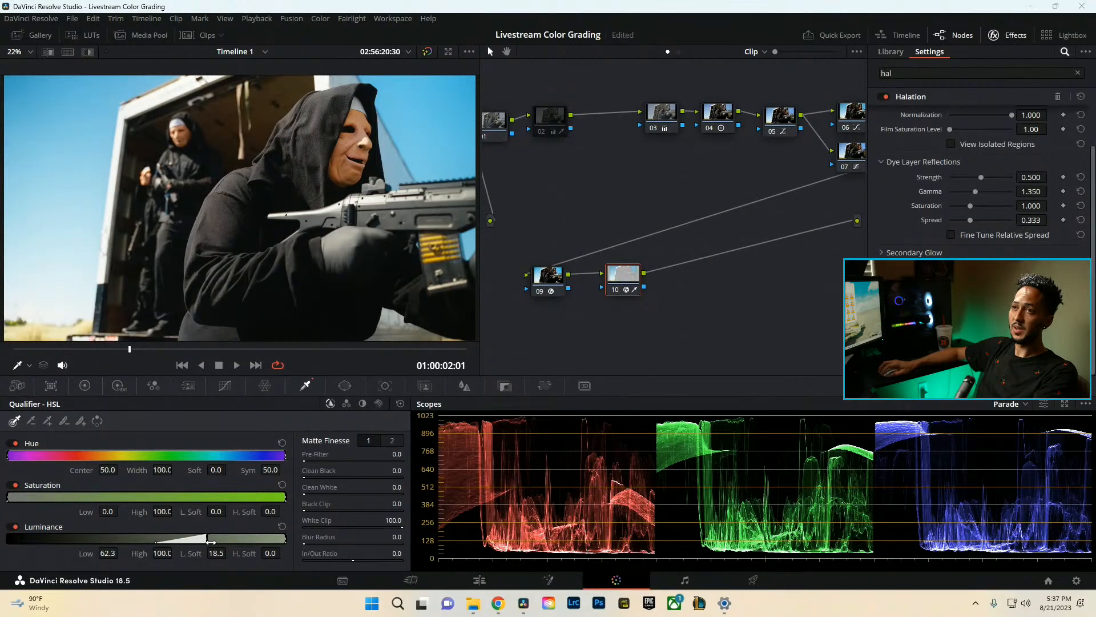
key(ctrl+f)
key(ctrl+f)
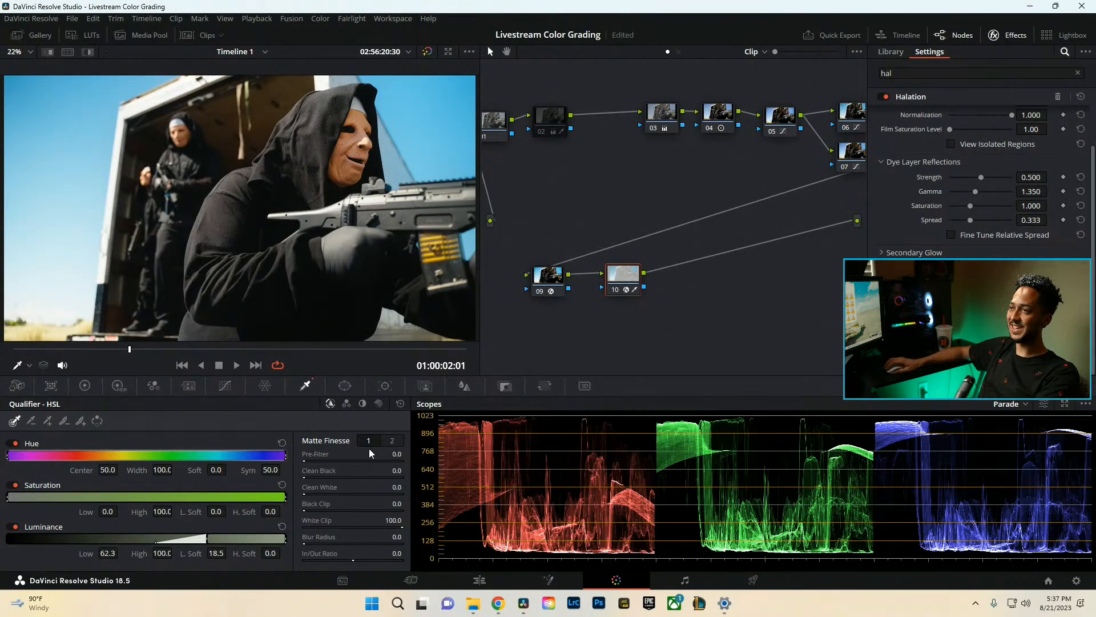
click(1014, 36)
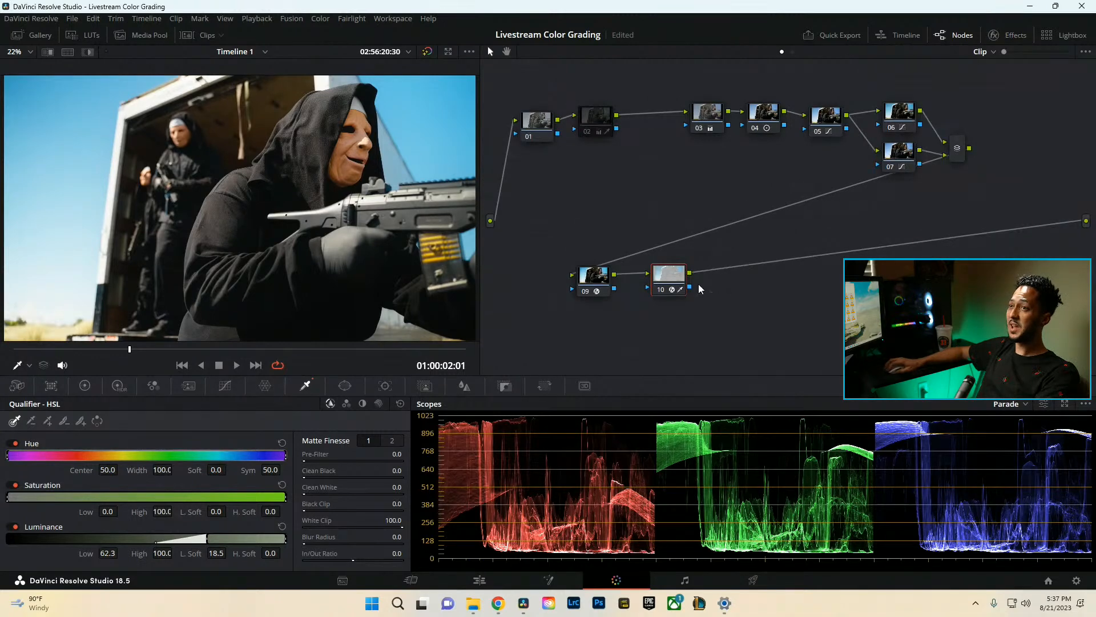
Move nodes 10 and 09 closer to the start of the node graph and re-enable node 02.
drag(664, 281, 655, 287)
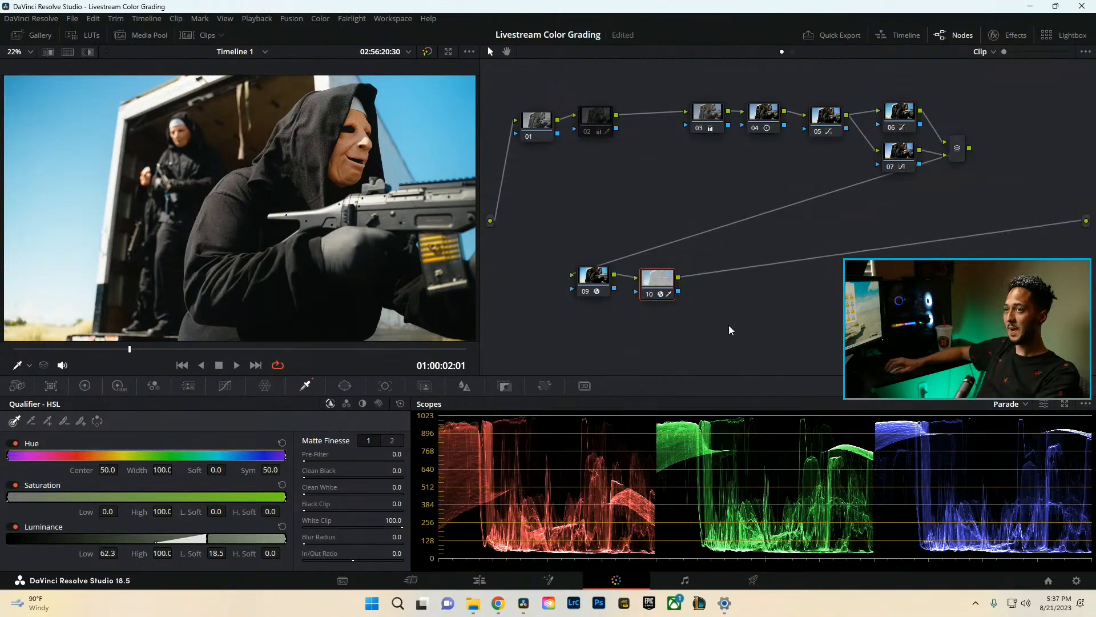
drag(729, 325, 563, 269)
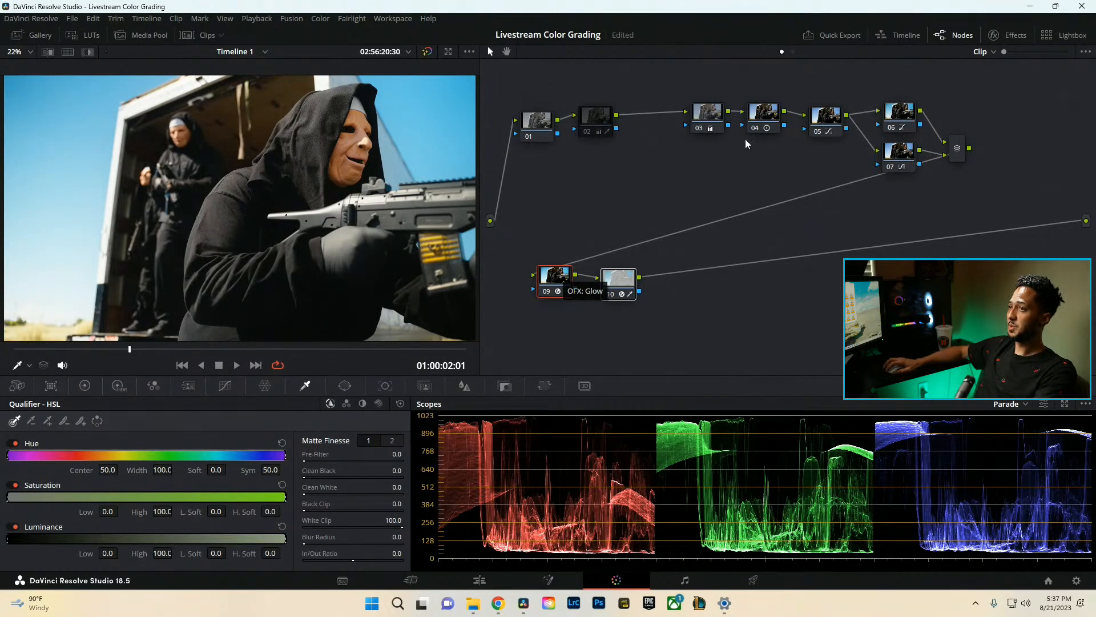
click(595, 116)
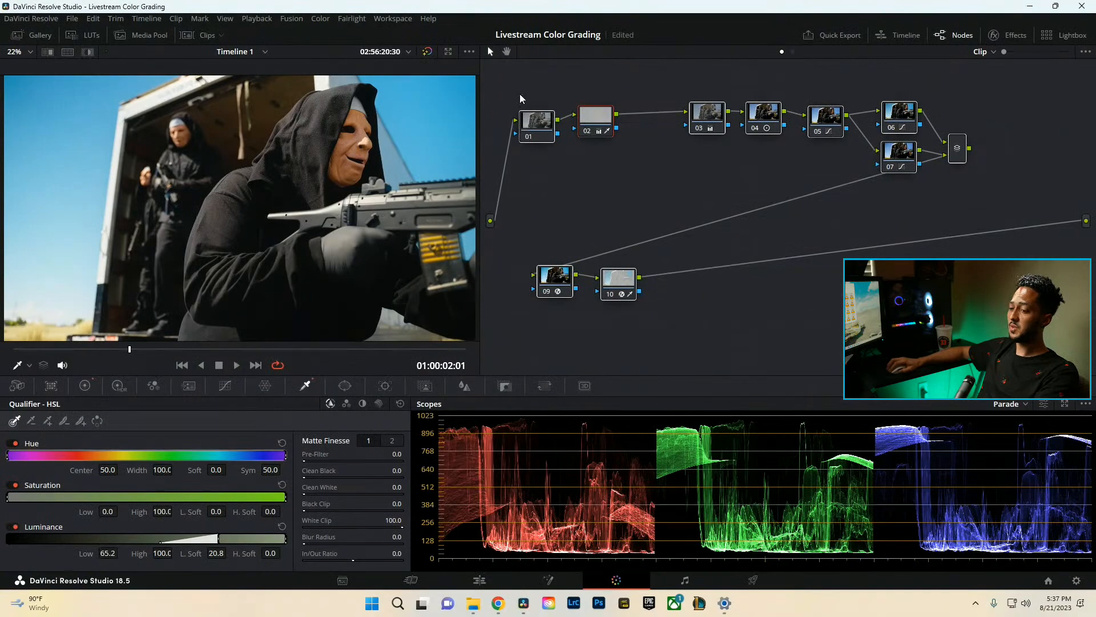
Compare the shot full screen with the whole grade bypassed and applied.
key(ctrl+f)
key(shift+d)
key(shift+d)
key(shift+d)
key(shift+d)
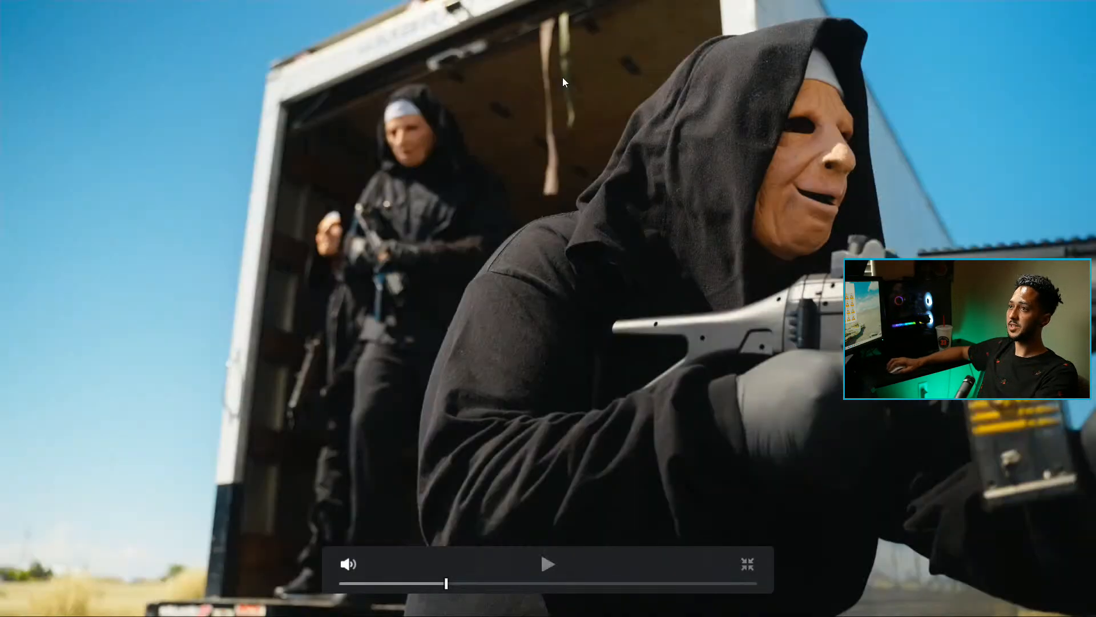
key(Escape)
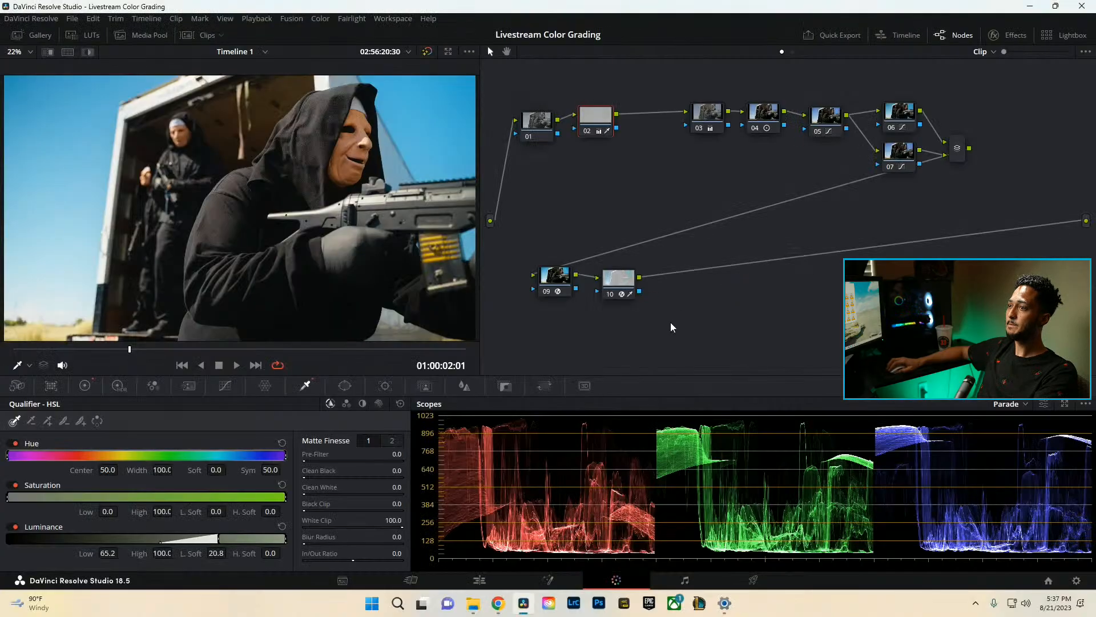
Add a serial node after node 10 and apply Film Grain to it with the 16mm Archival Print preset.
click(1021, 37)
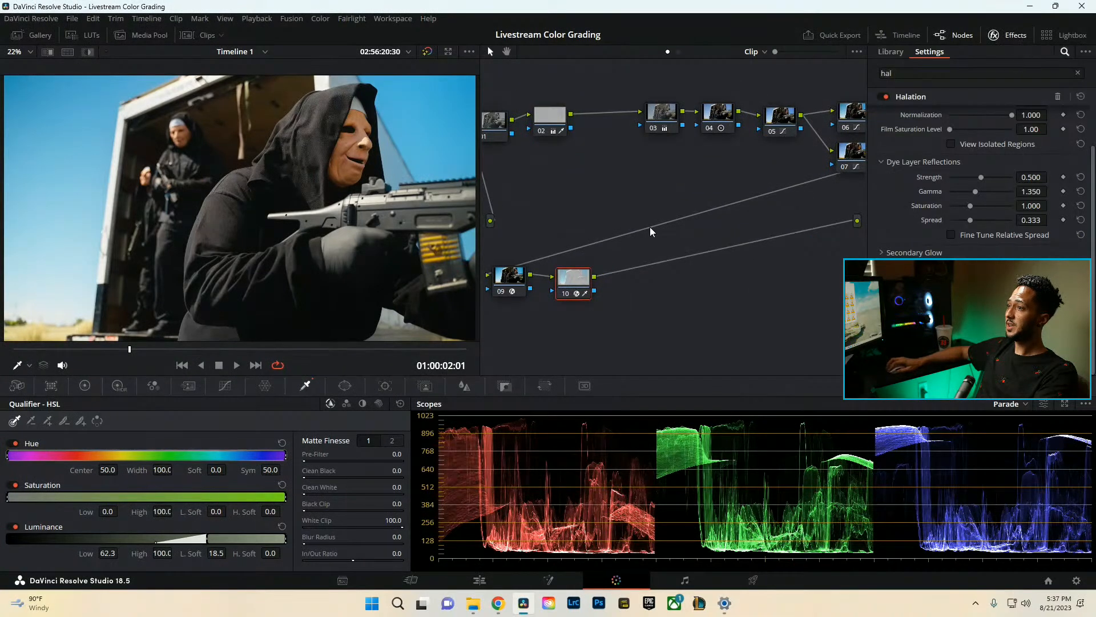
key(alt+s)
drag(937, 72, 663, 86)
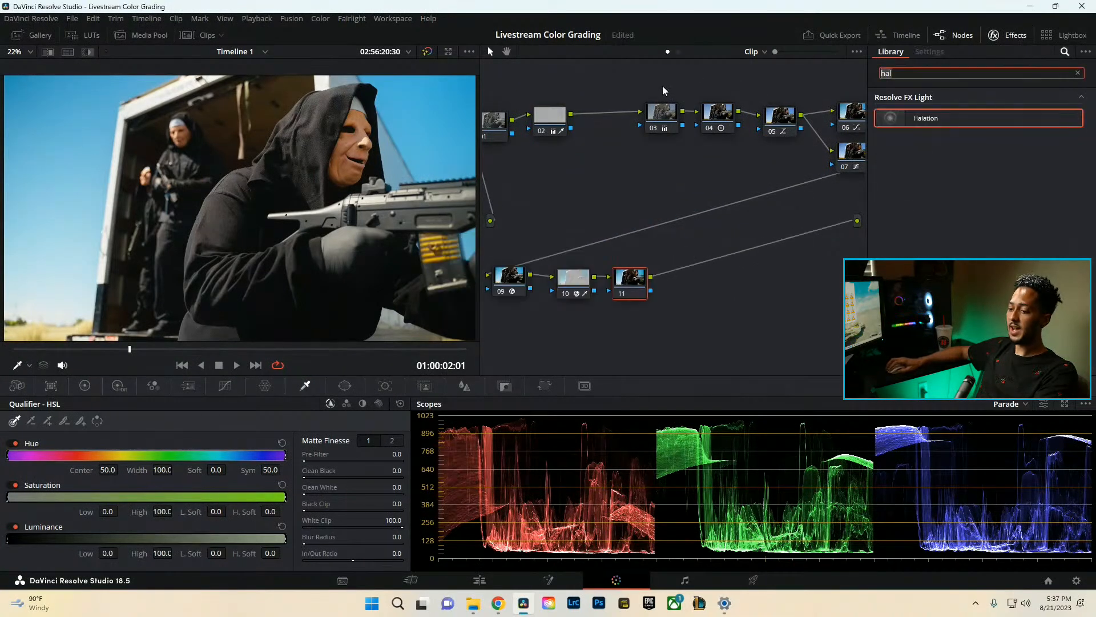
text(grain)
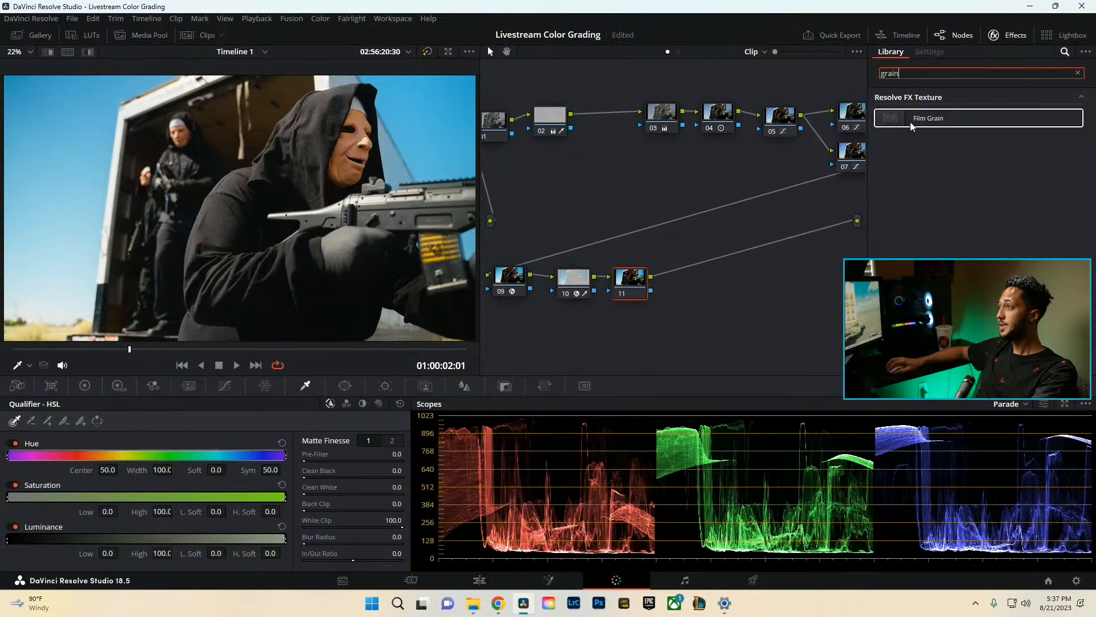
drag(910, 122, 630, 280)
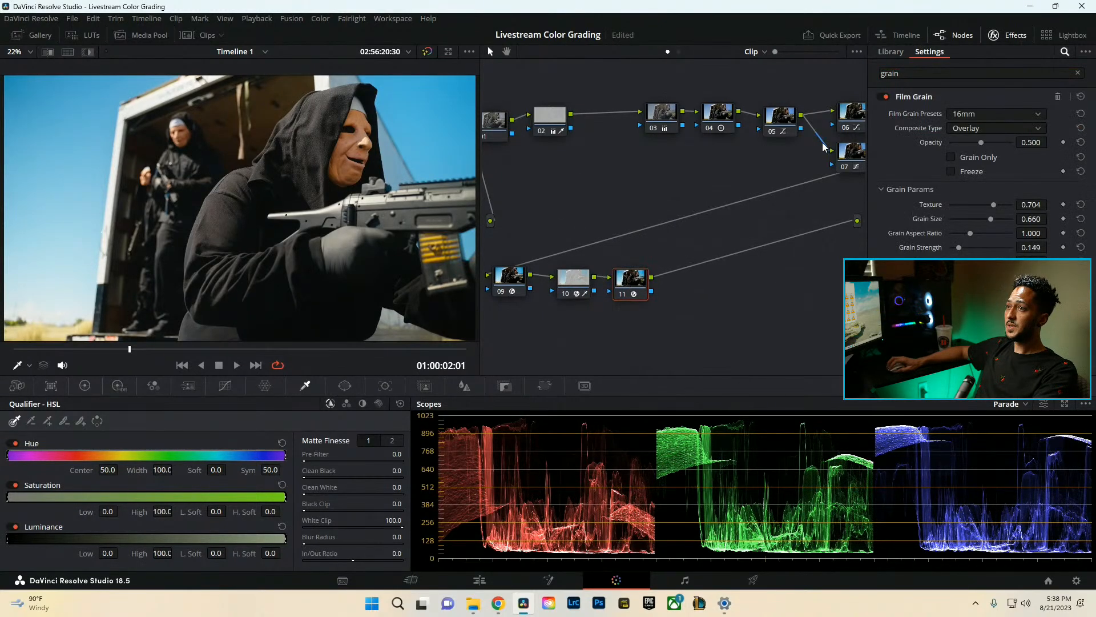
click(1014, 116)
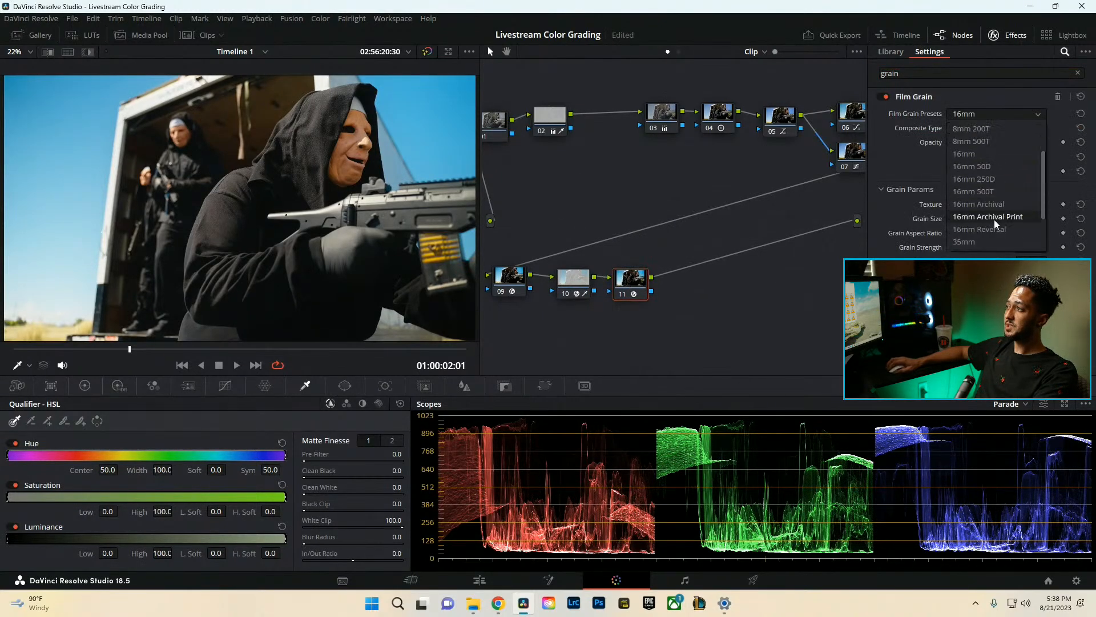
click(982, 216)
Examine the film grain full screen and up close on the hanging strap, the dark truck interior and the hood.
key(ctrl+f)
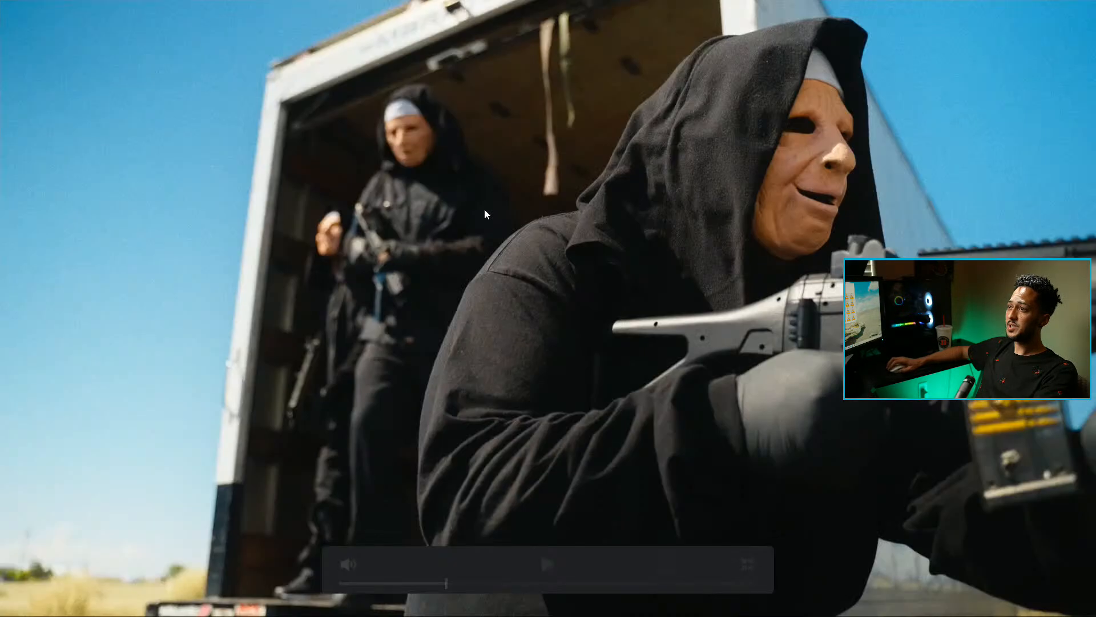
key(ctrl+f)
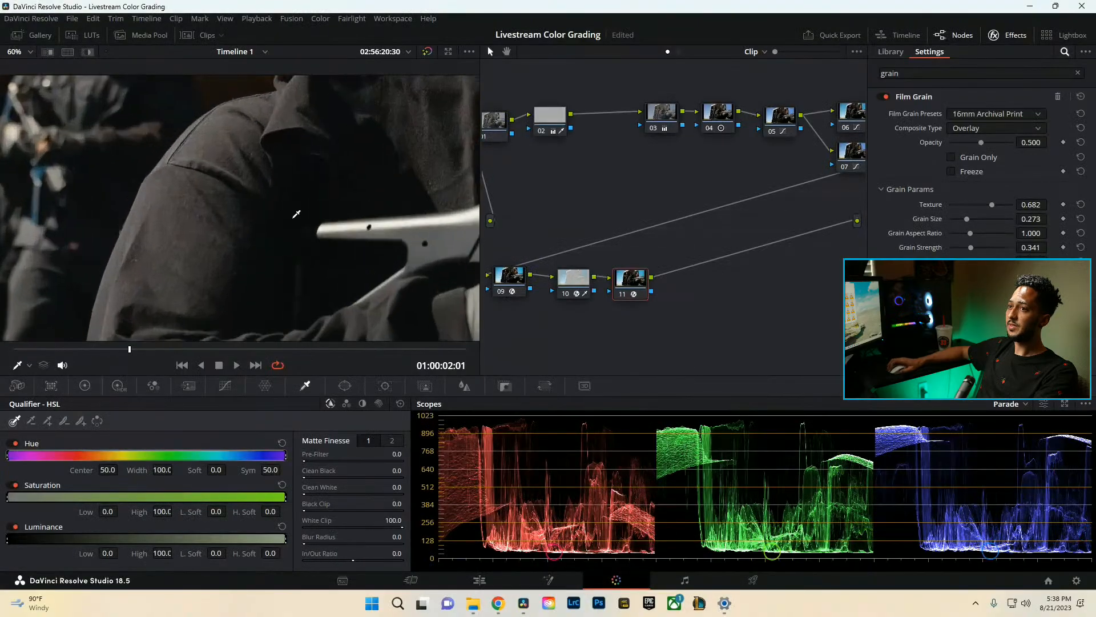
scroll(300, 167, up, 5)
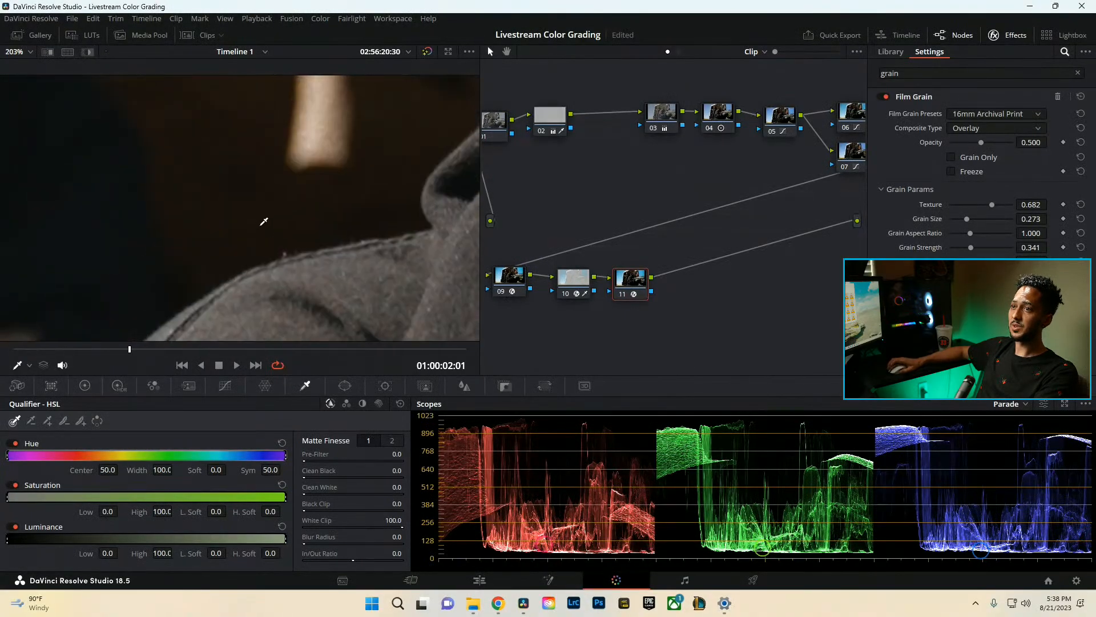
drag(293, 134, 293, 268)
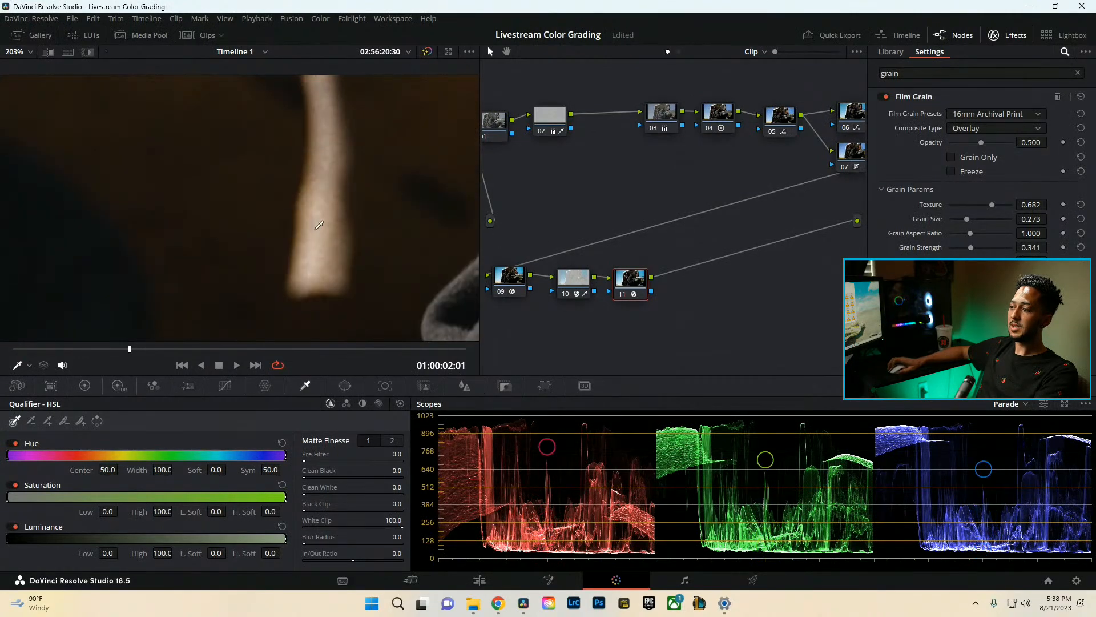
drag(326, 185, 327, 242)
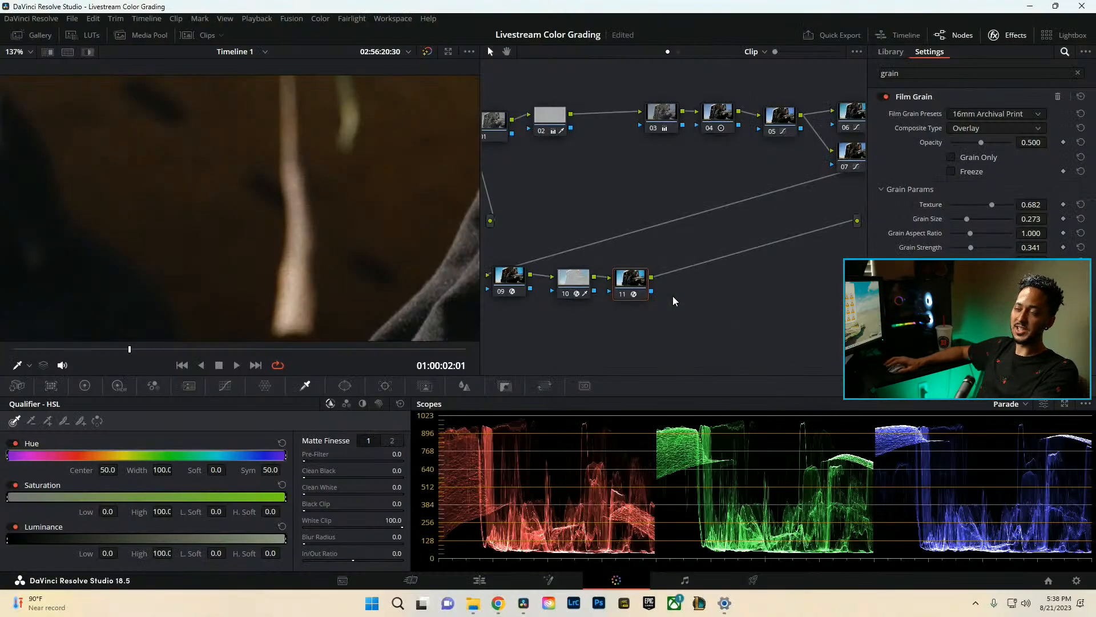
scroll(367, 225, up, 3)
drag(367, 225, 97, 222)
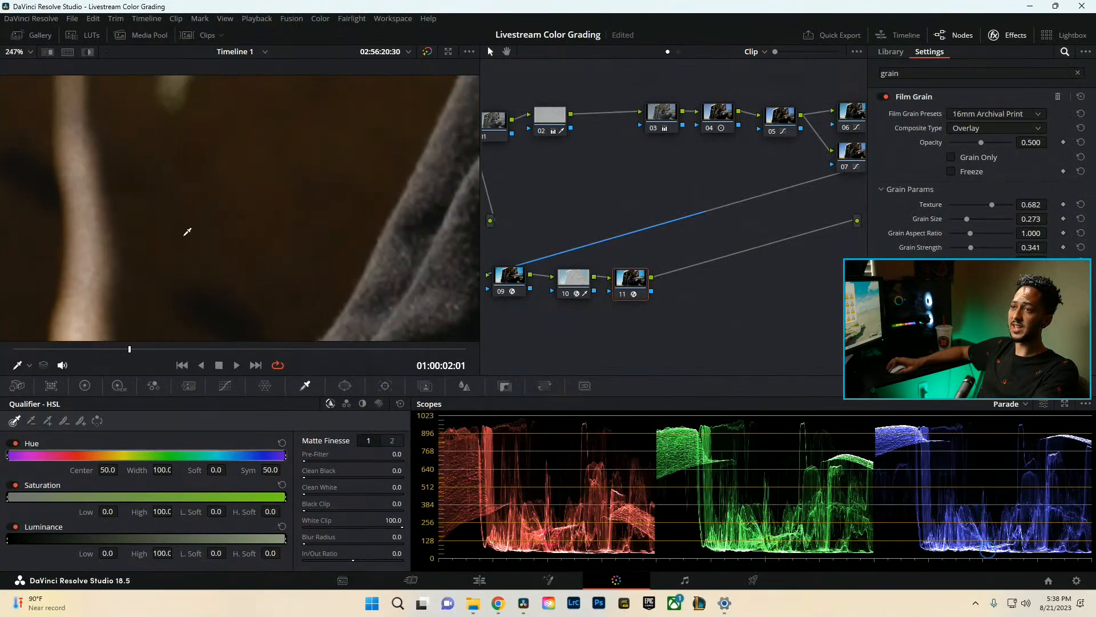
scroll(203, 228, down, 5)
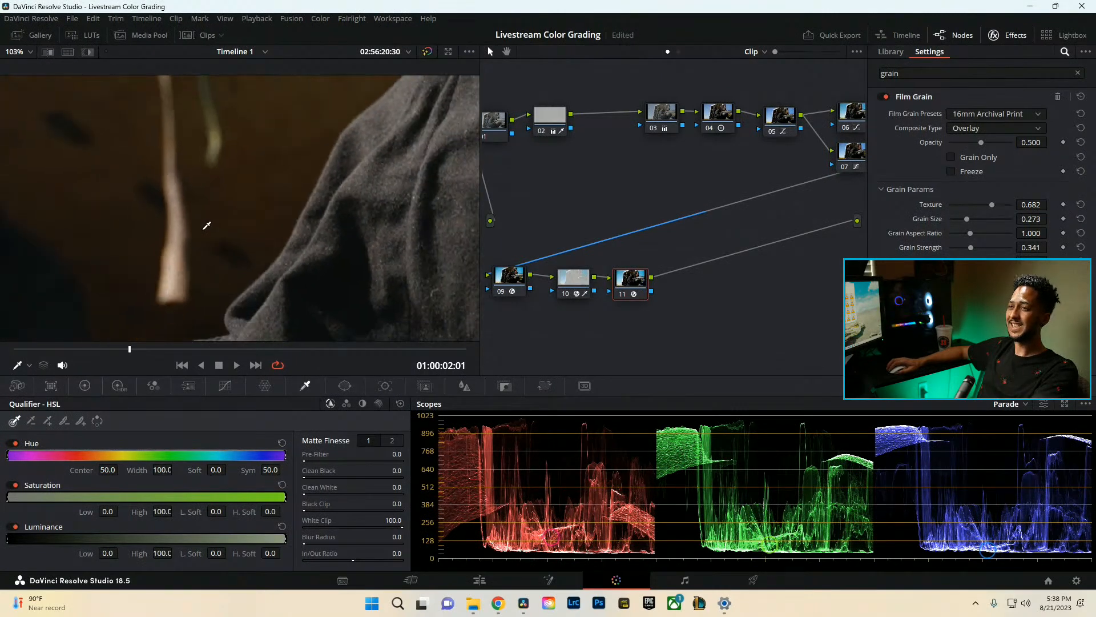
Examine the film grain up close on the hanging strap and dark truck interior, returning to the fitted frame.
scroll(303, 251, up, 5)
drag(276, 196, 262, 243)
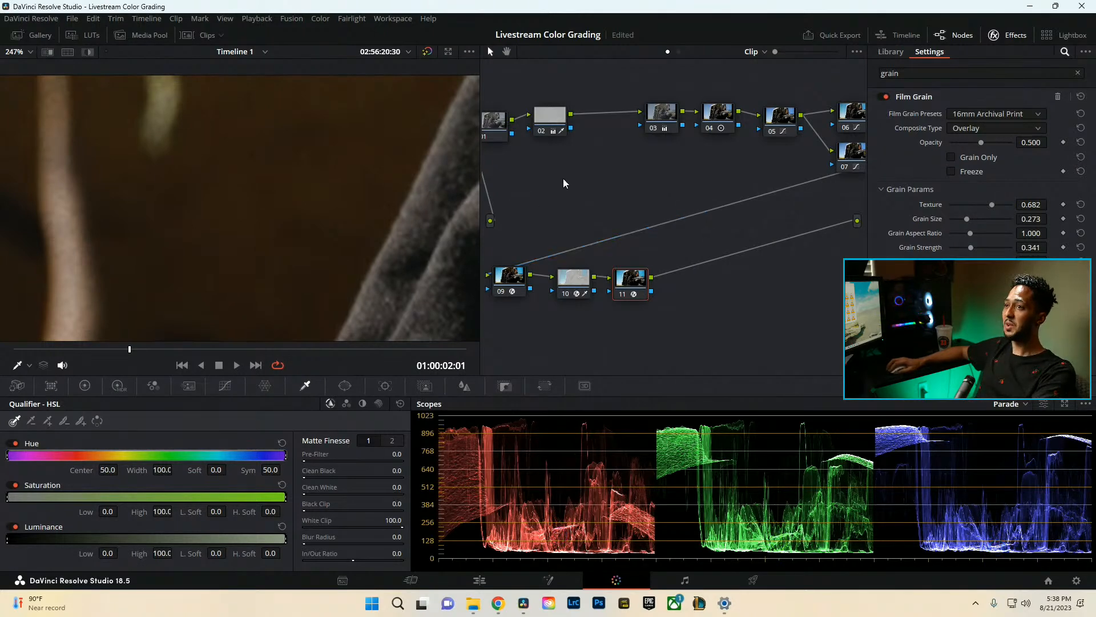
key(ctrl+f)
key(Escape)
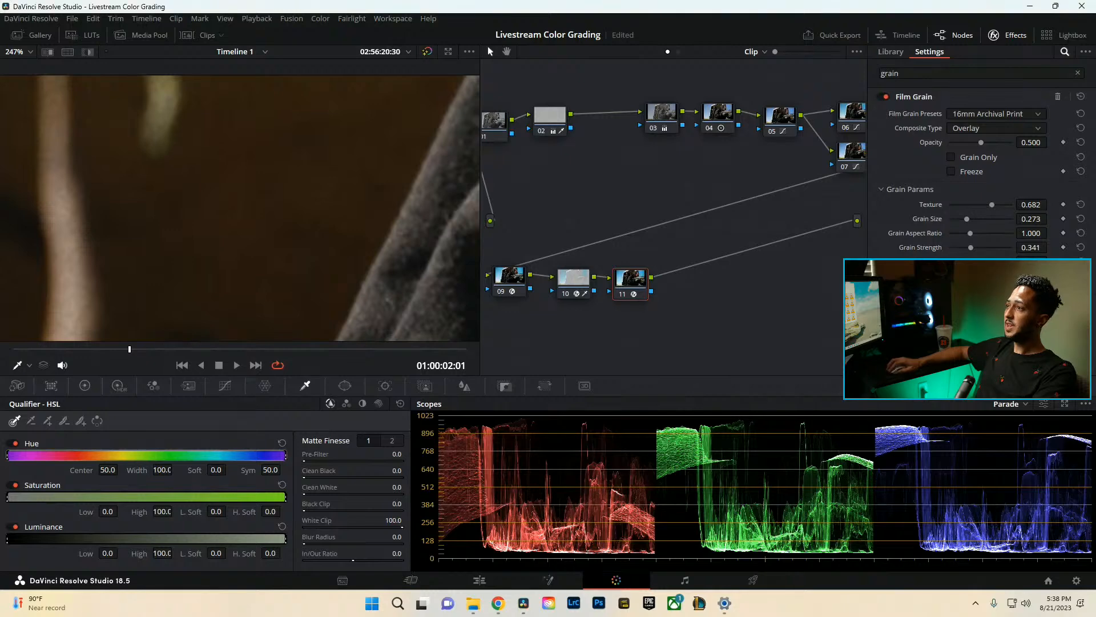
key(shift+z)
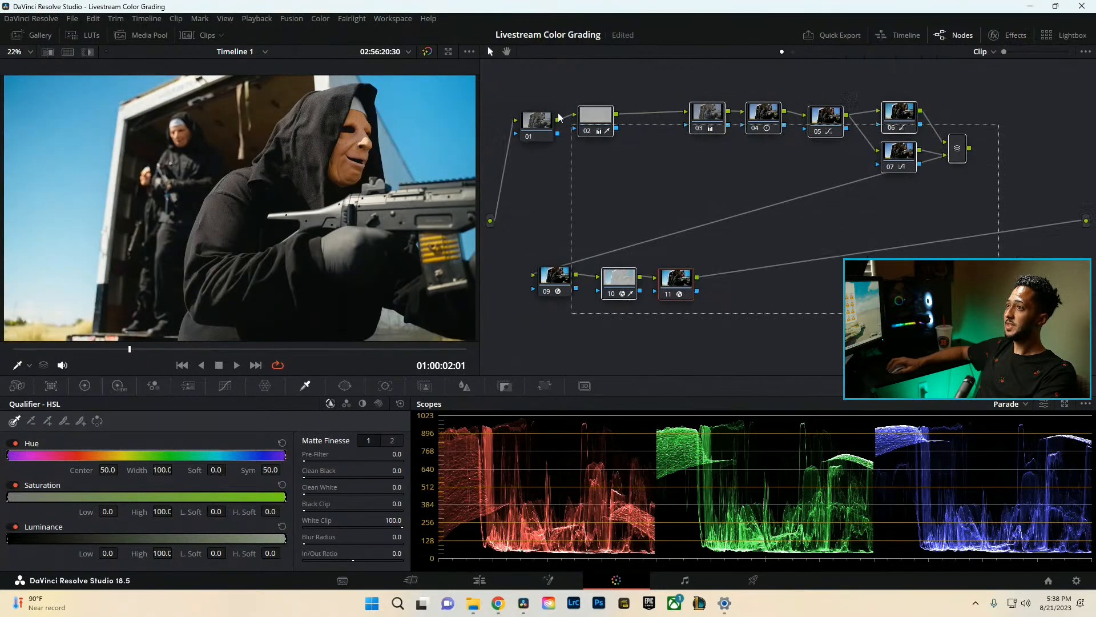
Compare the first clip full screen with the entire grade bypassed, and play the clip back.
key(ctrl+f)
key(shift+d)
key(Escape)
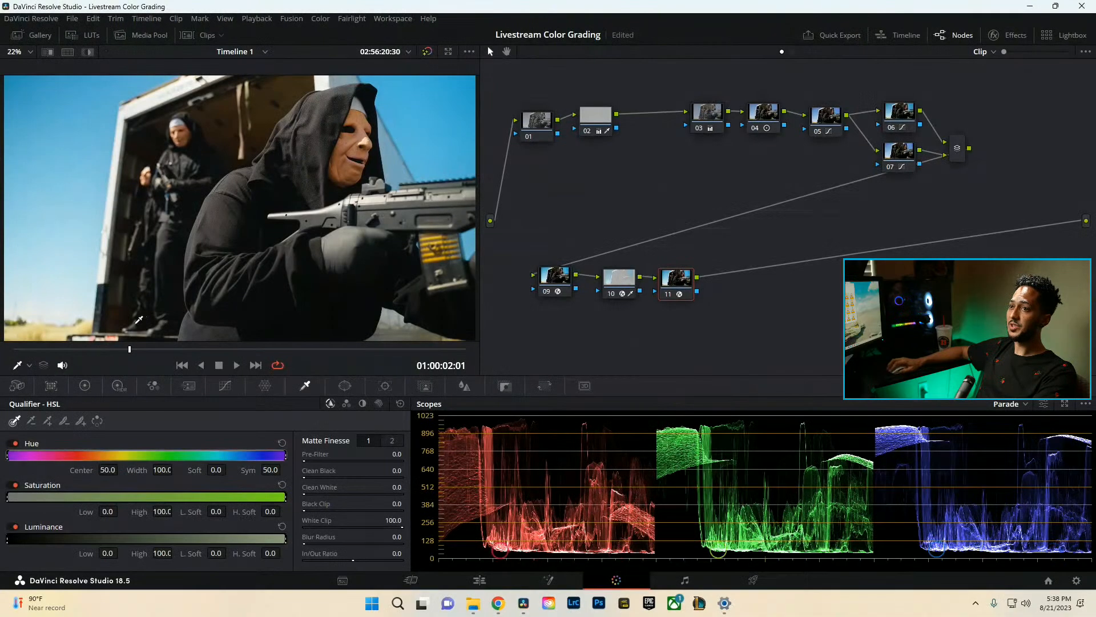
click(234, 363)
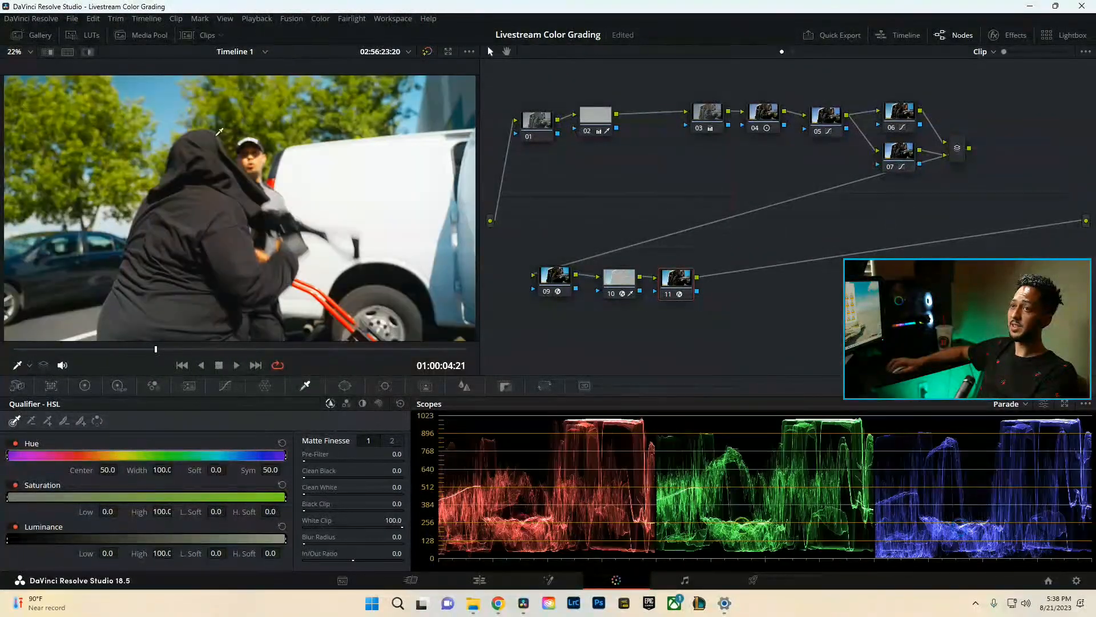
Show the timeline's clip thumbnails and copy the complete grade of clip 01 onto clip 02.
click(206, 36)
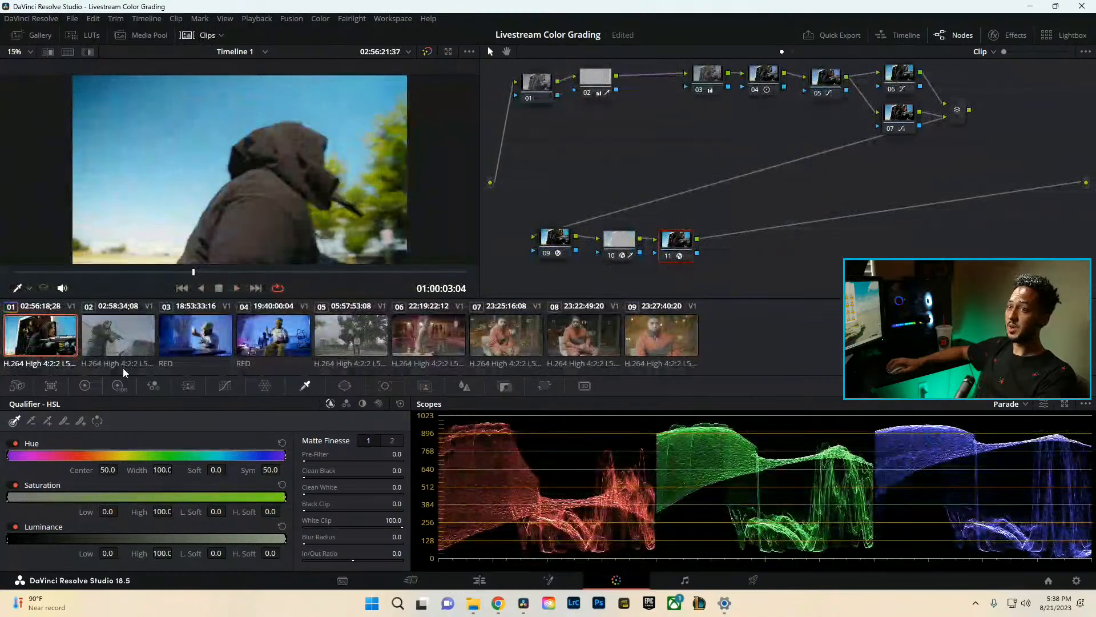
click(110, 346)
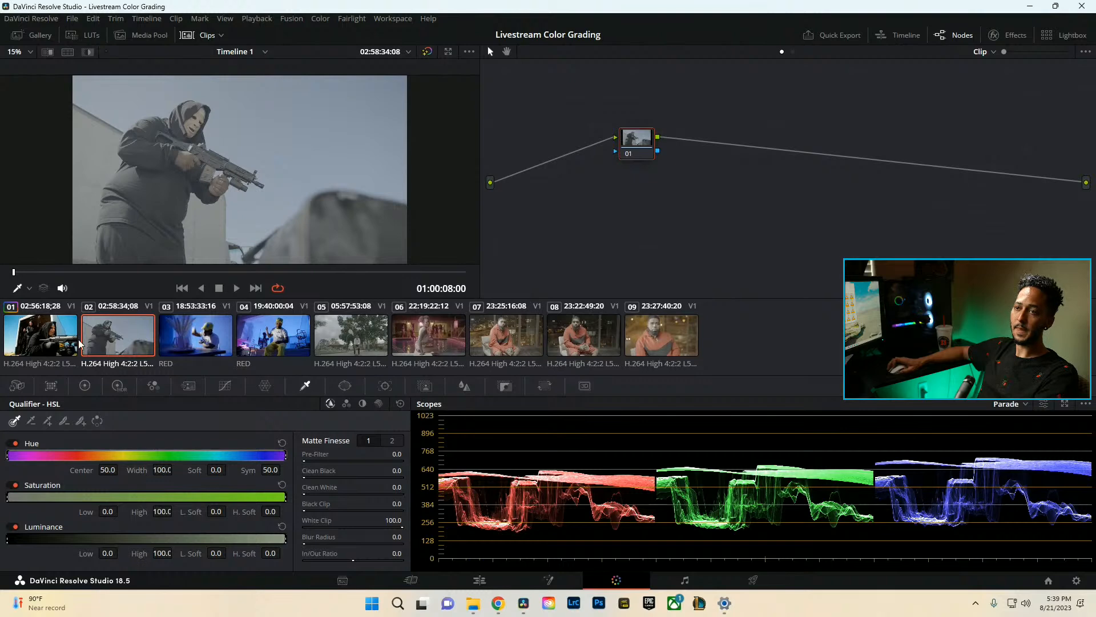
middle_click(55, 341)
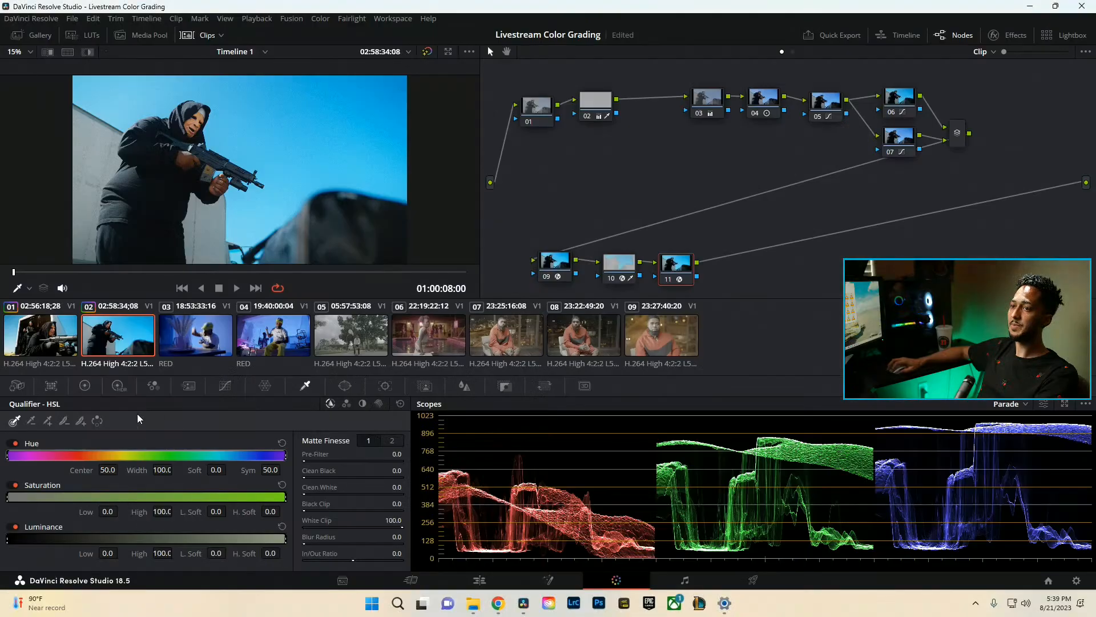
Switch back and forth between clips 01 and 02 to compare how the grade looks on each.
click(56, 345)
click(86, 343)
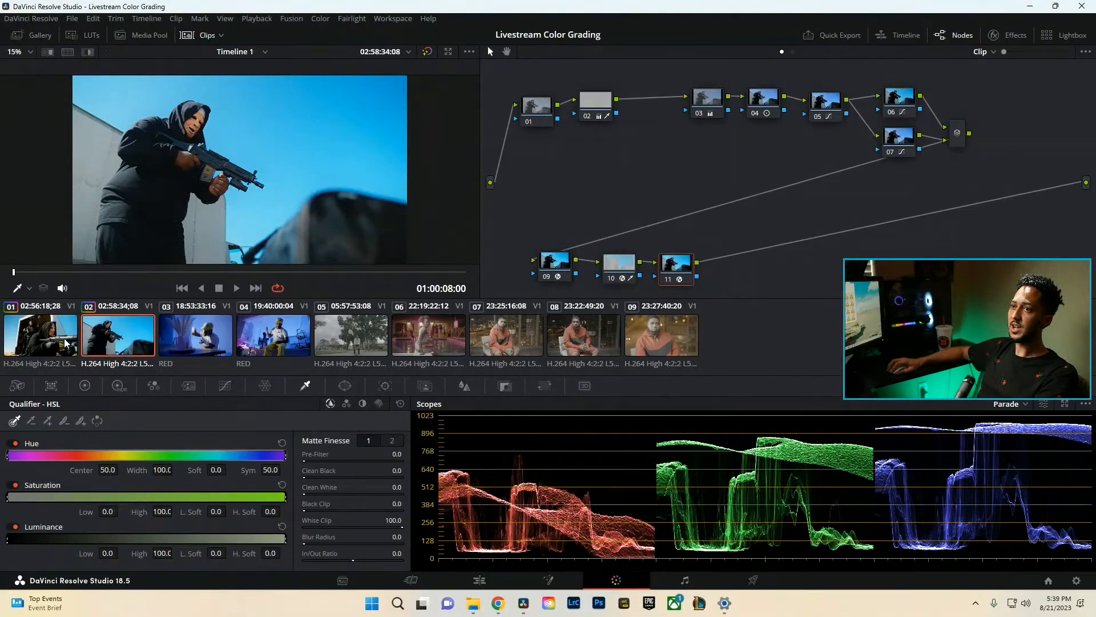
click(65, 343)
click(88, 343)
click(67, 343)
click(102, 342)
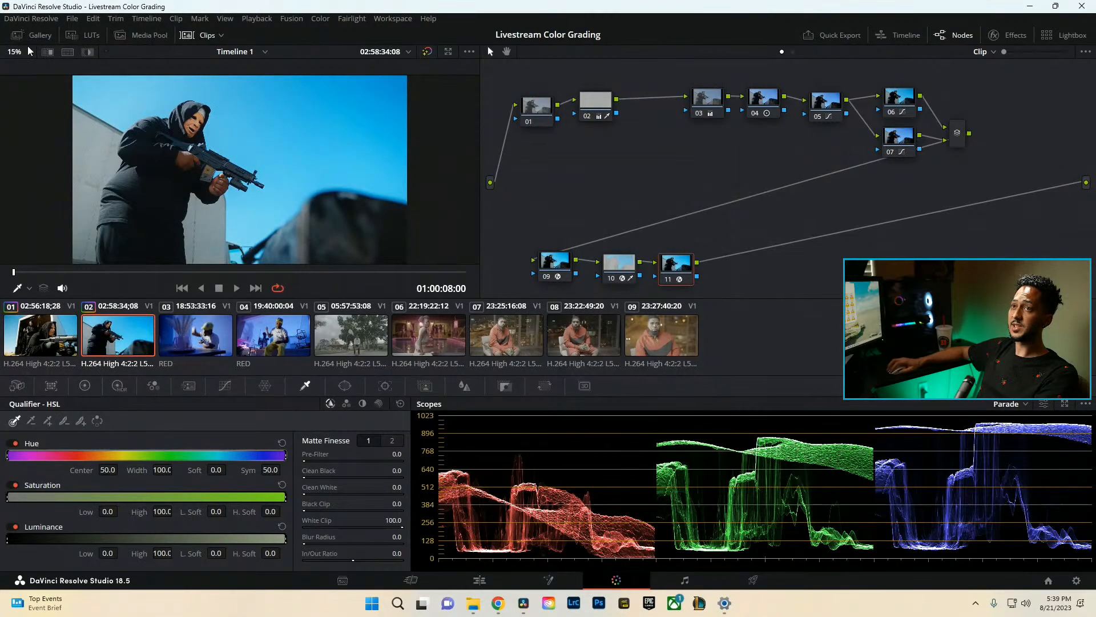
click(48, 53)
click(68, 53)
click(85, 54)
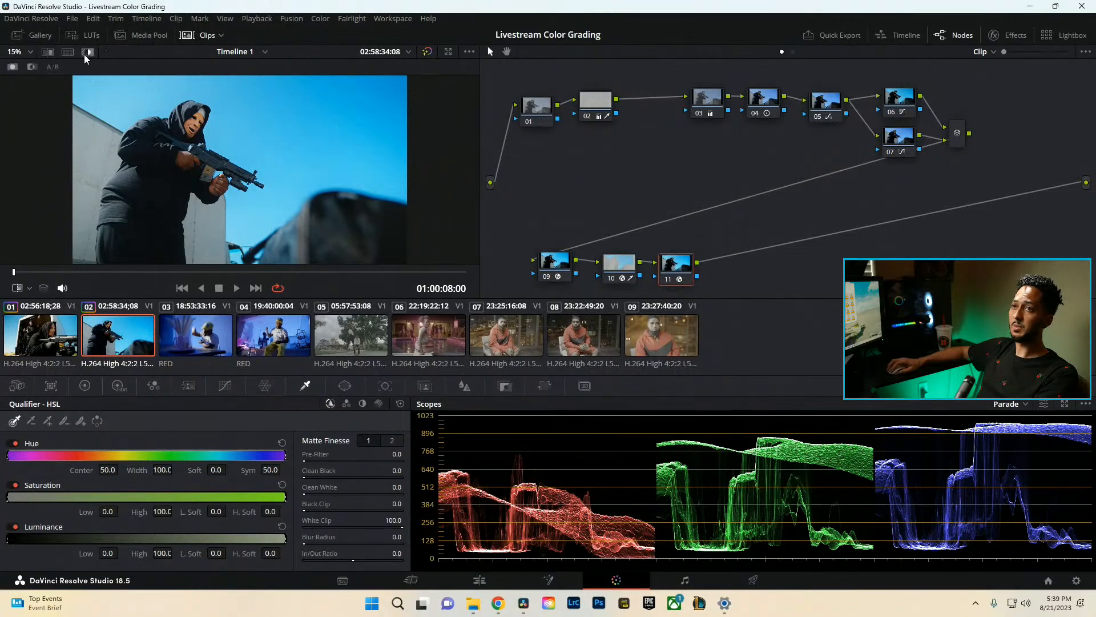
click(86, 52)
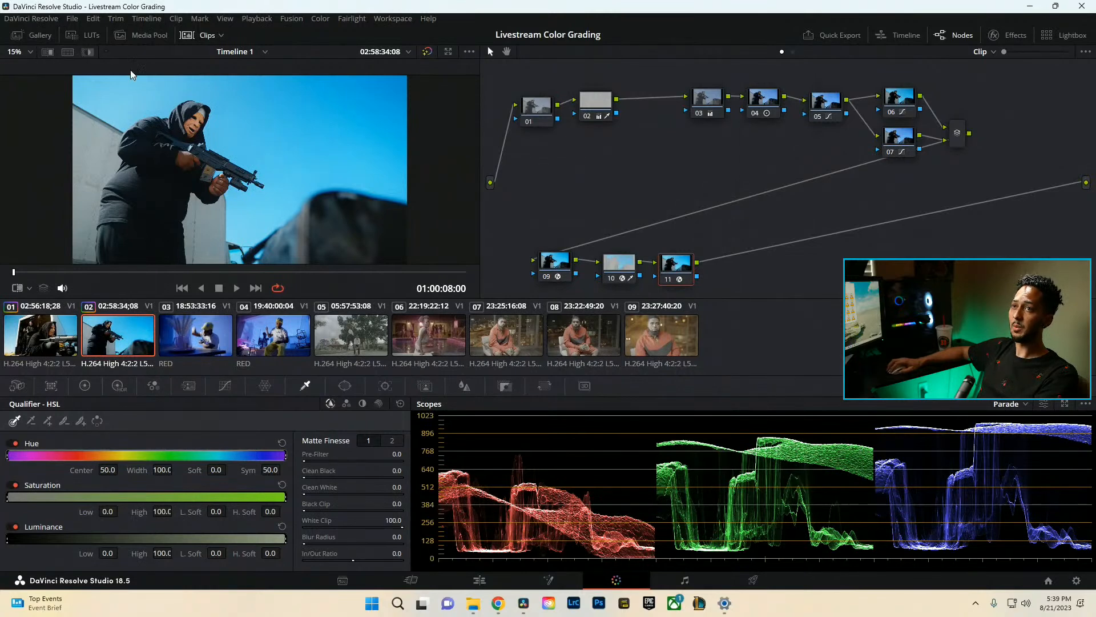
click(45, 55)
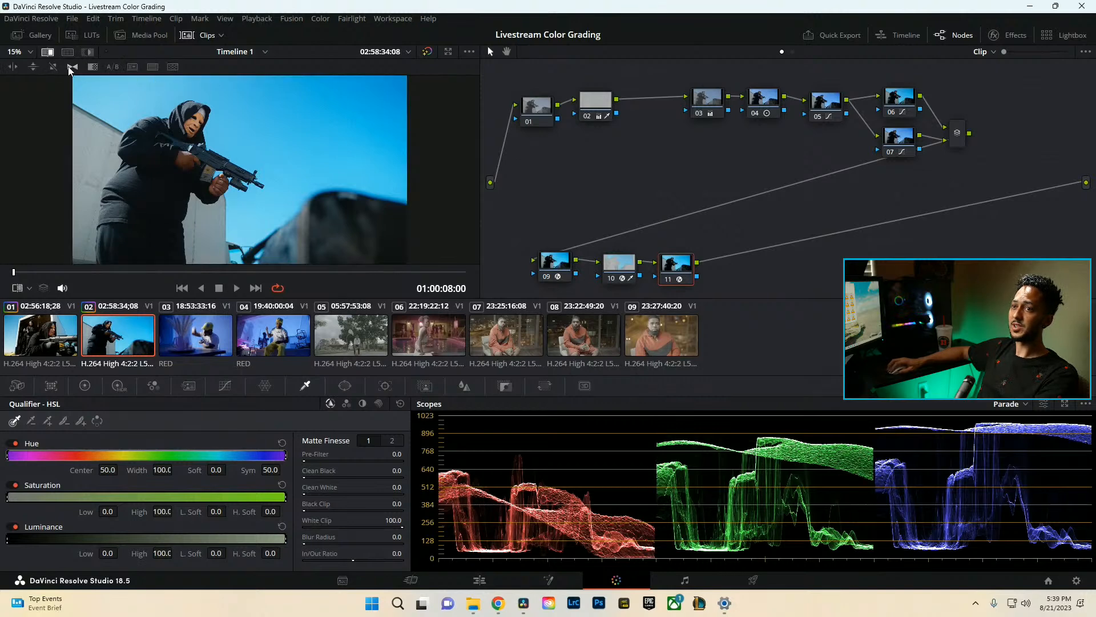
click(49, 51)
click(469, 52)
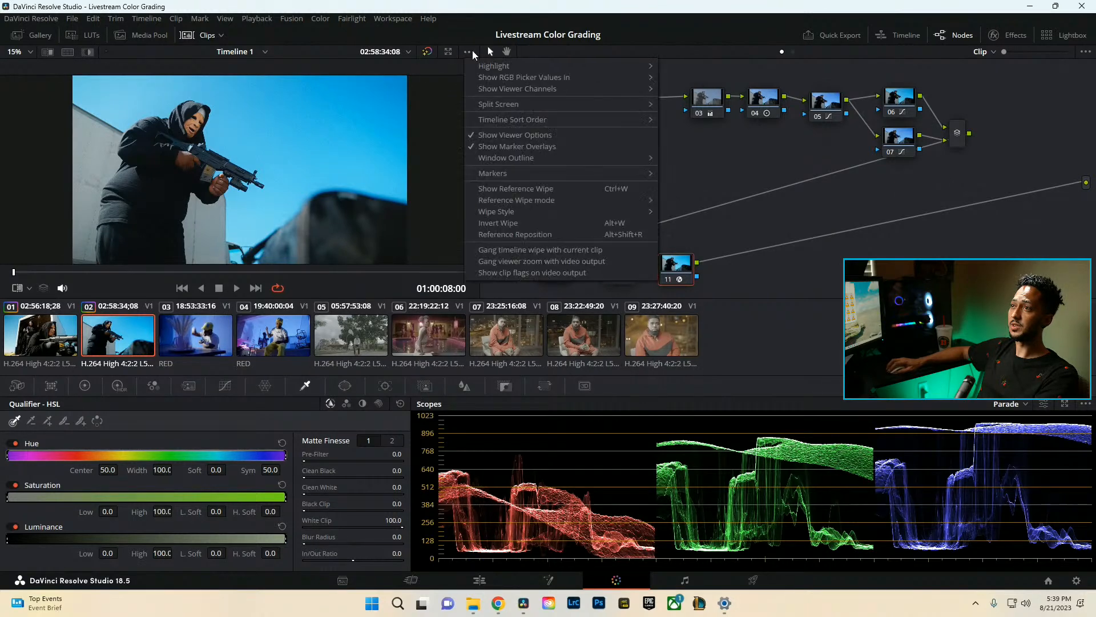
click(313, 56)
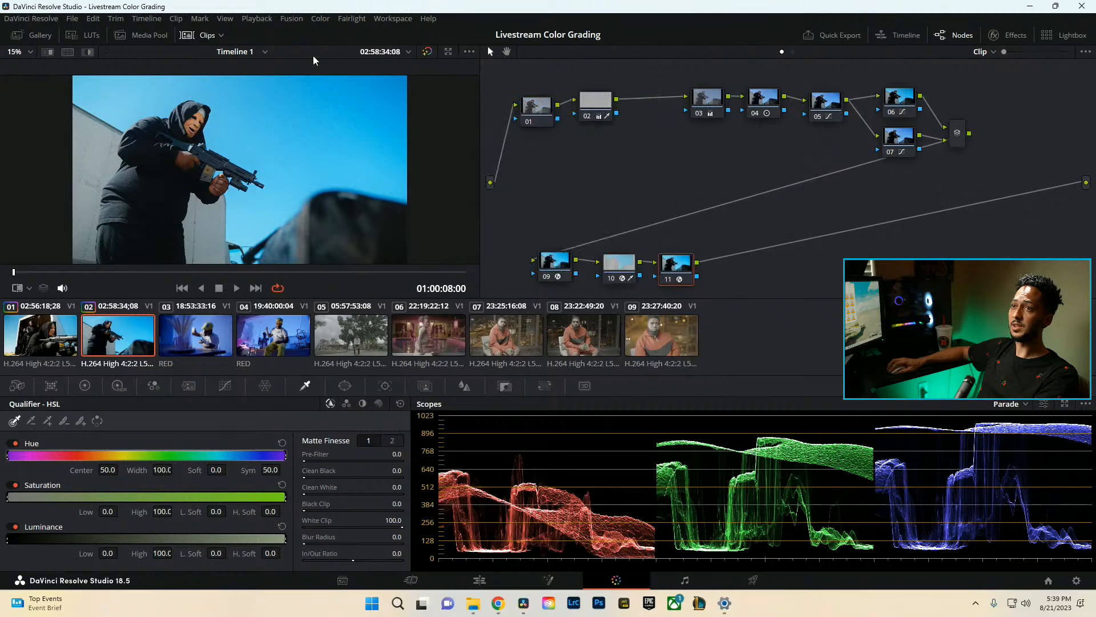
click(24, 289)
click(63, 108)
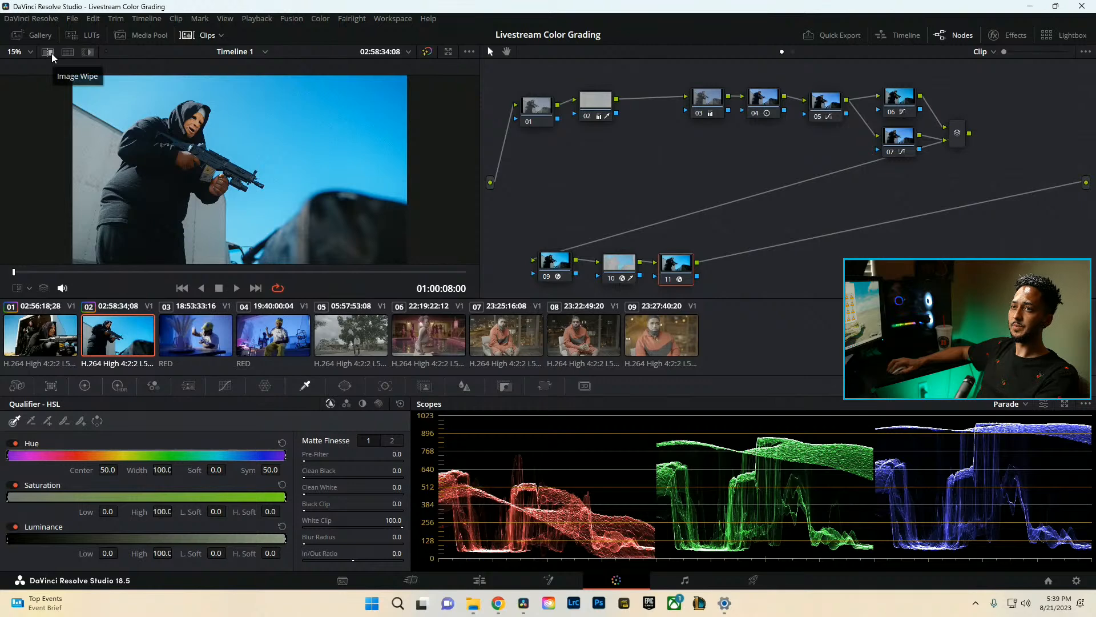
Show clips 01 and 02 side by side in a Selected Clips split screen, with an enlarged viewer and full screen.
click(69, 53)
click(74, 66)
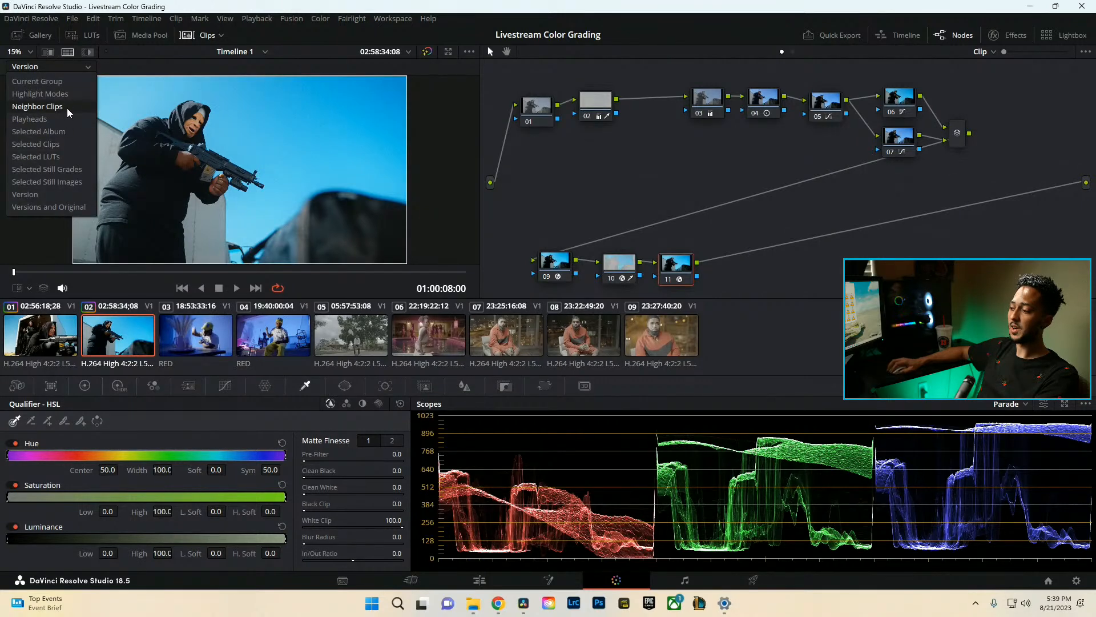
click(53, 144)
ctrl+click(64, 343)
scroll(235, 219, up, 4)
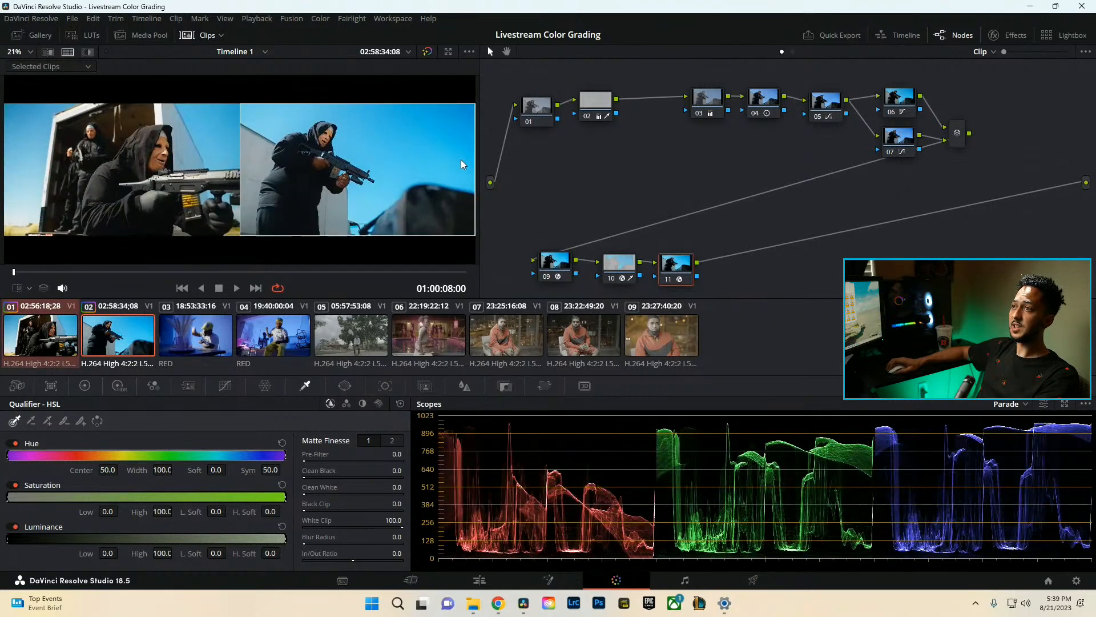
drag(483, 167, 864, 186)
key(ctrl+f)
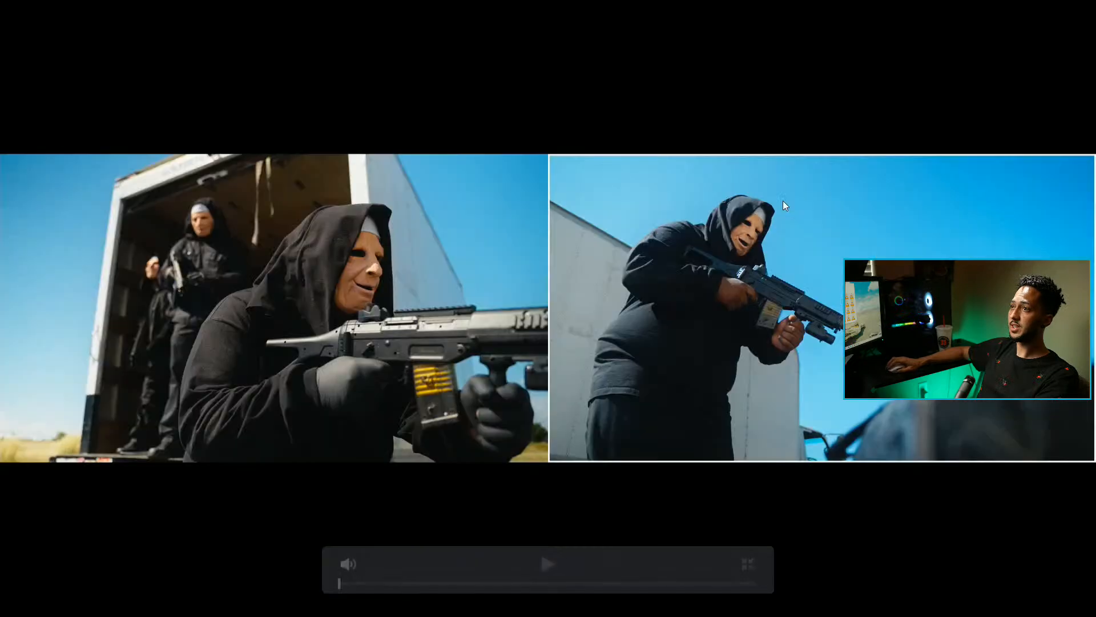
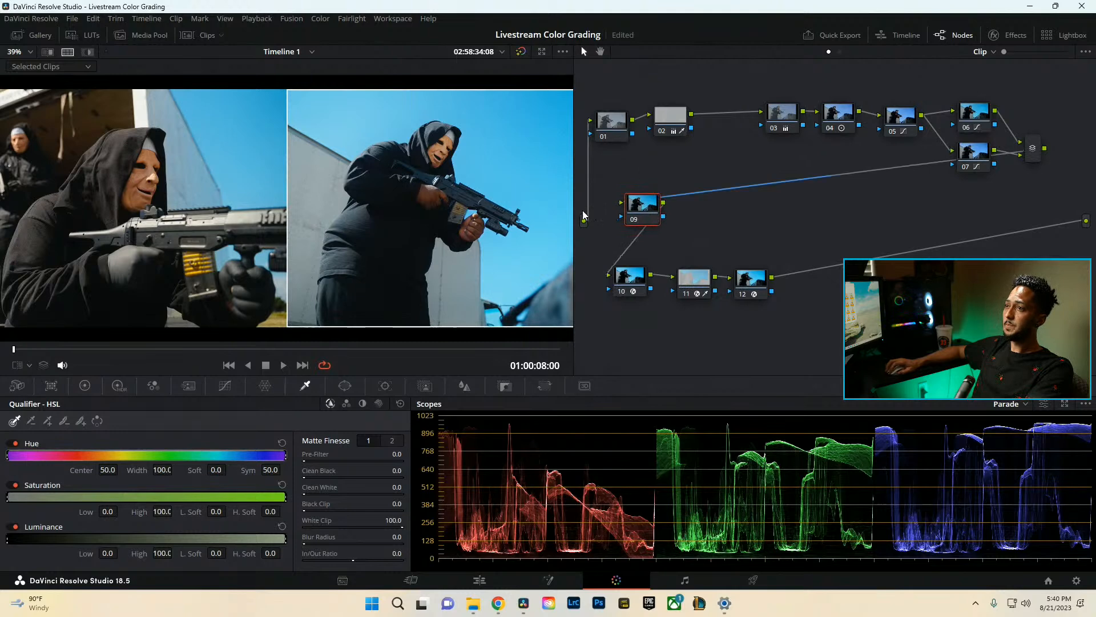
Try lowering the blue Offset of node 09 on clip 02 to 23.96 with the primary color wheels.
click(77, 389)
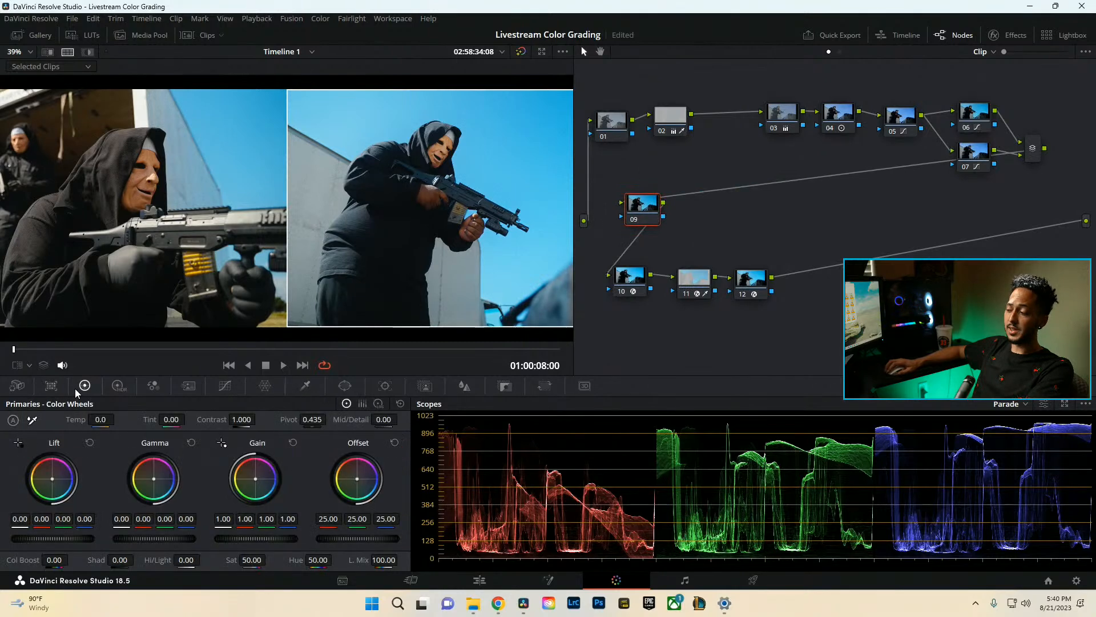
drag(388, 519, 377, 520)
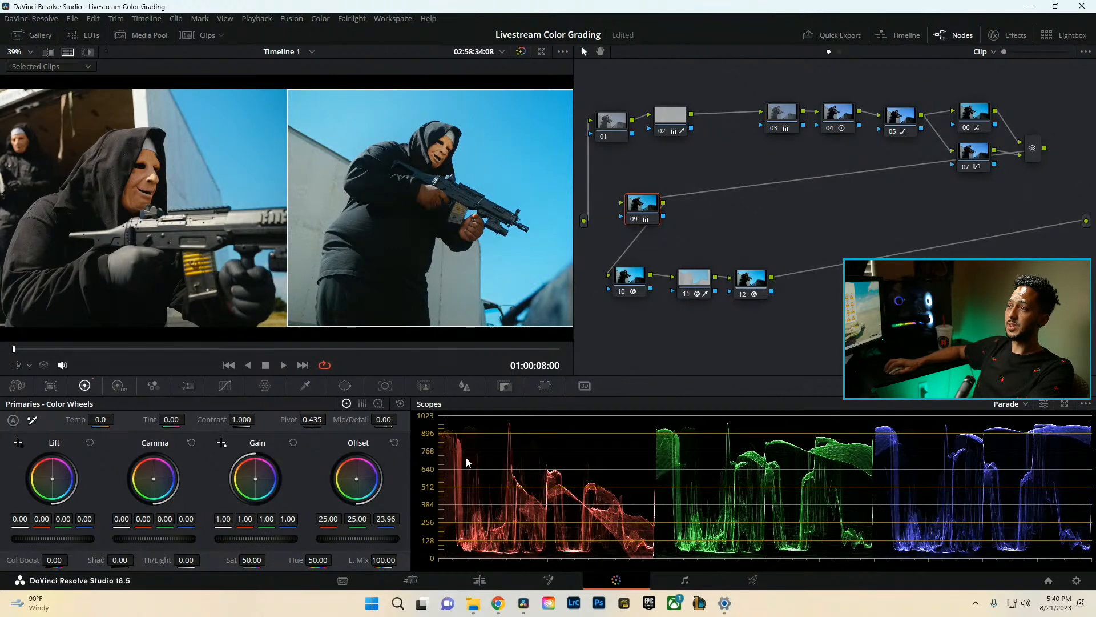
key(ctrl+z)
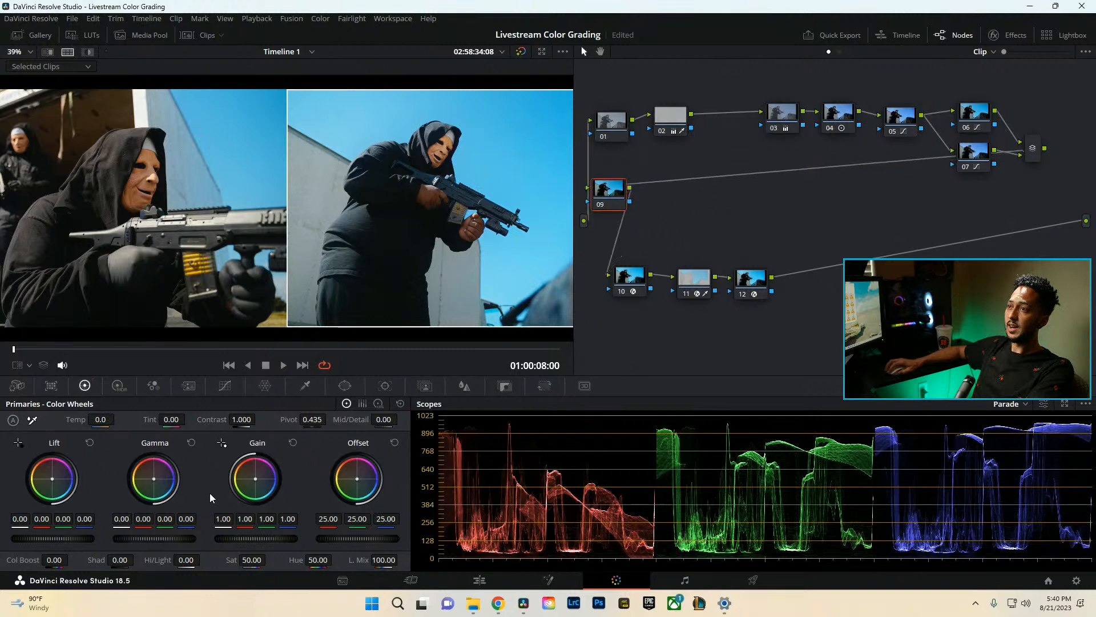
Set node 09's blue Lift to -0.01 and lower its green Lift very slightly.
drag(84, 519, 81, 519)
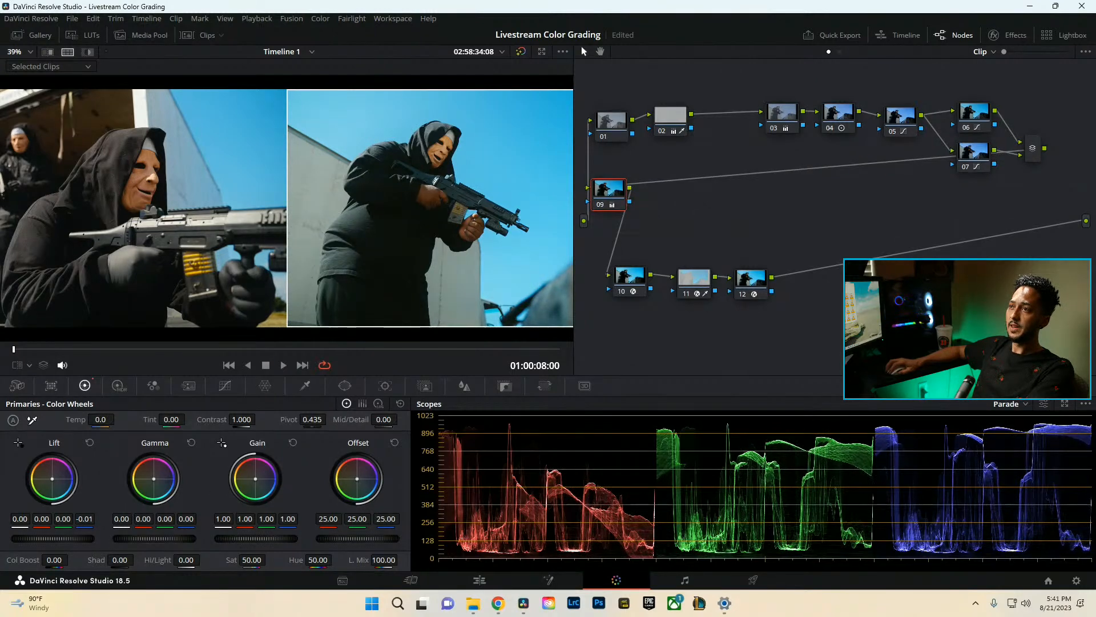
scroll(394, 268, down, 1)
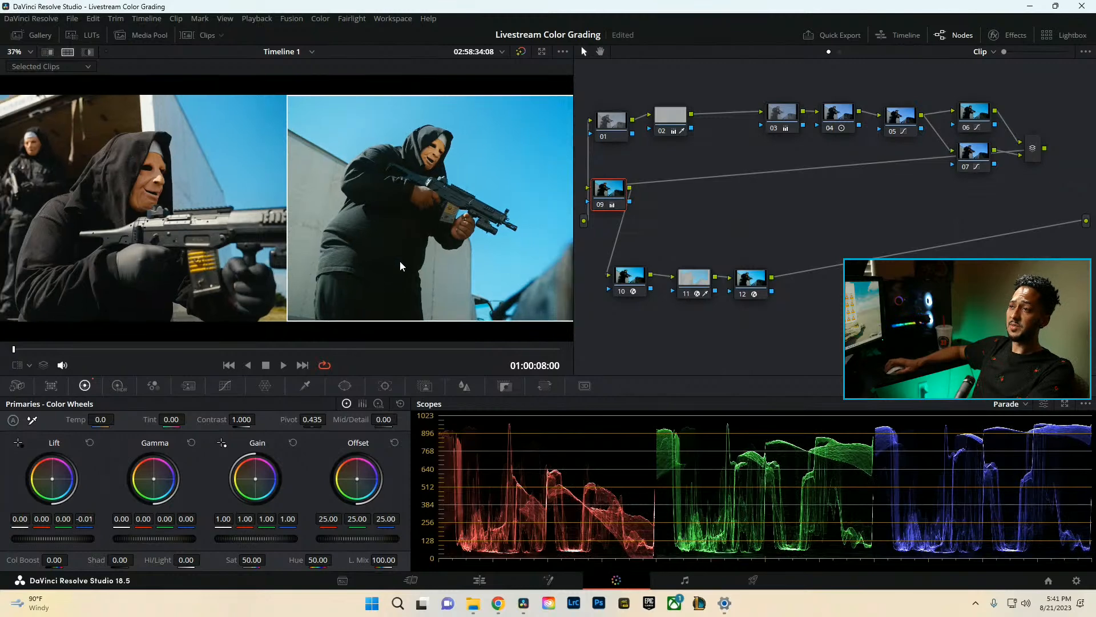
drag(64, 520, 62, 520)
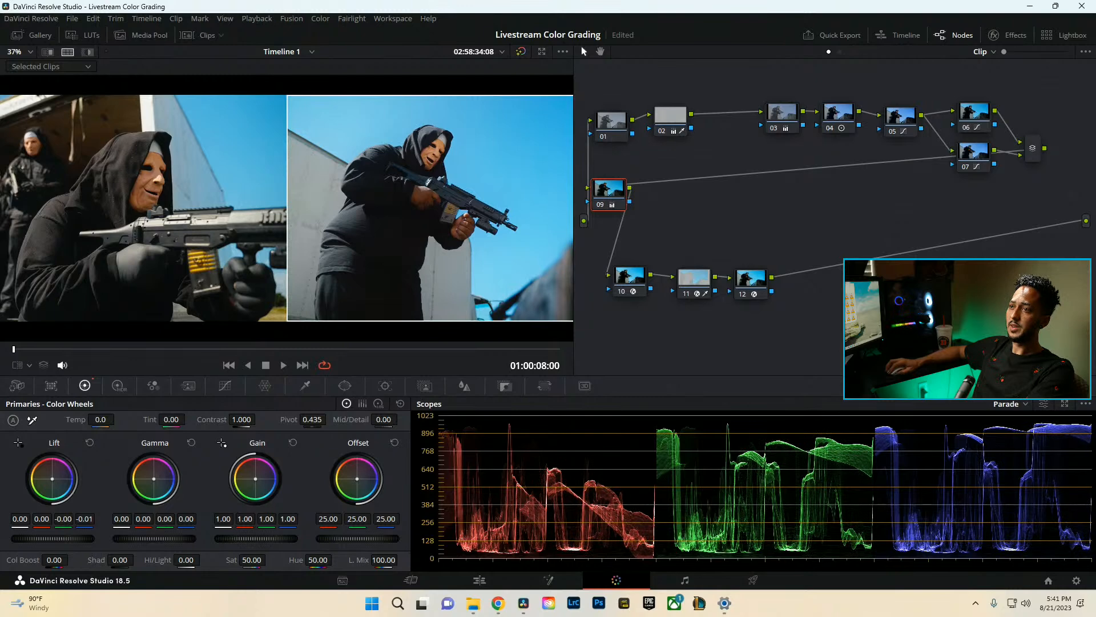
Compare the two clips with node 09 disabled and enabled, including a full-screen view.
key(ctrl+d)
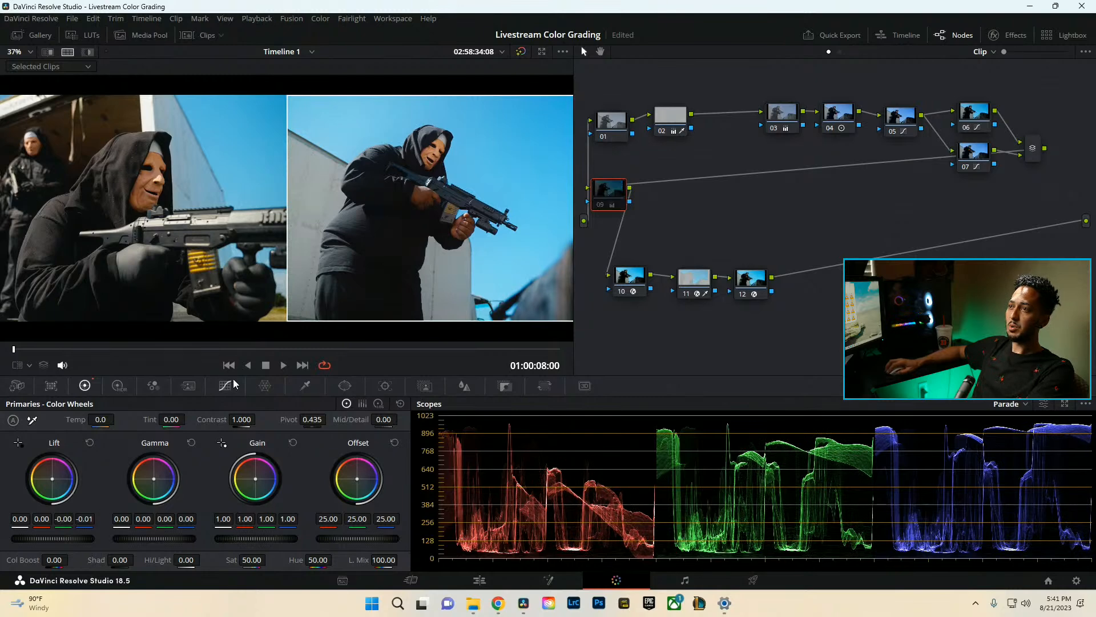
key(ctrl+d)
key(ctrl+f)
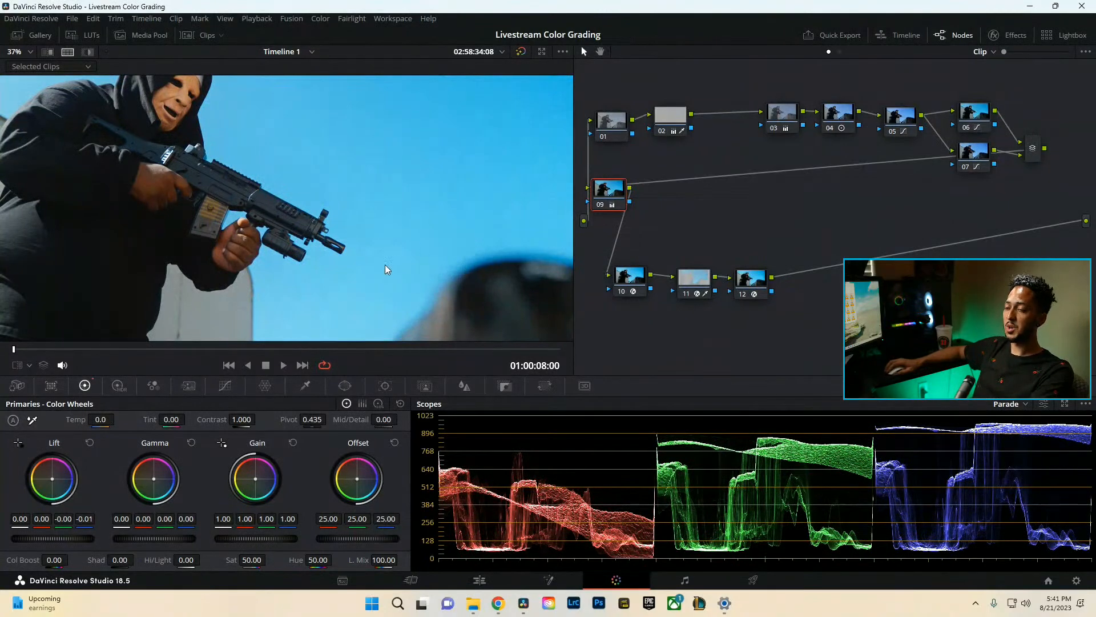
Inspect the dark jacket around the rifle up close and reset the grade on node 09.
scroll(212, 263, up, 3)
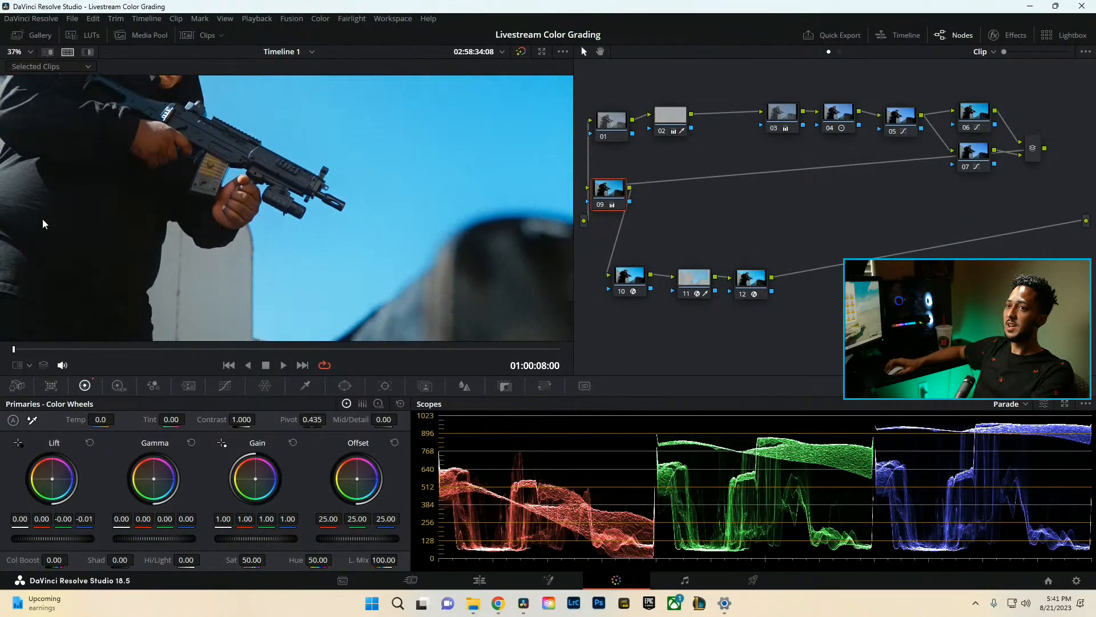
scroll(372, 235, up, 2)
drag(229, 208, 241, 286)
scroll(372, 235, up, 1)
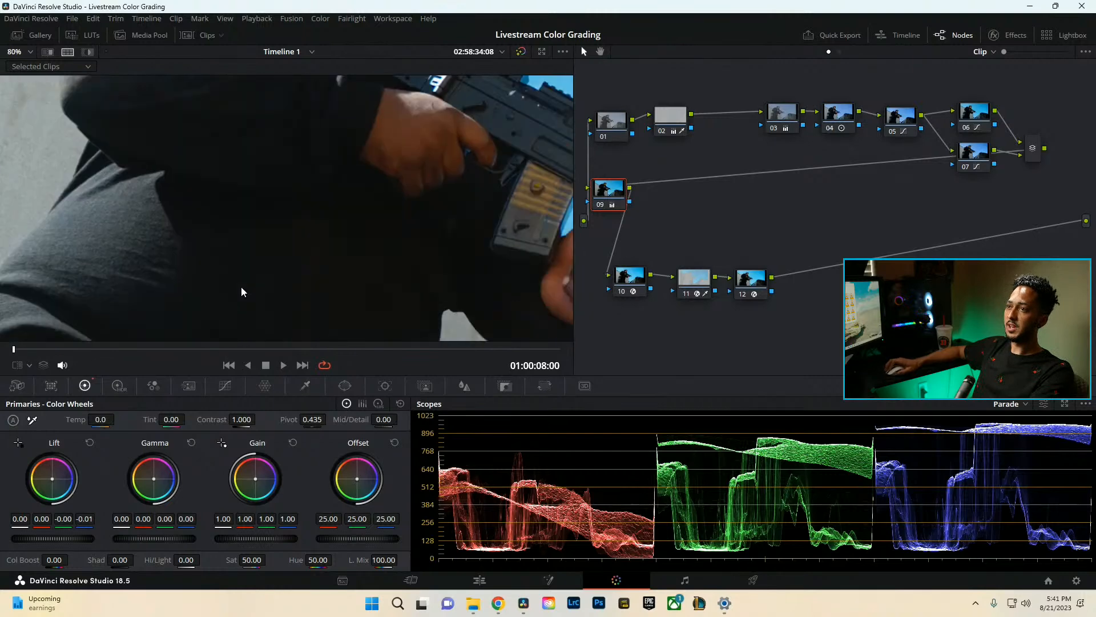
drag(317, 176, 283, 243)
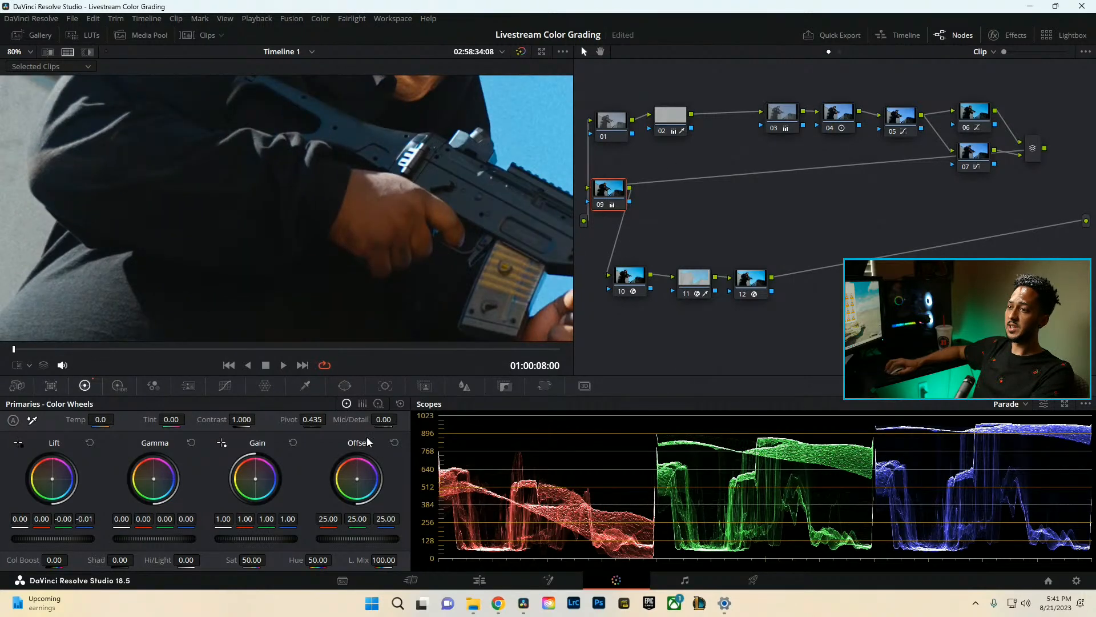
click(380, 403)
click(346, 403)
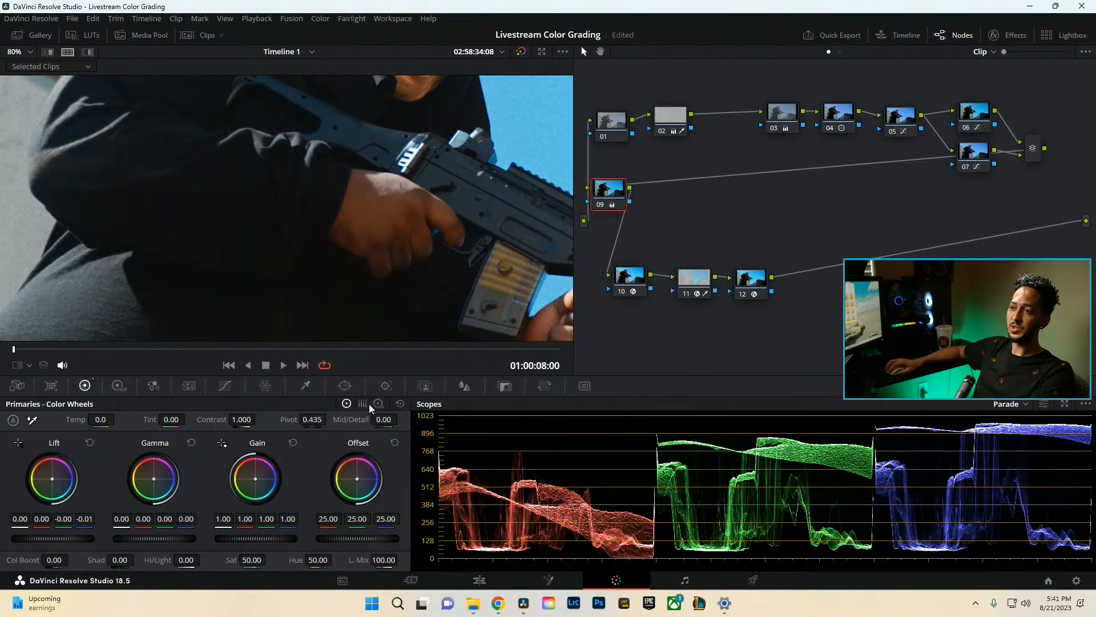
right_click(609, 191)
click(622, 199)
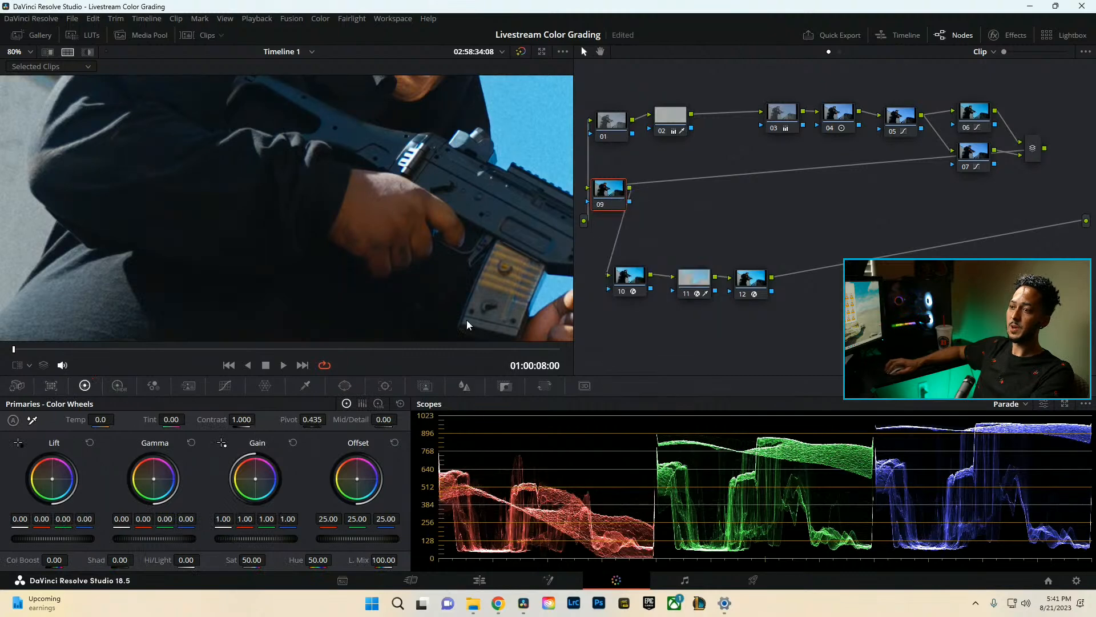
Set the blue Shadow value of node 09 to -0.04 with the Log wheels, checking the dark clothing up close.
click(379, 403)
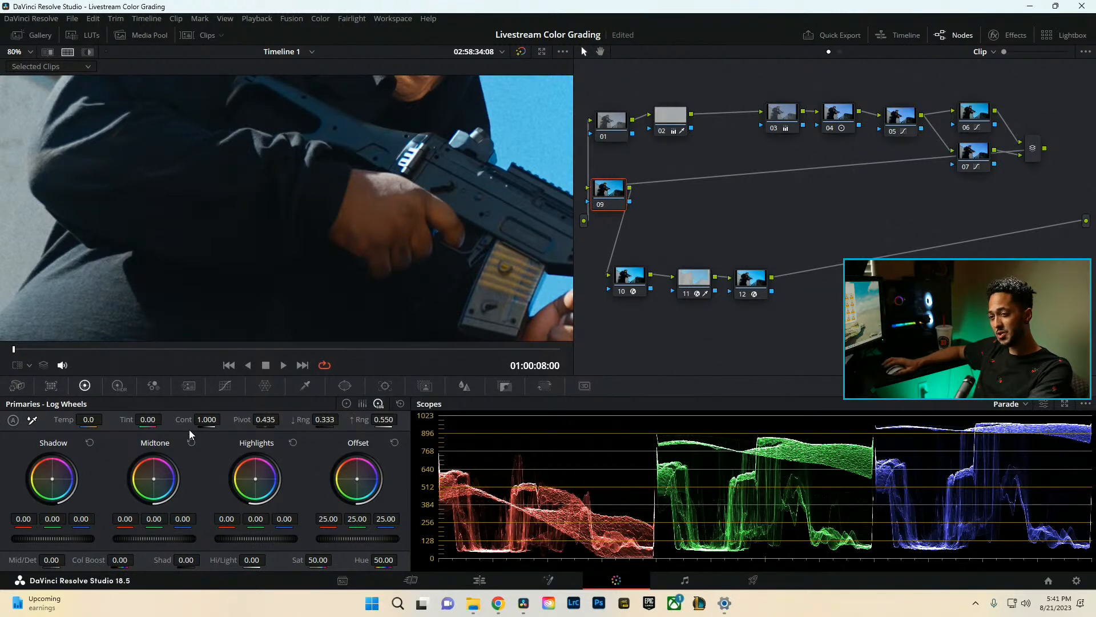
drag(81, 519, 76, 519)
scroll(342, 282, up, 4)
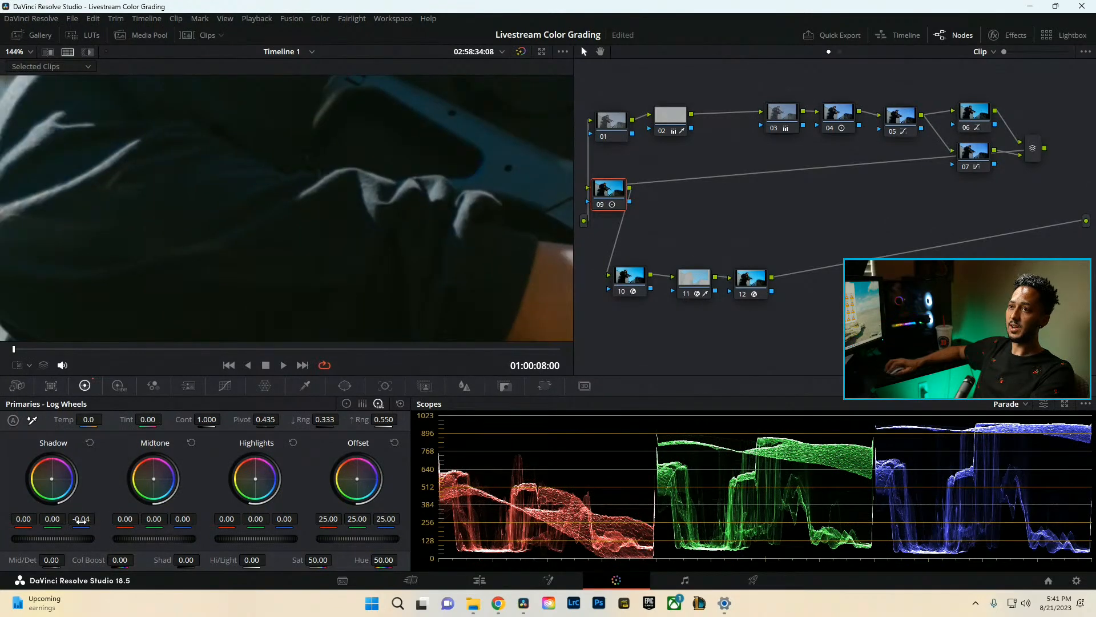
Set node 09's green Shadow to -0.02 and blue Shadow to -0.05, and check the clip full screen.
drag(53, 520, 51, 520)
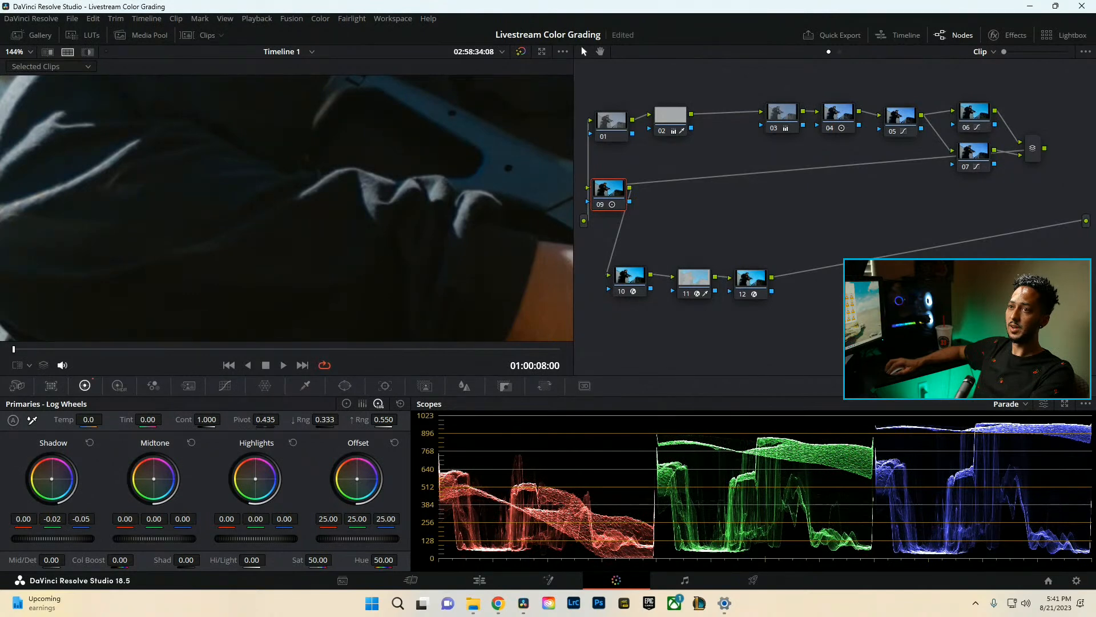
key(ctrl+f)
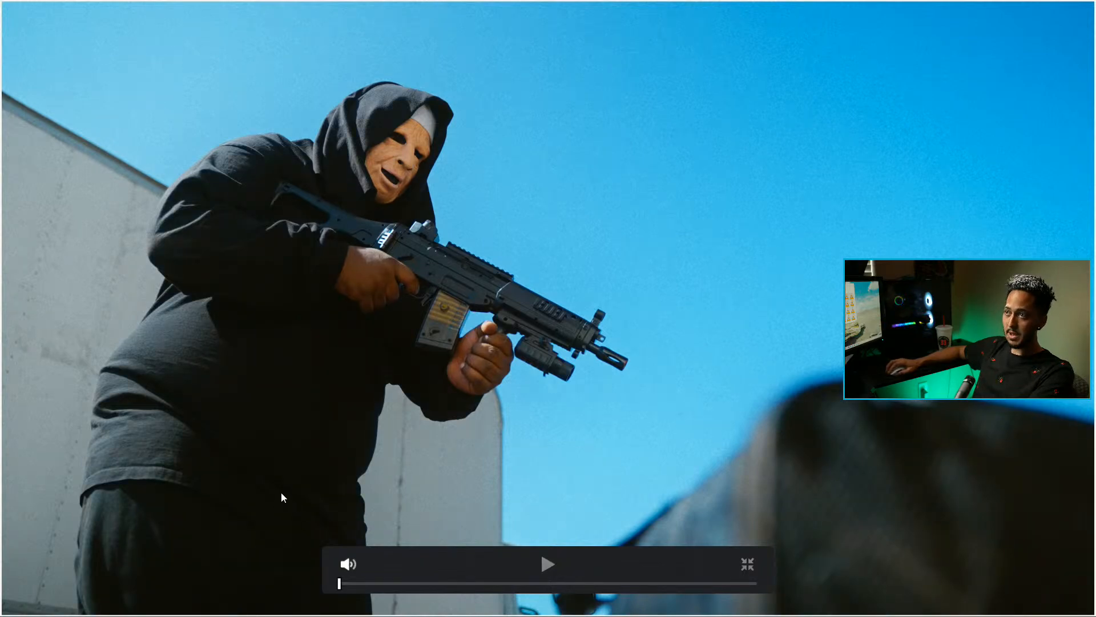
key(Escape)
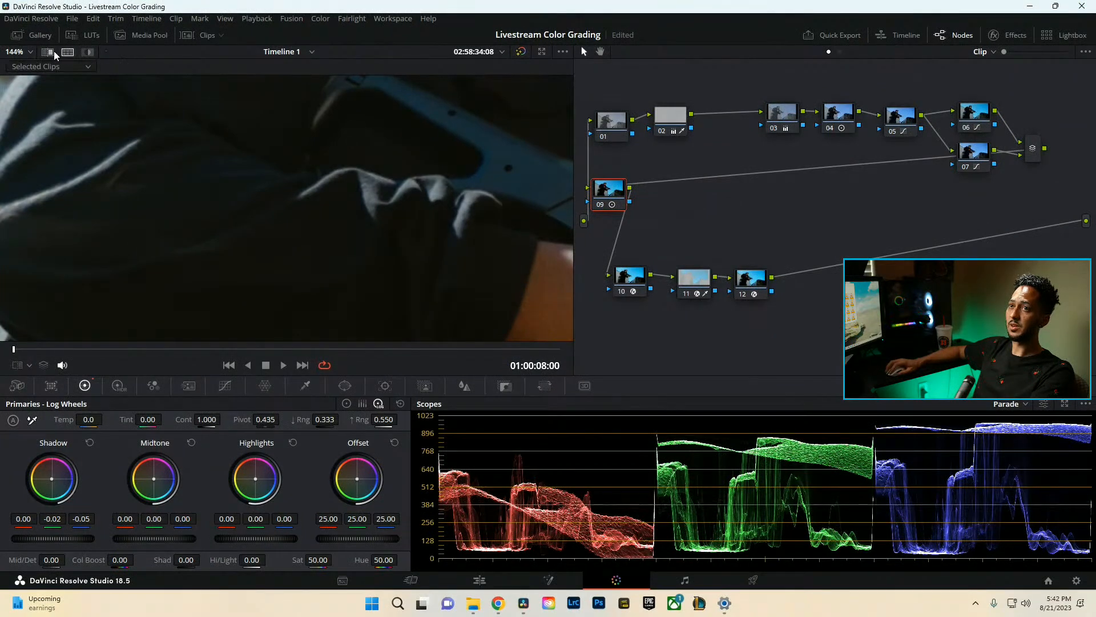
Show the clip thumbnails and fit clips 01 and 02 side by side in the viewer.
click(30, 38)
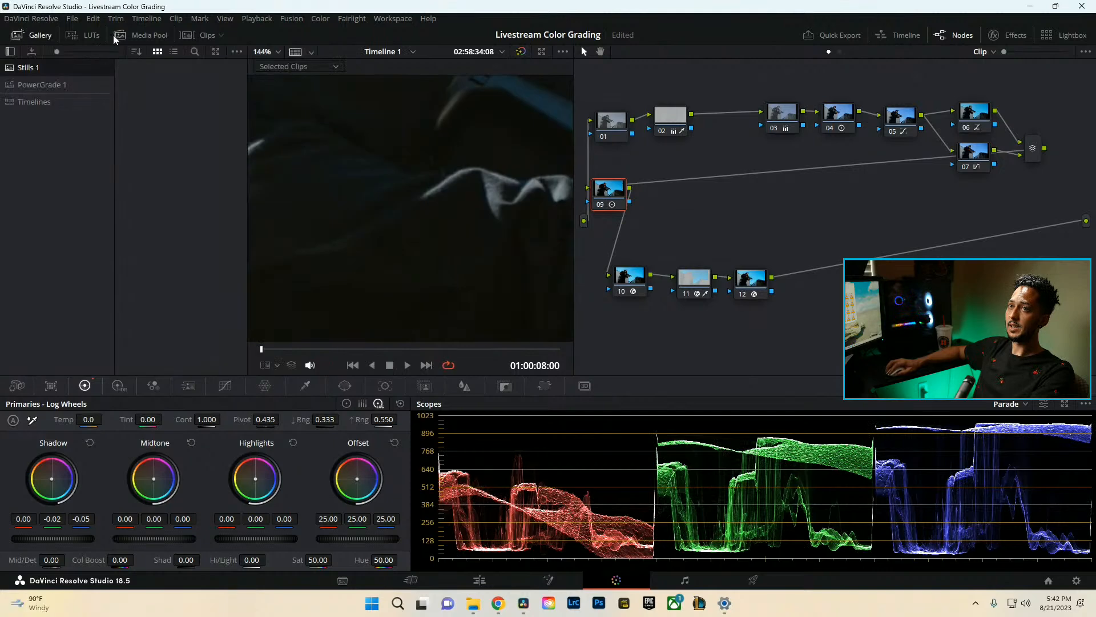
click(201, 35)
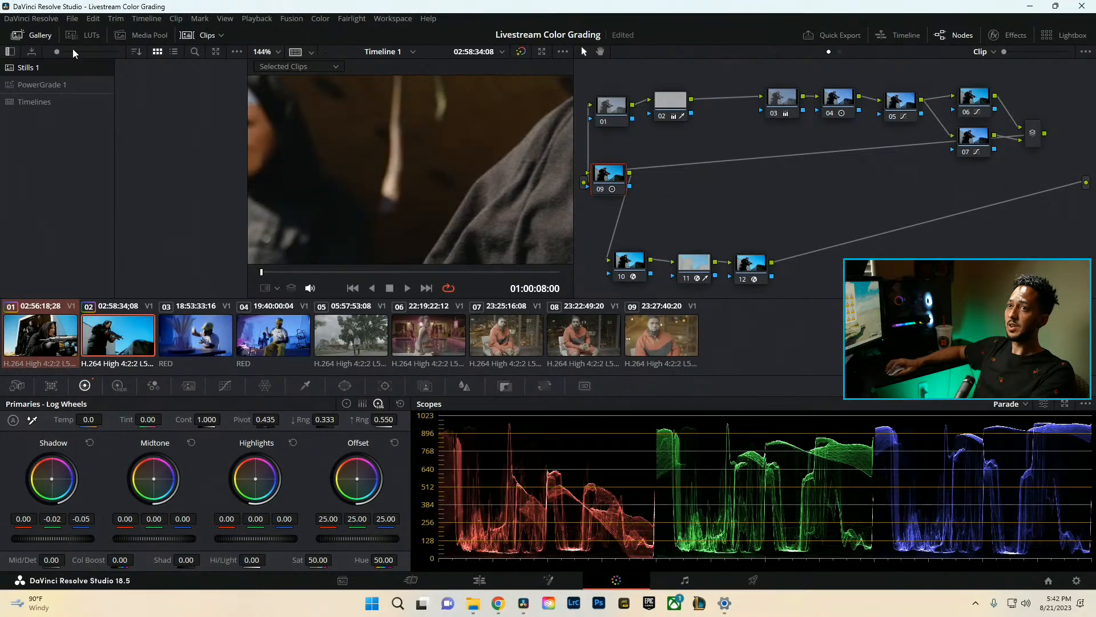
click(24, 36)
scroll(319, 176, down, 5)
scroll(334, 163, down, 6)
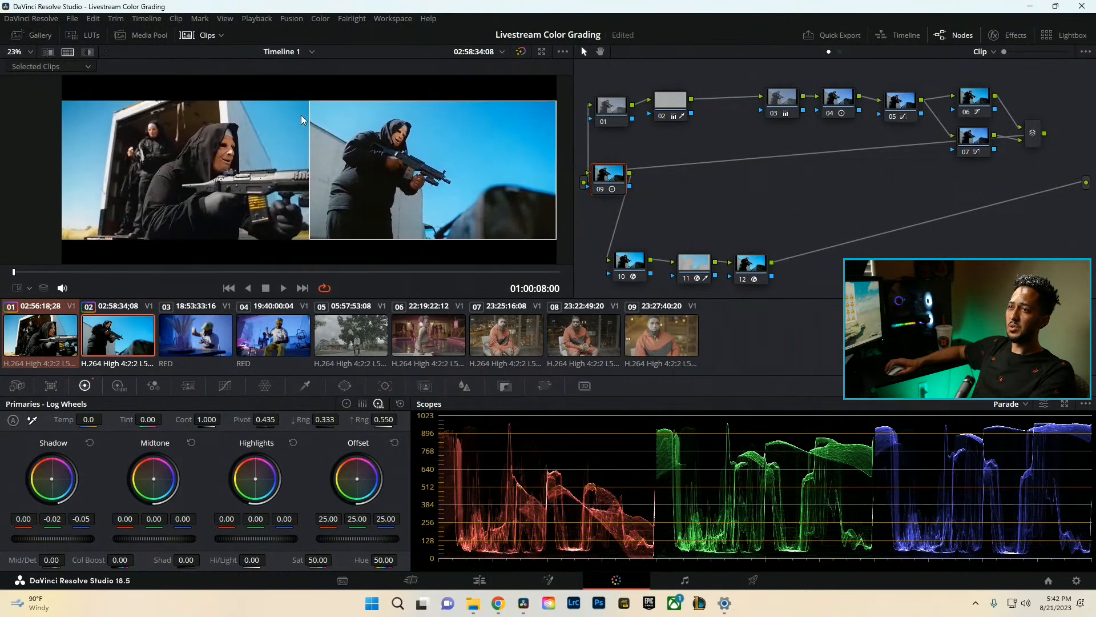
Lower the saturation of the sky blue to about 0.79 with node 06's Hue Vs Sat curve on clip 02.
click(978, 98)
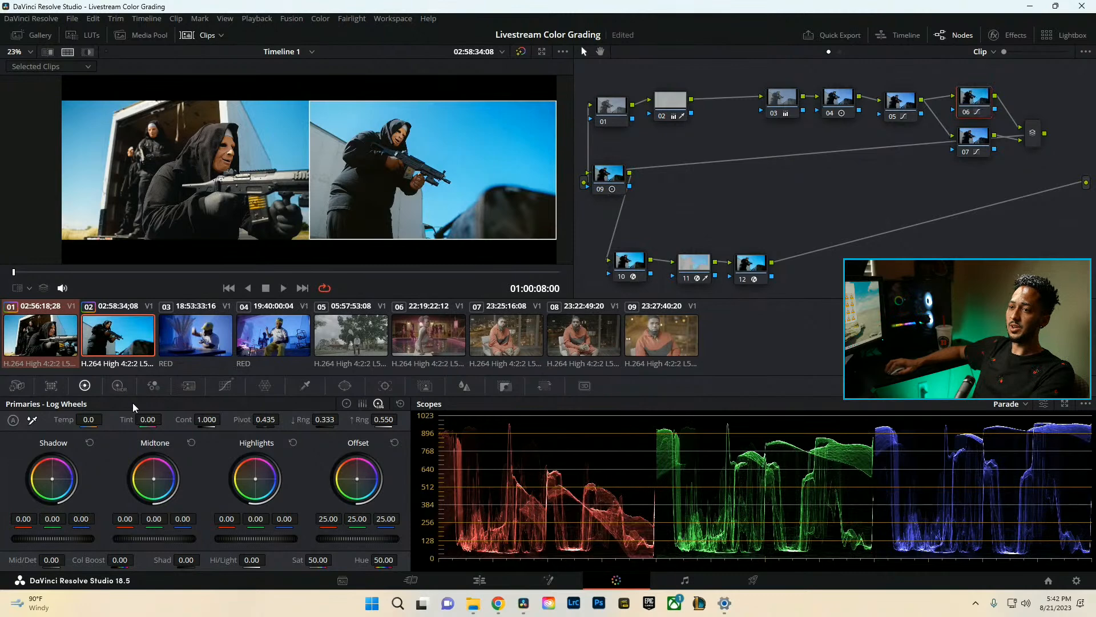
click(225, 386)
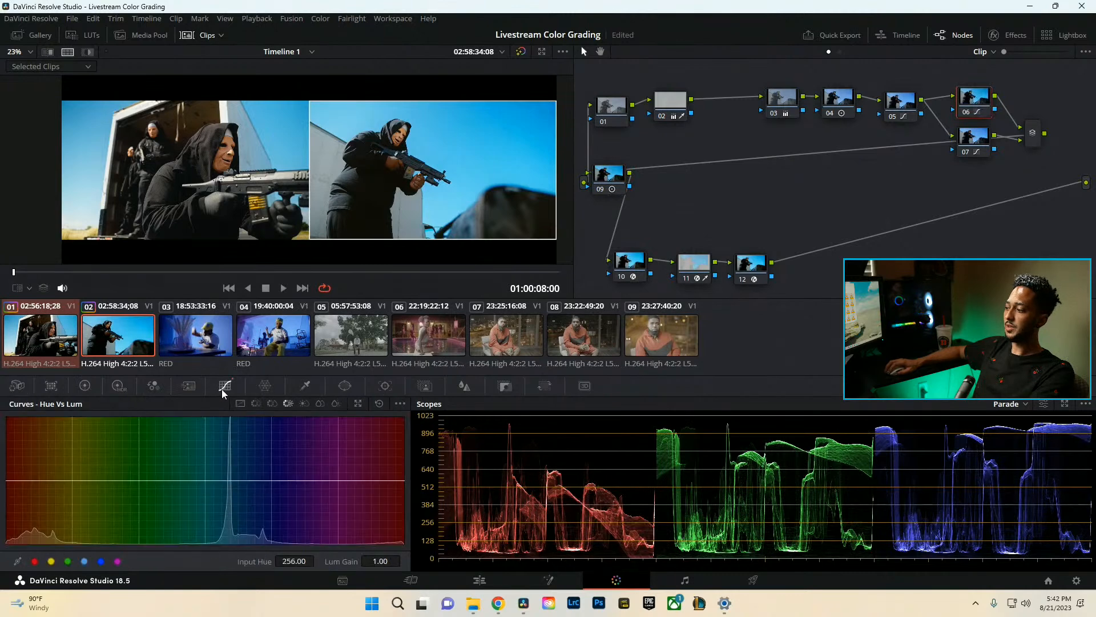
click(273, 403)
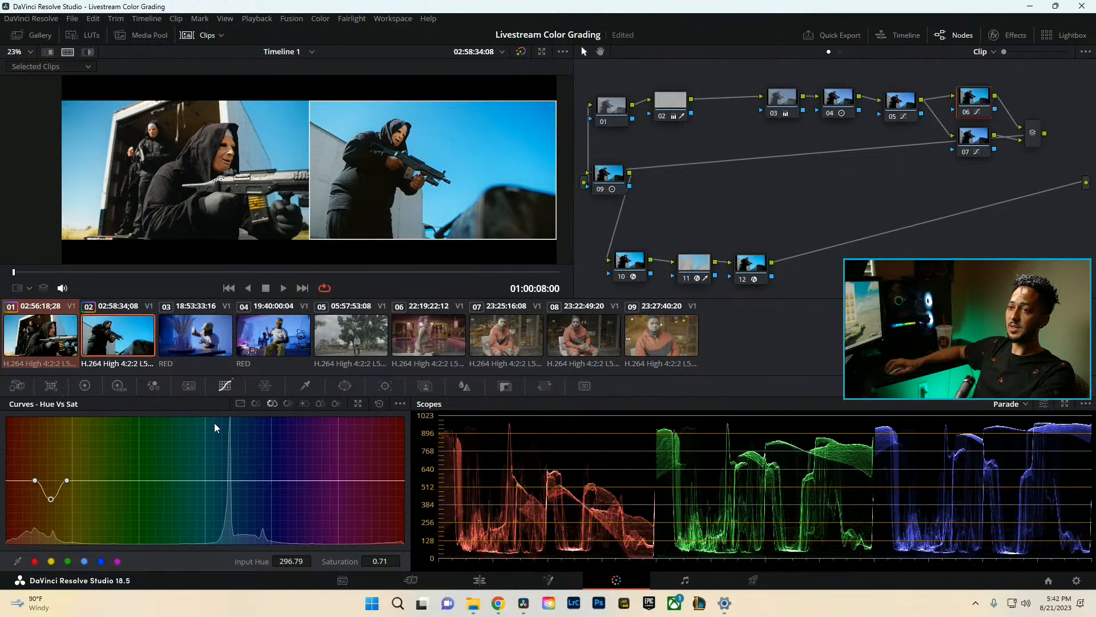
click(103, 562)
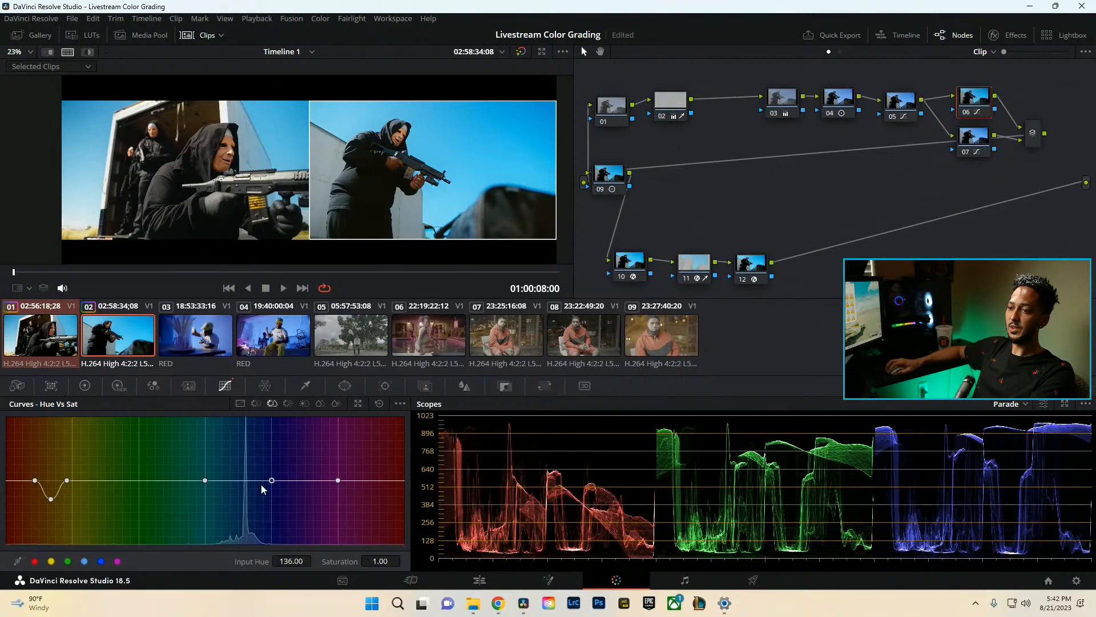
drag(272, 480, 245, 480)
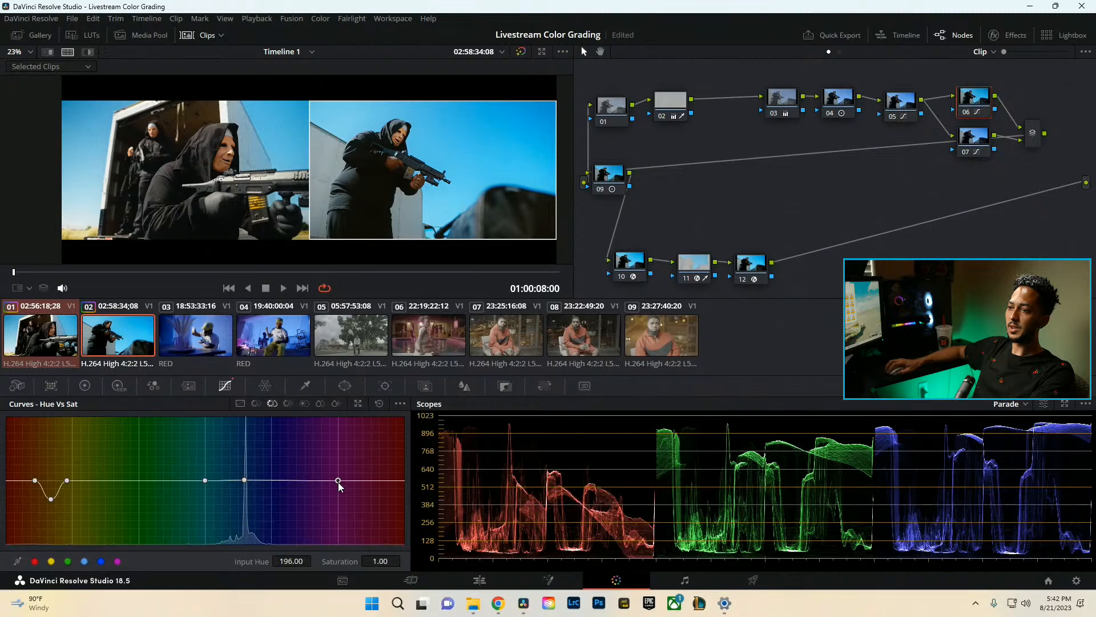
drag(338, 480, 246, 499)
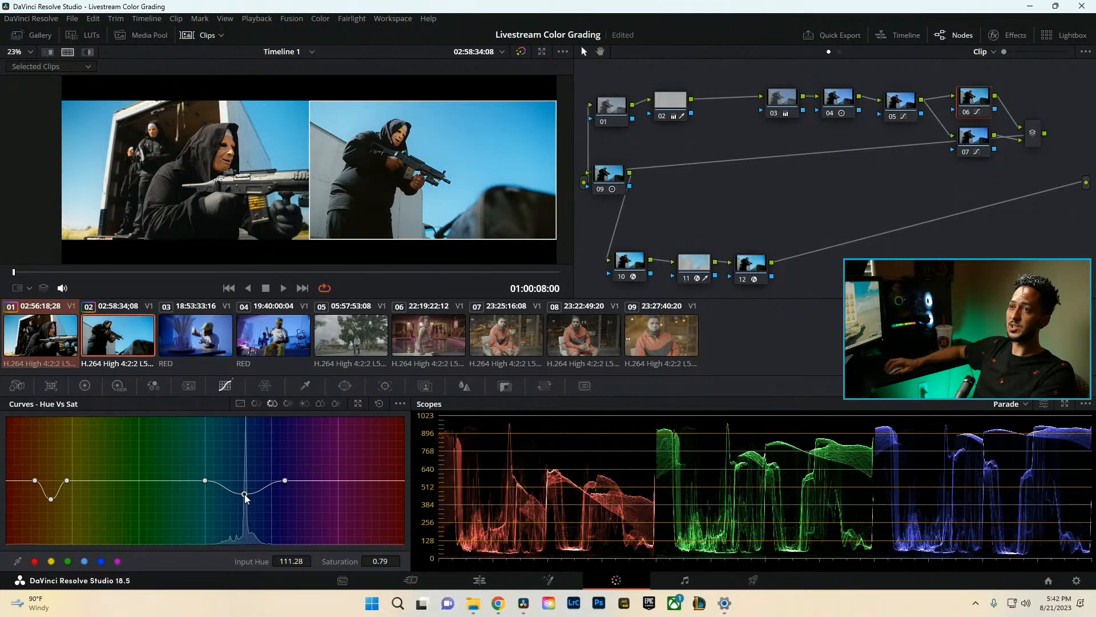
Compare clips 01 and 02 side by side in full screen and by switching between them.
key(ctrl+f)
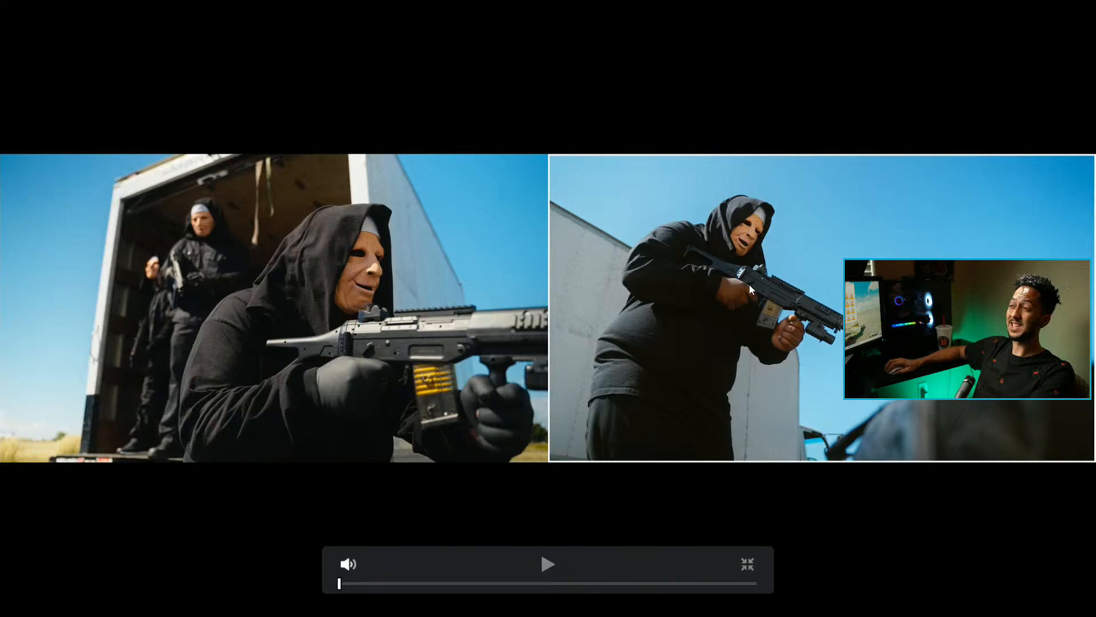
key(ctrl+f)
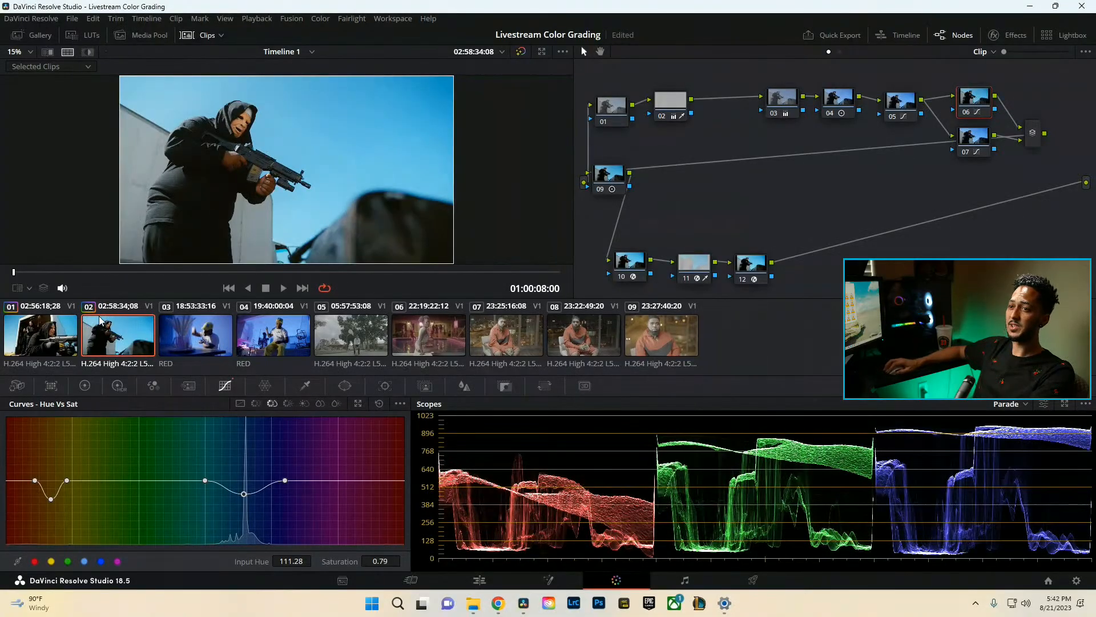
click(57, 347)
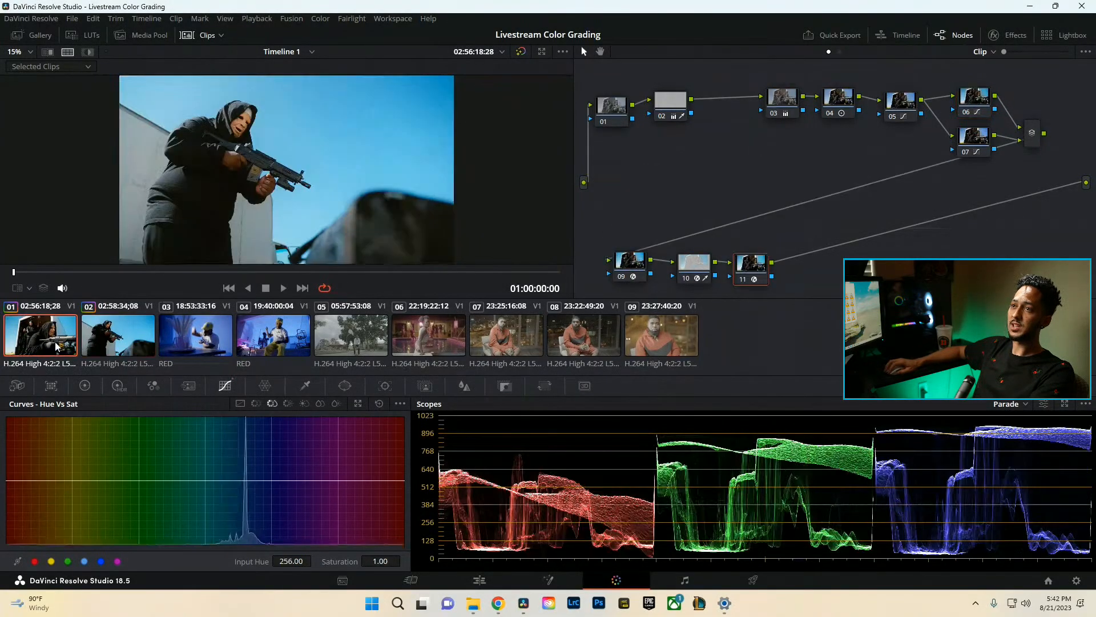
click(99, 344)
click(63, 347)
click(99, 345)
click(62, 347)
click(98, 344)
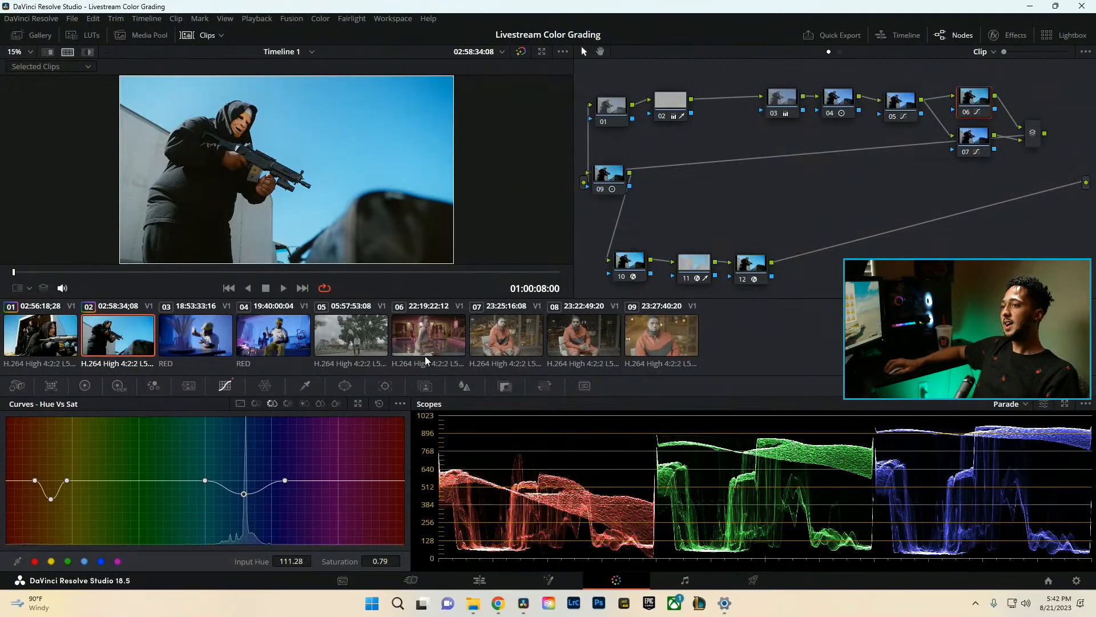
Look through the ungraded clips 07, 08 and 09, and play clip 08 full screen.
click(487, 352)
click(573, 343)
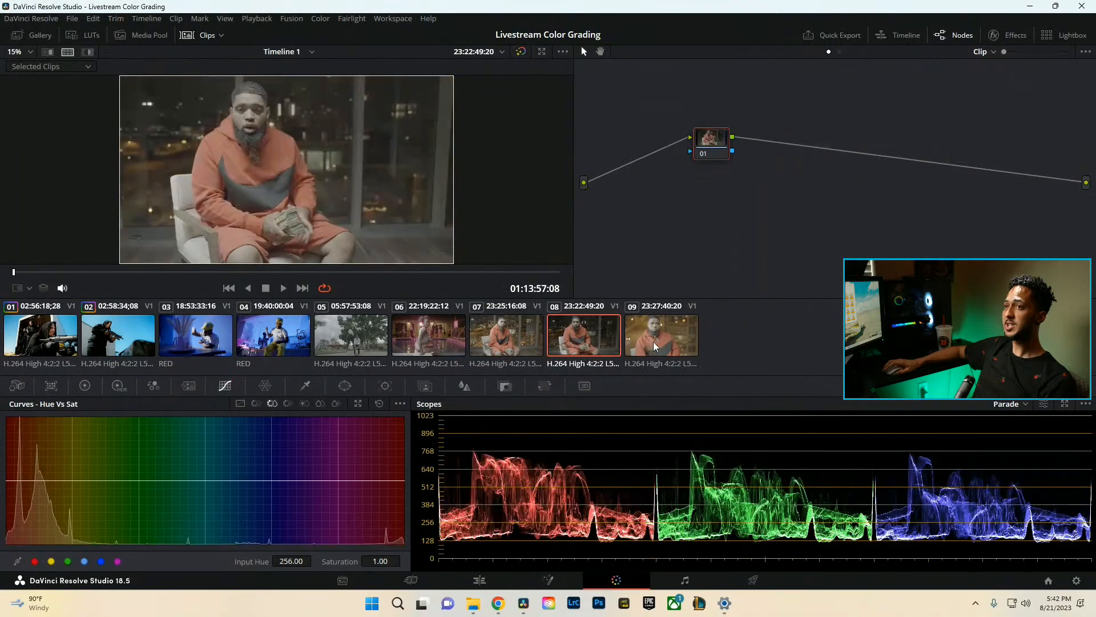
click(641, 351)
click(585, 344)
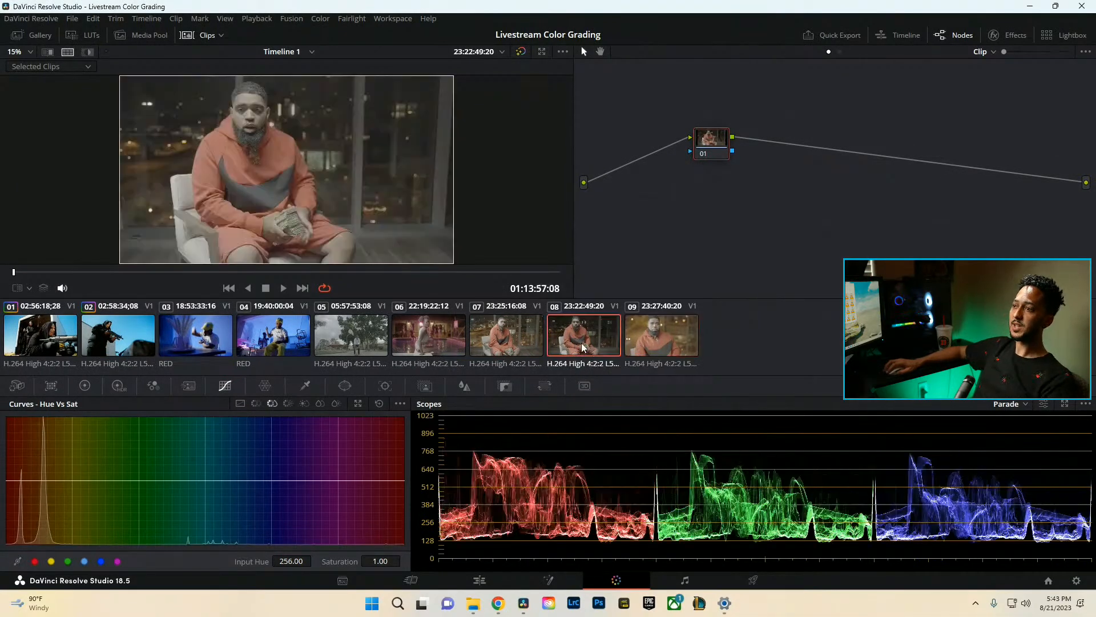
click(535, 342)
click(598, 343)
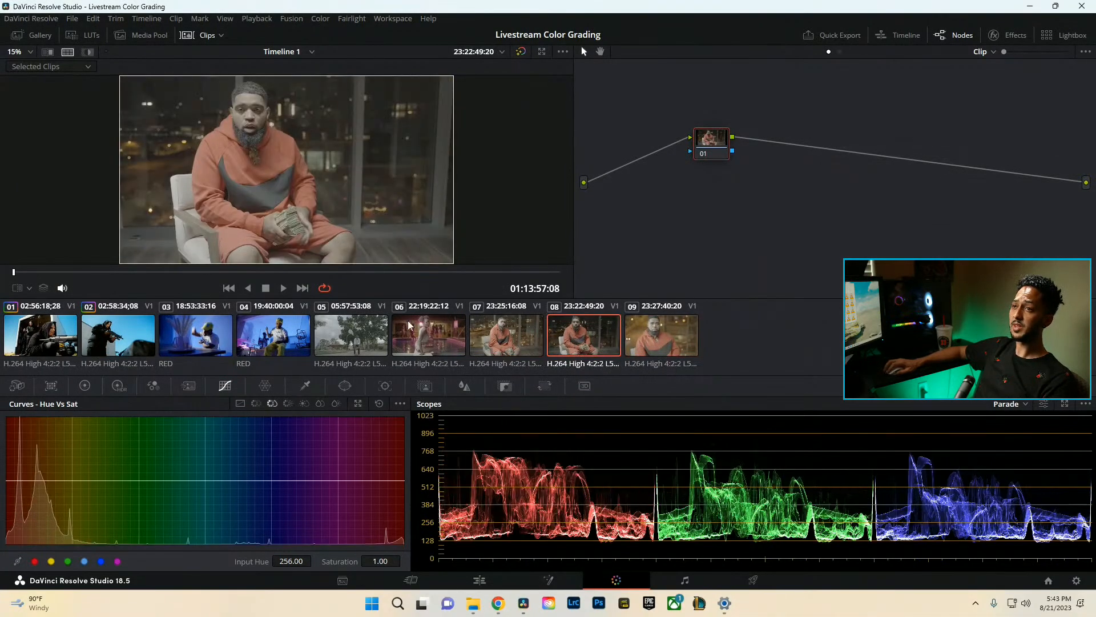
key(space)
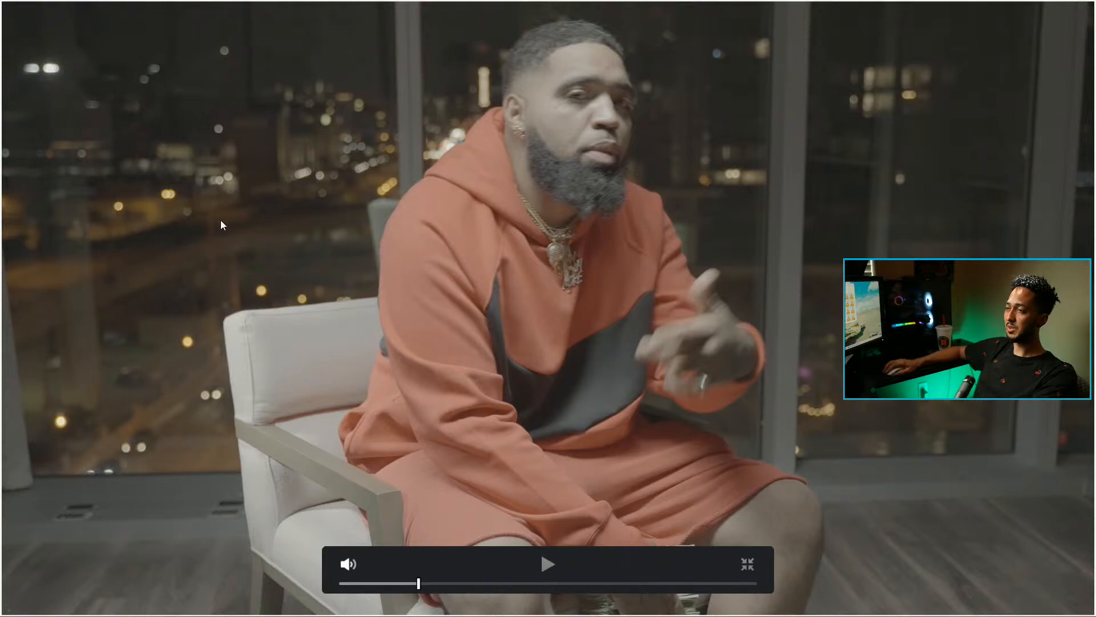
Leave full screen and add four serial nodes after node 01 on clip 08.
key(Escape)
drag(717, 143, 695, 139)
key(alt+s)
key(alt+s)
key(alt+s)
key(alt+s)
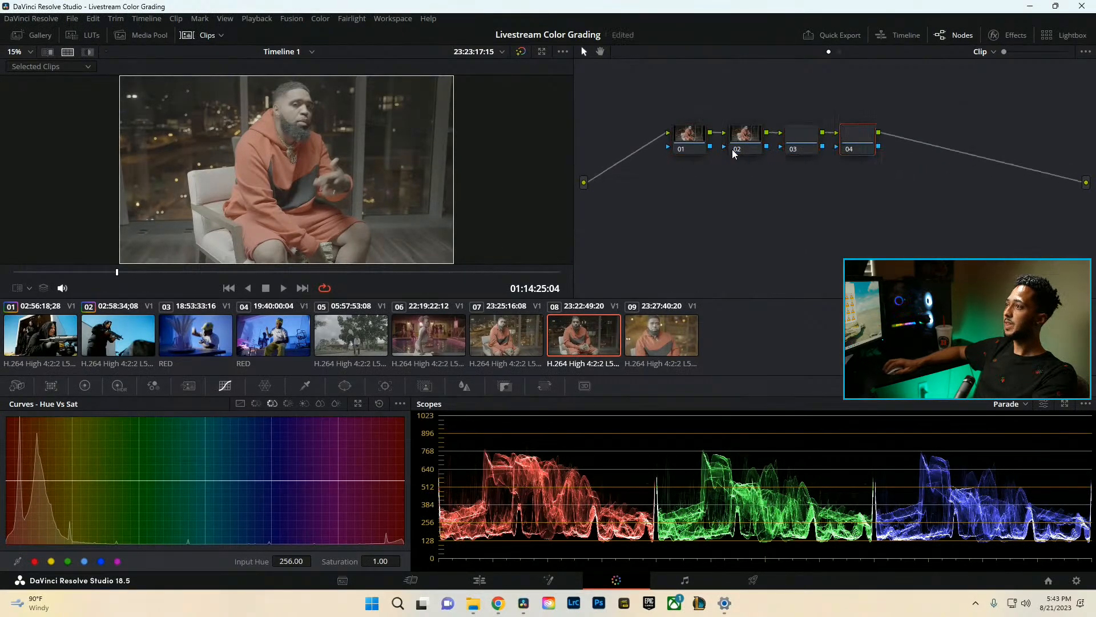
Spread the nodes over an upper and a lower row and add another serial node to the upper row.
drag(942, 185, 857, 243)
drag(801, 169, 674, 115)
drag(676, 138, 624, 90)
click(754, 116)
click(760, 95)
key(alt+s)
drag(814, 96, 663, 242)
Find the Color Space Transform effect and apply it to node 04 of clip 08.
click(1008, 35)
double_click(997, 74)
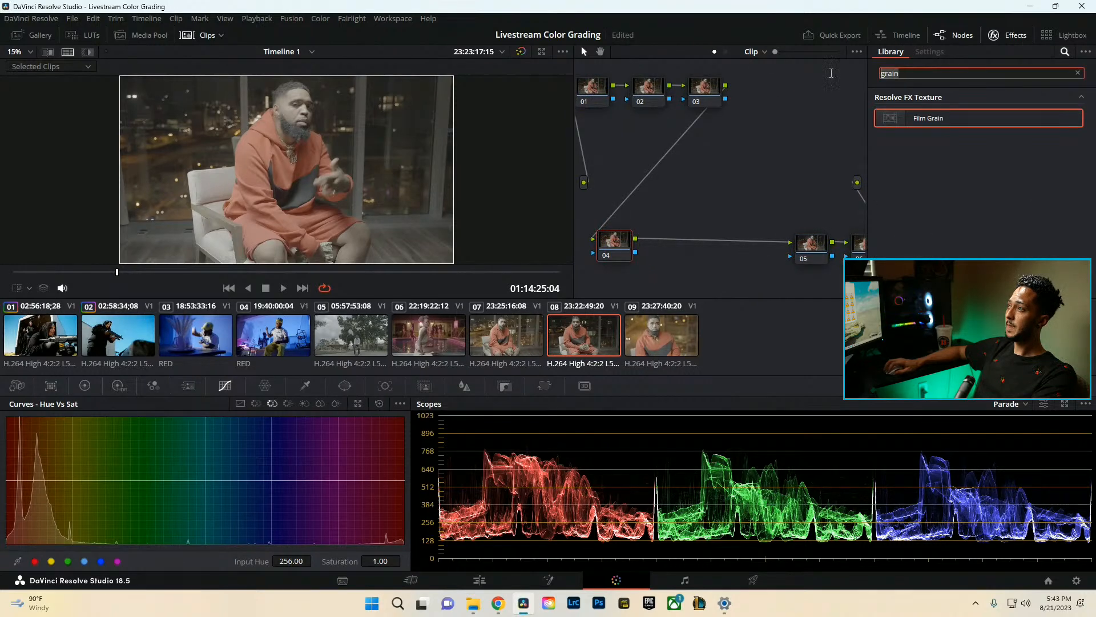
text(tra)
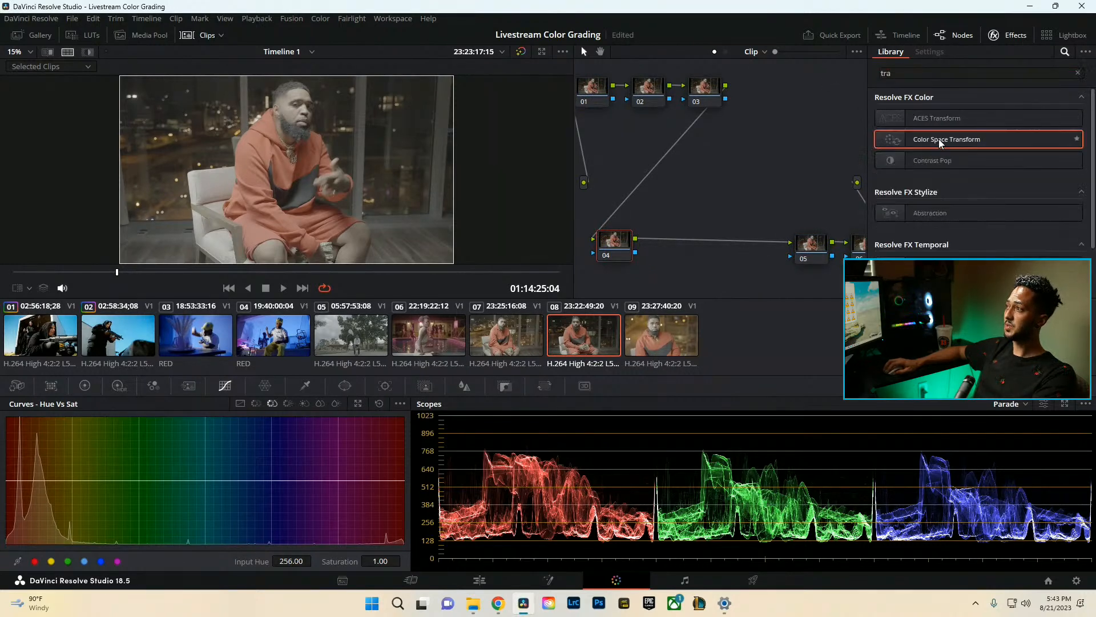
drag(938, 139, 615, 240)
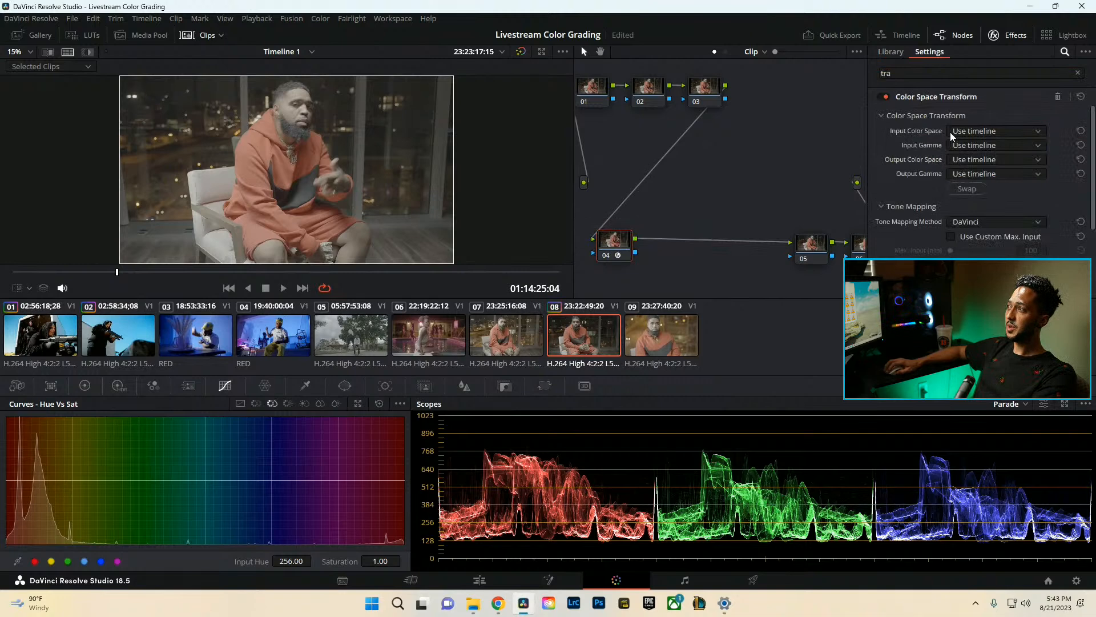
Set the transform's input color space to Sony S-Gamut3.Cine and its input gamma to Sony S-Log3.
click(996, 131)
scroll(999, 197, down, 3)
scroll(998, 212, down, 10)
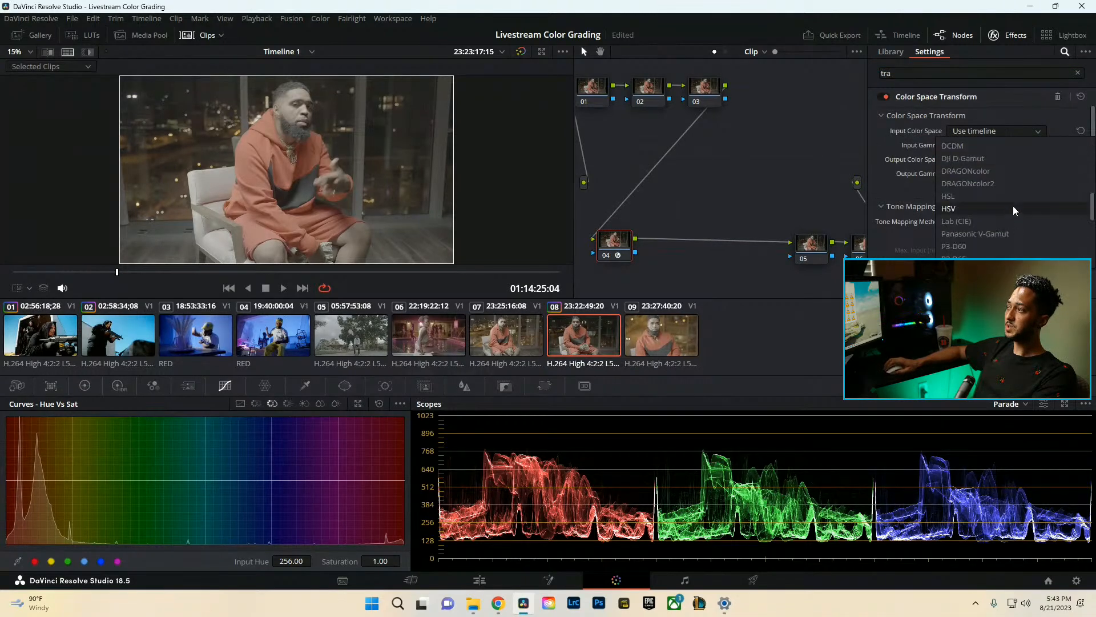
scroll(998, 237, down, 2)
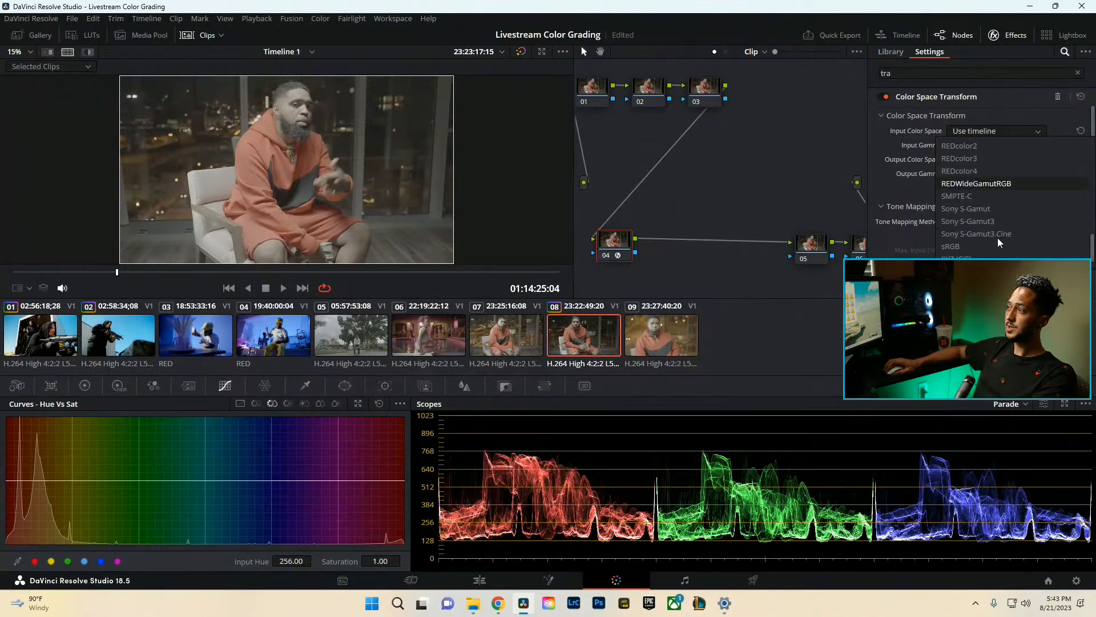
click(998, 234)
click(996, 145)
scroll(992, 189, down, 8)
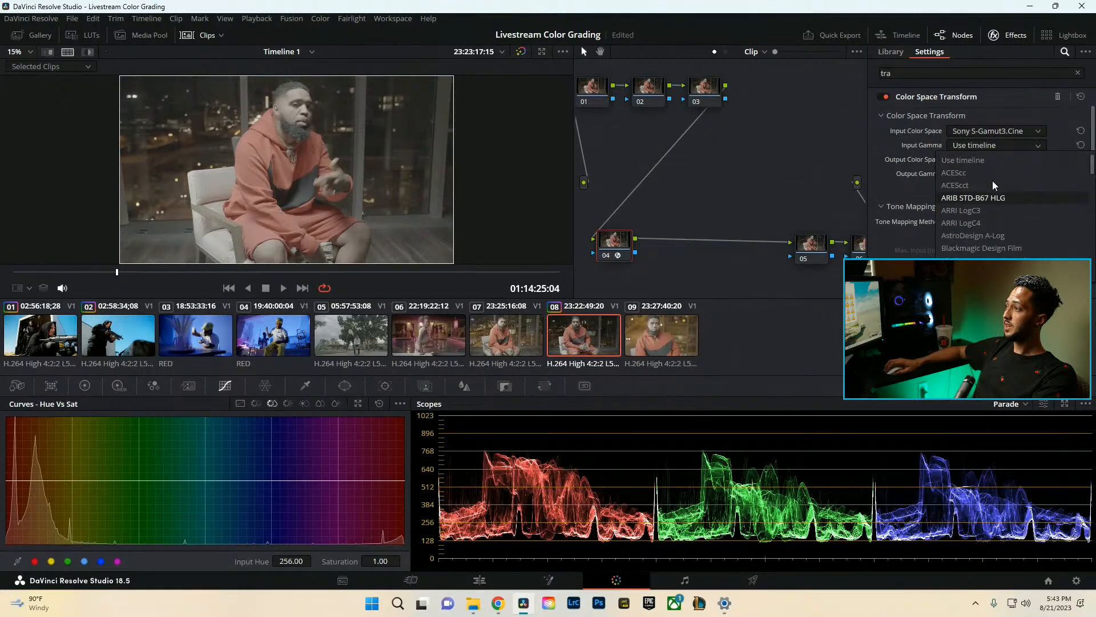
scroll(990, 226, down, 6)
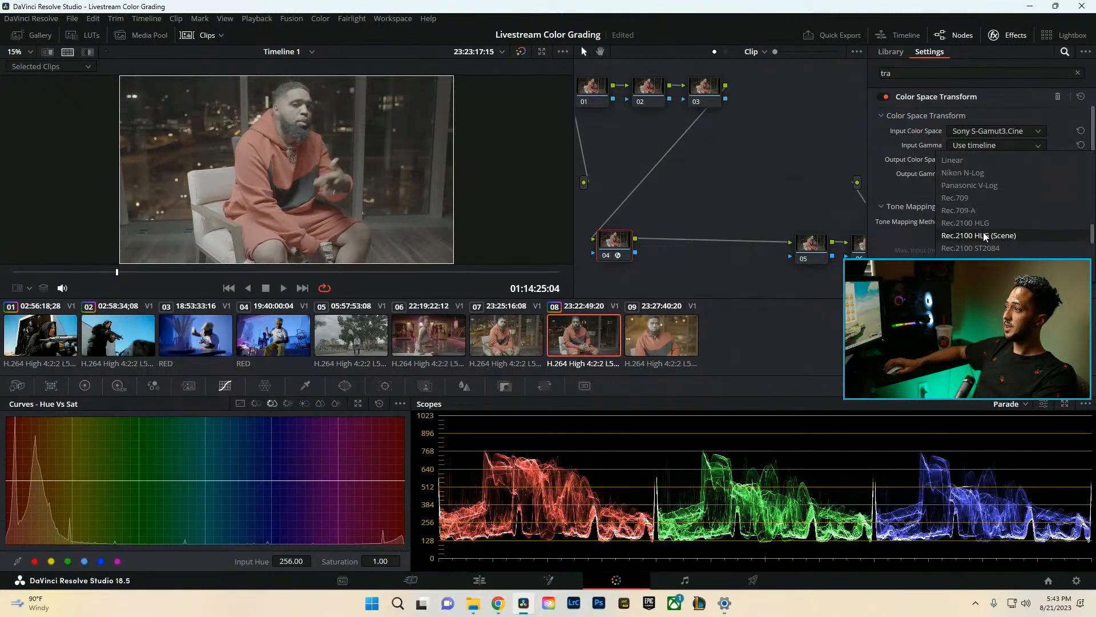
click(981, 251)
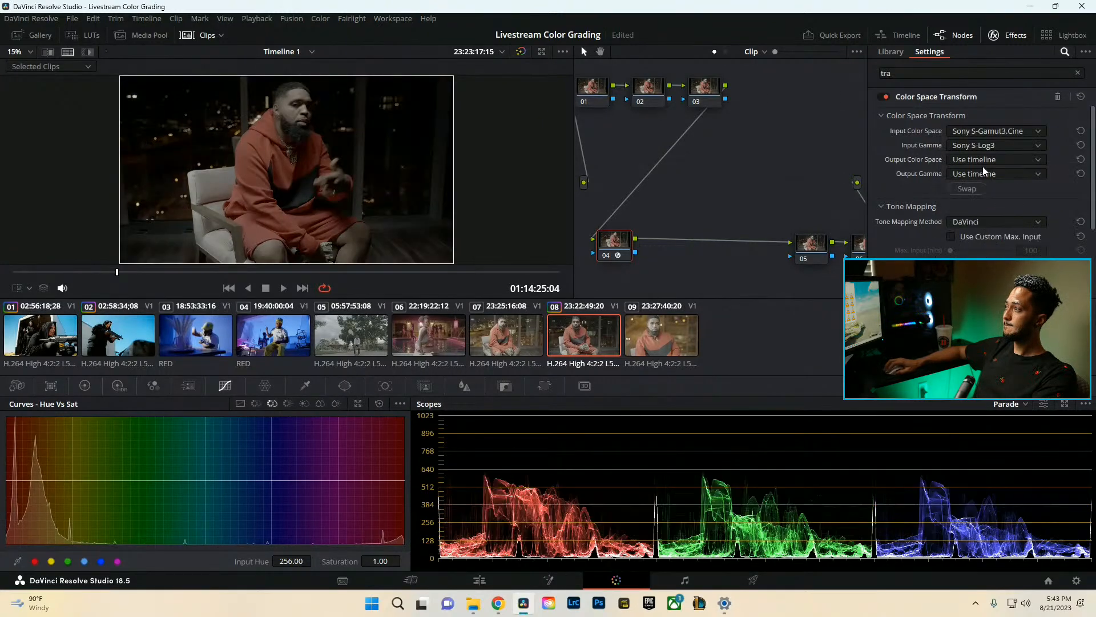
Set the transform's output color space to Rec.709 and its output gamma to Gamma 2.4.
click(984, 162)
scroll(987, 185, down, 1)
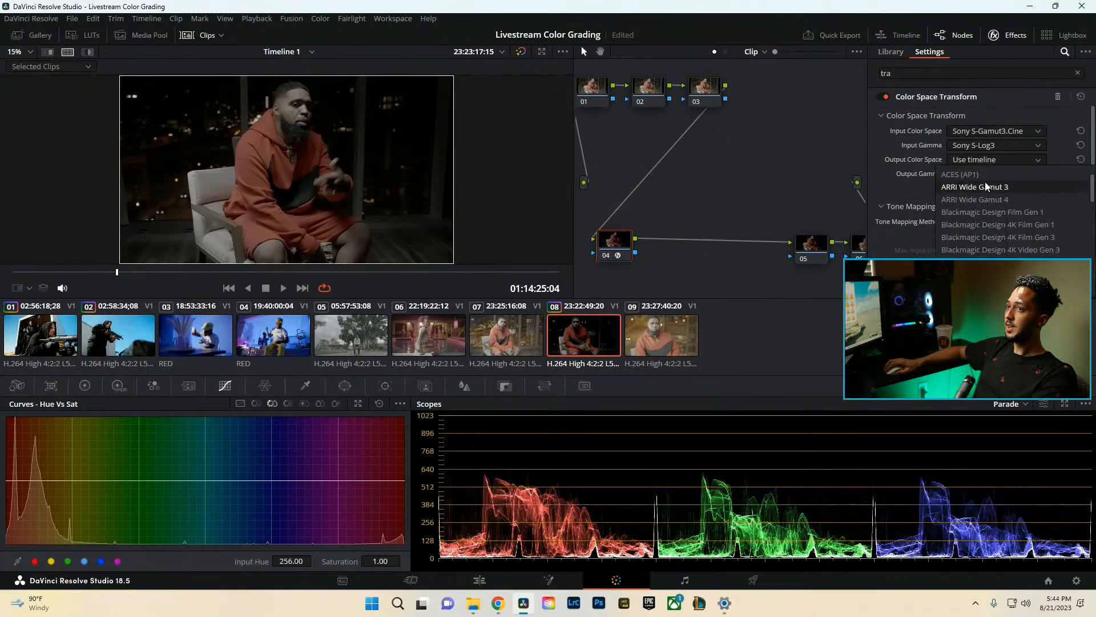
scroll(983, 197, down, 6)
scroll(984, 238, down, 2)
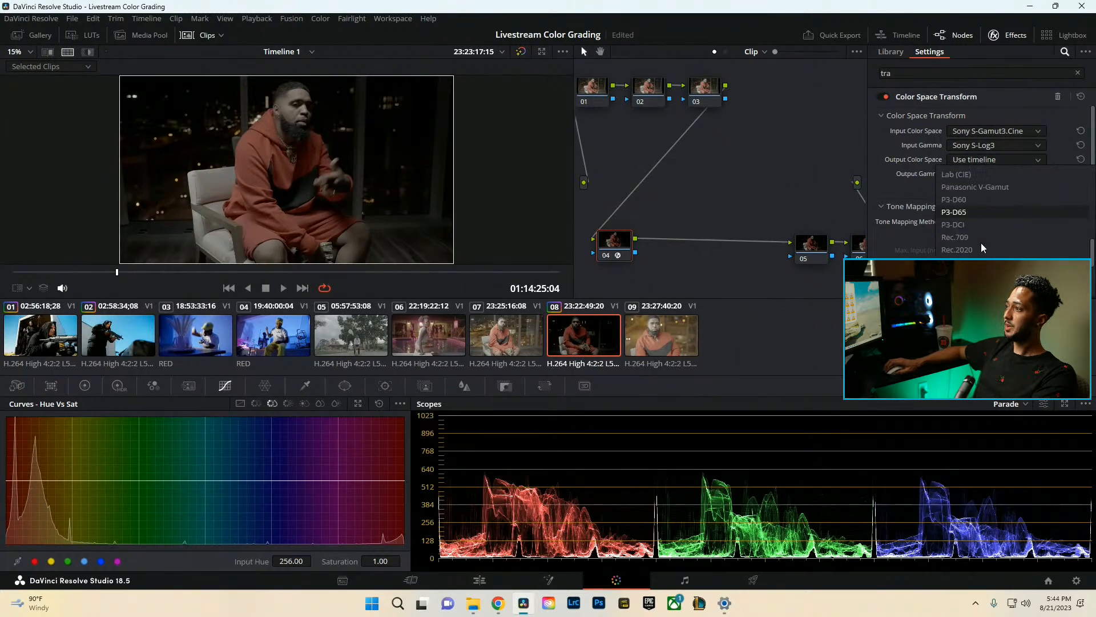
click(978, 234)
click(984, 170)
scroll(991, 218, down, 2)
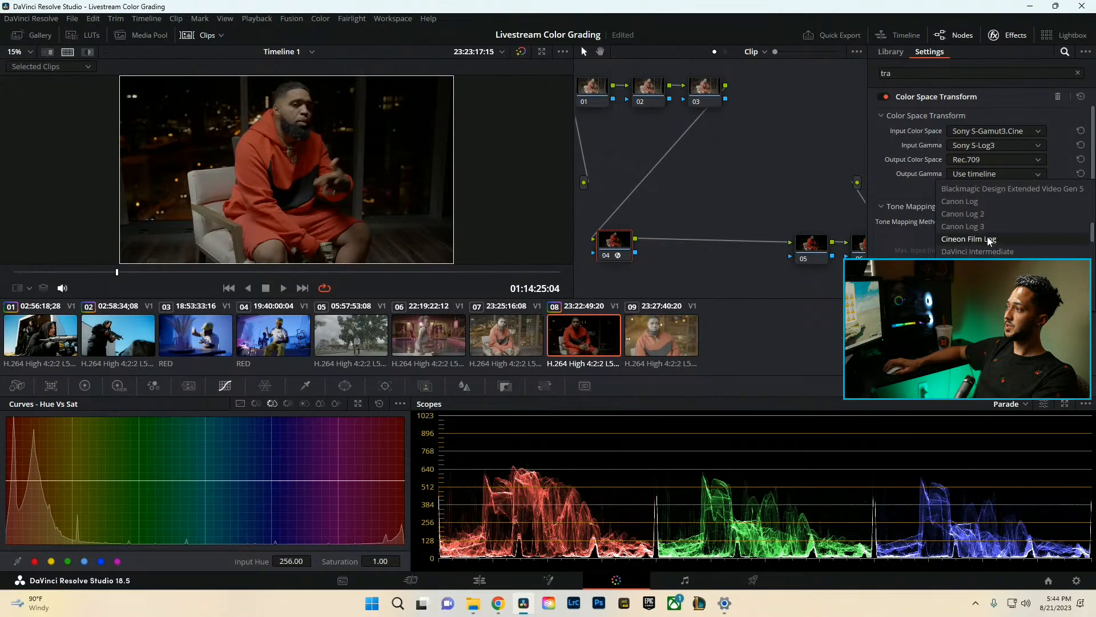
scroll(988, 236, down, 3)
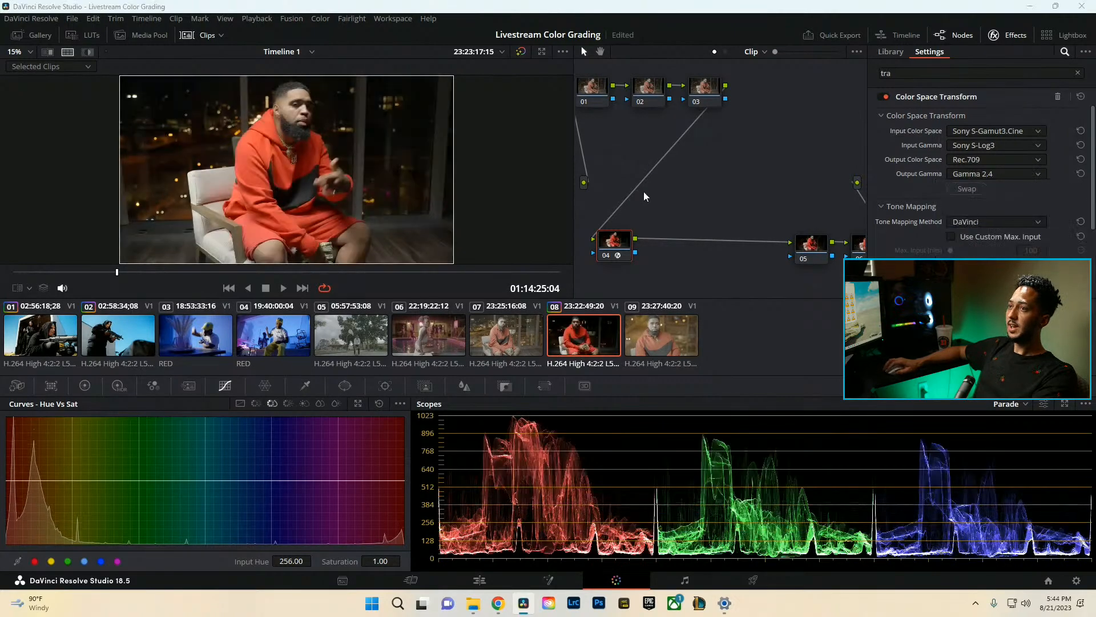
Check the converted clip 08 full screen and scrub through it in the viewer.
key(ctrl+f)
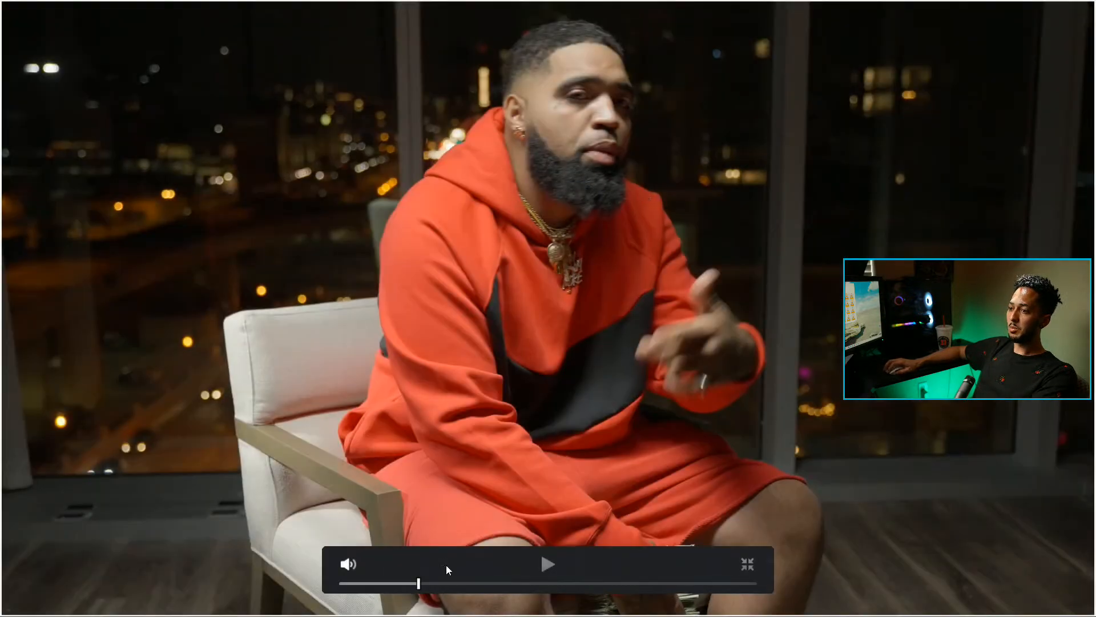
key(Escape)
drag(170, 273, 535, 305)
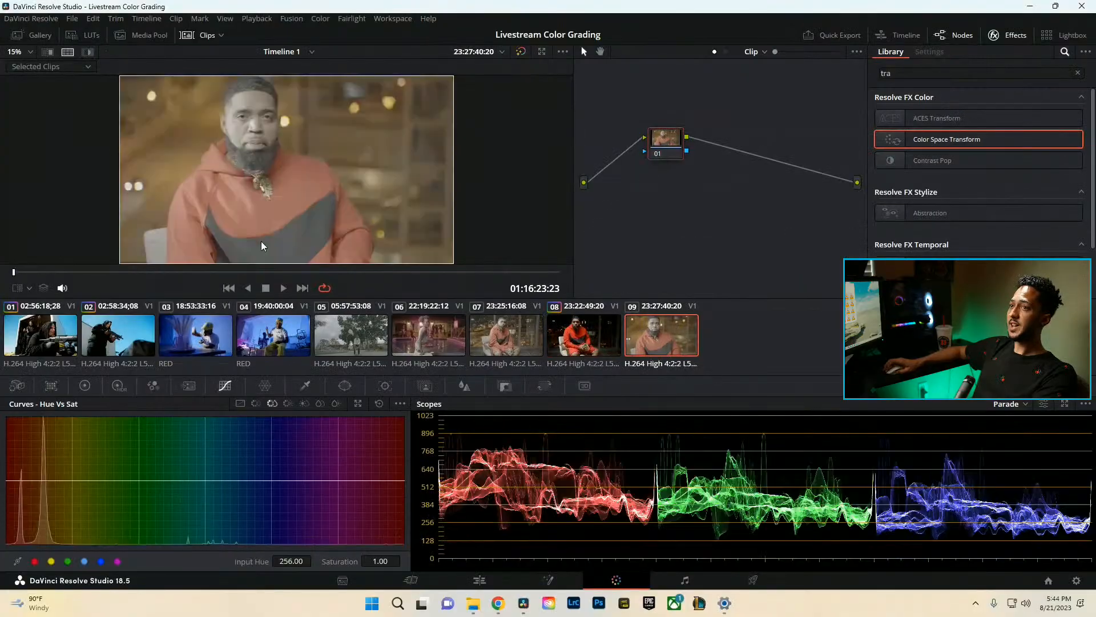
Examine clip 09 full screen at another moment, and compare it with a different frame of clip 08.
key(ctrl+f)
drag(421, 583, 461, 587)
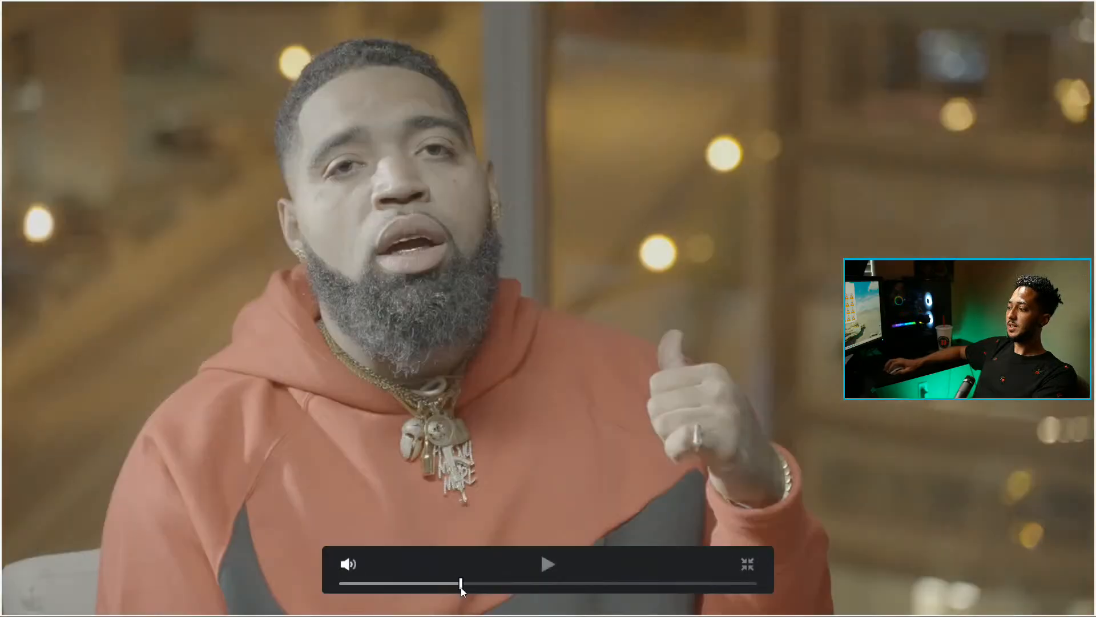
key(ctrl+f)
click(584, 345)
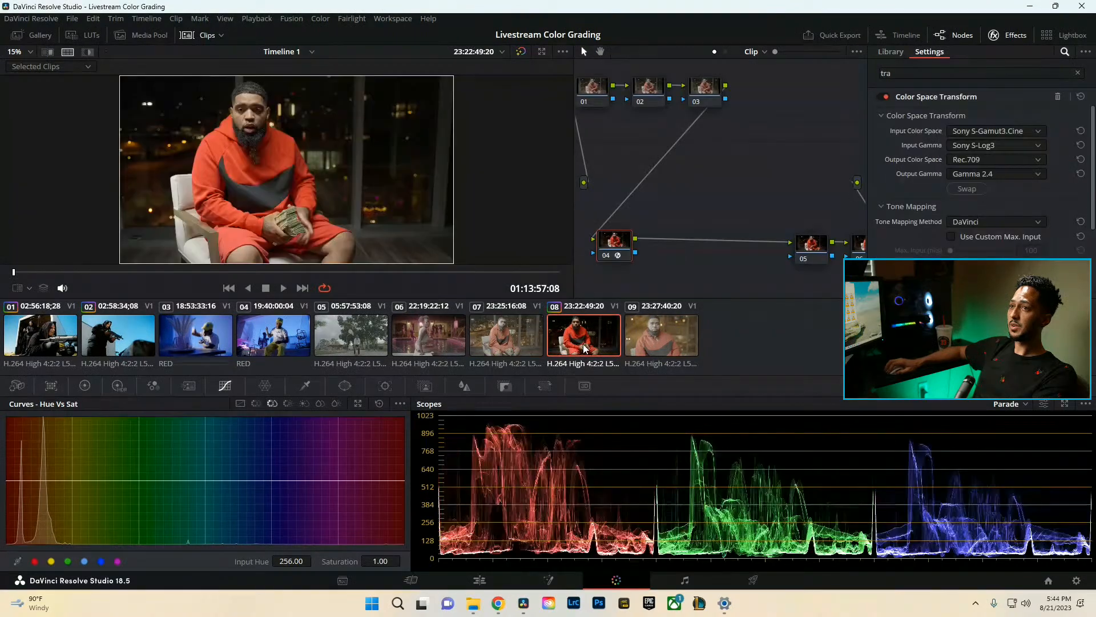
drag(121, 272, 122, 272)
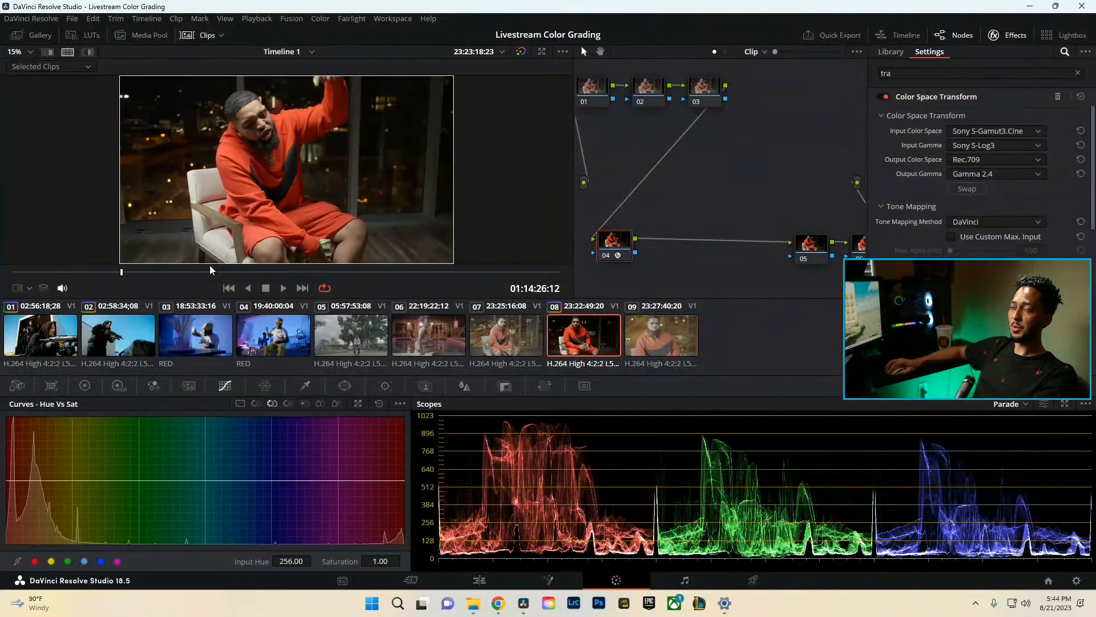
key(ctrl+f)
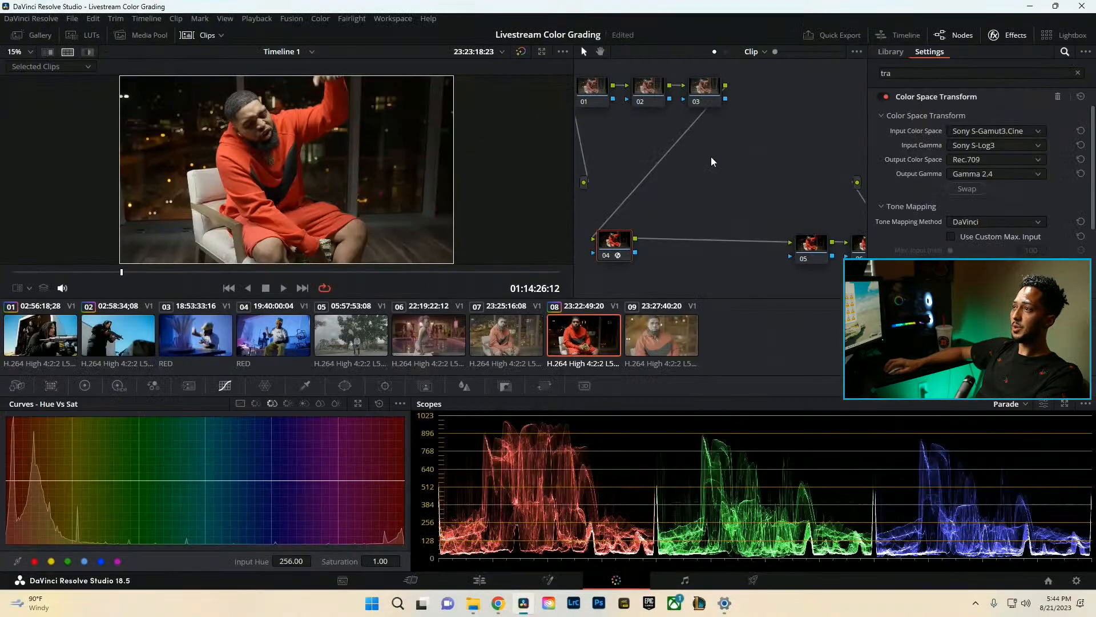
Hide the effects library and regroup the lower row of clip 08's node graph, moving nodes 05 and 06 closer to node 04.
click(1008, 35)
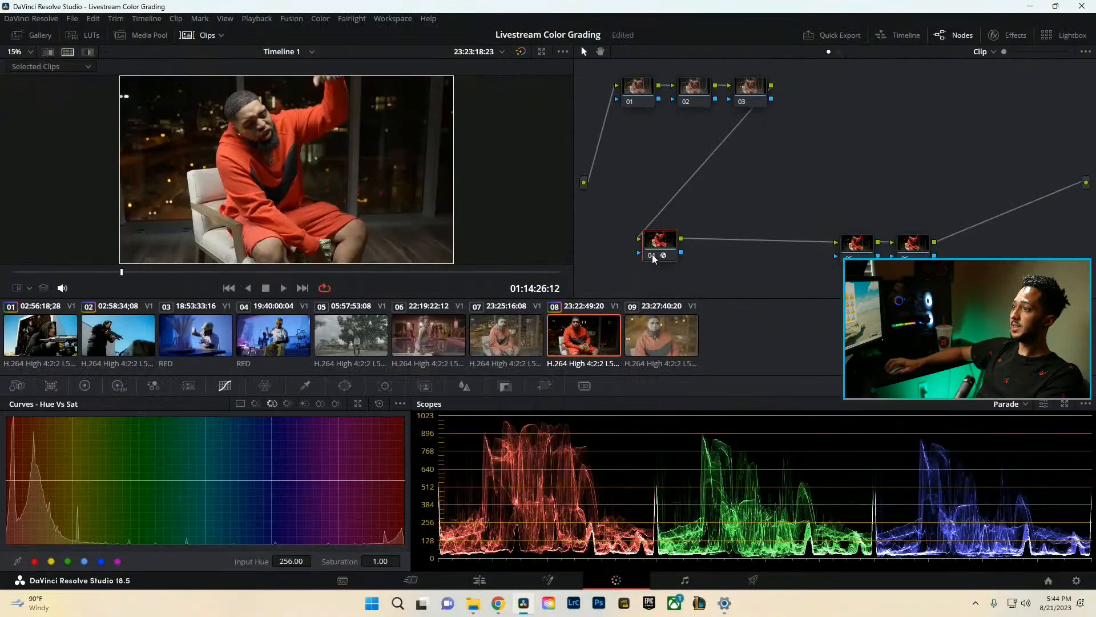
drag(652, 255, 636, 268)
drag(966, 287, 754, 257)
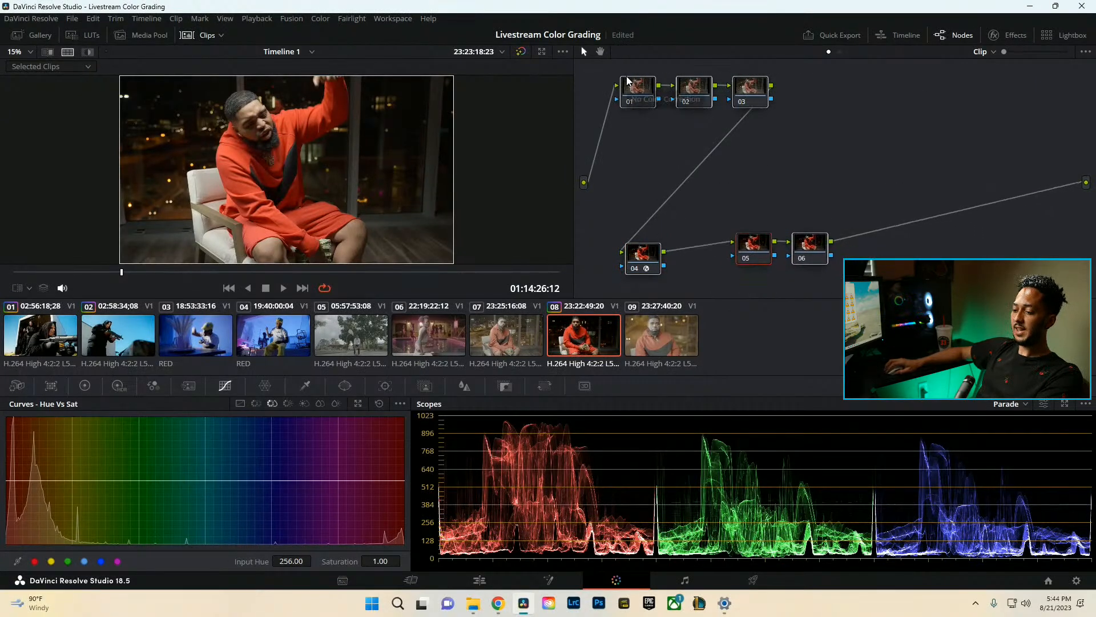
Compare clip 08 with its grades bypassed and enabled, including in the full-screen view.
key(alt+d)
key(alt+d)
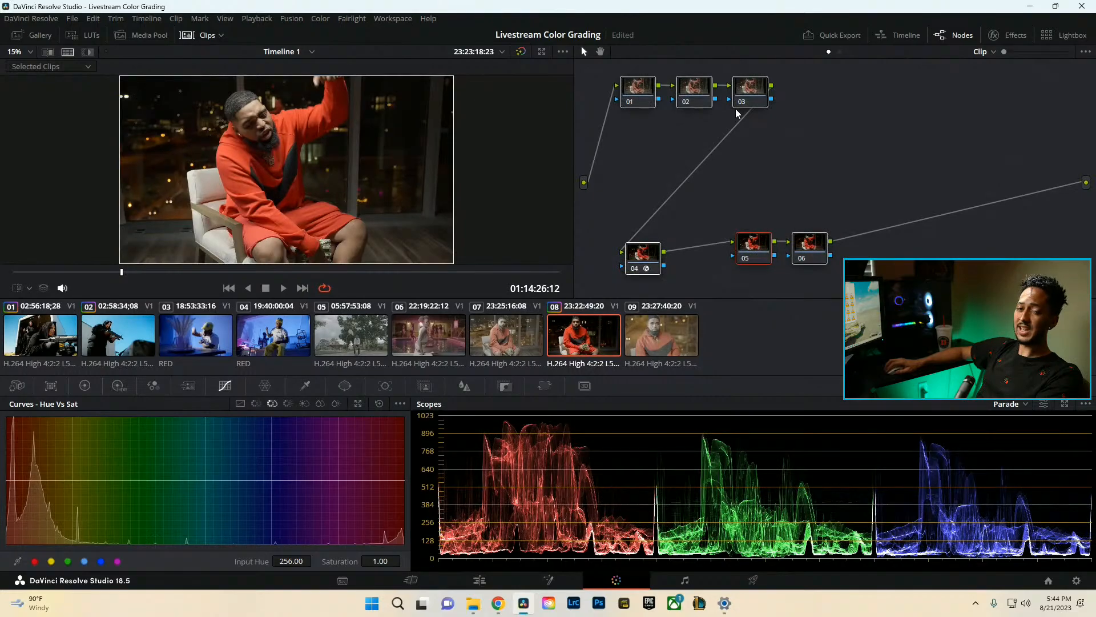
key(ctrl+f)
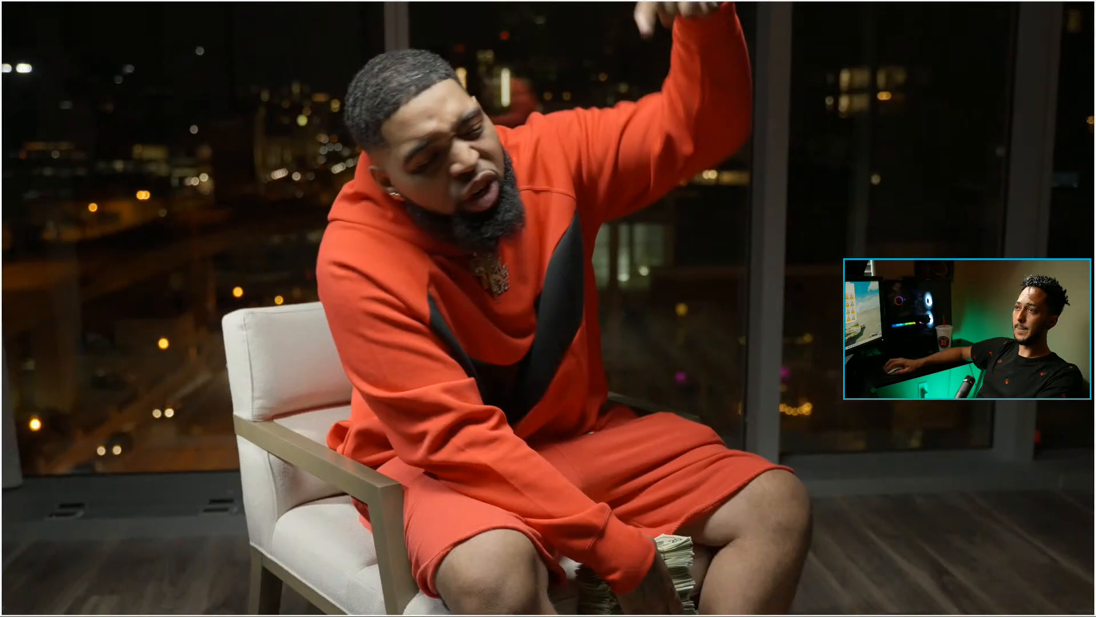
key(alt+d)
key(alt+d)
key(ctrl+f)
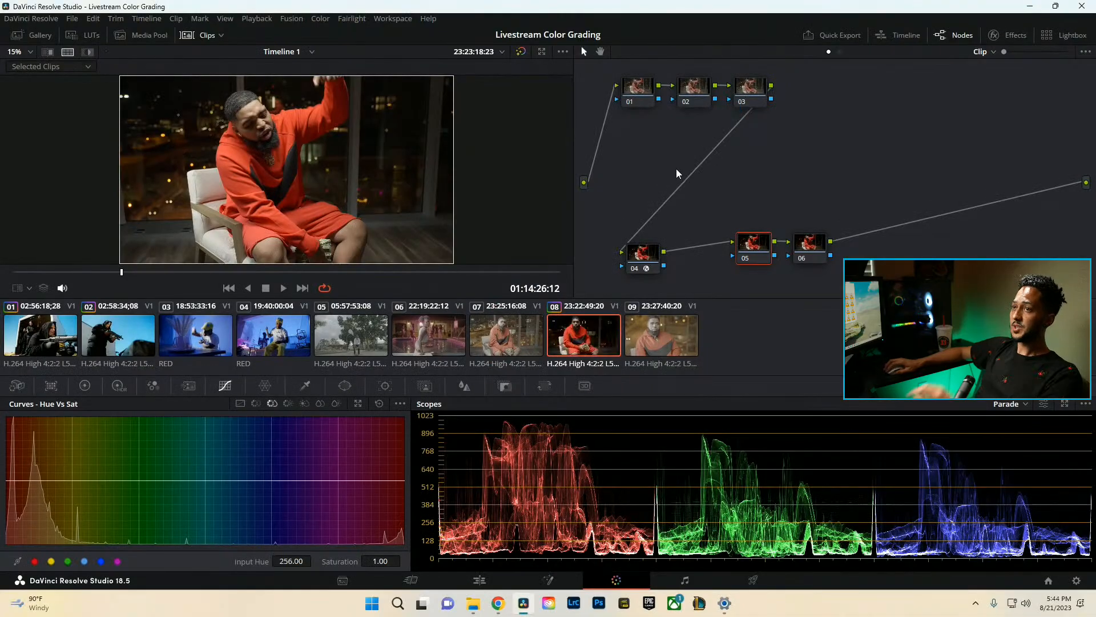
Shift node 03 away from node 02 and add a second branch node beneath it, joined with it through a mixer.
drag(741, 107, 772, 98)
click(639, 257)
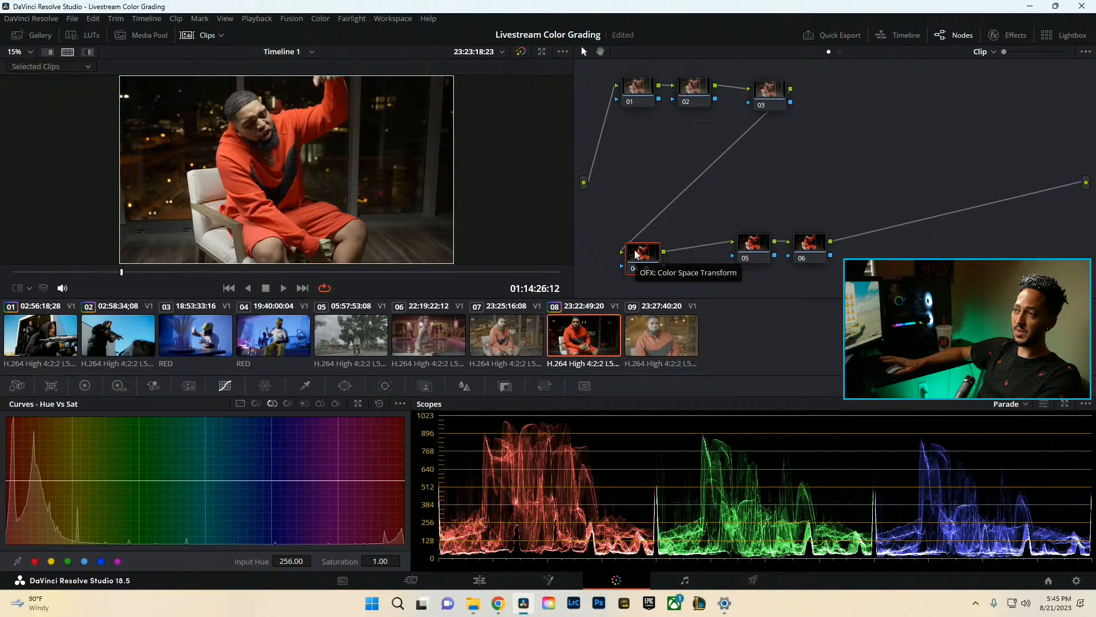
drag(770, 91, 778, 94)
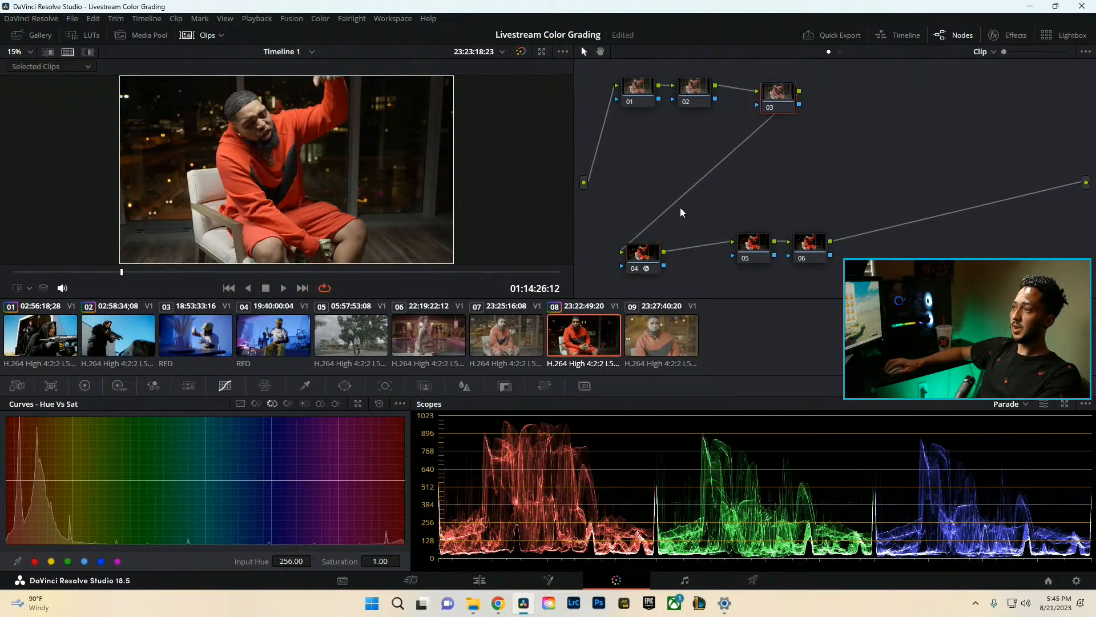
right_click(789, 100)
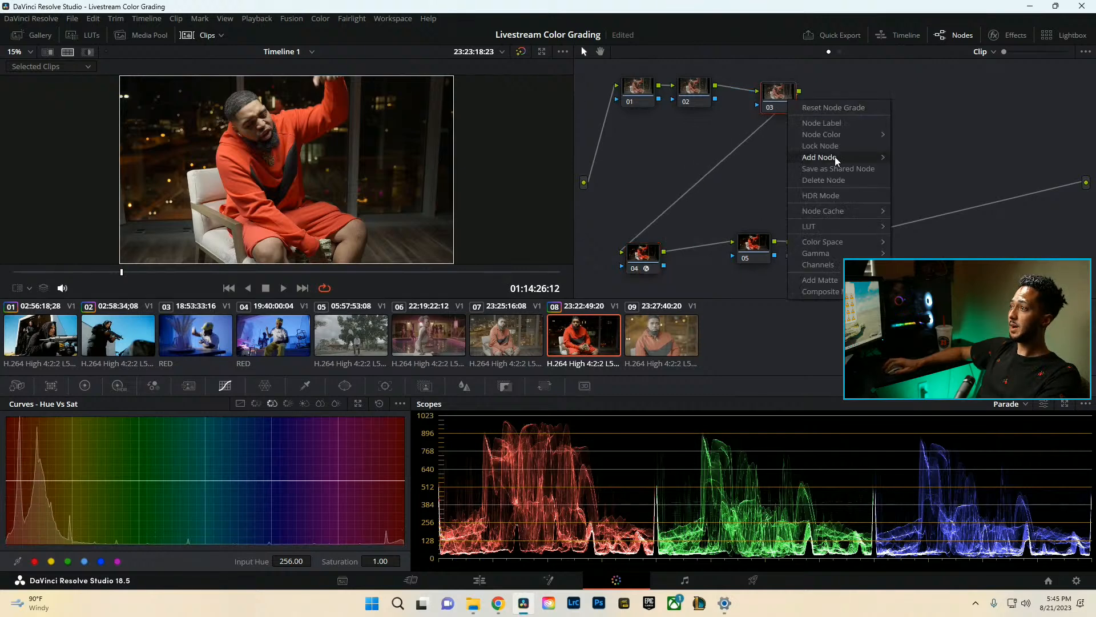
mouse_move(834, 157)
click(914, 192)
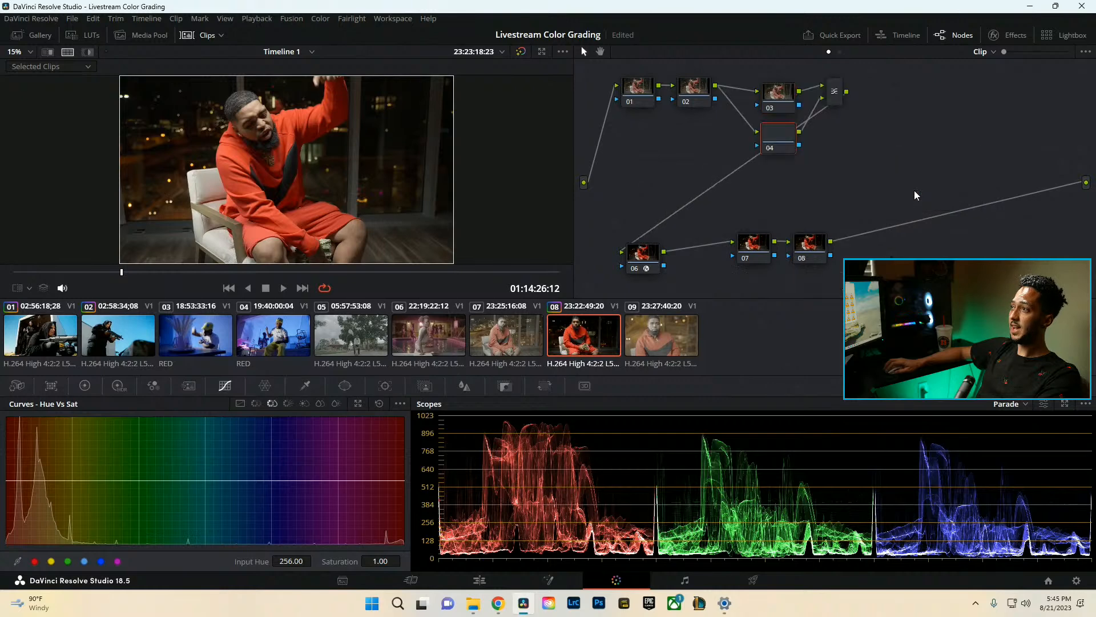
Arrange the two branch nodes 03 and 04 one above the other and space the mixer out beside them.
click(782, 102)
drag(783, 138, 773, 132)
drag(839, 95, 856, 118)
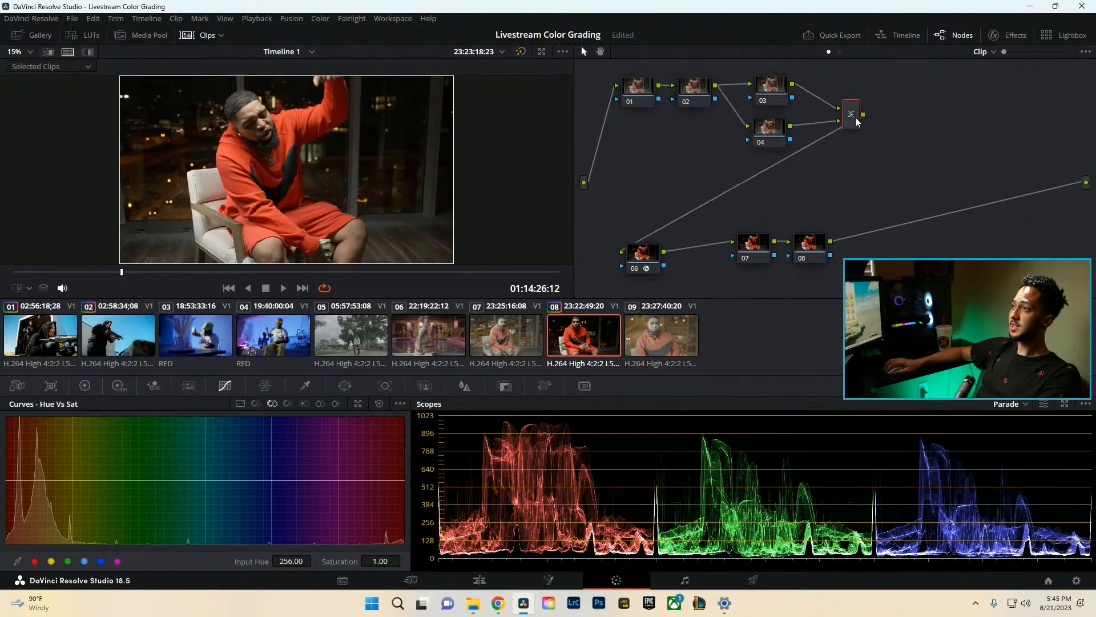
mouse_move(770, 137)
mouse_down()
mouse_move(780, 145)
mouse_move(768, 138)
mouse_up()
drag(771, 93, 771, 97)
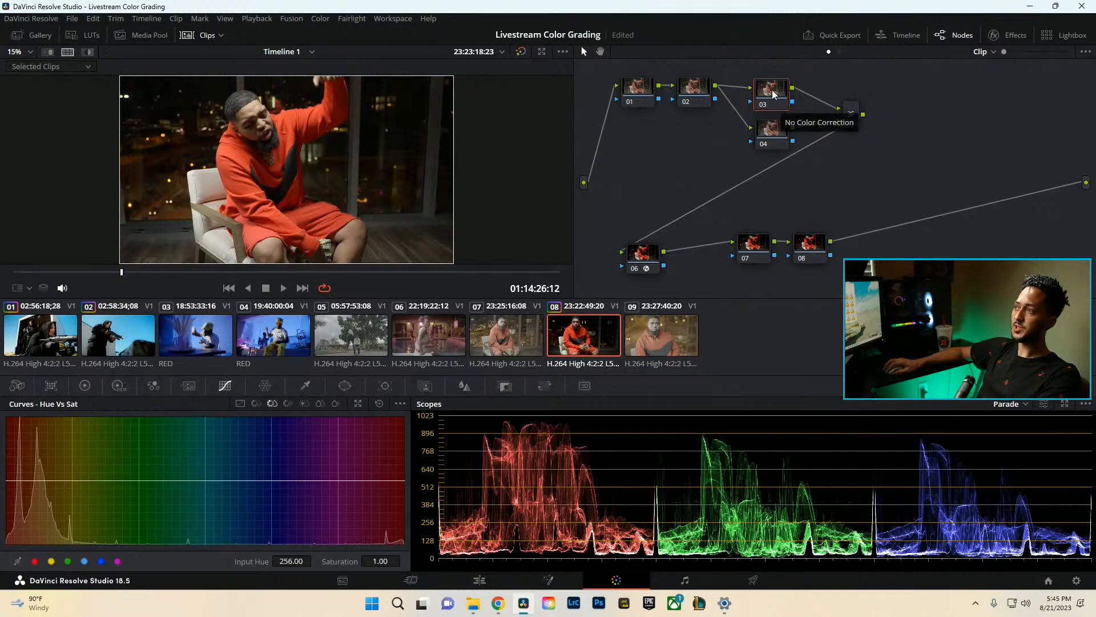
mouse_move(766, 138)
mouse_down()
mouse_move(776, 132)
mouse_move(774, 141)
mouse_up()
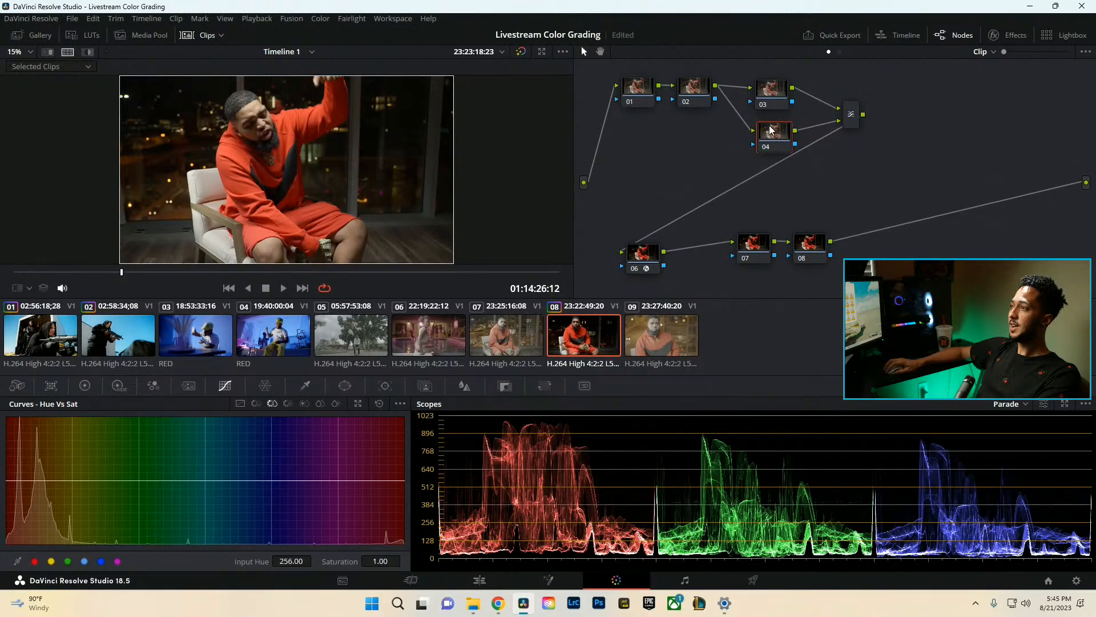
Sample the skin on the seated man's knee with the HSL Qualifier on node 04 and highlight the resulting selection.
click(311, 386)
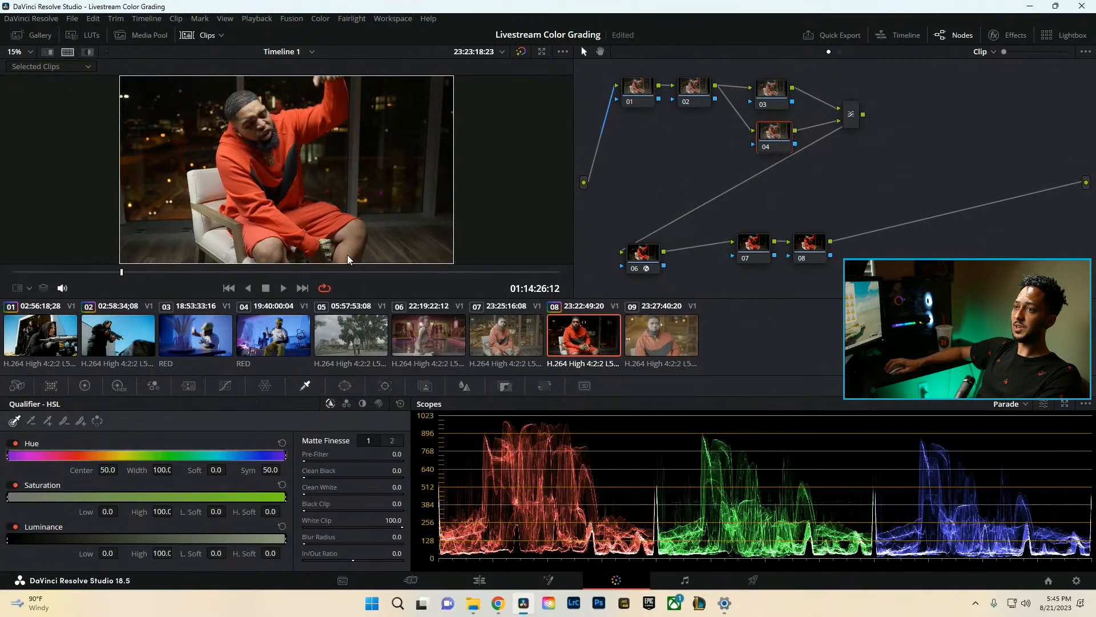
click(70, 50)
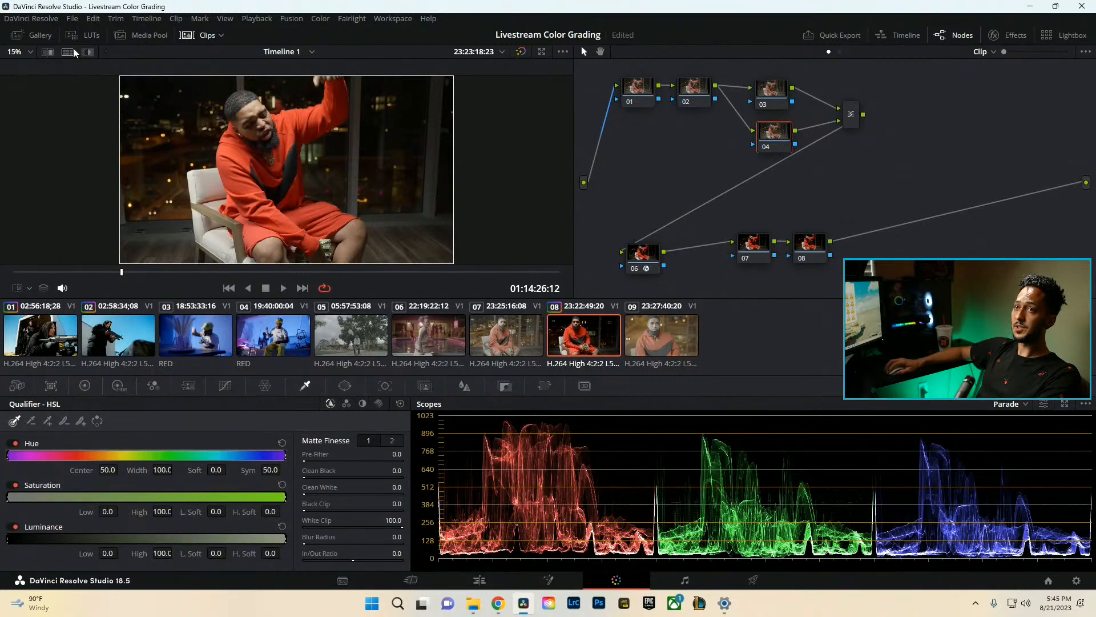
click(358, 236)
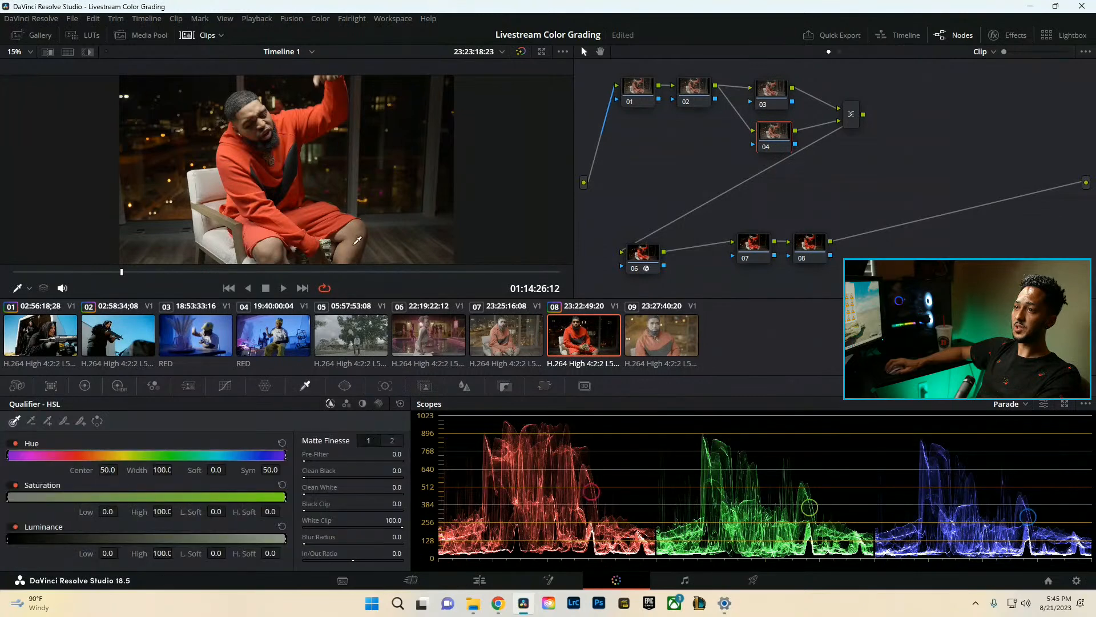
drag(355, 240, 357, 242)
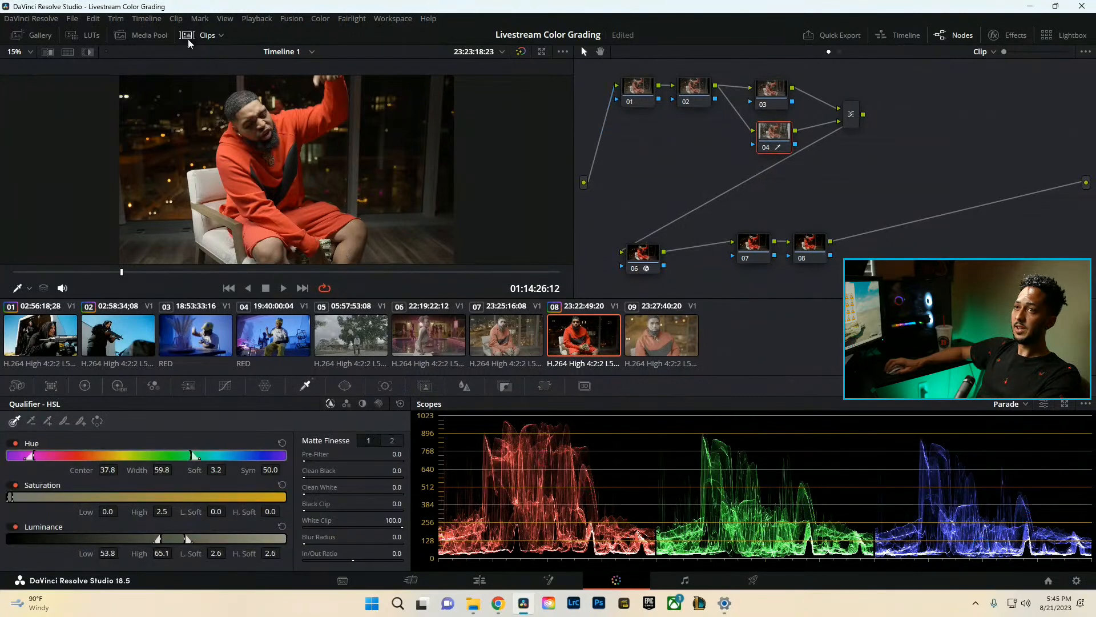
click(88, 52)
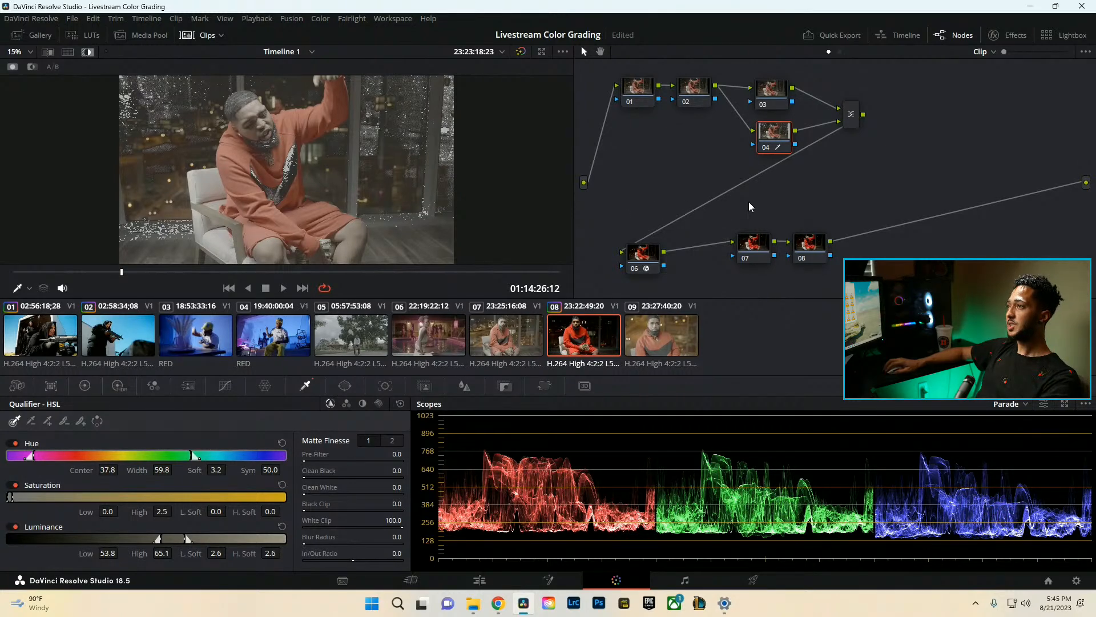
Move nodes 07 and 08 together farther from node 06 to open a gap after the Color Space Transform.
drag(819, 258, 735, 255)
drag(751, 255, 872, 264)
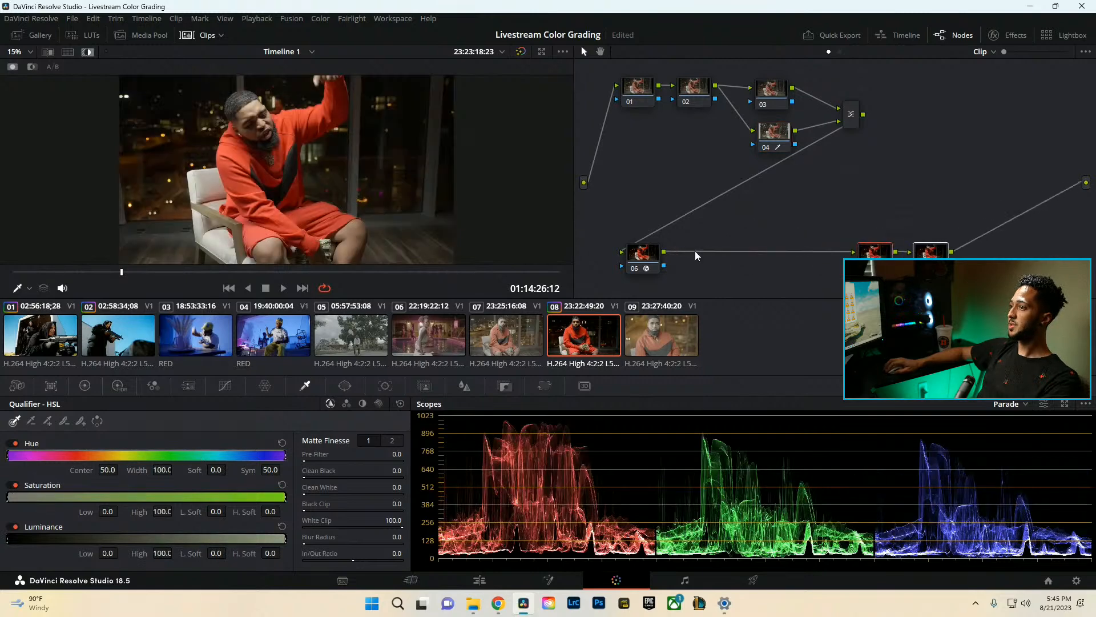
Add a serial node after node 06, give it a parallel node, and spread nodes 06, 07, 08 and their mixer apart.
key(alt+s)
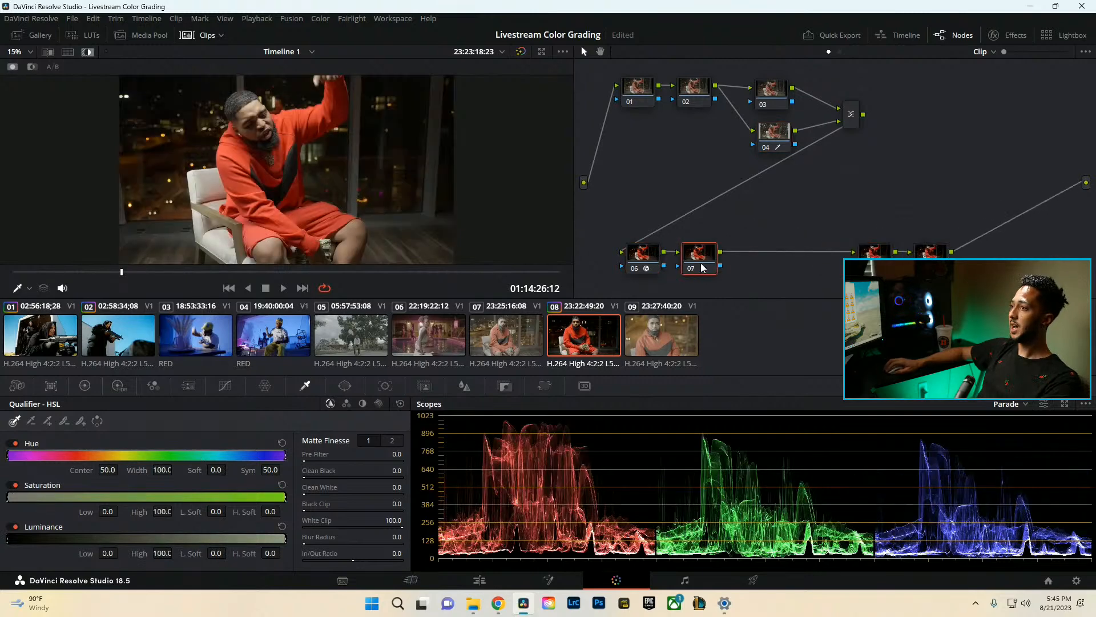
right_click(702, 264)
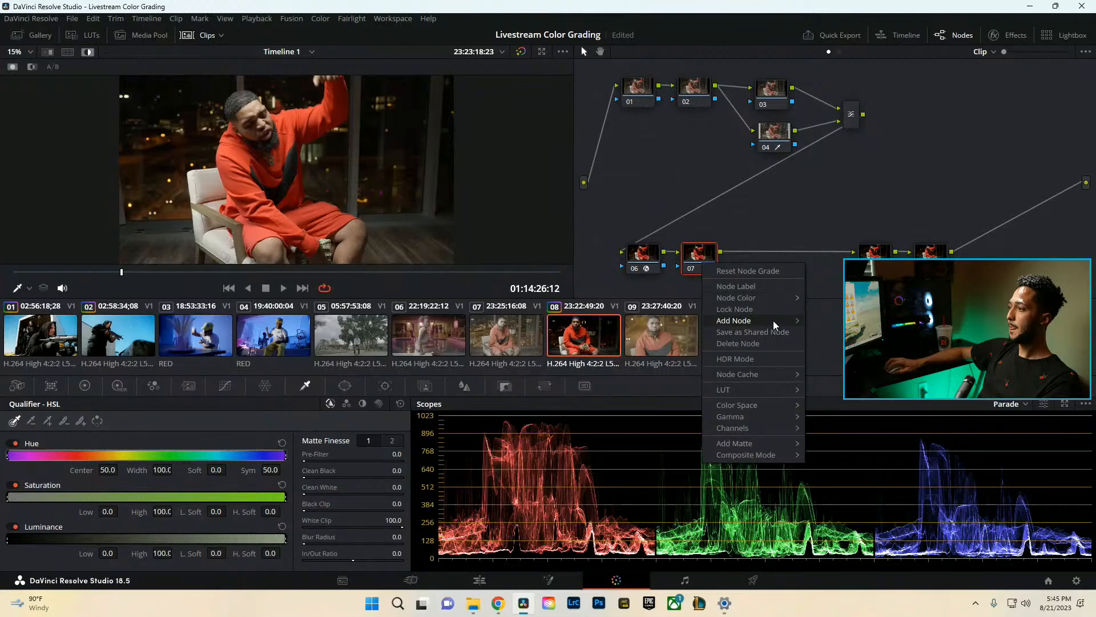
mouse_move(773, 321)
click(825, 355)
drag(787, 280, 687, 253)
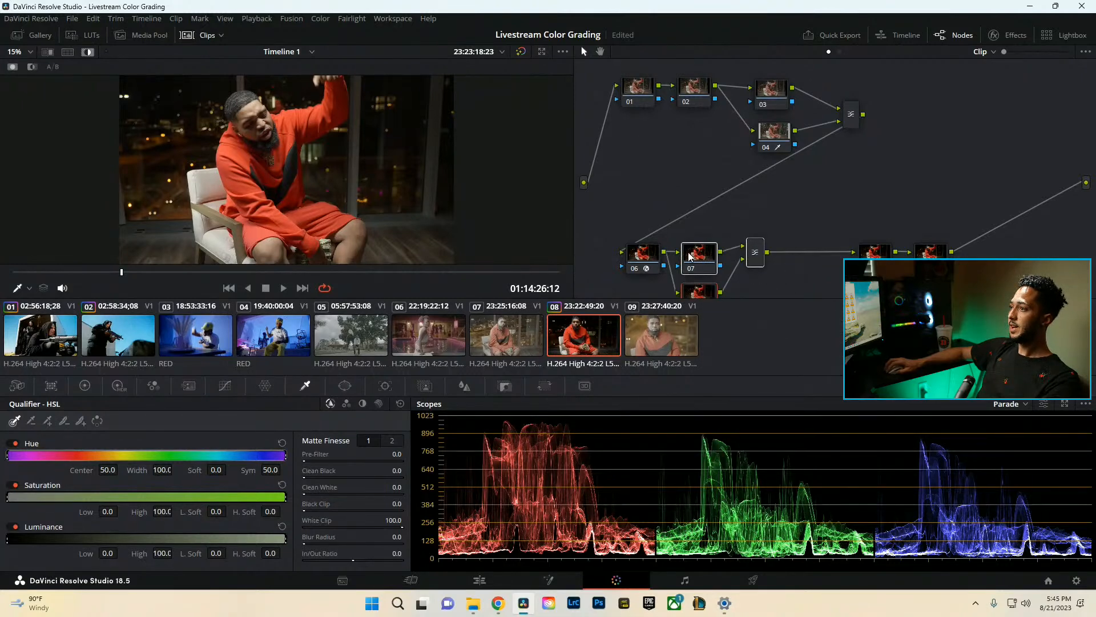
mouse_move(763, 289)
mouse_down()
mouse_move(689, 246)
mouse_move(756, 302)
mouse_up()
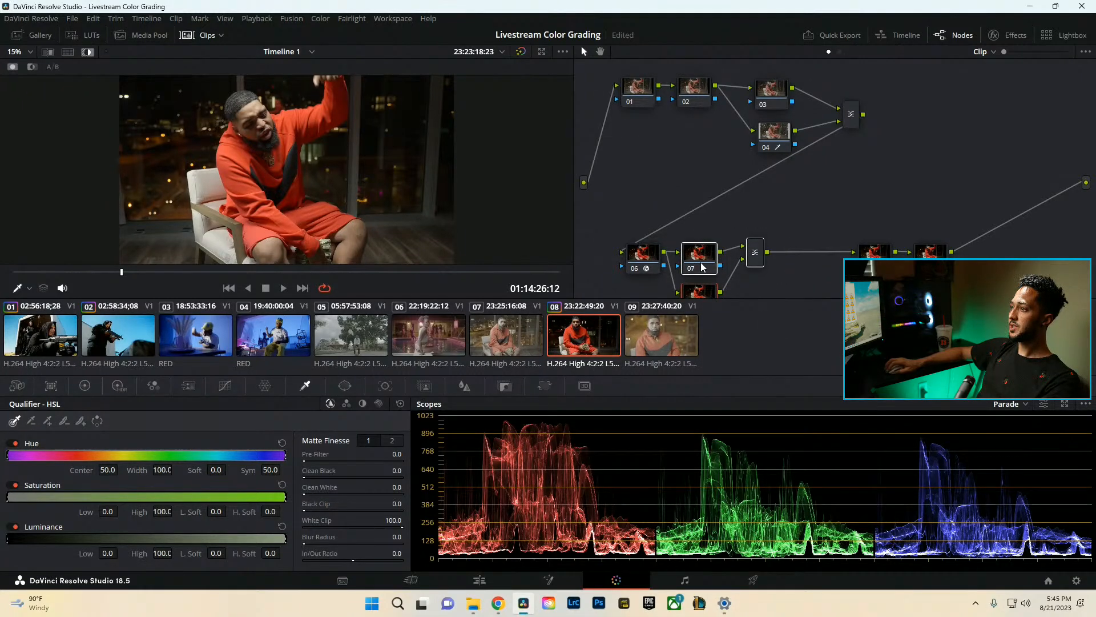
drag(703, 265, 774, 269)
drag(649, 260, 639, 260)
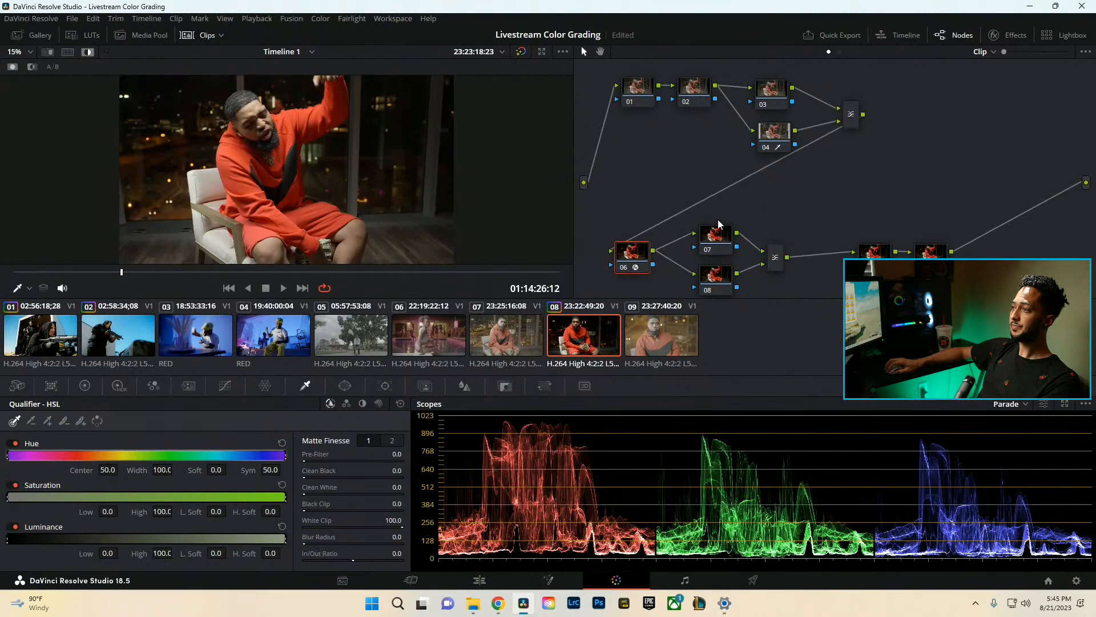
Disable parallel nodes 07 and 08 together with their mixer.
drag(697, 215, 789, 296)
key(ctrl+d)
click(633, 192)
key(ctrl+d)
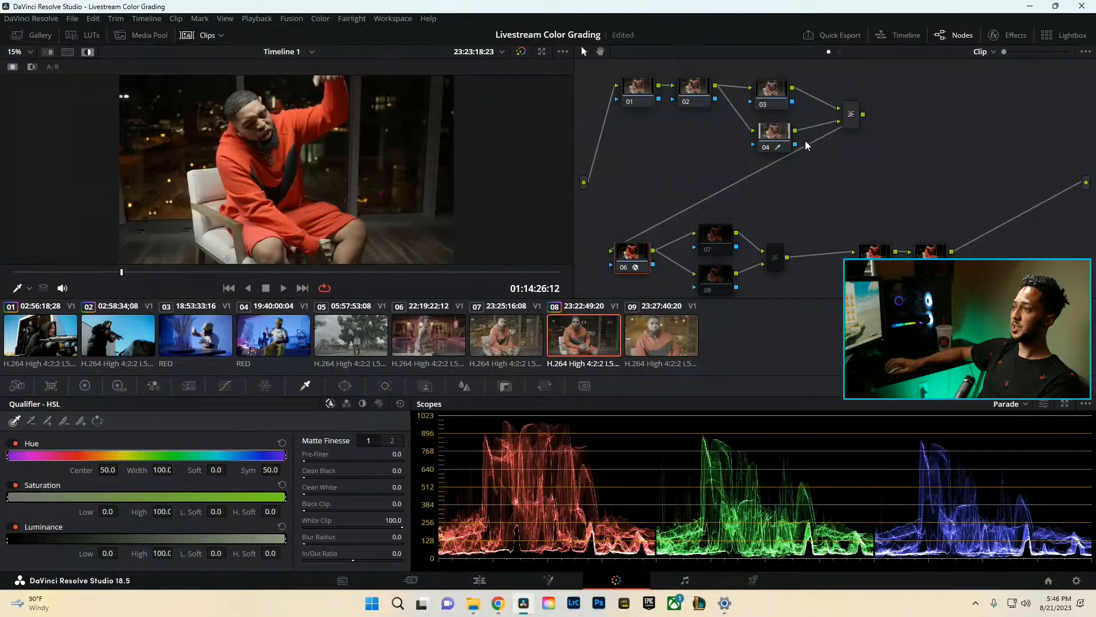
On node 04, sample the skin at the man's knee with the qualifier and narrow the hue width to 5.7.
click(782, 130)
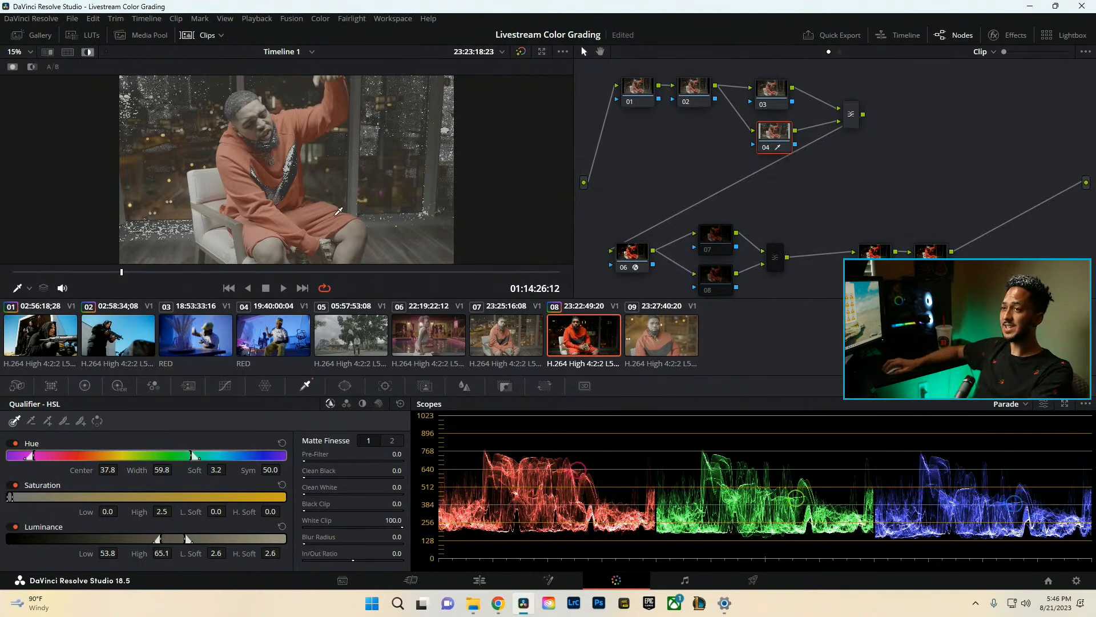
click(356, 239)
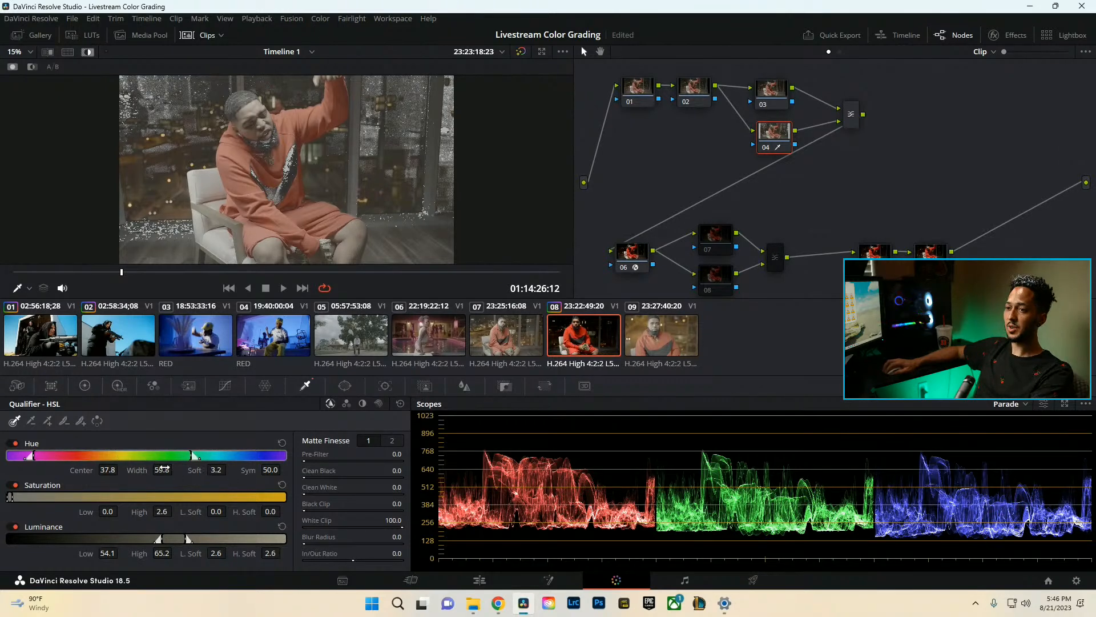
drag(163, 469, 108, 470)
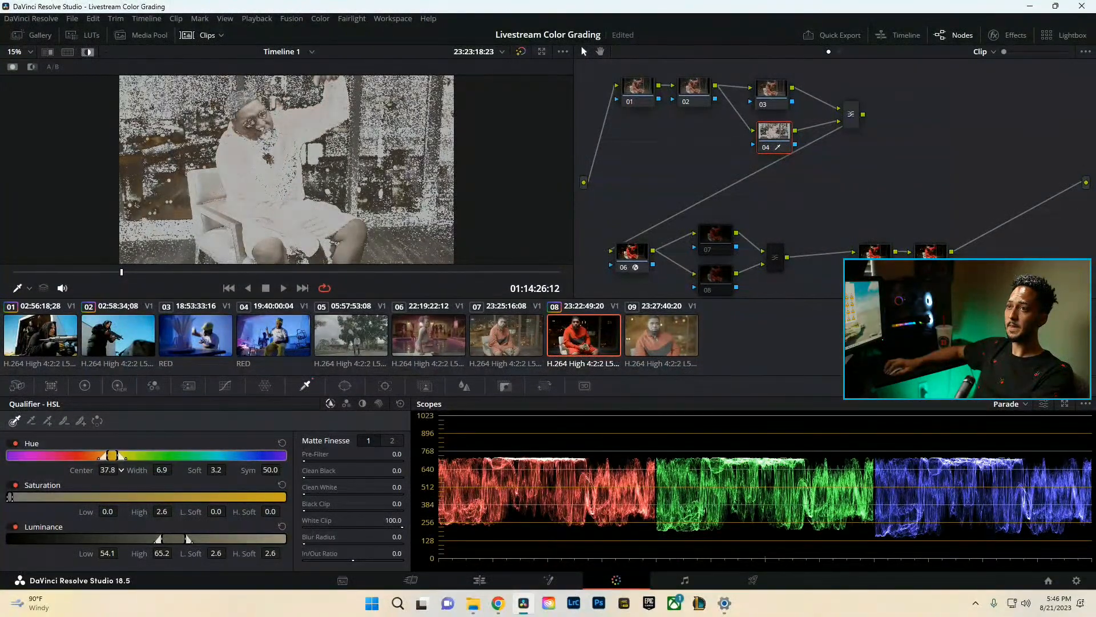
drag(155, 472, 162, 470)
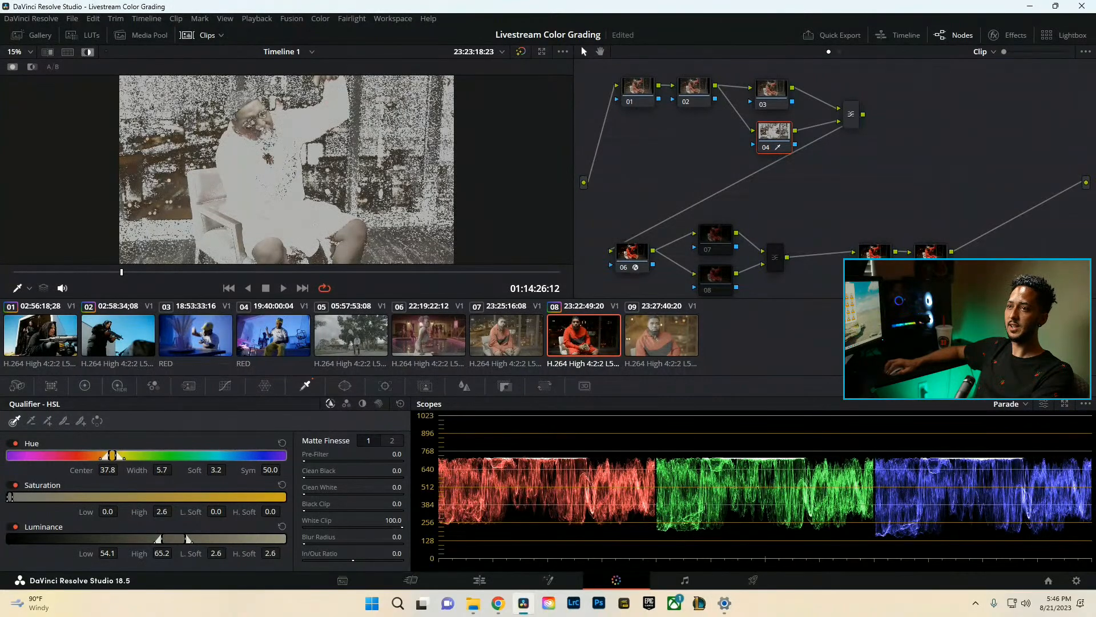
Refine node 04's matte with saturation low 0.3, luminance low 56.7, blur radius 13.5, denoise 34.0 and hue width 6.5, and turn off highlight view.
drag(108, 511, 121, 510)
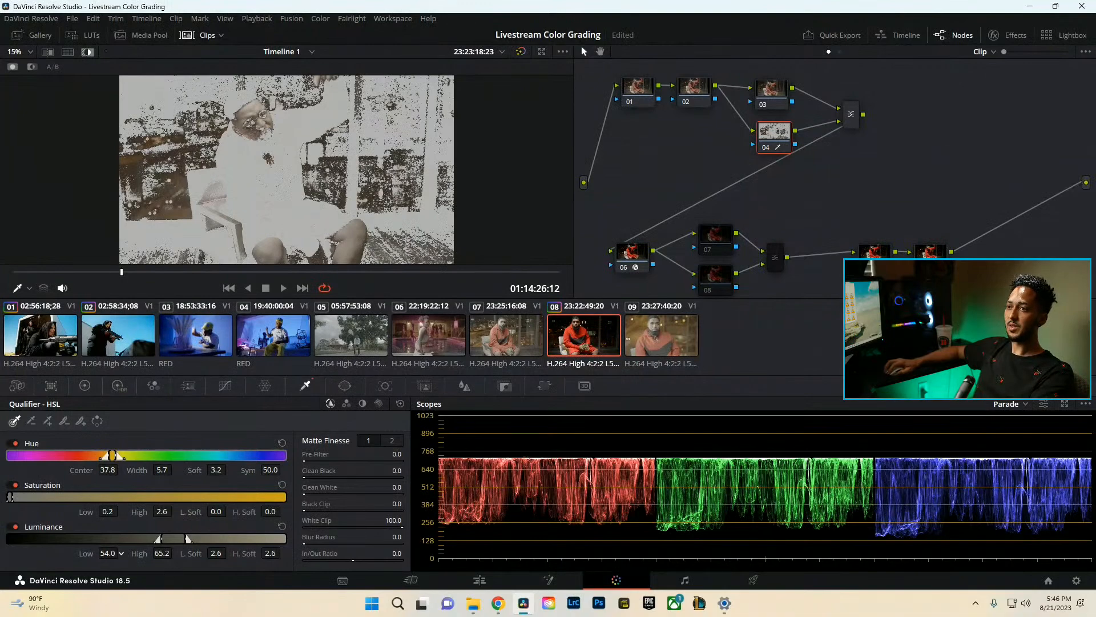
drag(121, 553, 121, 553)
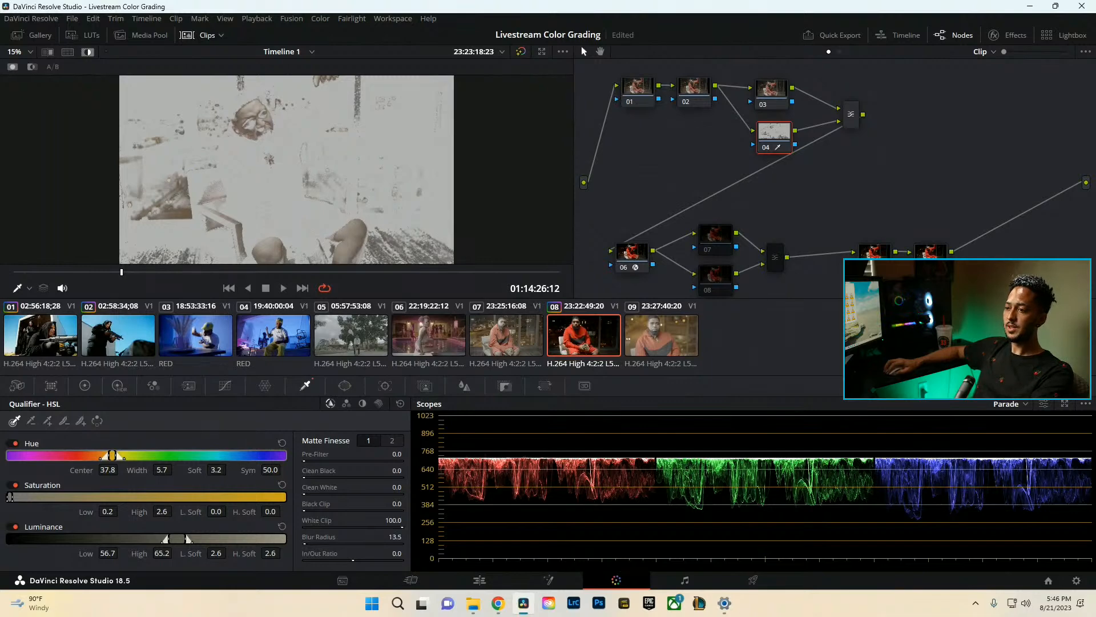
click(399, 440)
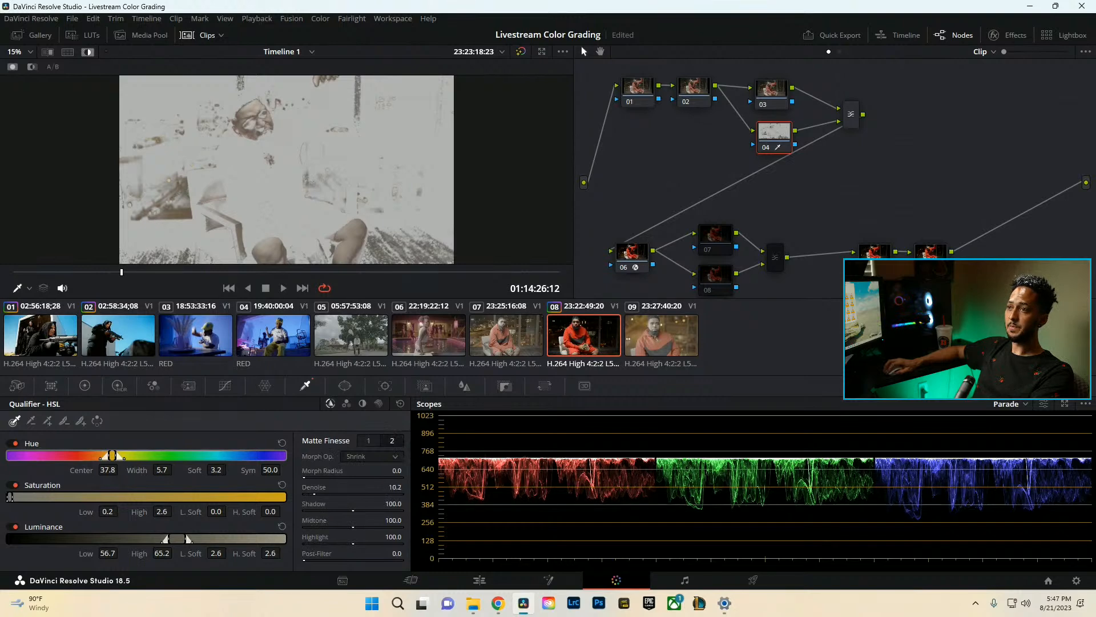
drag(394, 487, 415, 487)
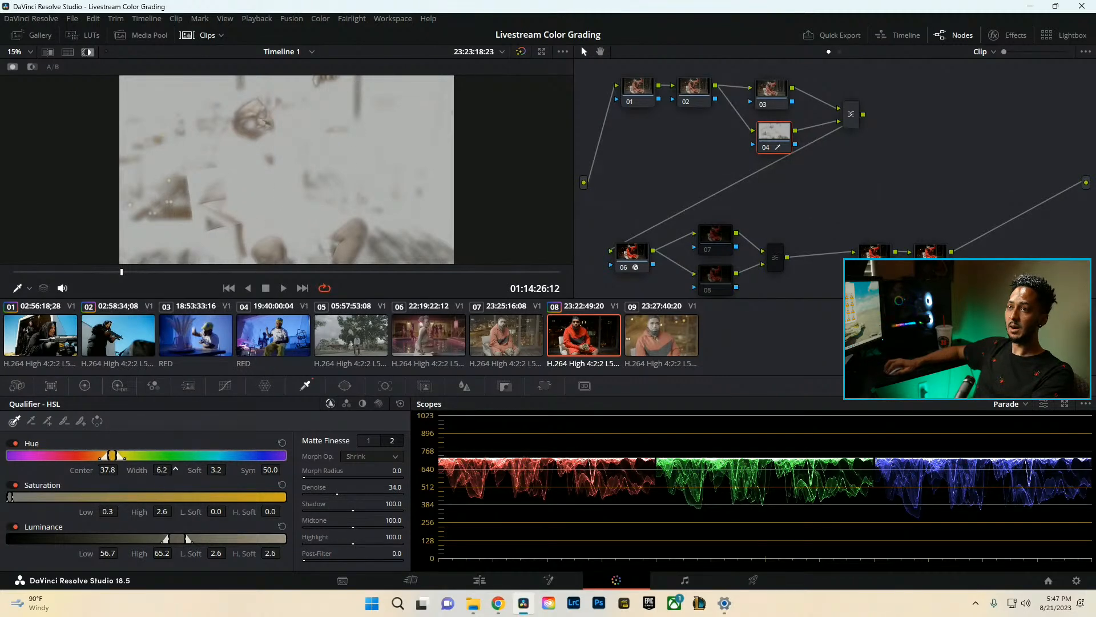
drag(163, 470, 125, 477)
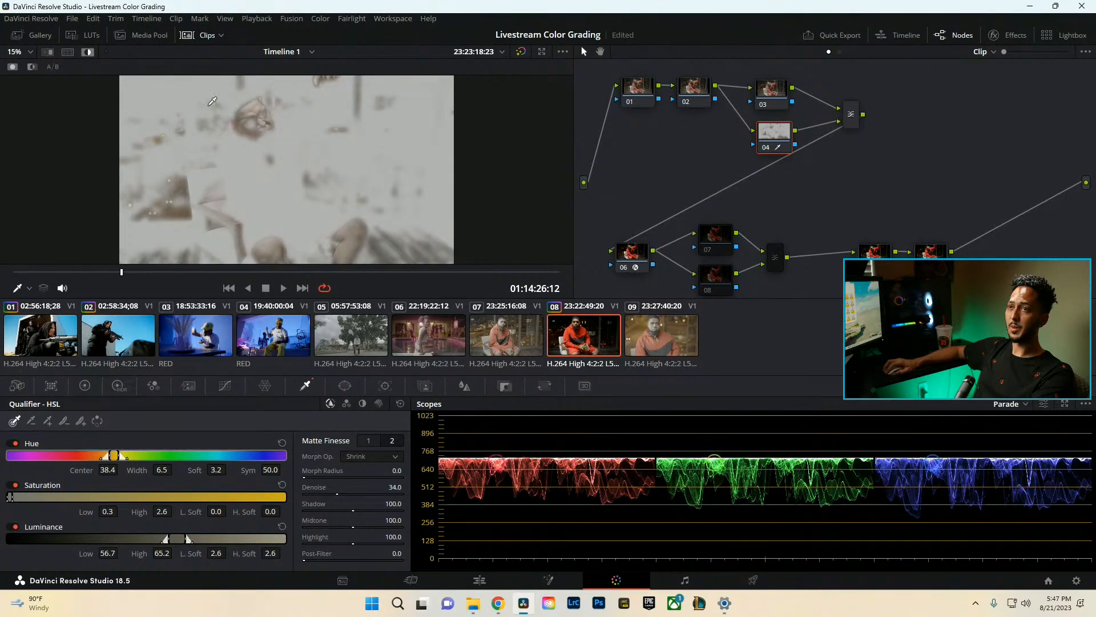
key(shift+h)
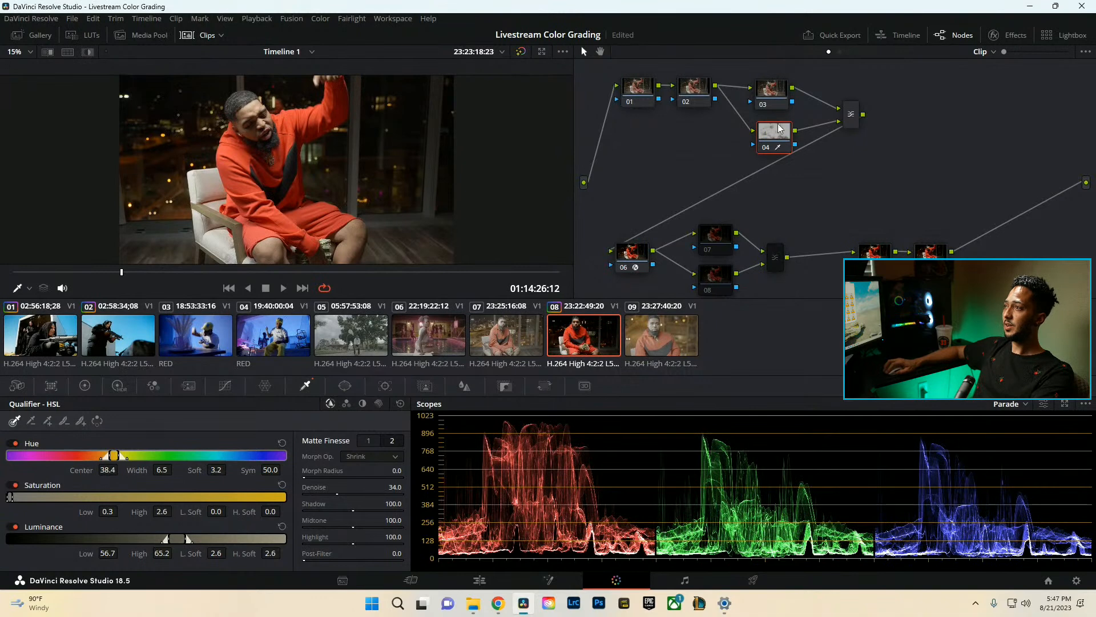
right_click(768, 87)
click(776, 135)
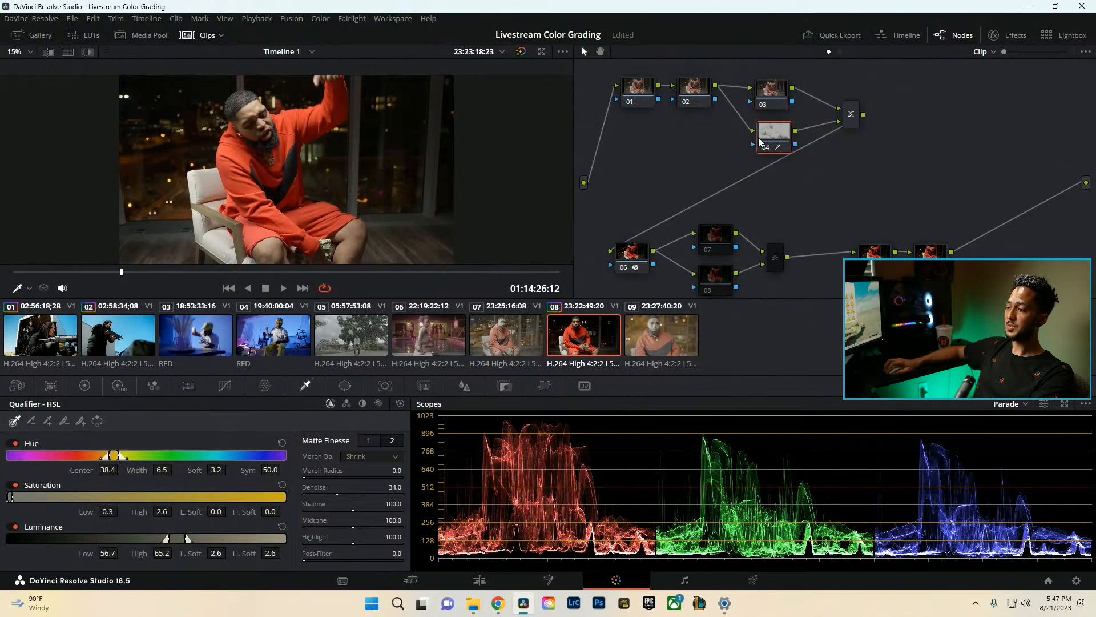
click(765, 94)
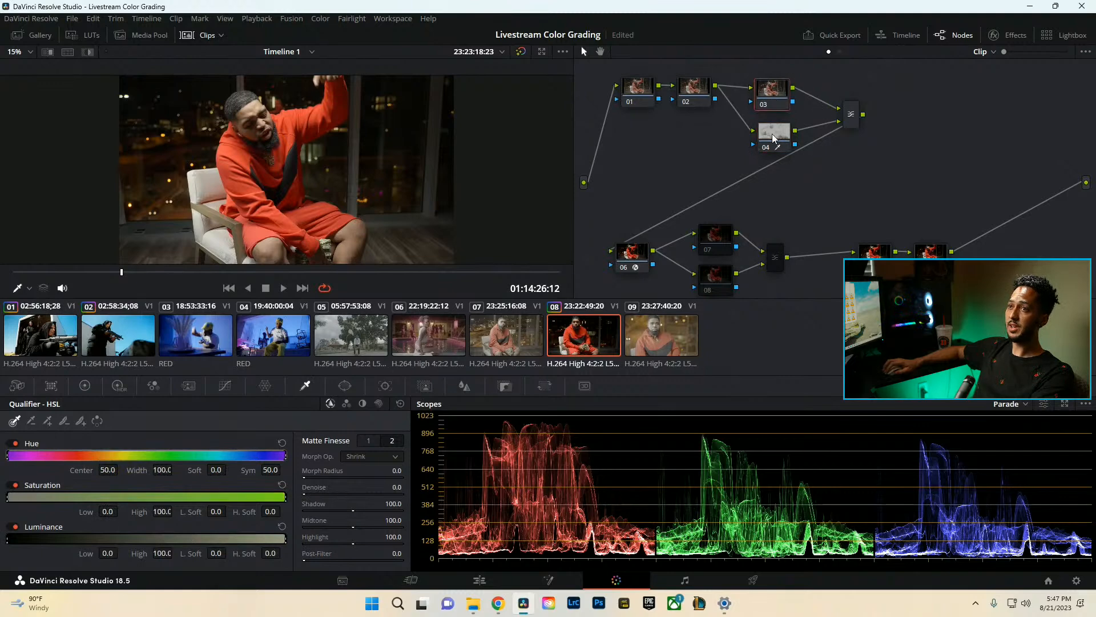
click(776, 134)
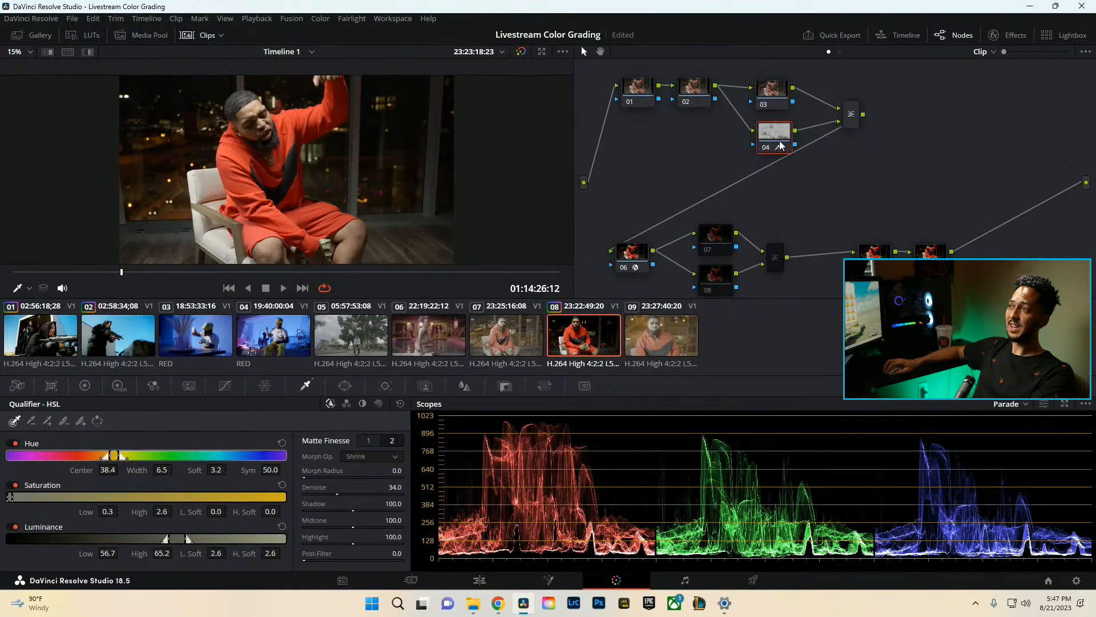
drag(774, 136, 776, 137)
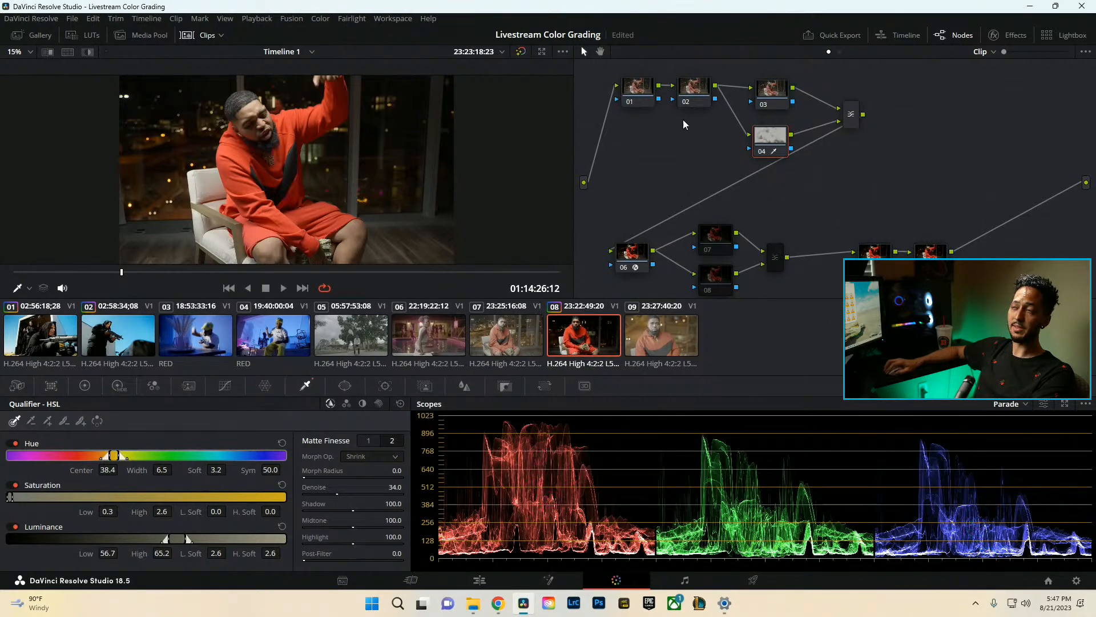
On node 03, tint the log shadows to red -0.09, green 0.02, blue 0.05, and try a slight midtone shift before undoing it.
click(776, 86)
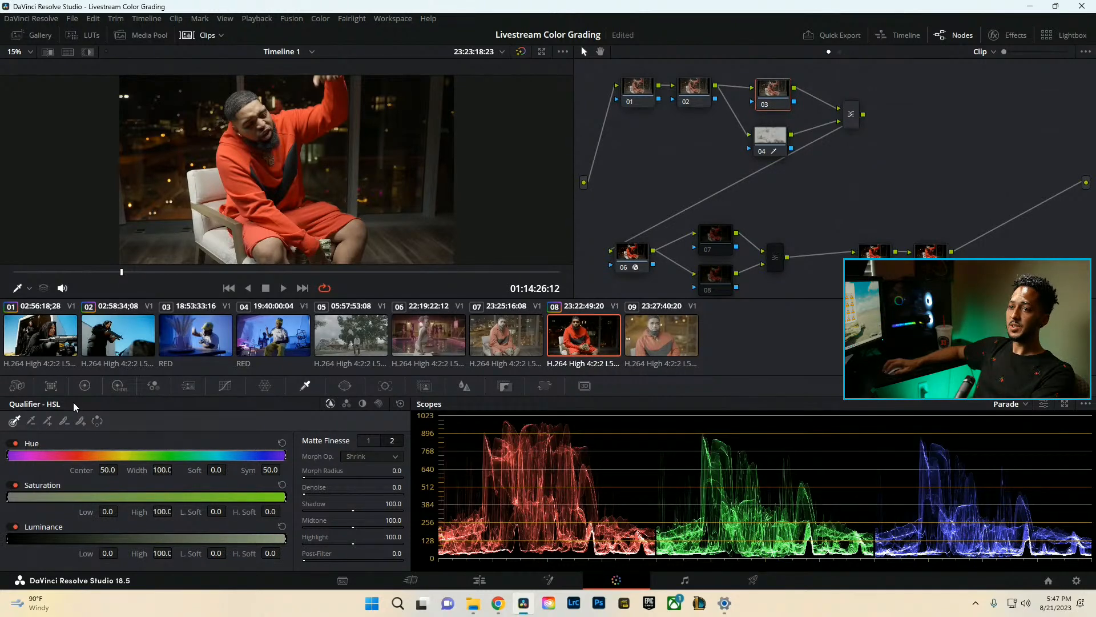
click(84, 385)
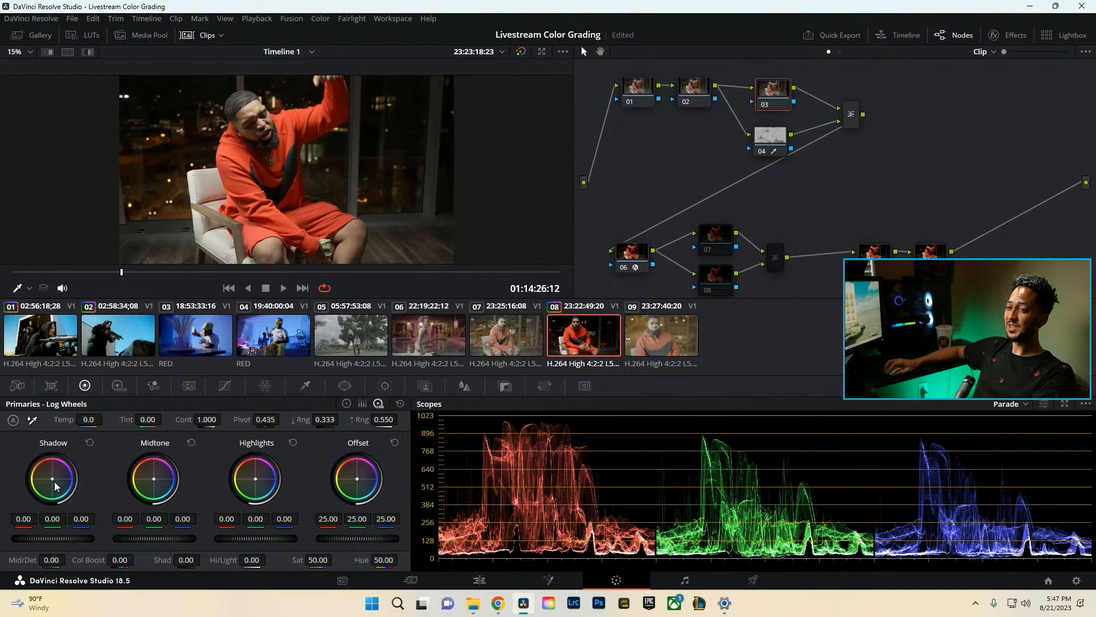
drag(54, 478, 52, 481)
drag(154, 482, 157, 479)
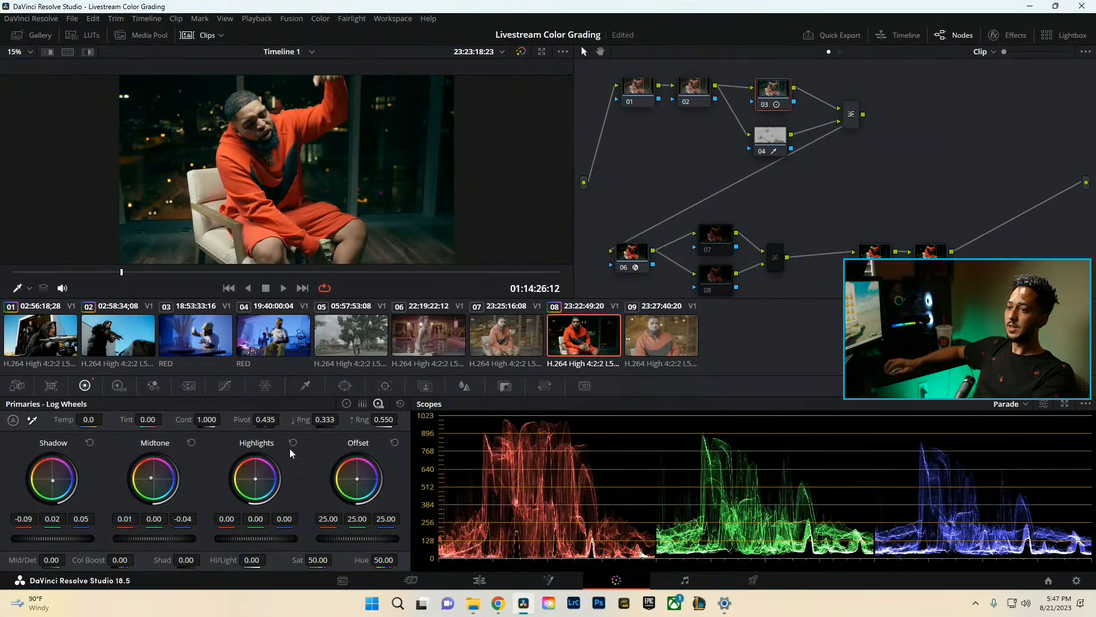
key(ctrl+z)
key(ctrl+z)
Try color shifts in node 03's Lift, Gamma and Gain wheels and reset them.
click(348, 404)
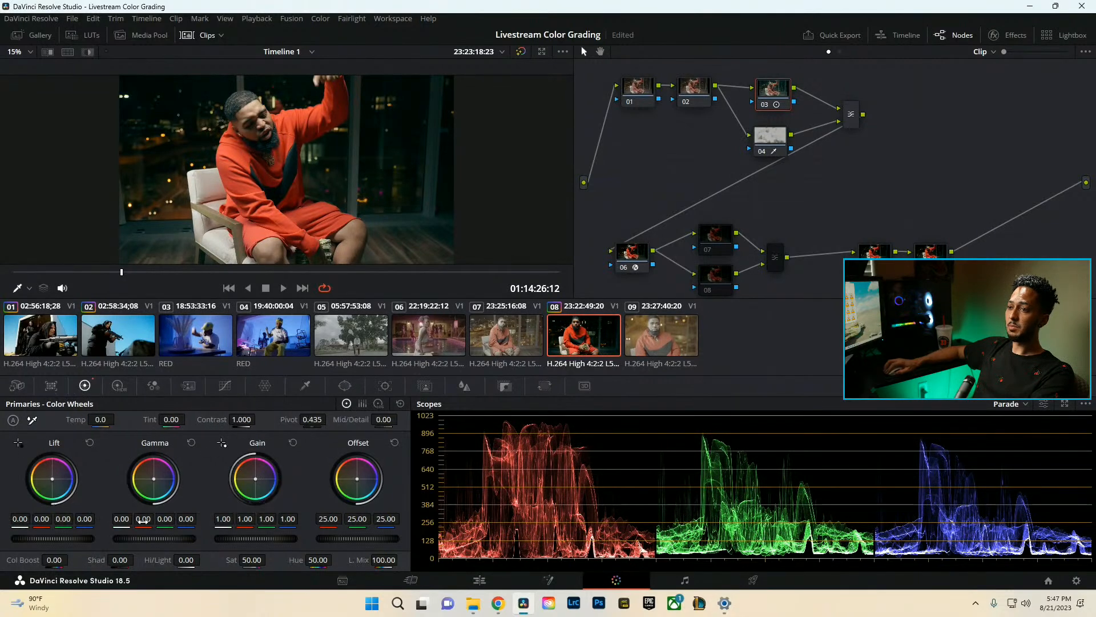
drag(54, 482, 56, 484)
drag(155, 476, 154, 478)
drag(255, 478, 255, 478)
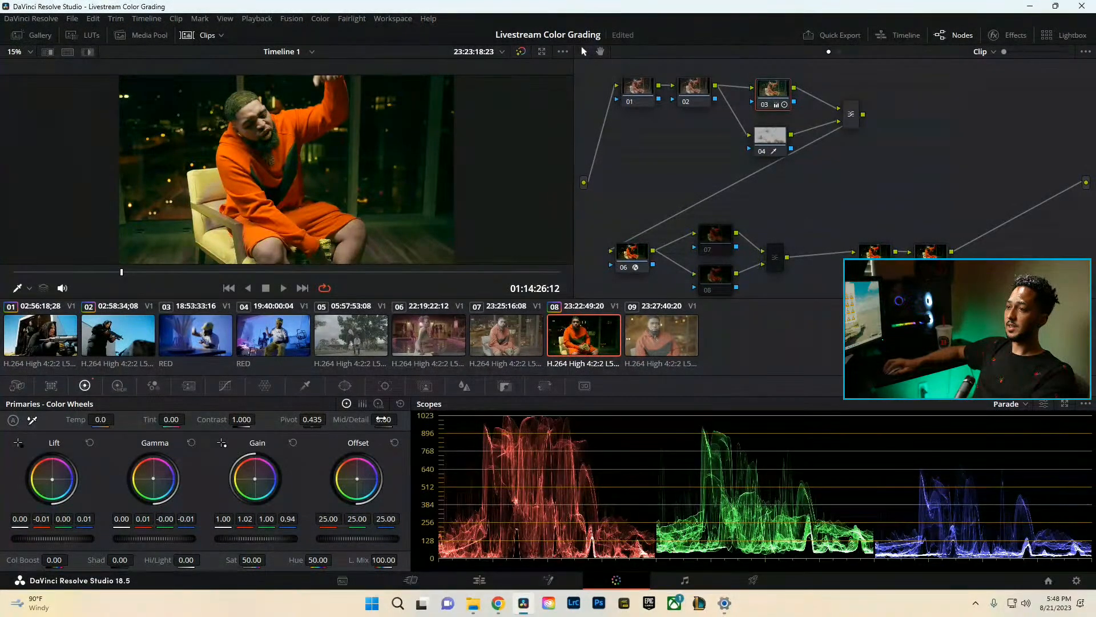
click(400, 404)
On node 04, raise Gamma to 0.01 and try a saturation of 100 before resetting the saturation.
click(768, 147)
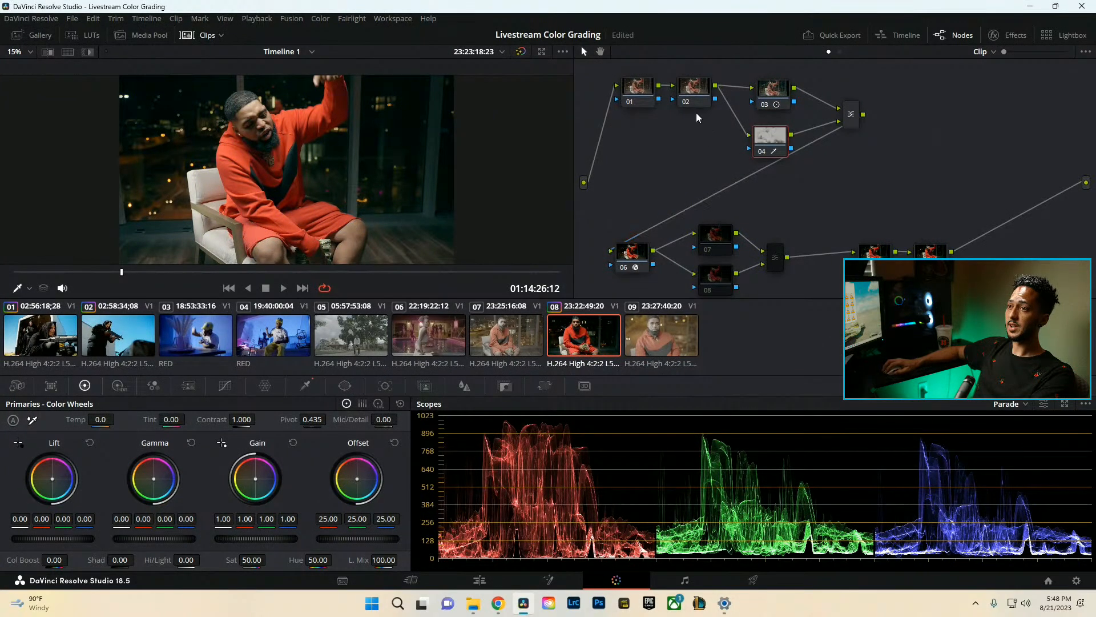
drag(165, 539, 126, 530)
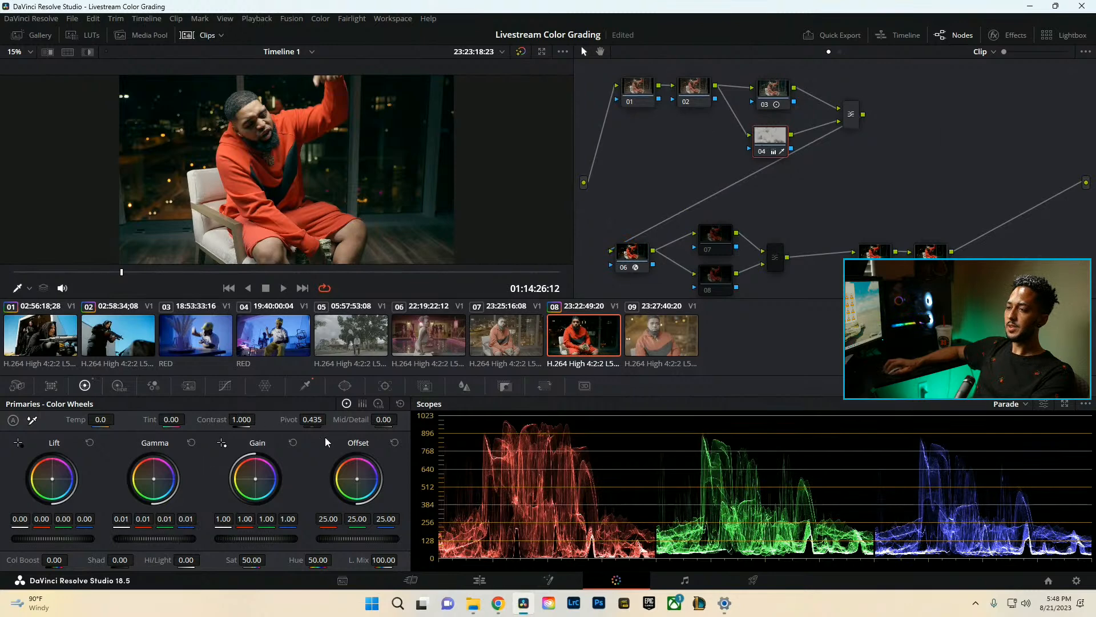
drag(257, 562, 269, 559)
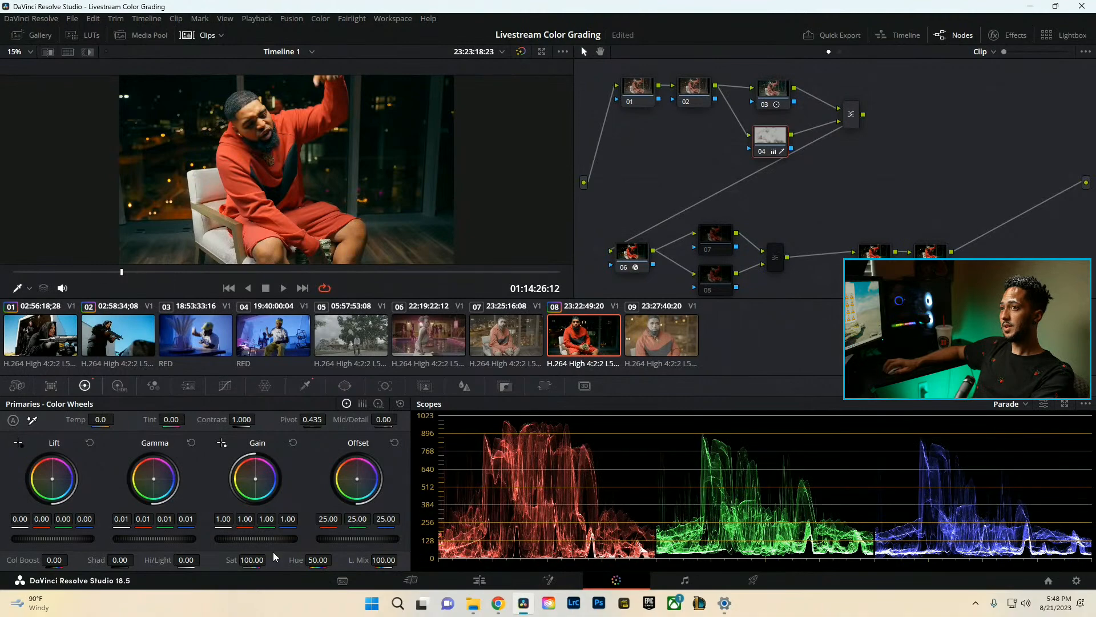
double_click(273, 551)
Delete the upper parallel nodes 03 and 04.
drag(774, 76, 792, 150)
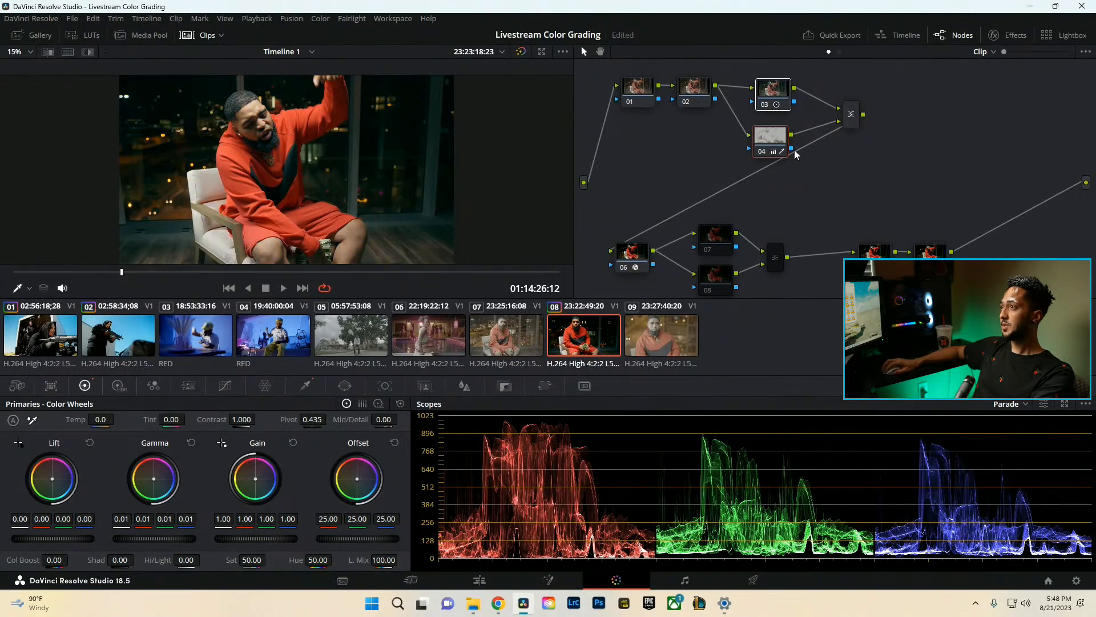
key(Delete)
drag(703, 198, 789, 292)
key(Delete)
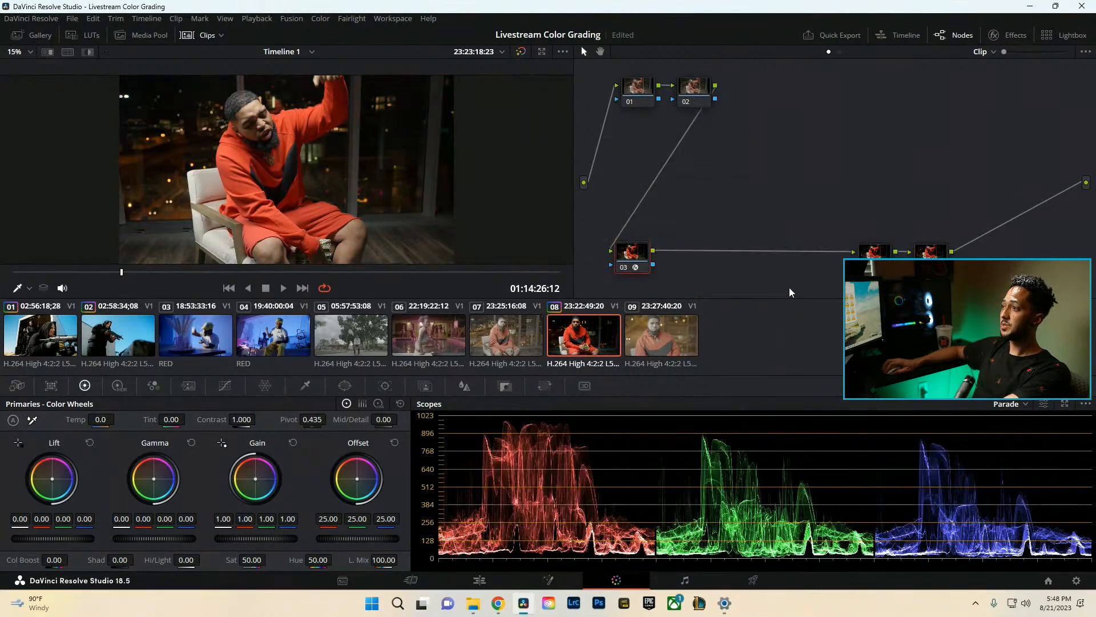
key(ctrl+z)
Re-enable the remaining parallel nodes 04 and 05, and move node 03 and the parallel pair with its mixer higher in the graph.
drag(689, 185, 791, 298)
drag(634, 257, 638, 240)
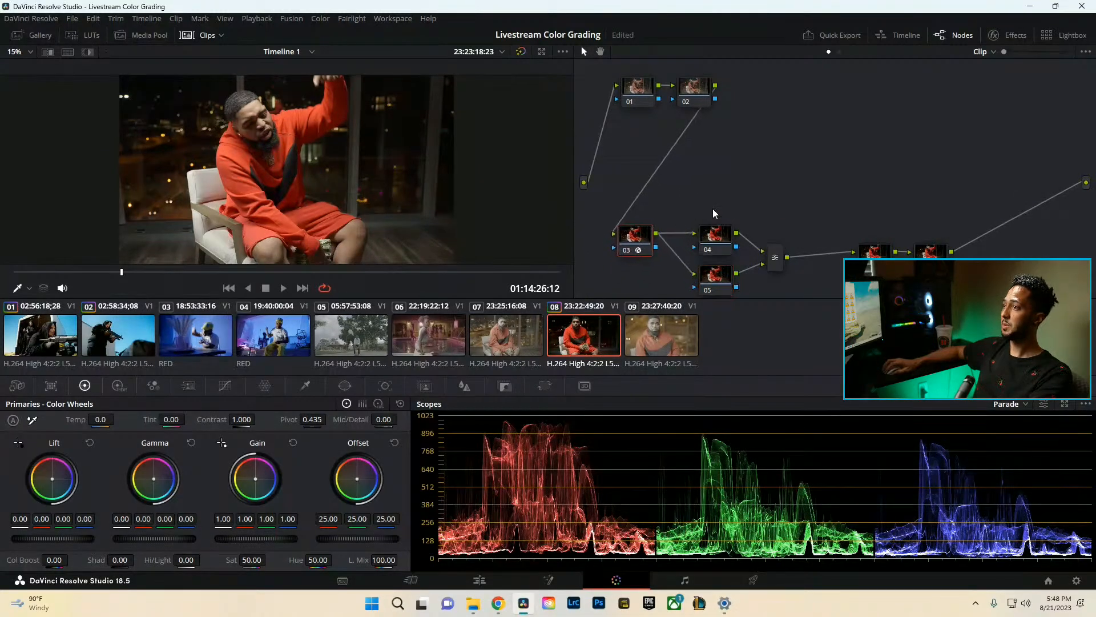
drag(712, 204, 735, 247)
On node 05, sample the skin at the man's knee with the qualifier, show the highlighted matte, and narrow the hue width to 6.0.
click(735, 246)
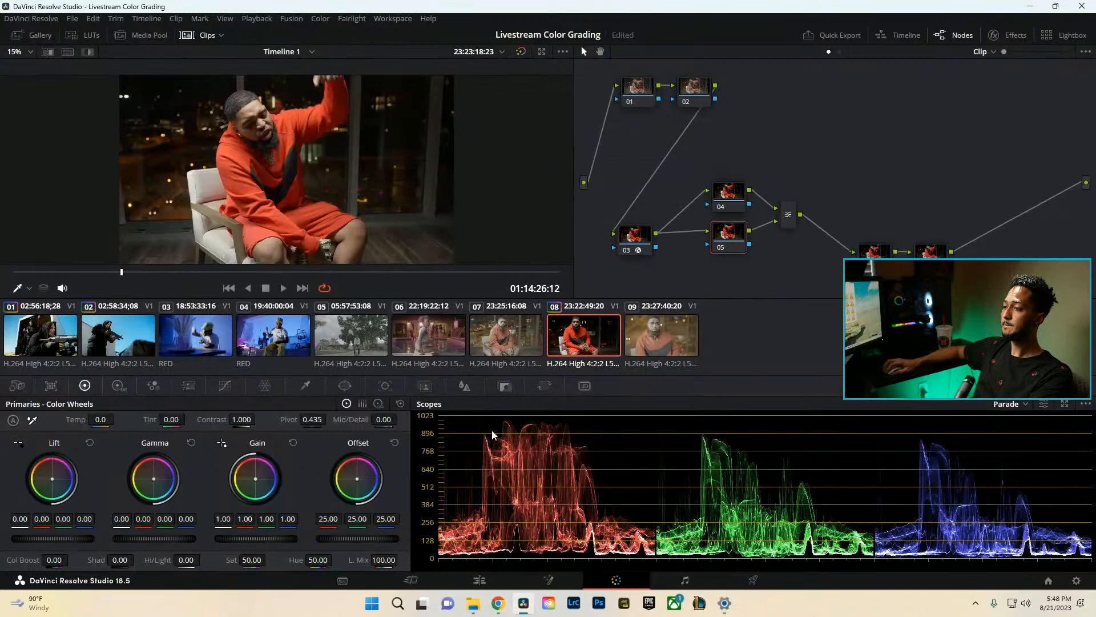
click(306, 386)
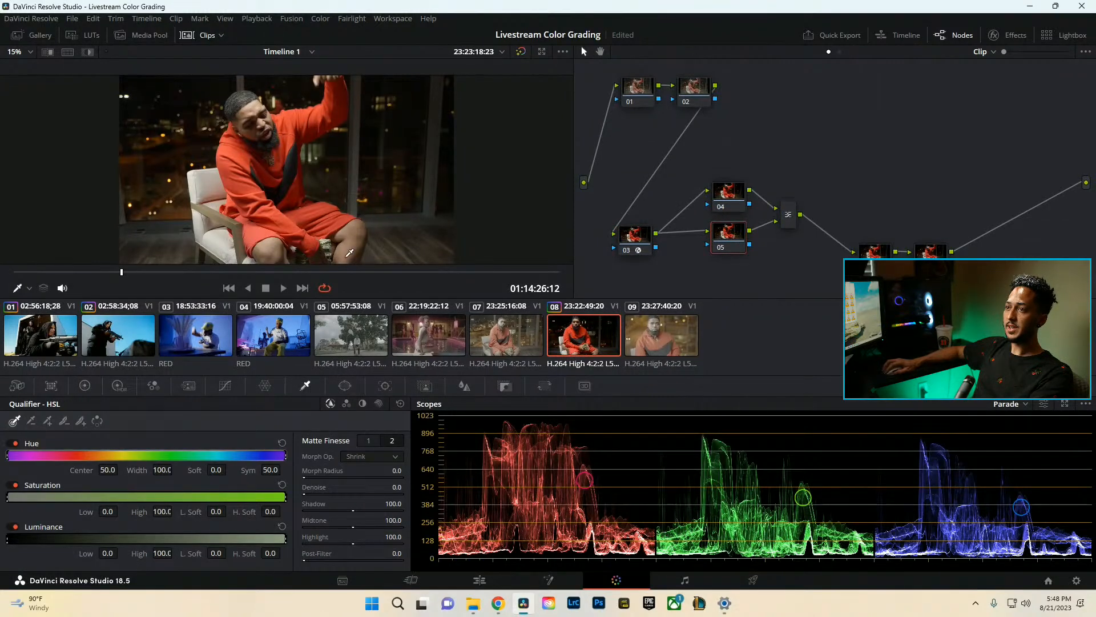
click(354, 229)
click(89, 52)
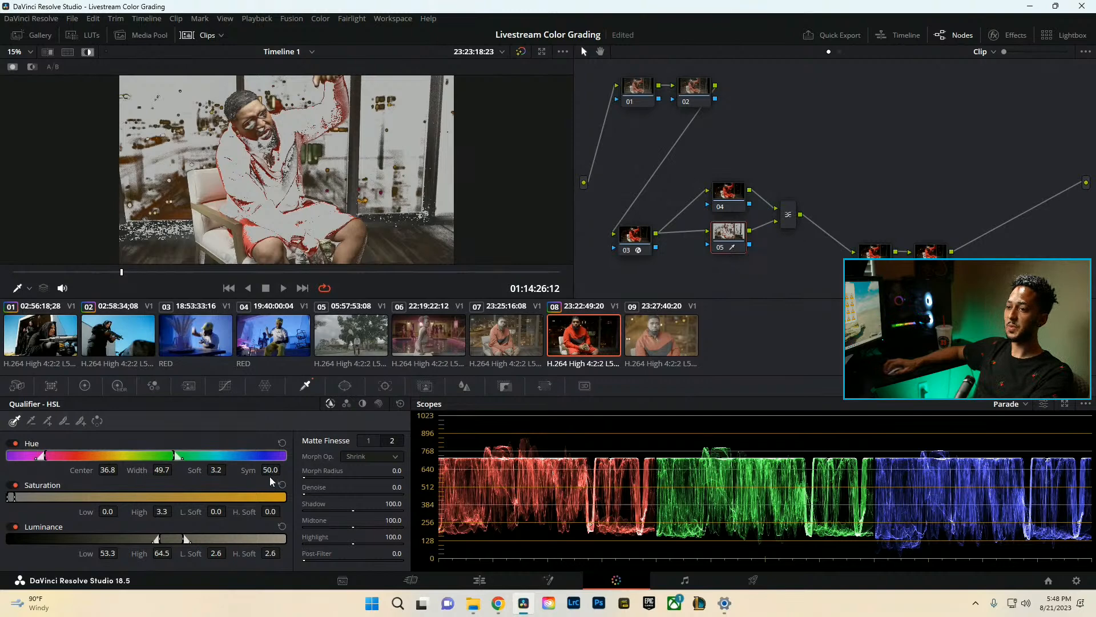
drag(160, 471, 110, 470)
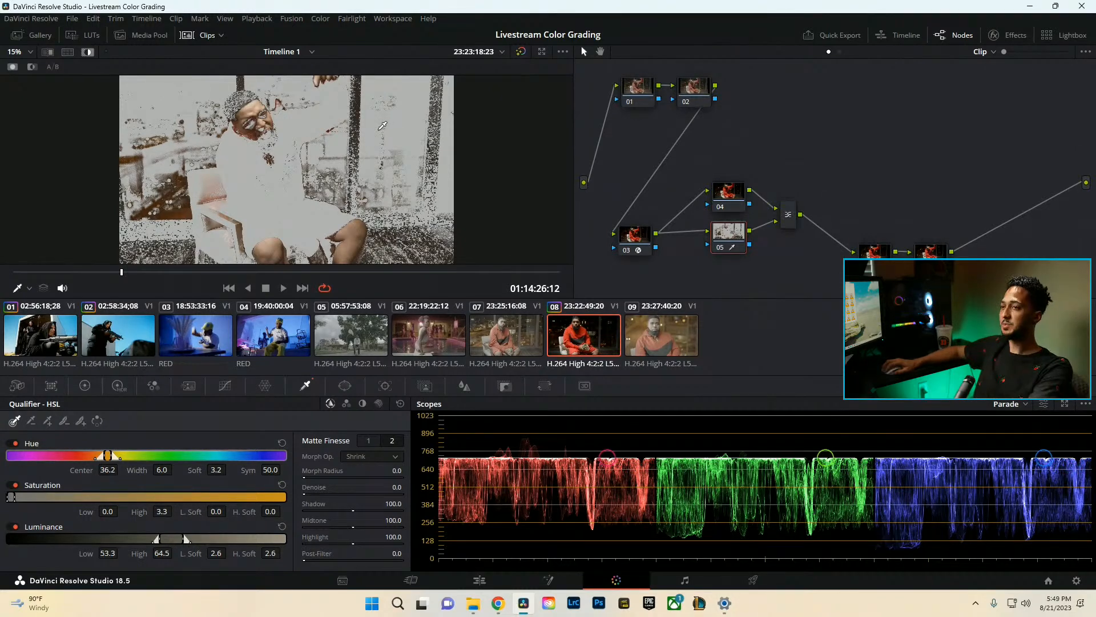
Move the parallel nodes 04 and 05 with their mixer slightly lower in the graph and reselect node 05.
drag(698, 144, 797, 274)
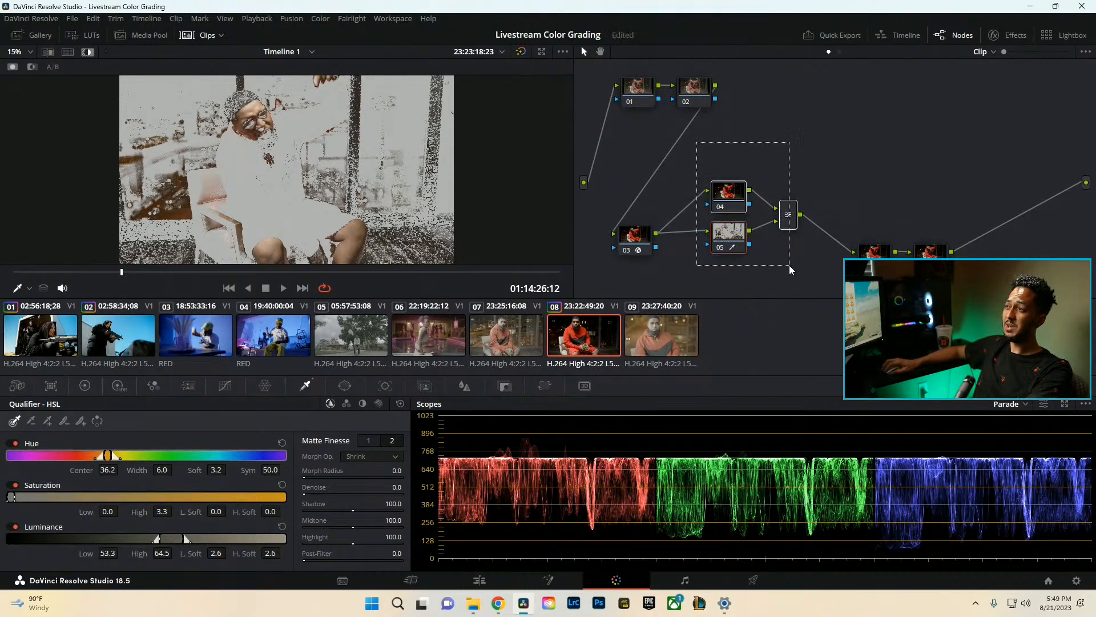
drag(722, 233, 718, 249)
click(720, 252)
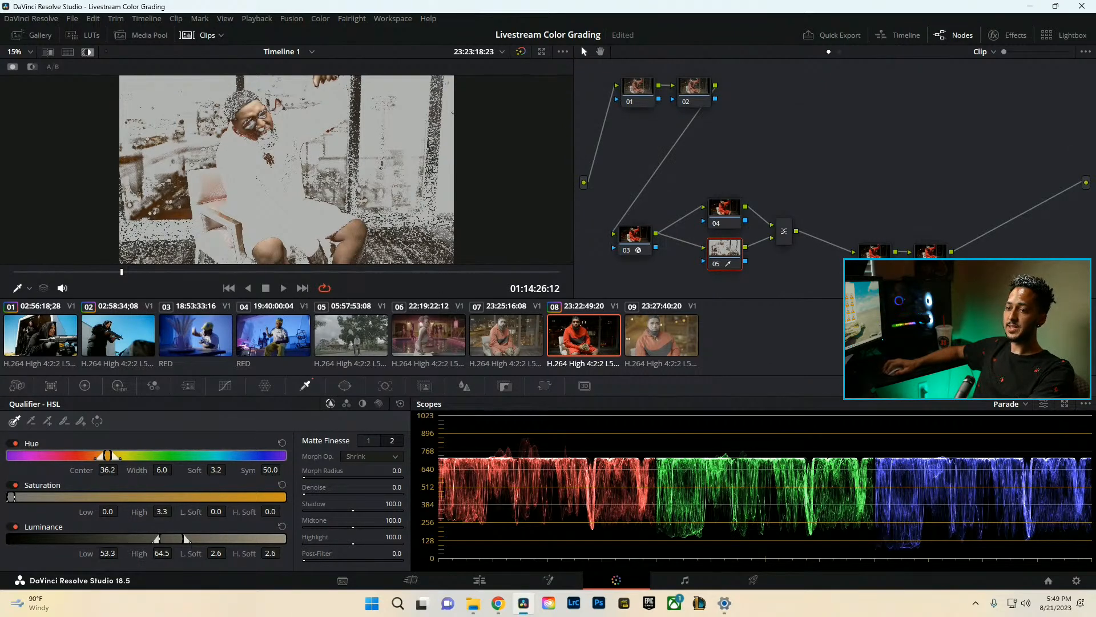
Refine node 05's matte with luminance low 54.6, saturation low 0.9, denoise 1.8 and blur radius 16.0, and turn off the highlight view.
drag(94, 553, 100, 553)
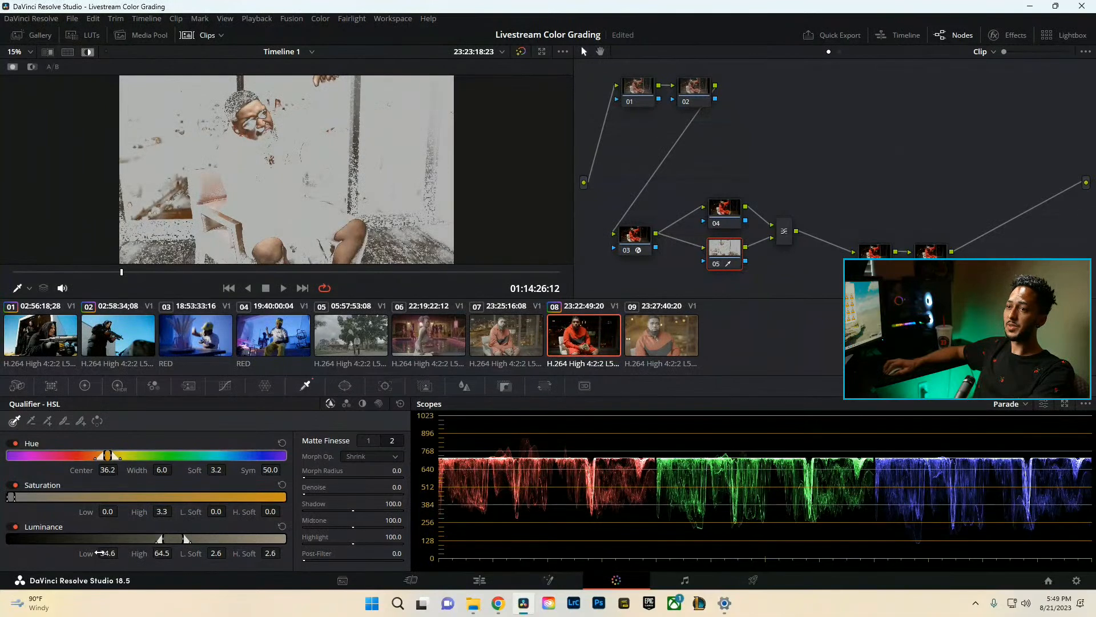
drag(108, 511, 121, 512)
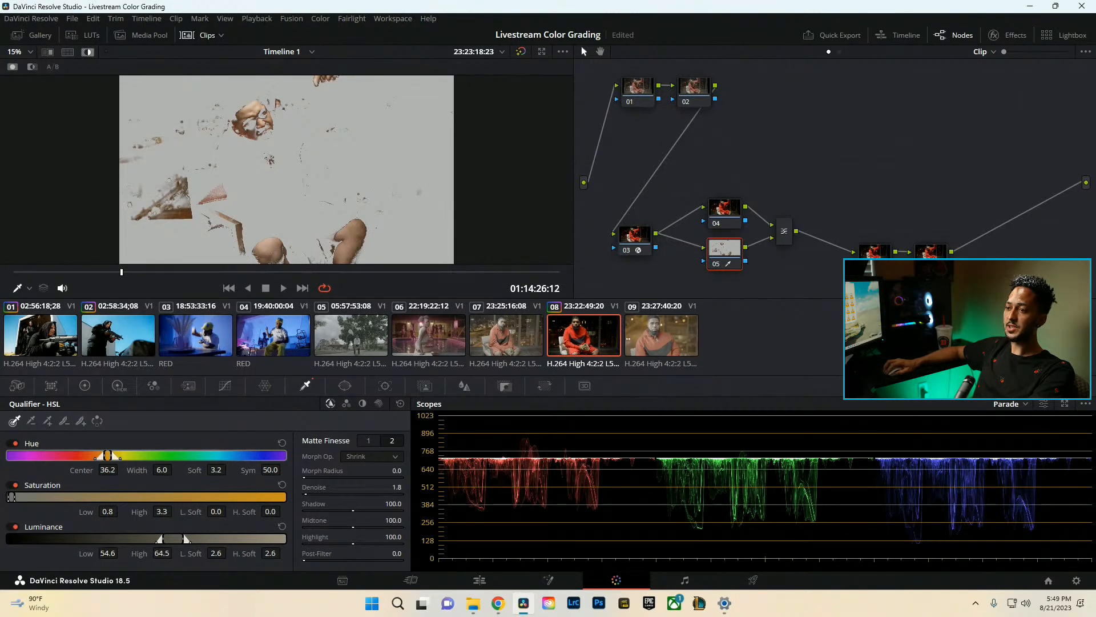
click(372, 440)
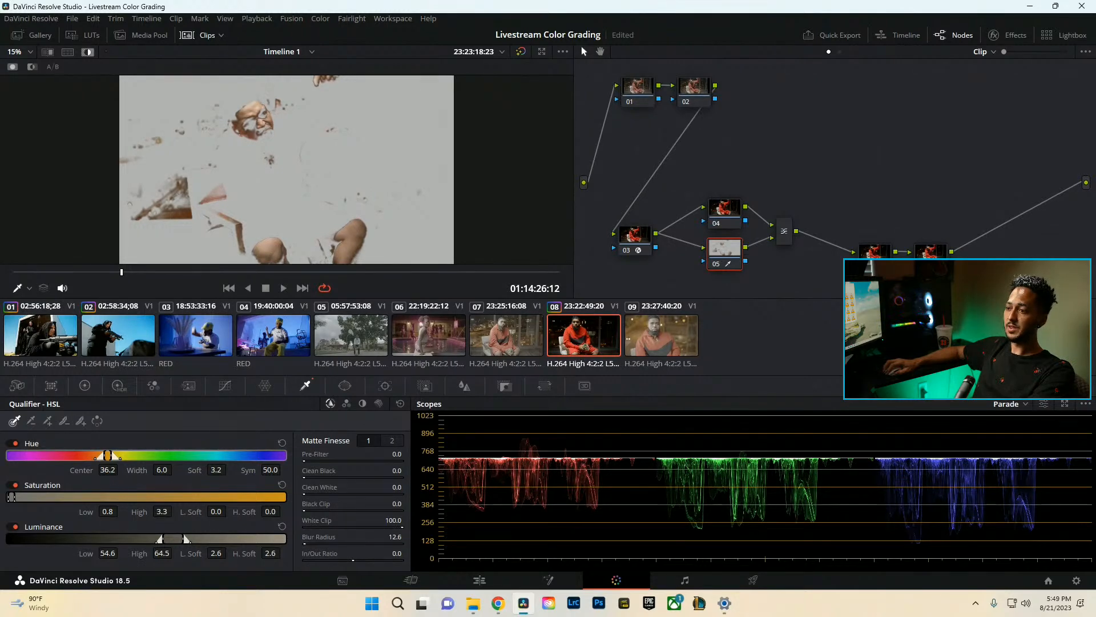
click(86, 51)
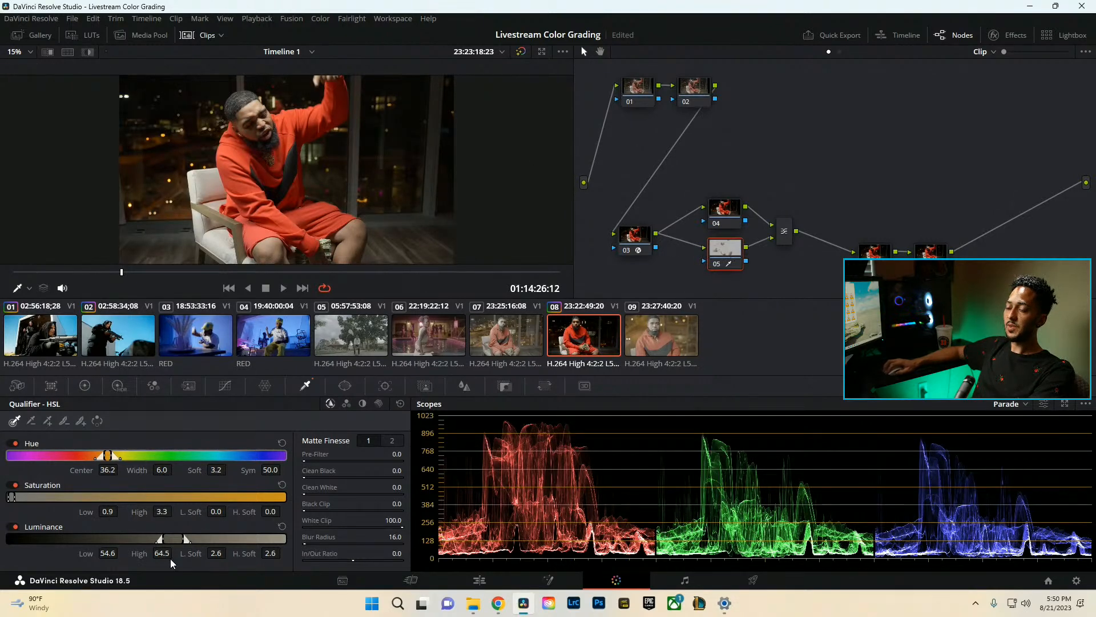
Set Mid/Detail to -23.50 on node 05 to soften the skin, and review the image full screen.
click(84, 385)
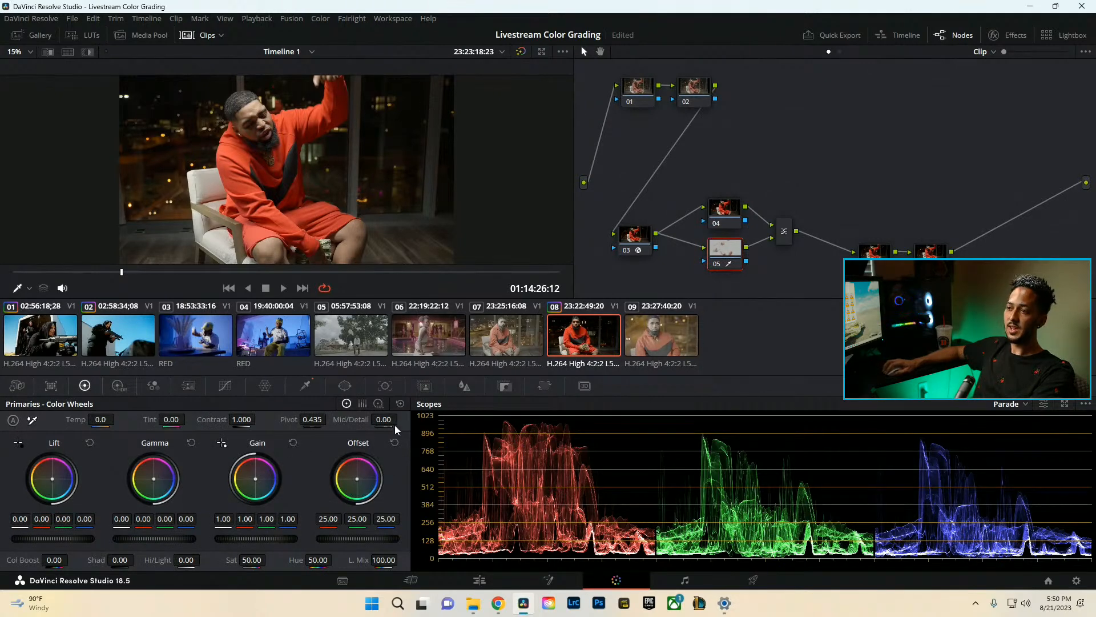
drag(395, 425, 378, 425)
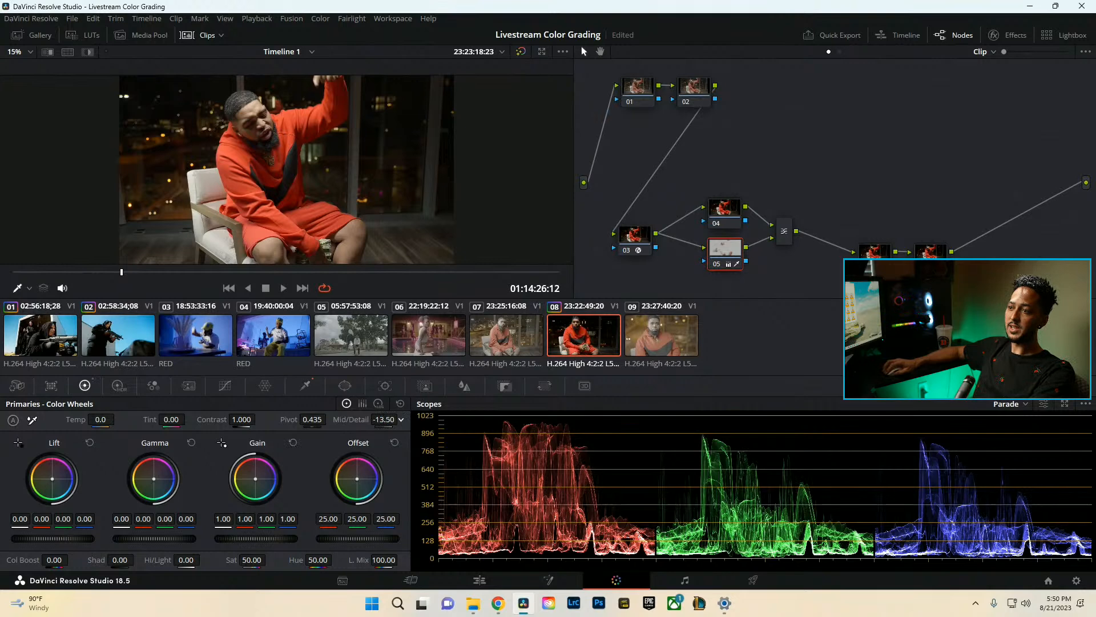
key(ctrl+f)
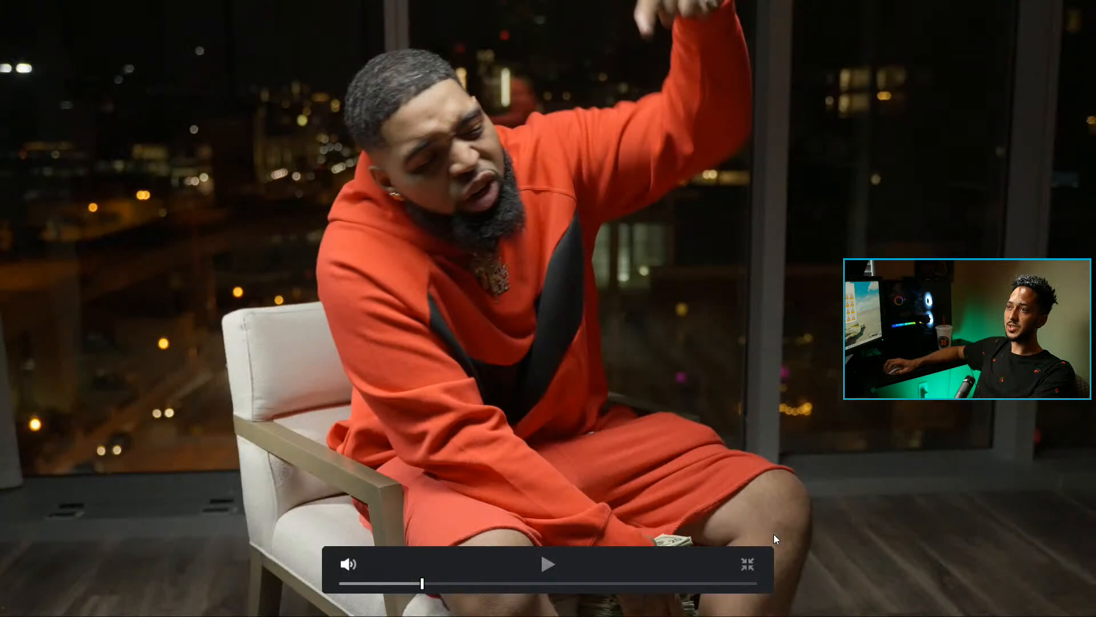
key(ctrl+f)
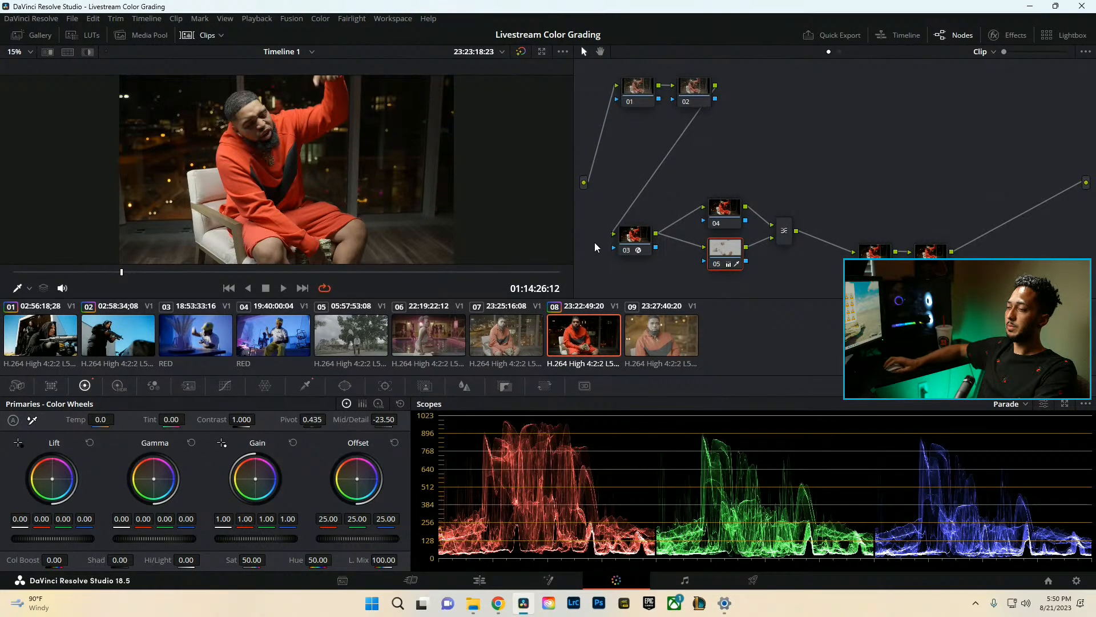
On node 04, try lift red -0.01 and blue 0.01, gamma red 0.01 and blue -0.02, and gain red 1.01 and blue 1.03.
click(724, 208)
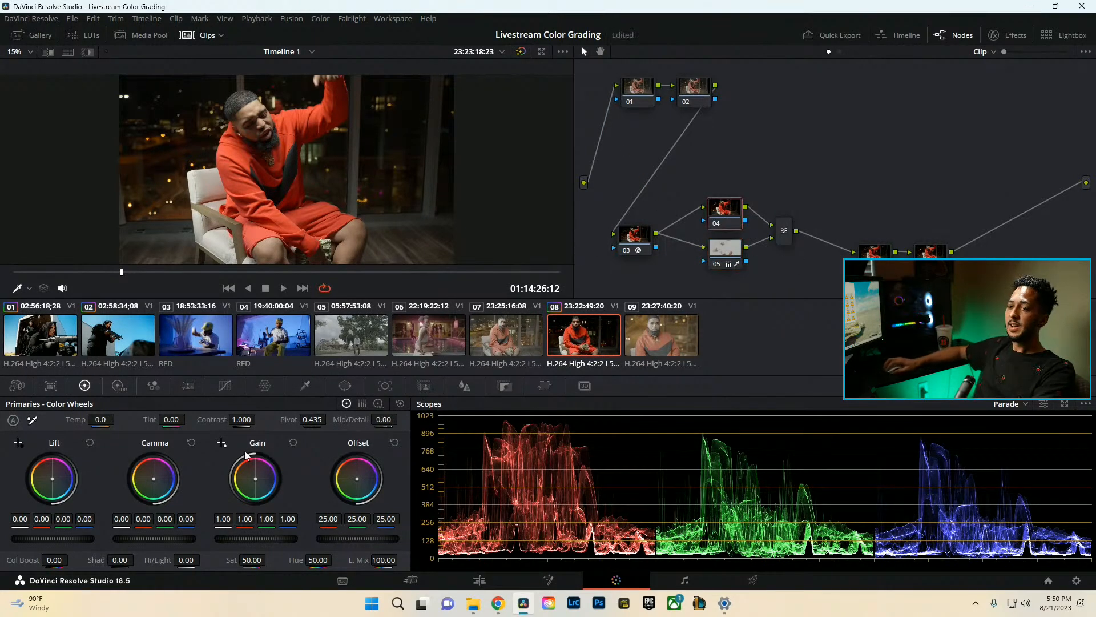
drag(689, 96, 697, 96)
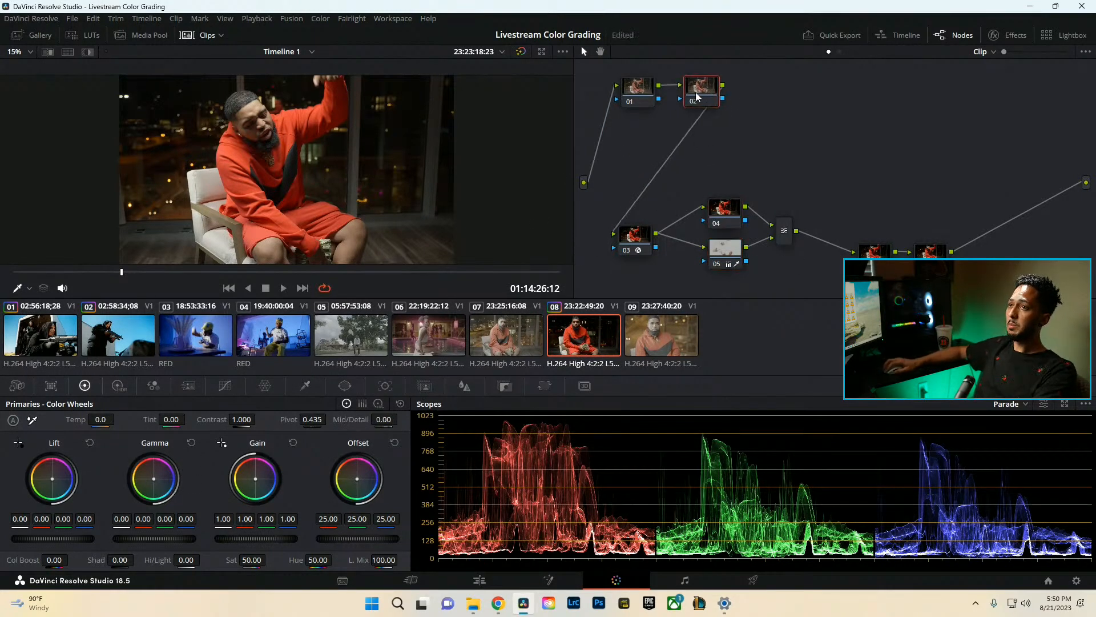
click(724, 210)
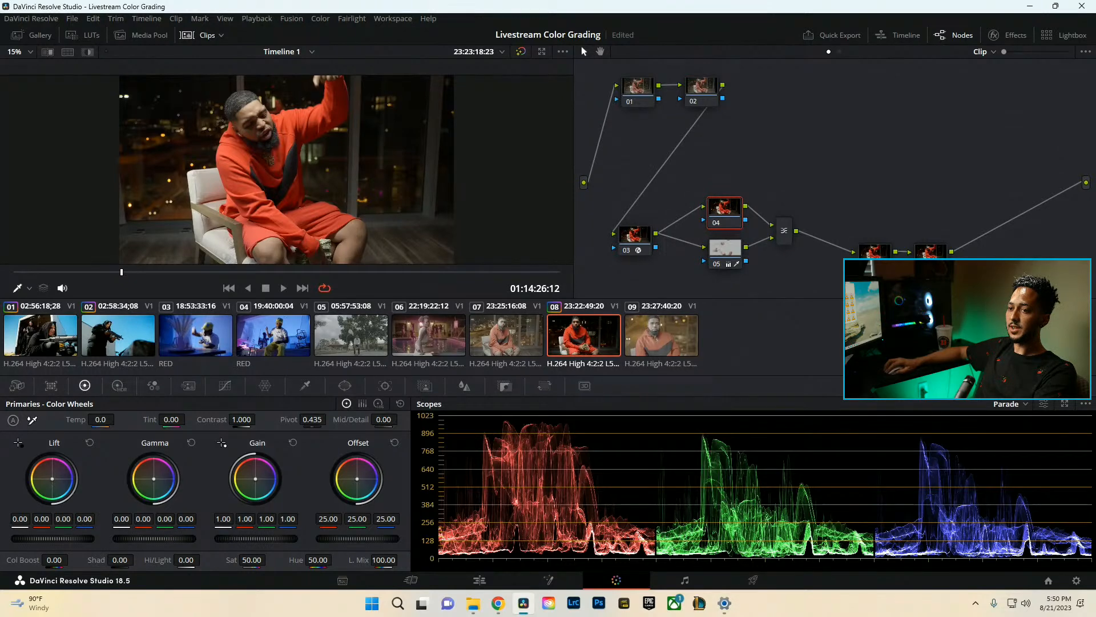
drag(52, 479, 54, 479)
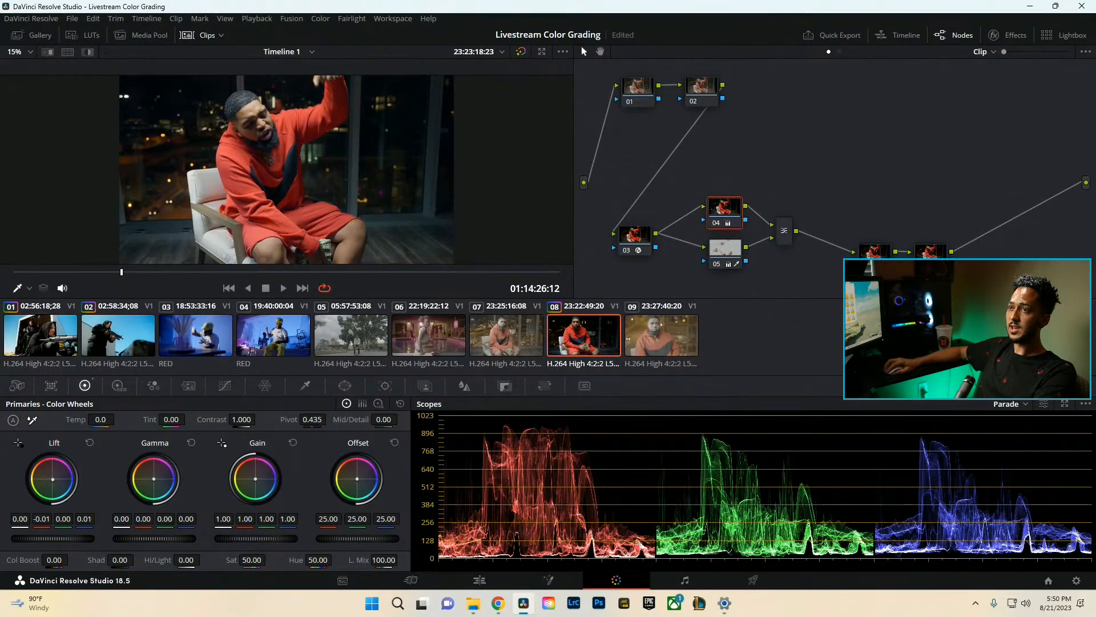
drag(158, 491, 152, 478)
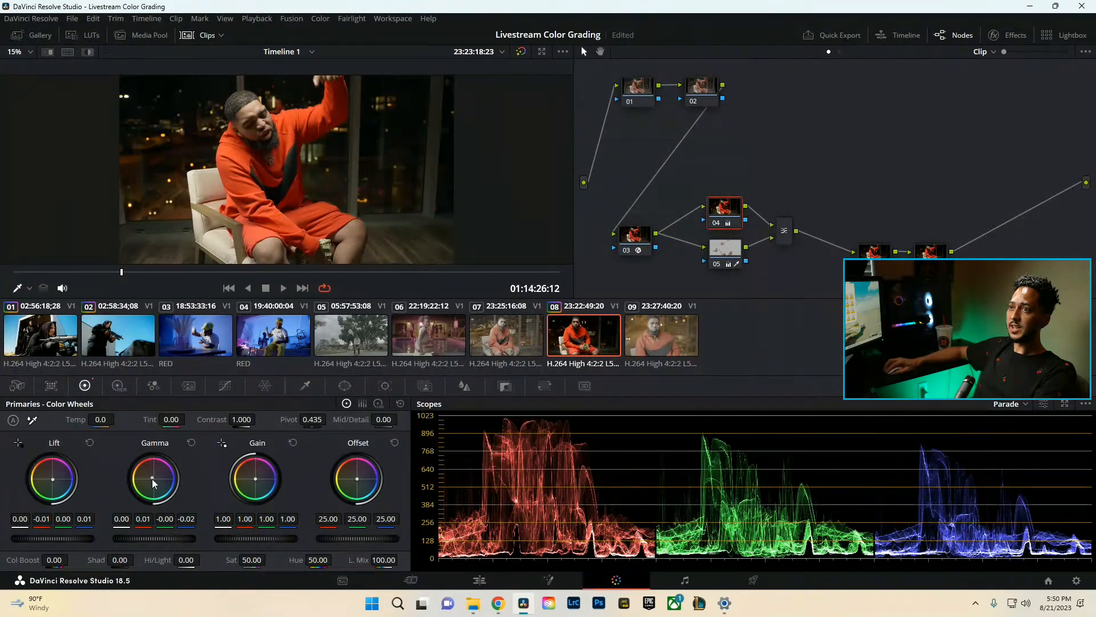
key(ctrl+f)
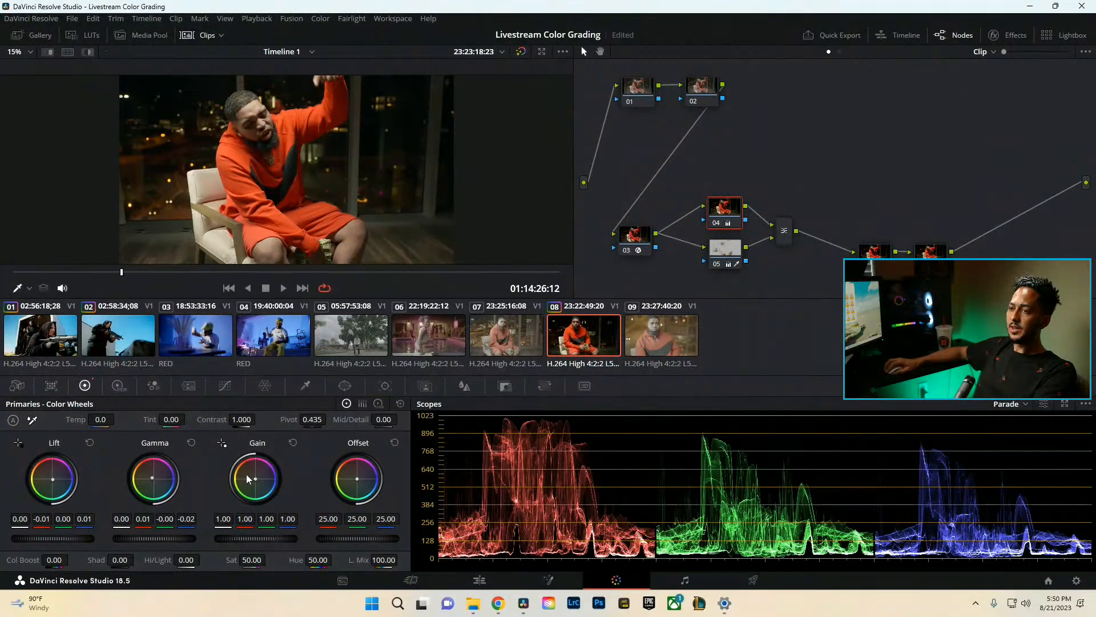
drag(255, 479, 257, 479)
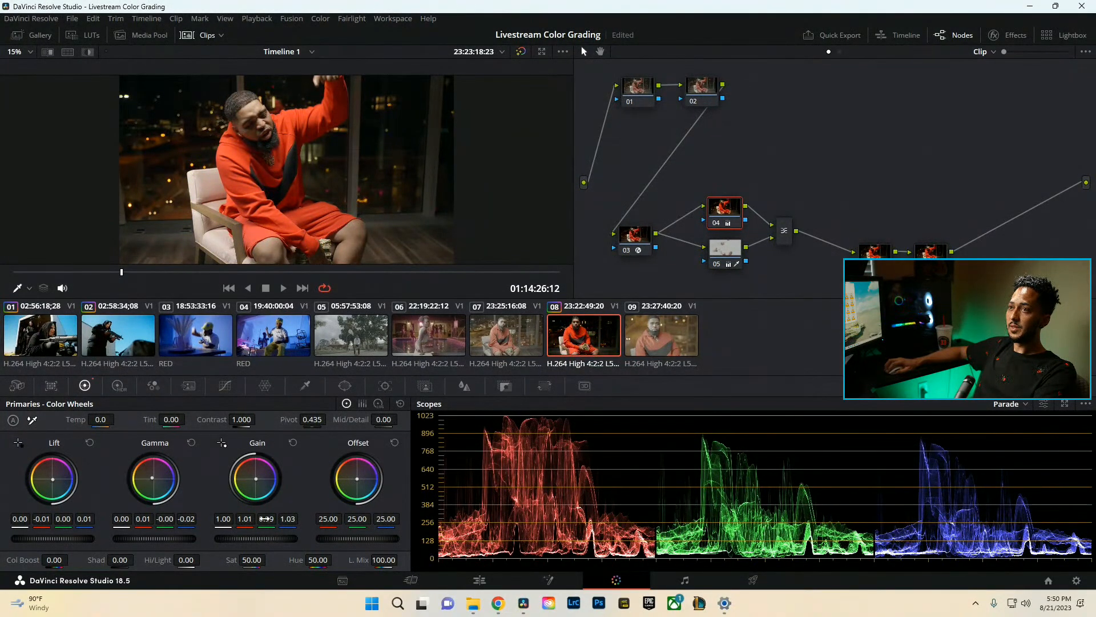
Try a tint of -11.00 on node 04.
click(733, 249)
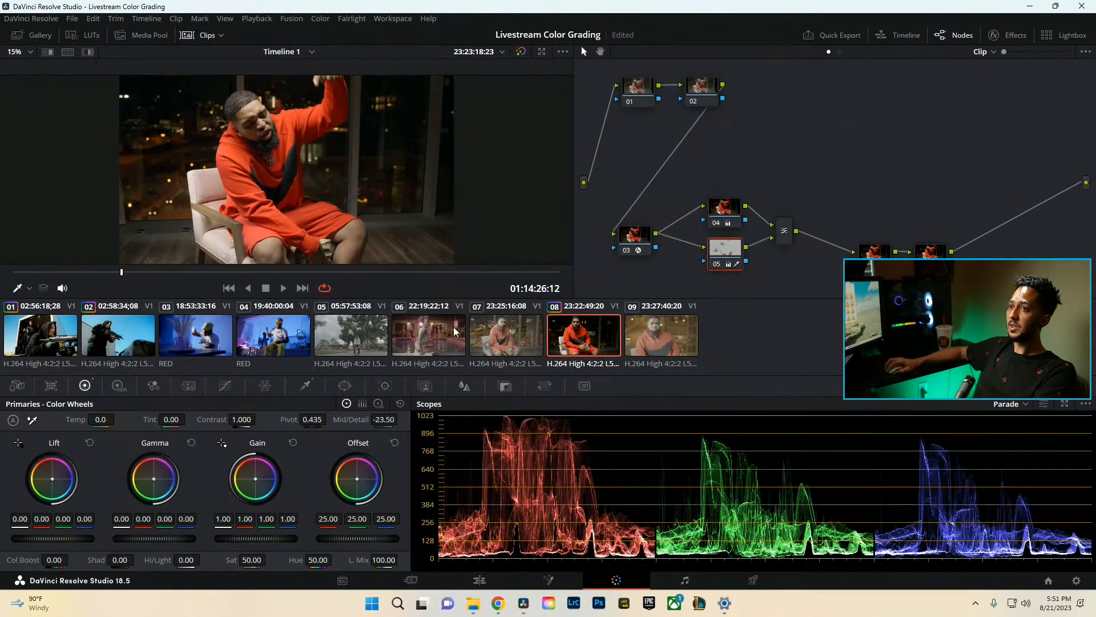
click(728, 227)
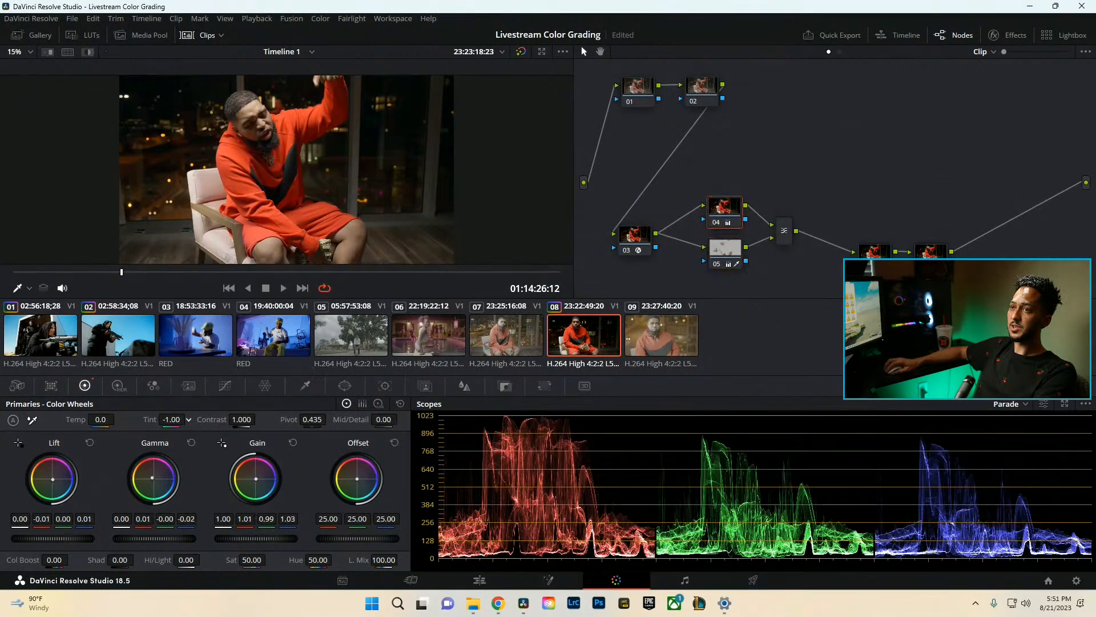
mouse_move(171, 420)
mouse_down()
mouse_move(152, 419)
mouse_move(165, 420)
mouse_up()
Raise the skin saturation on node 05 to 90.00, checking the image full screen.
click(728, 249)
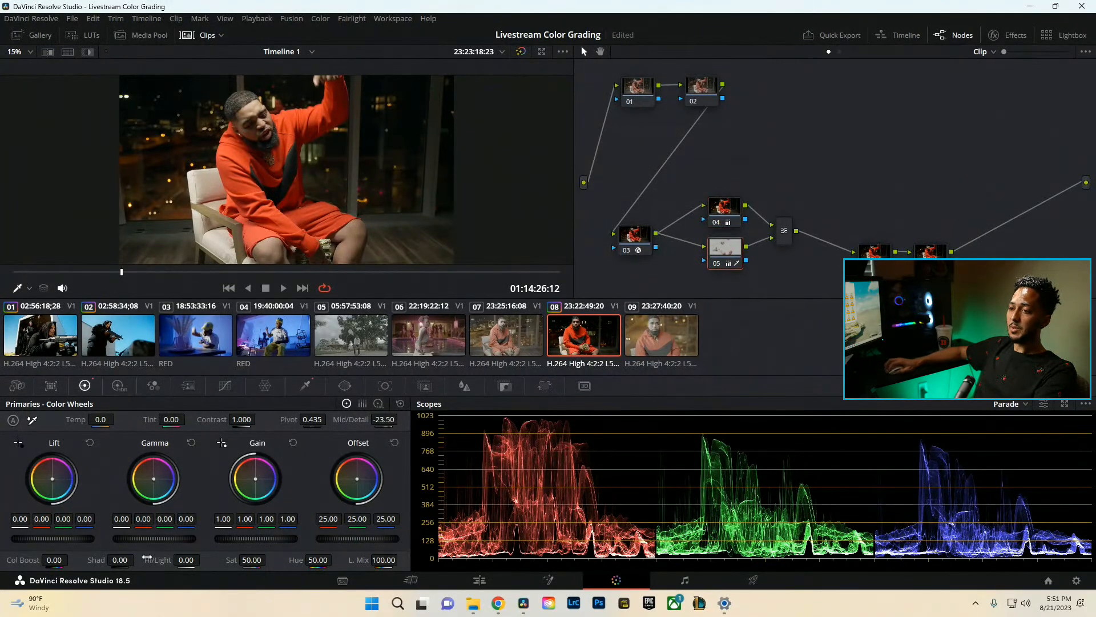
drag(257, 560, 269, 559)
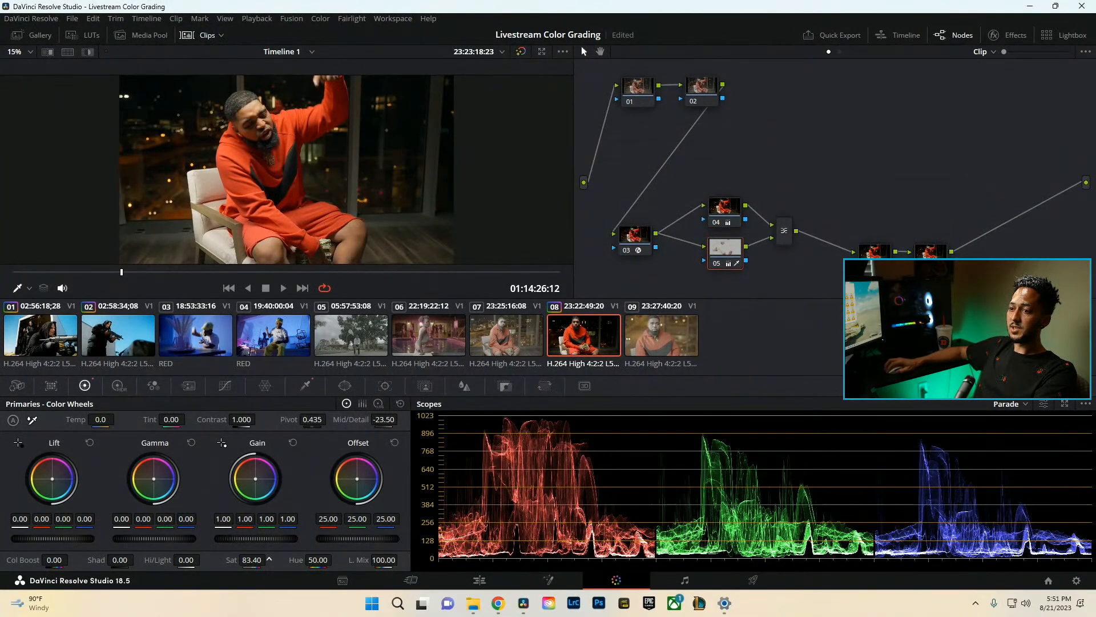
key(ctrl+f)
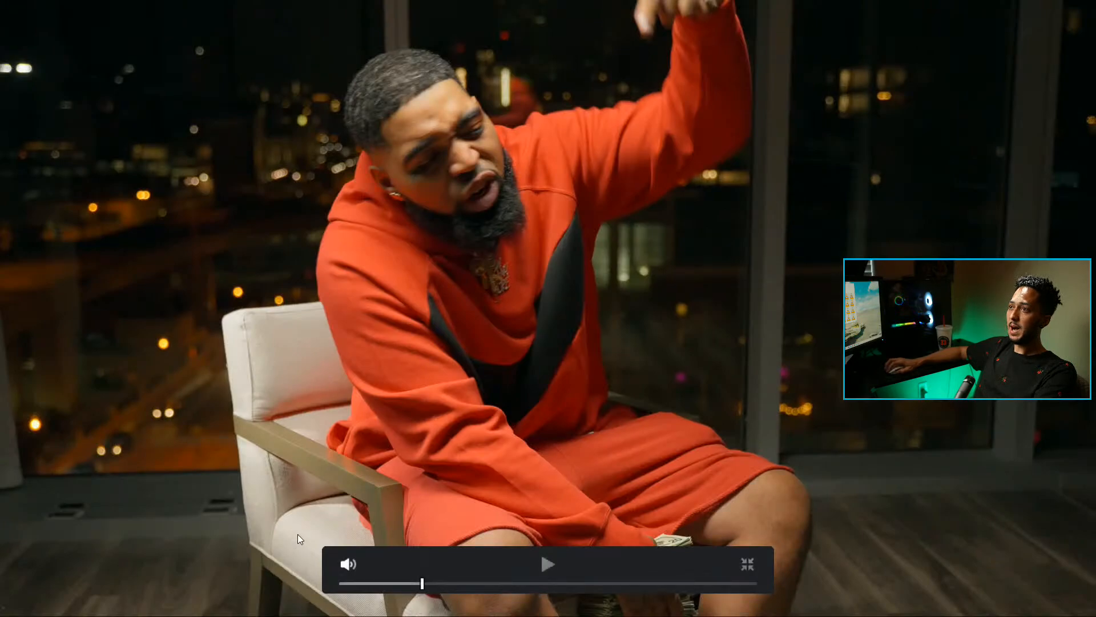
key(ctrl+f)
drag(270, 559, 270, 560)
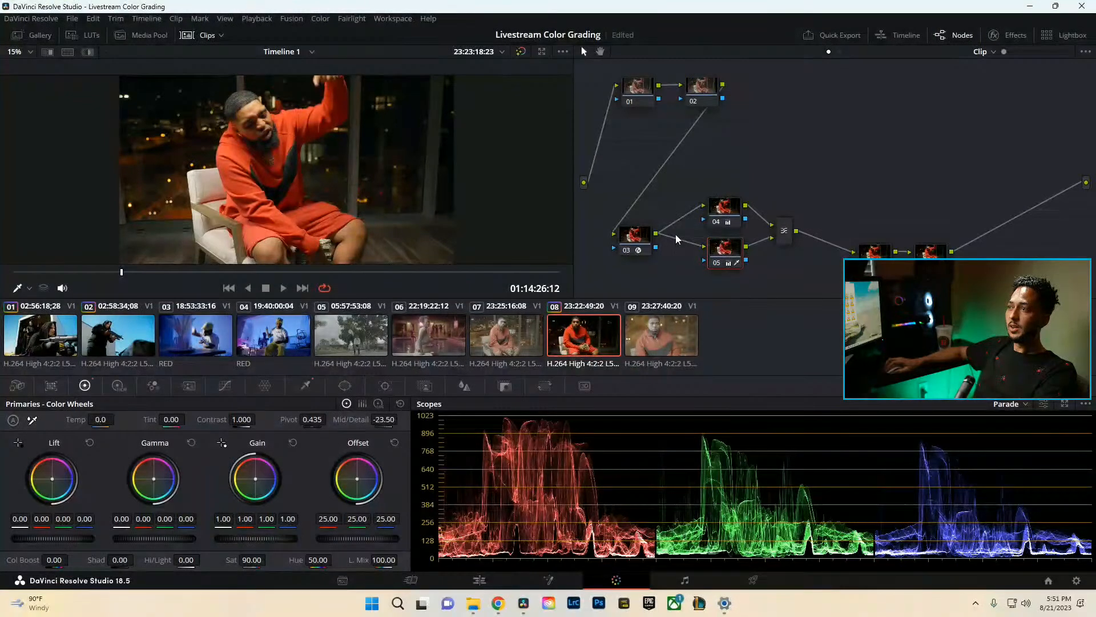
On node 04, try a teal lift of red -0.03, green 0.01, blue 0.02, gamma red 0.02 and blue -0.03, and a gain shift.
click(724, 214)
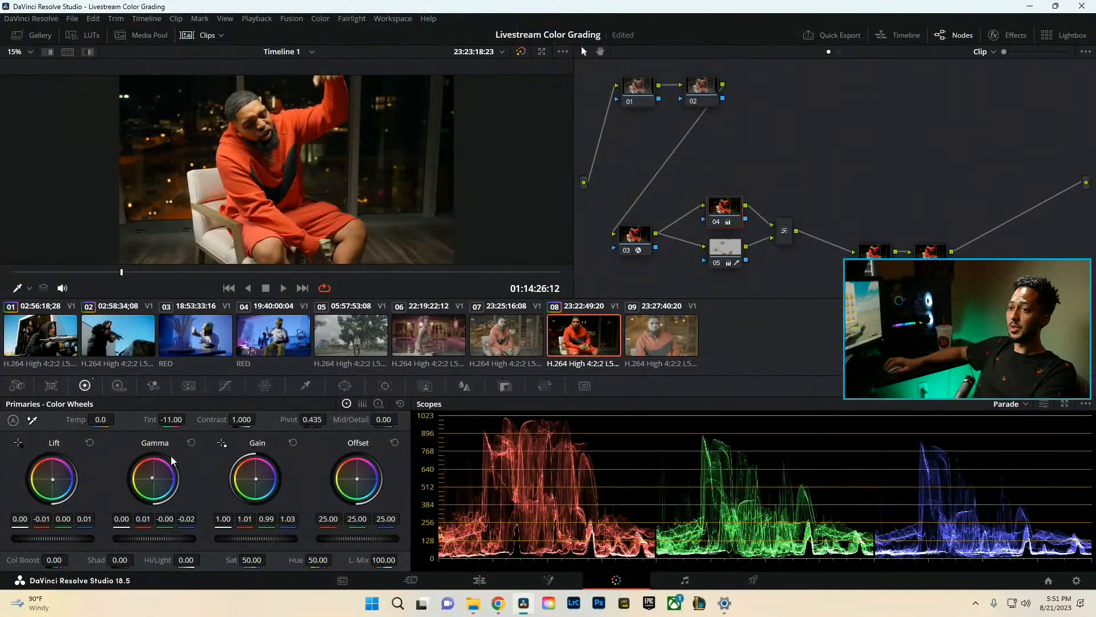
drag(52, 480, 56, 482)
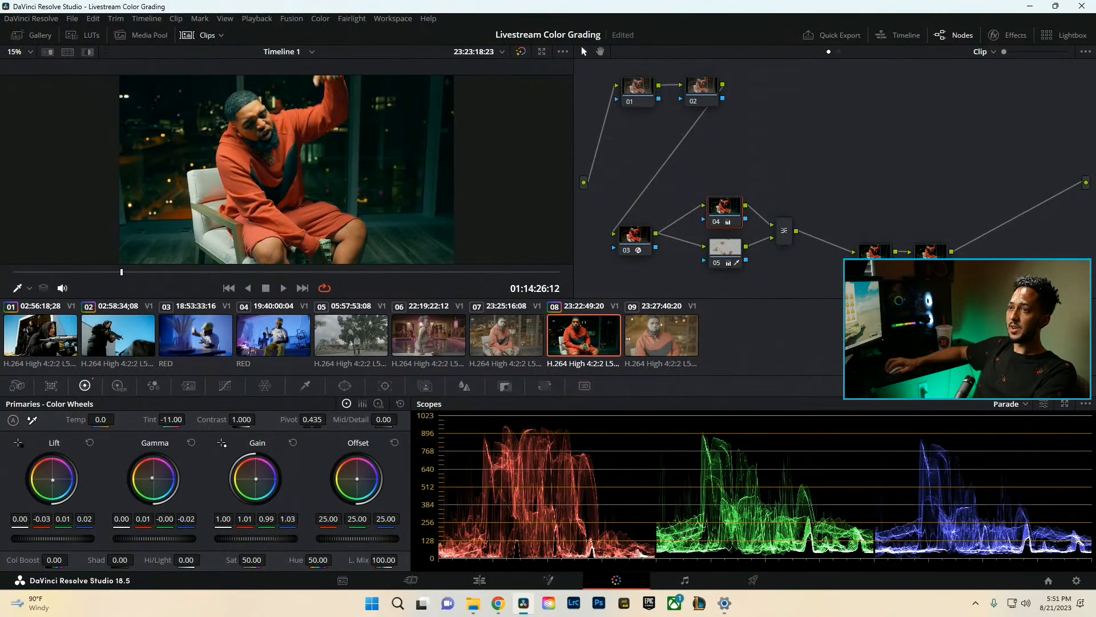
click(726, 253)
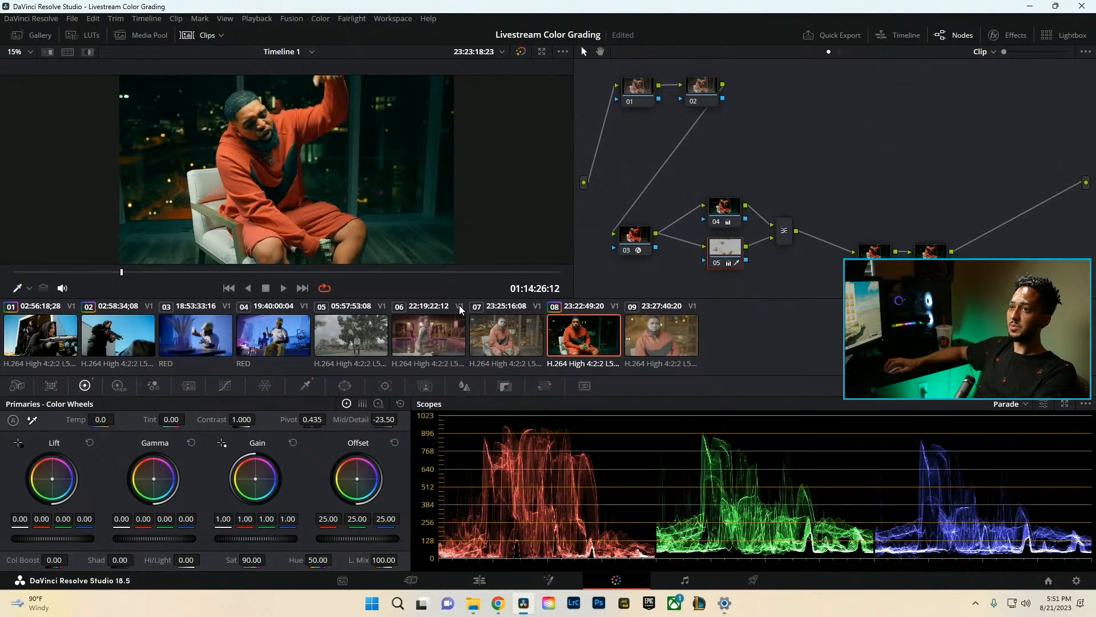
click(725, 214)
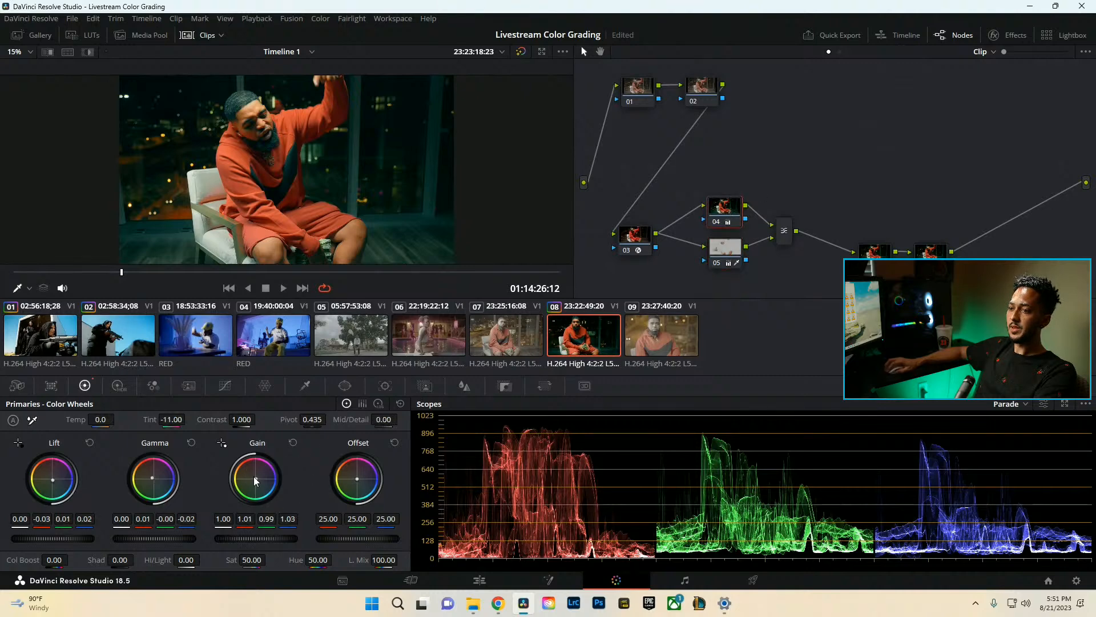
drag(153, 478, 160, 475)
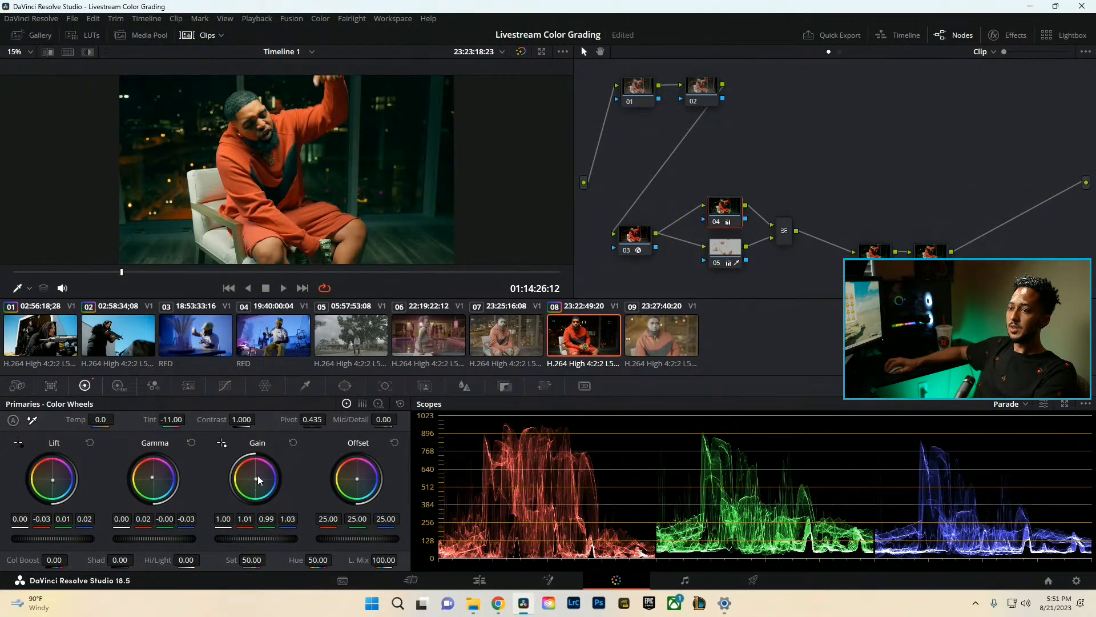
drag(258, 478, 257, 479)
Lower node 05's red offset to 23.88 and review the image full screen.
click(725, 246)
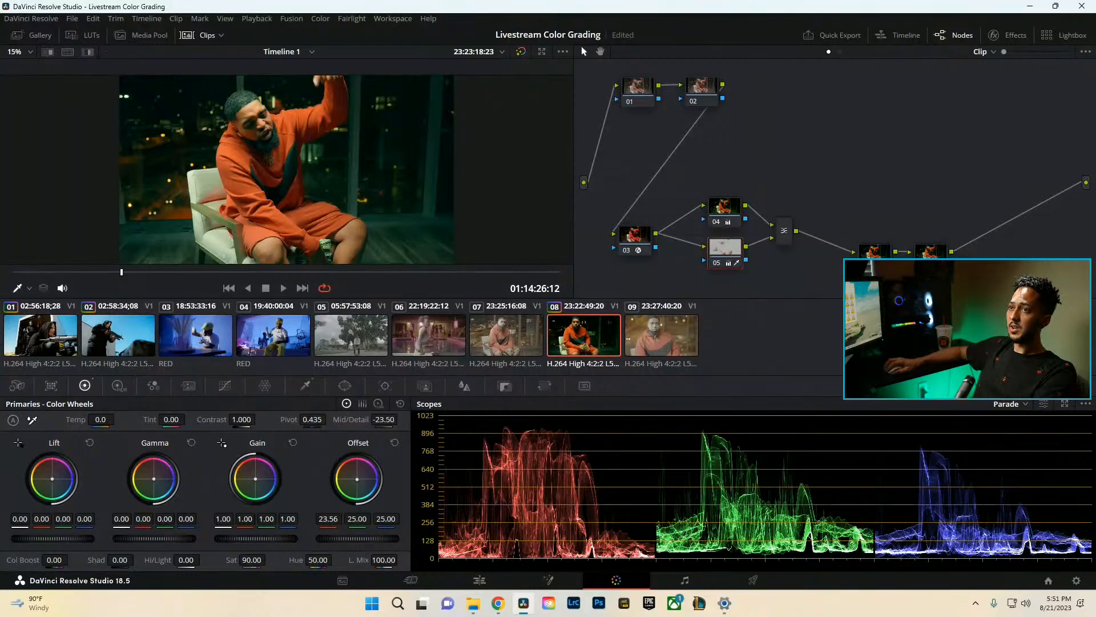
key(ctrl+f)
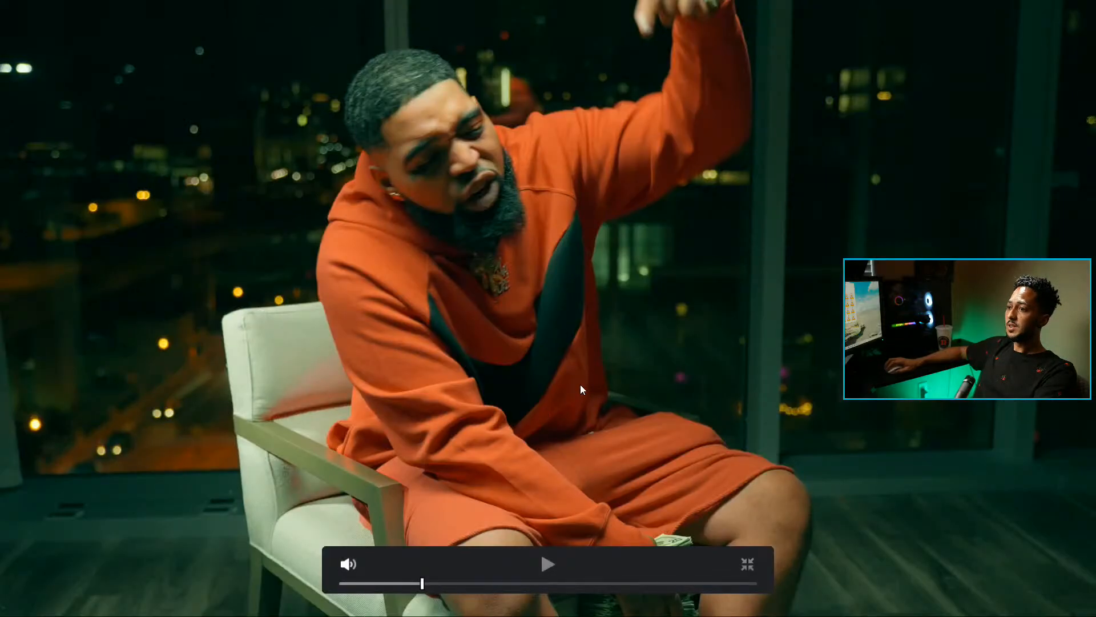
key(ctrl+f)
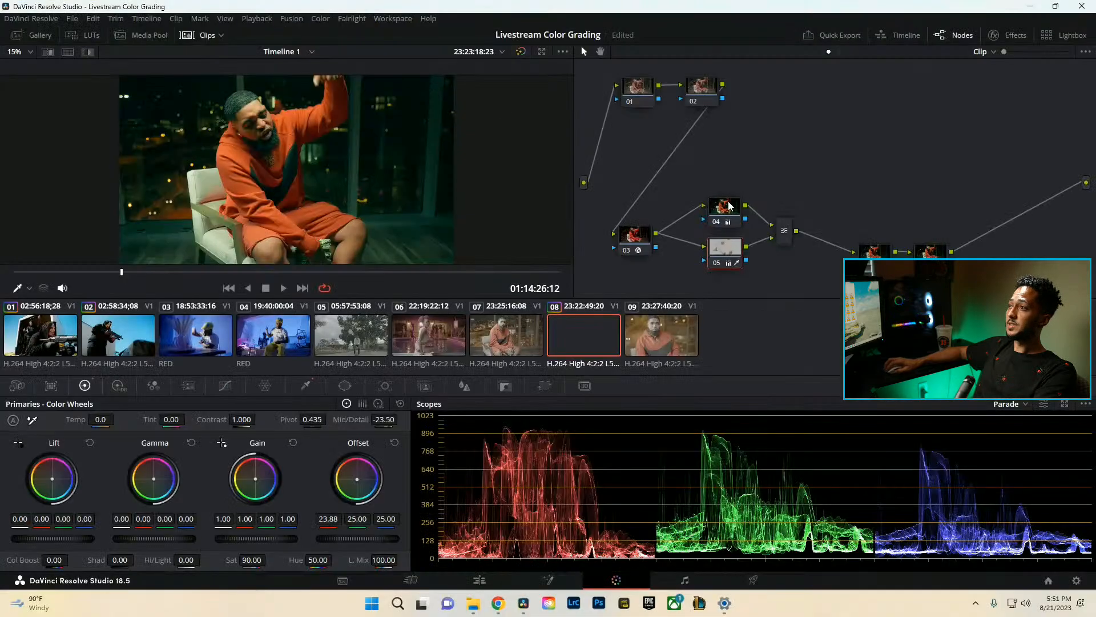
Reset all primaries on node 04, review the image full screen and select node 02.
click(402, 406)
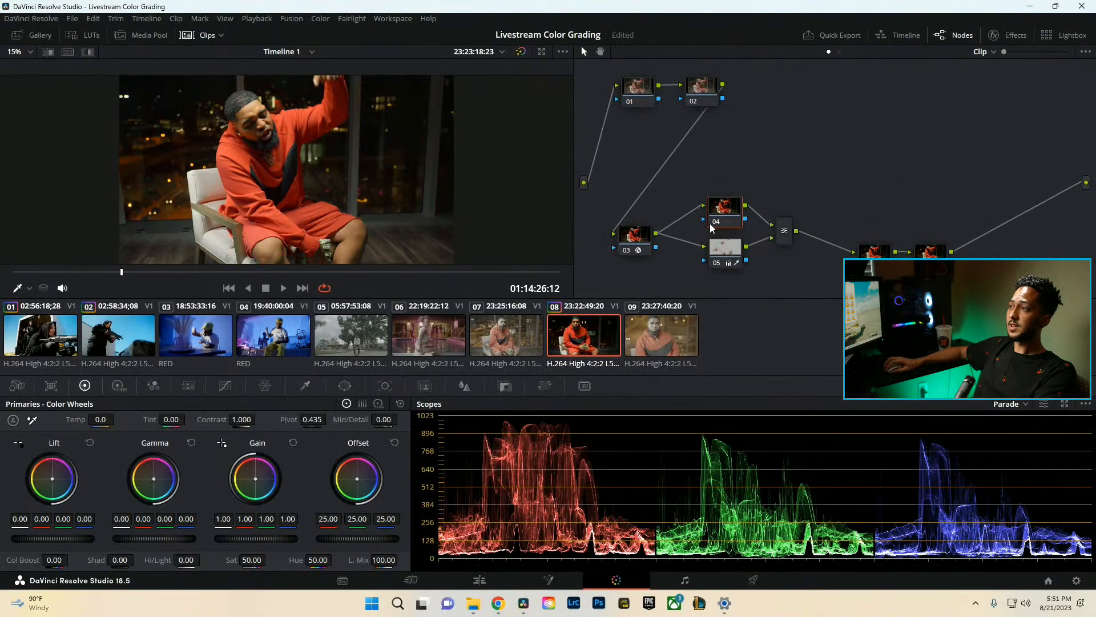
click(726, 249)
key(ctrl+f)
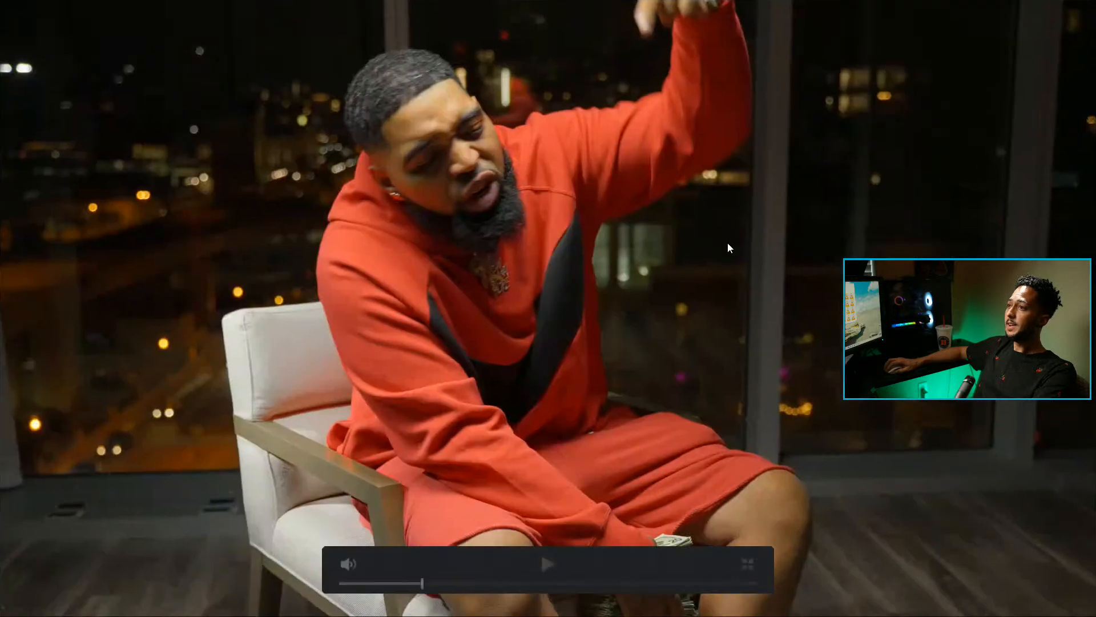
key(ctrl+f)
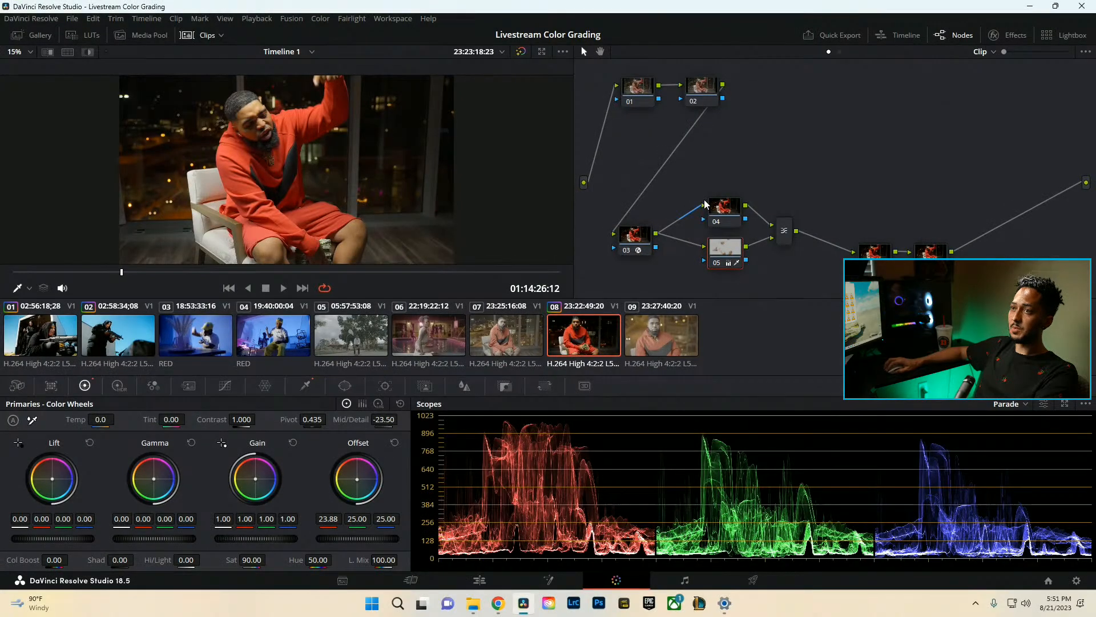
click(710, 97)
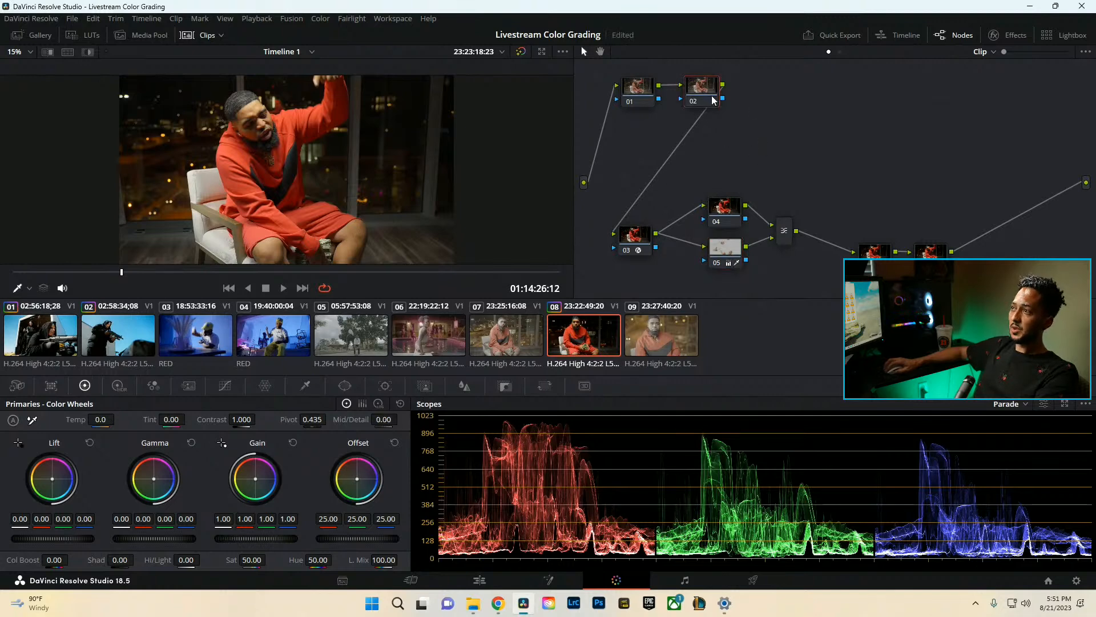
Add a serial node after node 02 and place a shadow point and a highlight point on its custom curve.
key(alt+s)
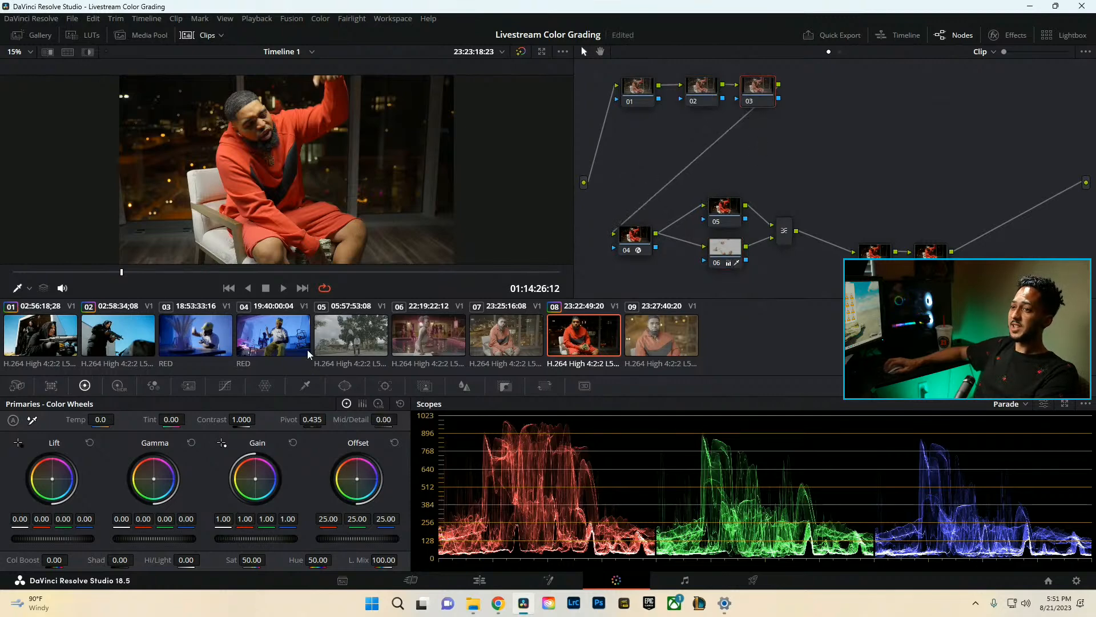
click(226, 386)
click(272, 404)
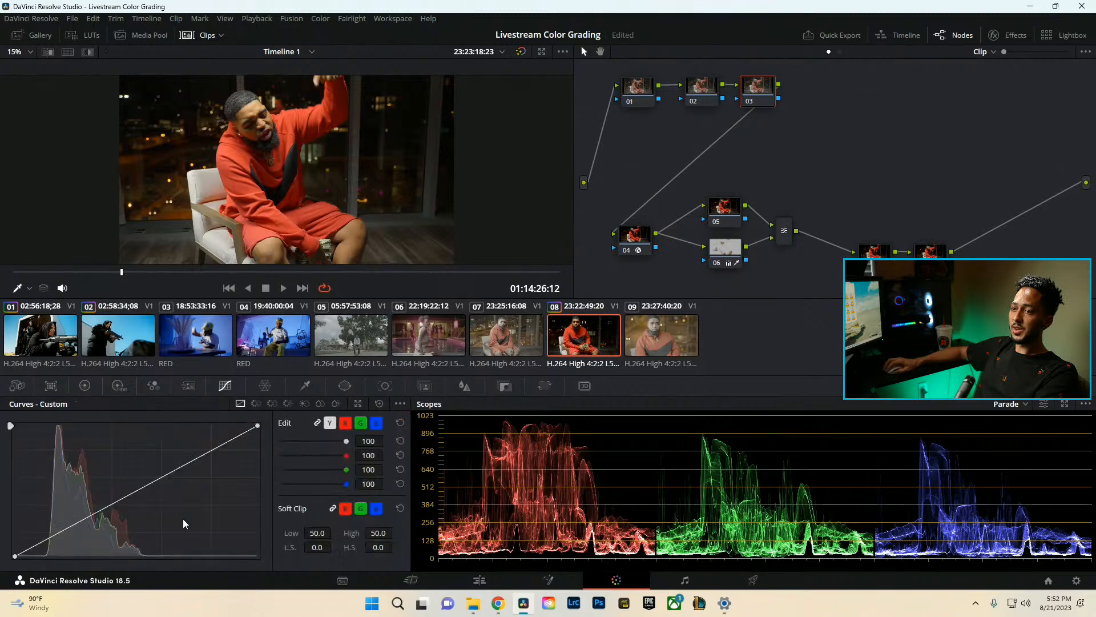
click(73, 523)
click(179, 467)
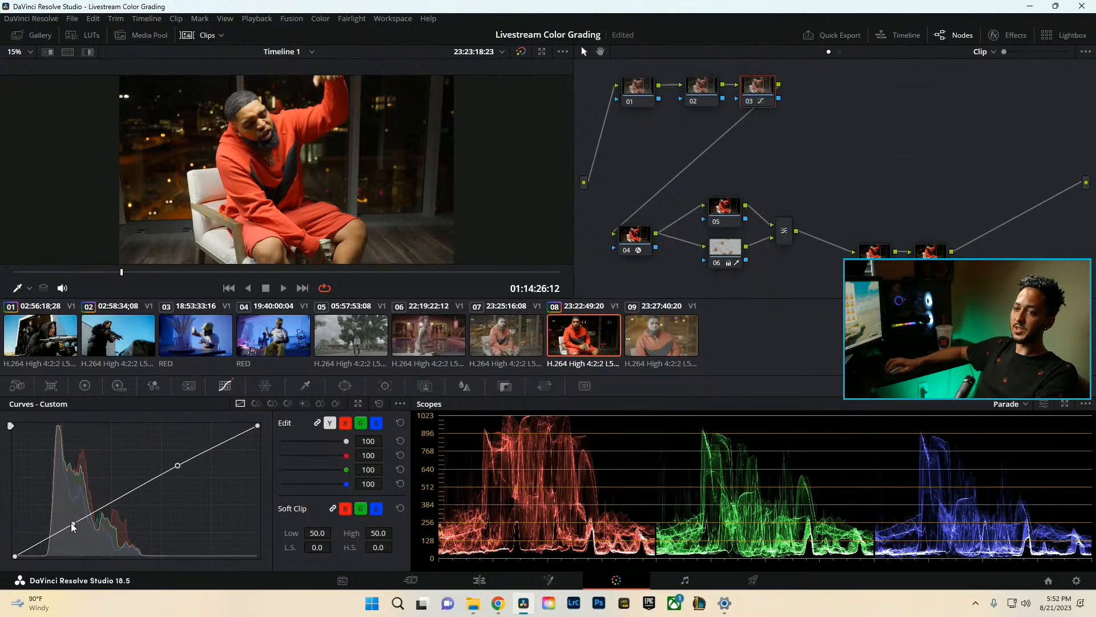
Shape node 03's custom curve by pulling the shadow point down, raising the black point and fine-tuning the highlight point.
drag(73, 524, 73, 531)
drag(18, 559, 13, 553)
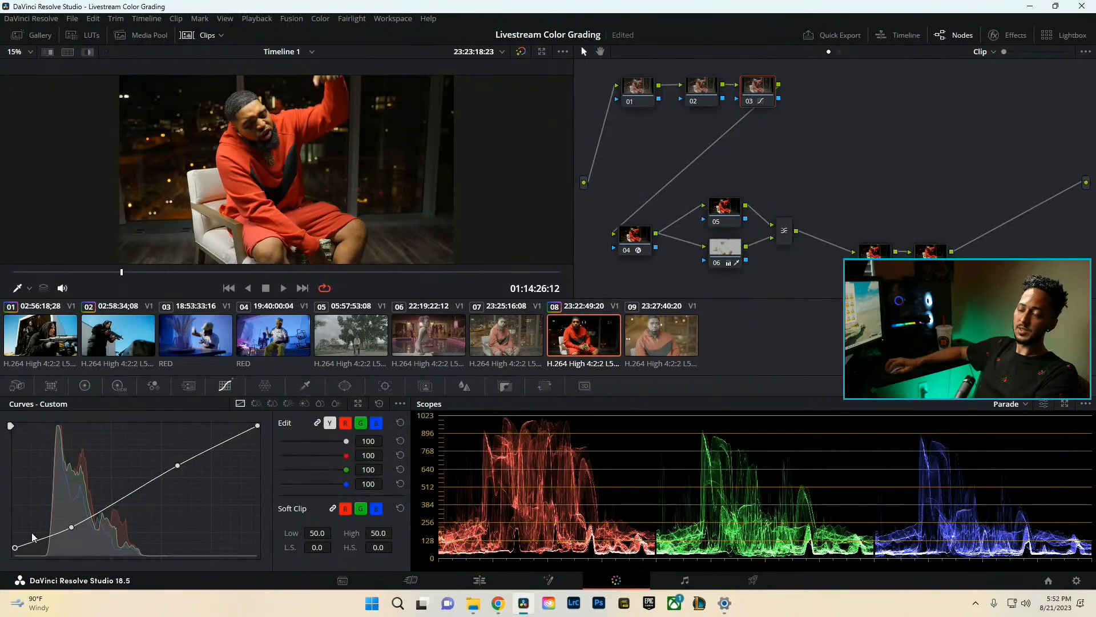
drag(70, 531, 77, 531)
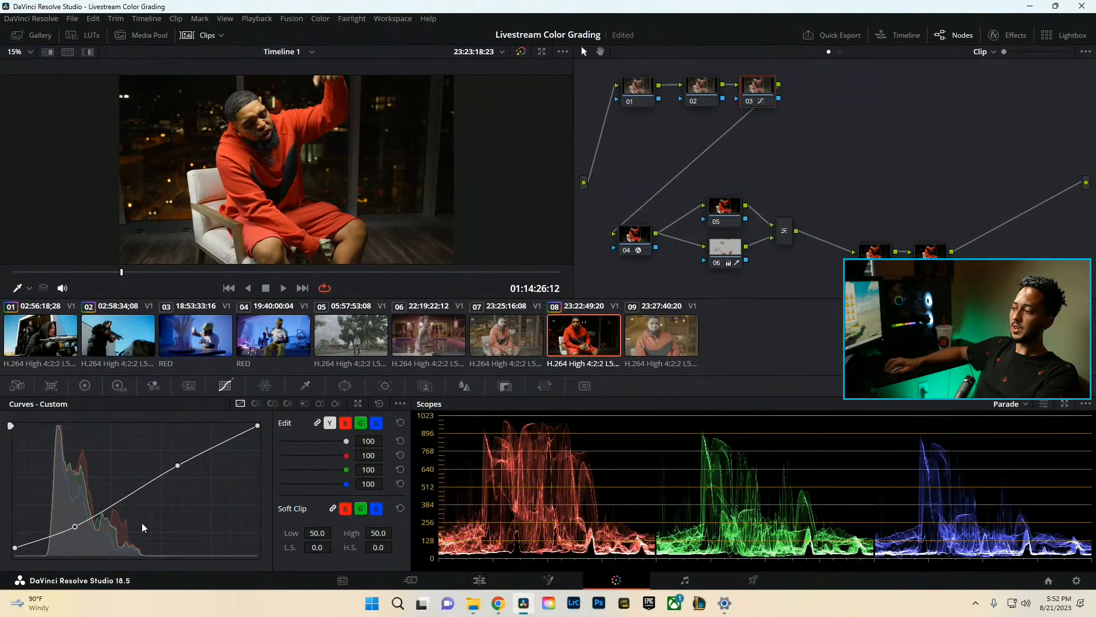
drag(180, 463, 177, 464)
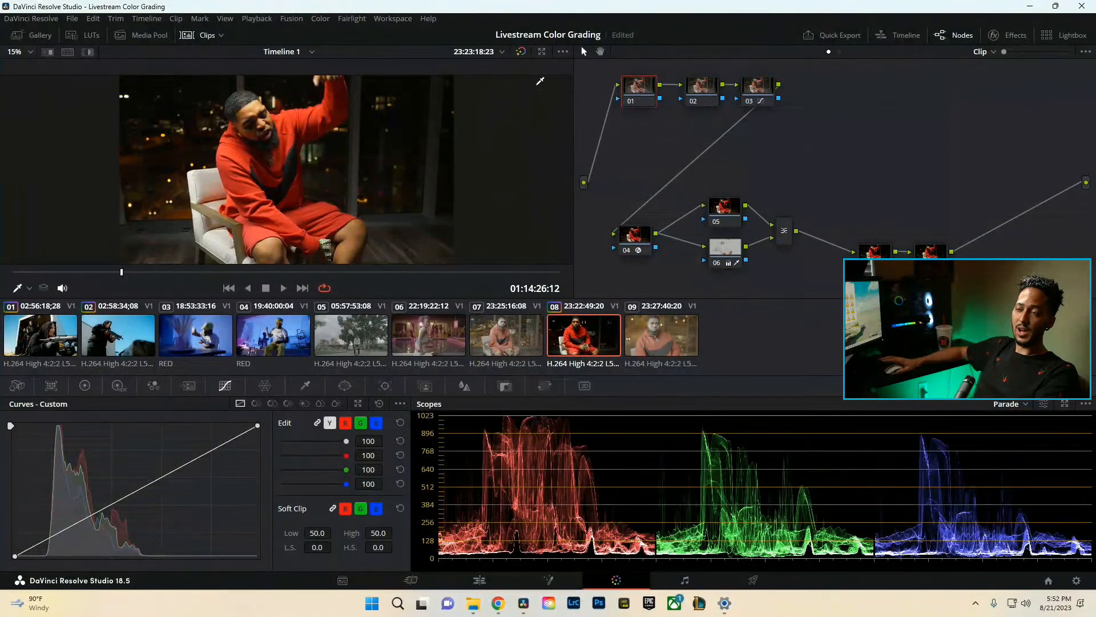
Qualify the bright areas on node 01 with luminance low 62.9 and low softness 21.0, checking the matte in highlight view.
click(305, 385)
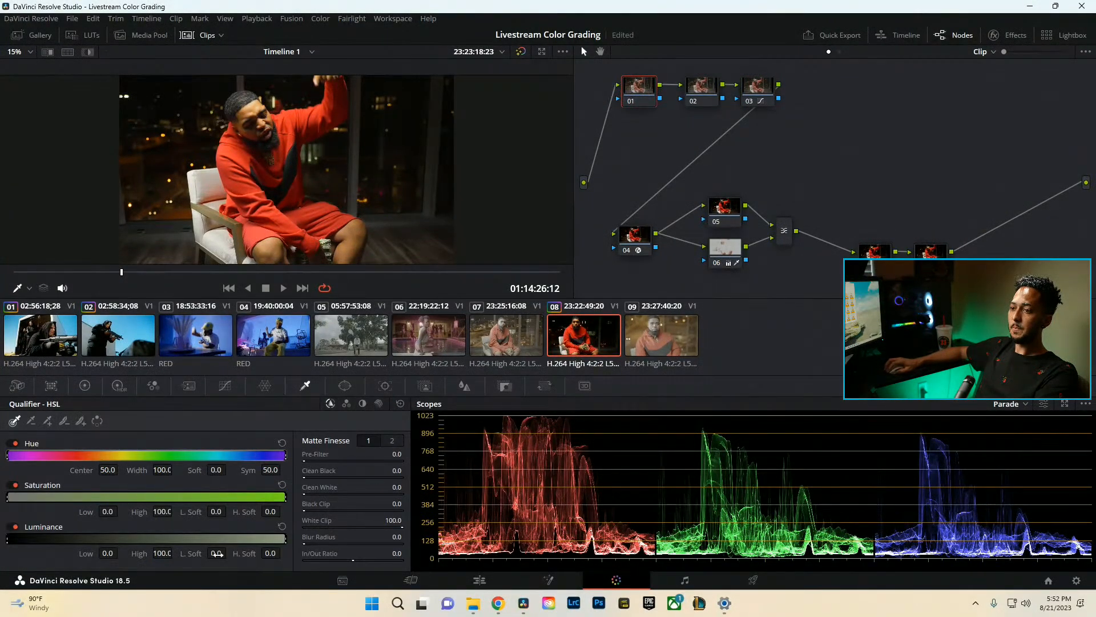
drag(217, 553, 238, 552)
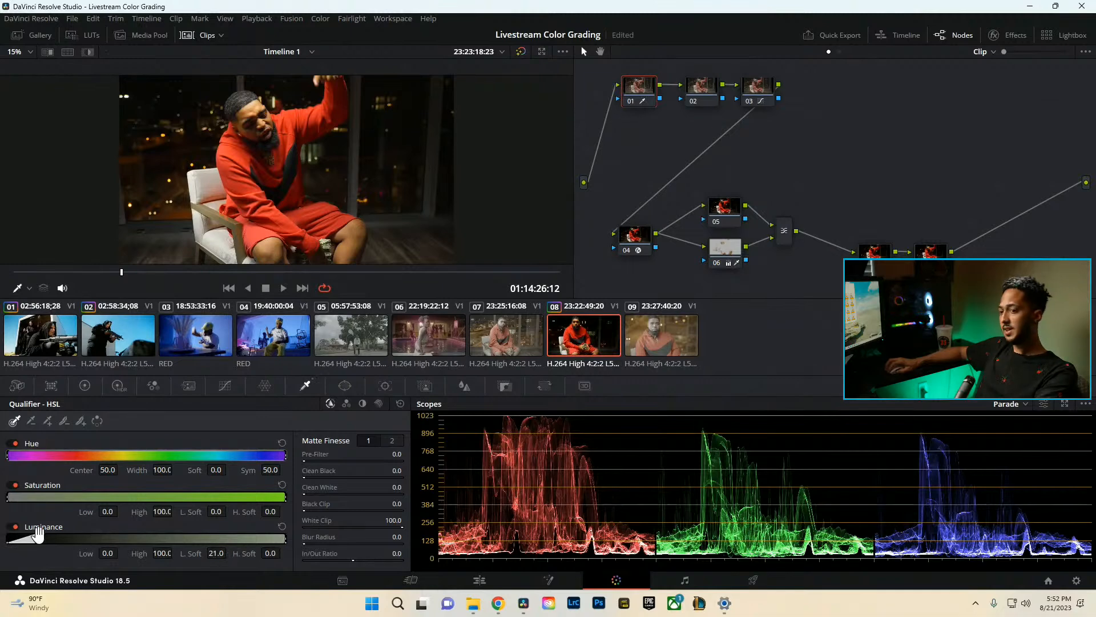
mouse_move(35, 539)
mouse_down()
mouse_move(224, 539)
mouse_move(213, 539)
mouse_up()
click(87, 51)
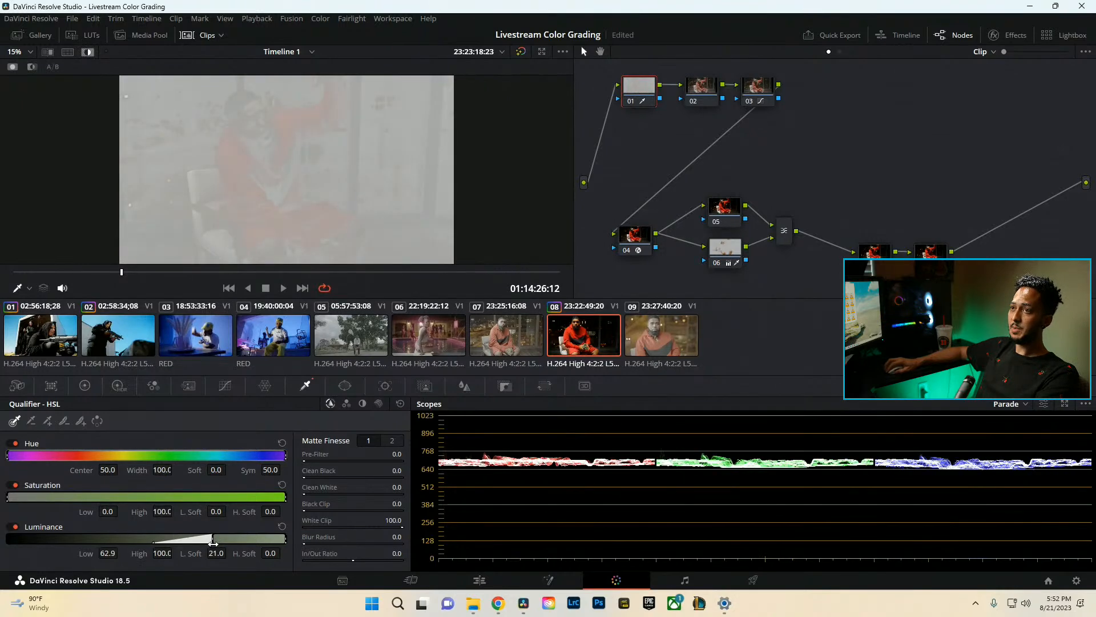
click(86, 51)
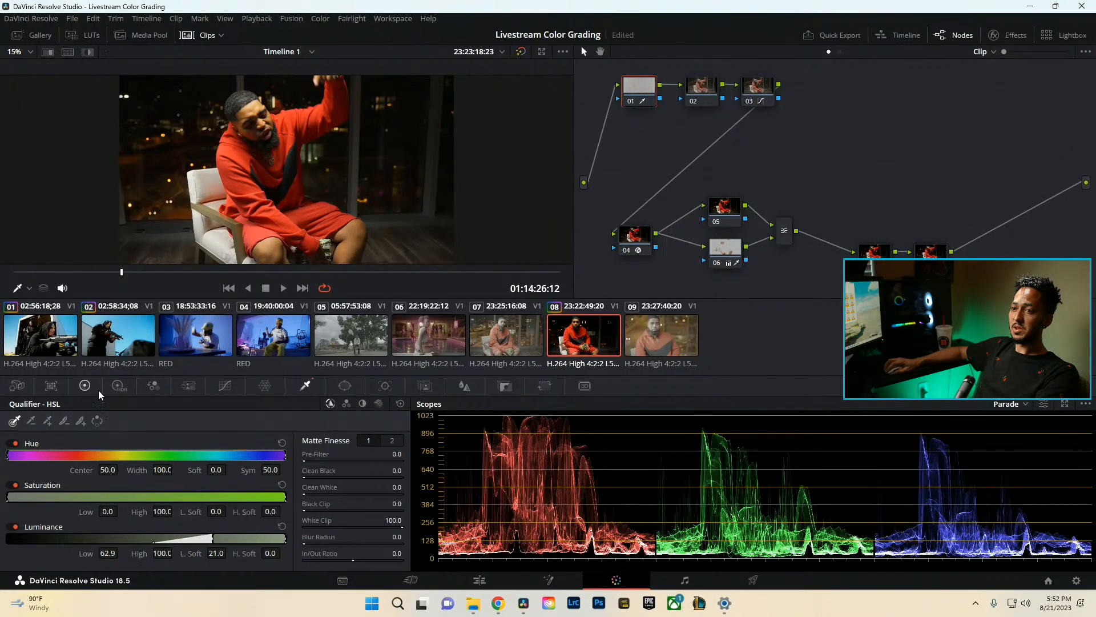
click(86, 52)
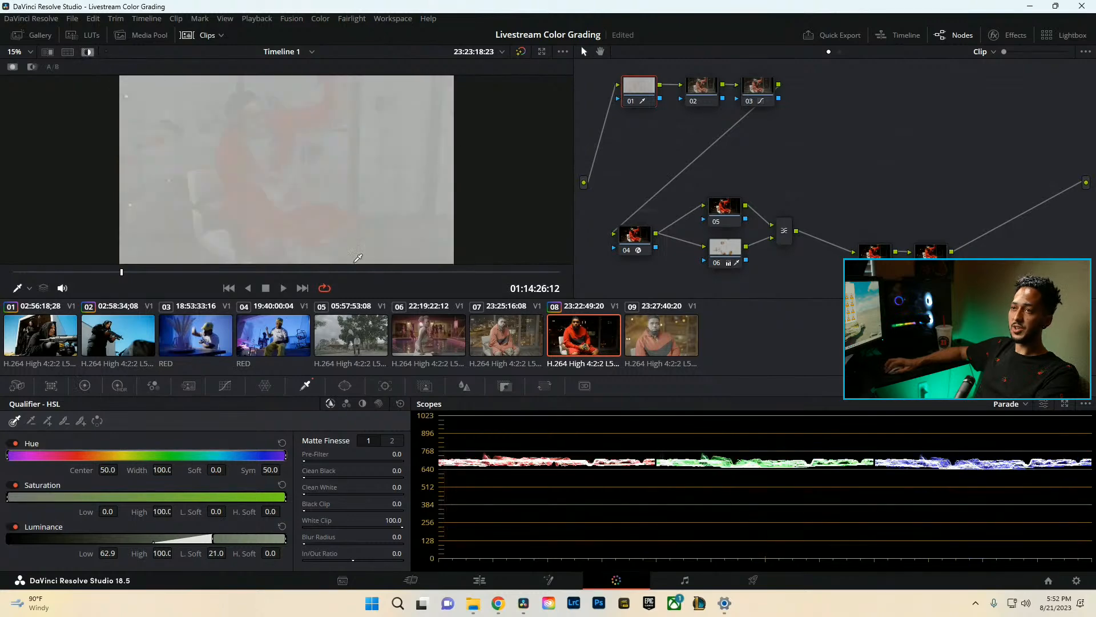
click(88, 52)
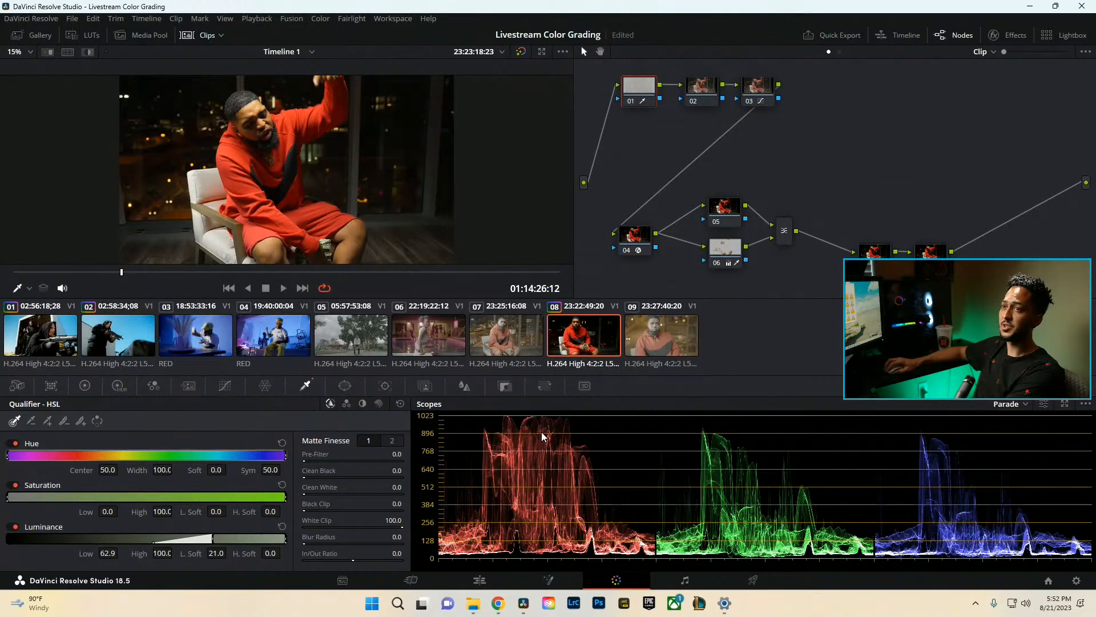
Add two serial nodes after node 03 and place the second one, node 05, below the first row of nodes.
click(769, 99)
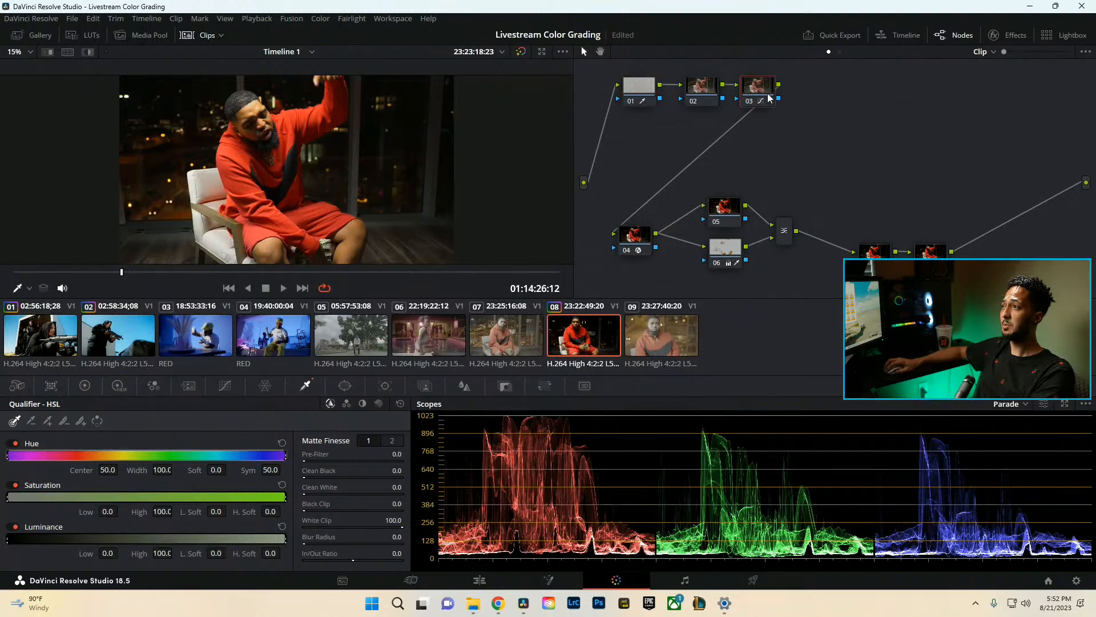
key(alt+s)
key(alt+s)
drag(873, 94, 649, 160)
On node 05's Hue Vs Lum curve, set the red point at input hue 268.23 to lum gain 0.00, comparing the image full screen and with the node bypassed.
click(223, 387)
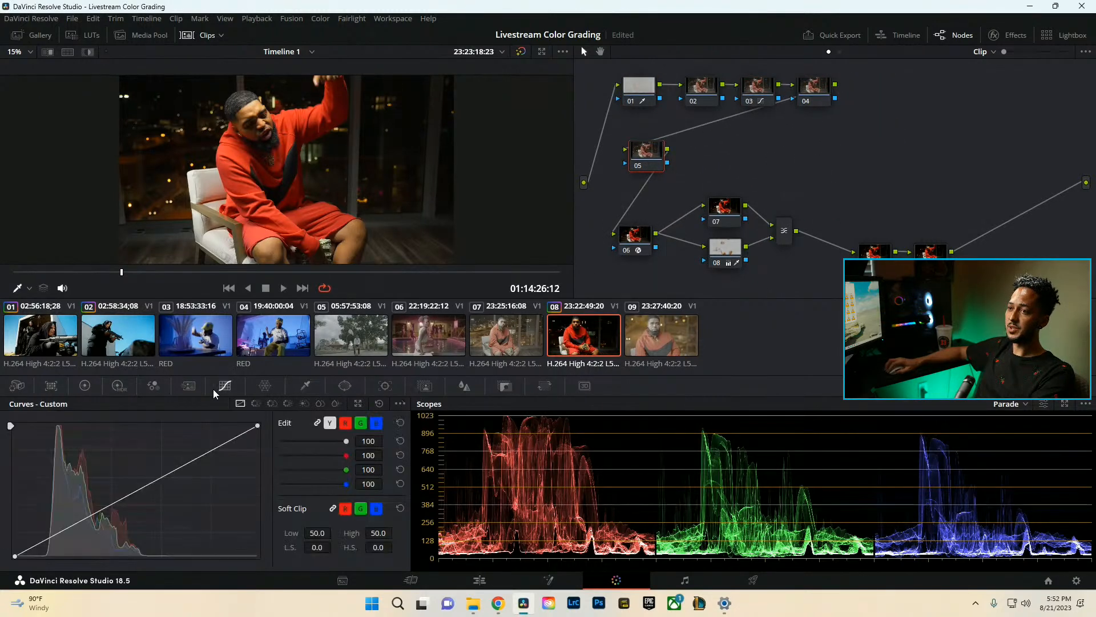
click(255, 404)
click(270, 403)
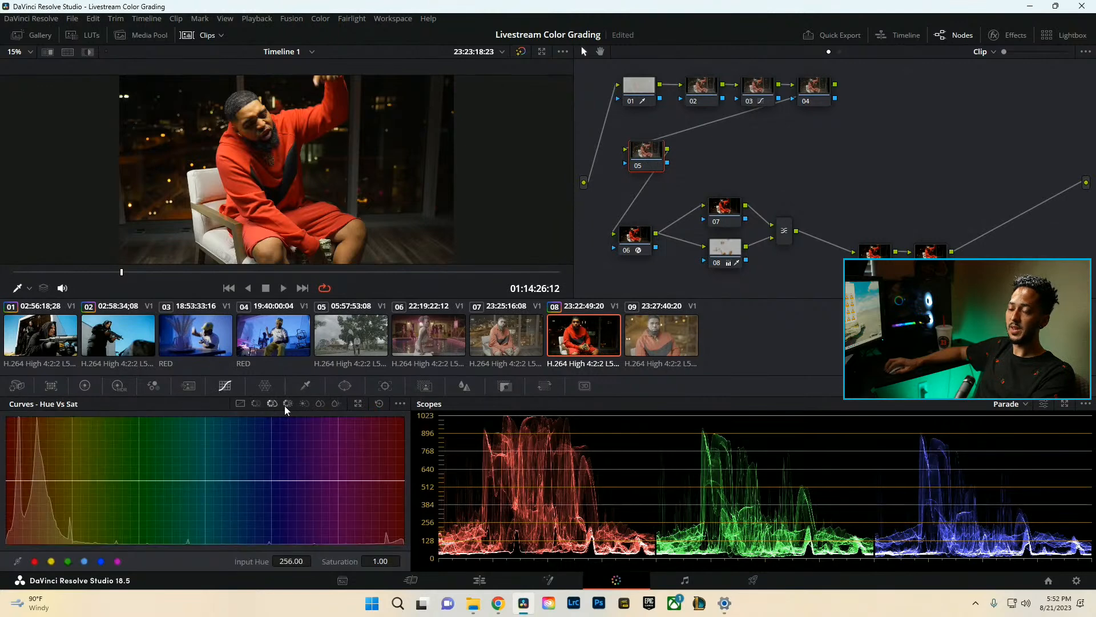
click(286, 404)
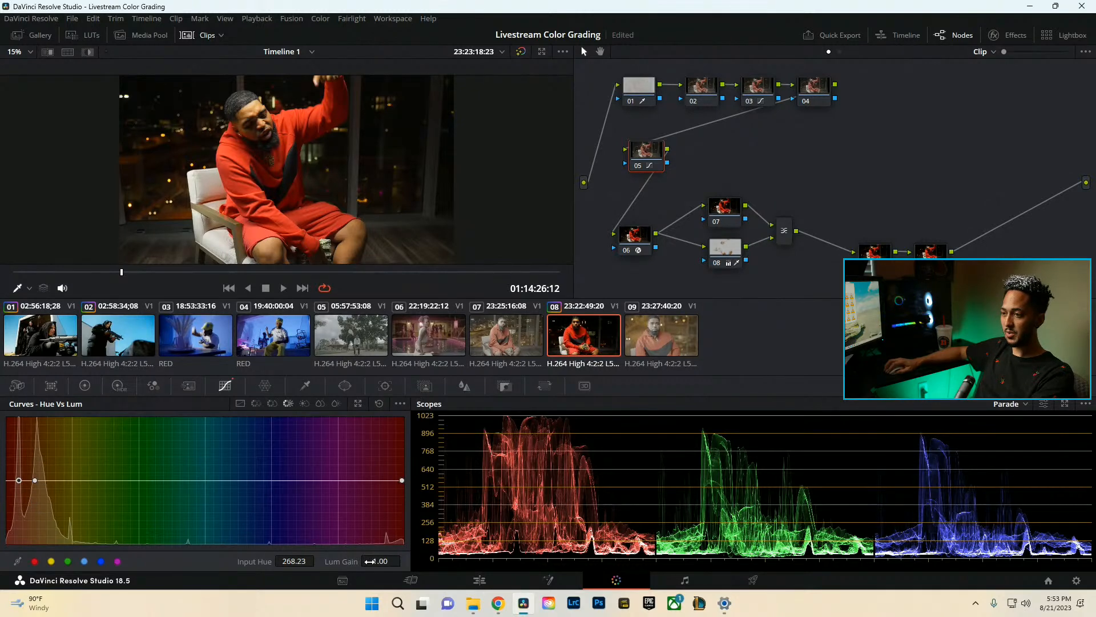
drag(380, 561, 330, 562)
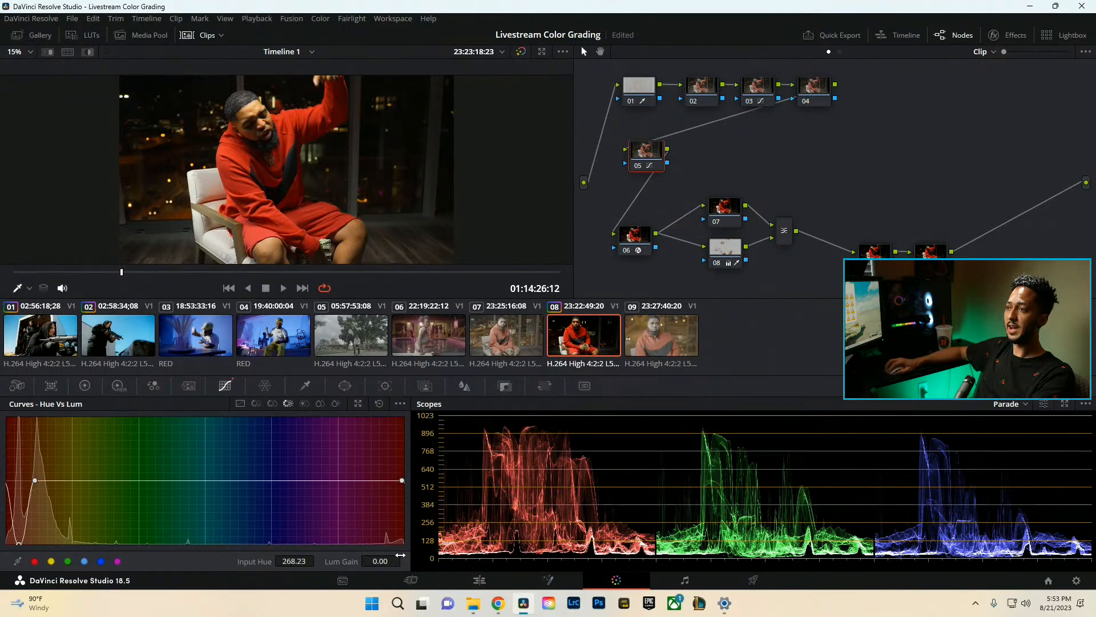
key(ctrl+f)
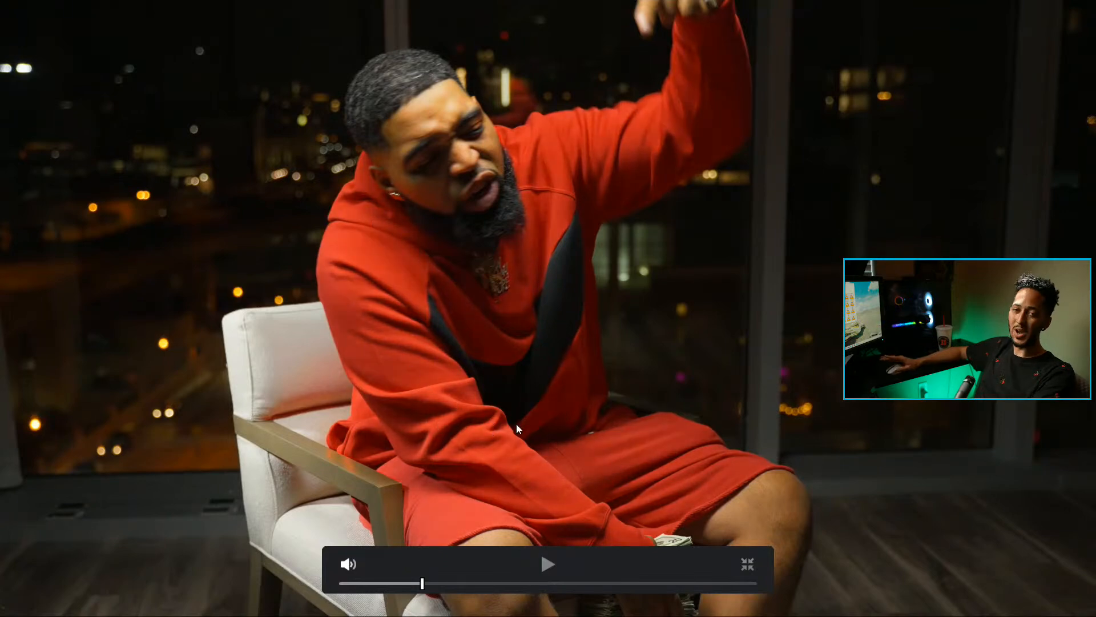
key(ctrl+f)
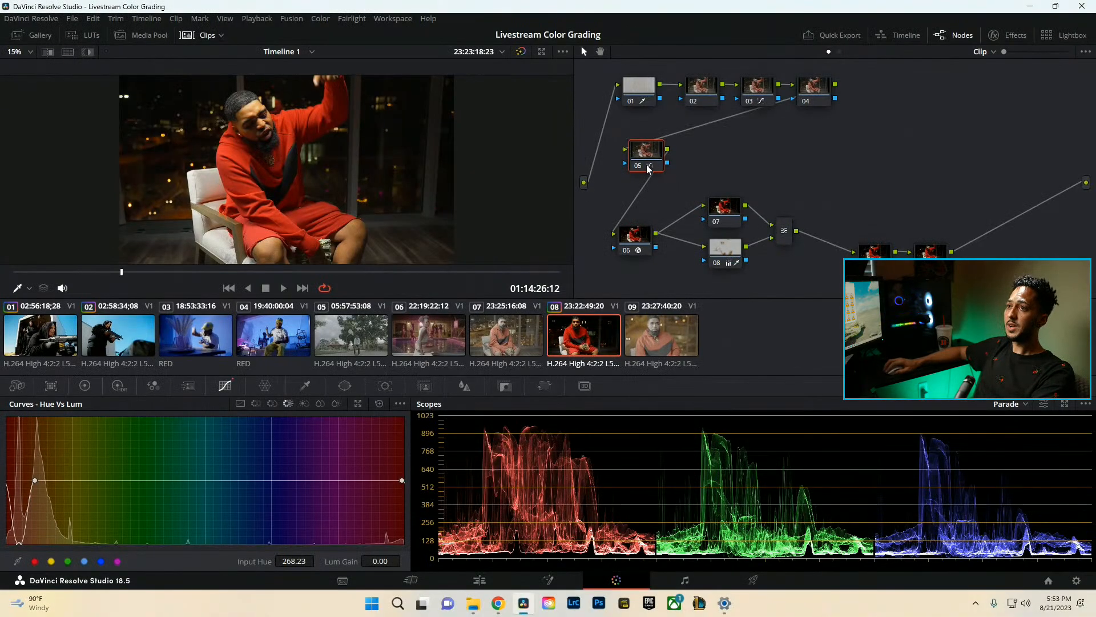
key(ctrl+d)
key(ctrl+d)
Recheck node 01's highlight matte, lower its Hi/Light value to -33.50 and review the image full screen.
click(642, 96)
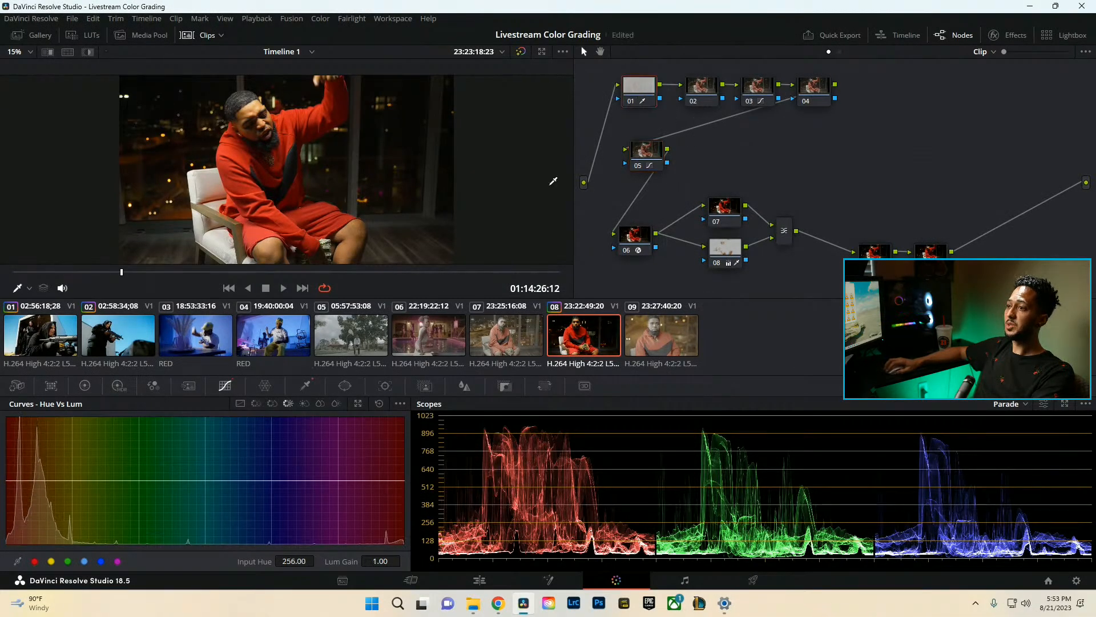
click(89, 52)
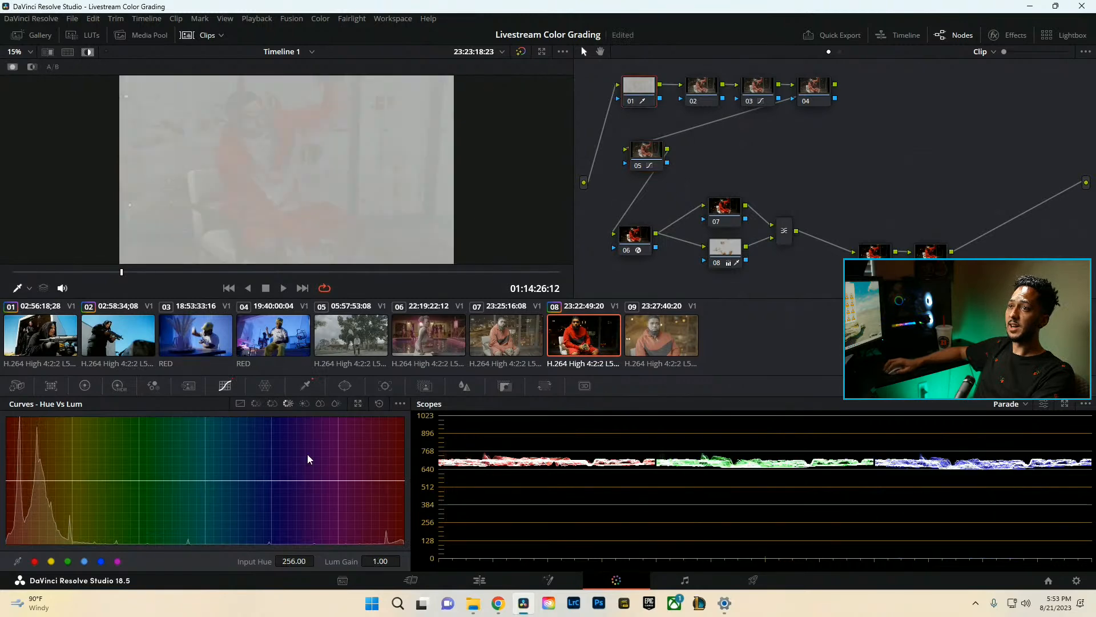
click(301, 388)
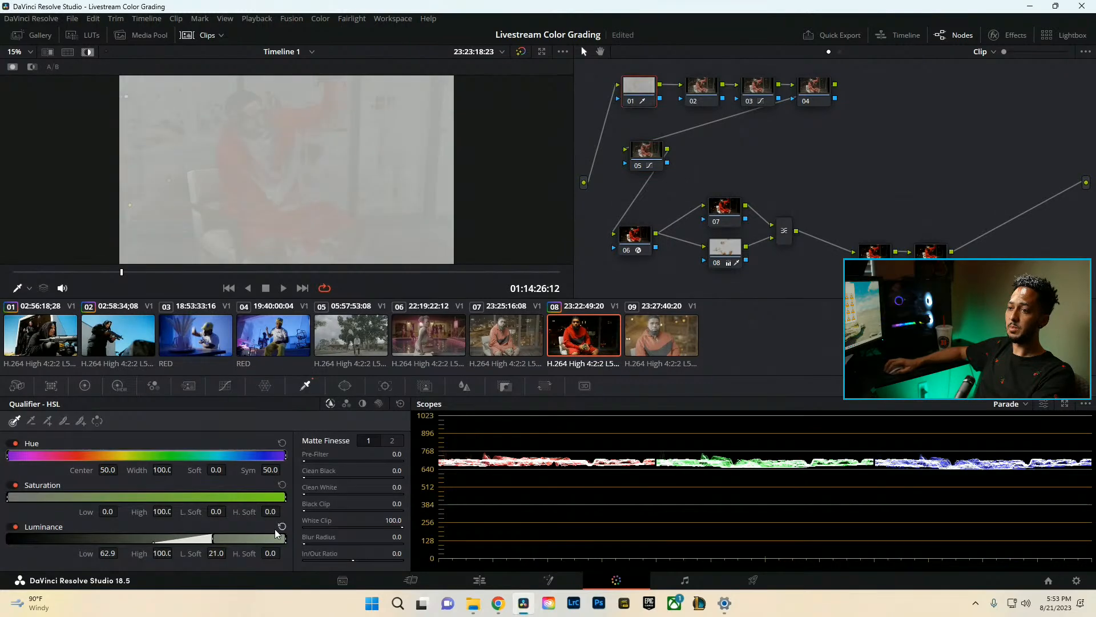
click(88, 52)
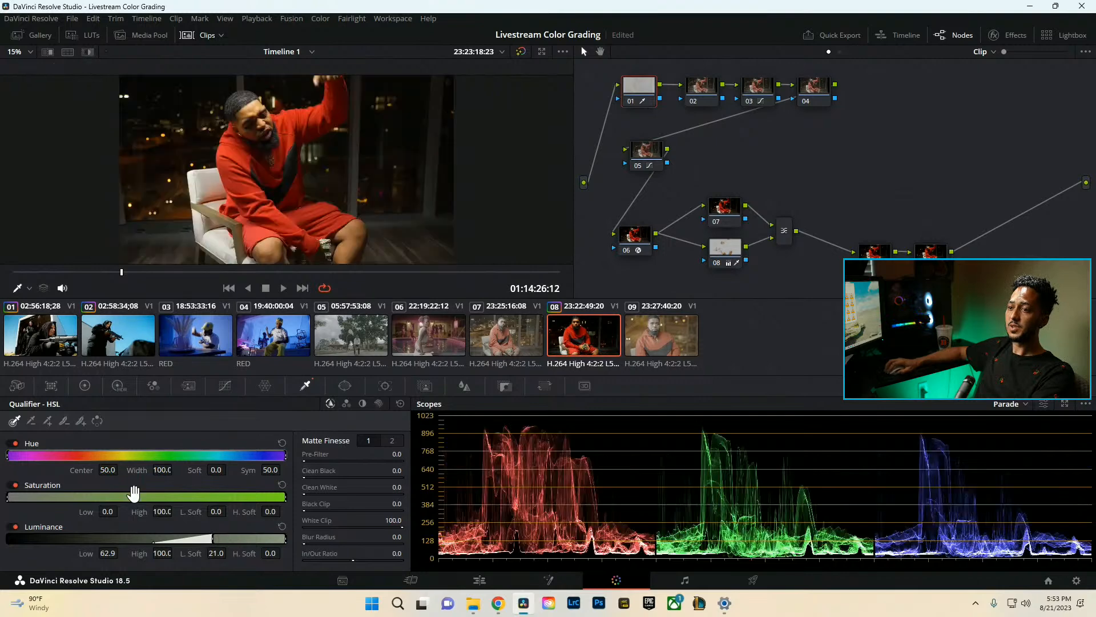
click(85, 386)
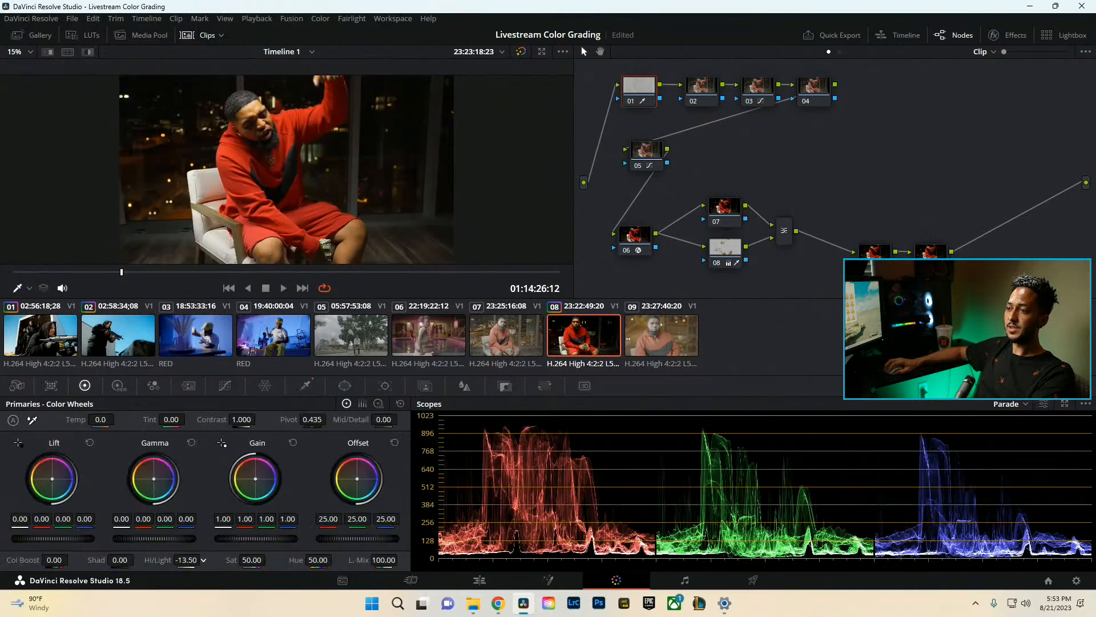
drag(186, 560, 210, 560)
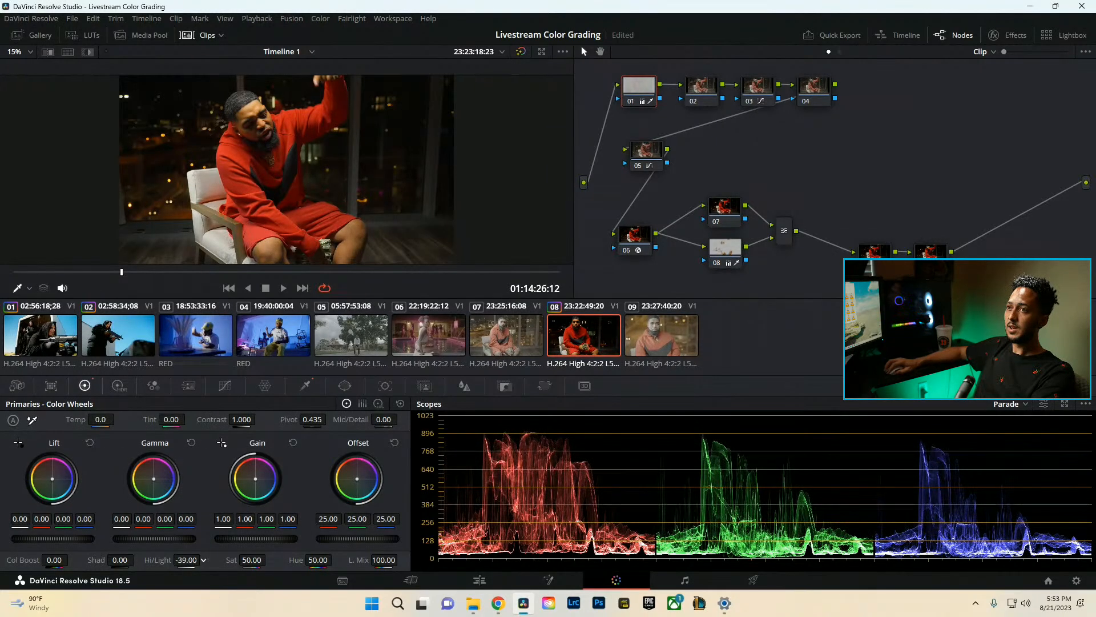
key(ctrl+f)
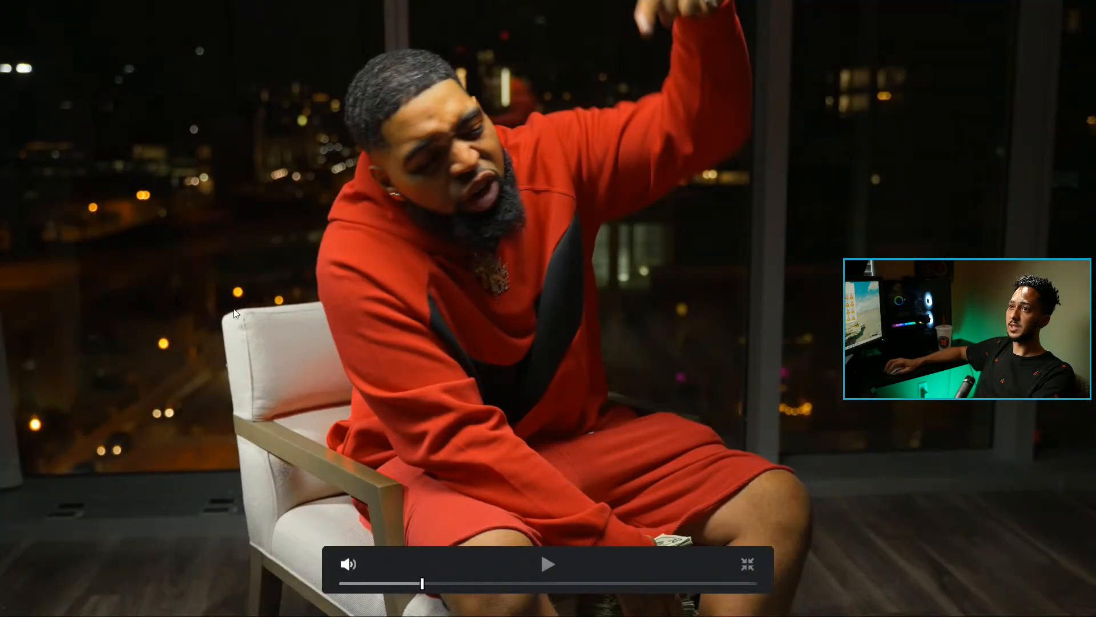
key(ctrl+f)
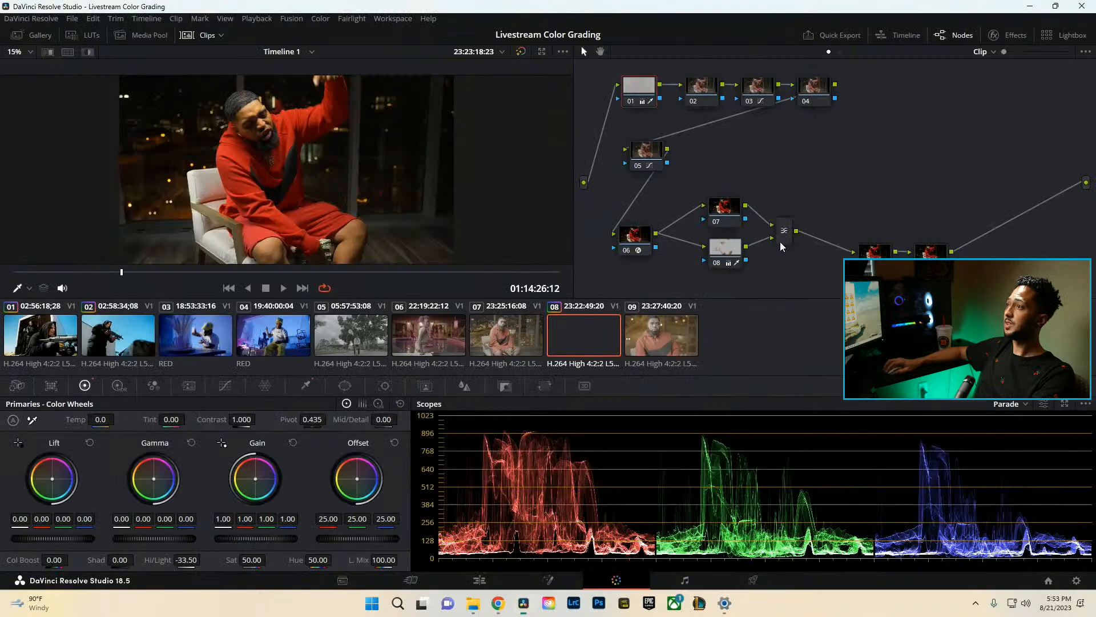
Select node 06 and all nodes downstream of it and shift them slightly left in the node graph.
drag(973, 284, 628, 206)
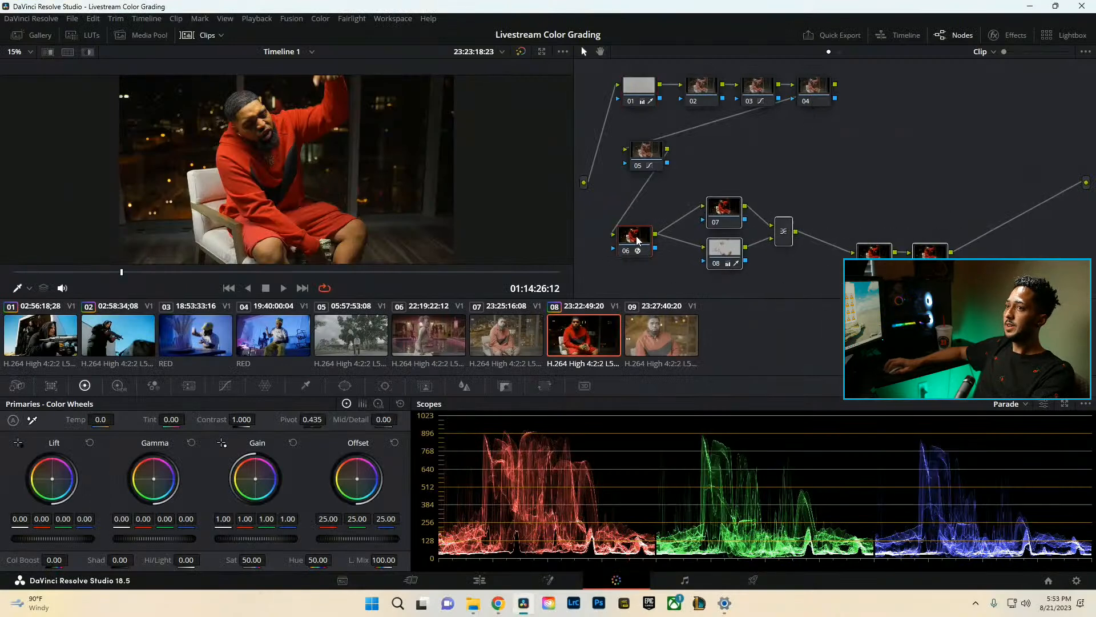
drag(643, 246, 633, 246)
click(704, 218)
Search the effects library for "glo" and apply the Glow effect to node 10, after the parallel mixer.
click(864, 252)
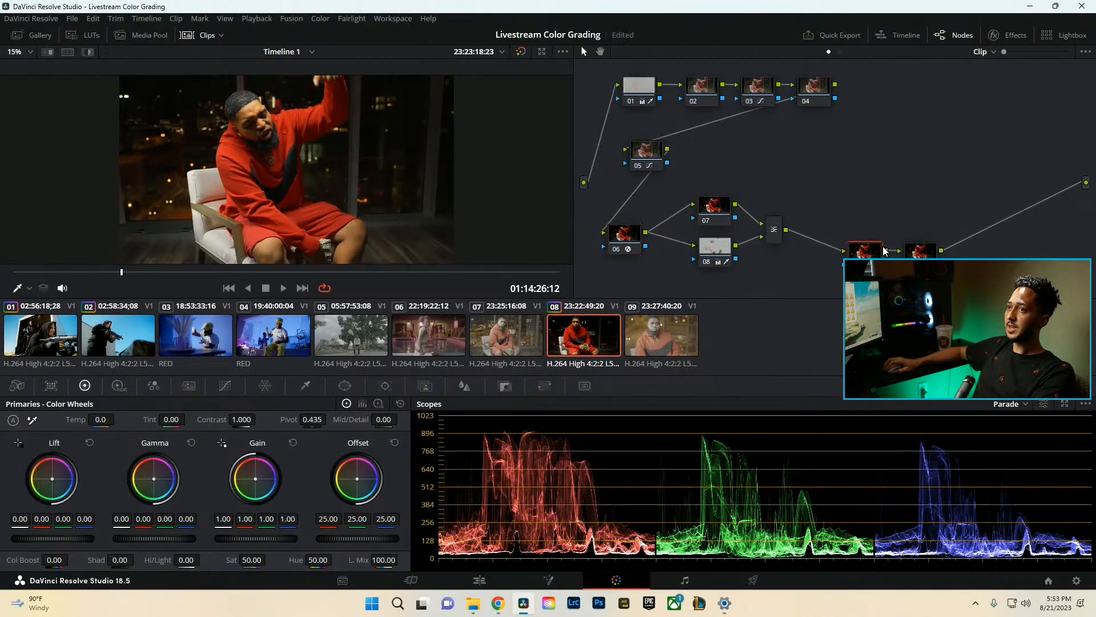
click(1010, 35)
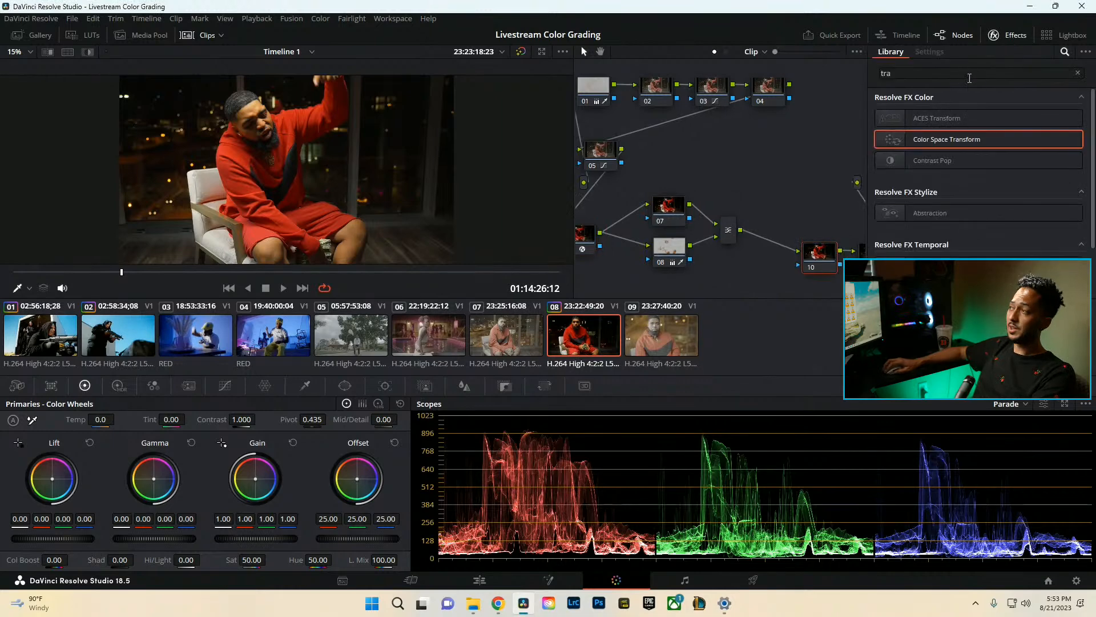
drag(906, 78, 875, 77)
text(glo)
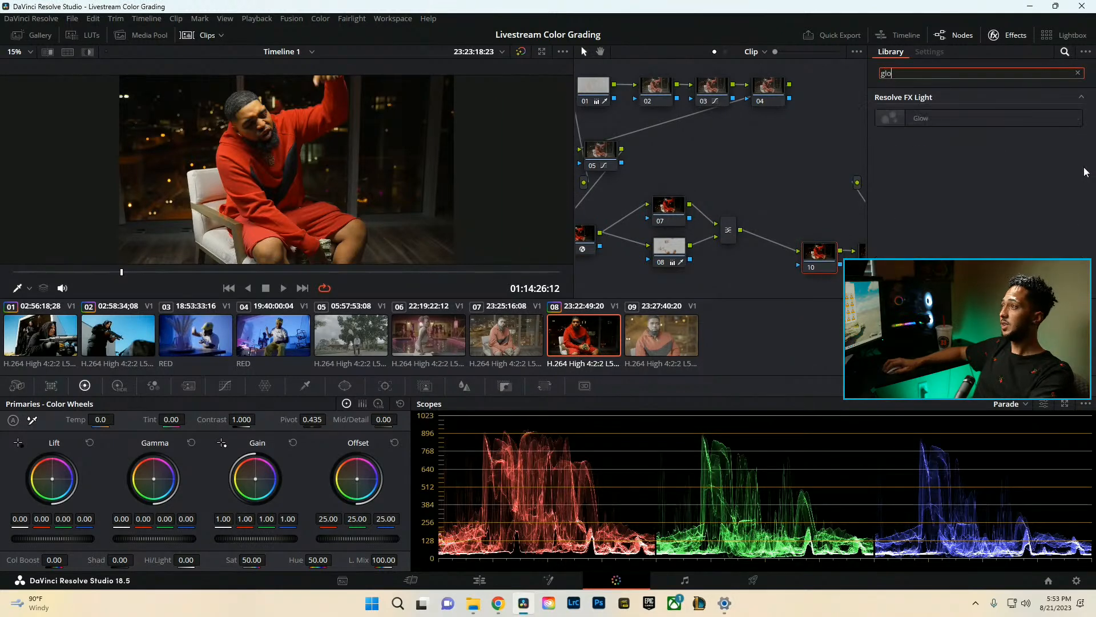
drag(942, 118, 817, 251)
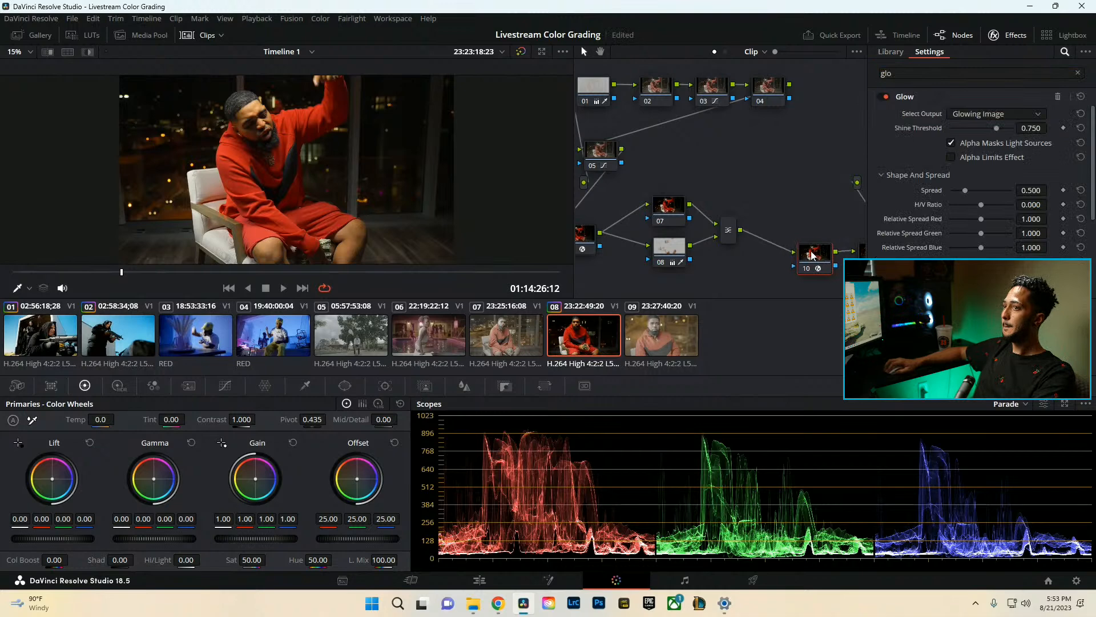
Change the composite type of the Glow effect on node 10.
scroll(916, 231, down, 5)
click(965, 224)
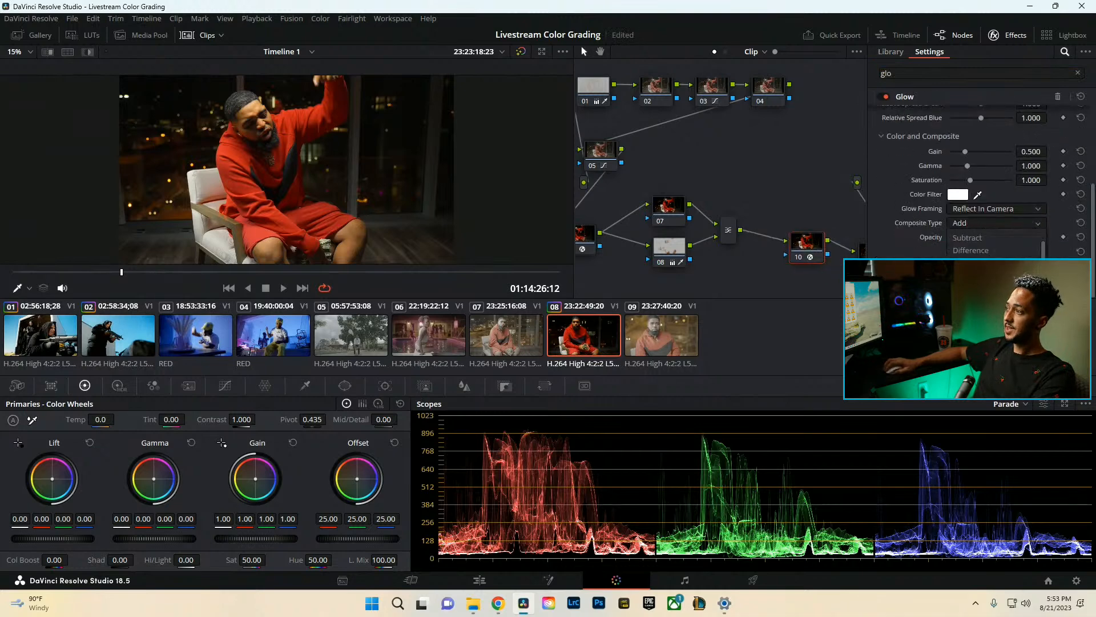
scroll(966, 251, up, 2)
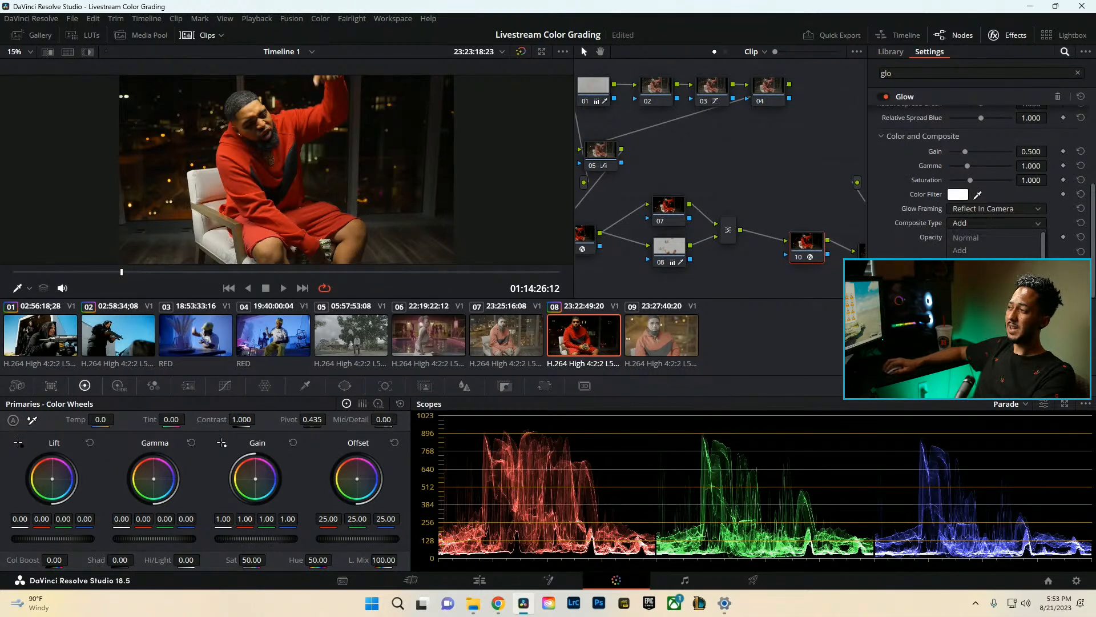
click(966, 237)
scroll(897, 201, up, 4)
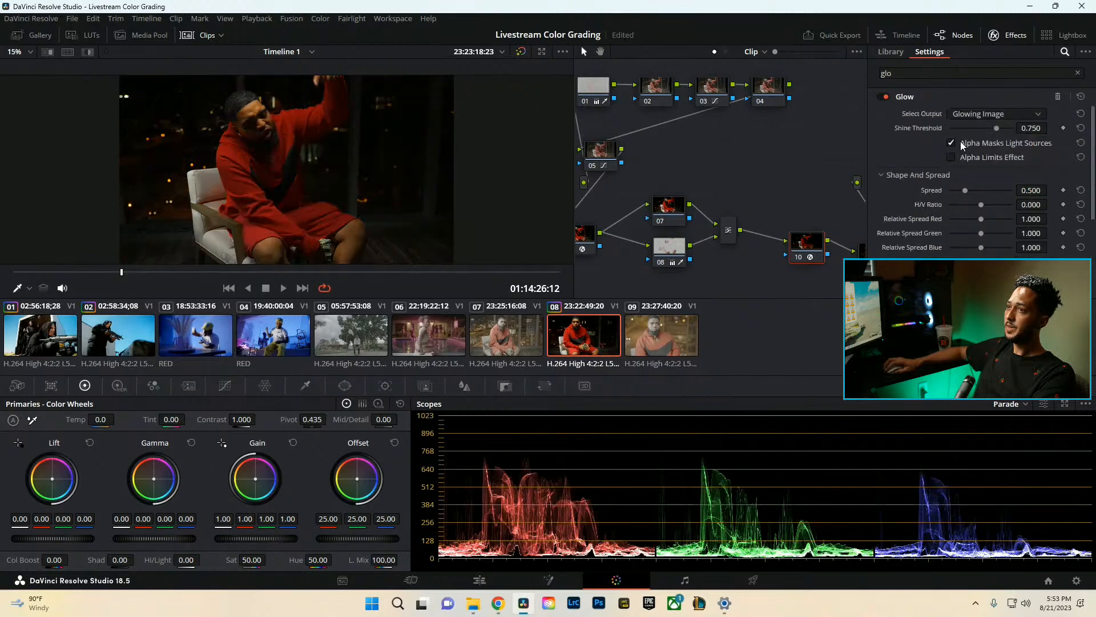
Compare the image with and without the Softlight glow full screen, and review another frame further into the clip.
key(ctrl+f)
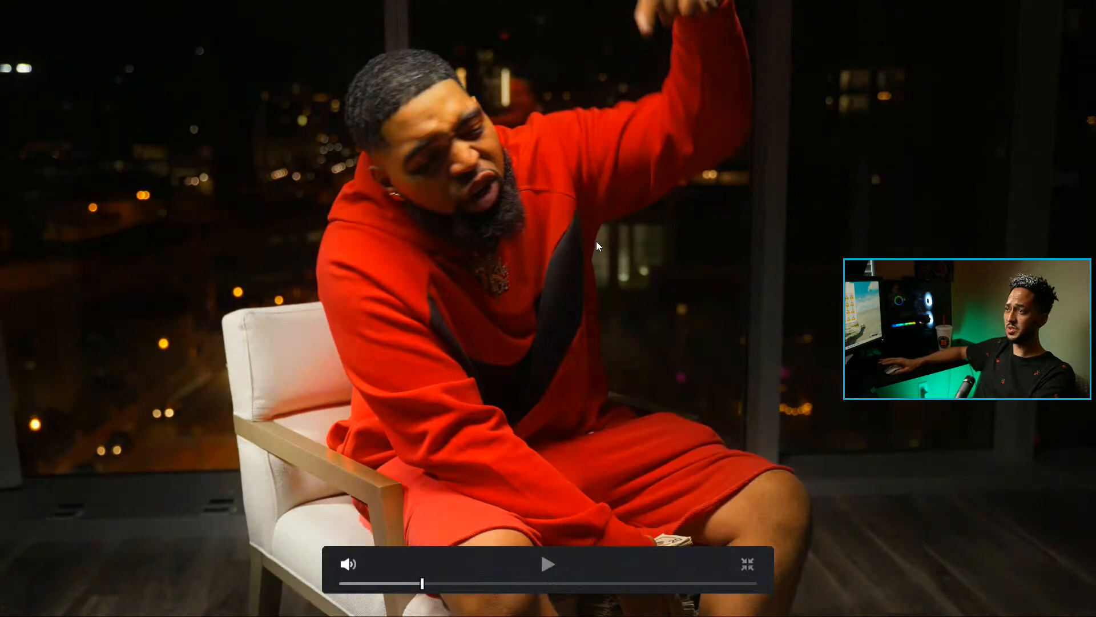
key(Escape)
scroll(879, 237, down, 3)
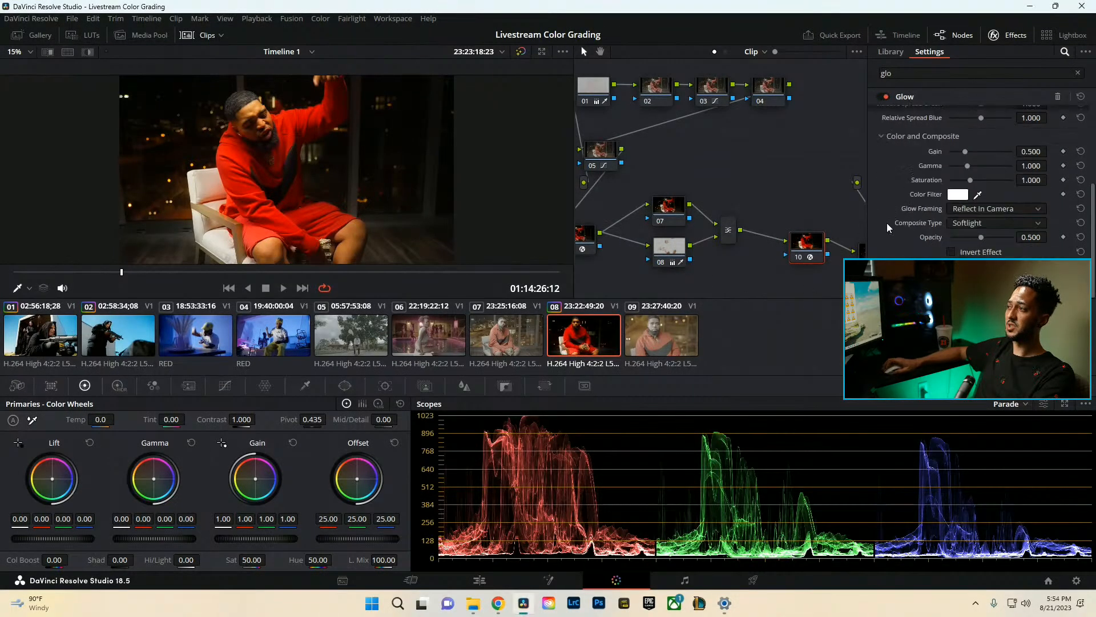
scroll(982, 183, down, 1)
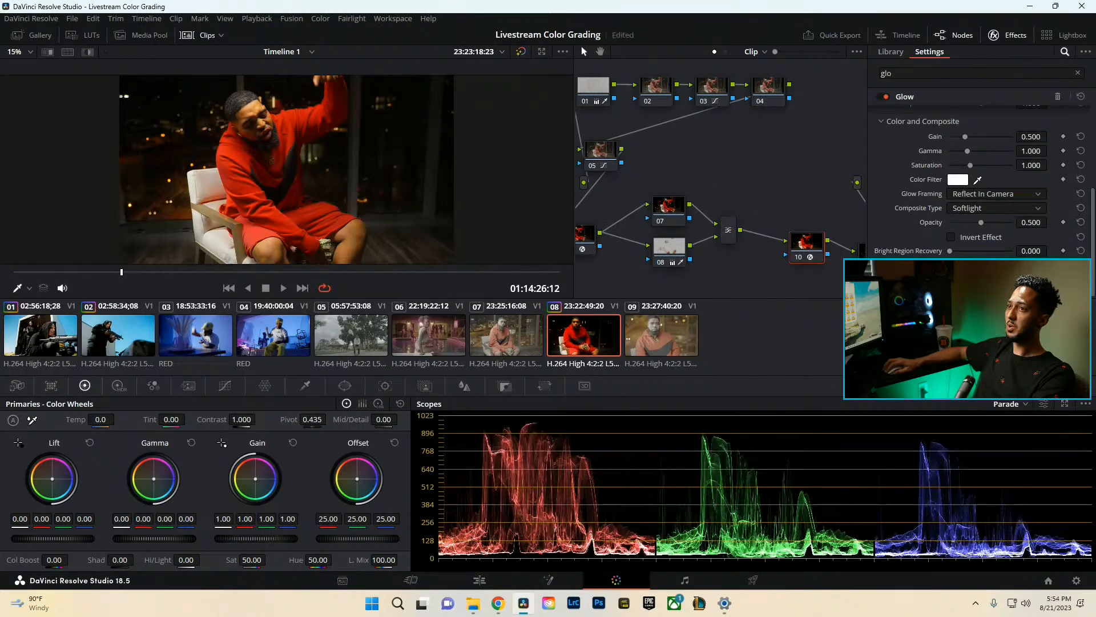
key(p)
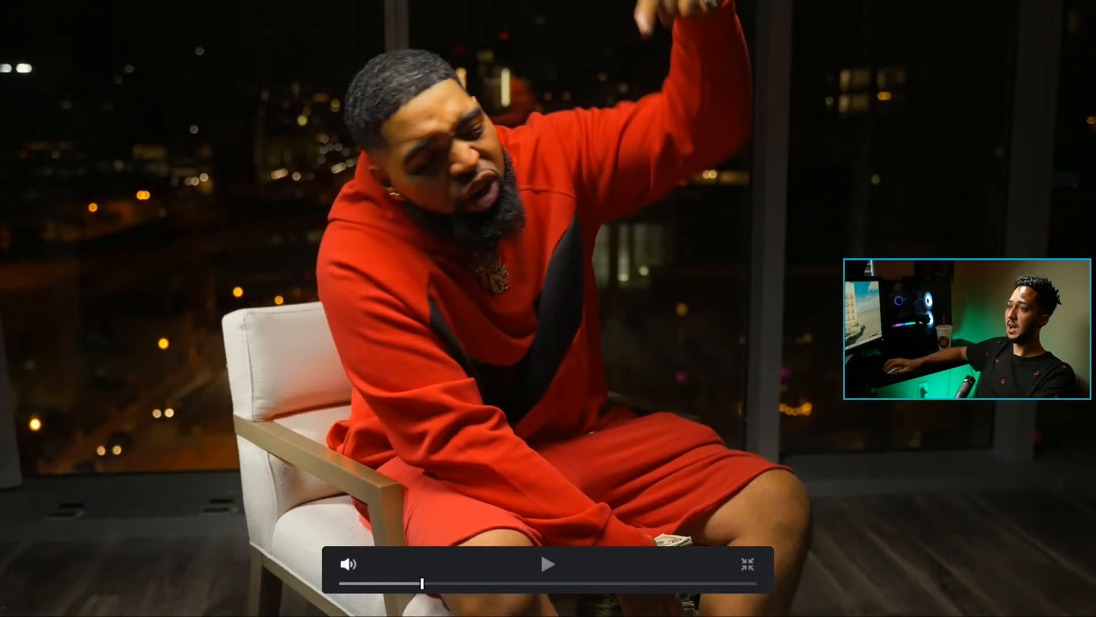
key(Escape)
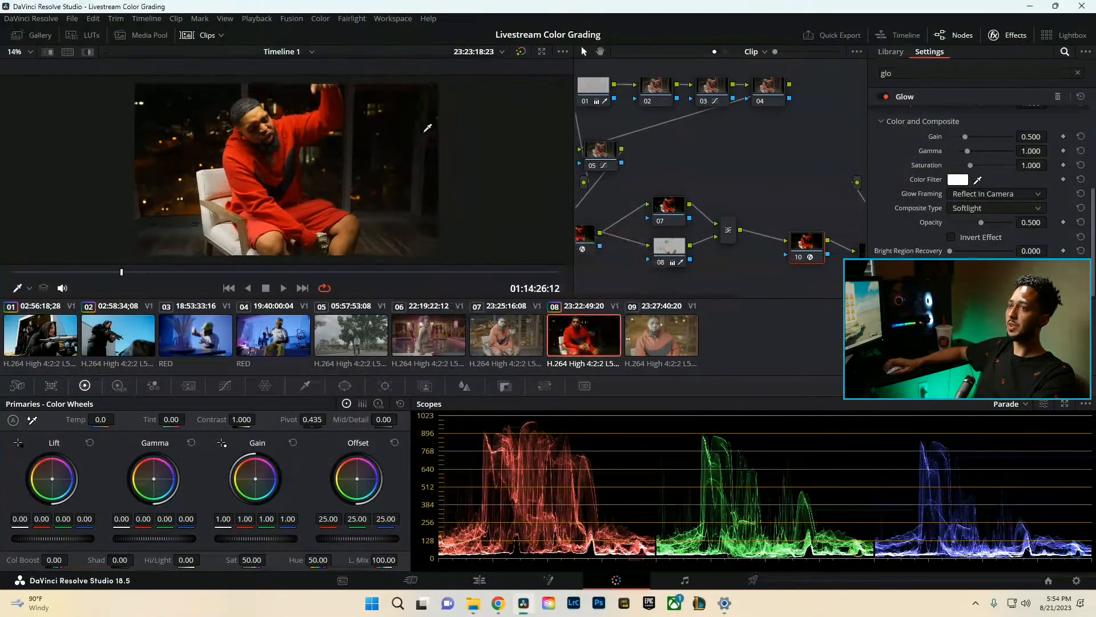
key(ctrl+f)
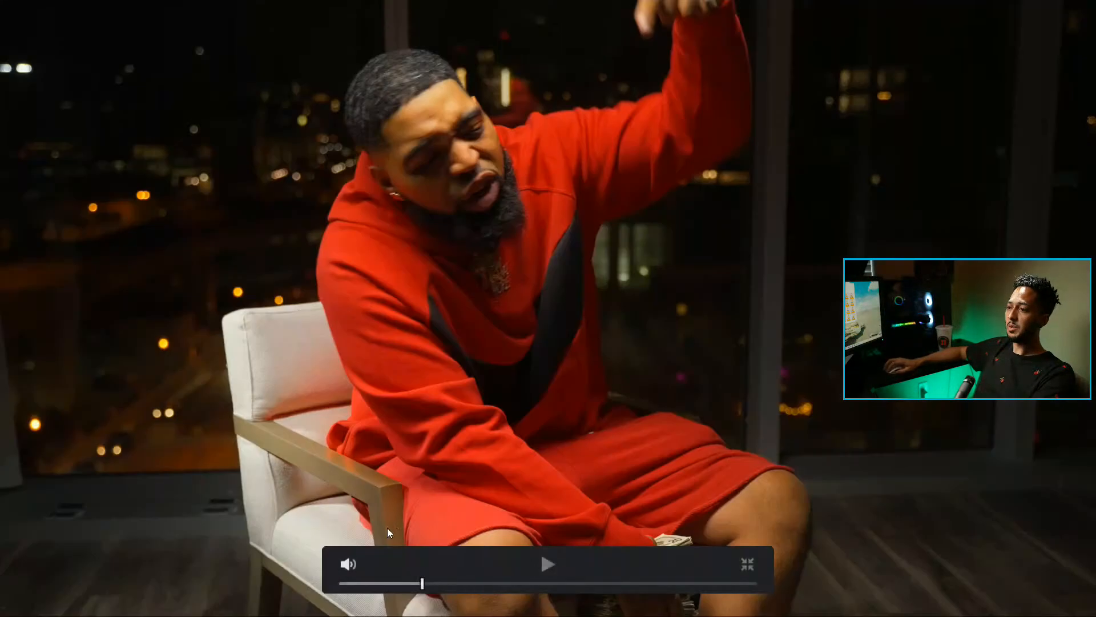
drag(422, 585, 464, 585)
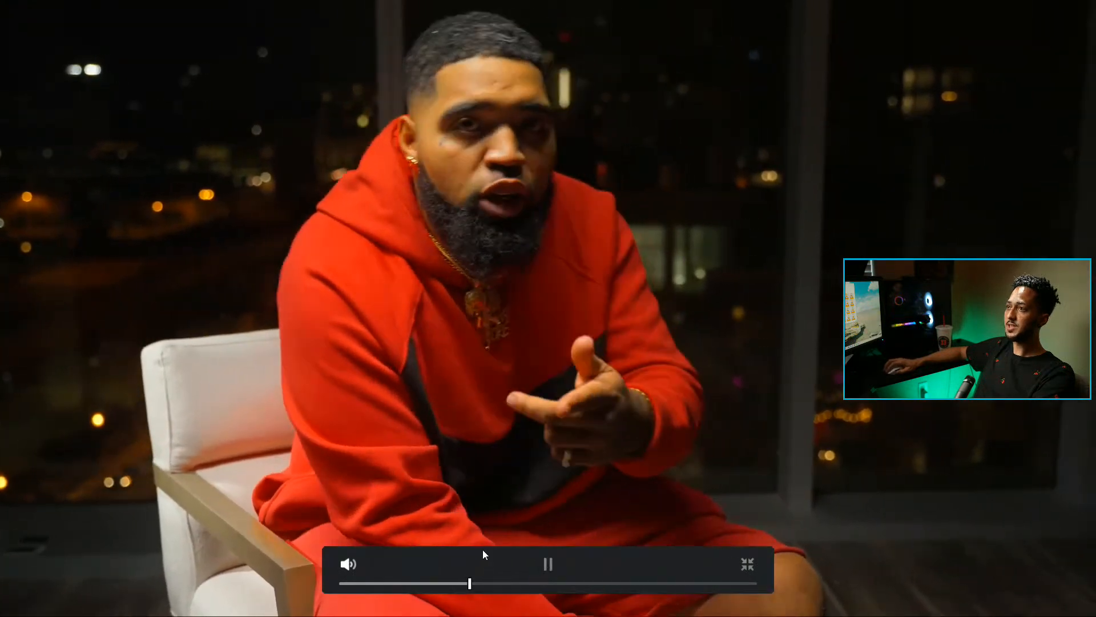
key(space)
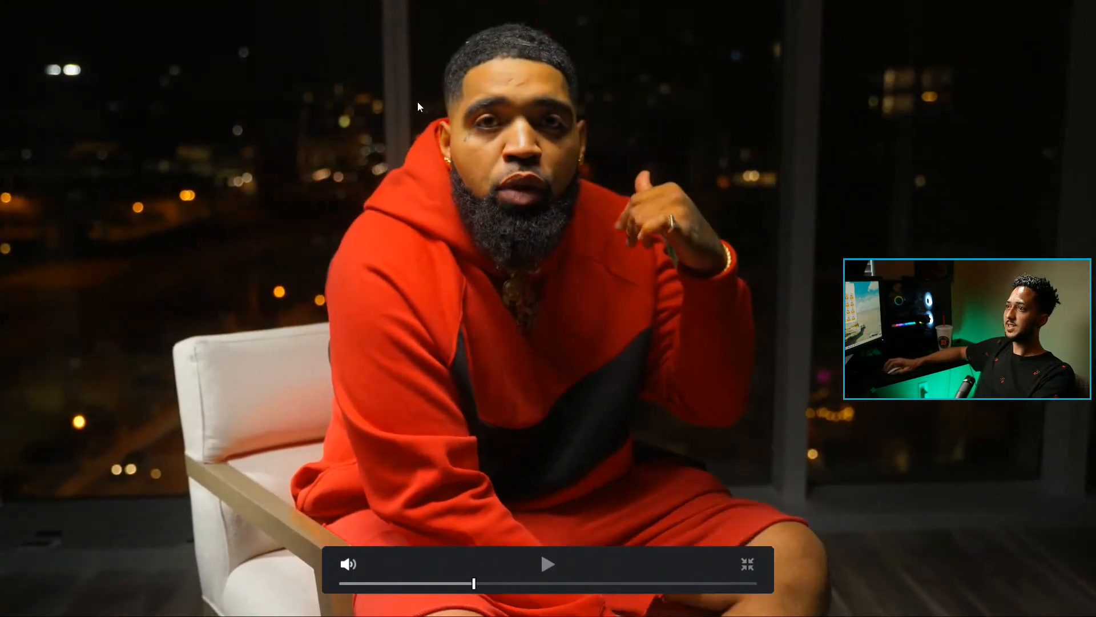
key(Escape)
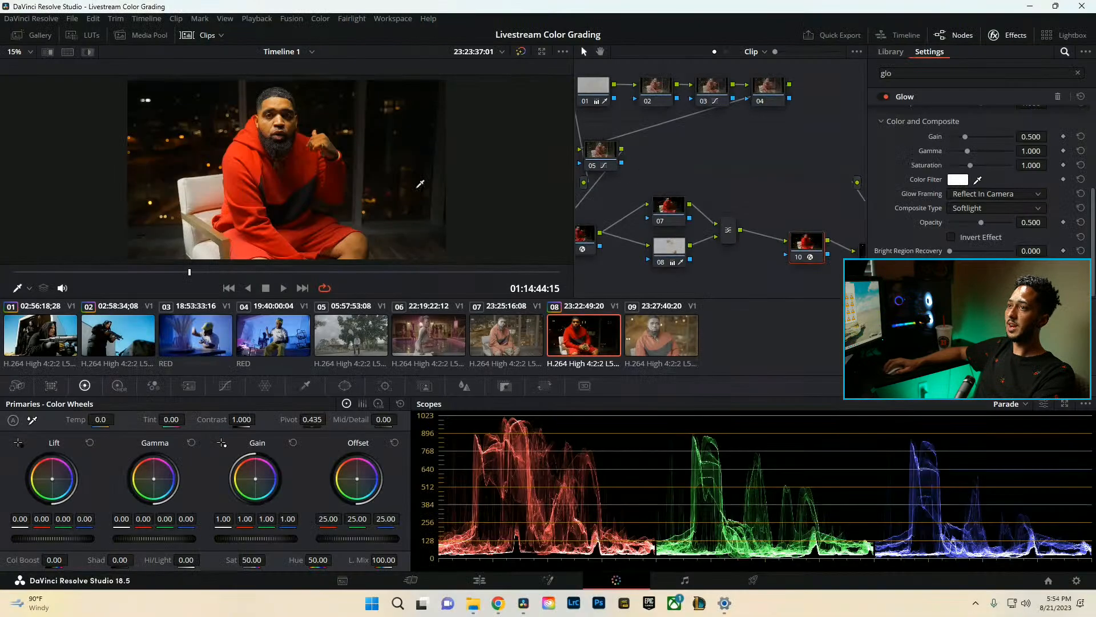
scroll(463, 166, down, 4)
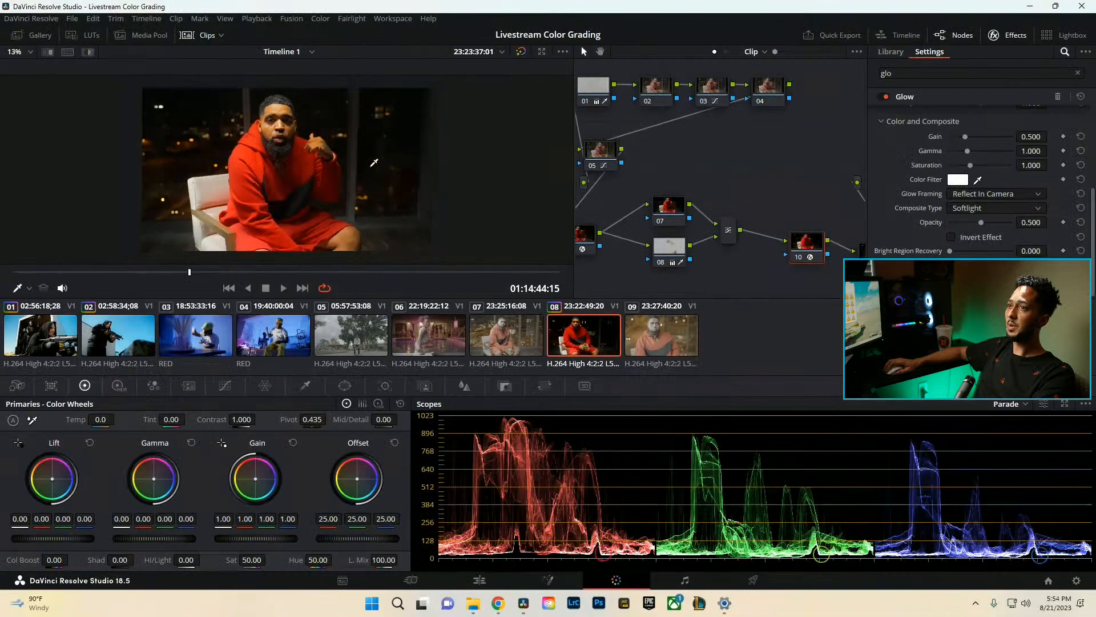
Close the effects library and move nodes 10 and 11 closer to the parallel mixer in the node graph.
click(1014, 34)
drag(941, 275, 616, 232)
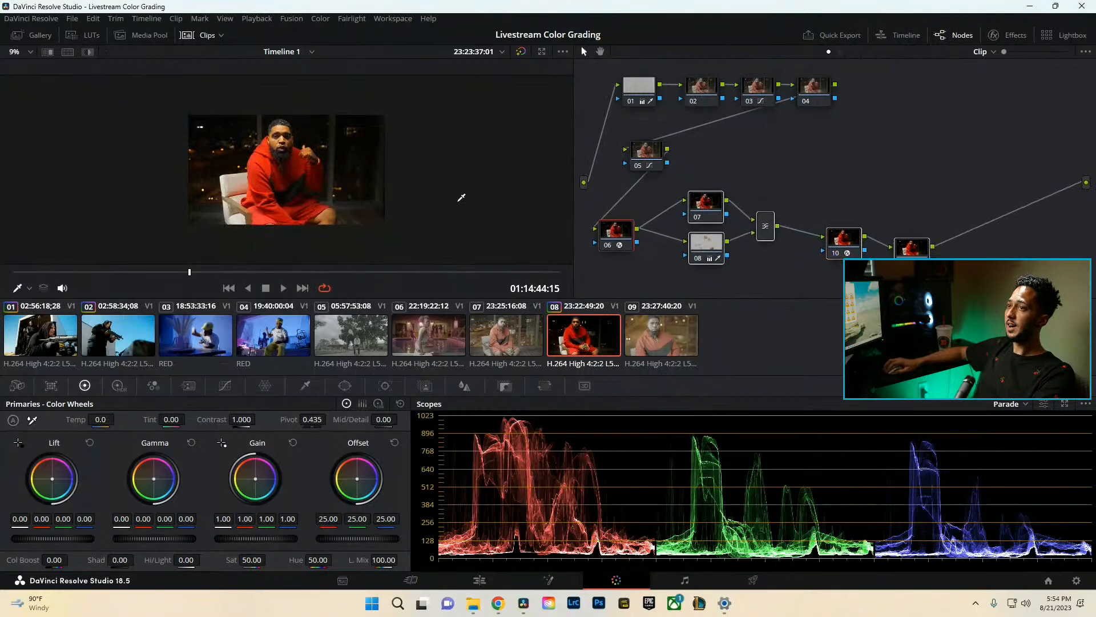
scroll(461, 198, up, 3)
scroll(754, 260, down, 1)
click(754, 260)
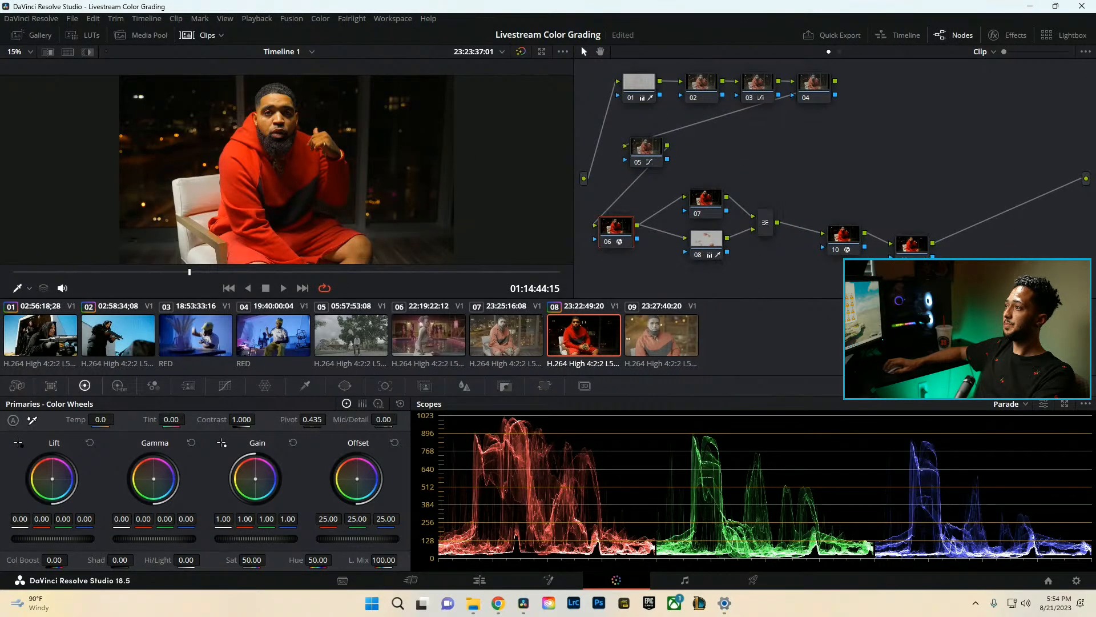
drag(937, 274, 853, 210)
drag(847, 247, 870, 232)
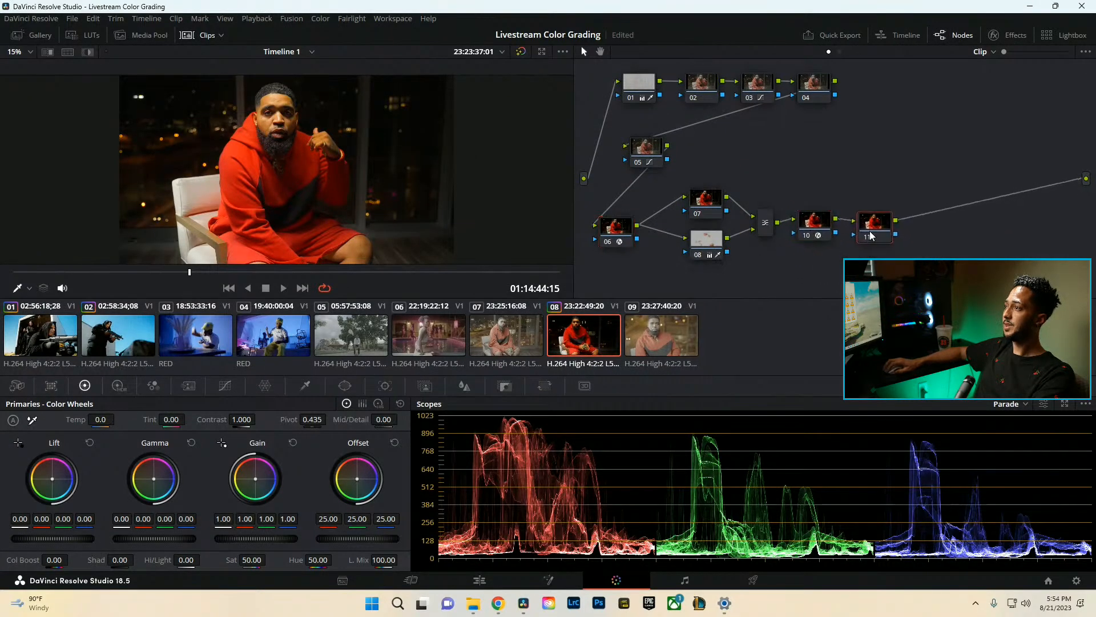
Add a serial node after node 11 and give it a tall circle window over the seated man.
key(alt+s)
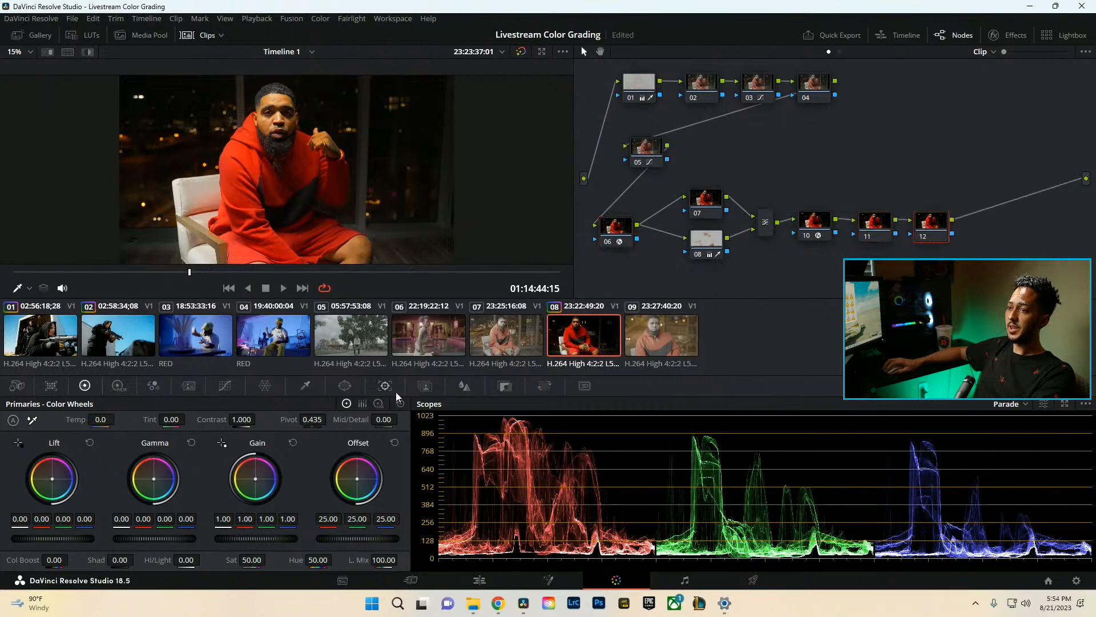
click(345, 386)
click(36, 483)
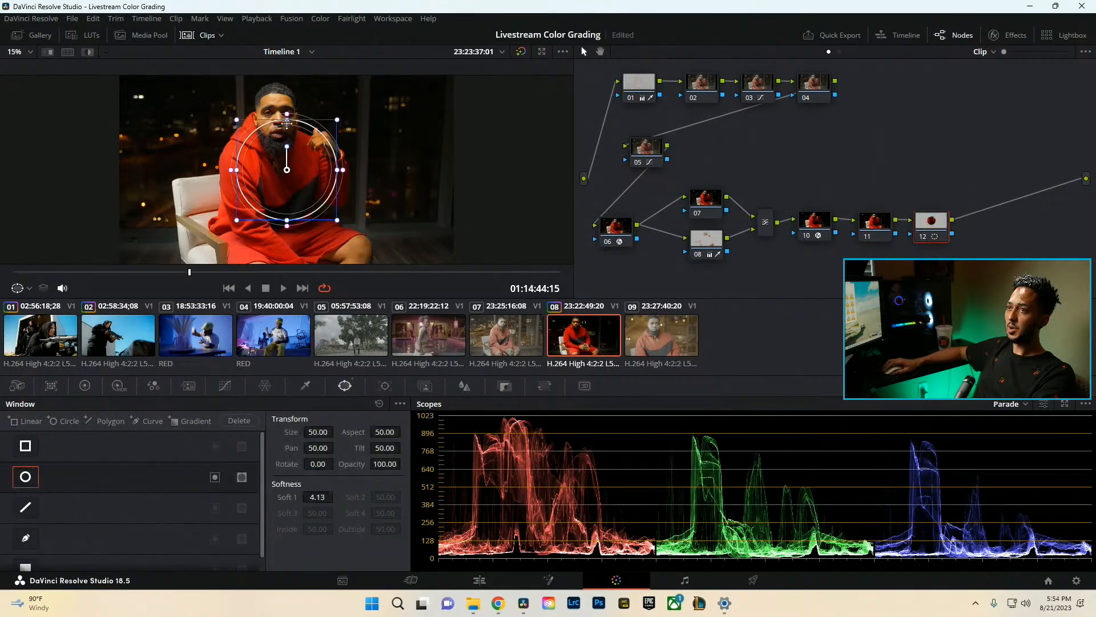
drag(287, 121, 280, 72)
scroll(308, 92, down, 1)
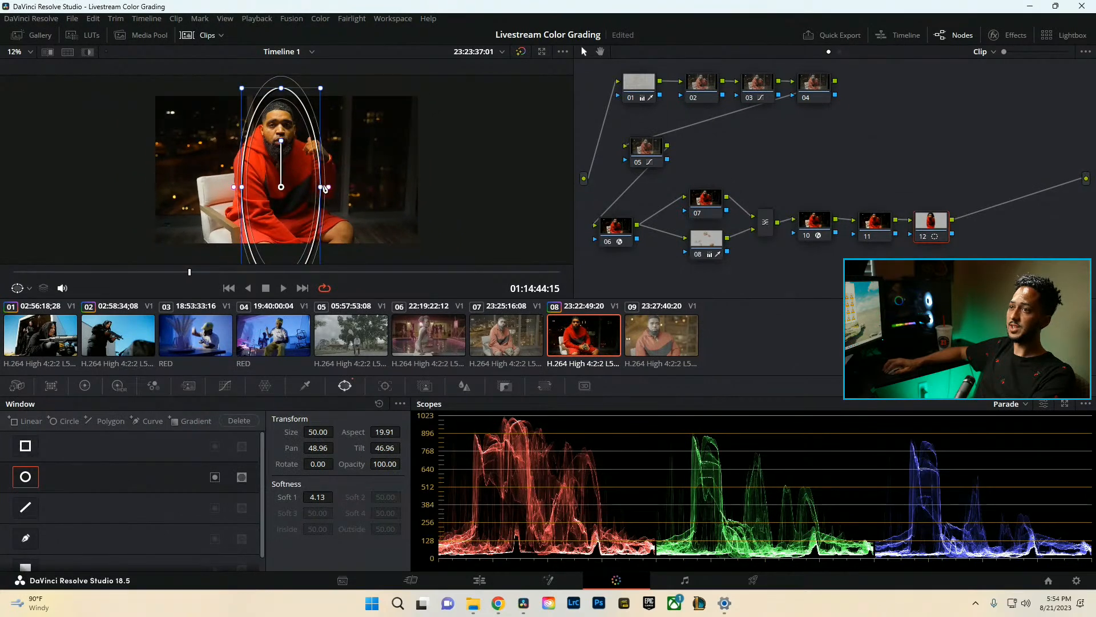
drag(322, 188, 381, 188)
scroll(332, 153, down, 1)
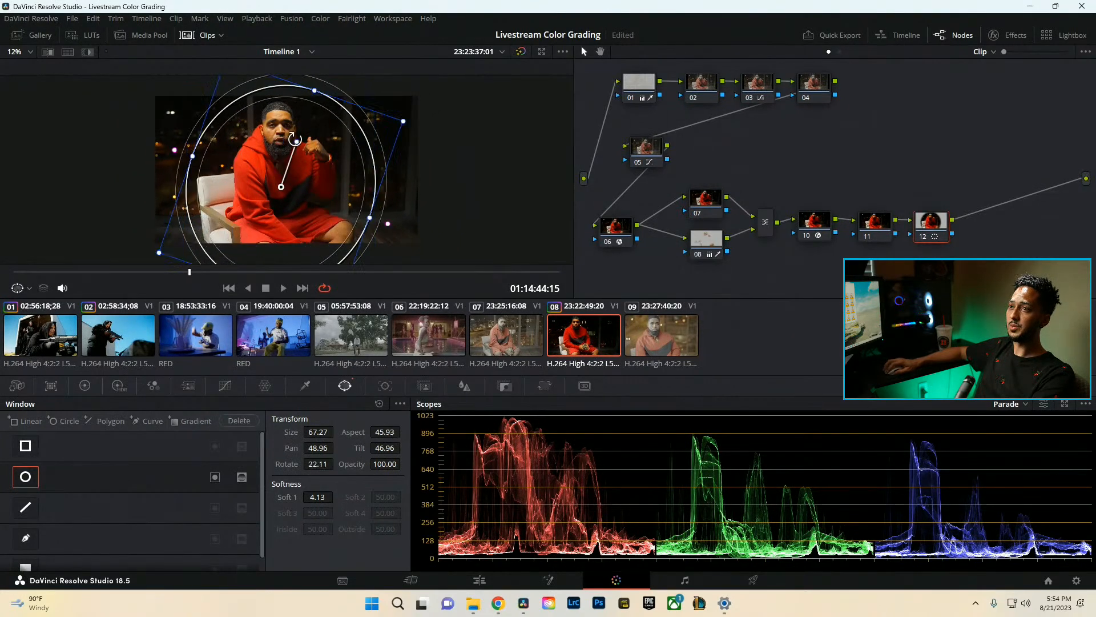
key(ctrl+z)
Enlarge and reposition the circle window around the seated man, to about size 70.17, aspect 41.76, pan 49.68 and tilt 51.39.
drag(323, 194, 384, 188)
drag(280, 106, 280, 65)
scroll(282, 154, down, 1)
drag(282, 186, 285, 163)
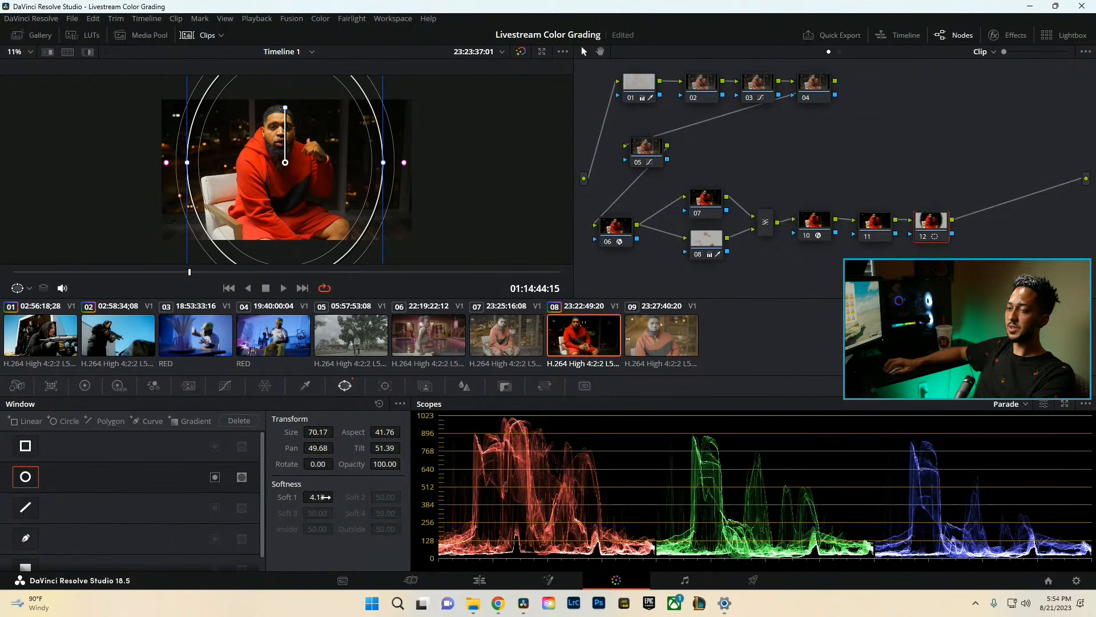
Set the window's Soft 1 to 26.83 and narrow it to about size 67.20, aspect 37.95, using the highlight preview.
drag(317, 497, 377, 496)
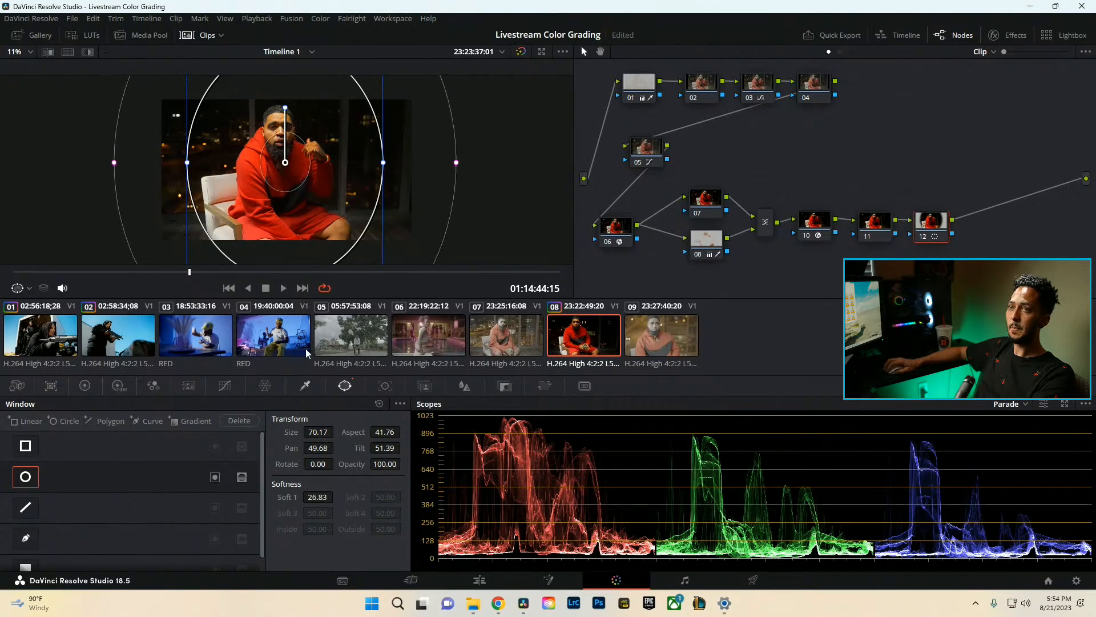
click(89, 52)
drag(188, 162, 195, 162)
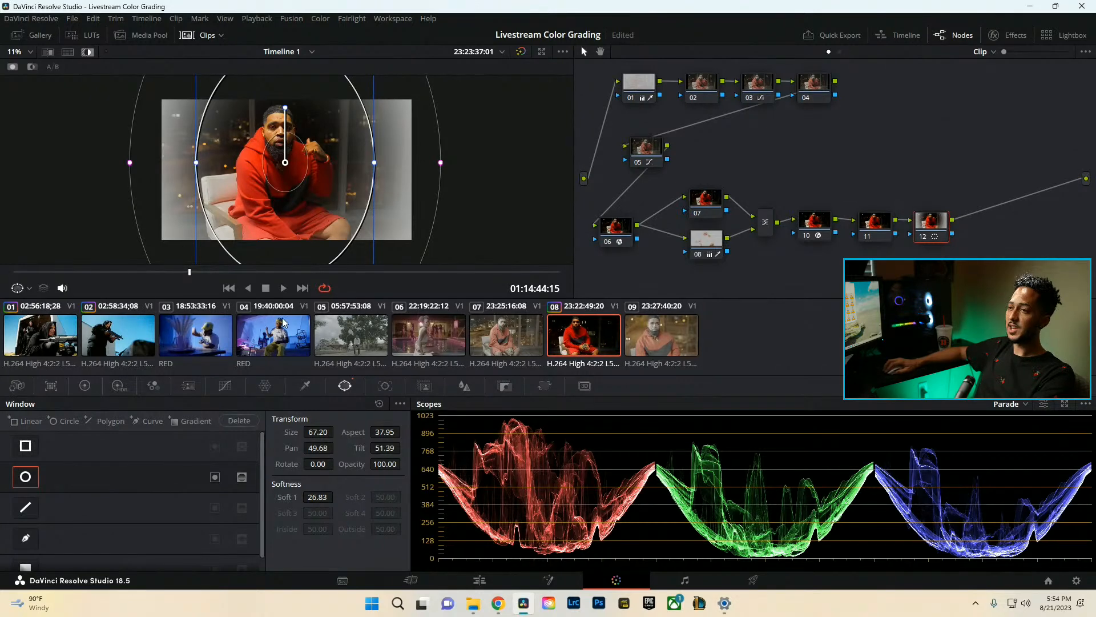
click(88, 52)
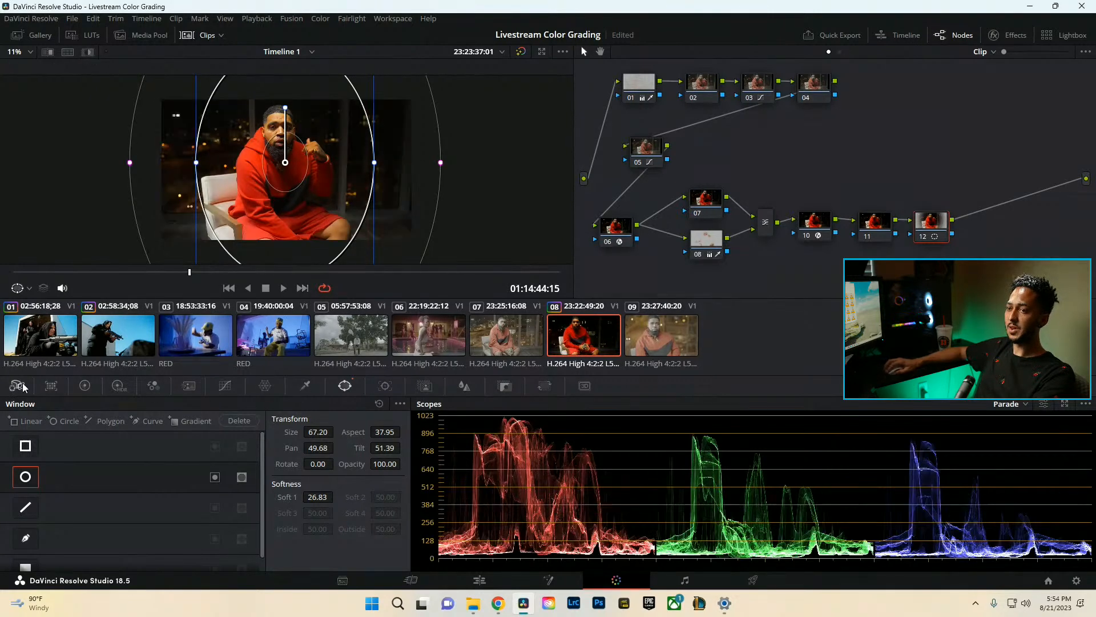
Invert node 12's circle window and pull the custom curve's lower midtones down to darken the surroundings as a vignette.
click(225, 386)
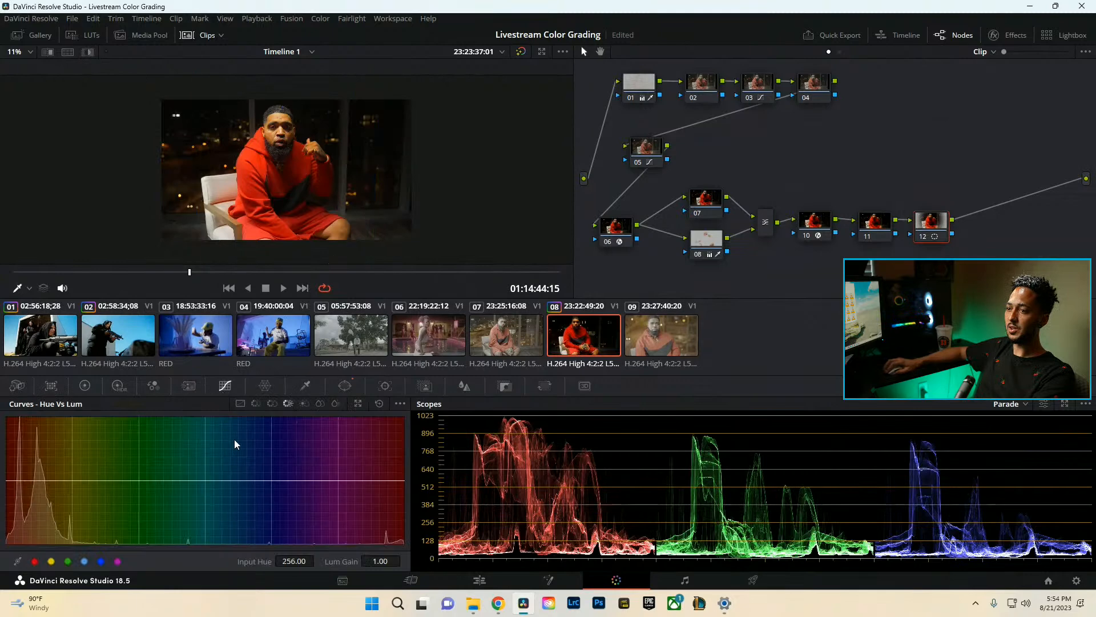
click(240, 404)
click(109, 508)
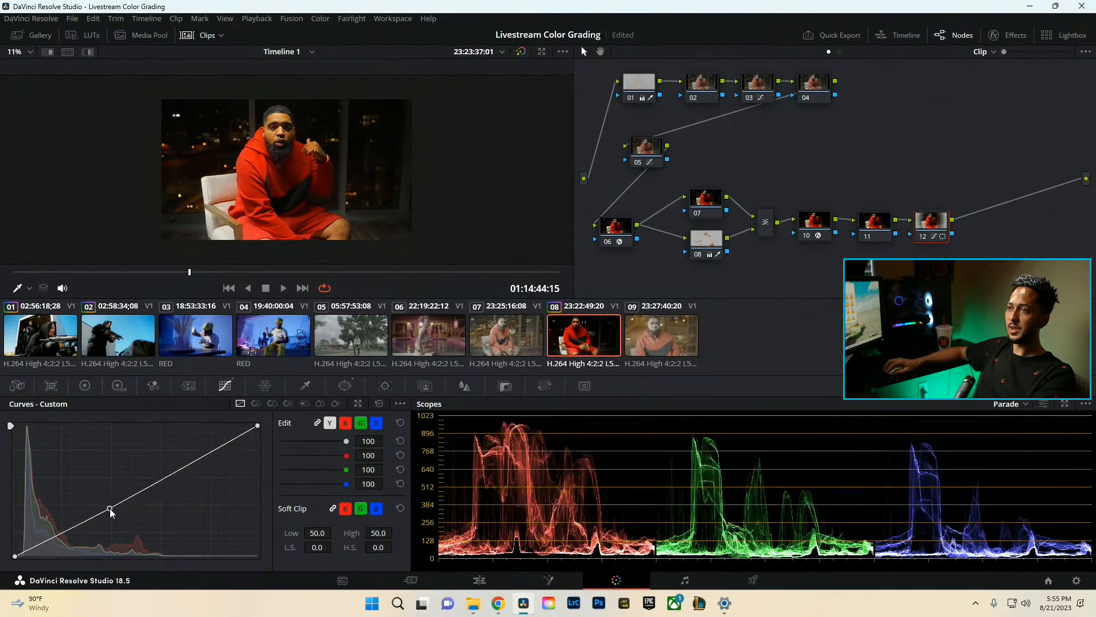
click(345, 387)
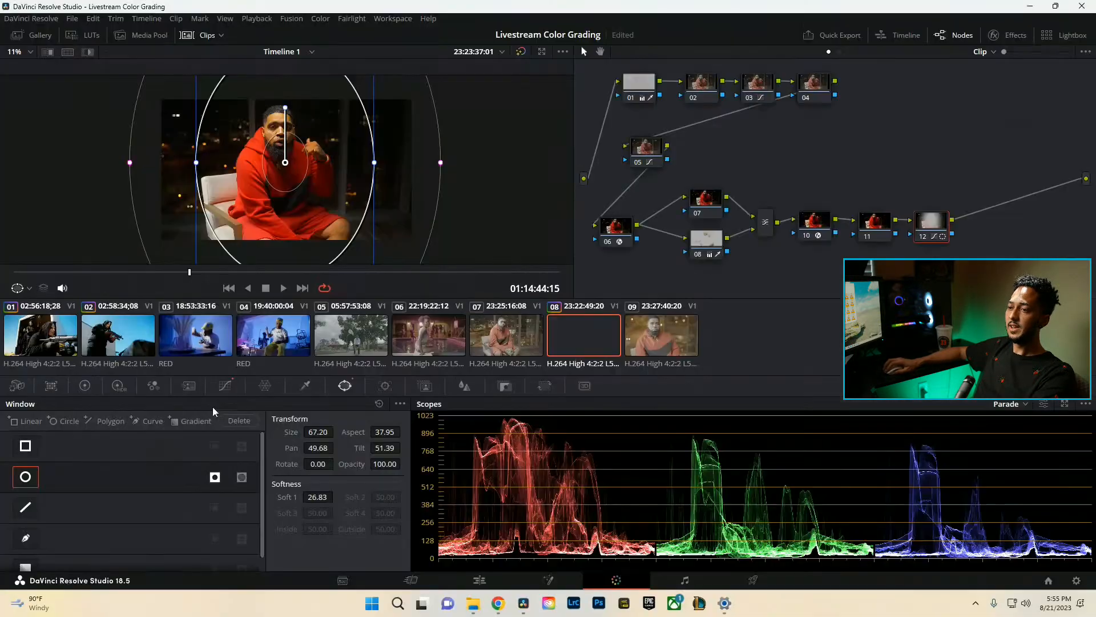
click(225, 386)
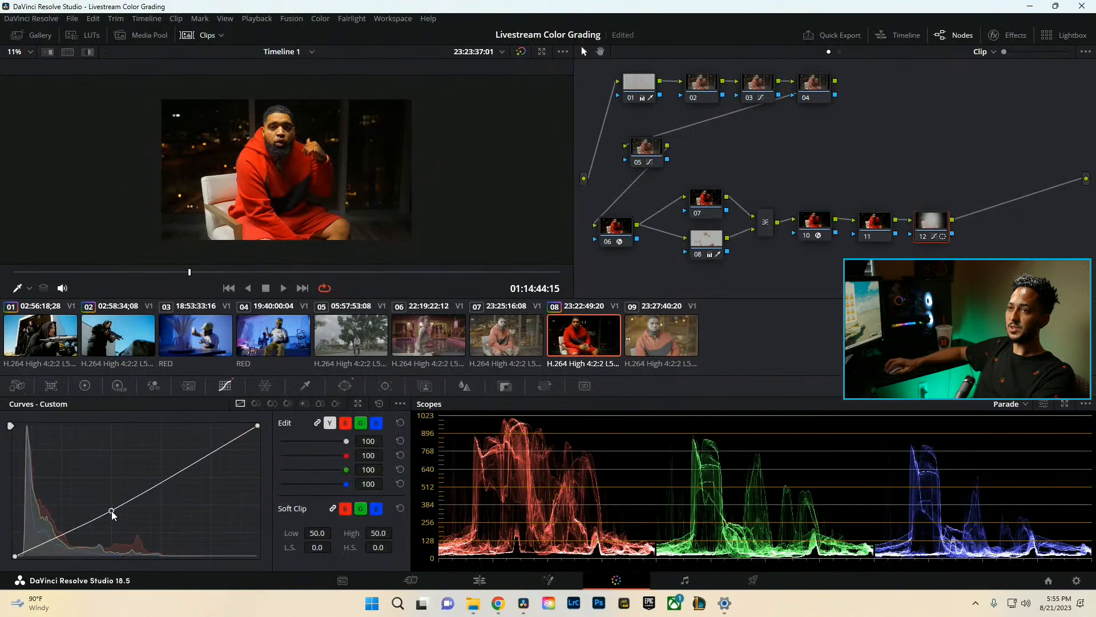
drag(111, 510, 112, 517)
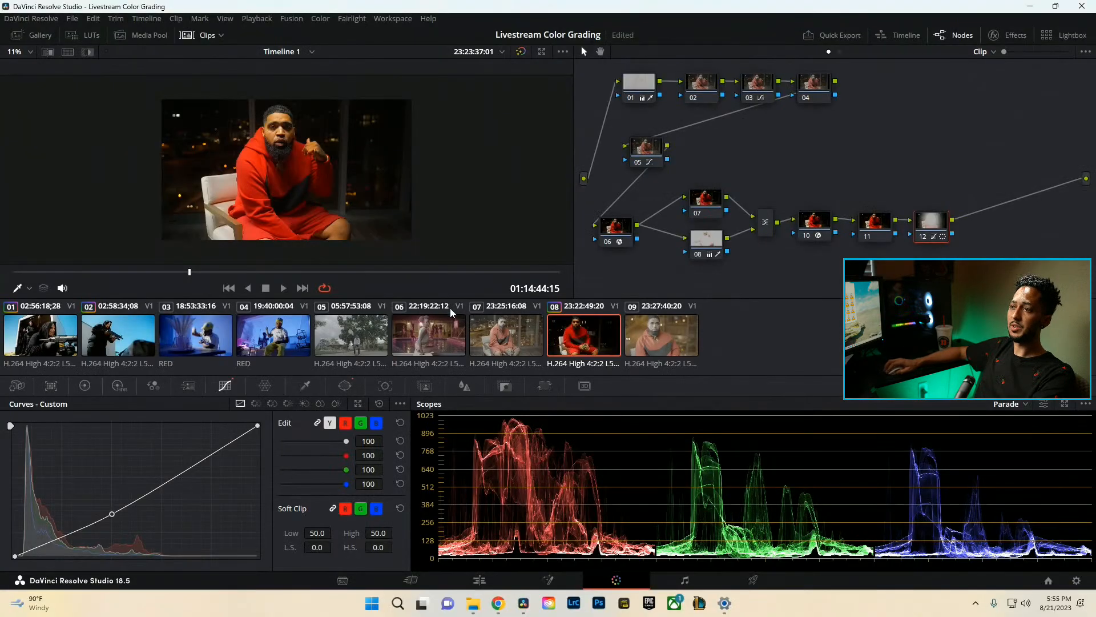
drag(112, 515, 113, 517)
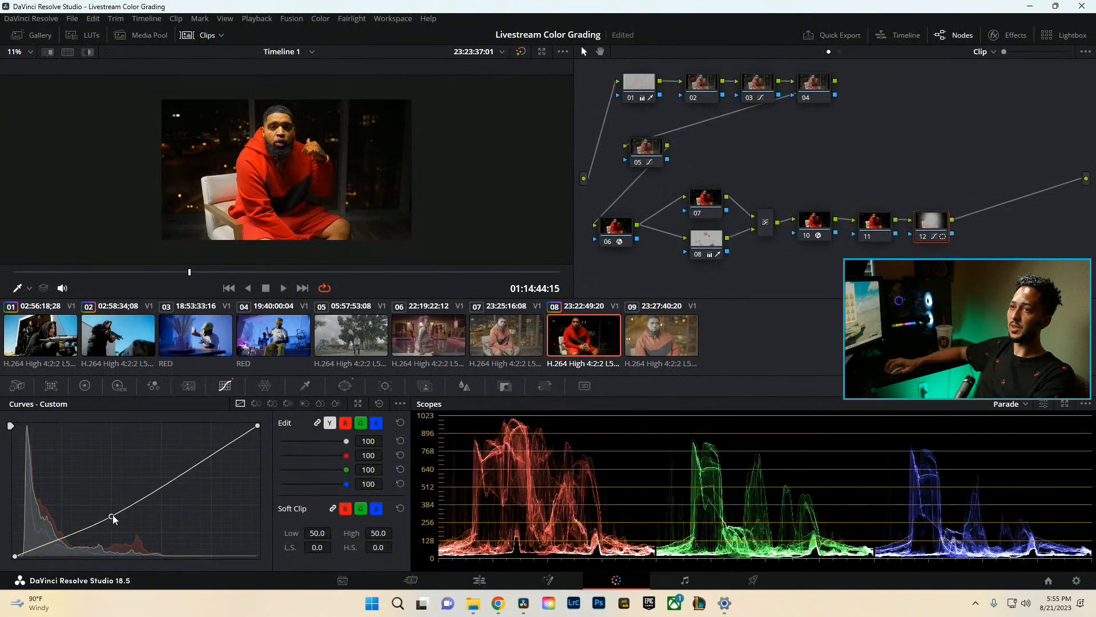
Add an outside node after vignette node 12, raise its Lift to 0.01 and review the image full screen.
right_click(938, 231)
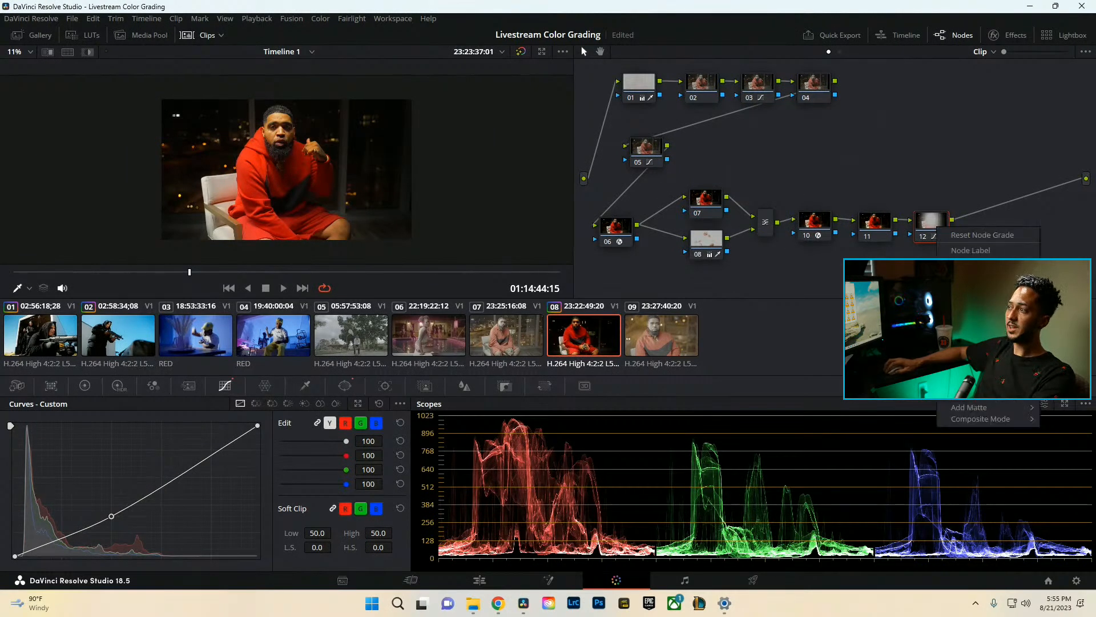
click(893, 334)
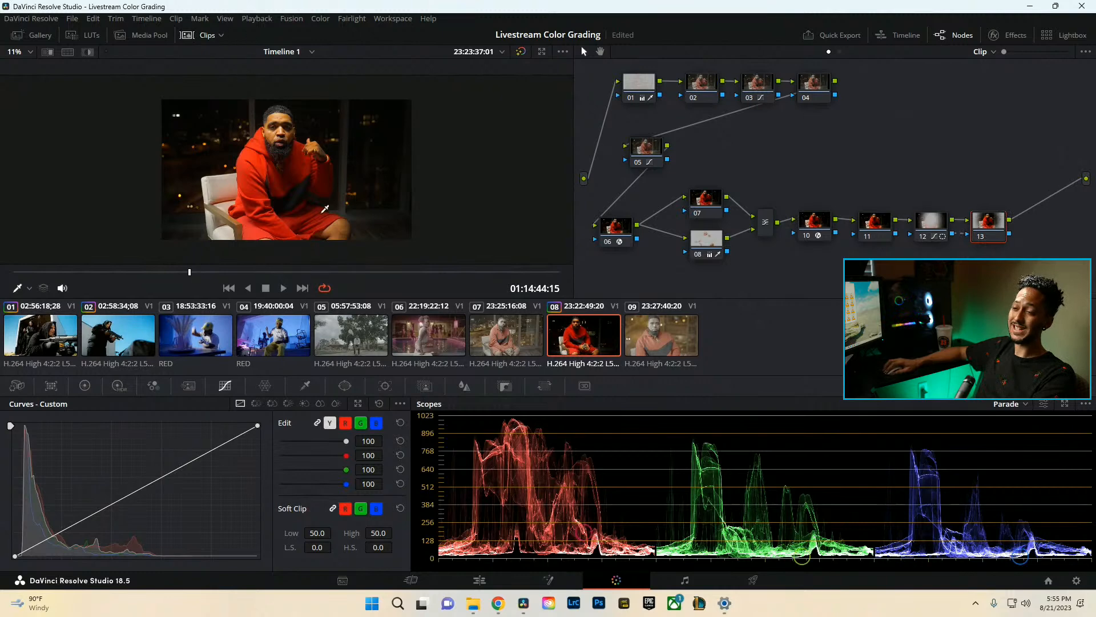
click(85, 386)
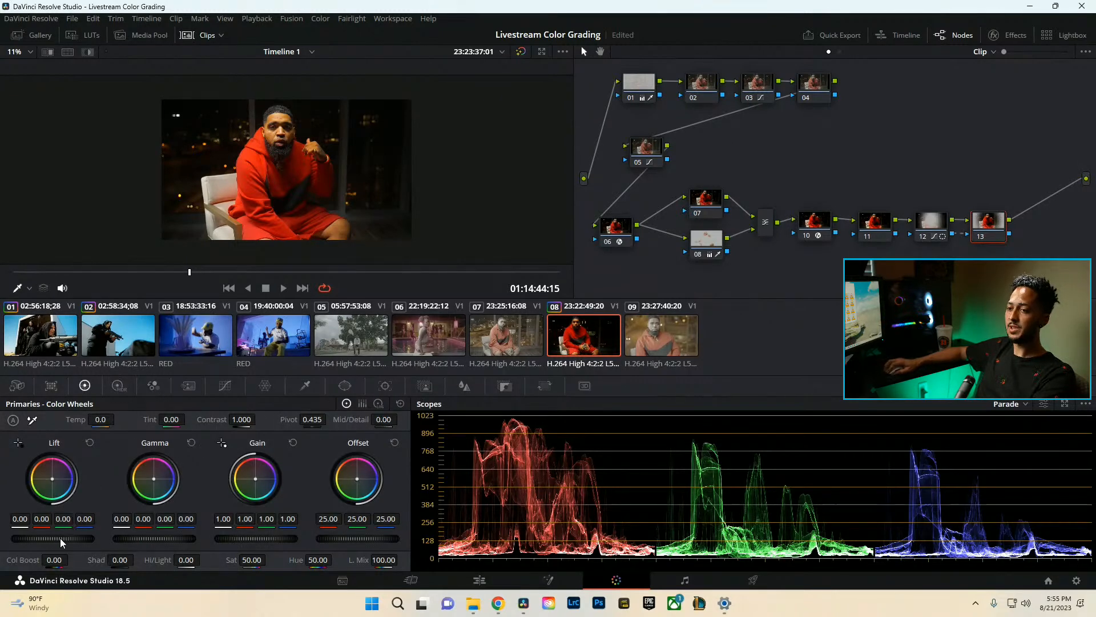
drag(62, 541, 67, 541)
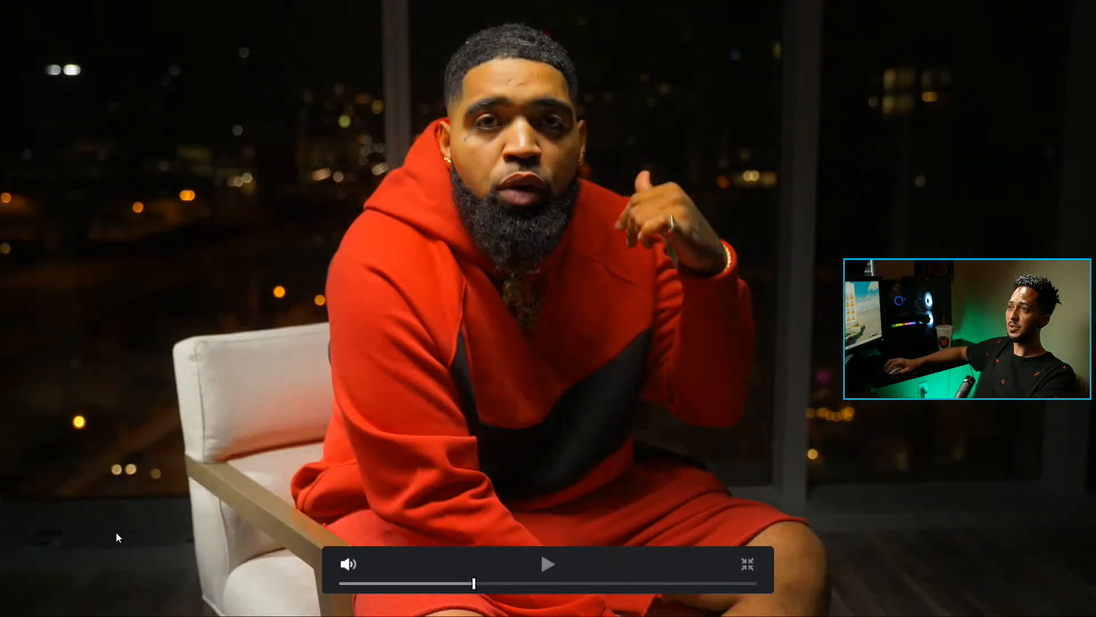
key(Escape)
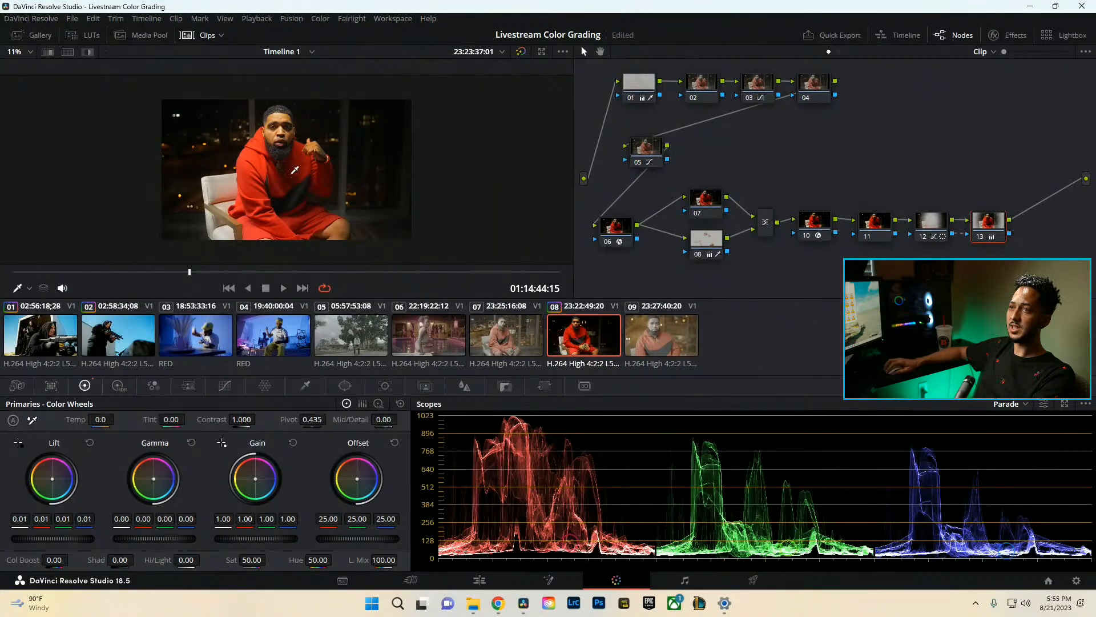
Check node 05's Hue Vs Lum curve and add a serial node directly after it.
click(643, 156)
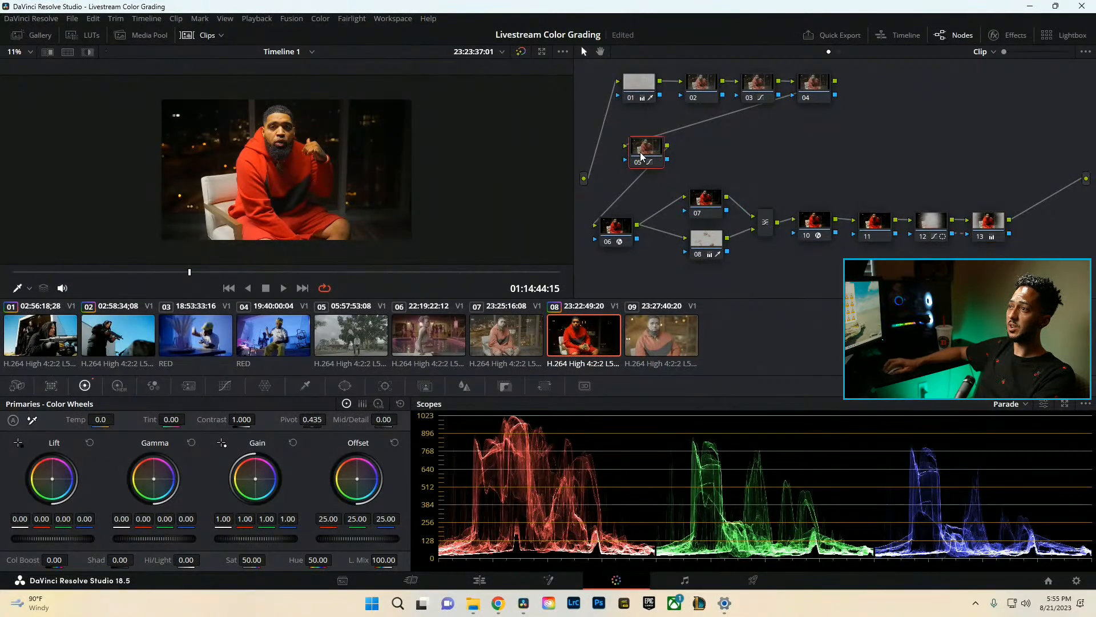
click(223, 386)
click(287, 404)
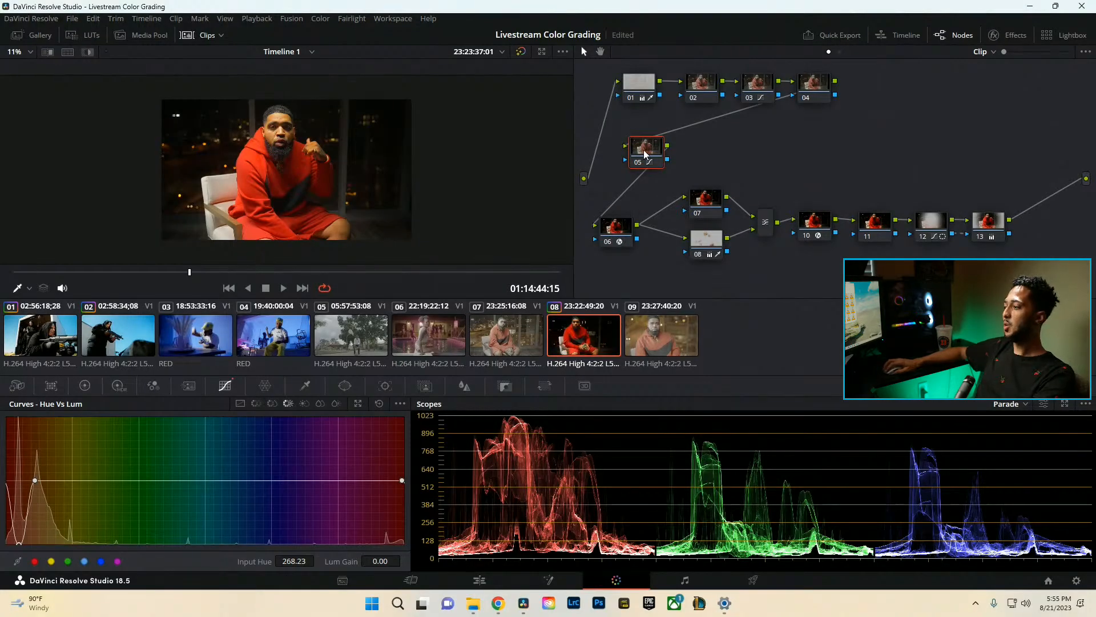
key(alt+s)
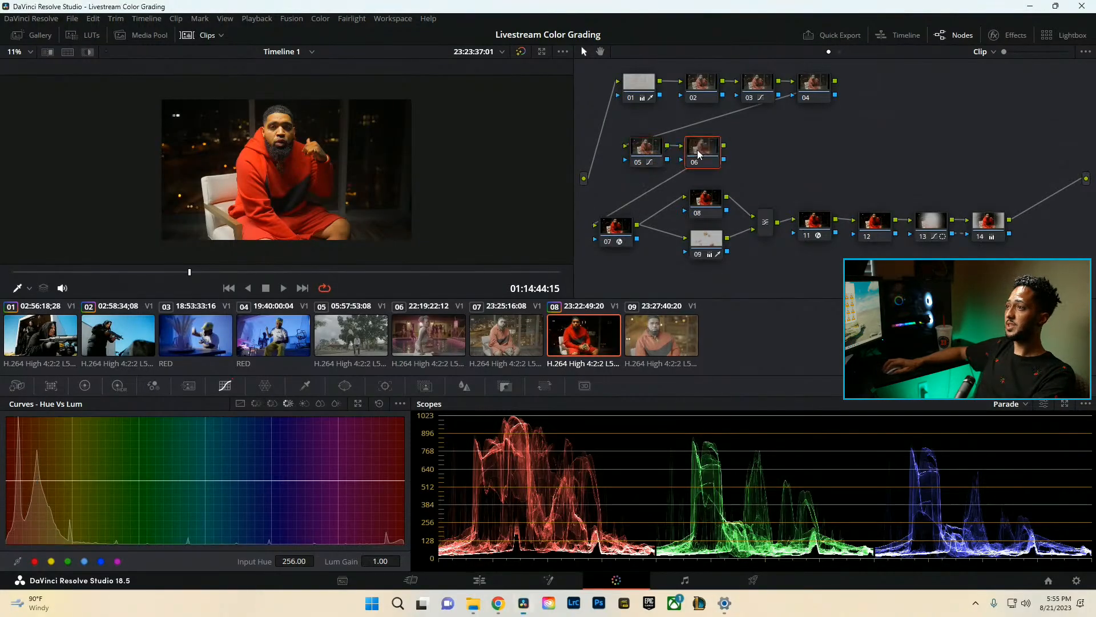
Delete the unused serial node that follows node 05.
click(305, 385)
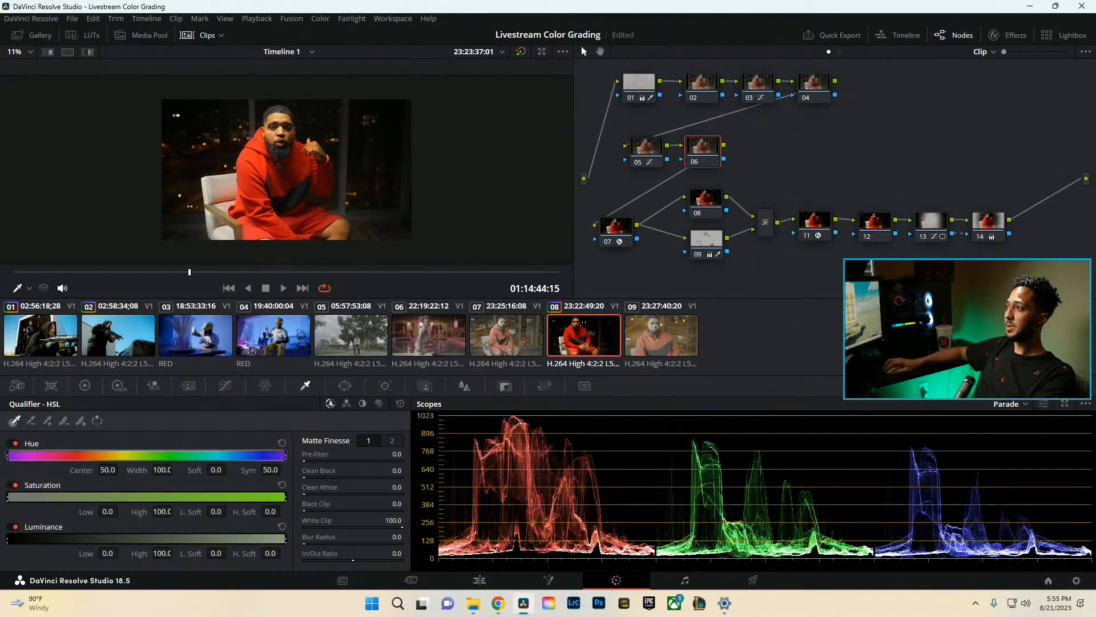
key(Delete)
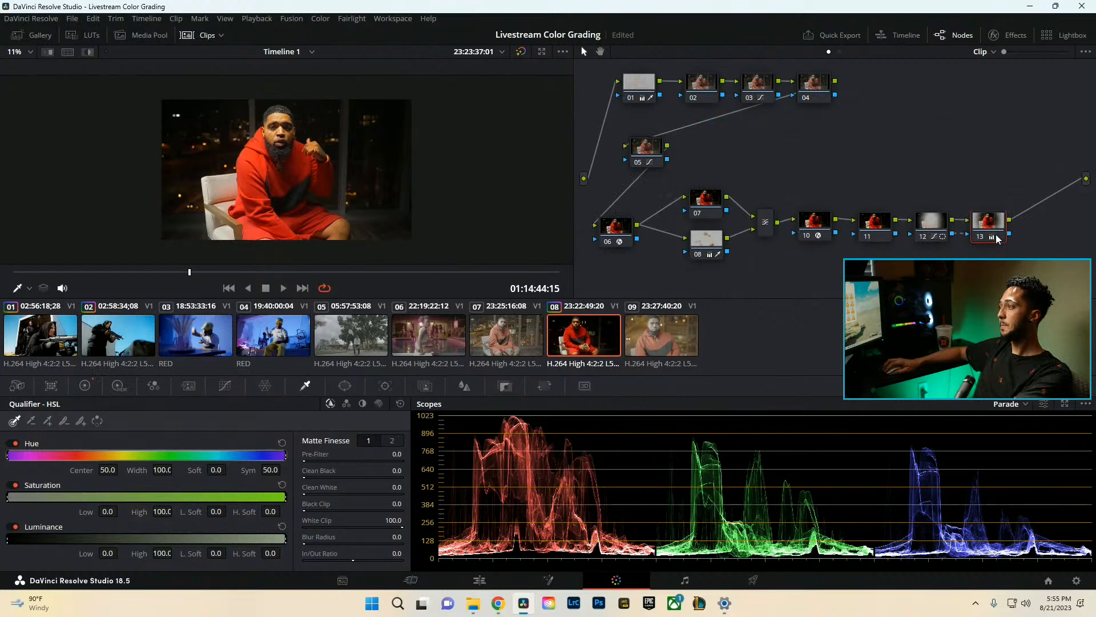
click(974, 224)
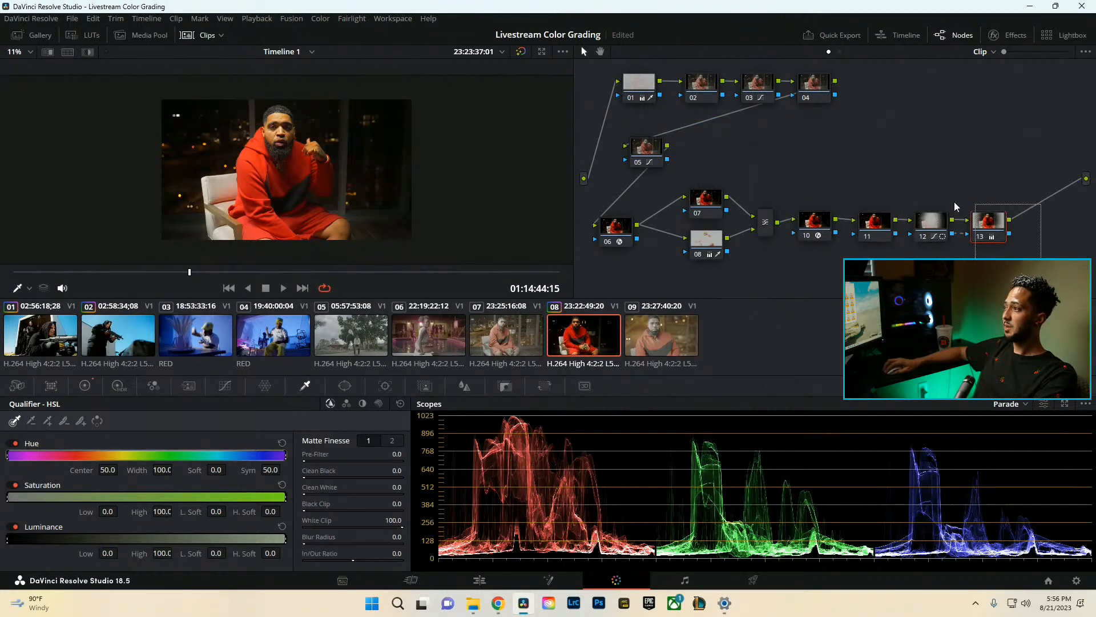
Review the graded image full screen at the current frame and at the earlier frame 23:23:20:03.
key(ctrl+f)
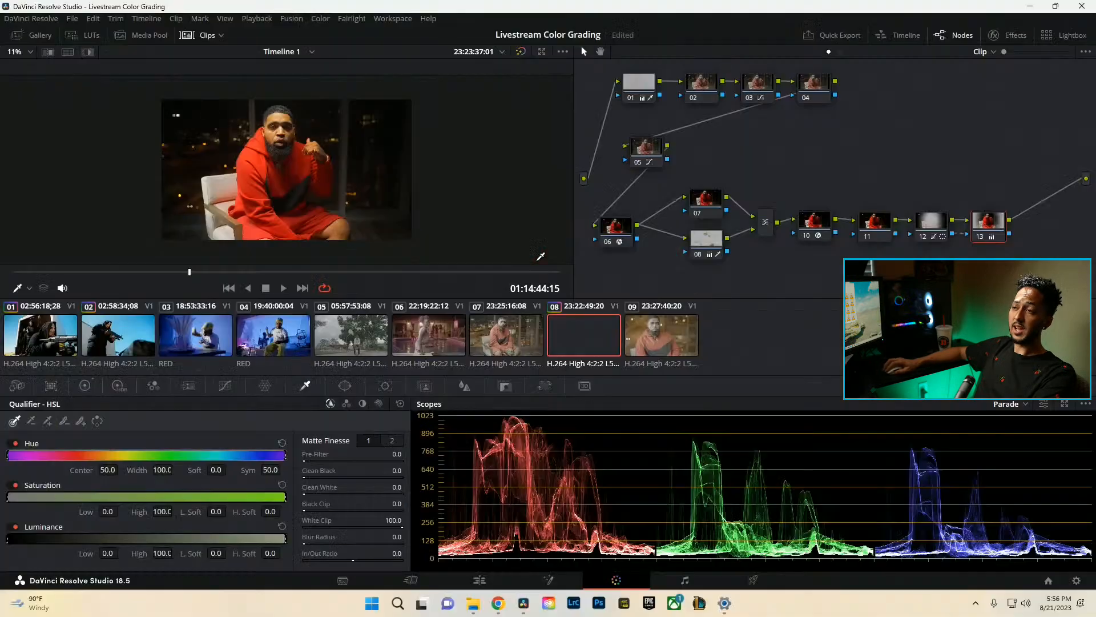
key(ctrl+f)
drag(249, 272, 127, 278)
key(ctrl+f)
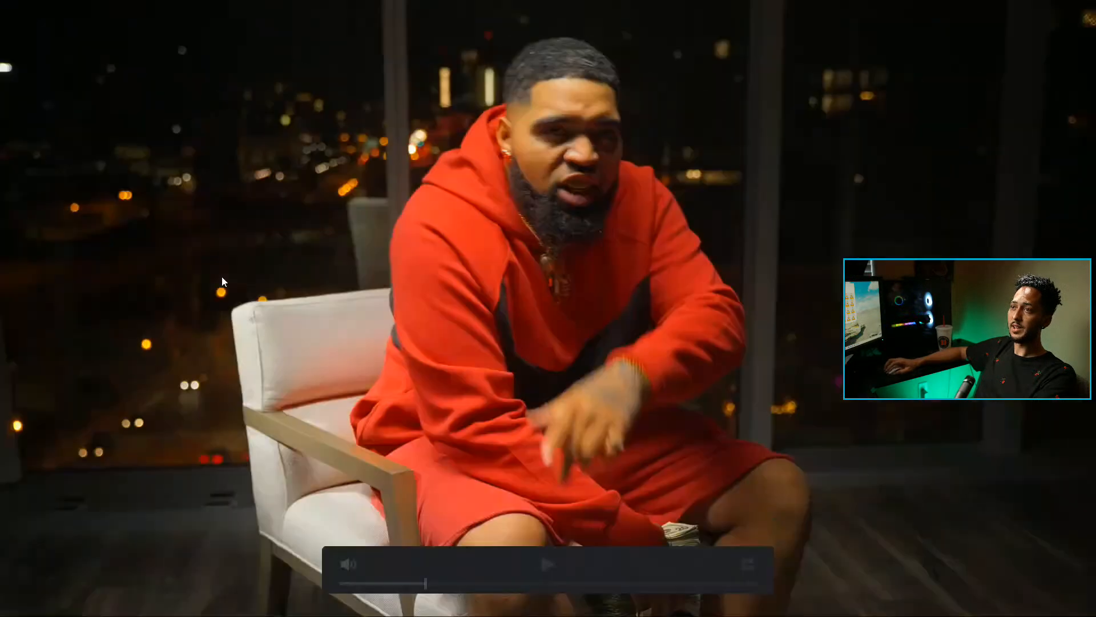
key(Escape)
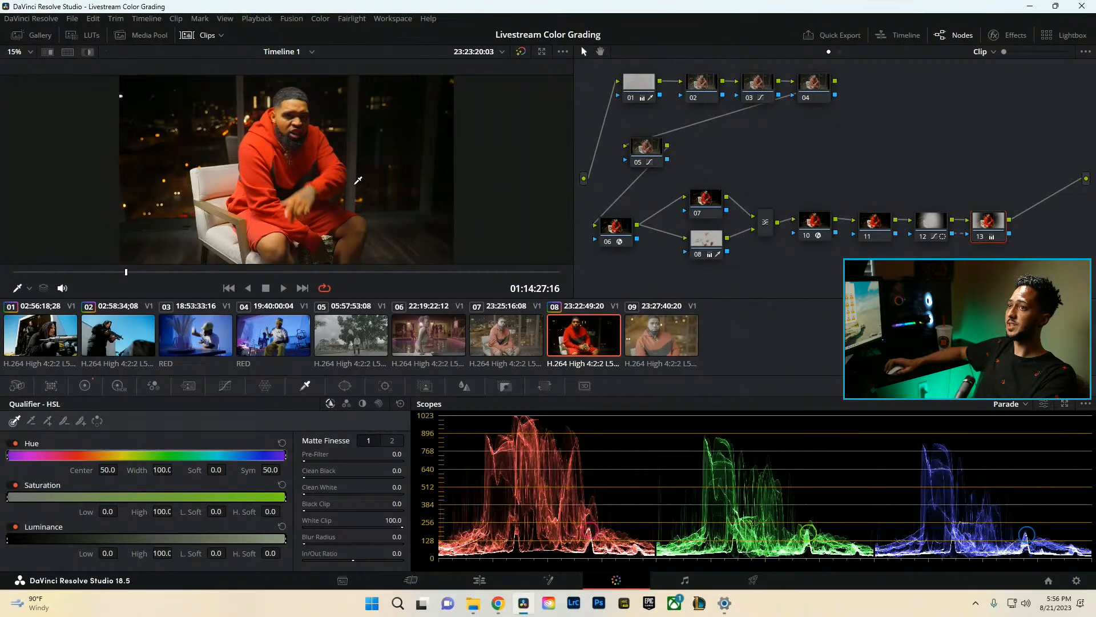
click(813, 230)
key(ctrl+f)
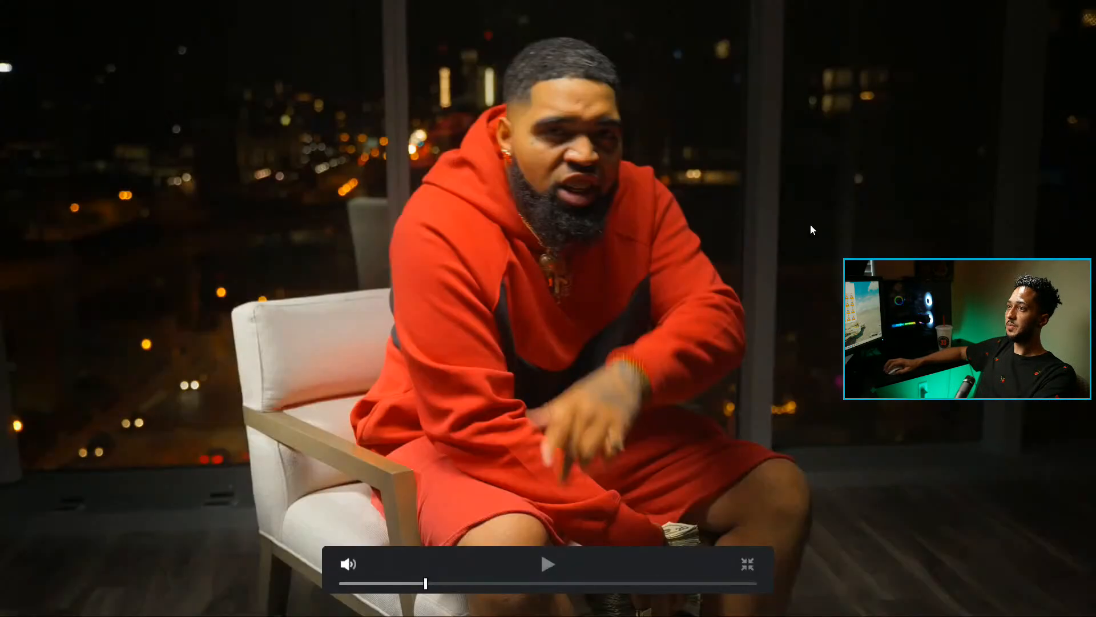
key(Escape)
Find the Halation effect in the effects library, apply it to node 11 and preview it full screen.
click(871, 228)
click(1006, 34)
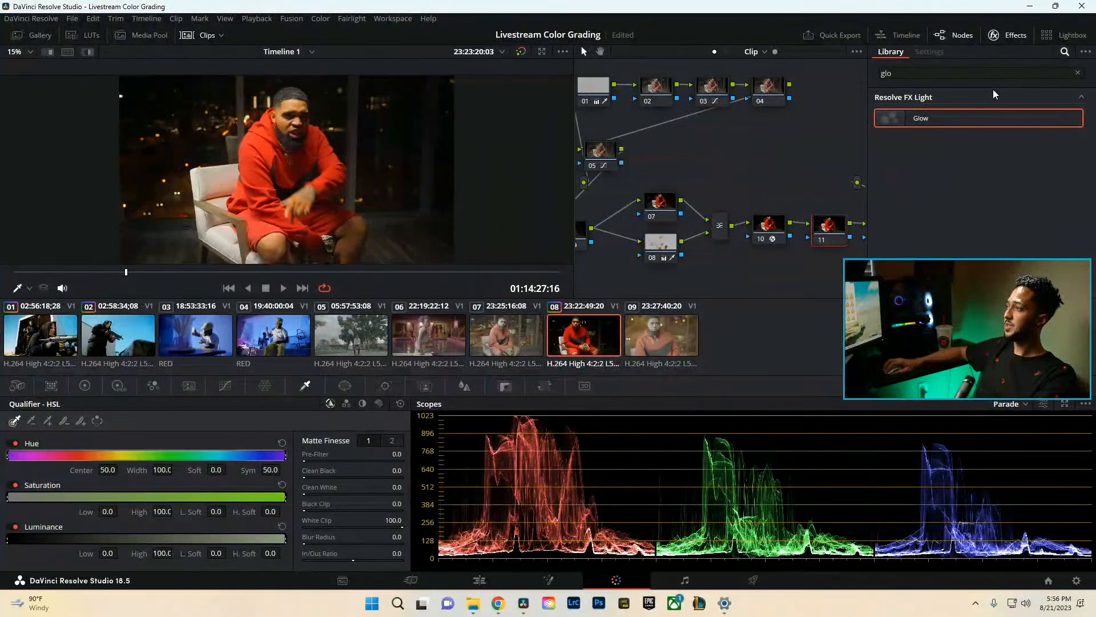
double_click(942, 74)
text(hal)
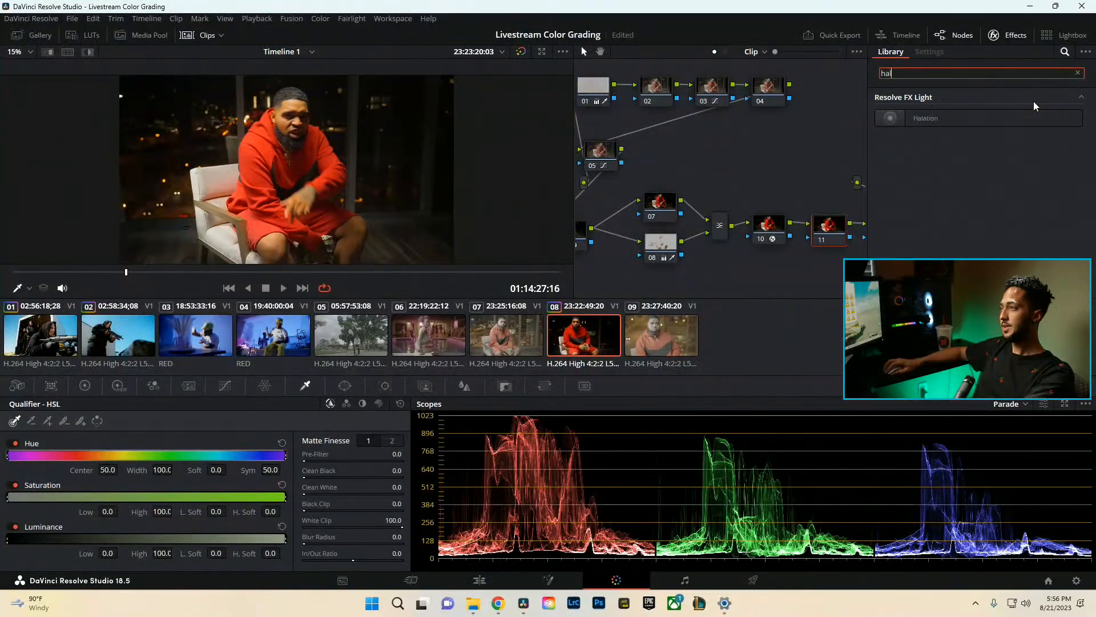
drag(935, 124, 827, 227)
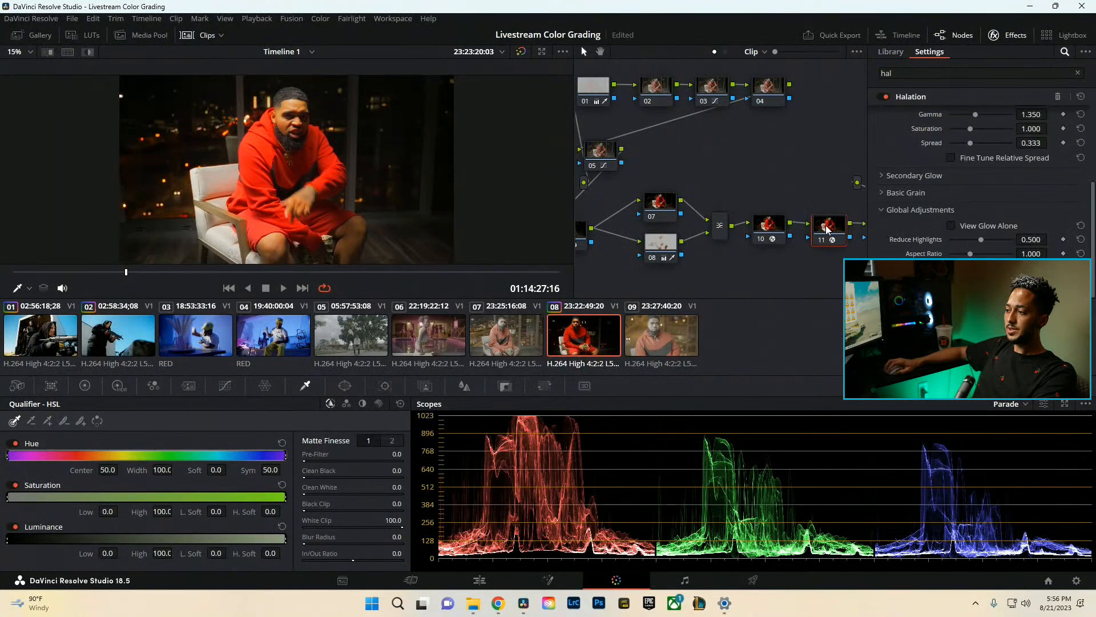
scroll(989, 199, up, 4)
key(ctrl+f)
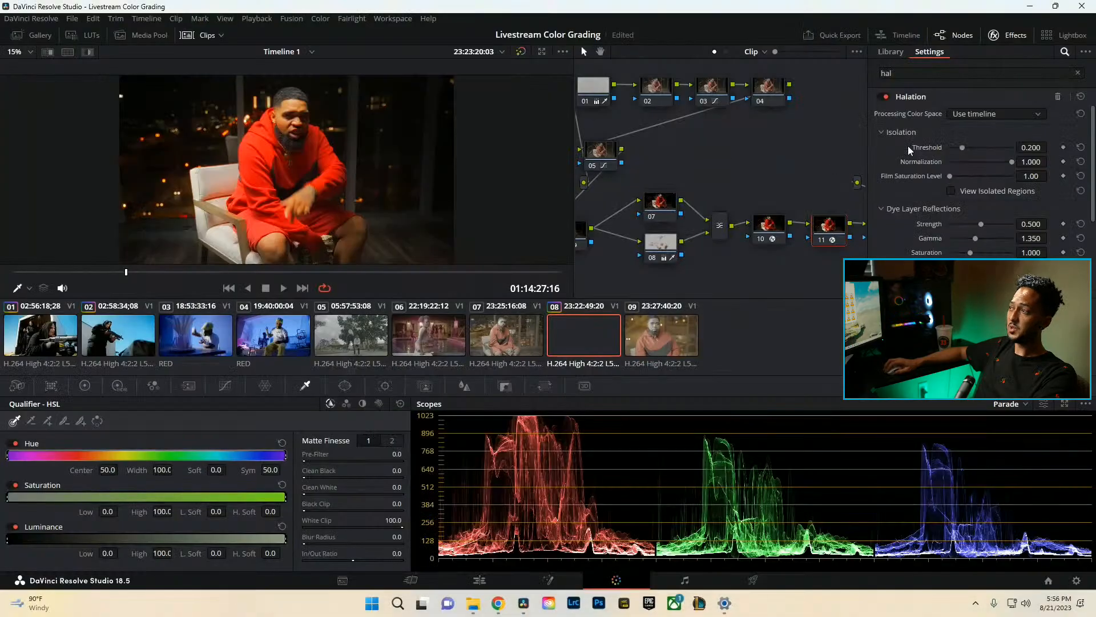
Set the Halation effect's Dye Layer Reflections Strength to 0.110 and check the image full screen.
scroll(907, 171, down, 3)
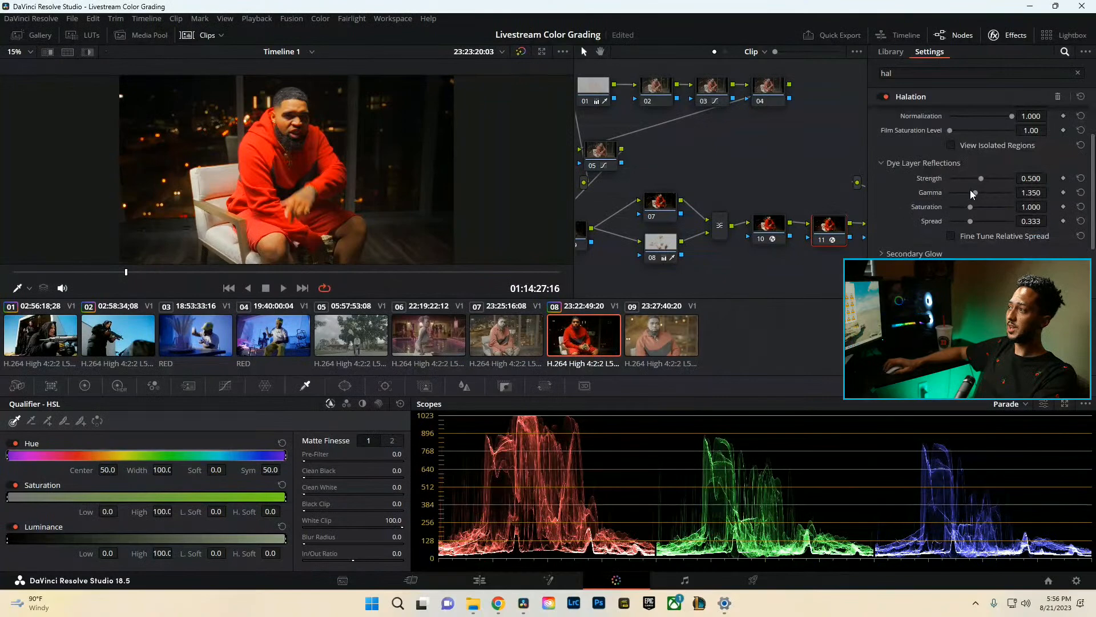
drag(979, 179, 960, 179)
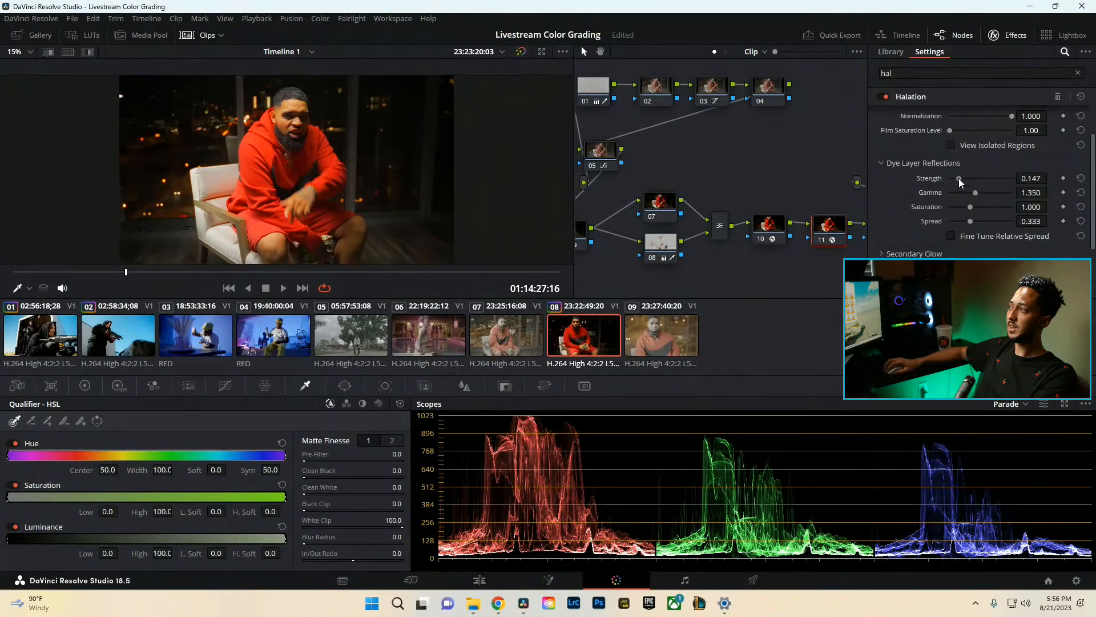
key(ctrl+f)
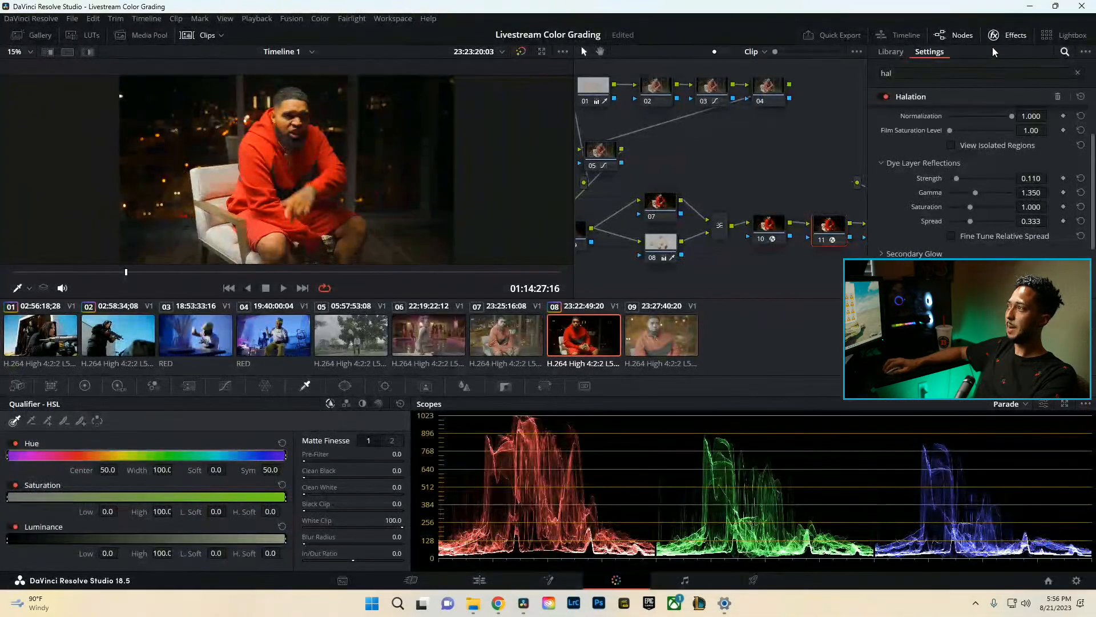
key(ctrl+f)
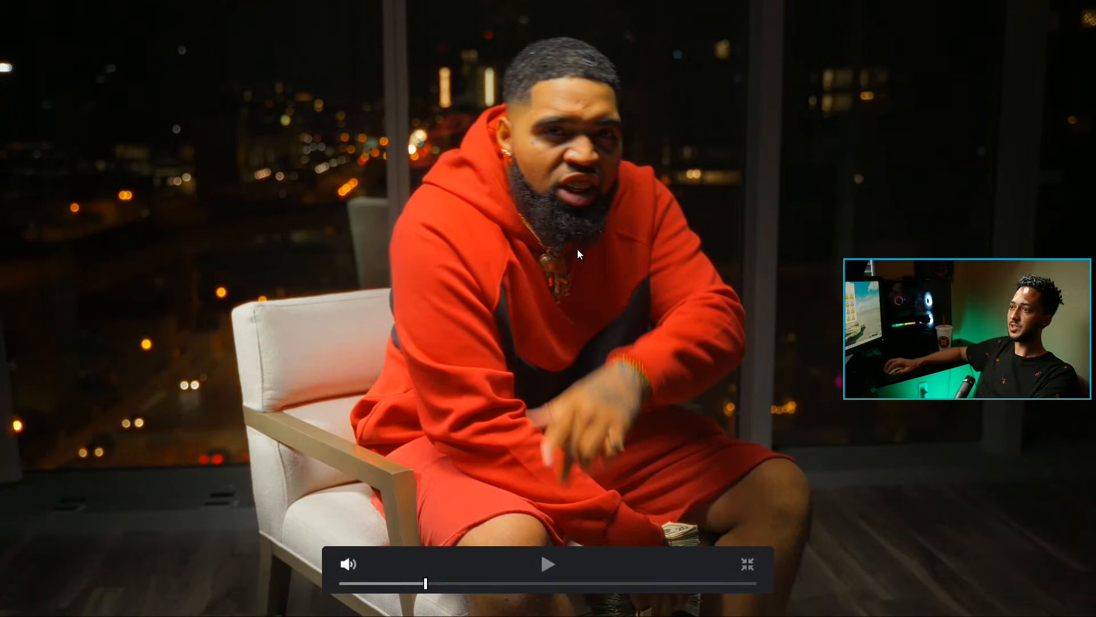
key(Escape)
Inspect the beard up close and add a serial node directly after node 05.
scroll(321, 139, up, 5)
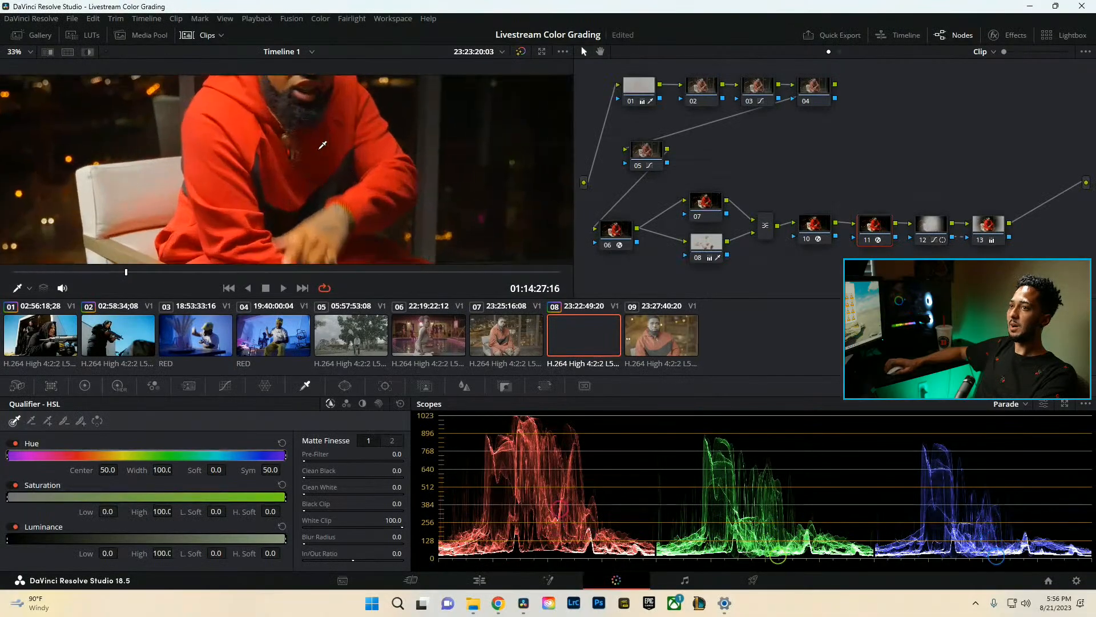
scroll(328, 123, up, 8)
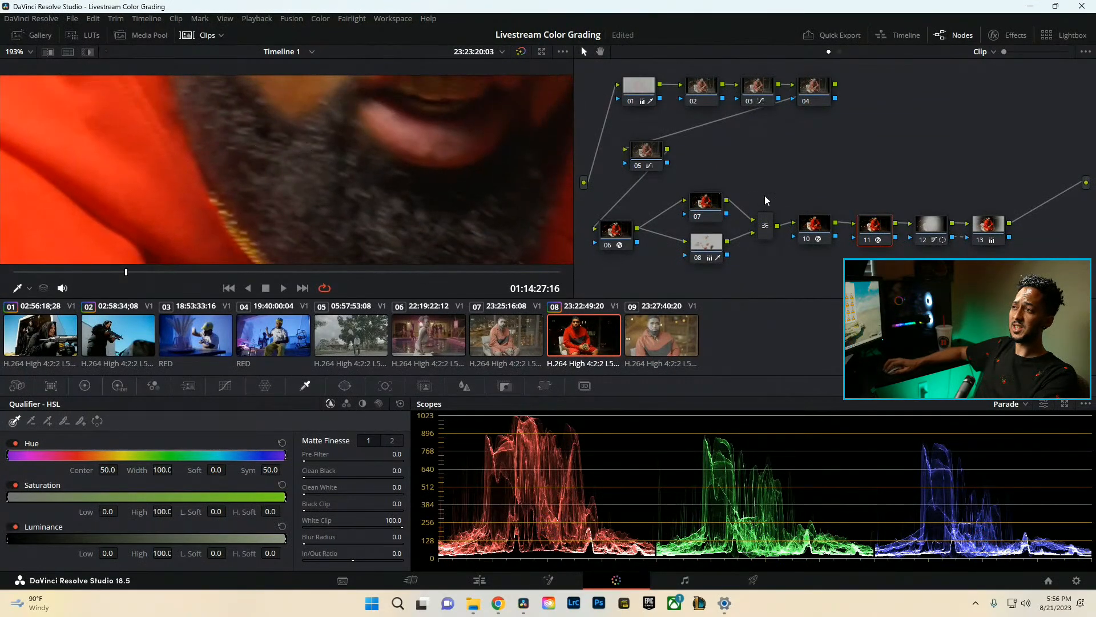
click(651, 156)
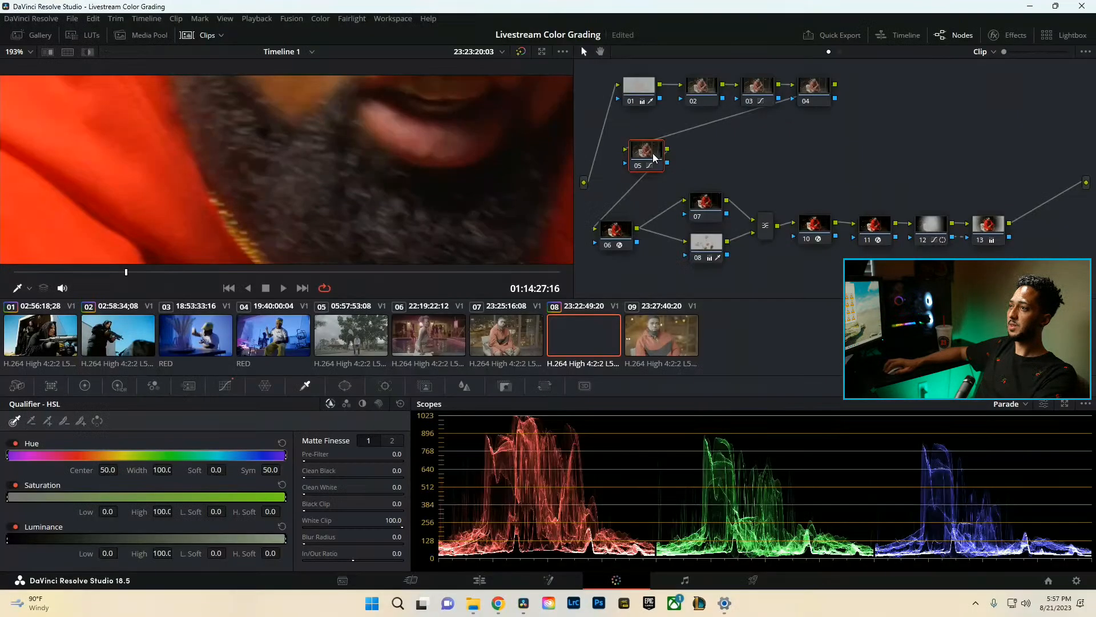
key(alt+s)
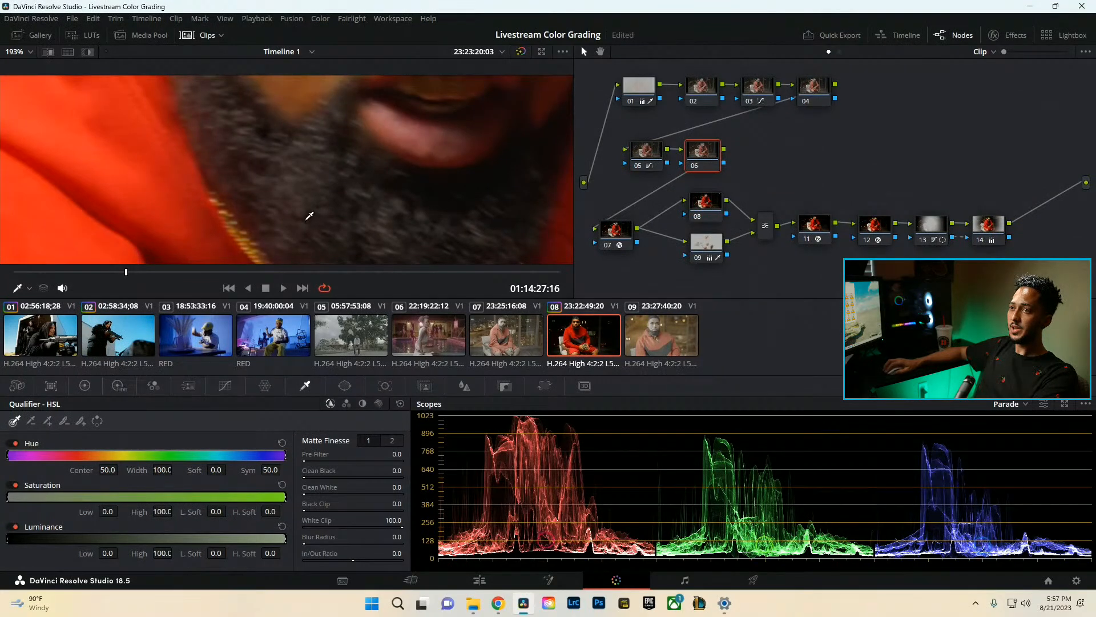
Draw a closed curve window around a patch of the man's beard on node 06.
click(346, 385)
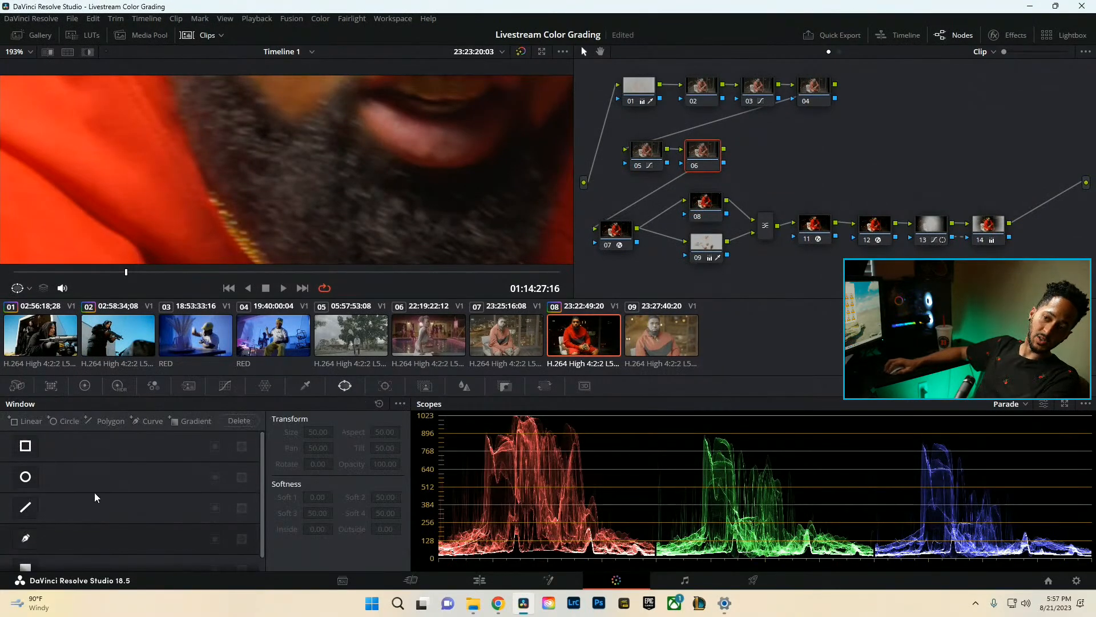
click(25, 538)
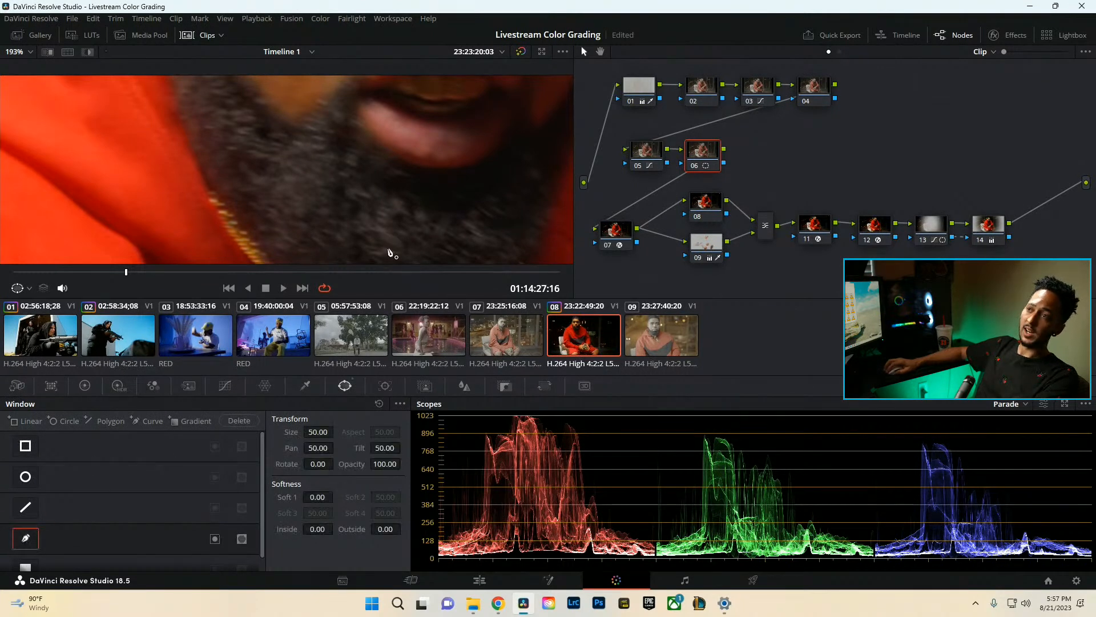
click(243, 187)
click(238, 116)
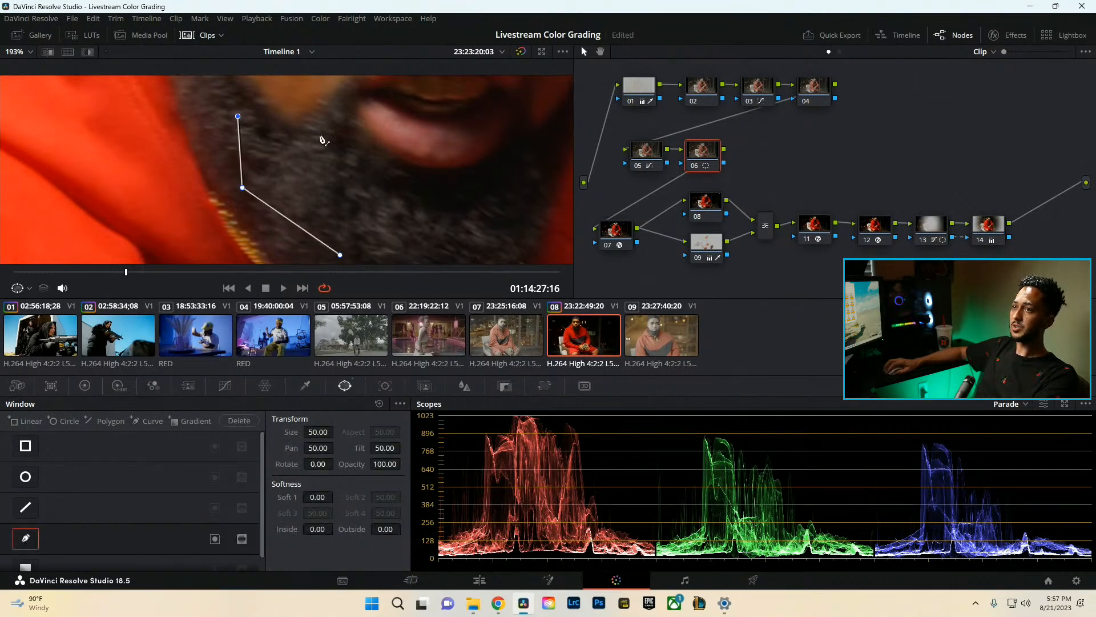
click(324, 138)
click(433, 210)
click(446, 248)
click(340, 255)
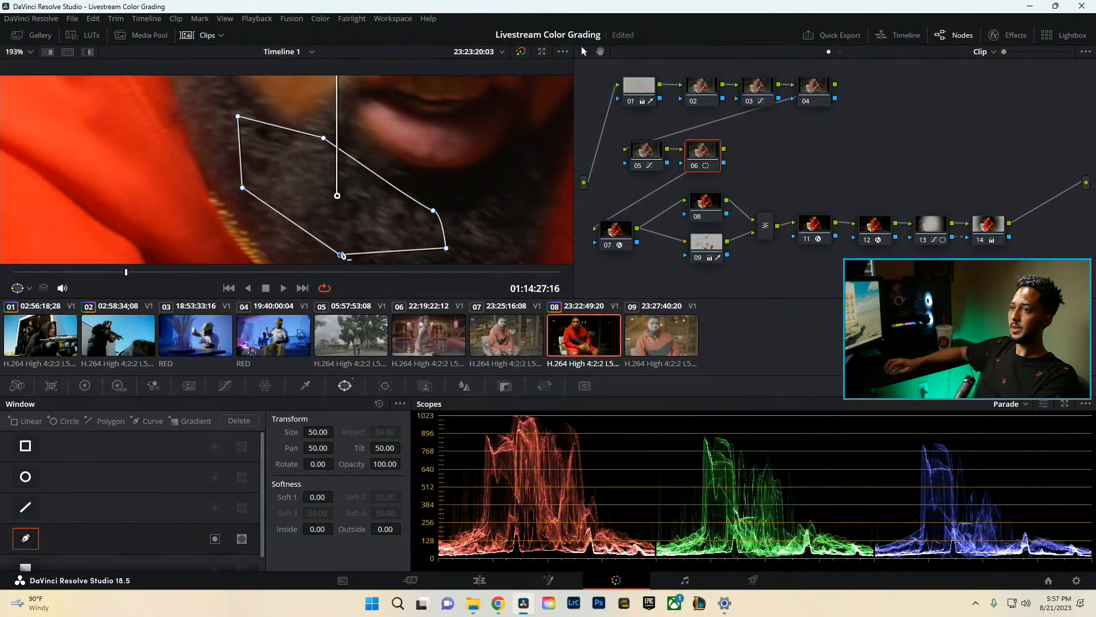
Isolate the beard window with the highlight view, compare waveform and parade scopes, and set the red Offset to 25.16.
click(91, 52)
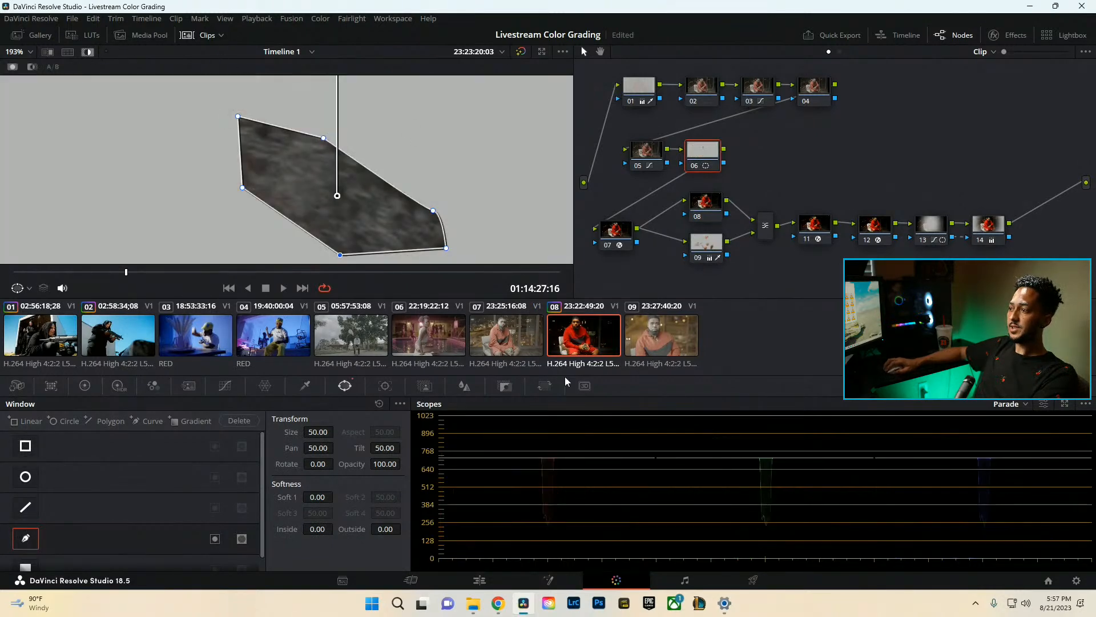
click(1025, 405)
click(1018, 430)
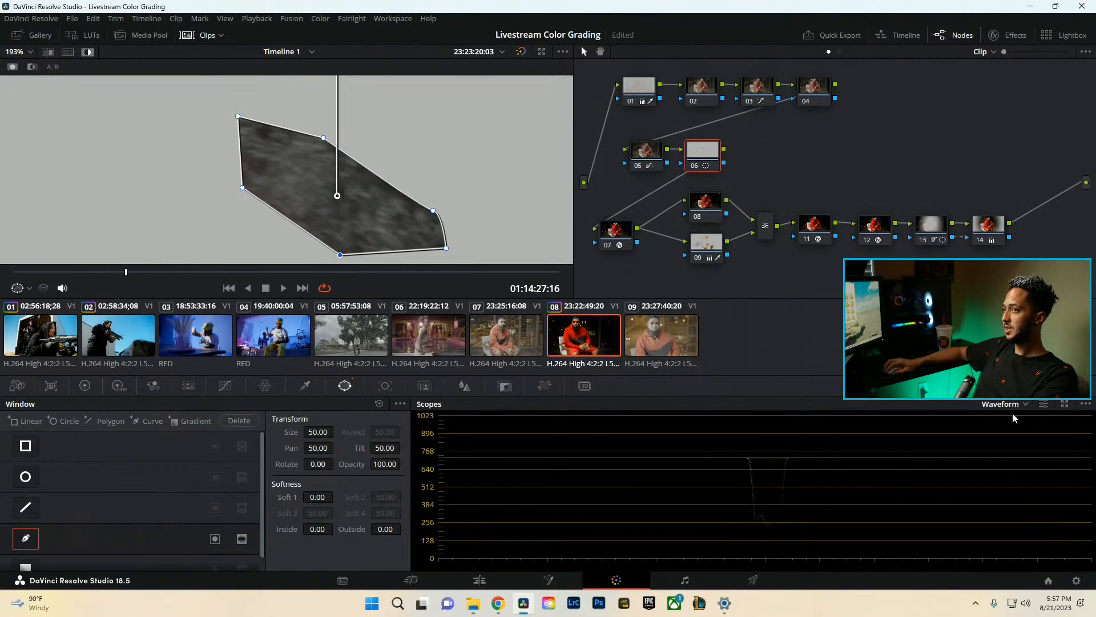
click(84, 385)
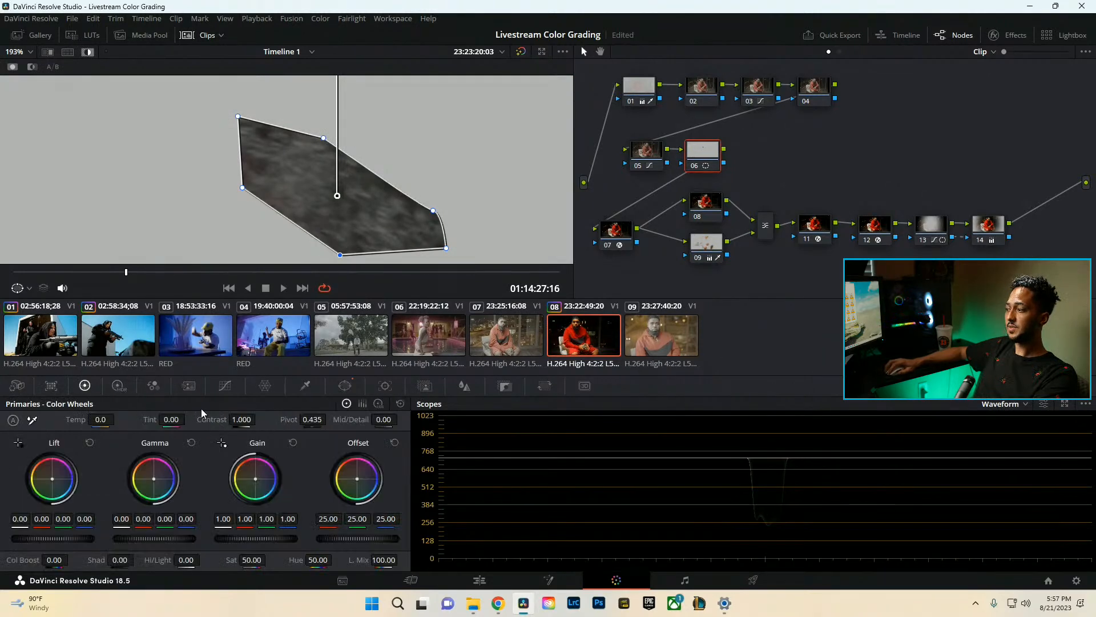
drag(341, 519, 347, 519)
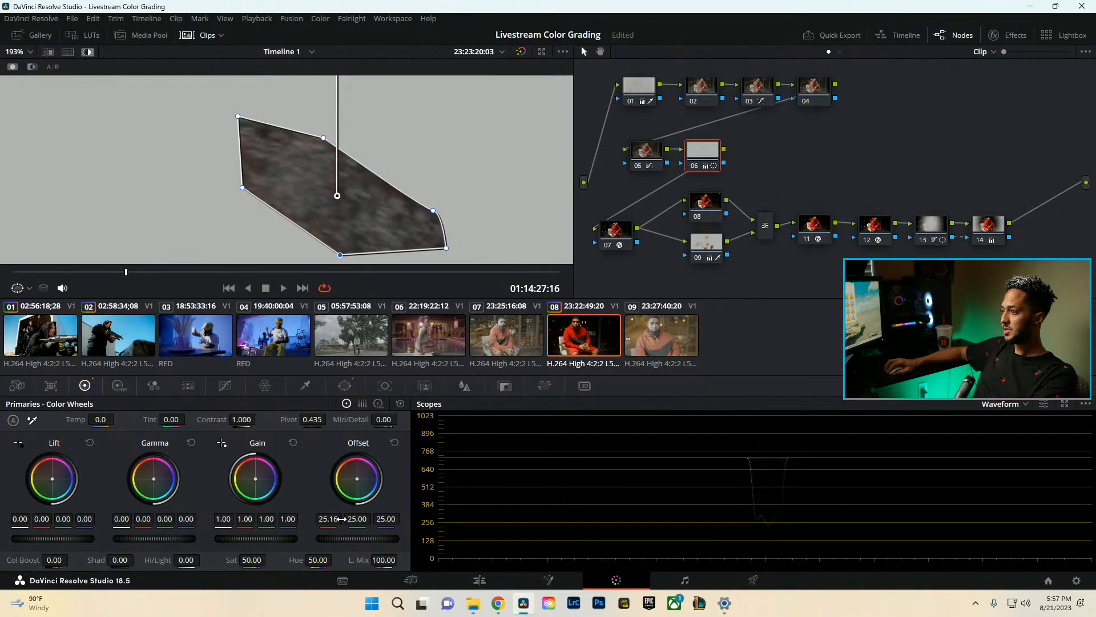
click(1006, 403)
click(1006, 429)
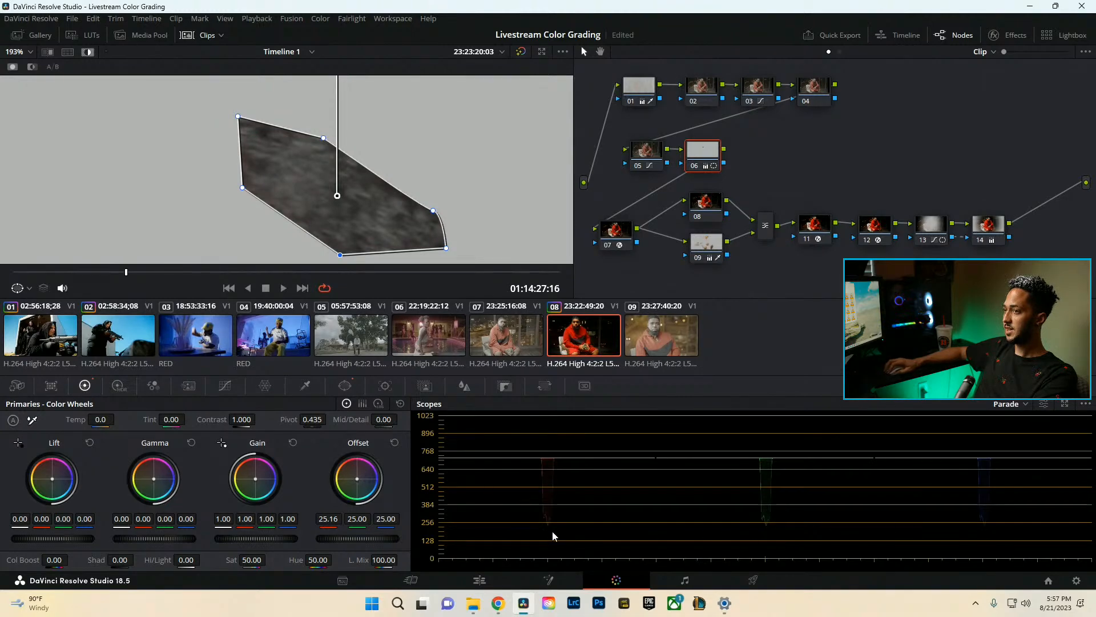
Reset node 06's grade, check the image full screen and turn off the highlight view.
right_click(708, 157)
click(725, 166)
key(ctrl+f)
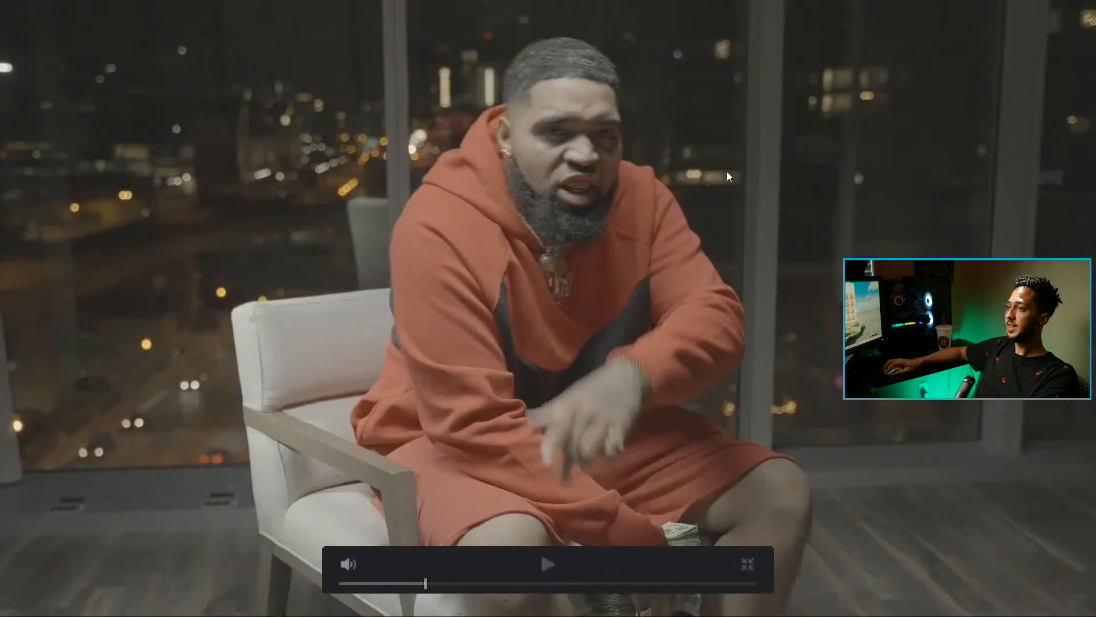
key(ctrl+f)
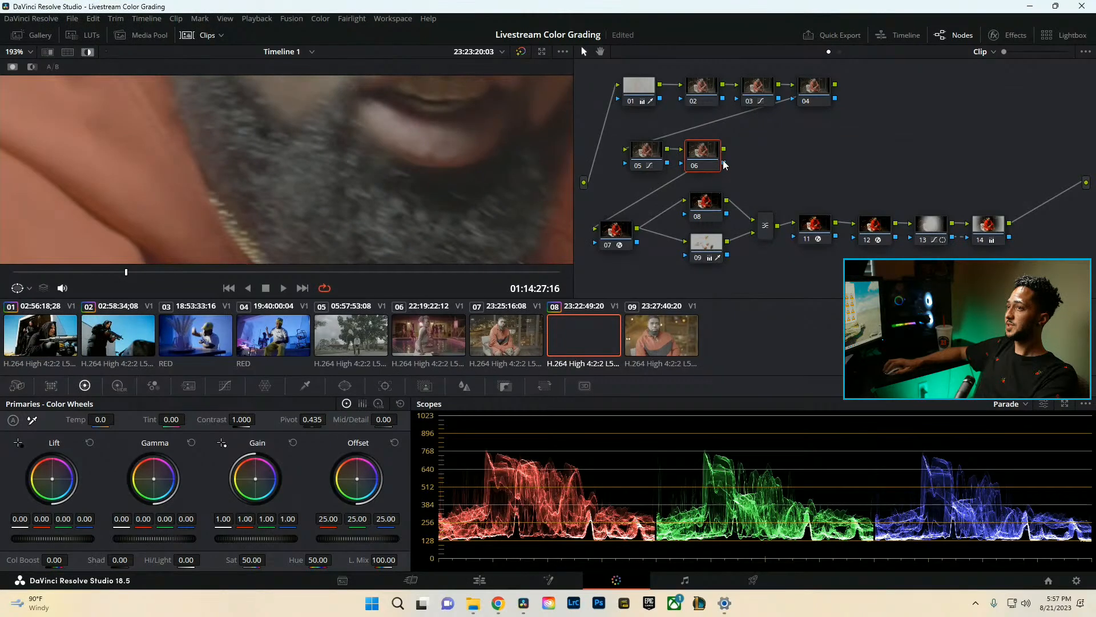
click(87, 53)
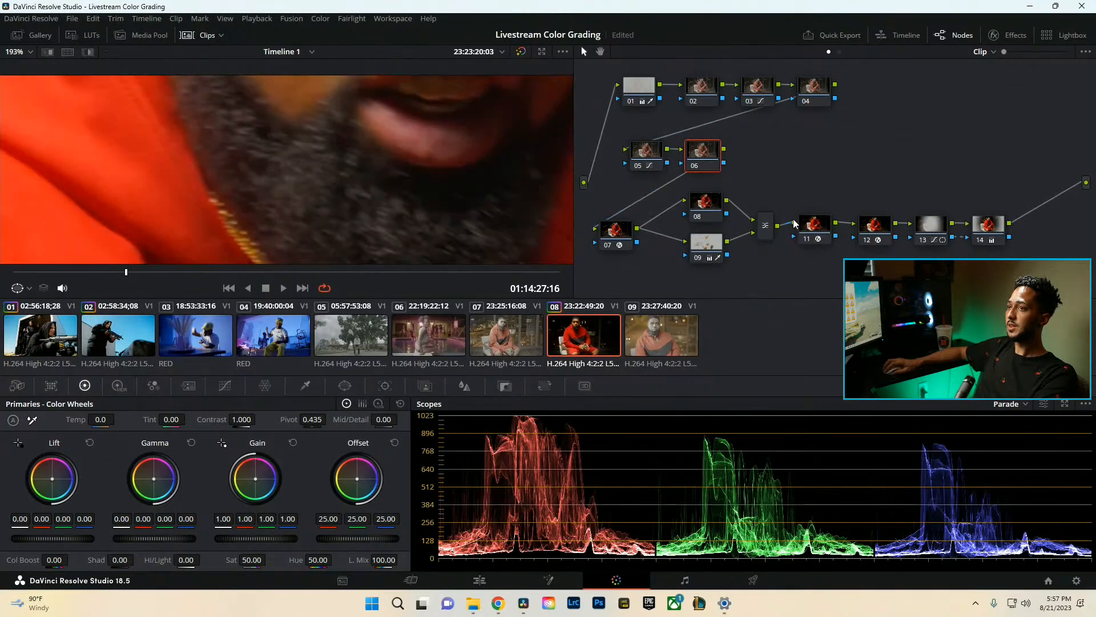
Set node 06's red Shadow value to -0.01 with the log wheels and review the image full screen.
click(379, 403)
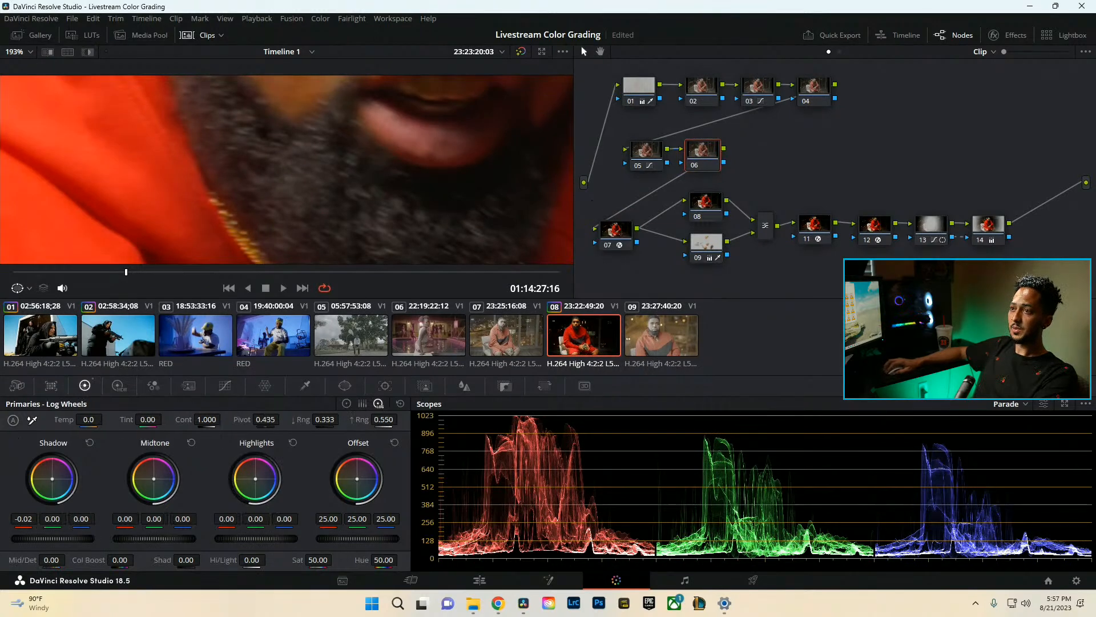
drag(23, 518, 17, 519)
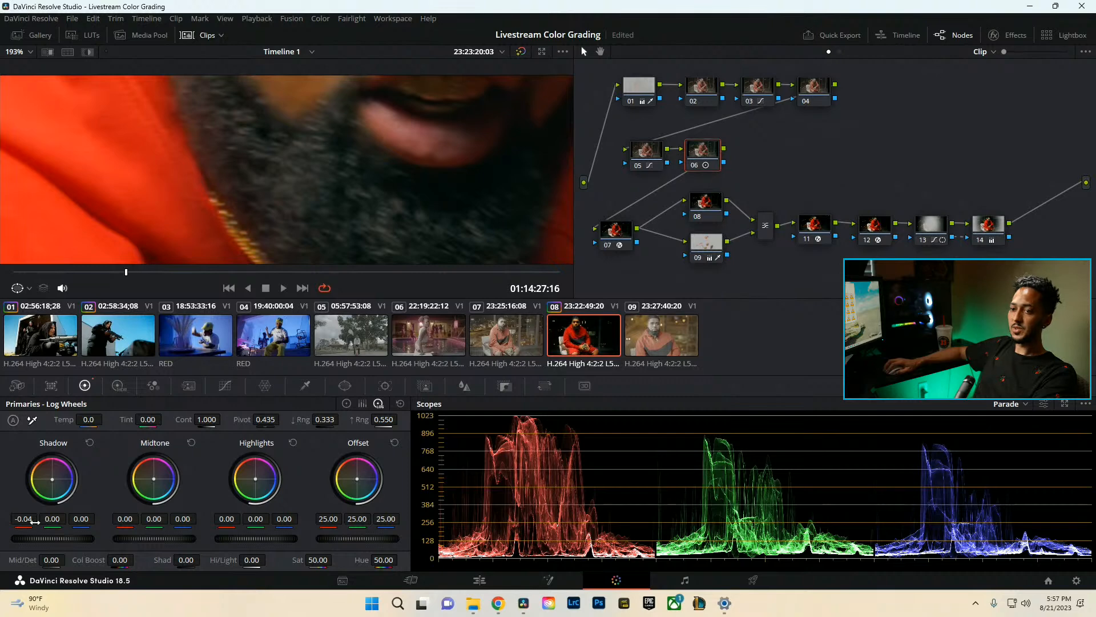
drag(34, 521, 41, 523)
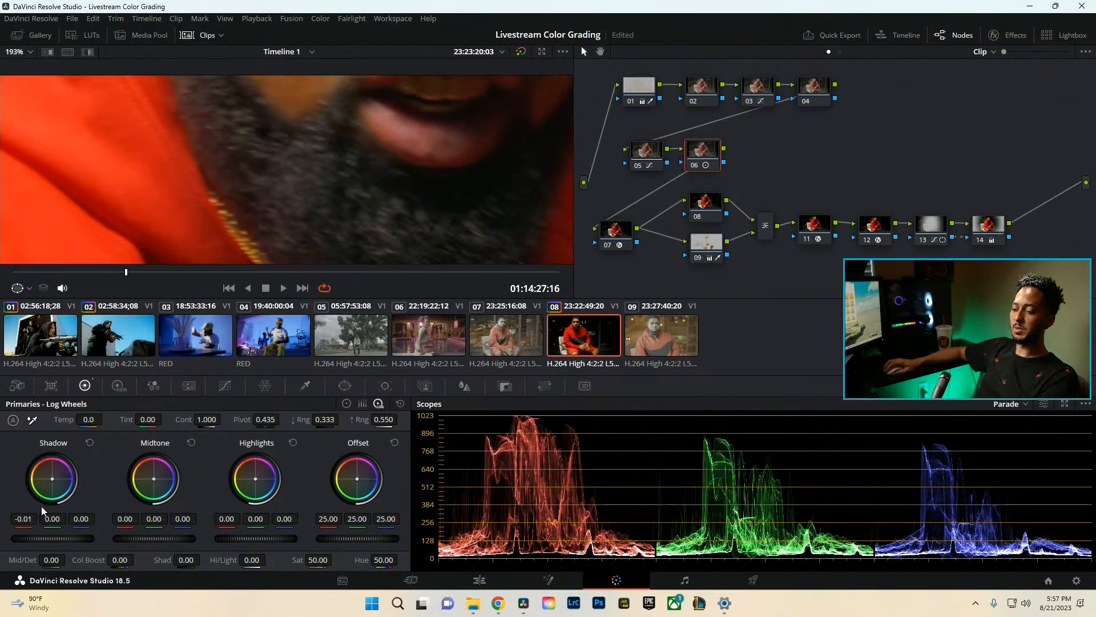
key(ctrl+f)
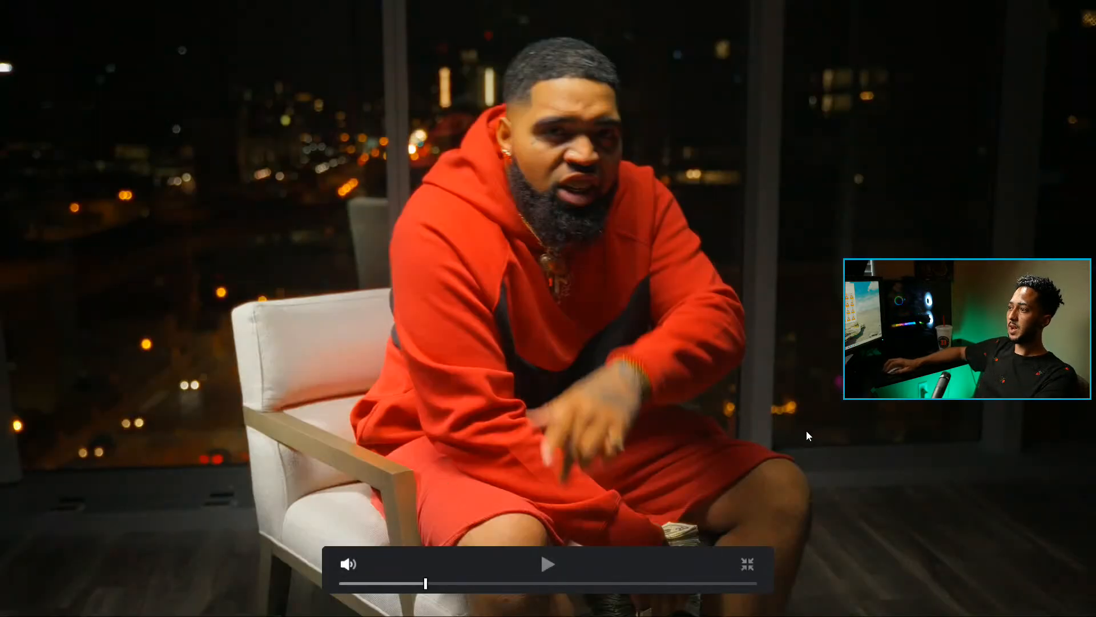
Check the graded red-hoodie image full screen again and select the downstream group of nodes in the graph.
key(ctrl+f)
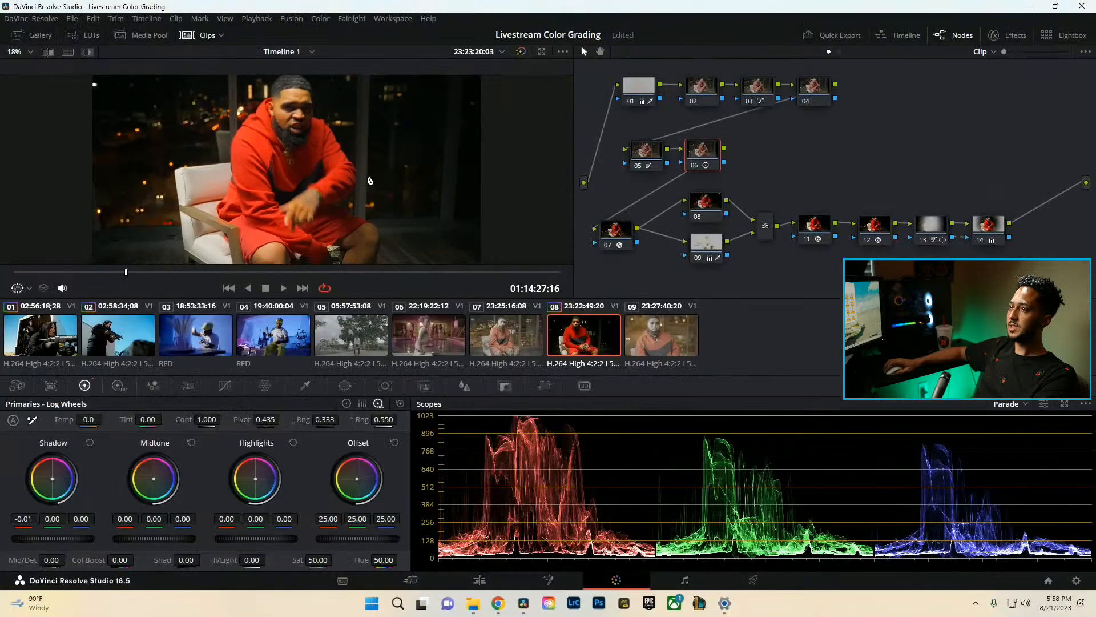
key(ctrl+f)
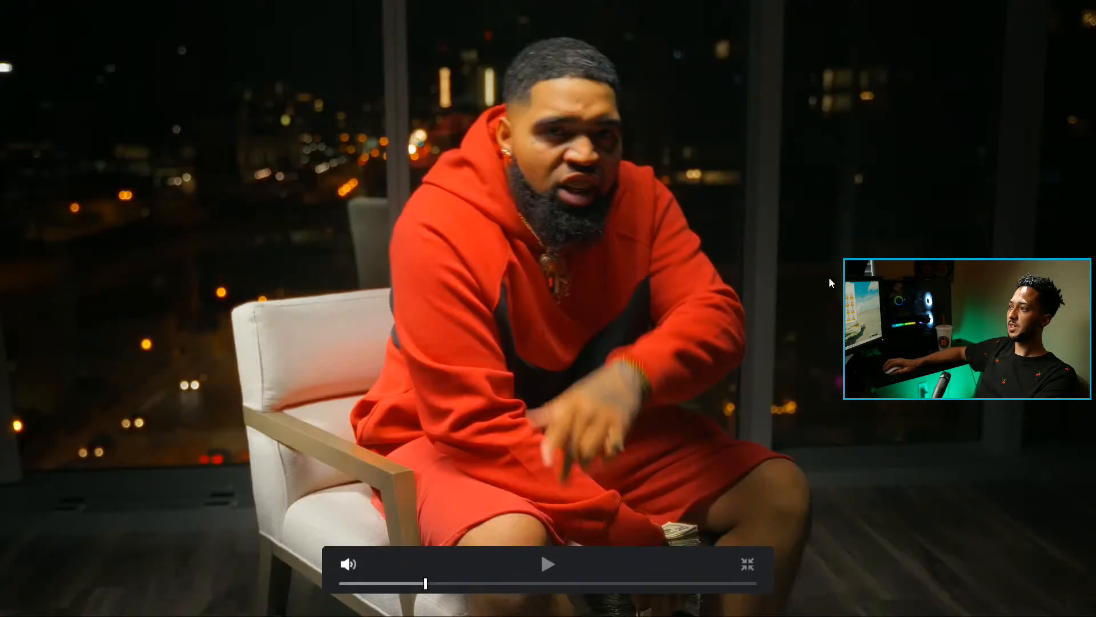
key(ctrl+f)
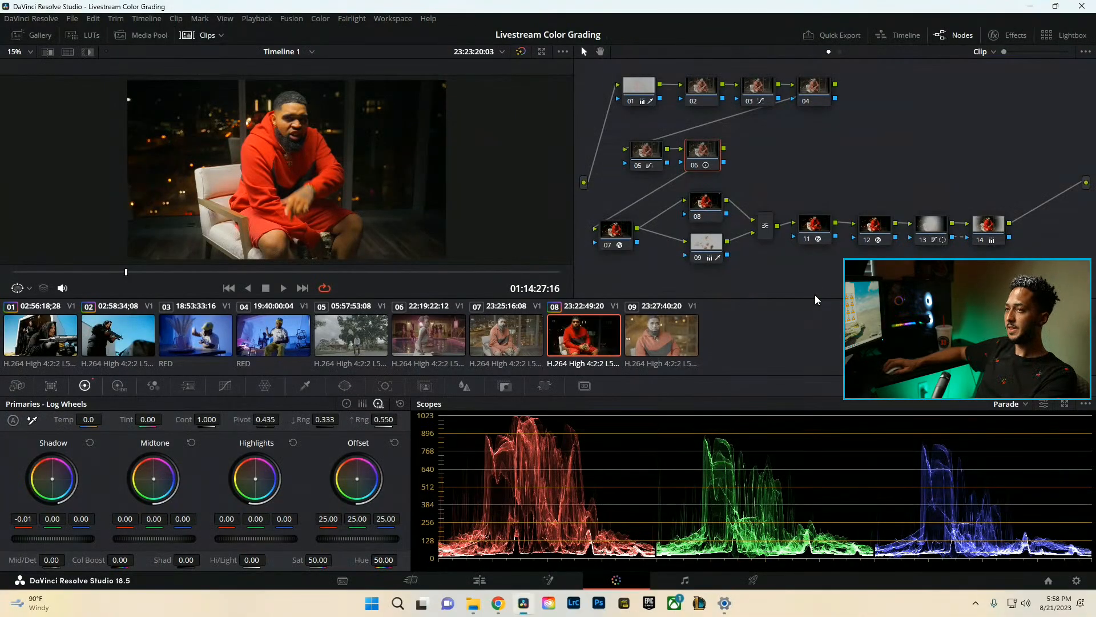
key(ctrl+a)
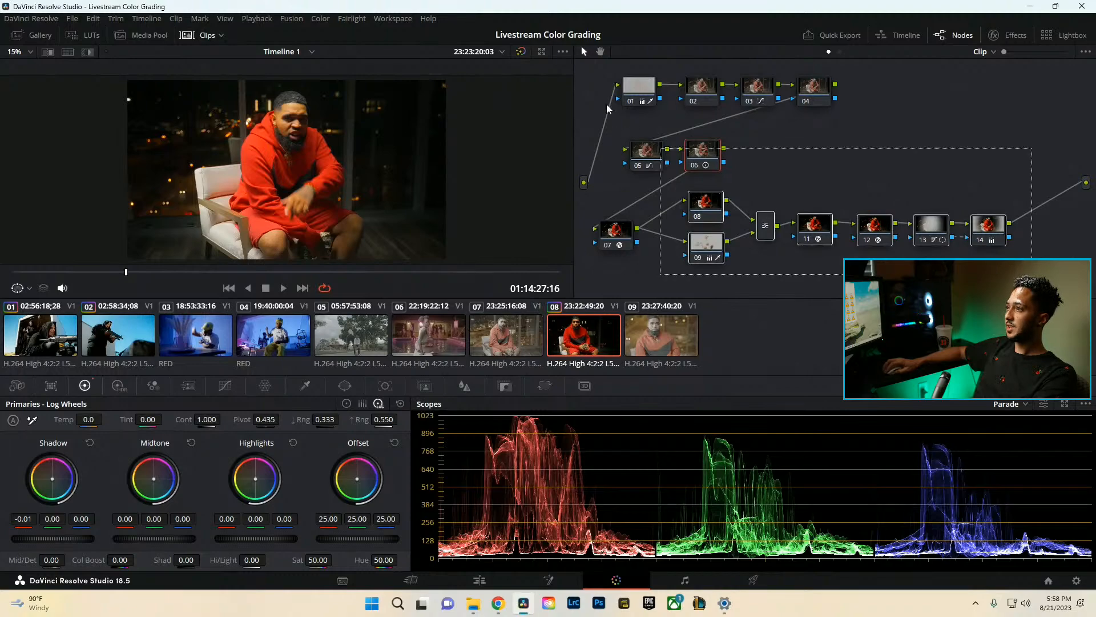
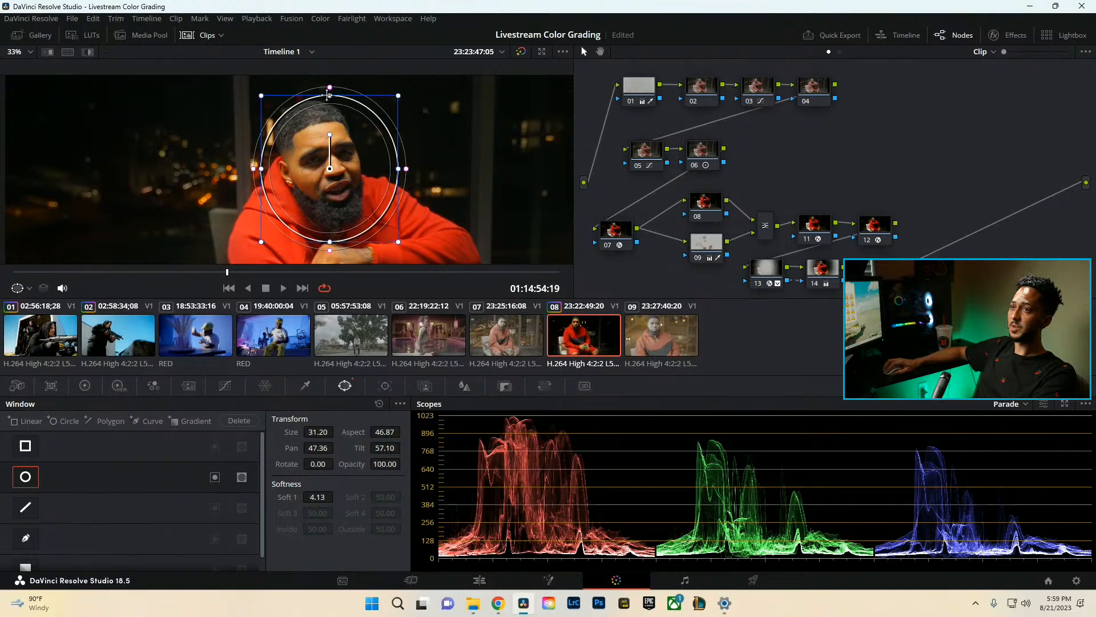
Centre the circle window on the man's head at Pan 47.11 and Tilt 57.03 and open the window tracker.
drag(325, 172, 326, 166)
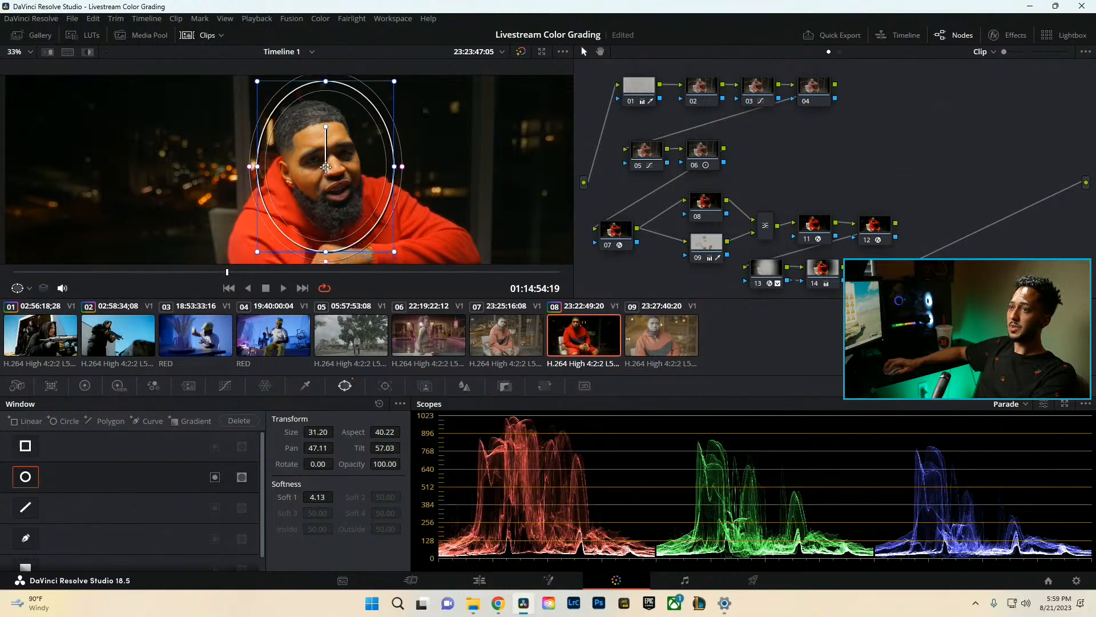
click(384, 385)
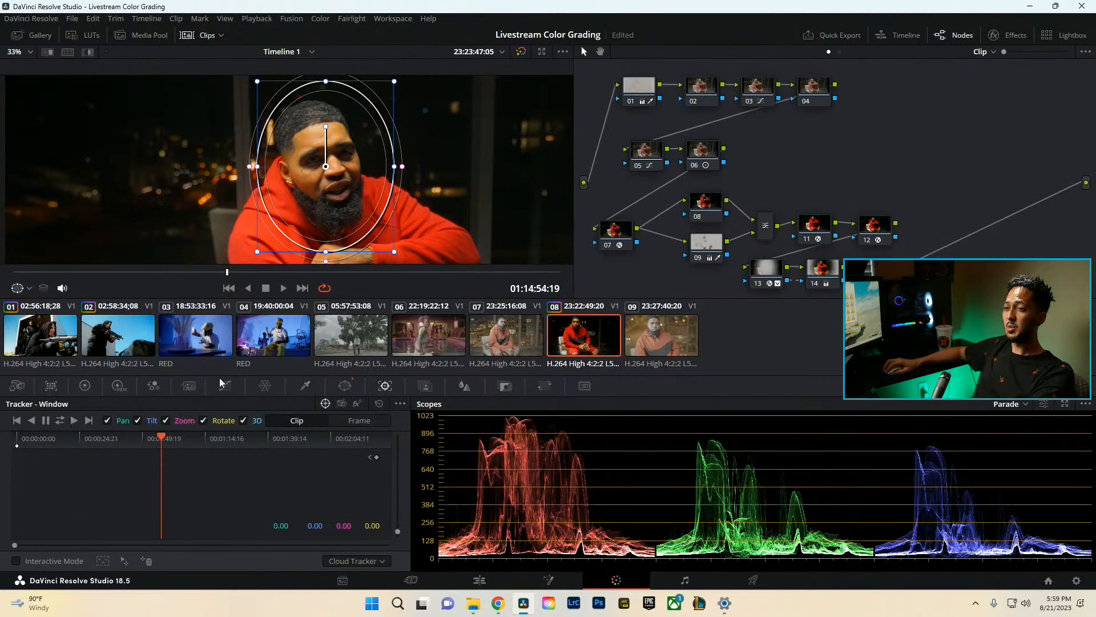
On the Edit page, cut clip C6122.MP4 at the playhead and again shortly after it, and select the short middle piece.
click(505, 583)
scroll(701, 466, down, 5)
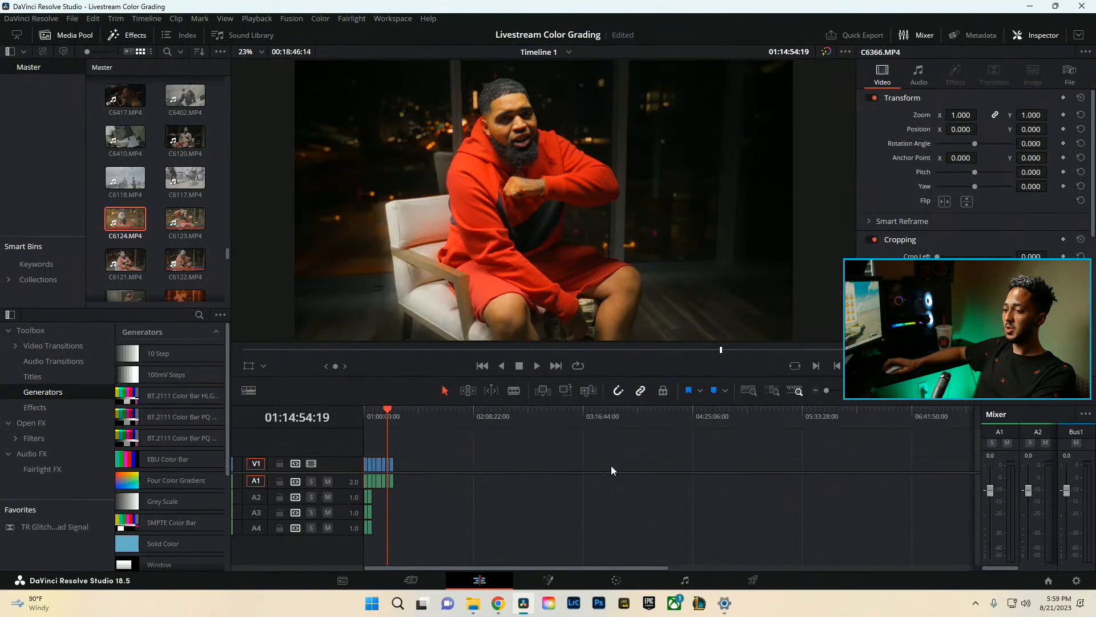
scroll(611, 465, up, 4)
scroll(711, 463, up, 3)
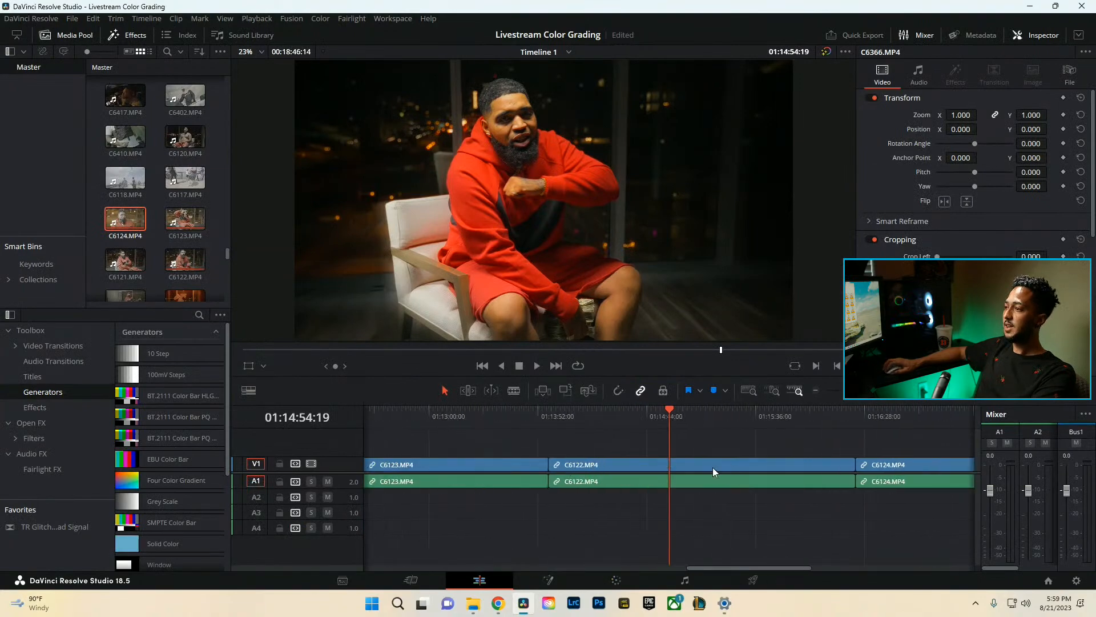
key(b)
click(670, 465)
click(690, 465)
key(a)
click(680, 467)
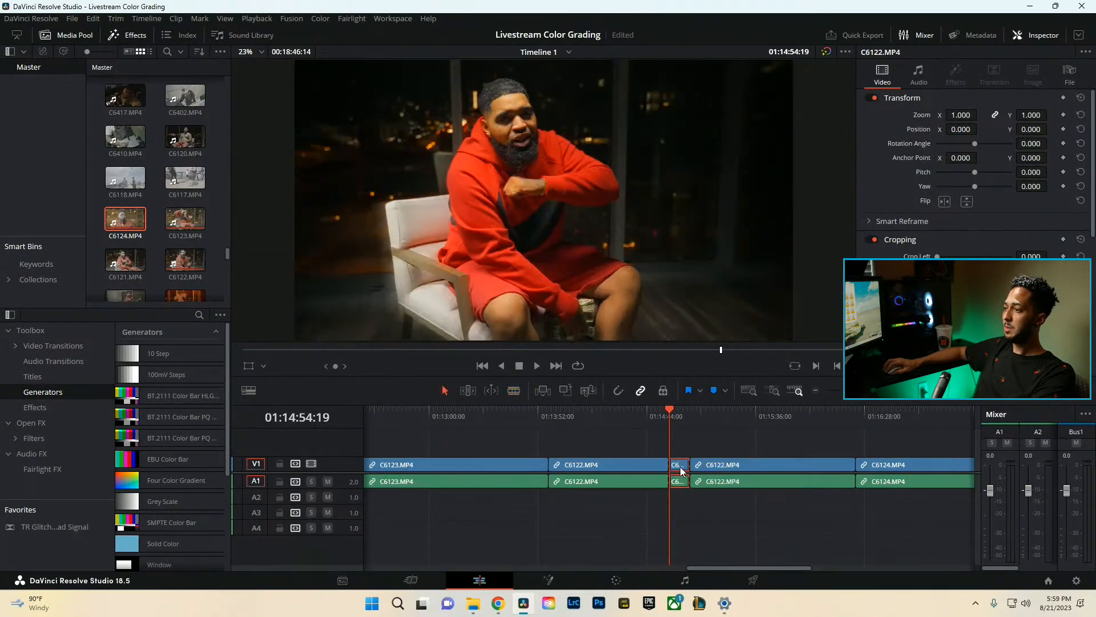
Track the face window through the short clip on the Color page and scrub the clip to check the tracking.
click(616, 580)
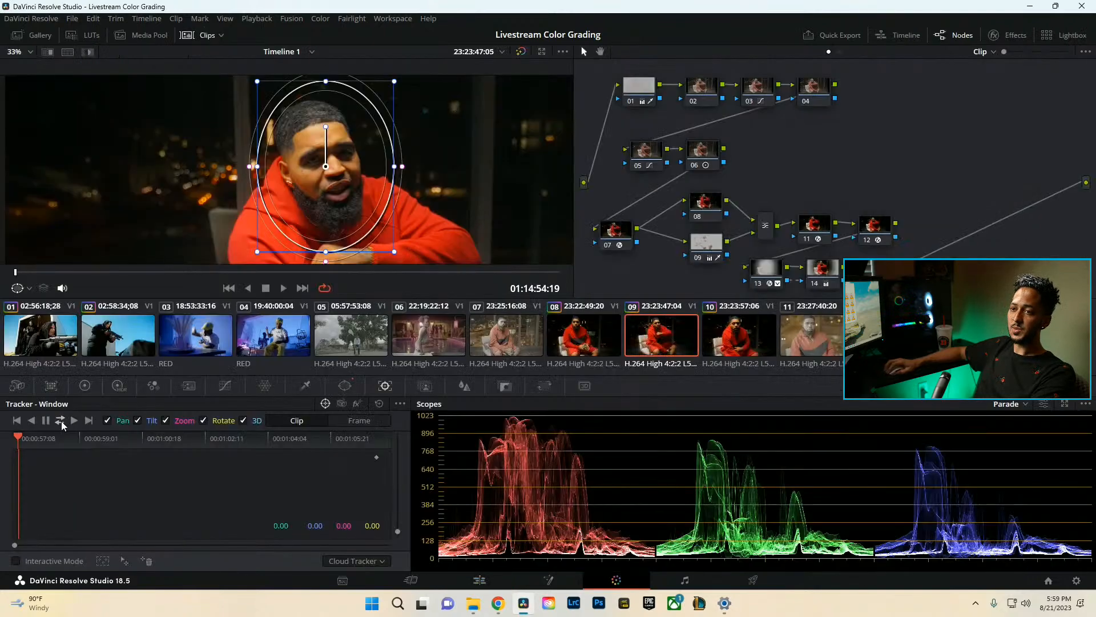
click(60, 421)
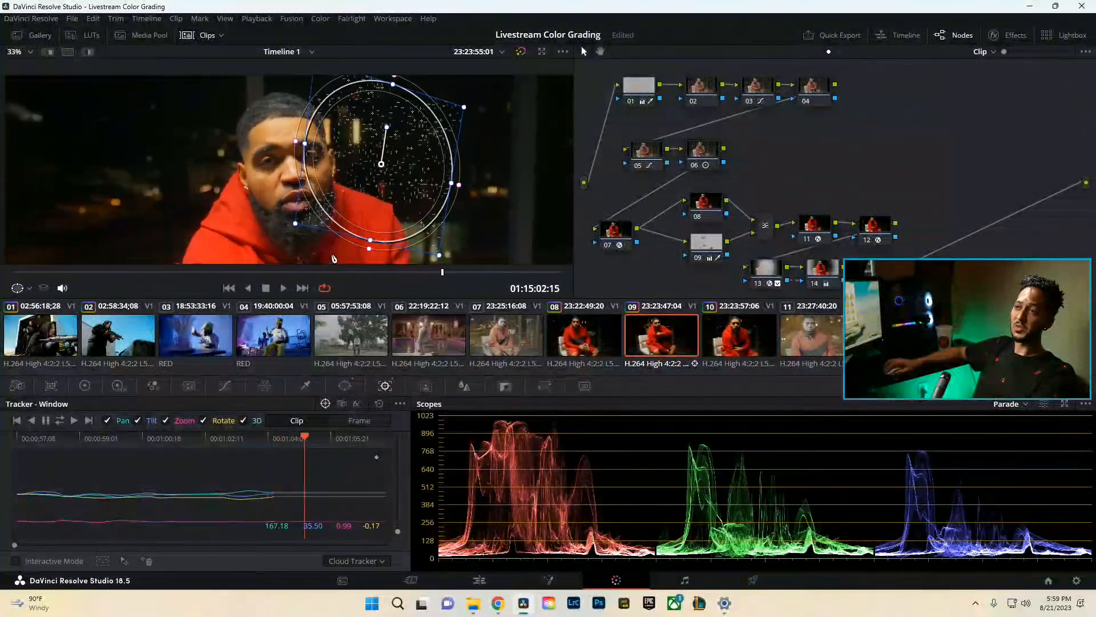
click(266, 289)
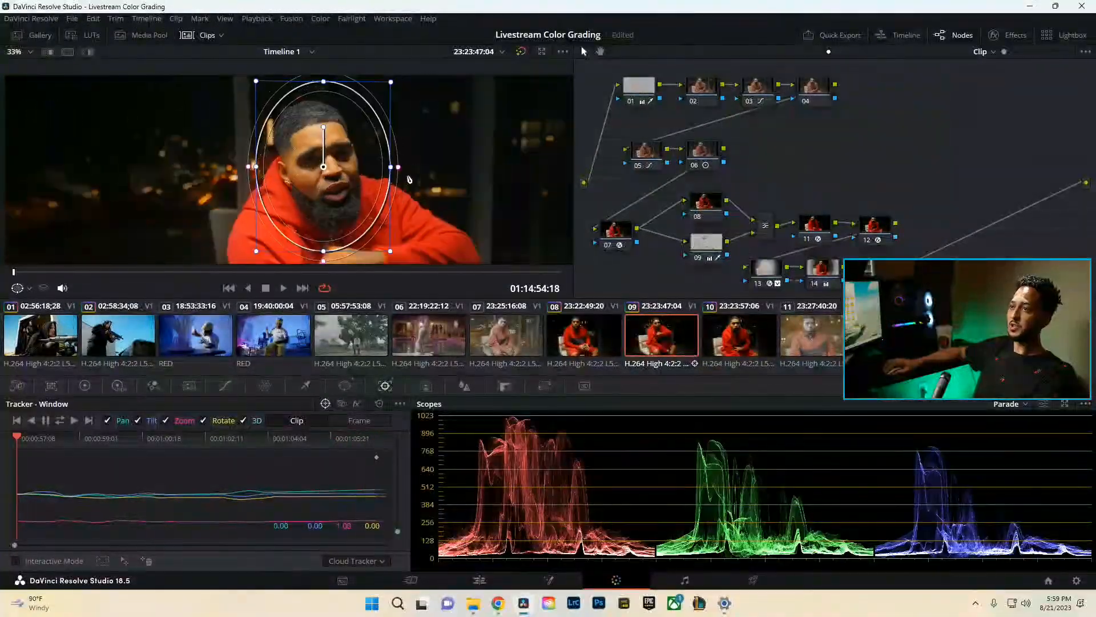
drag(29, 272, 243, 279)
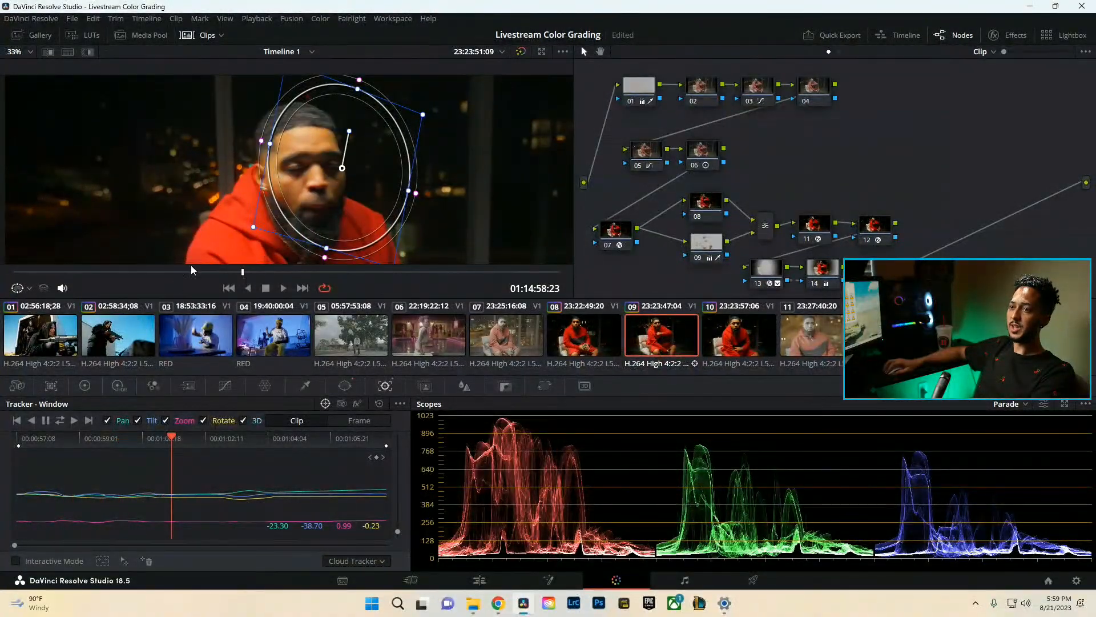
drag(154, 277, 132, 274)
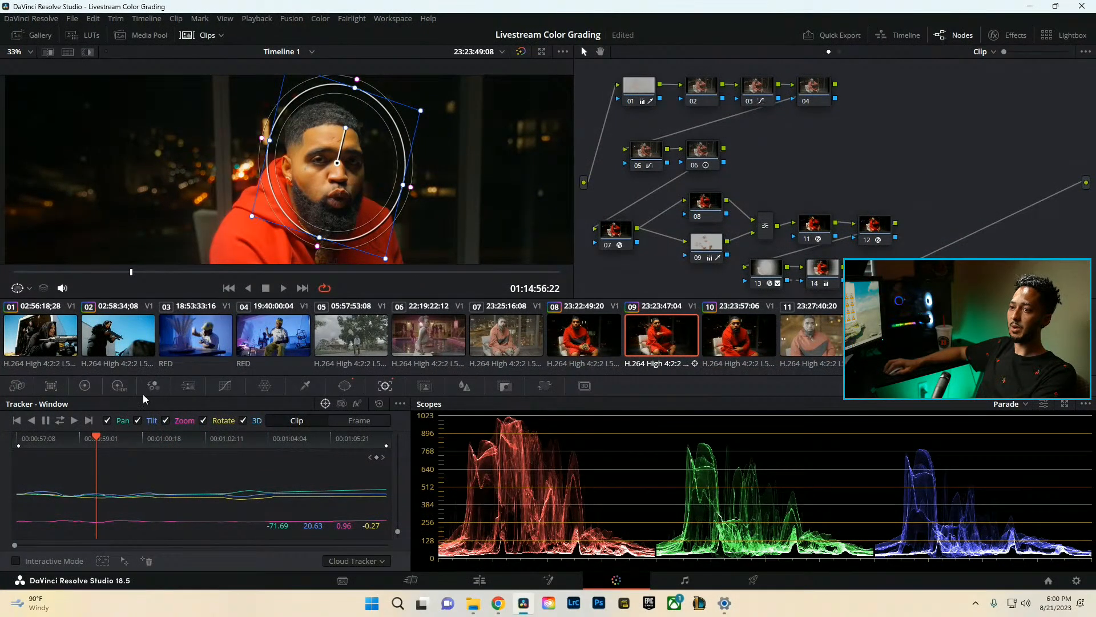
Set the face window's contrast to 1.124 and pivot to 0.341, and review the result full screen.
click(85, 386)
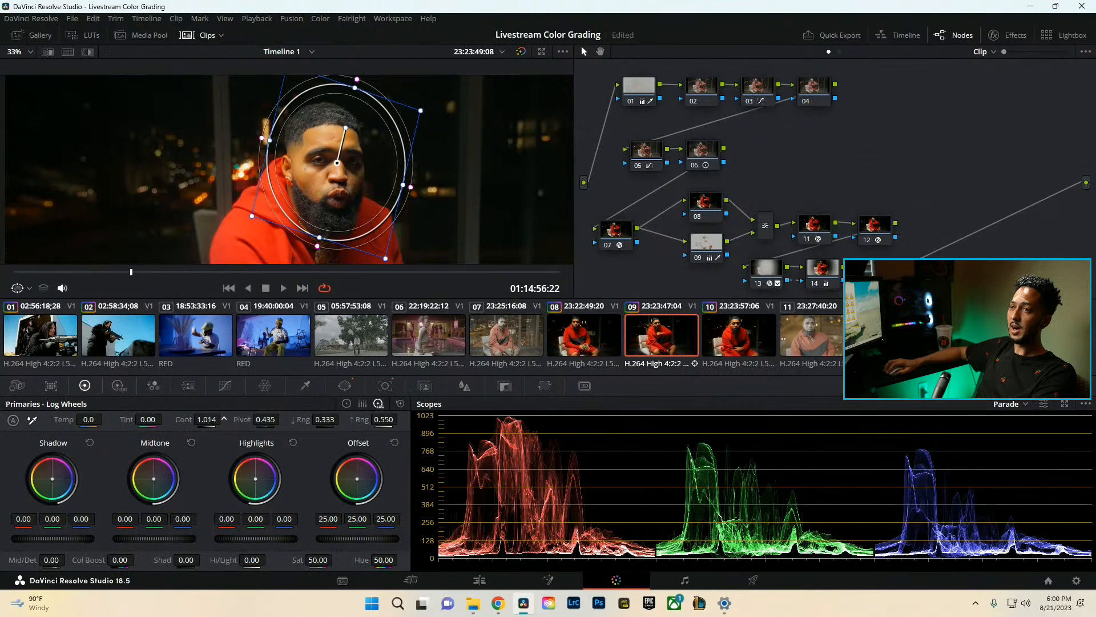
drag(208, 420, 258, 420)
key(ctrl+e)
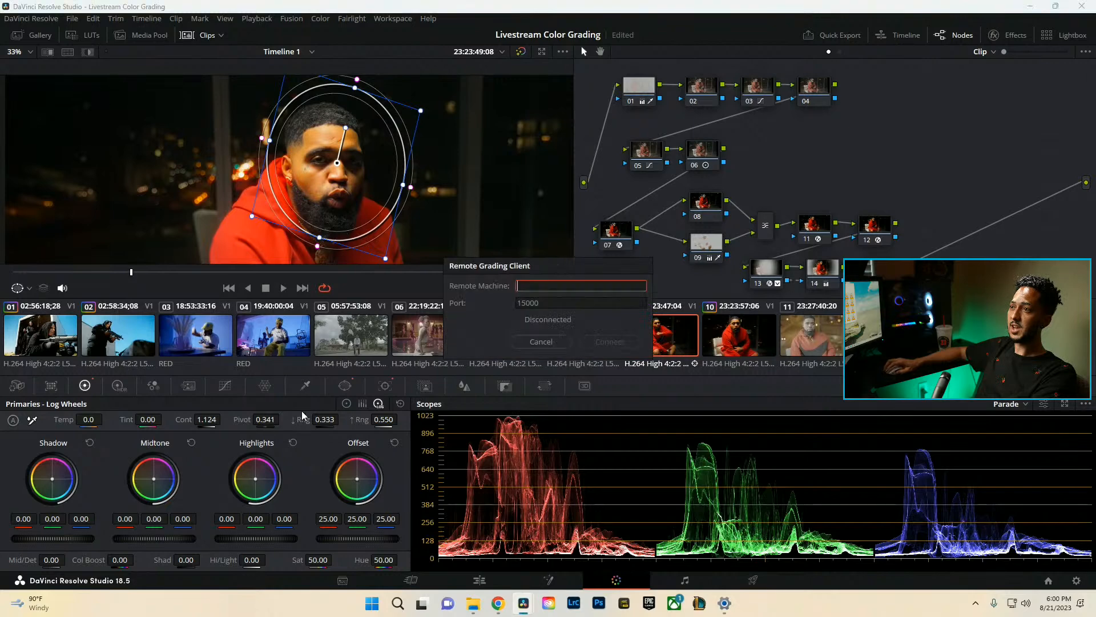
click(547, 343)
key(p)
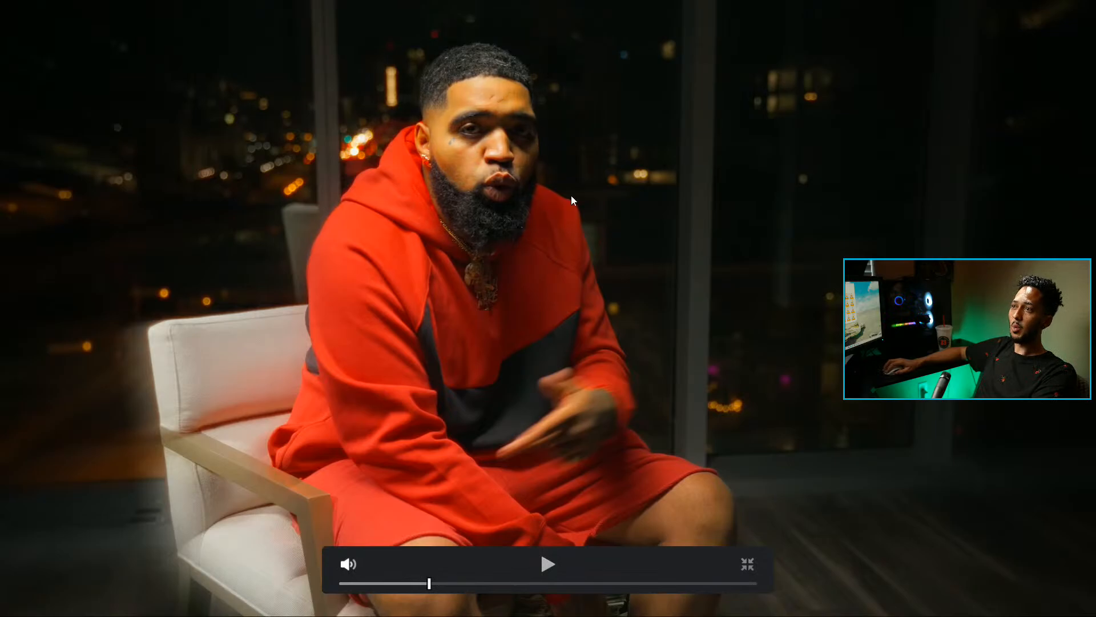
key(Escape)
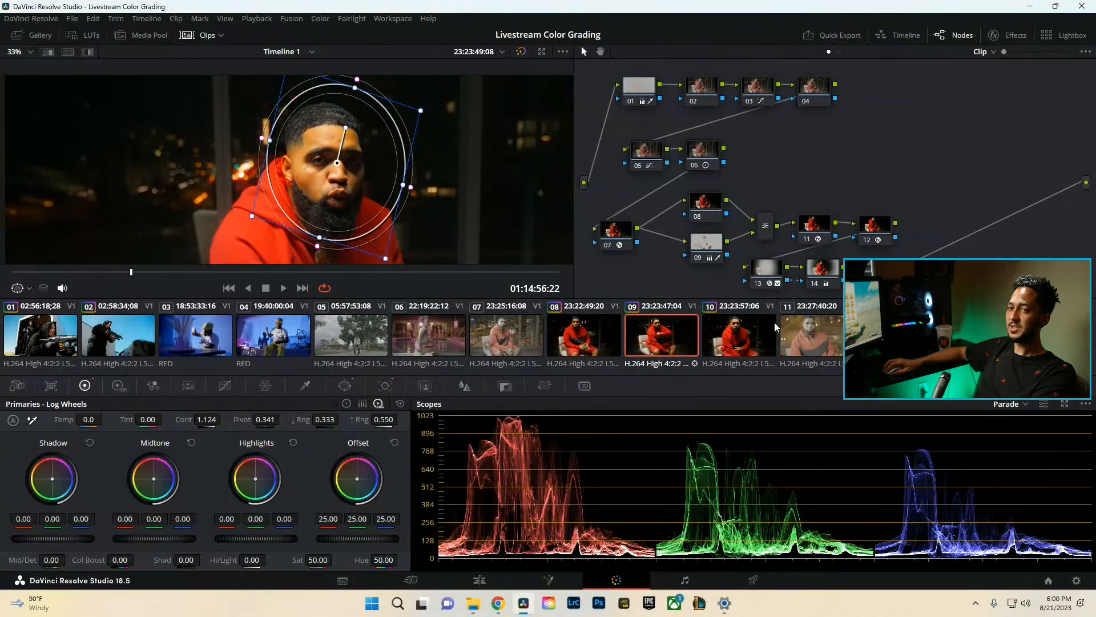
Hide the face window, play the short clip full screen and compare the grade with the ungraded image.
right_click(878, 275)
click(935, 275)
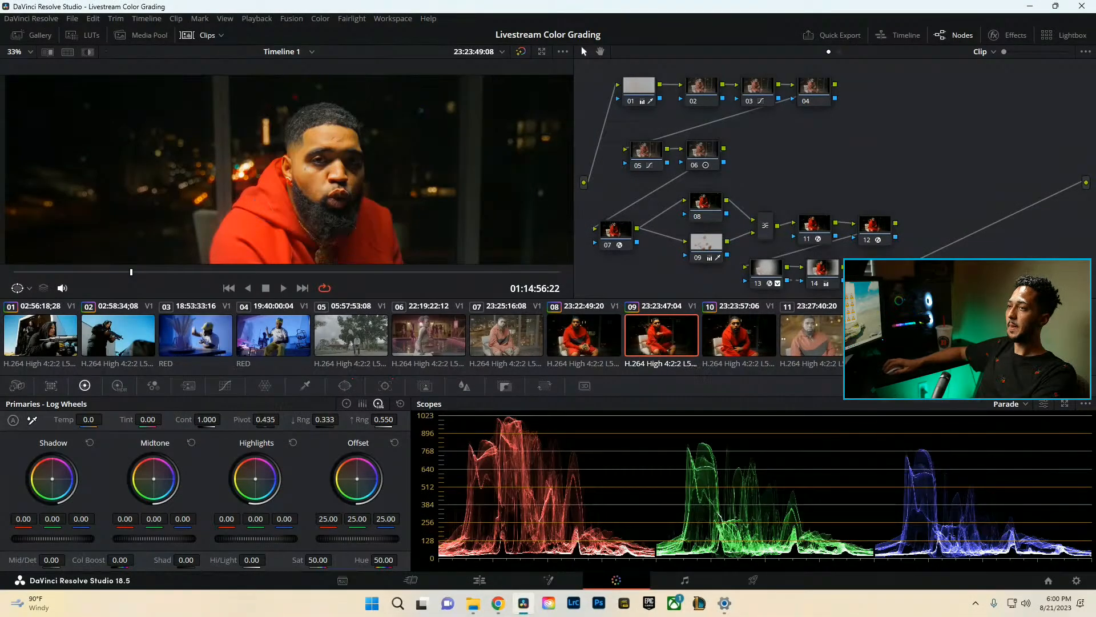
key(ctrl+f)
key(space)
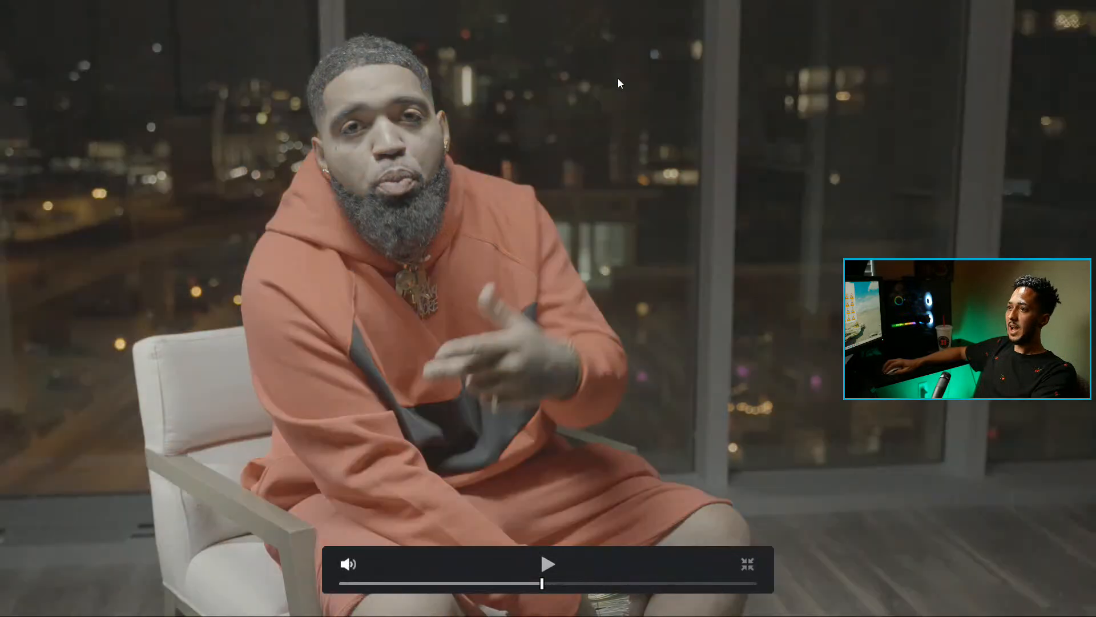
key(shift+d)
key(Escape)
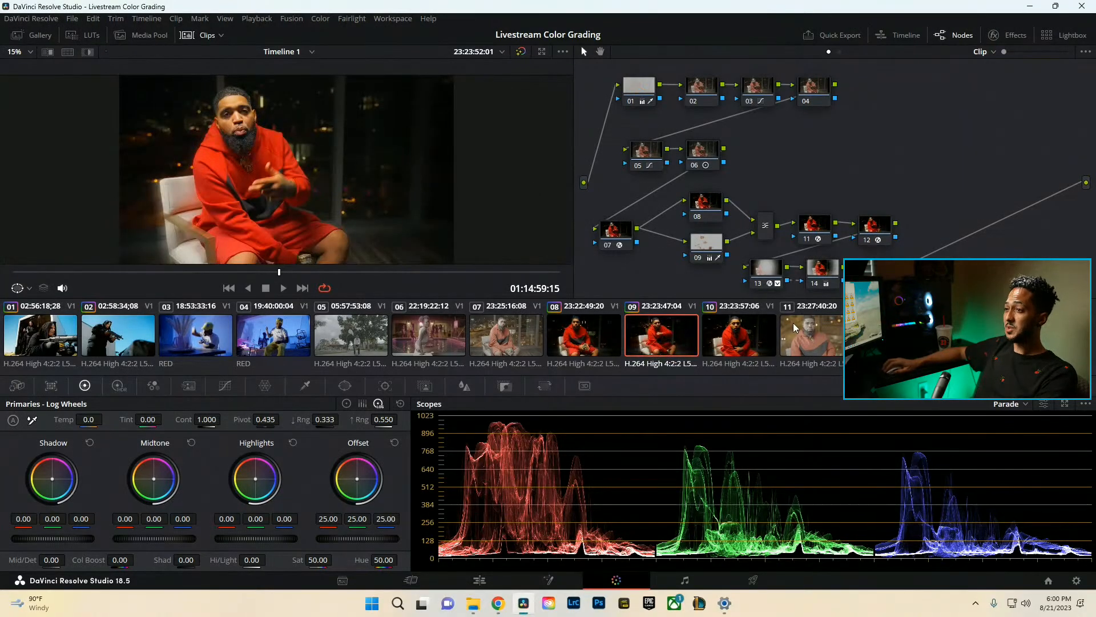
Switch to clip 03 with the man in the yellow cap and move the playhead to 01:00:47:16.
click(444, 344)
click(365, 346)
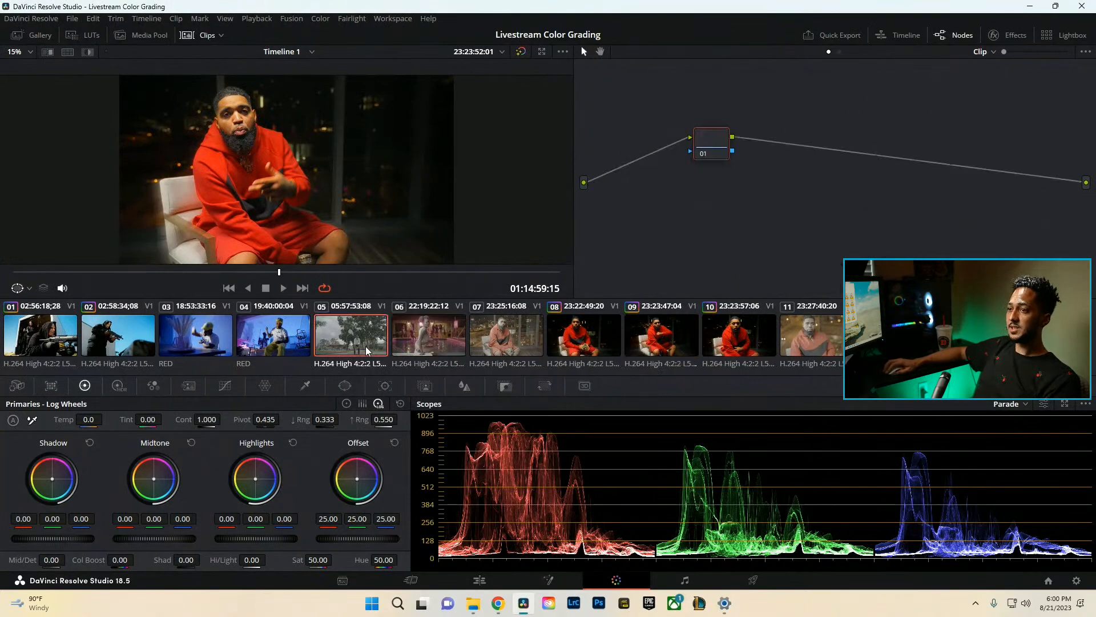
click(205, 349)
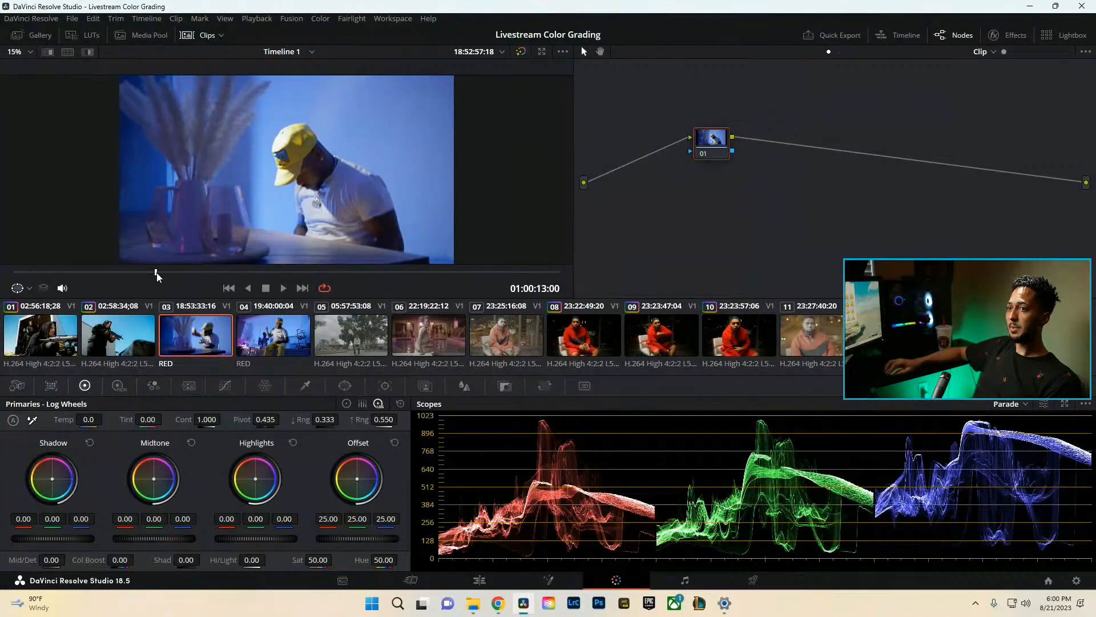
drag(156, 273, 160, 276)
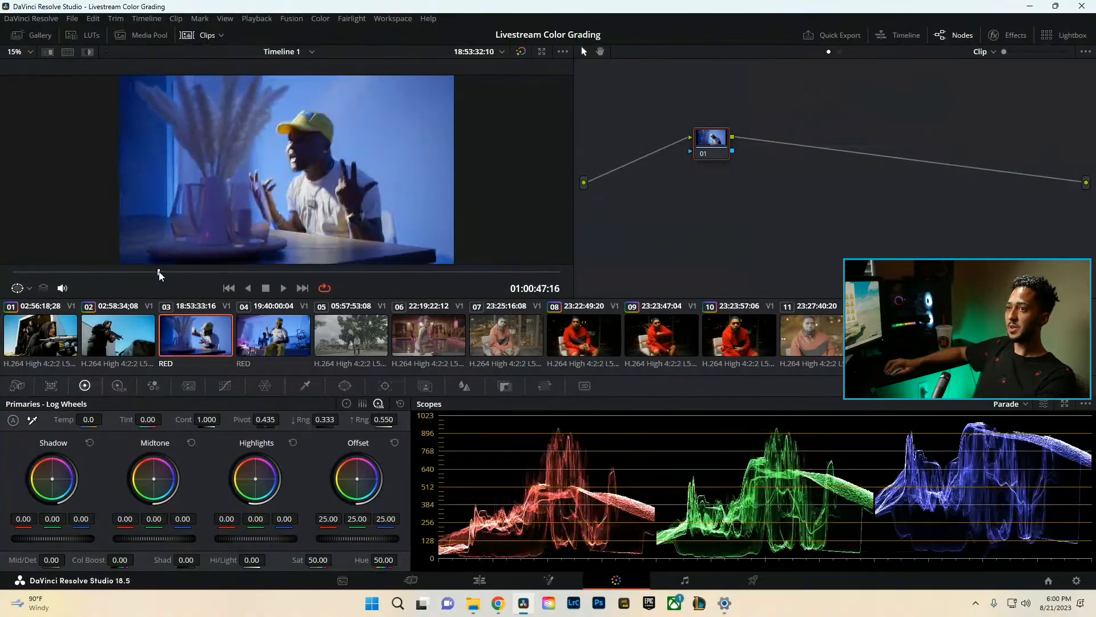
Play the blue-room clip full screen and examine its lighting and colour before grading.
key(ctrl+f)
key(space)
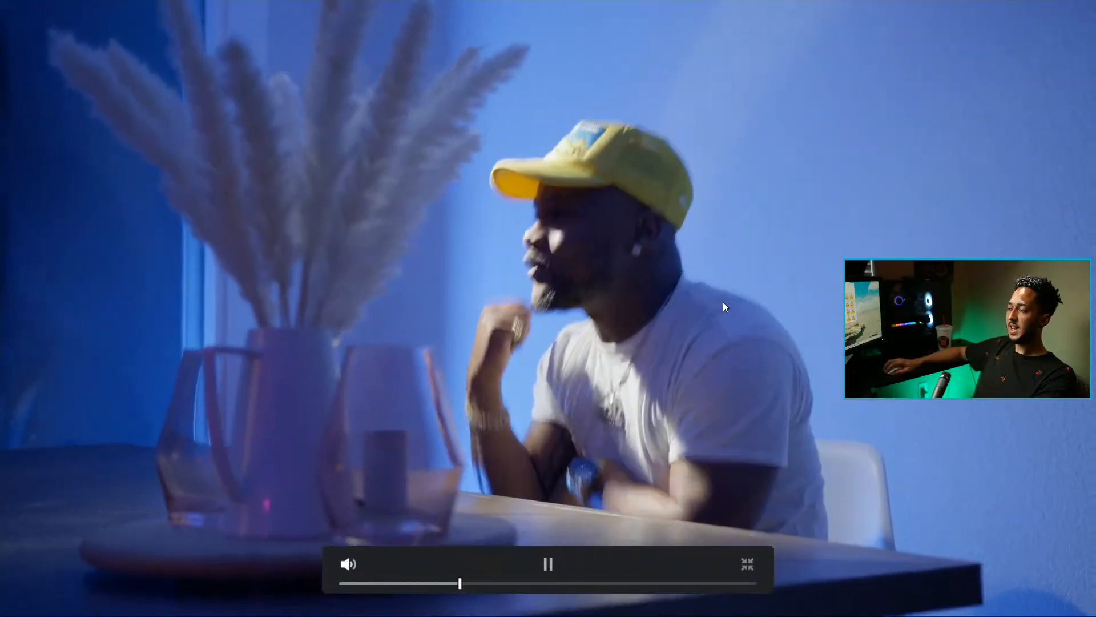
key(space)
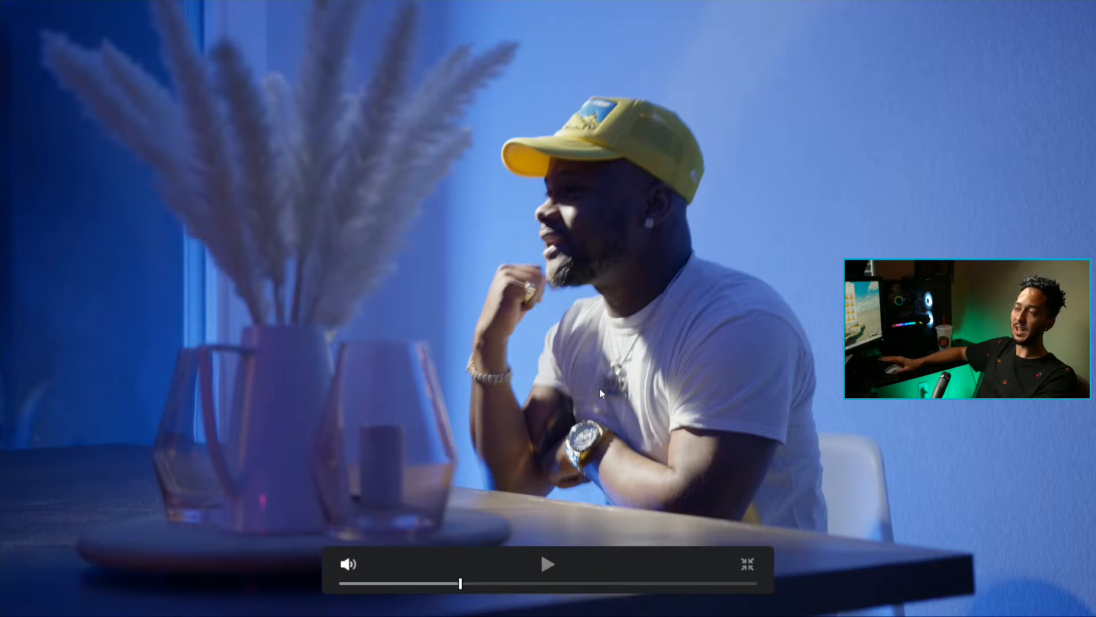
click(587, 318)
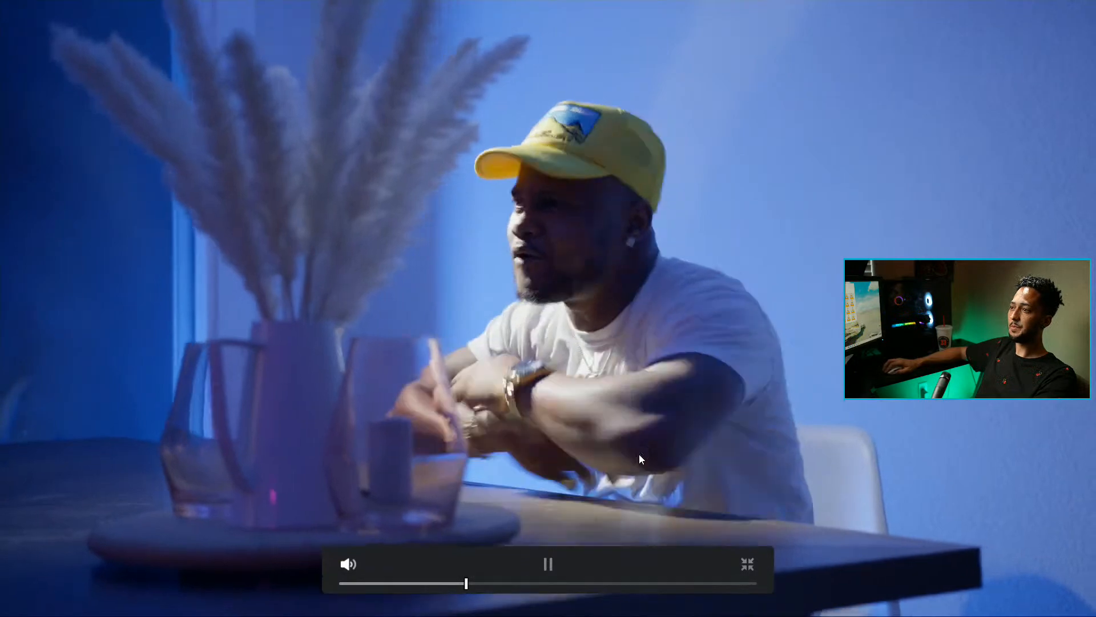
click(512, 427)
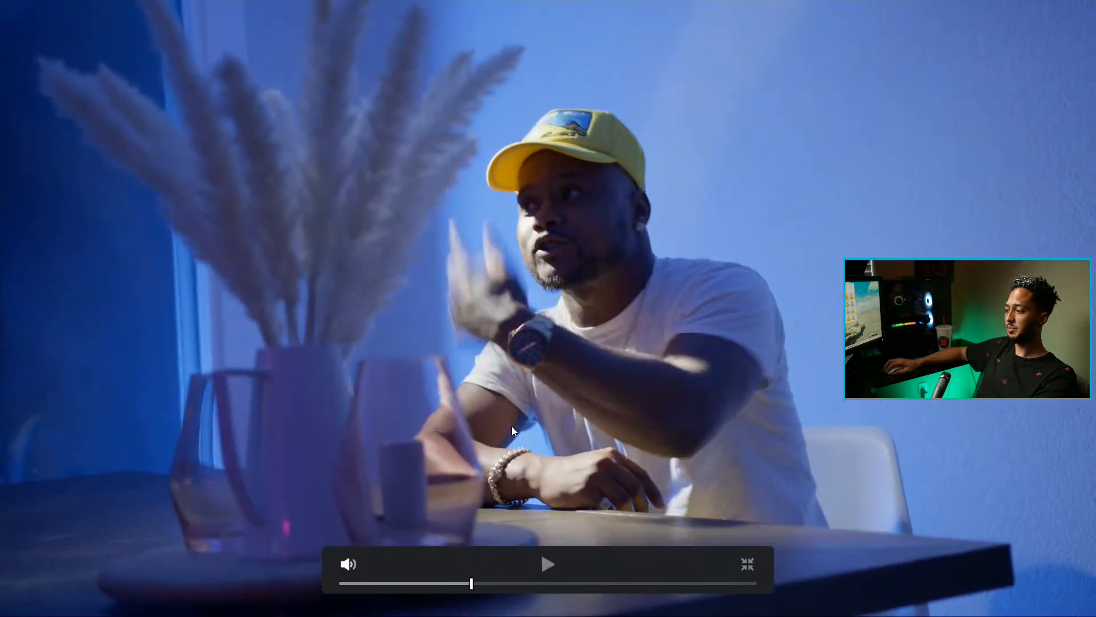
key(Escape)
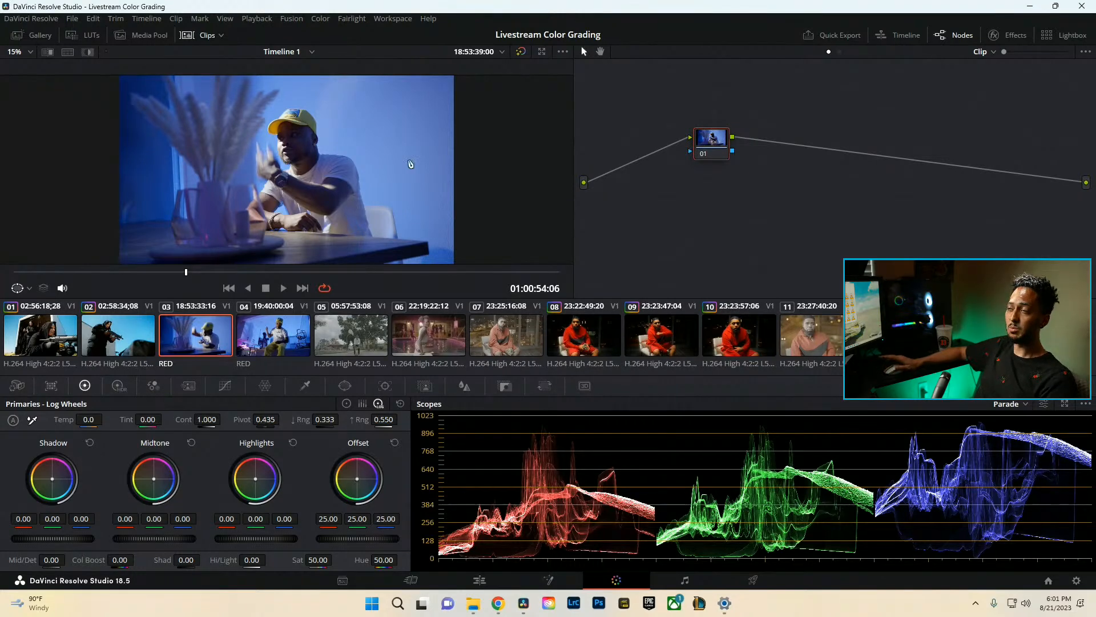
Move node 01 toward the start of the graph and raise its saturation to 87.40 with the primary color wheels.
drag(714, 150, 686, 123)
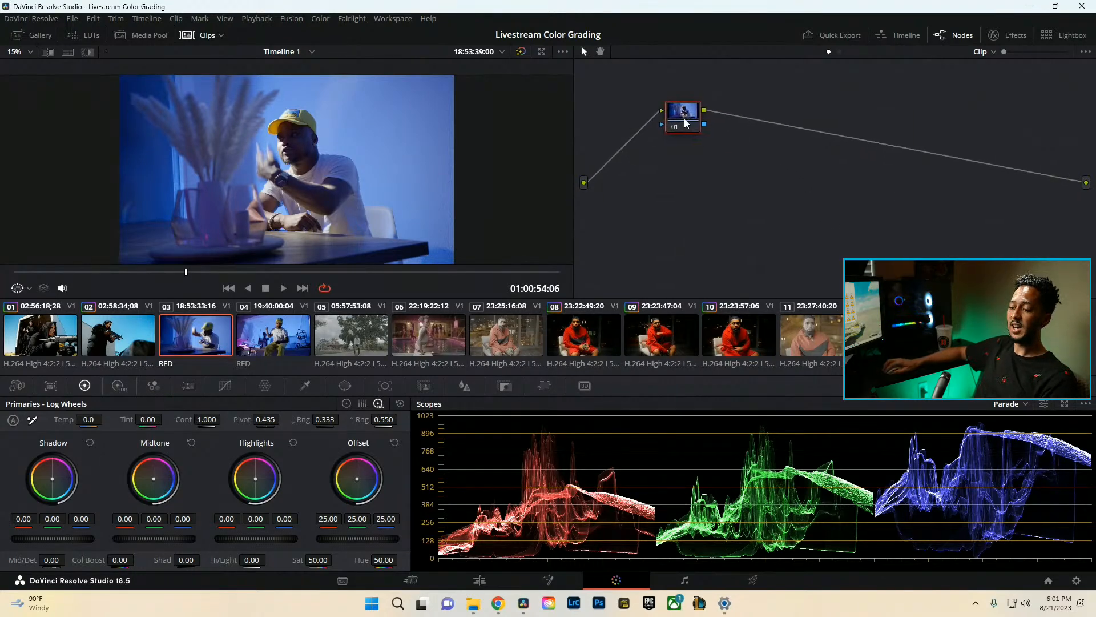
key(ctrl+f)
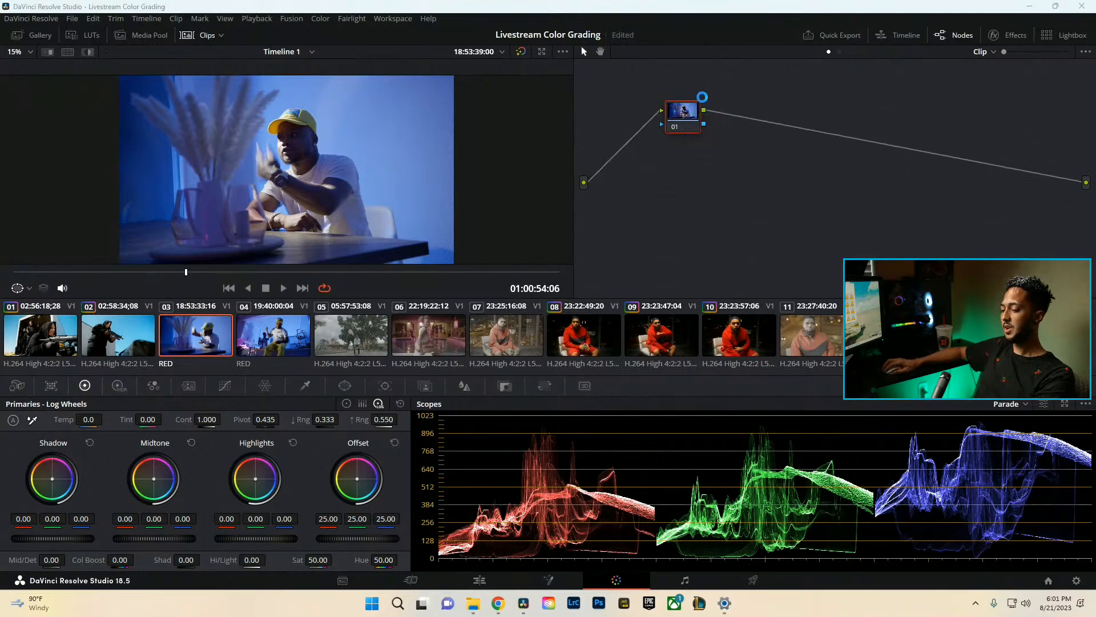
key(ctrl+f)
drag(695, 114, 679, 108)
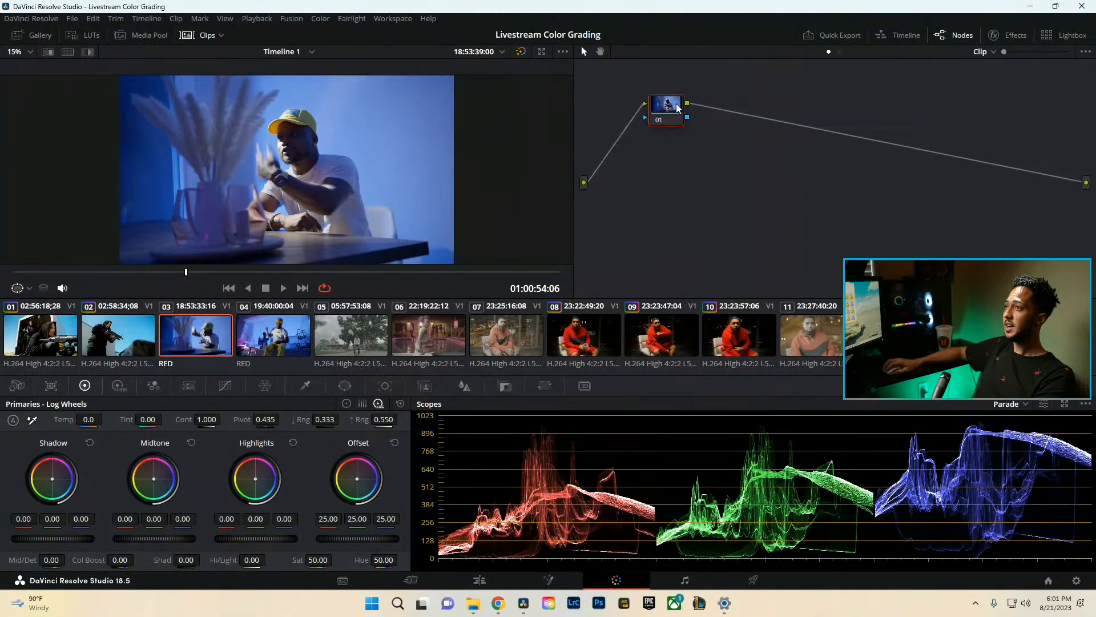
click(346, 403)
drag(240, 557, 288, 558)
key(ctrl+z)
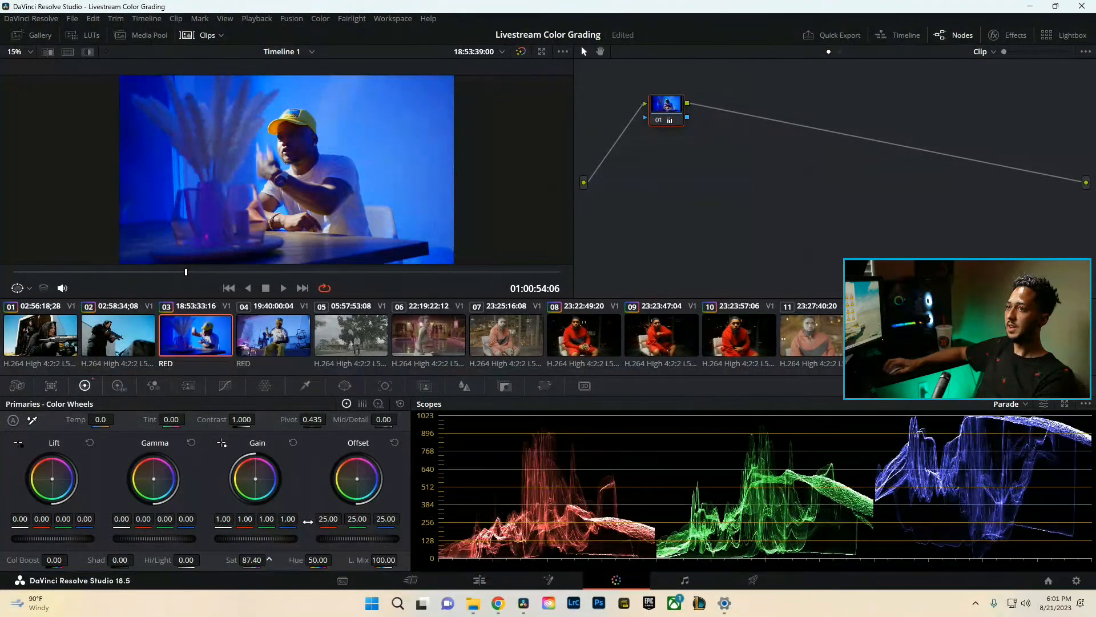
Add a serial node after node 01, set its contrast to 1.062 and check the result full screen.
key(alt+s)
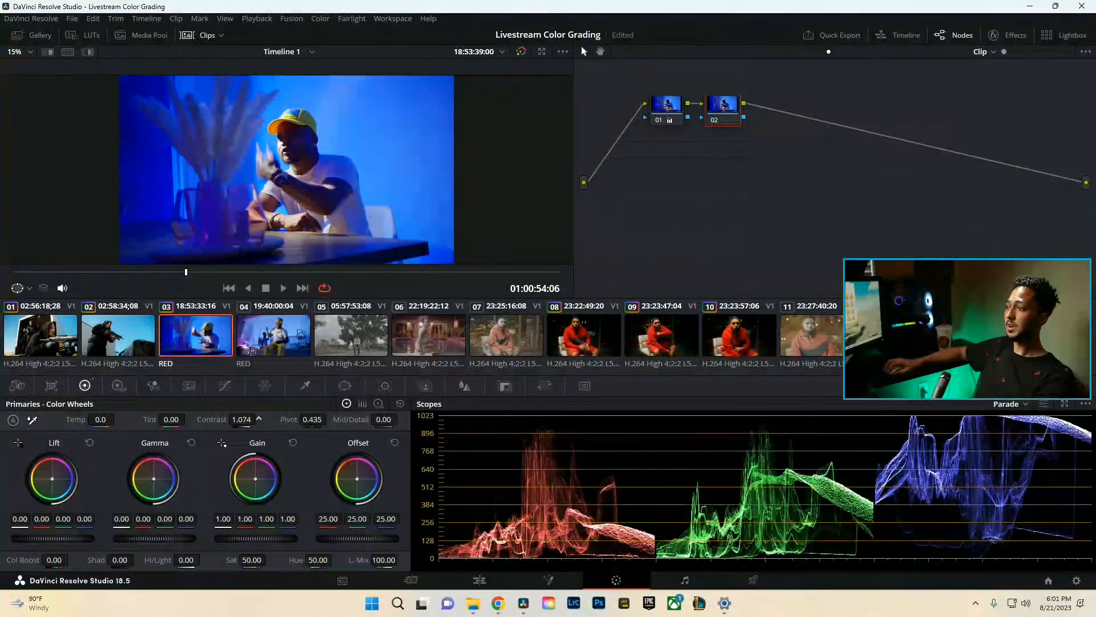
key(ctrl+f)
key(Escape)
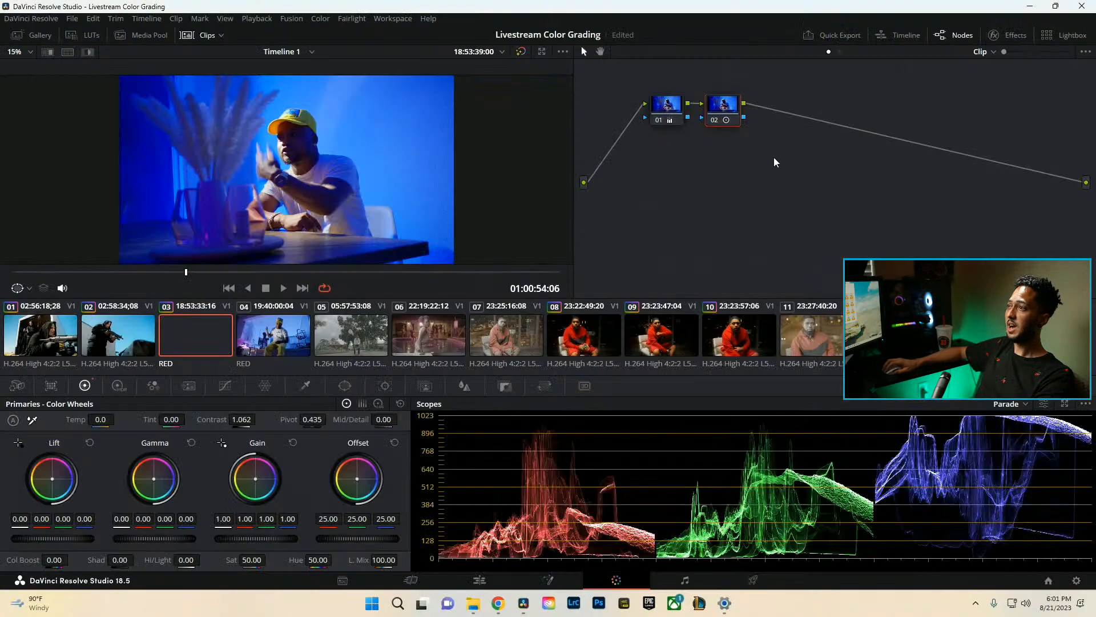
Delete both existing nodes, build a chain of three new serial nodes and position it in the upper part of the graph.
drag(773, 157, 653, 95)
key(Delete)
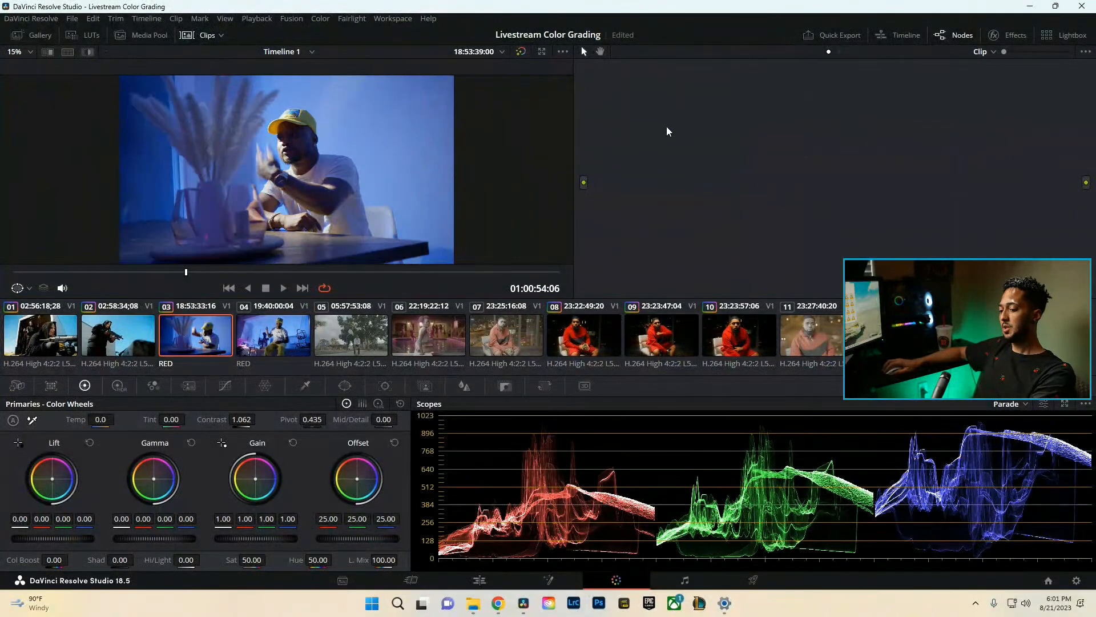
key(alt+s)
key(alt+s)
key(alt+s)
drag(722, 132, 722, 136)
drag(723, 146, 670, 107)
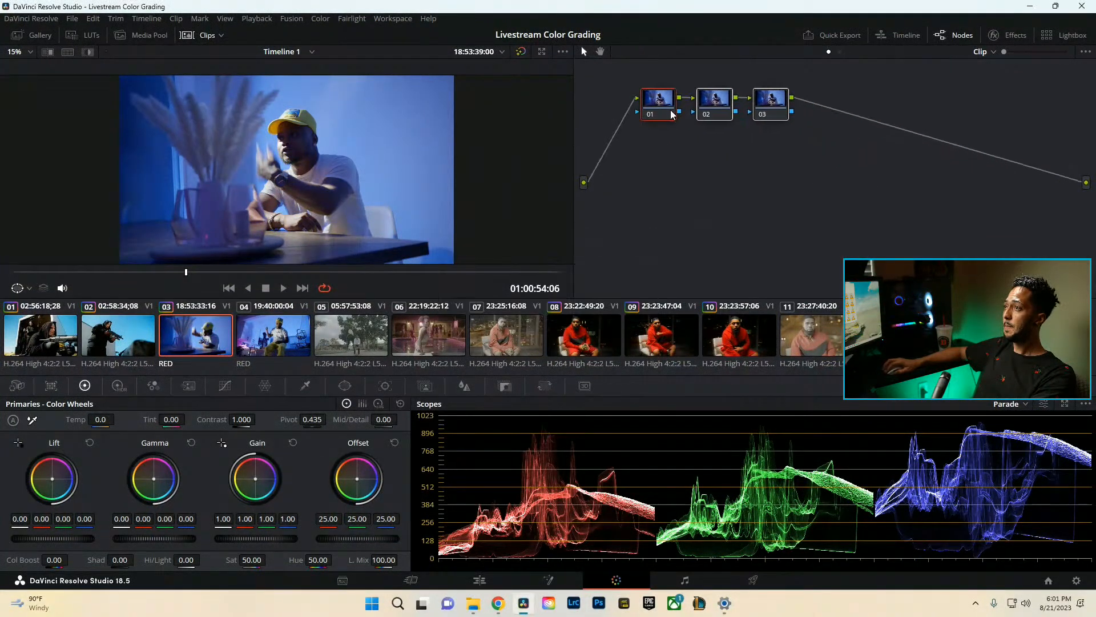
Move node 03 below the other nodes and apply the Color Space Transform effect to it.
drag(772, 106, 659, 223)
click(1011, 35)
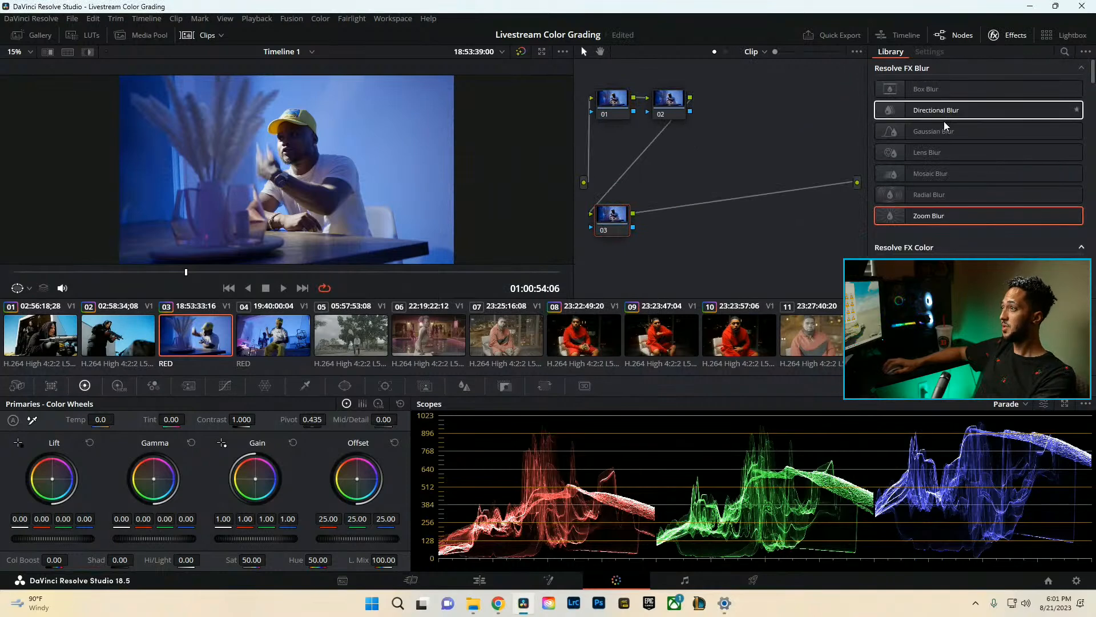
scroll(946, 224, down, 3)
scroll(955, 183, up, 3)
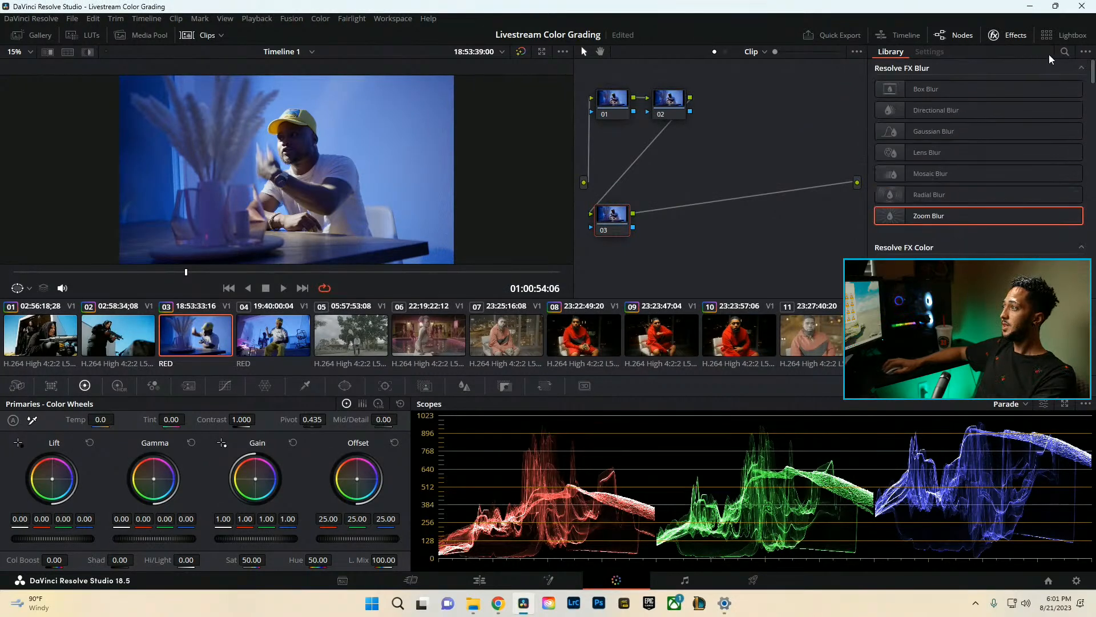
click(1064, 52)
text(tra)
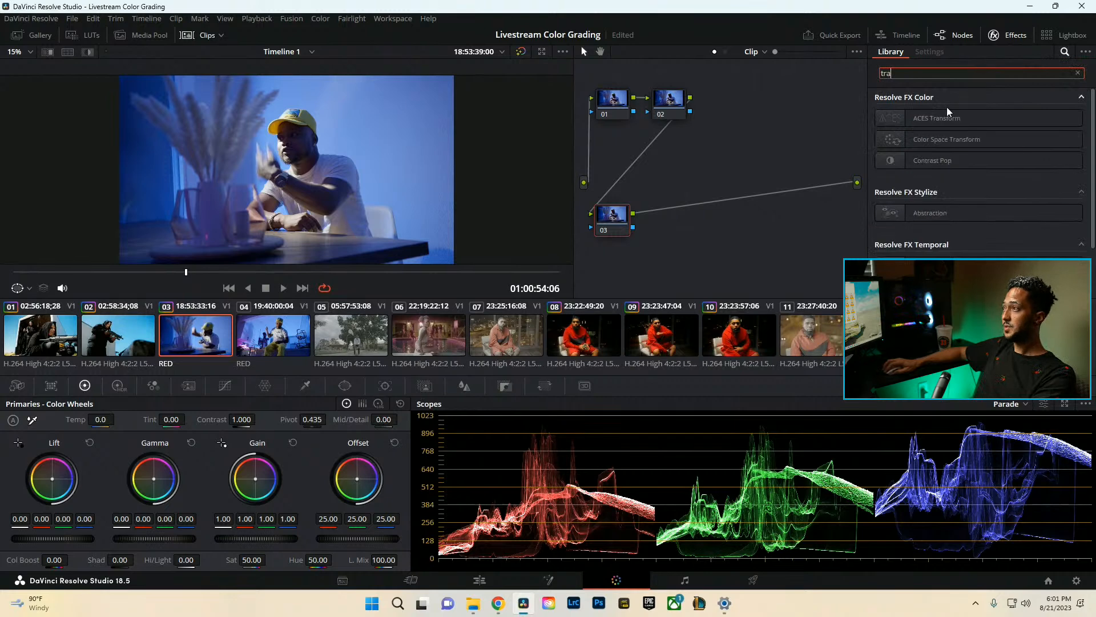
drag(947, 139, 614, 225)
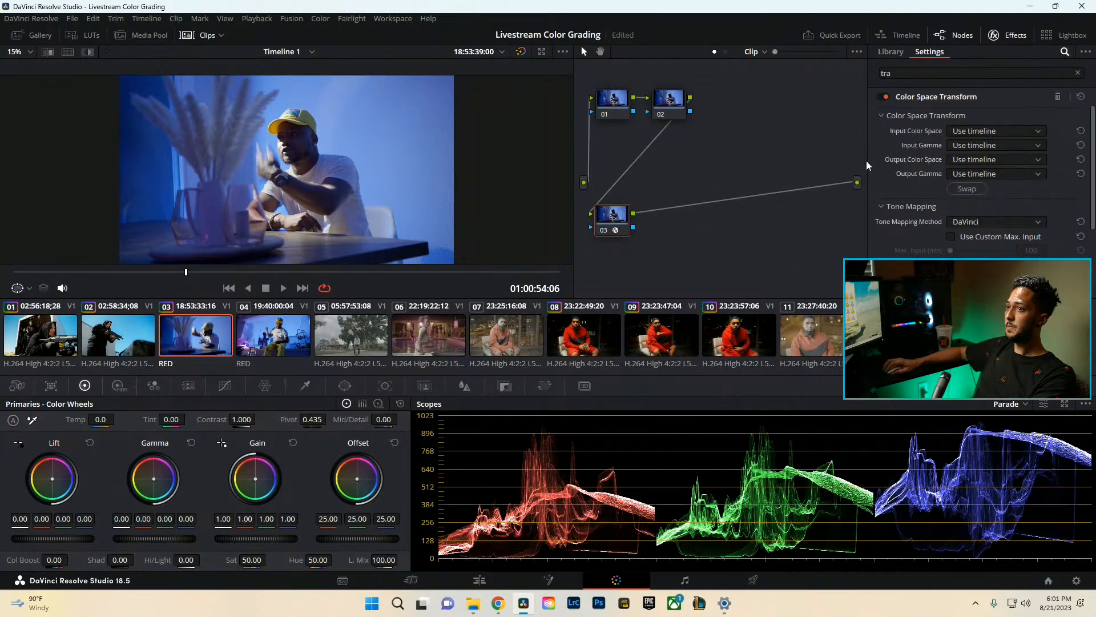
Set the transform's input color space to REDWideGamutRGB and its input gamma to RED Log3G10.
click(994, 132)
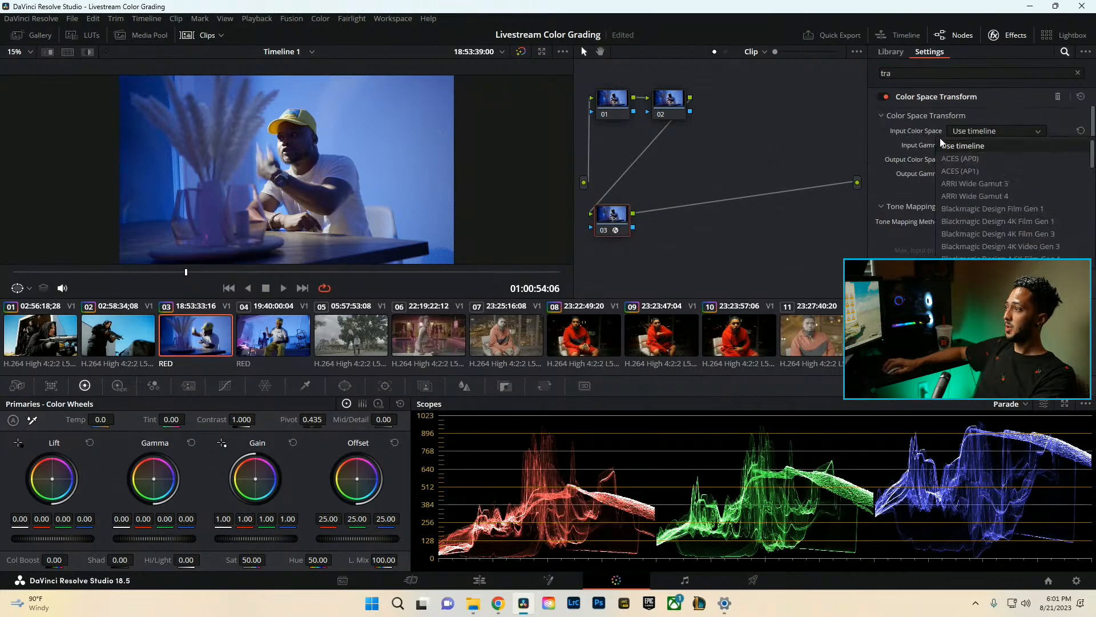
scroll(1005, 194, down, 10)
scroll(1002, 201, down, 1)
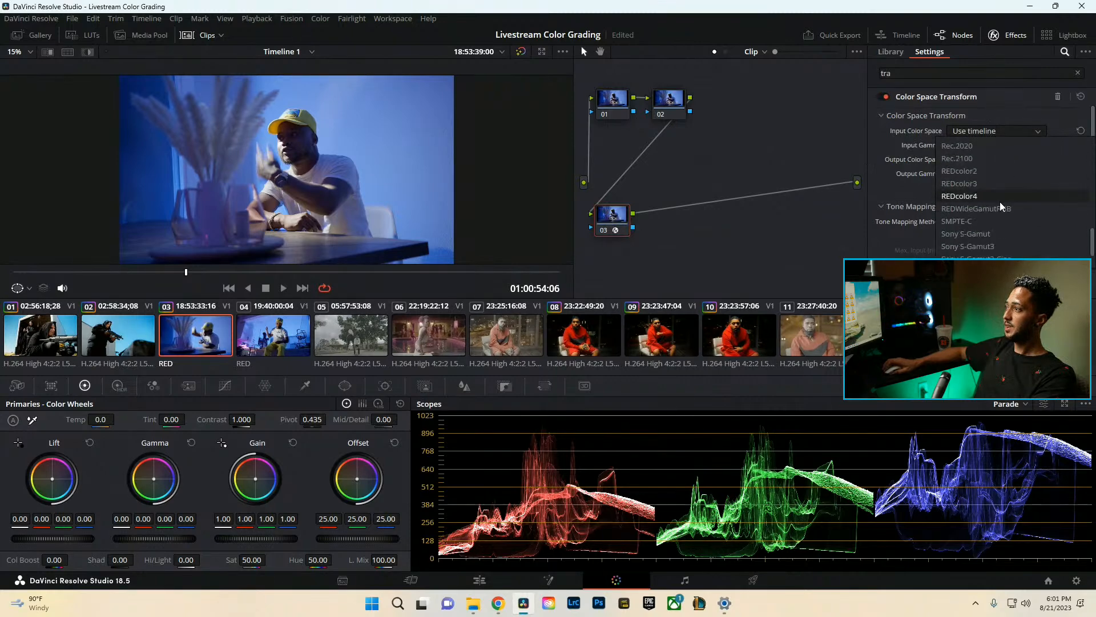
click(1000, 209)
click(993, 147)
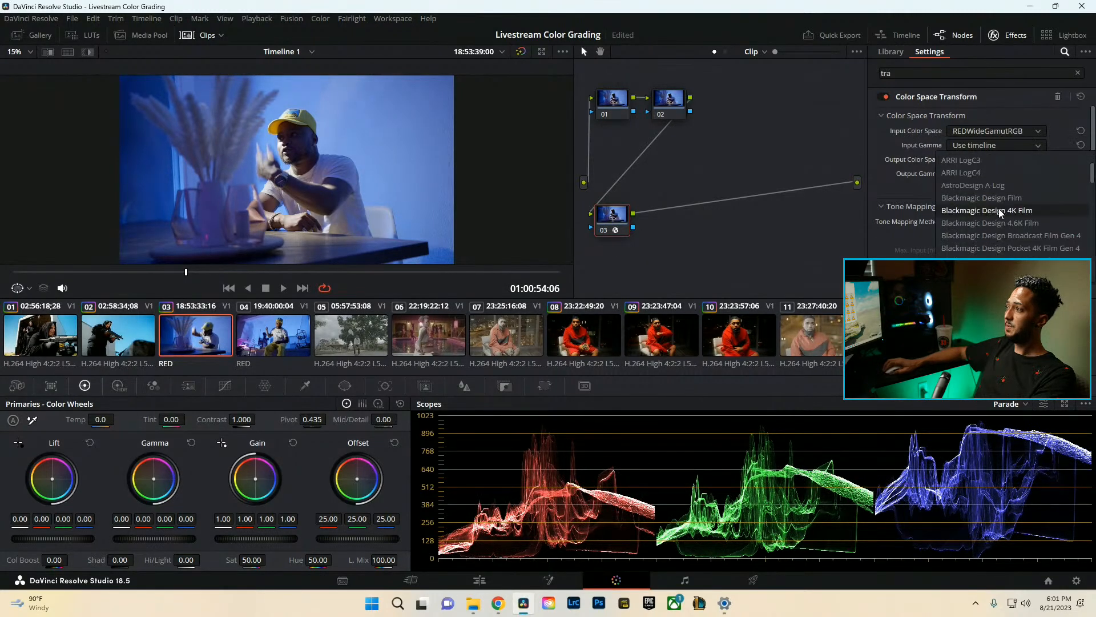
scroll(999, 208, down, 8)
scroll(1005, 232, down, 4)
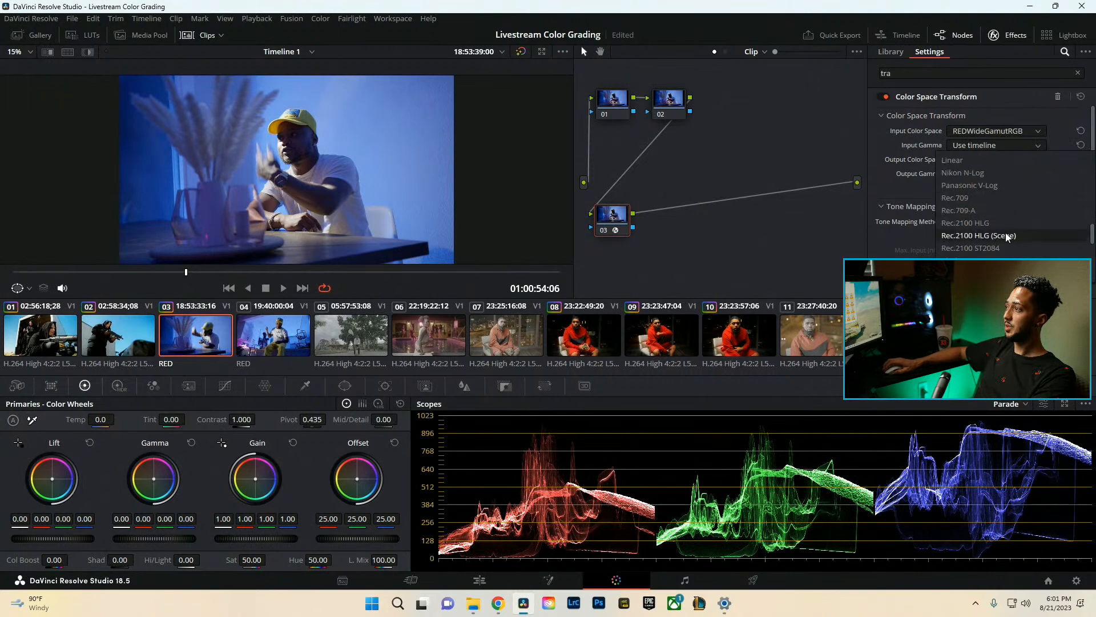
click(991, 248)
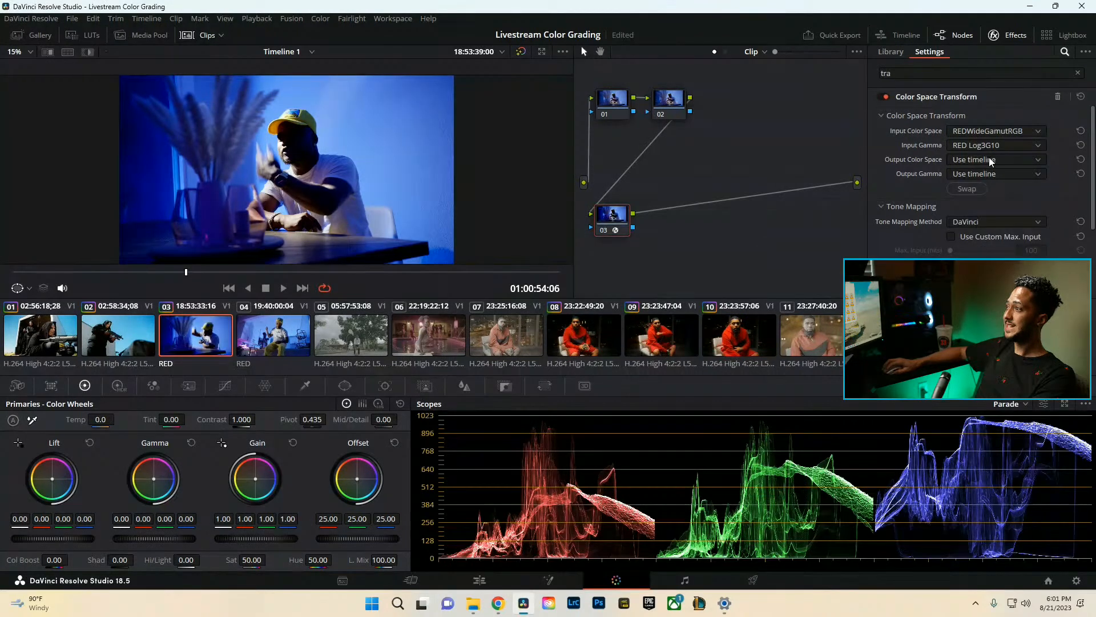
Set the transform's output color space to Rec.709 and its output gamma to Gamma 2.4.
click(989, 153)
scroll(999, 237, down, 6)
scroll(987, 240, down, 4)
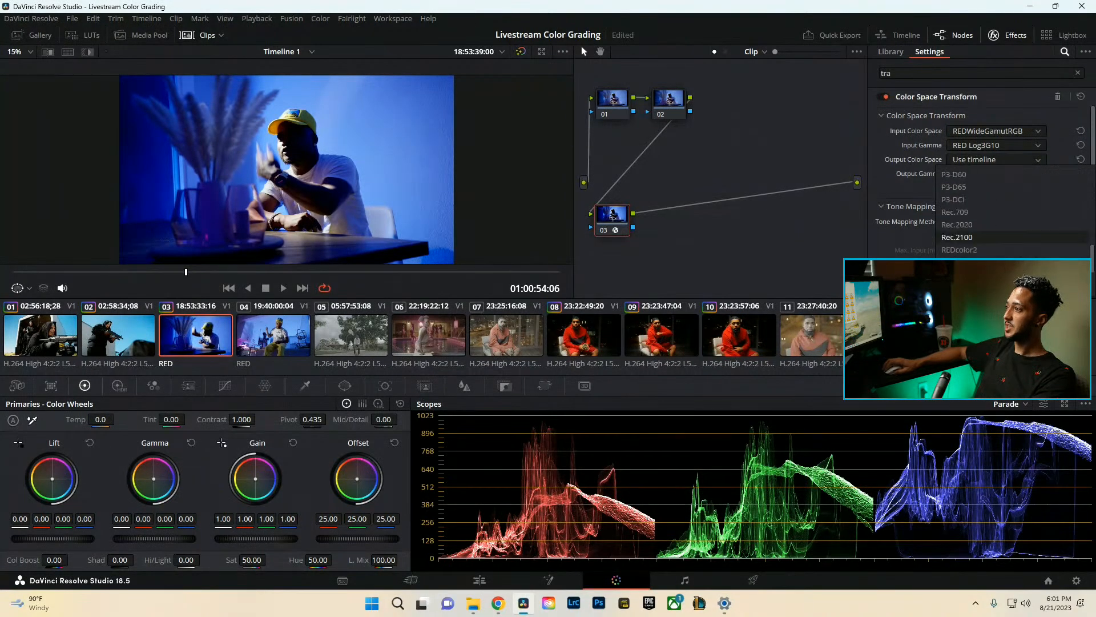
click(972, 215)
click(981, 174)
scroll(1000, 241, down, 4)
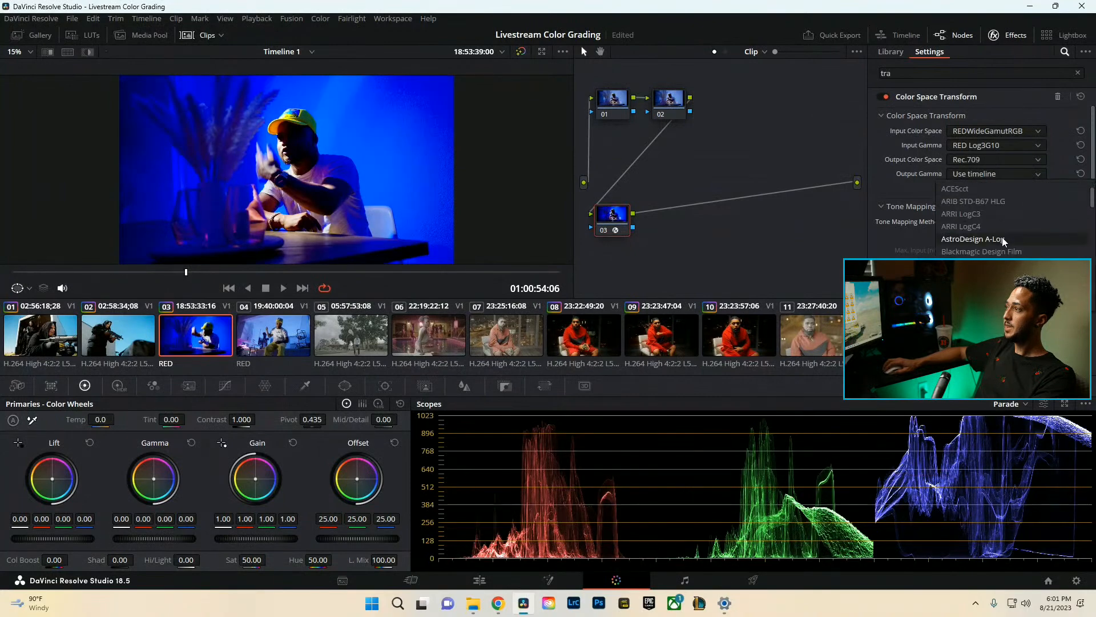
click(971, 264)
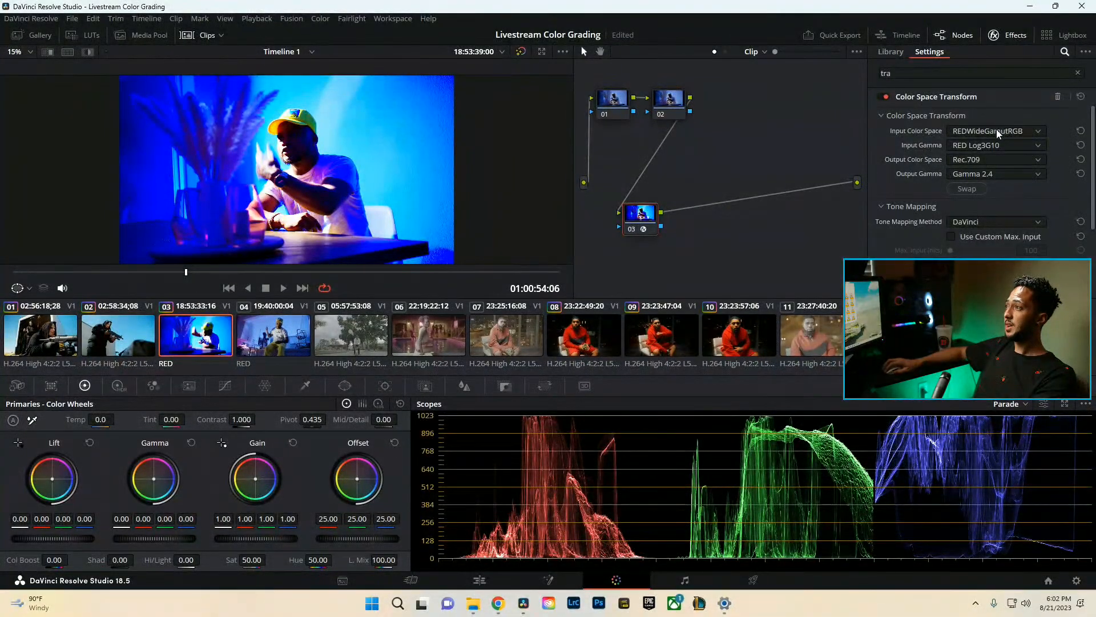
Delete node 03 with its Color Space Transform and view the untransformed image full screen.
click(641, 223)
key(Delete)
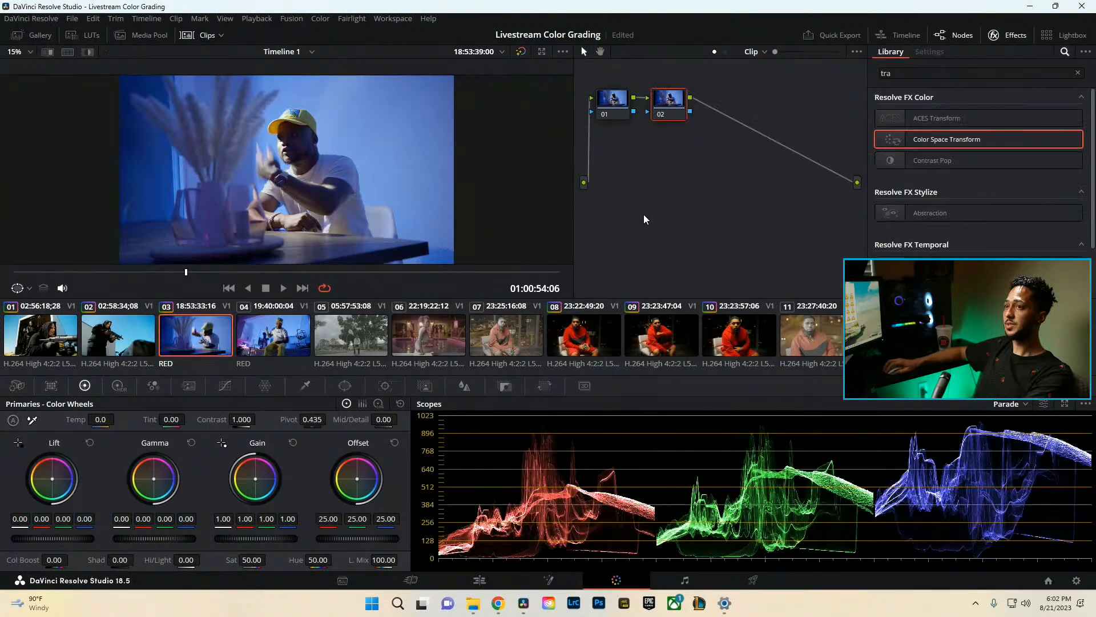
key(ctrl+f)
key(Escape)
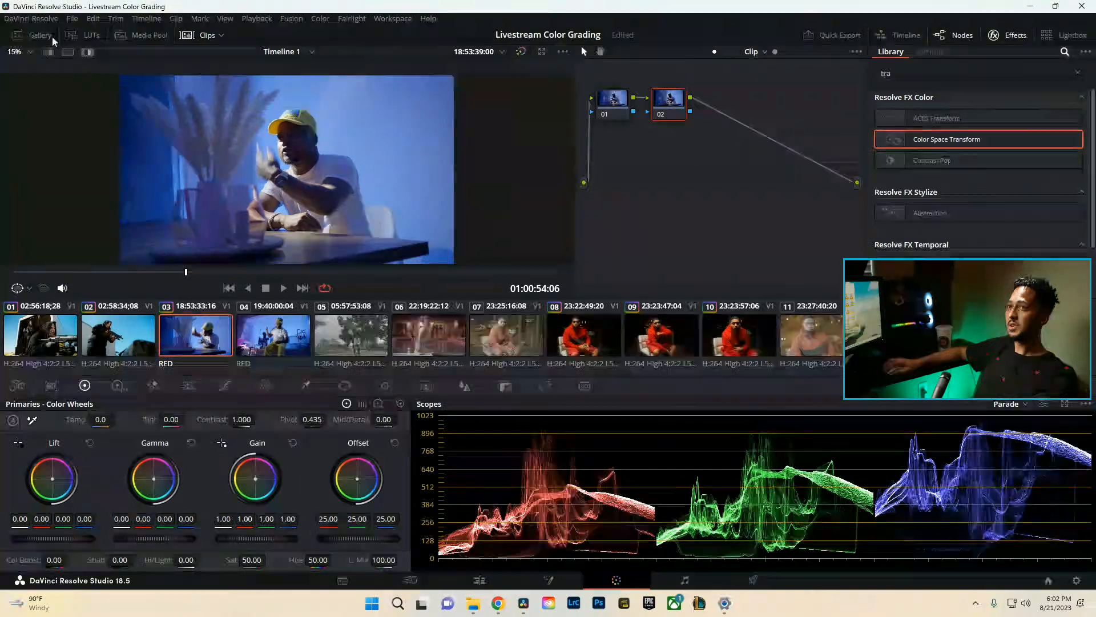
Open the project settings and review the color management options against the clip's image.
click(52, 20)
mouse_move(68, 20)
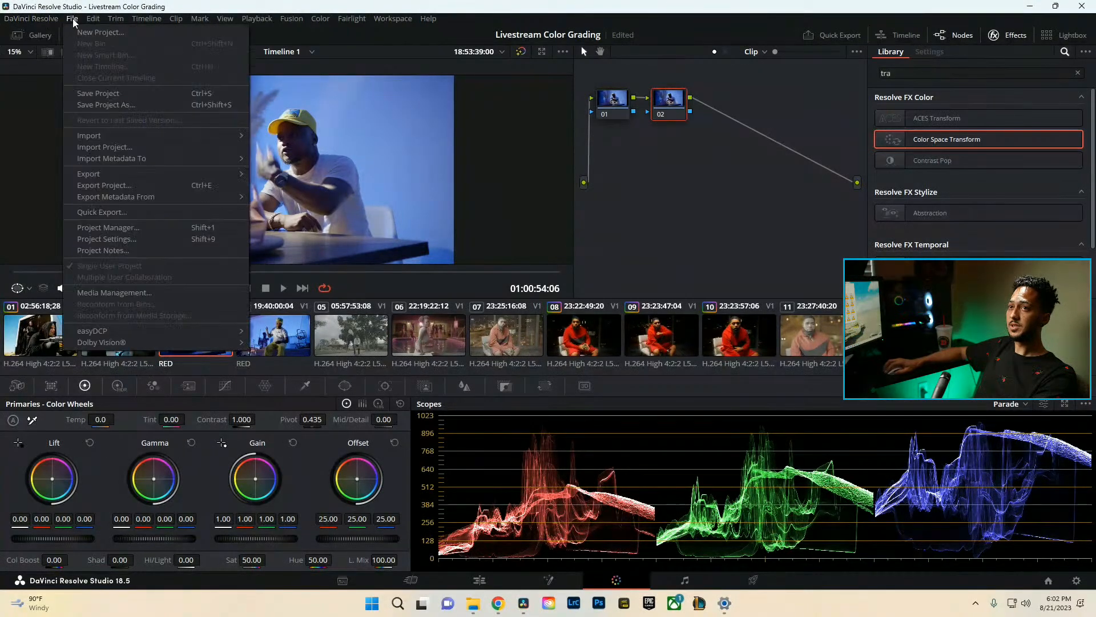
click(107, 238)
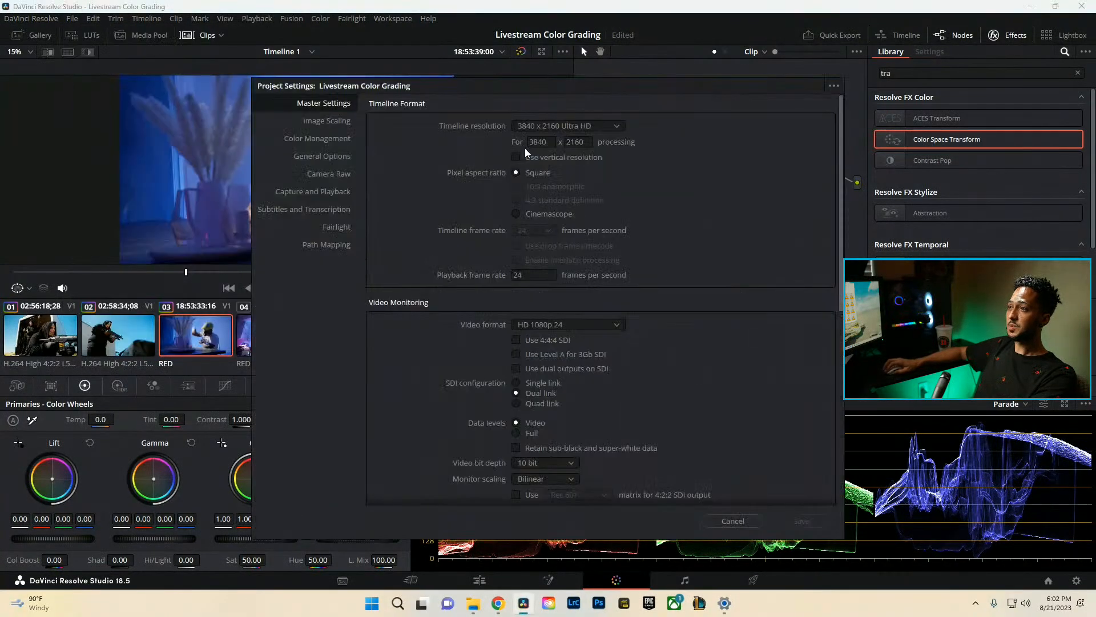
click(322, 139)
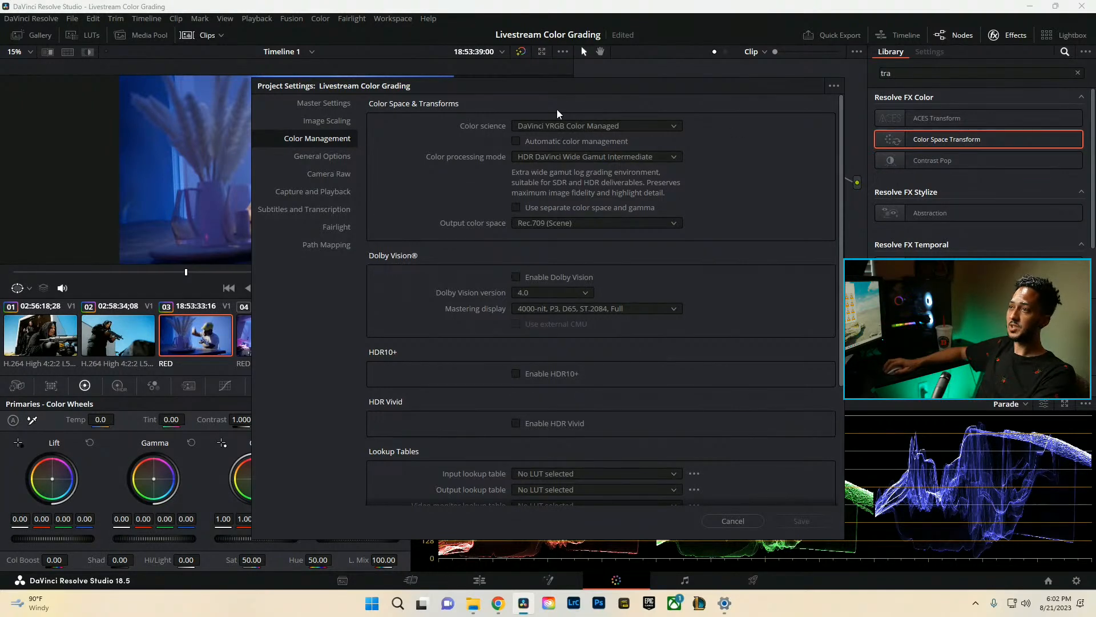
drag(557, 86, 809, 163)
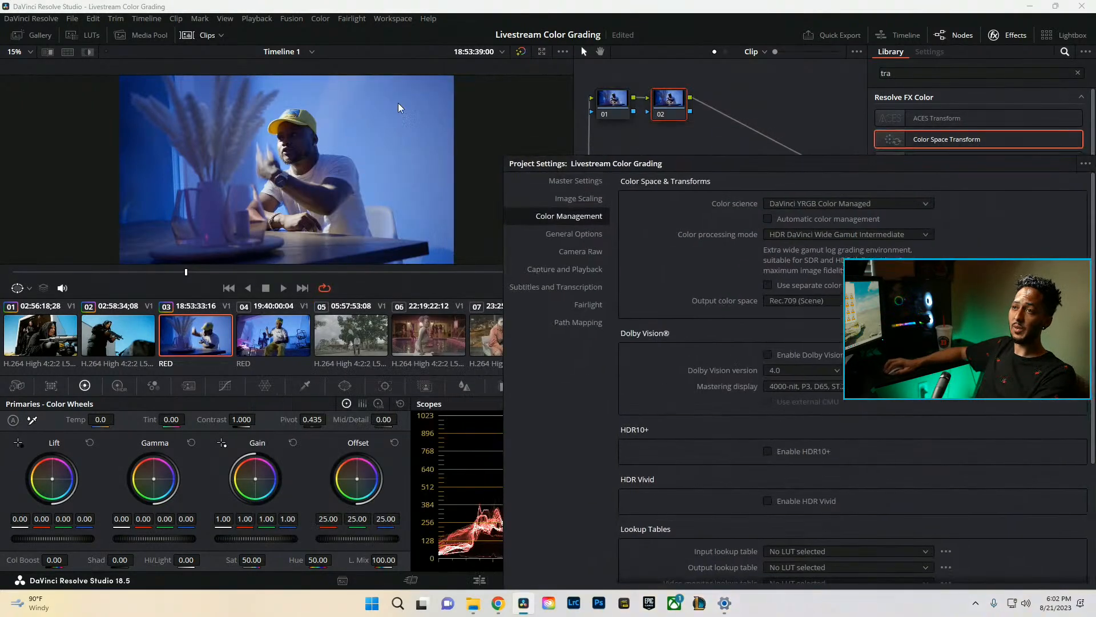
drag(740, 166, 585, 136)
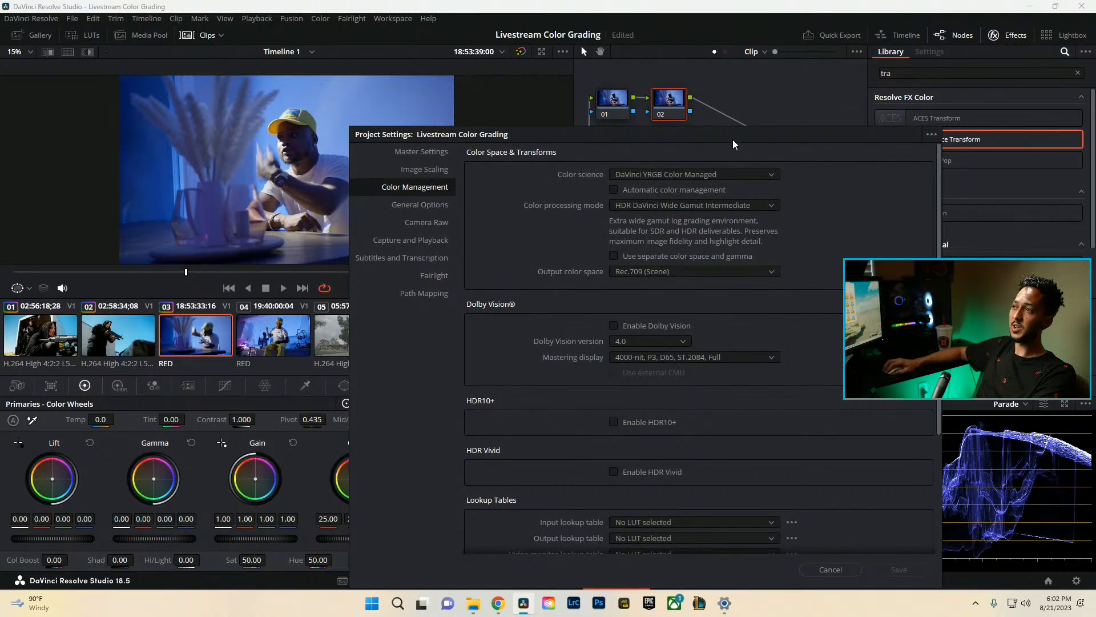
drag(625, 127, 566, 106)
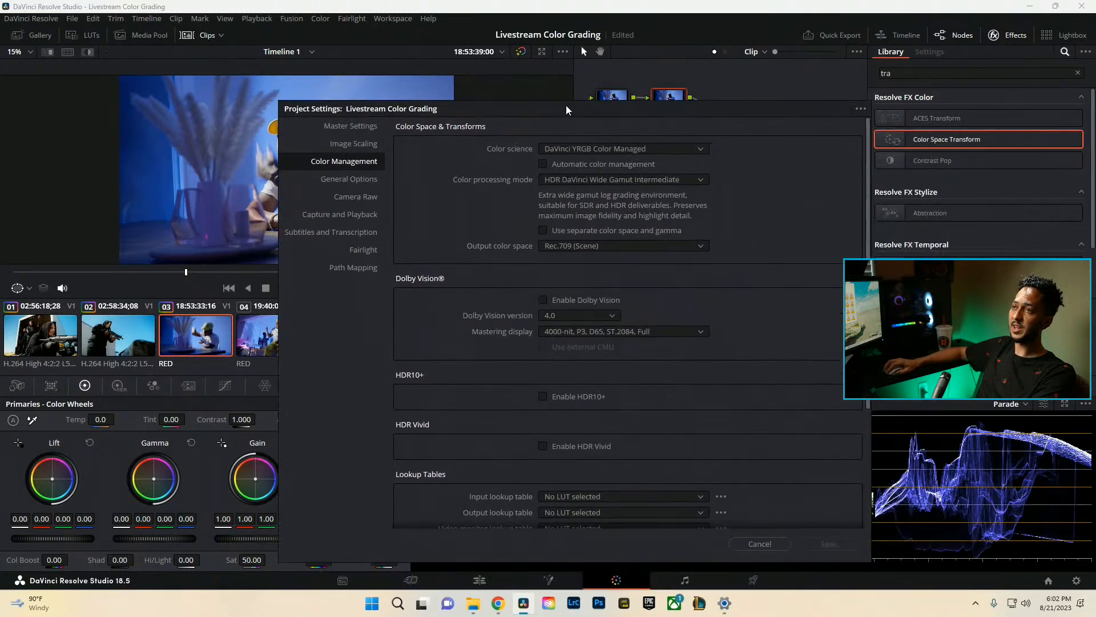
Set the project's camera raw to the RED profile with Full res. premium decode quality and IPP2 color science, and save.
click(351, 197)
click(616, 148)
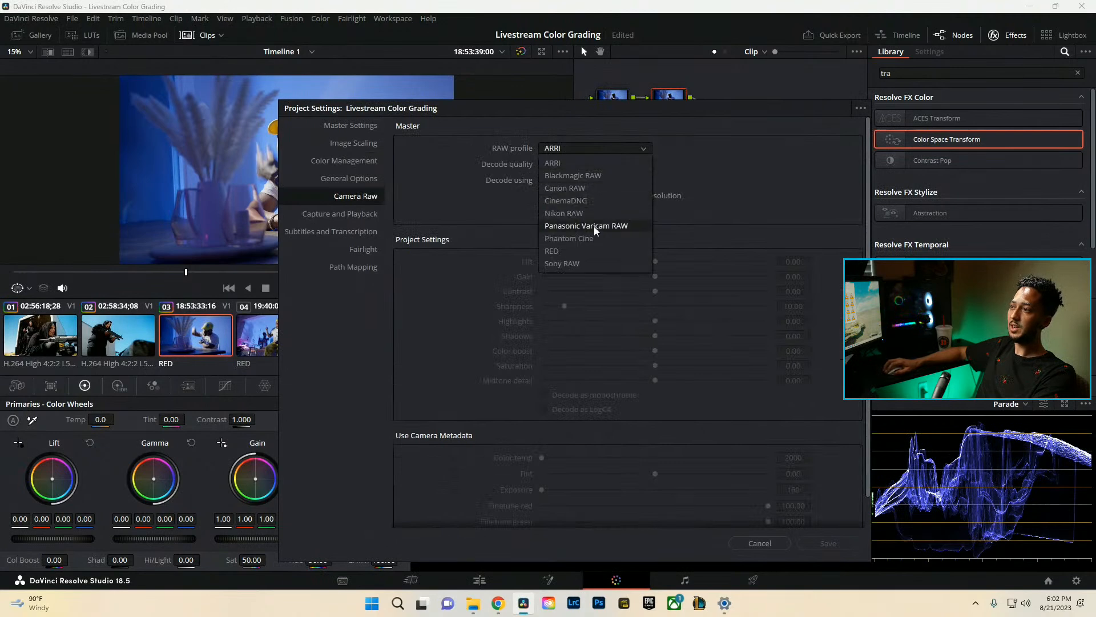
click(588, 167)
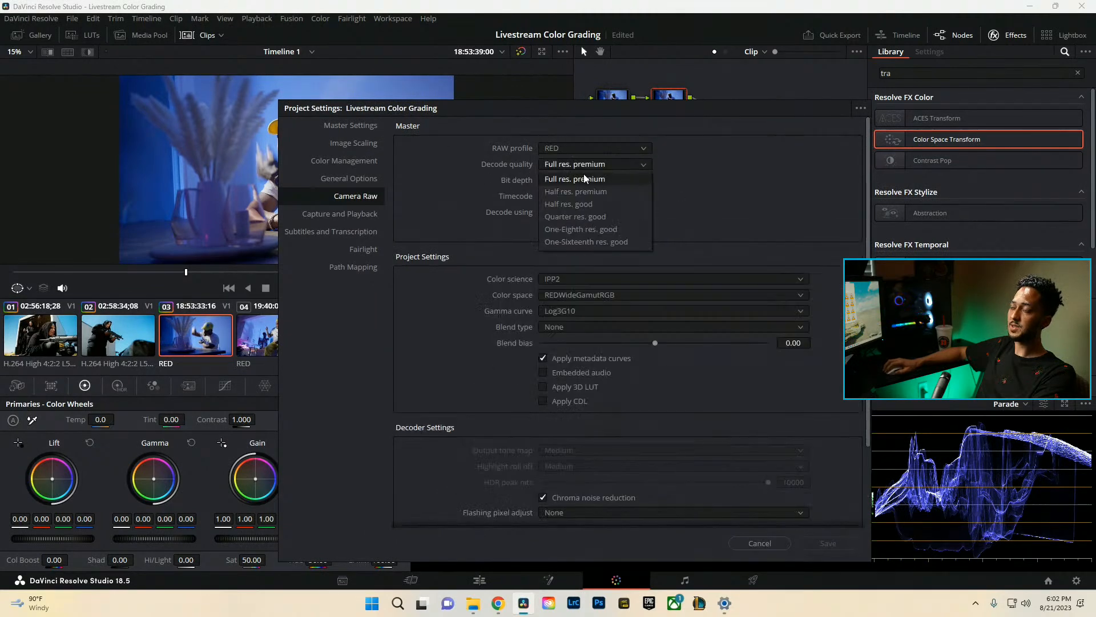
click(584, 173)
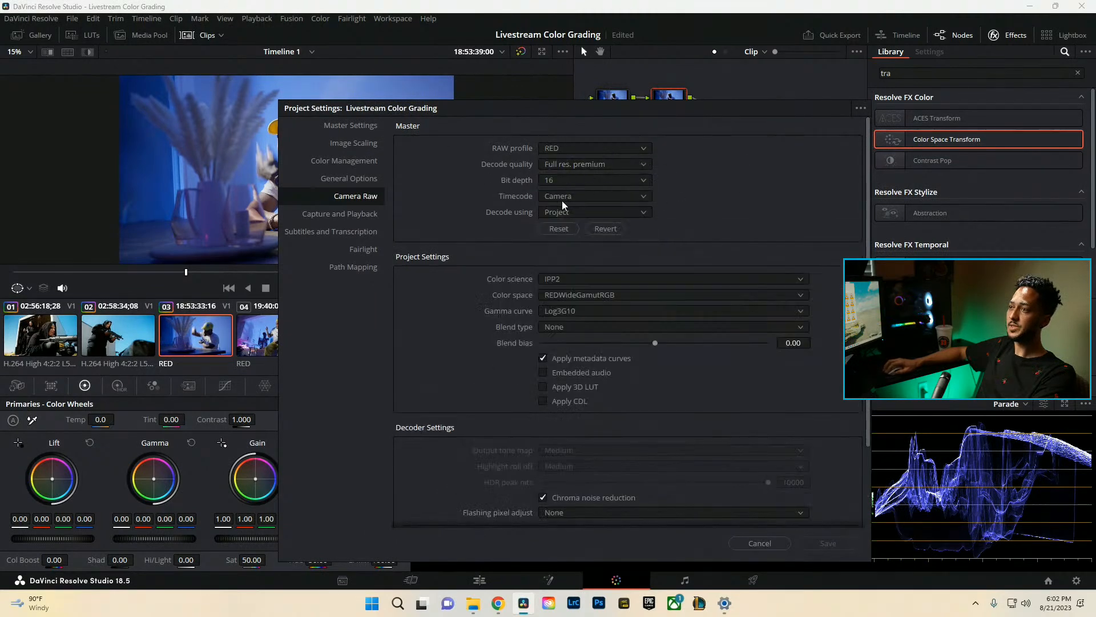
click(562, 280)
click(578, 289)
scroll(580, 300, down, 1)
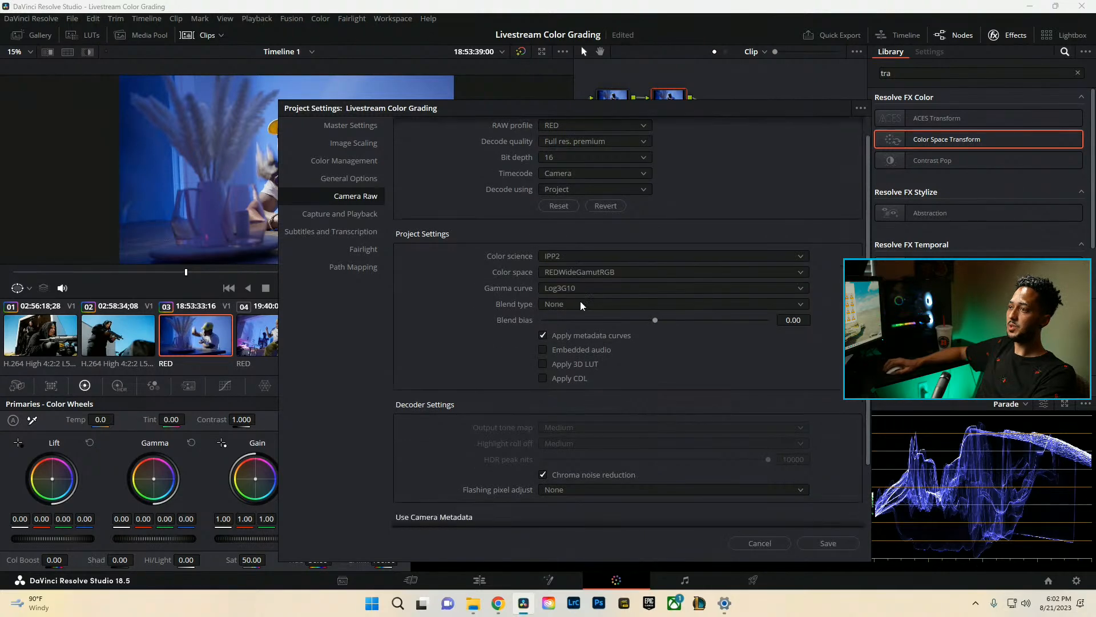
click(823, 543)
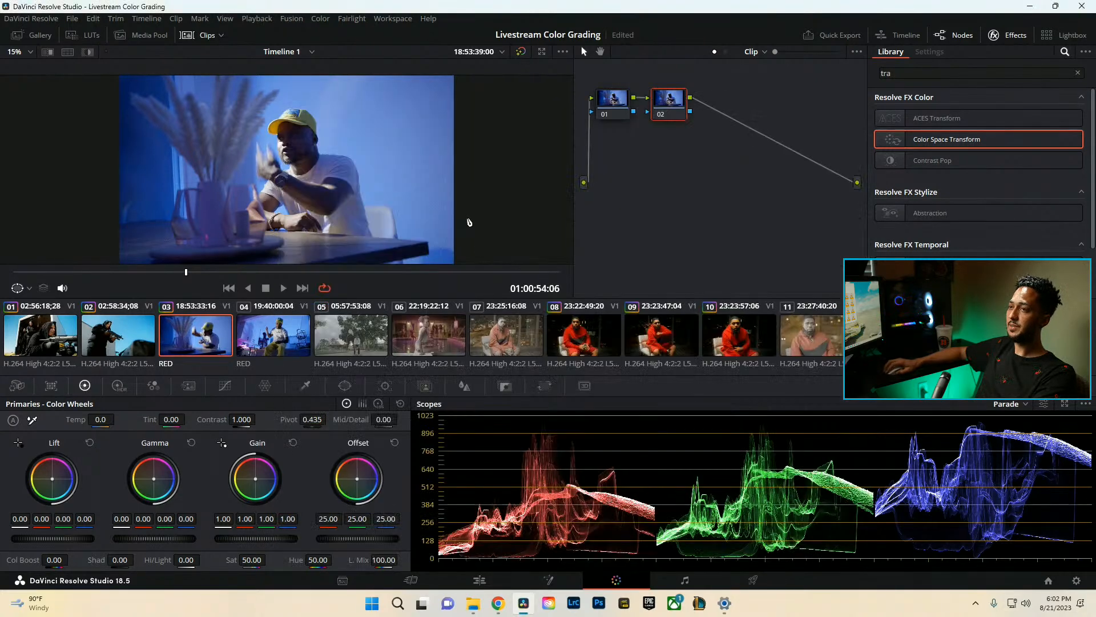
Play clip 03 full screen to examine the ungraded image.
key(ctrl+f)
key(space)
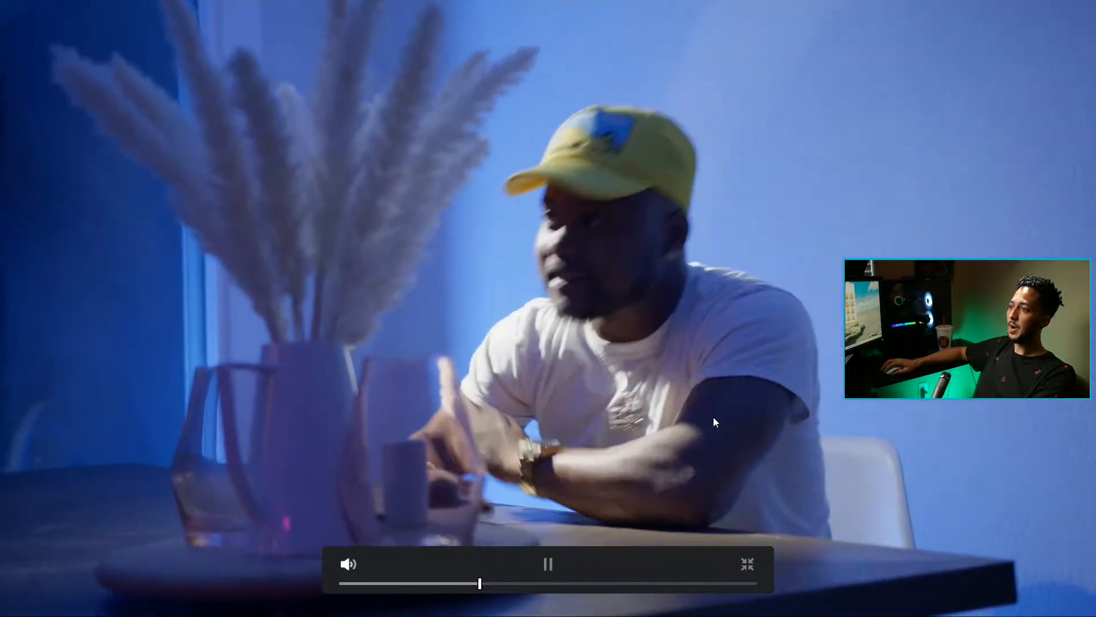
key(Escape)
Hide the effects library, add two serial nodes after node 02 and move them to a lower row.
click(994, 35)
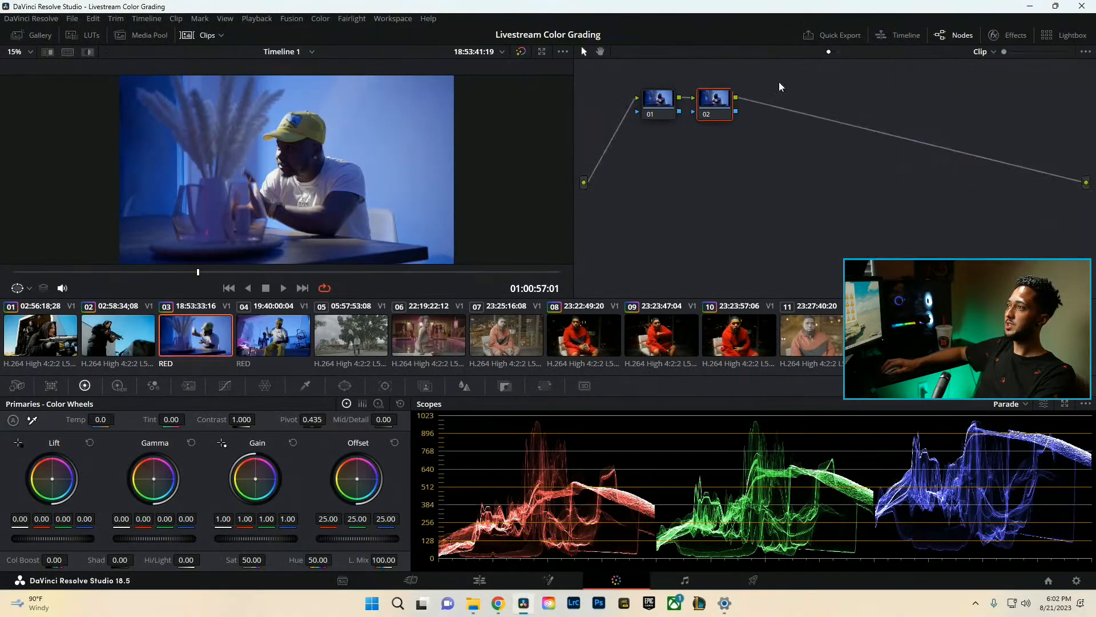
key(alt+s)
key(alt+s)
drag(867, 149, 778, 102)
drag(772, 104, 651, 229)
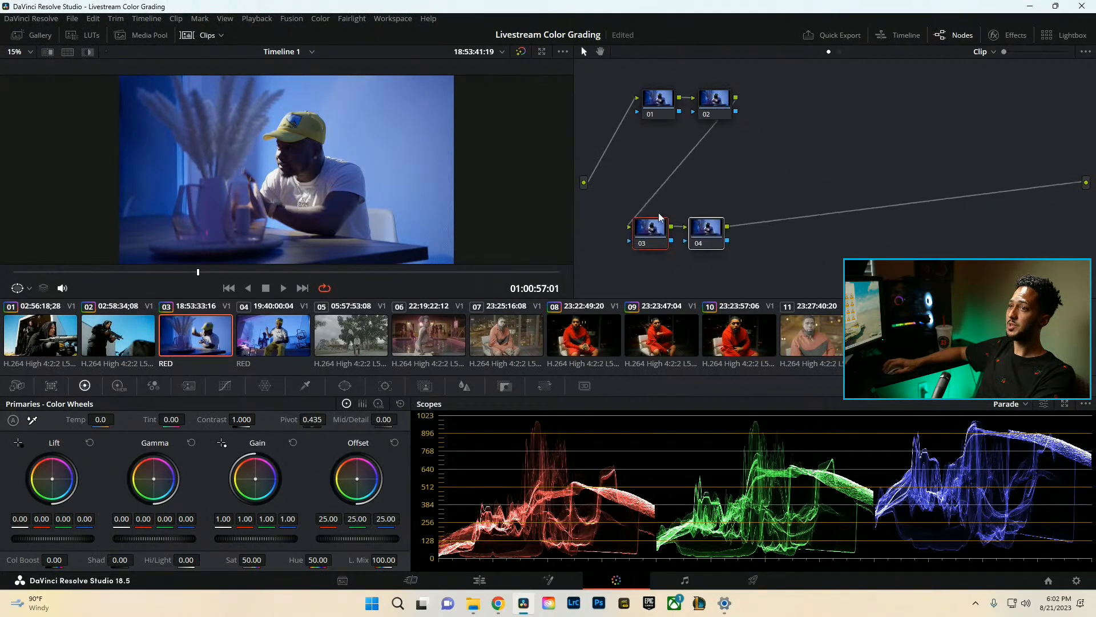
Insert a serial node after node 02, adjust its position in the upper row and open the curves for it.
click(711, 104)
key(alt+s)
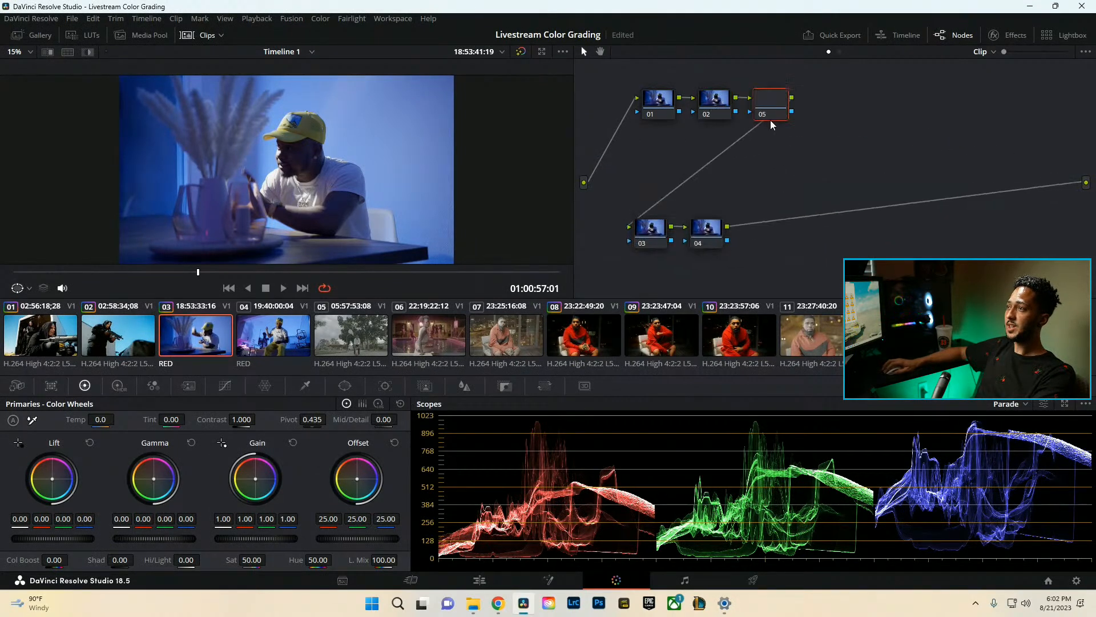
drag(785, 114, 788, 111)
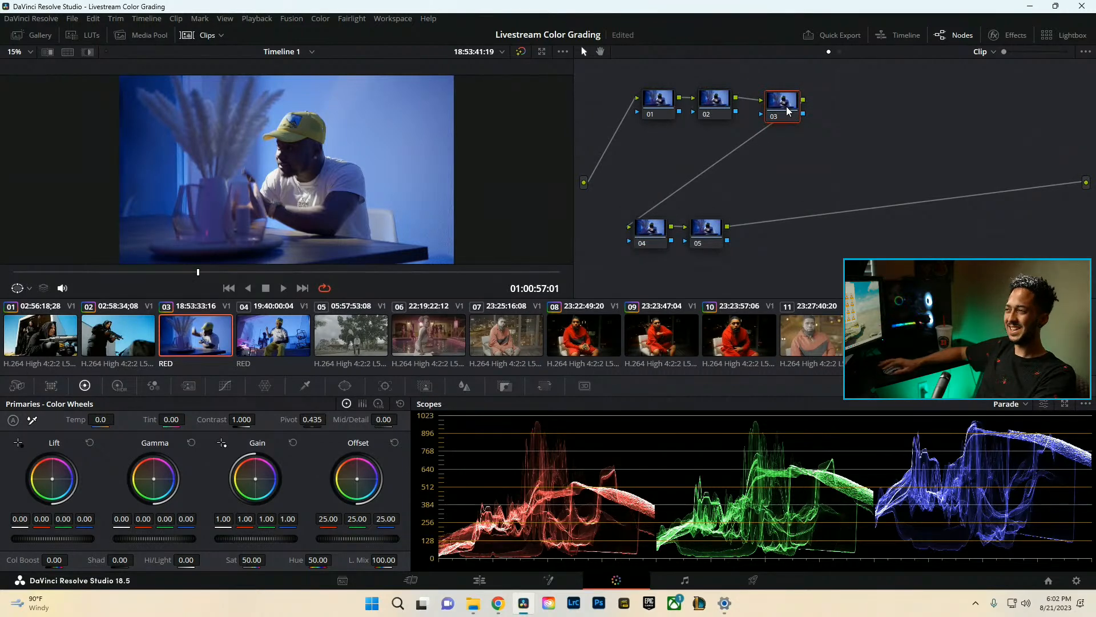
click(225, 386)
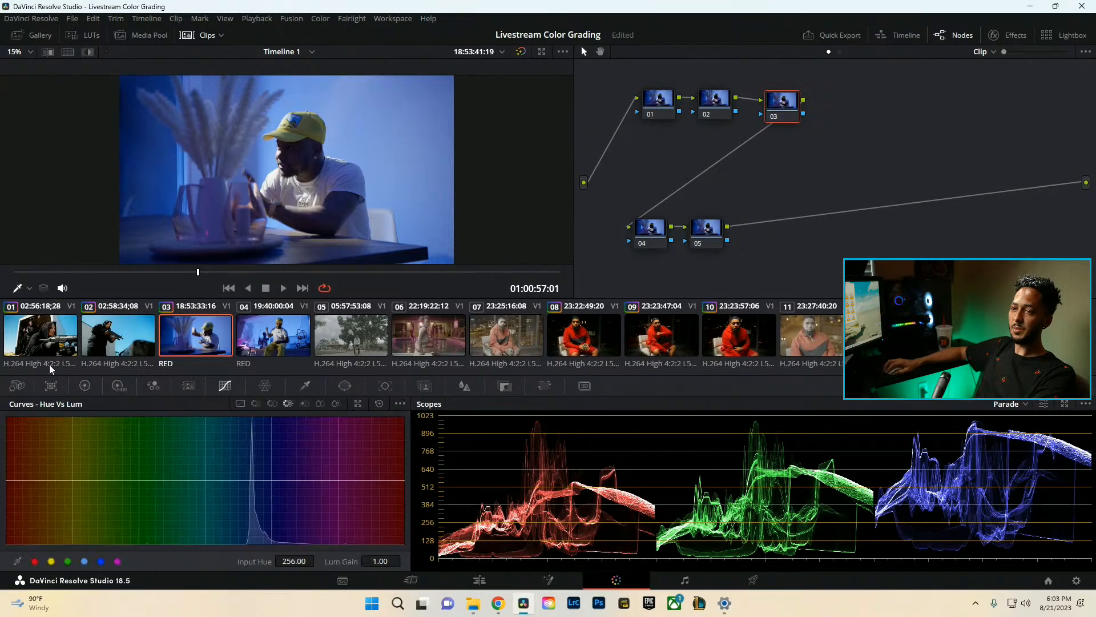
On node 03's Hue Vs Hue curve, widen the blue range towards cyan and rotate the blue hue slightly towards teal, checking it full screen.
click(260, 405)
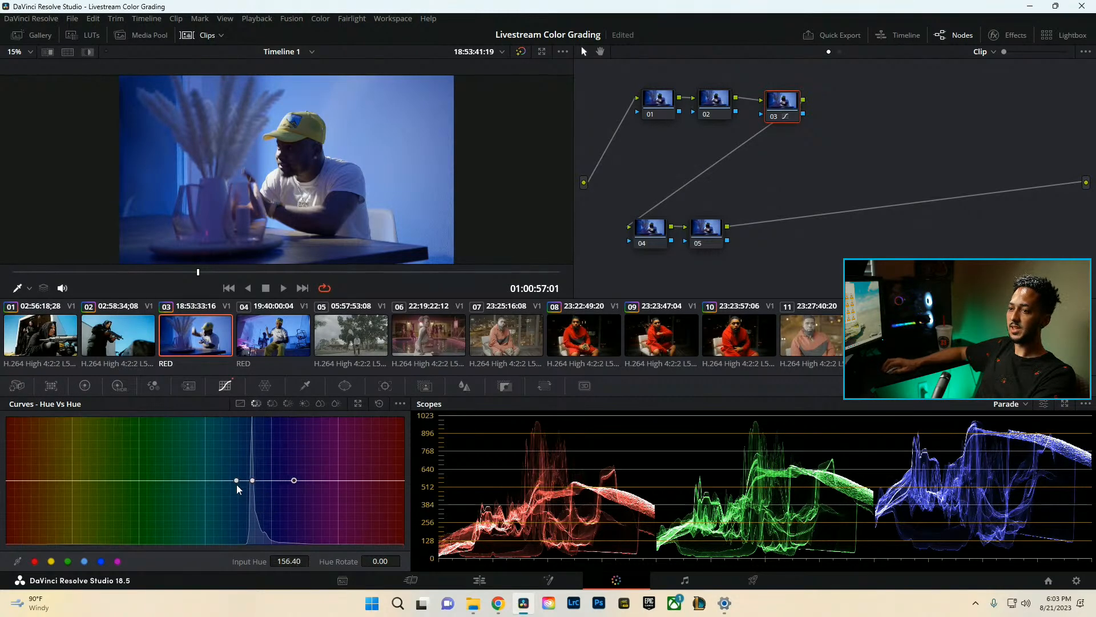
drag(231, 480, 212, 481)
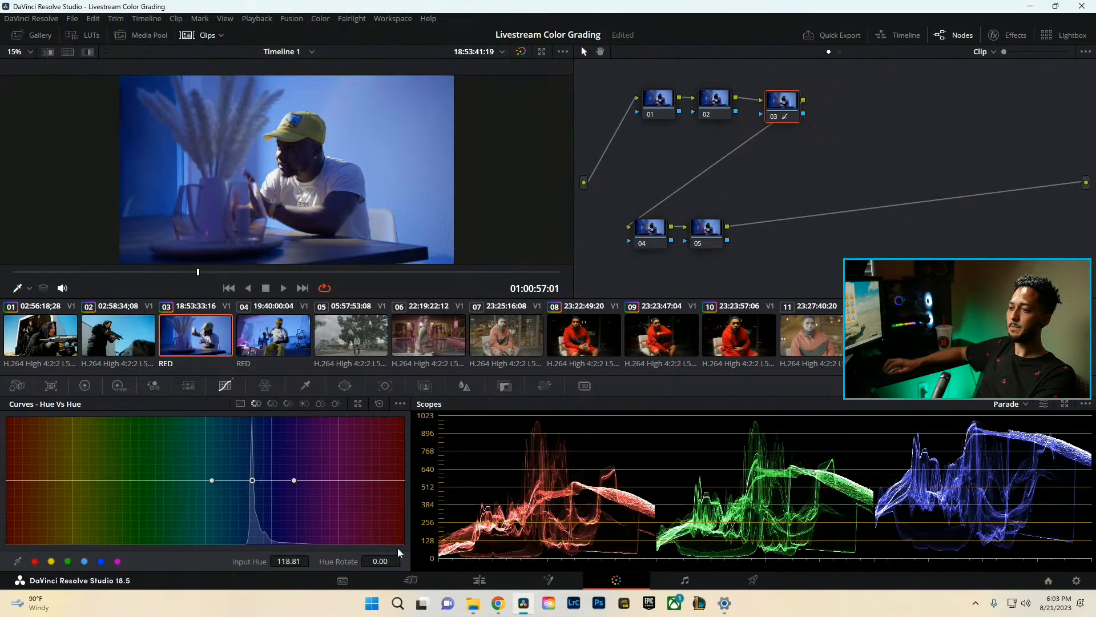
drag(380, 561, 394, 562)
key(ctrl+f)
key(ctrl+f)
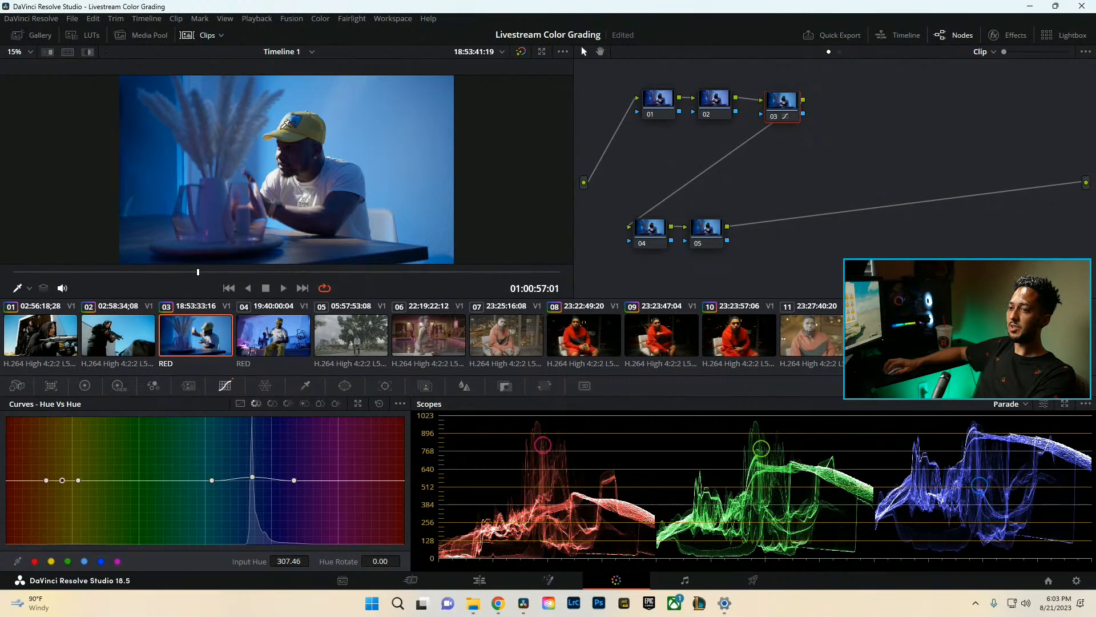
Set the hue rotate of the cap's yellow to 9.40 on the Hue Vs Hue curve and check the image full screen.
mouse_move(381, 561)
mouse_down()
mouse_move(349, 561)
mouse_move(389, 562)
mouse_up()
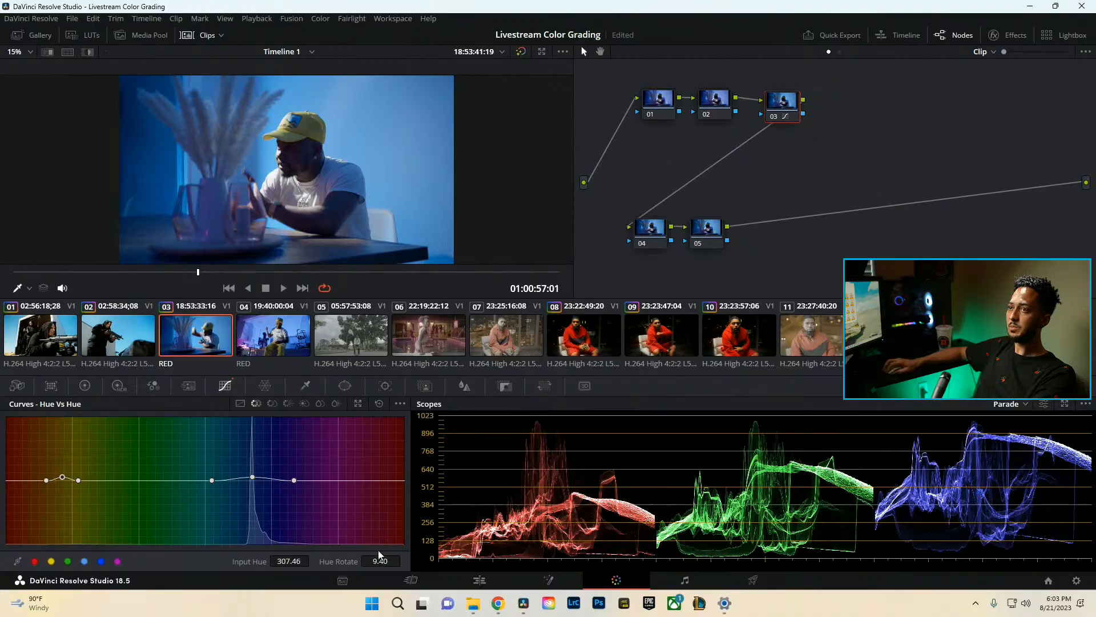
key(ctrl+f)
key(ctrl+f)
Raise the overall saturation on node 02 in the primary color wheels and check the image full screen.
click(722, 103)
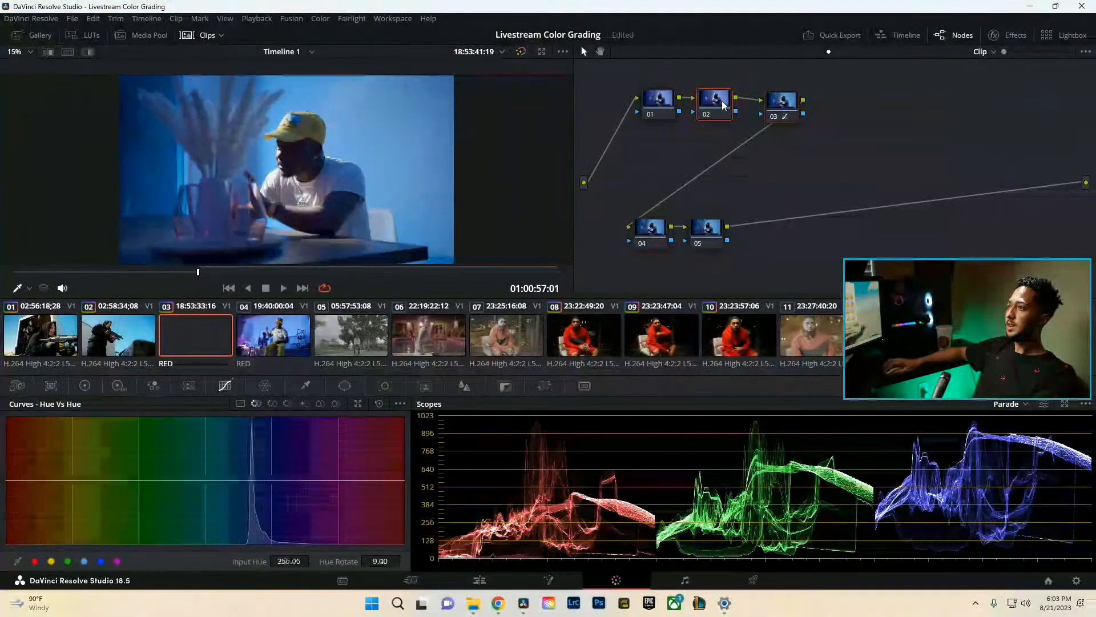
click(85, 385)
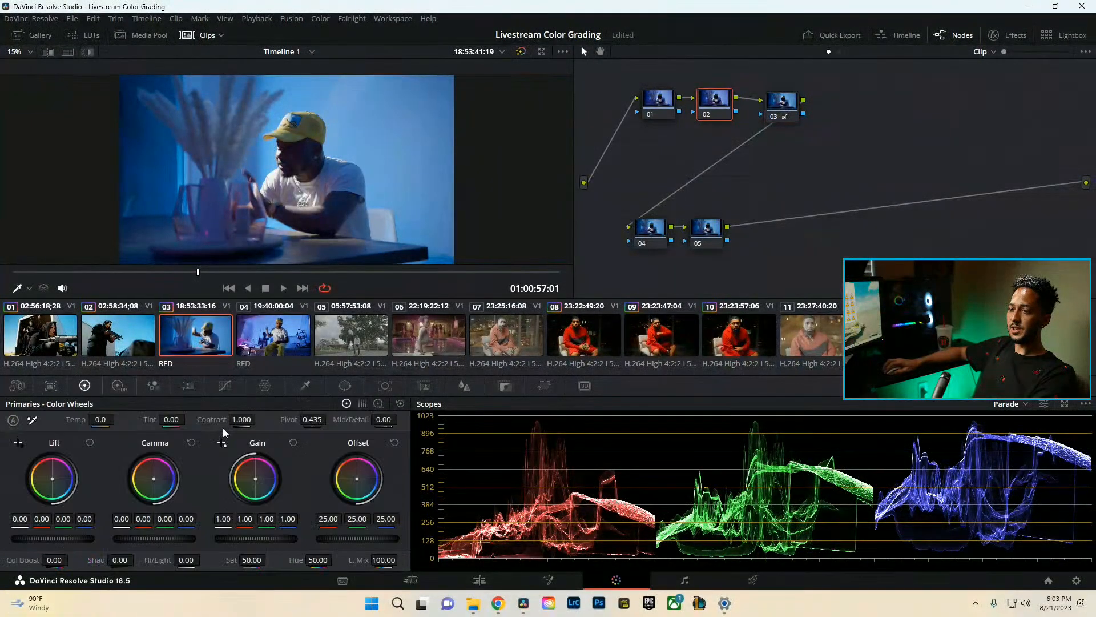
drag(230, 561, 269, 559)
key(ctrl+f)
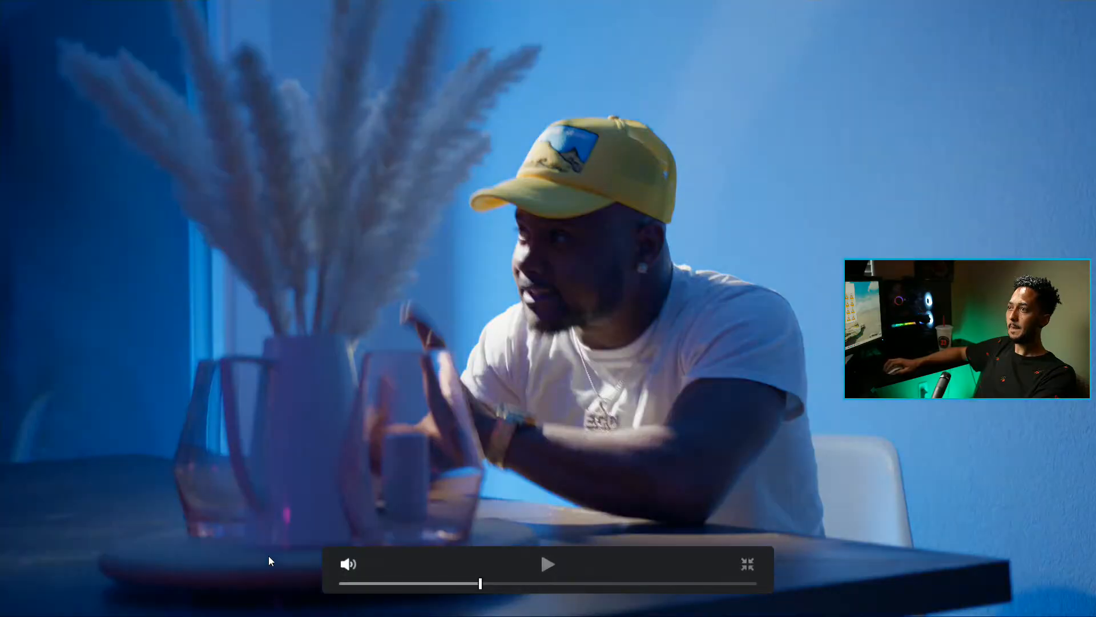
key(ctrl+f)
On node 03's Hue Vs Hue curve, raise the blue point's hue rotate to about 20.10.
click(795, 102)
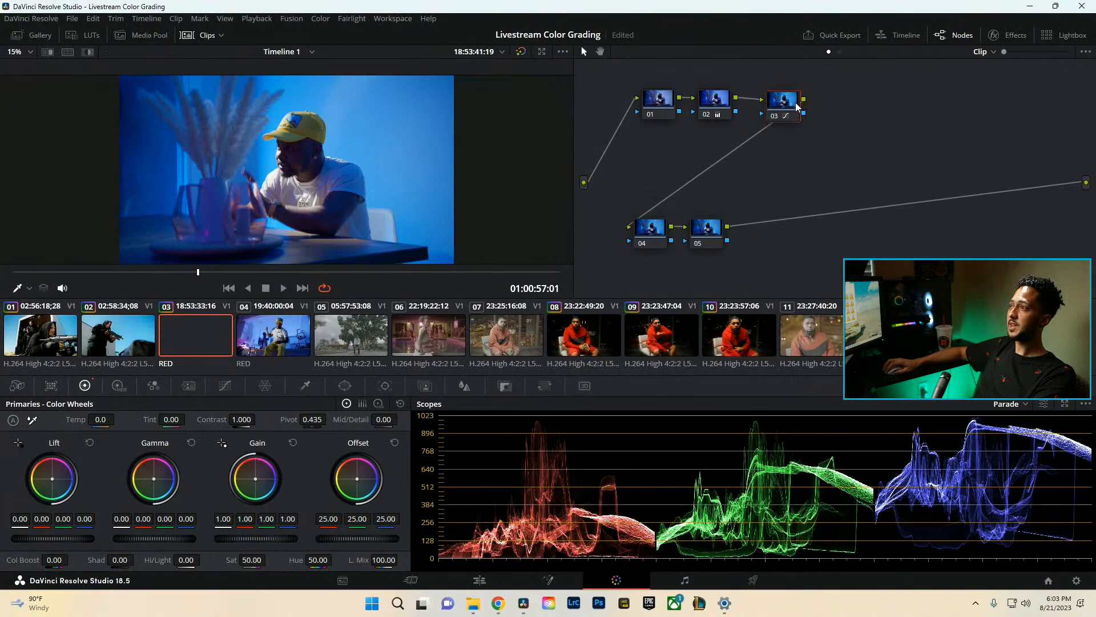
click(228, 387)
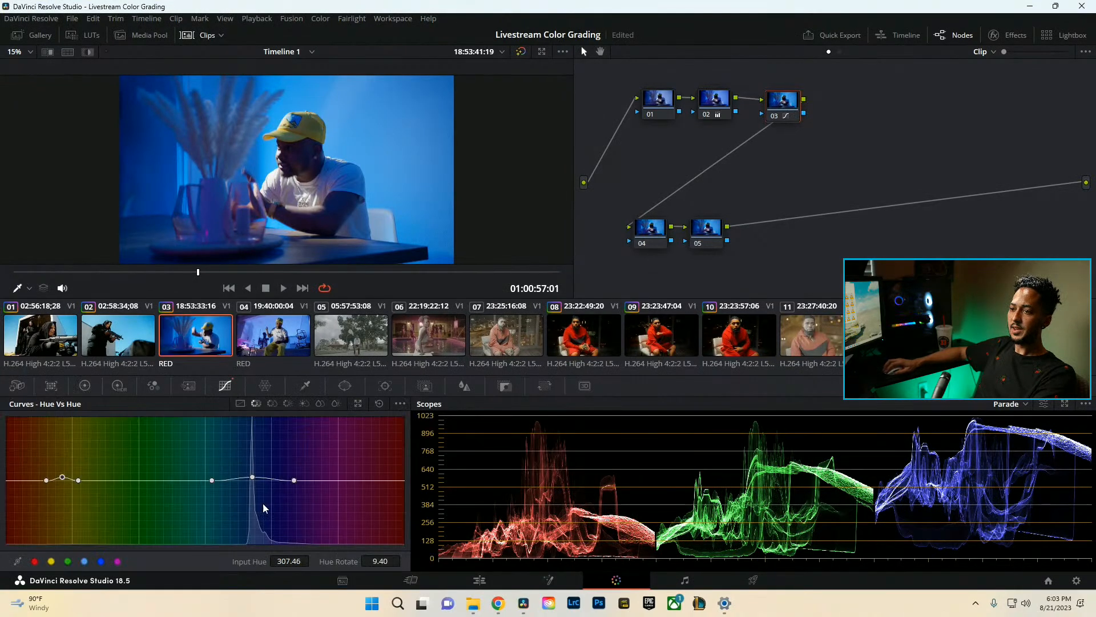
drag(381, 561, 399, 562)
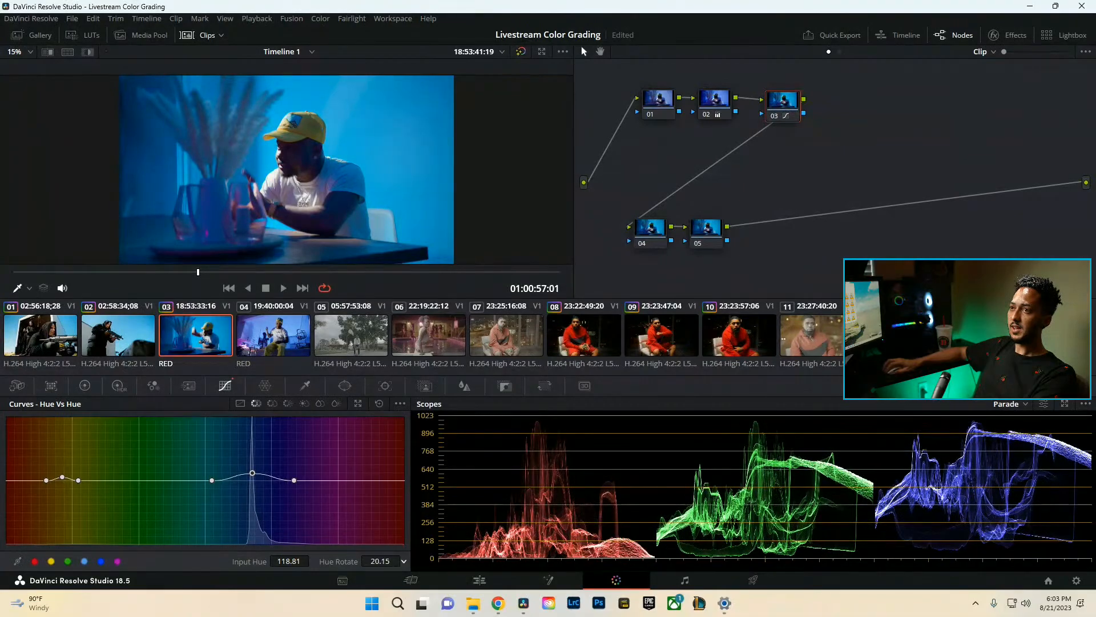
Compare the image full screen with node 03's hue shift disabled and enabled, and review the overall grade again.
key(ctrl+d)
key(ctrl+f)
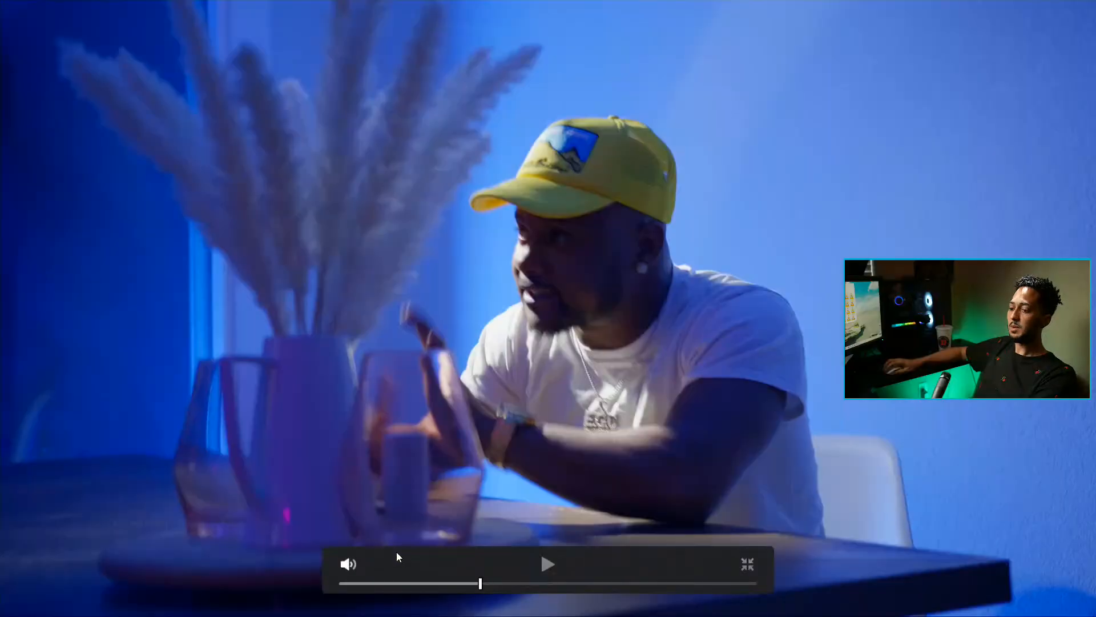
key(ctrl+d)
key(ctrl+d)
key(ctrl+d)
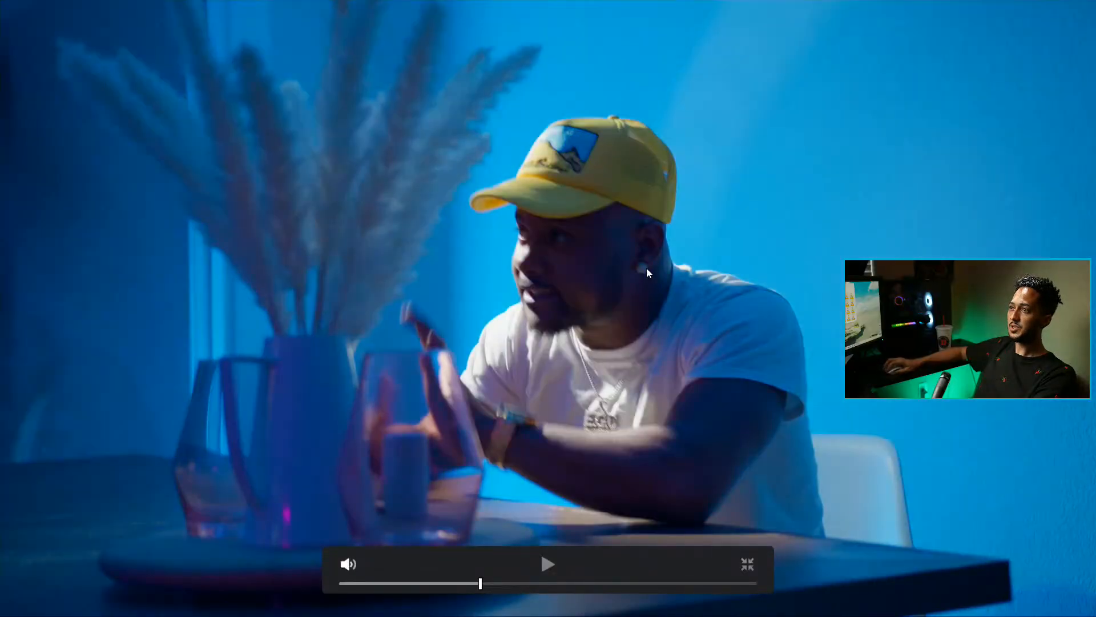
key(ctrl+d)
key(ctrl+d)
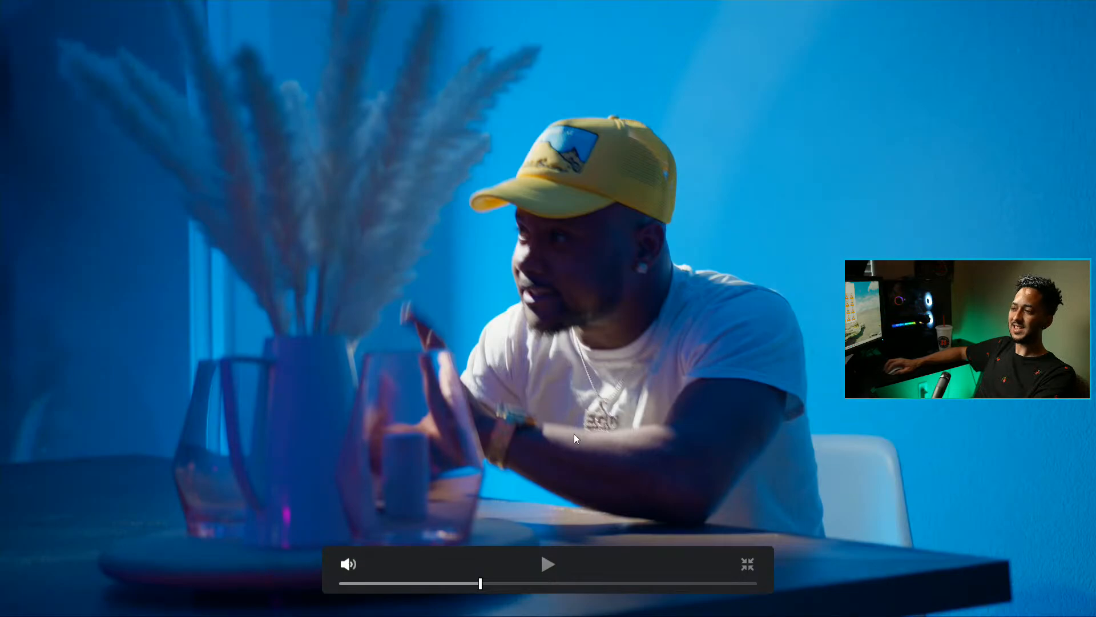
key(Escape)
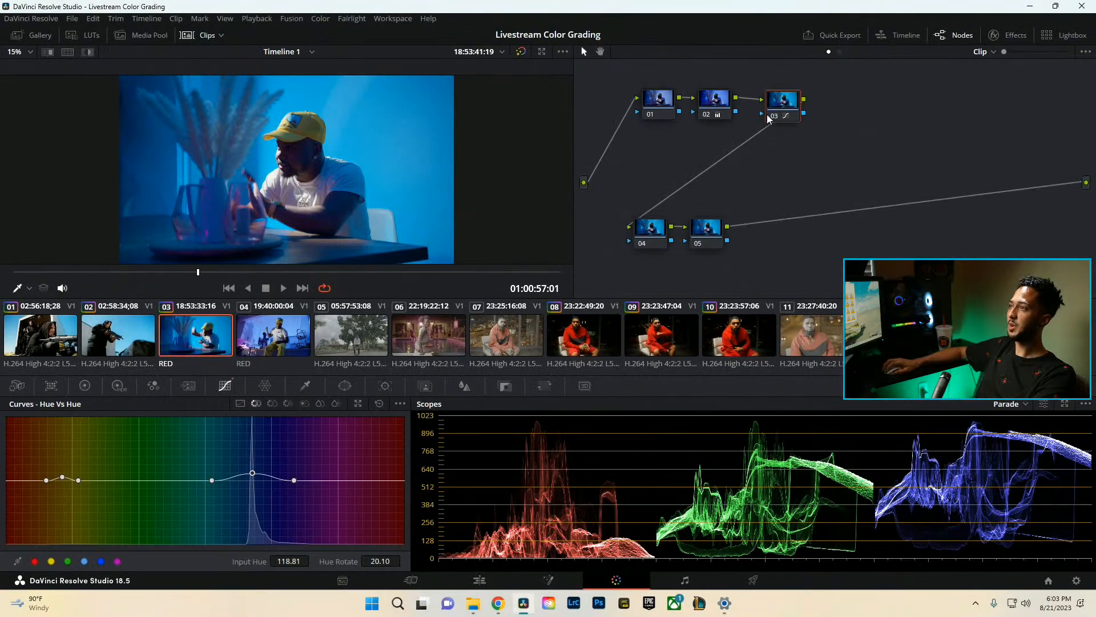
click(727, 101)
key(ctrl+f)
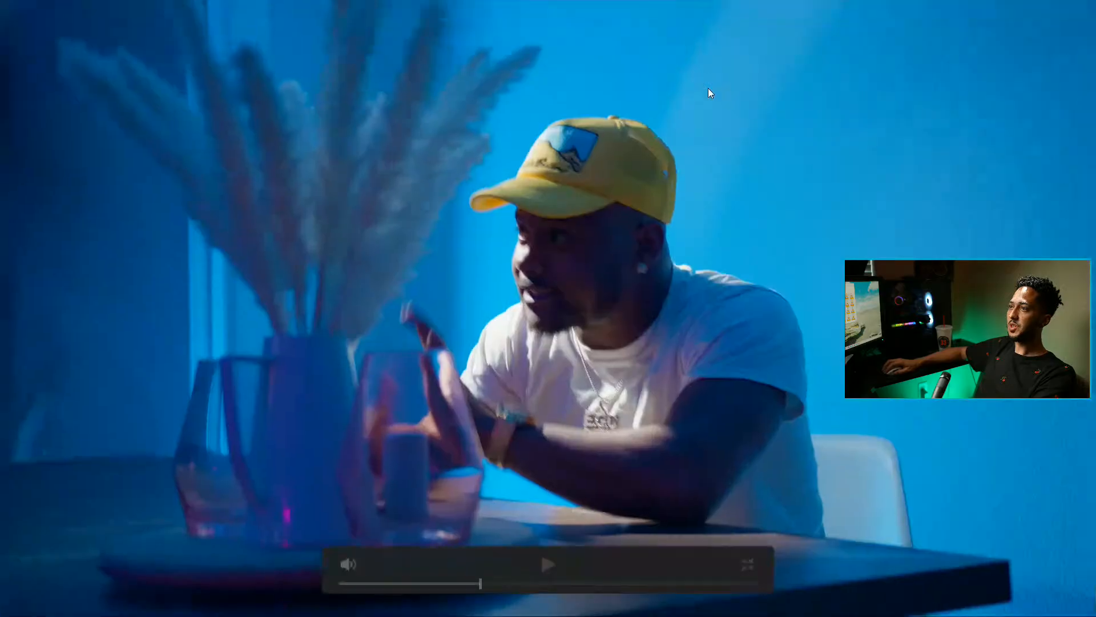
key(Escape)
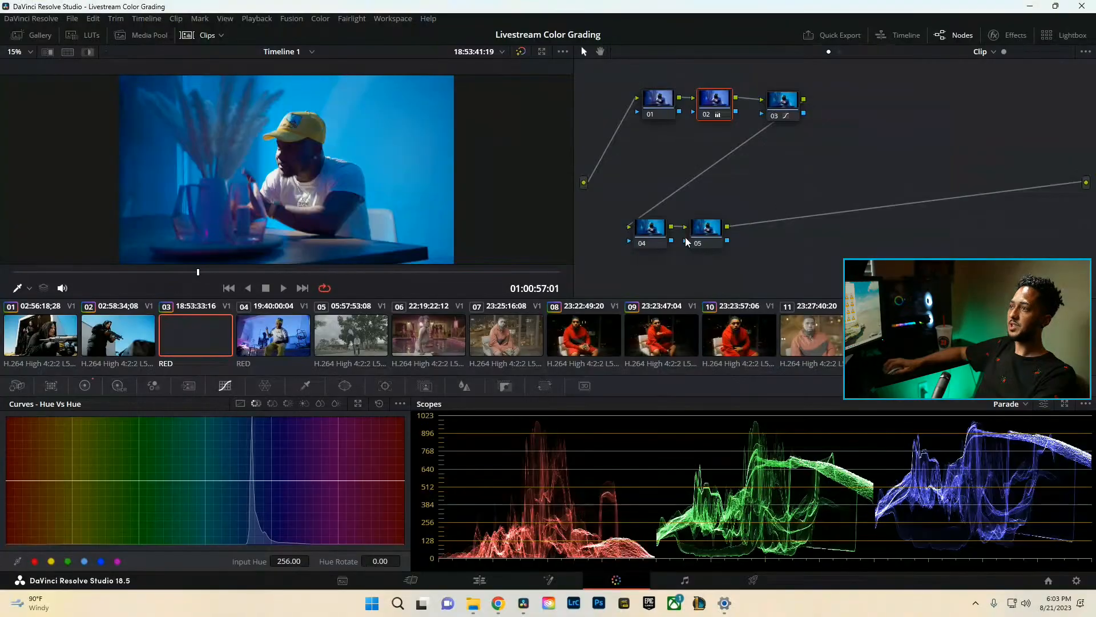
Search the effects library for "glo", apply the Glow effect to node 04 and set its composite type to Softlight.
click(1023, 38)
click(958, 69)
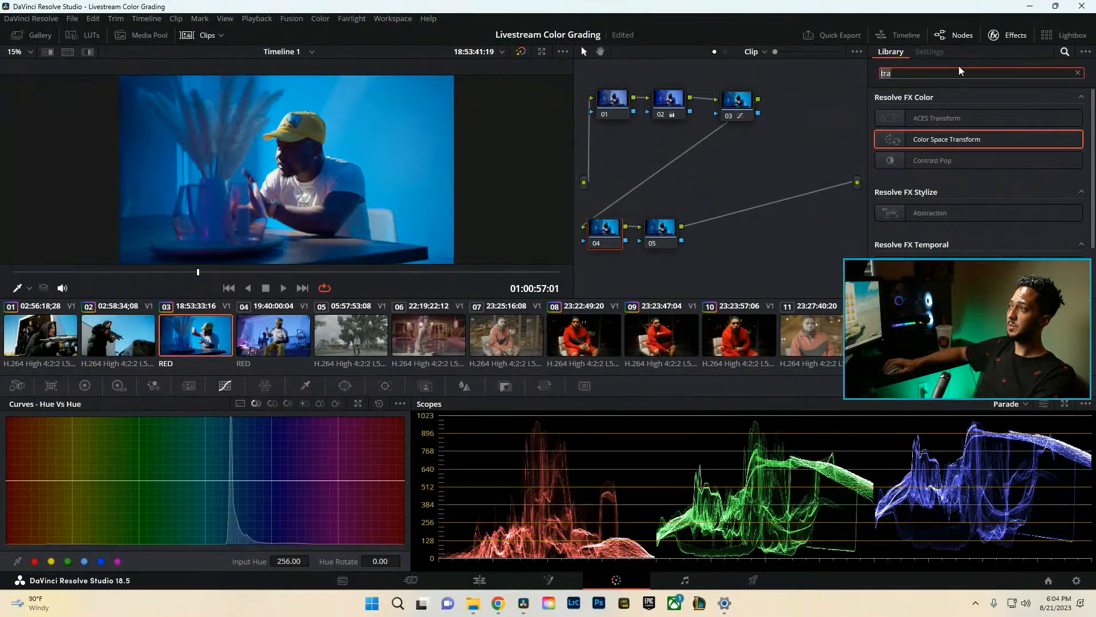
text(glo)
drag(950, 118, 604, 229)
scroll(950, 224, down, 5)
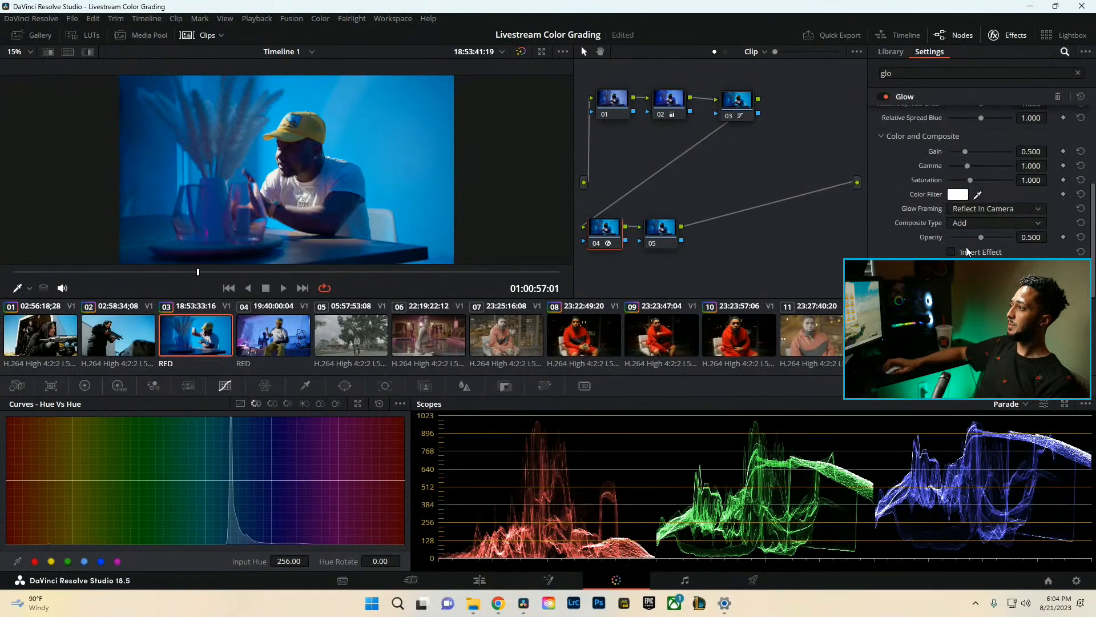
click(970, 224)
click(966, 337)
Lower the Glow's shine threshold to about 0.036 and review the glow full screen.
scroll(911, 231, up, 5)
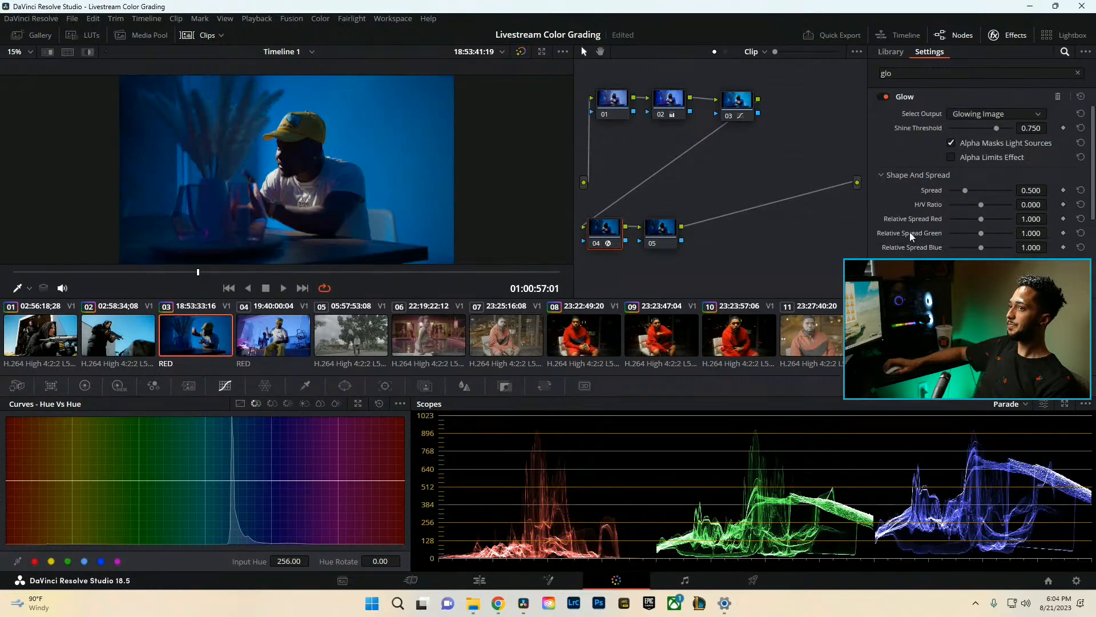
drag(996, 128, 952, 135)
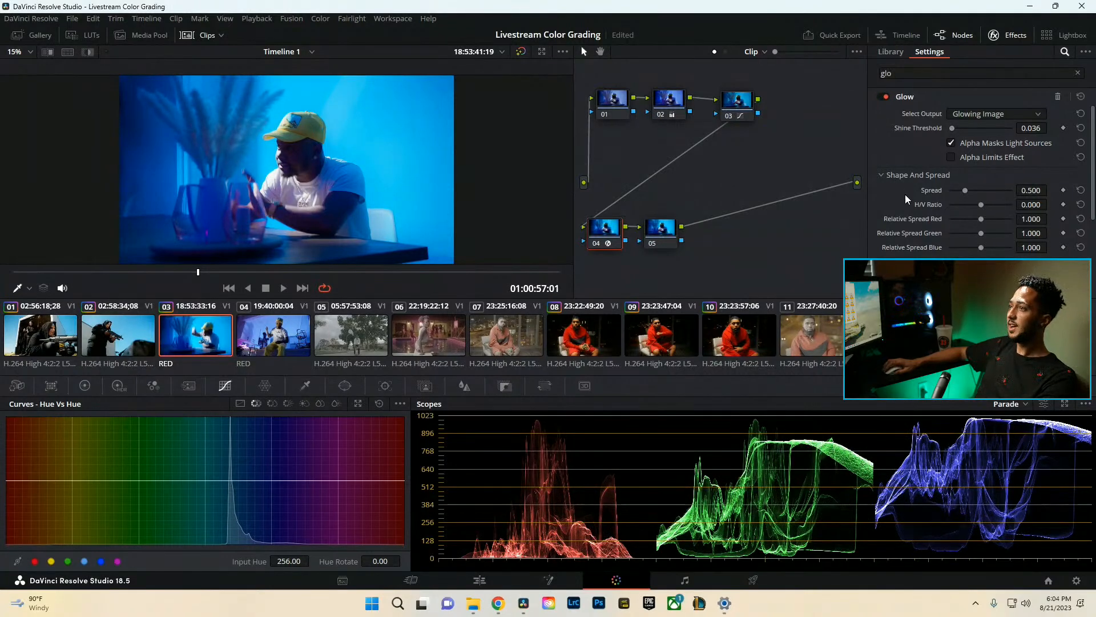
scroll(905, 194, down, 3)
scroll(906, 194, down, 1)
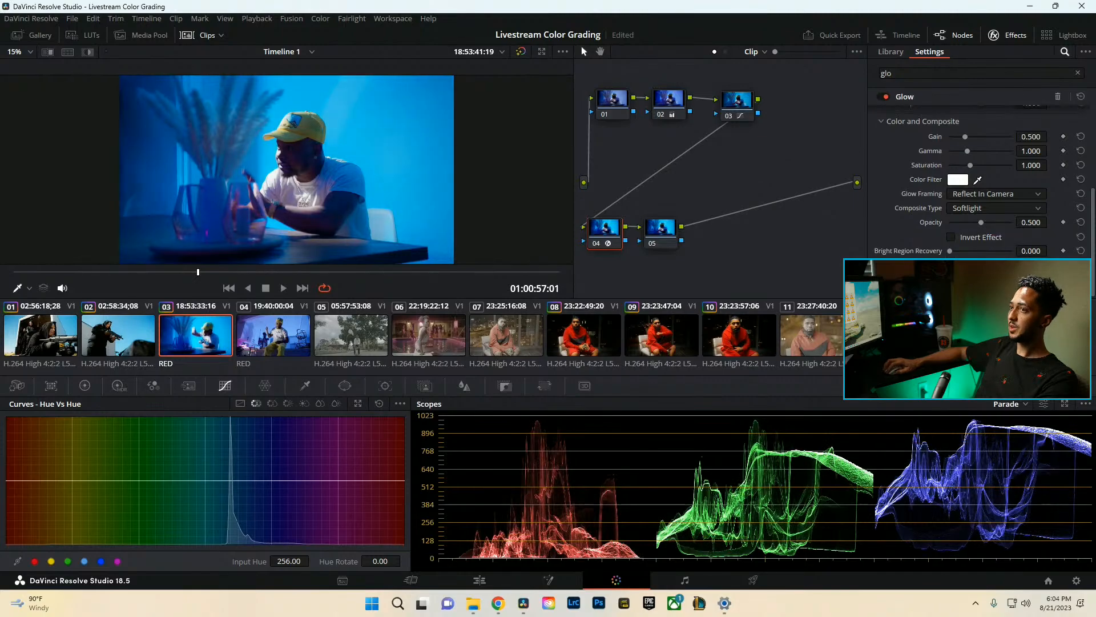
key(ctrl+f)
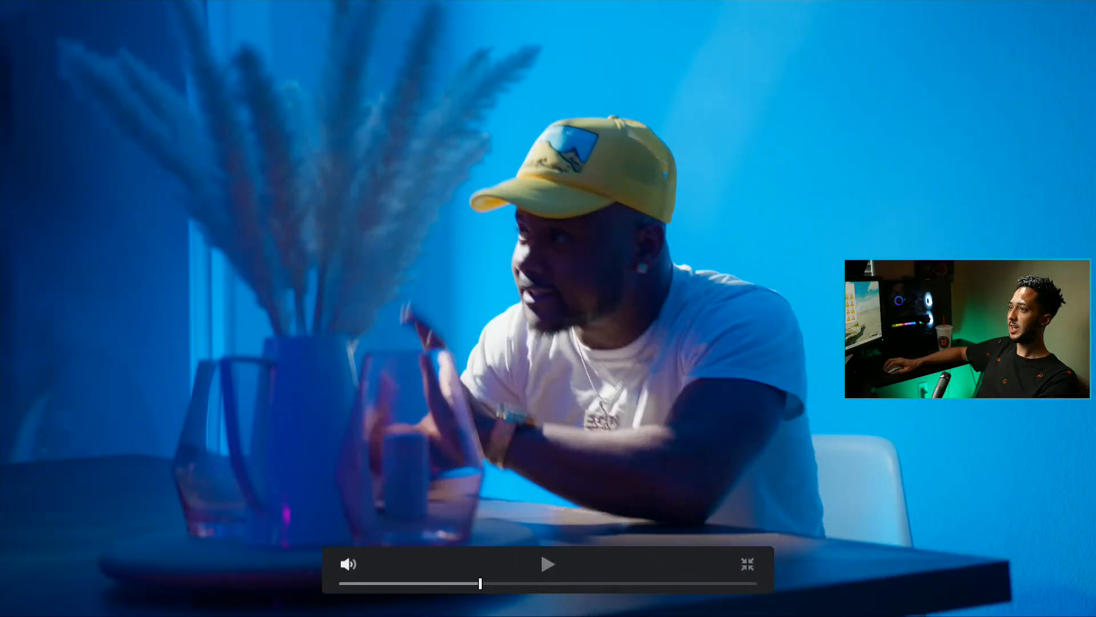
key(ctrl+f)
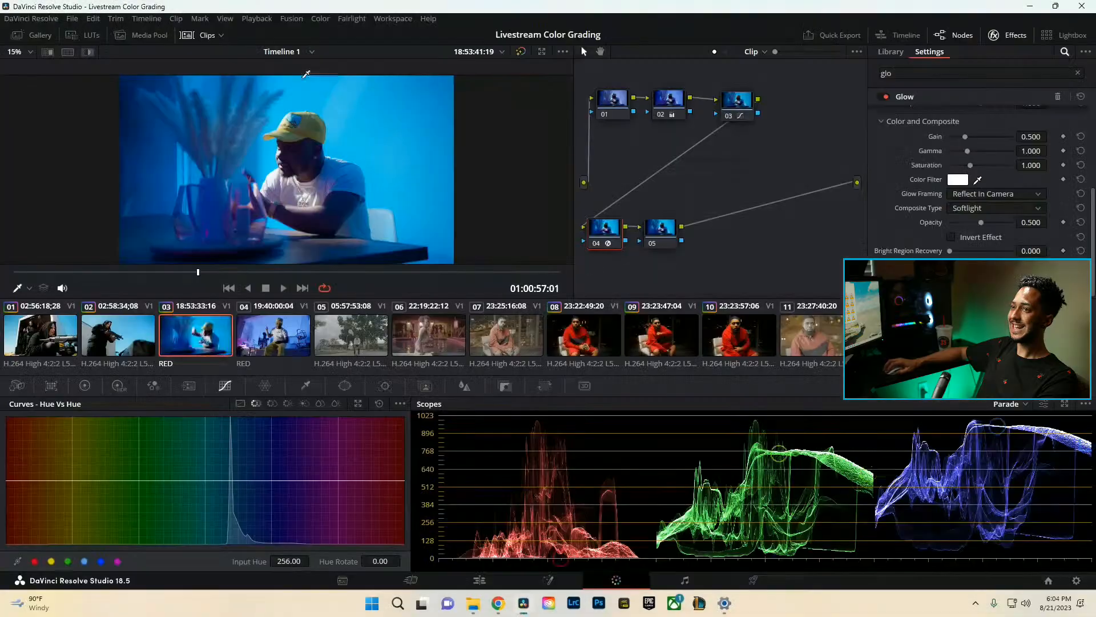
Select all the nodes and compare the clip full screen with the whole grade disabled and enabled.
click(668, 111)
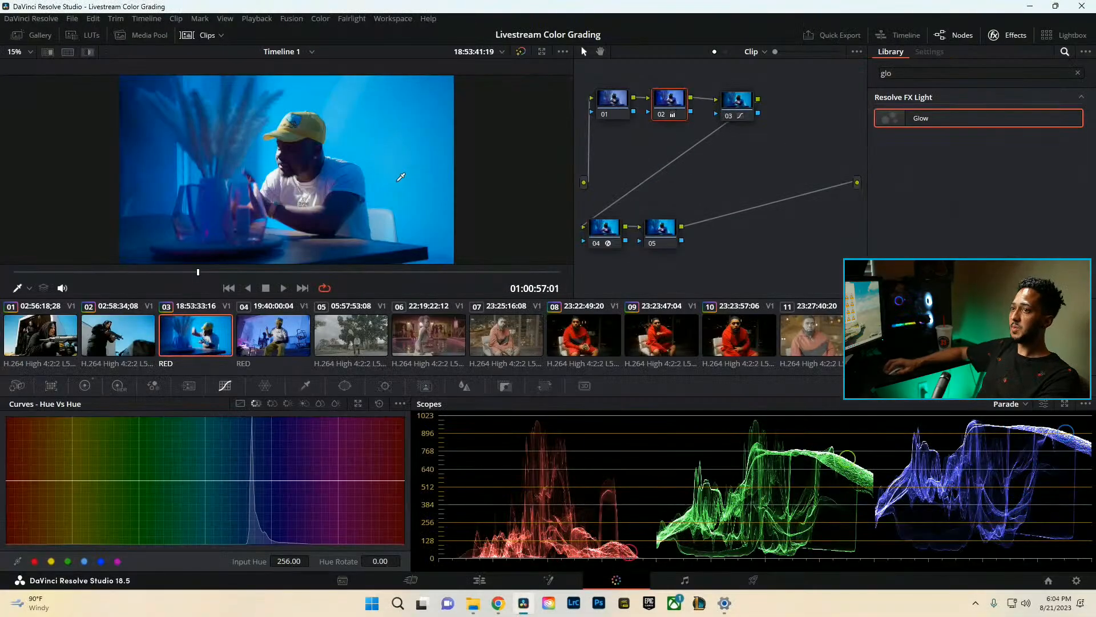
key(ctrl+f)
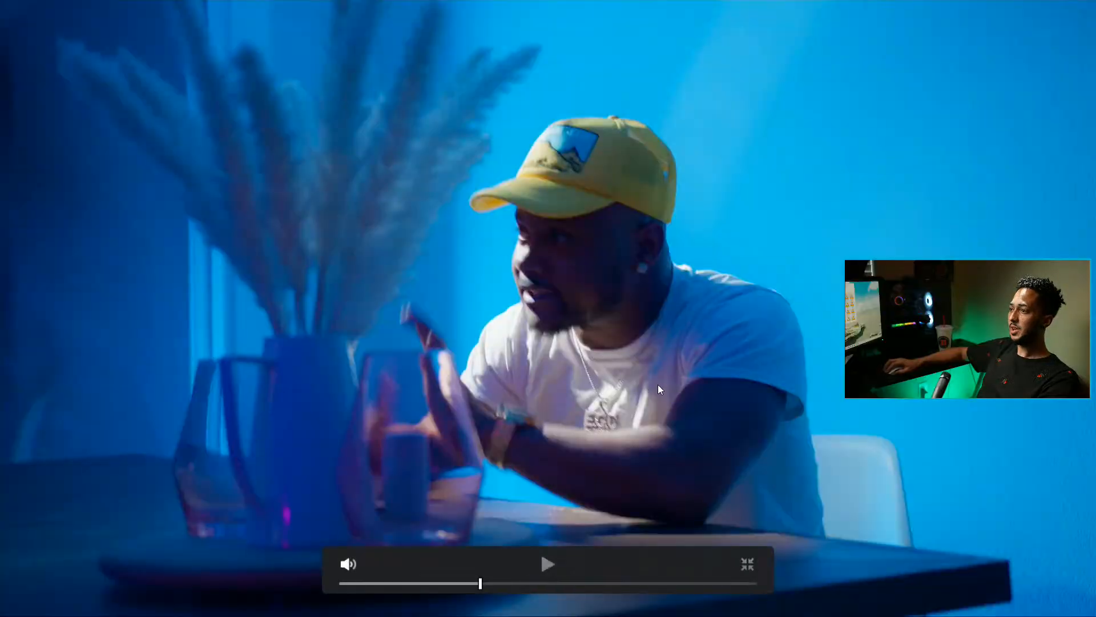
key(ctrl+f)
drag(772, 270, 578, 80)
key(ctrl+f)
key(ctrl+d)
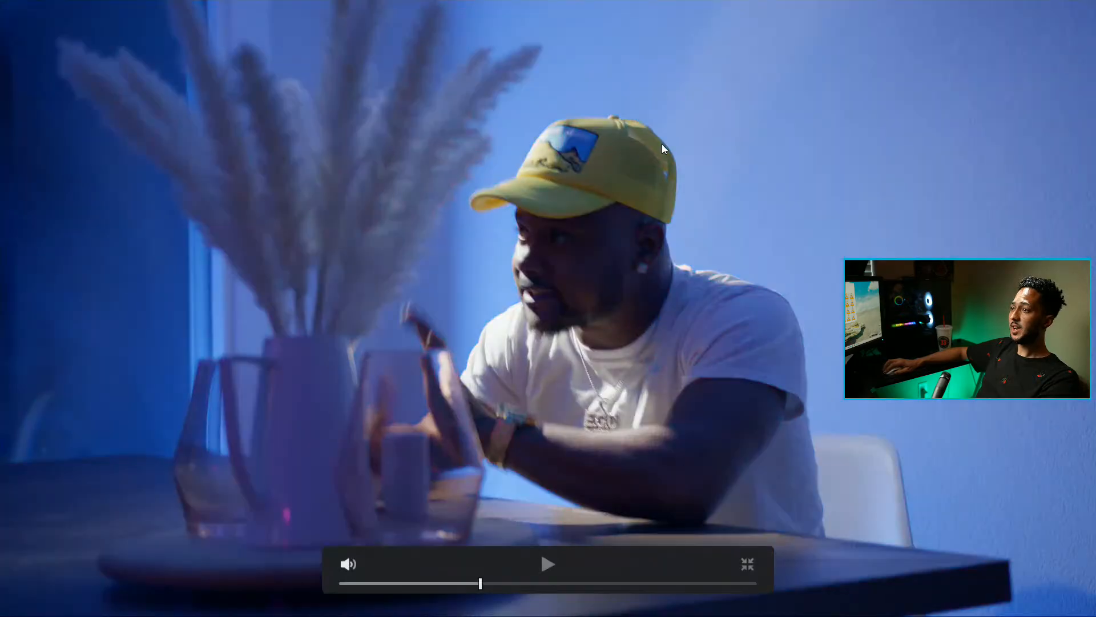
key(ctrl+d)
key(ctrl+d)
key(ctrl+d)
key(ctrl+d)
key(ctrl+d)
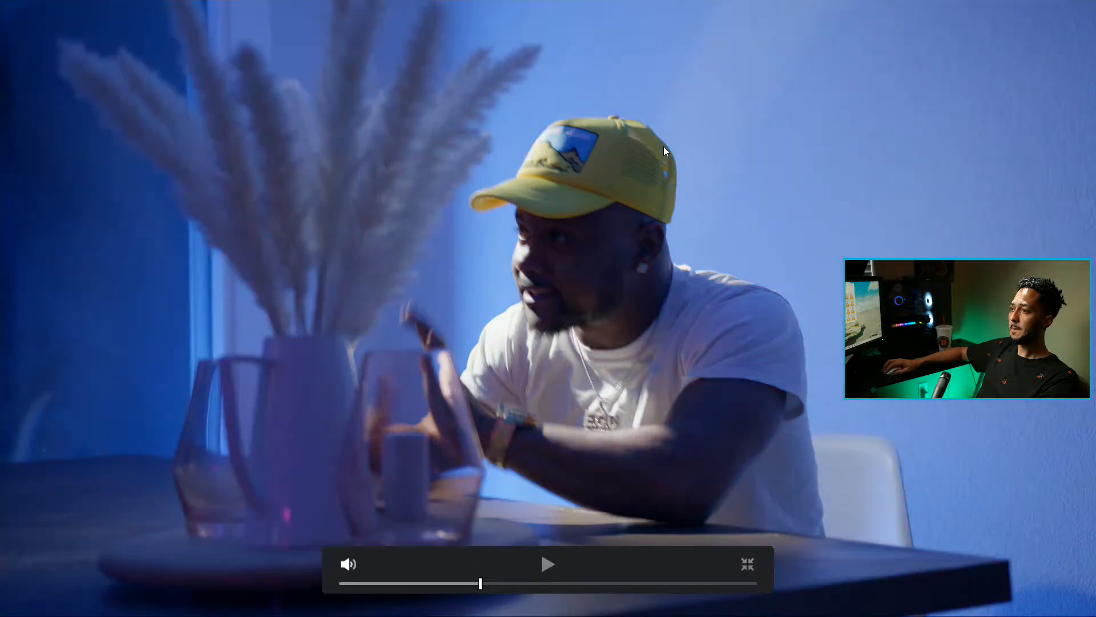
key(ctrl+f)
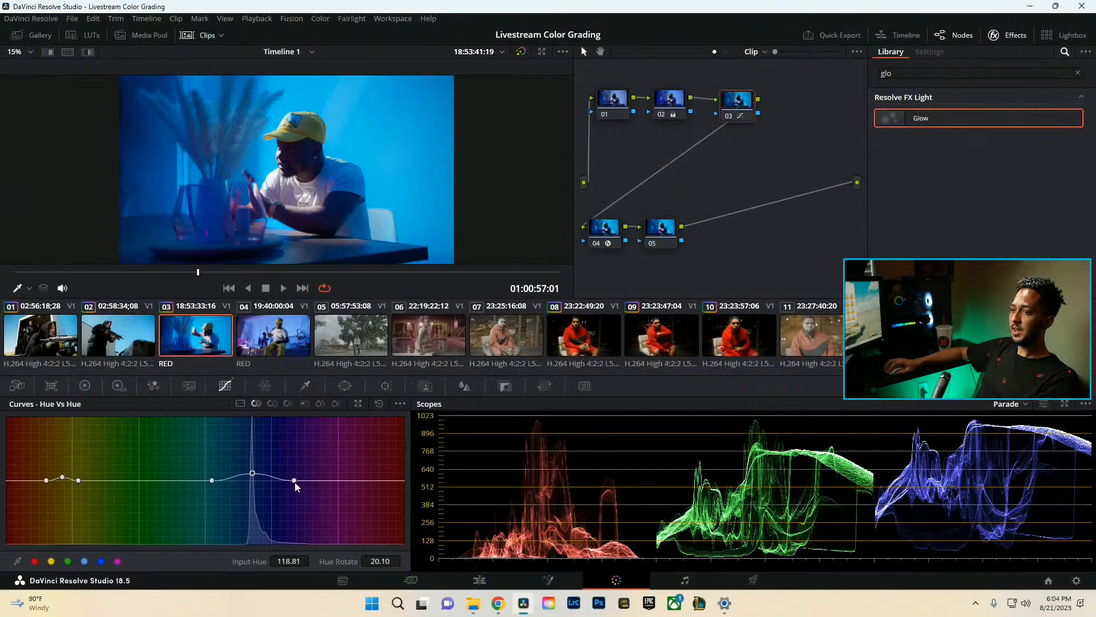
Widen the blue range on node 03's Hue Vs Hue curve towards green and magenta, checking the image full screen.
drag(295, 482, 332, 480)
drag(217, 482, 170, 482)
key(ctrl+f)
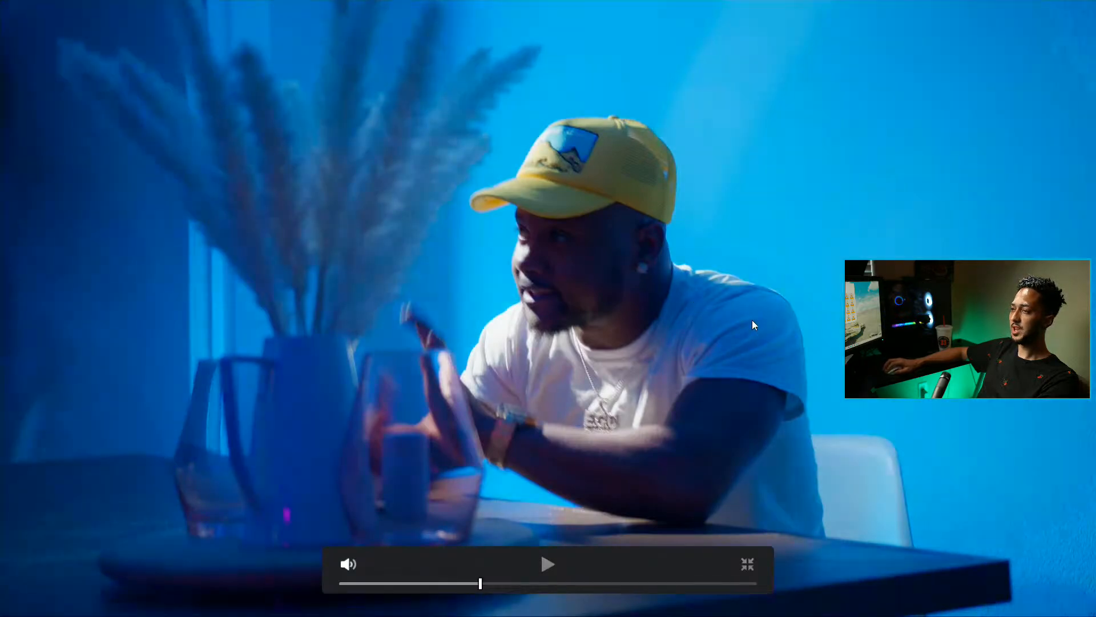
key(Escape)
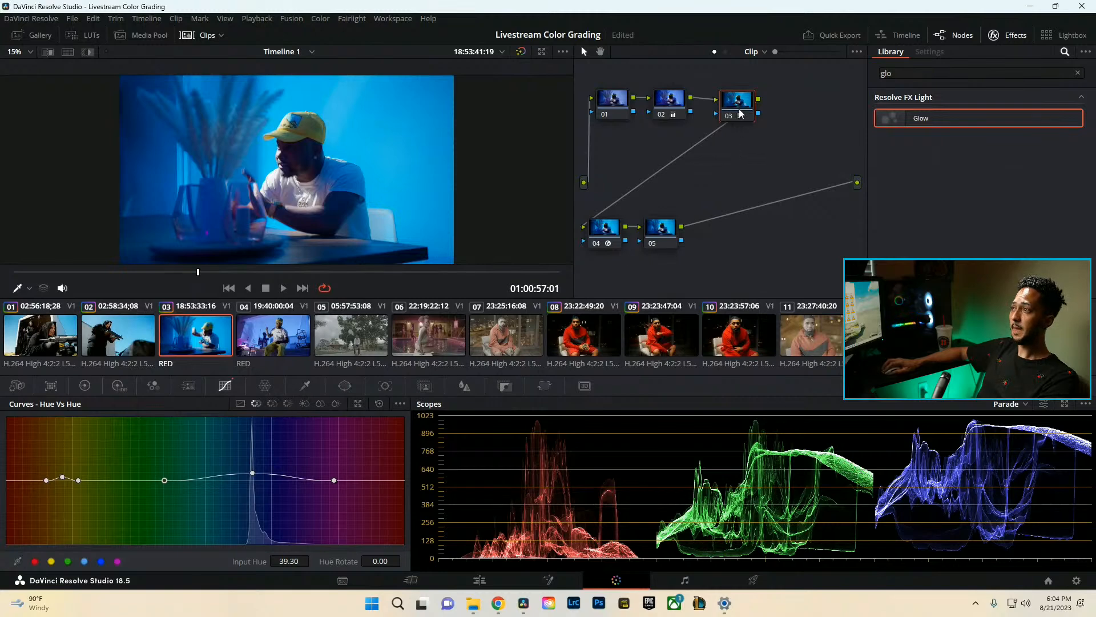
Pull down the magenta saturation on node 03's Hue Vs Sat curve and compare the image full screen with the node disabled and enabled.
click(273, 403)
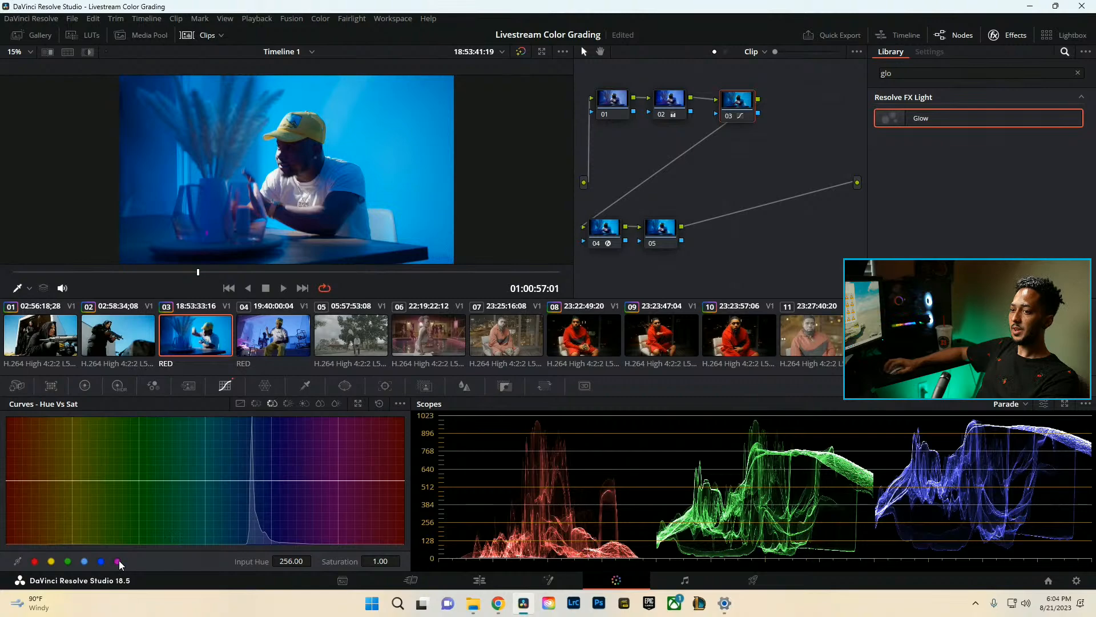
drag(338, 481, 338, 545)
key(ctrl+f)
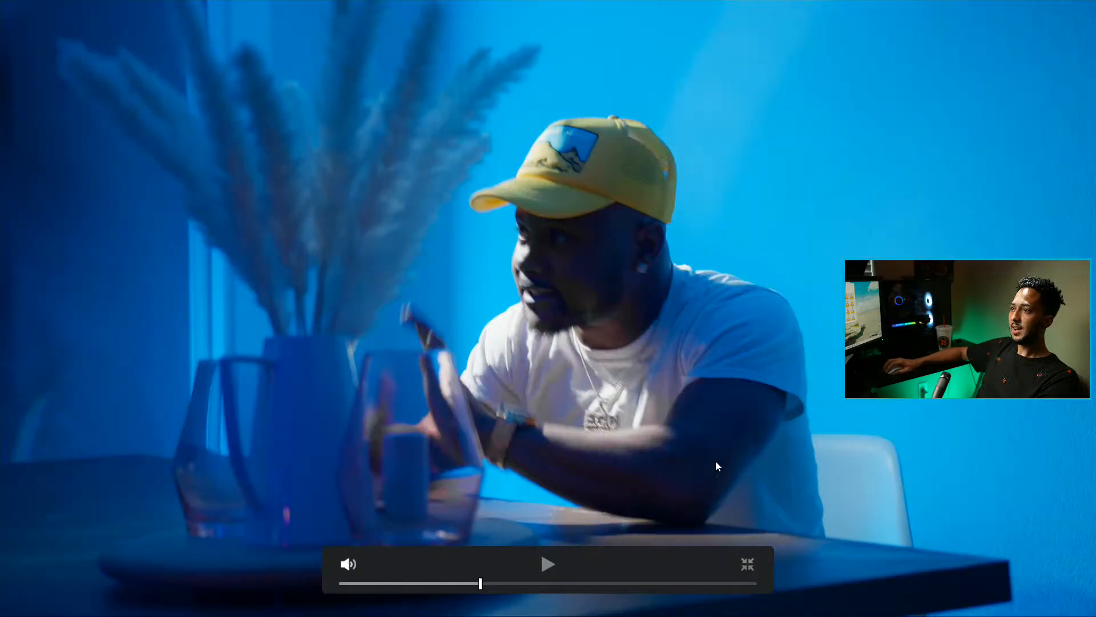
key(ctrl+f)
key(ctrl+d)
key(ctrl+f)
key(ctrl+d)
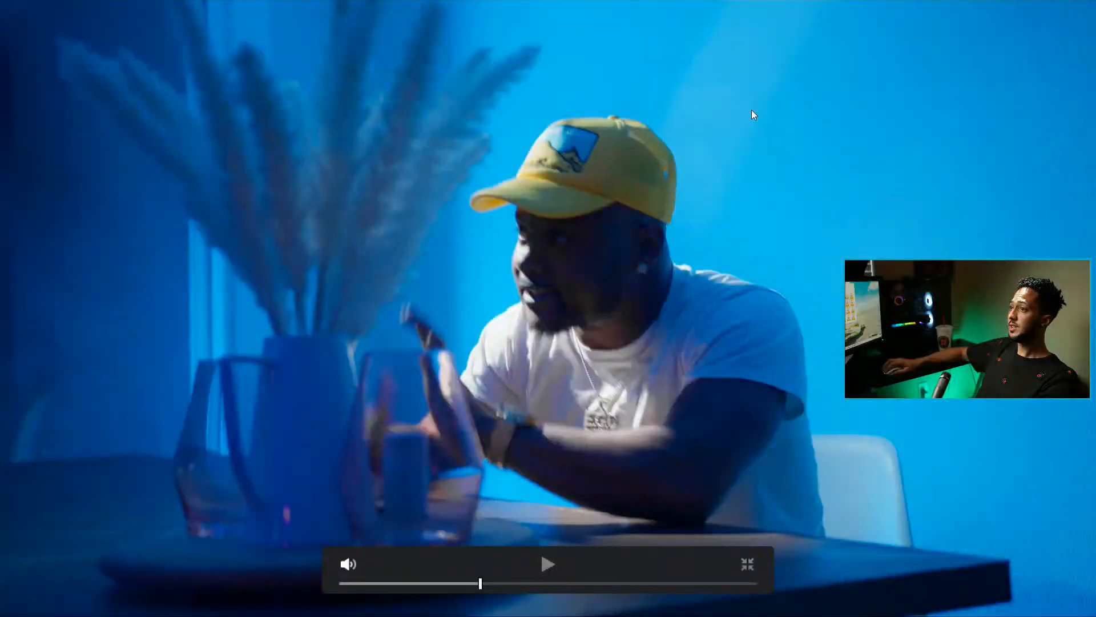
Set the magenta point's saturation to about 0.73 on the Hue Vs Sat curve and check the image full screen.
key(ctrl+f)
drag(380, 561, 422, 560)
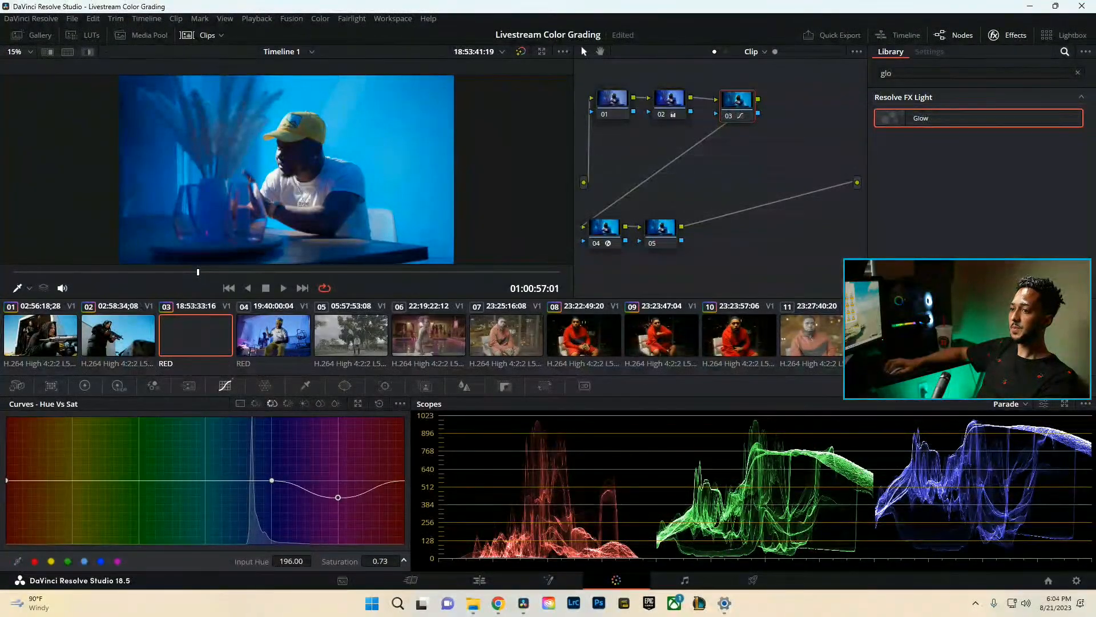
key(ctrl+f)
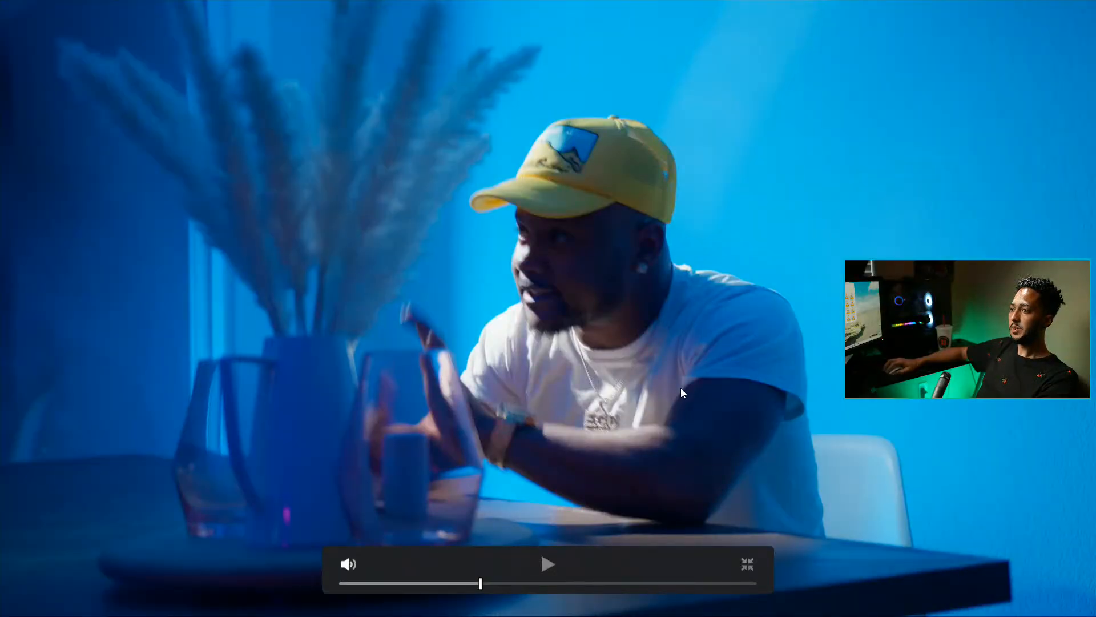
Play the clip full screen from its start and from other points in the shot to review the grade.
key(space)
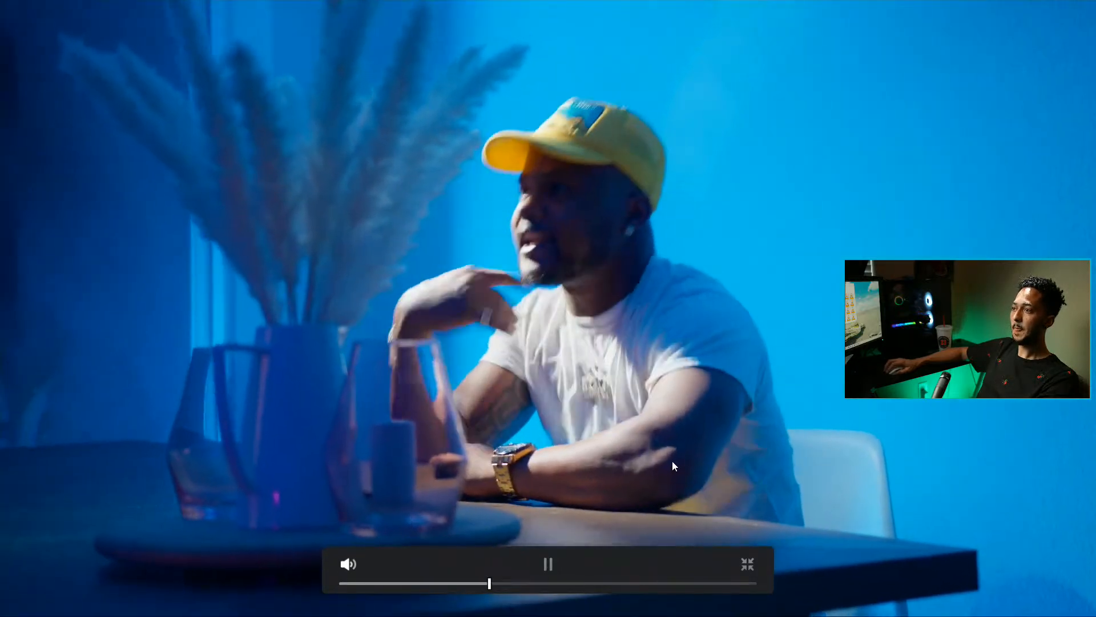
key(space)
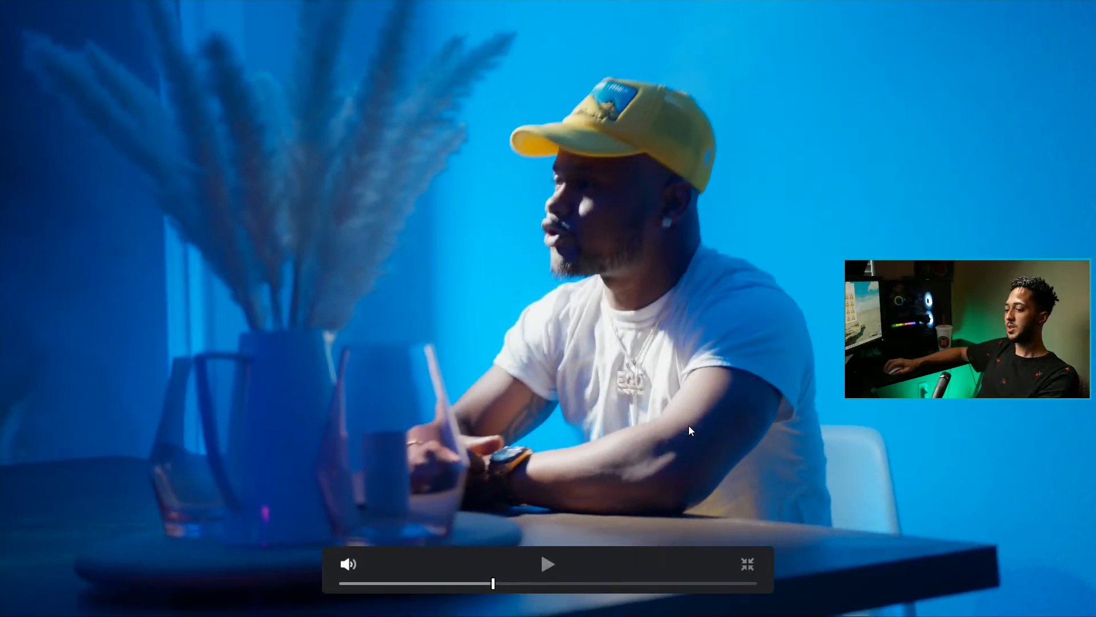
key(Escape)
drag(214, 272, 14, 272)
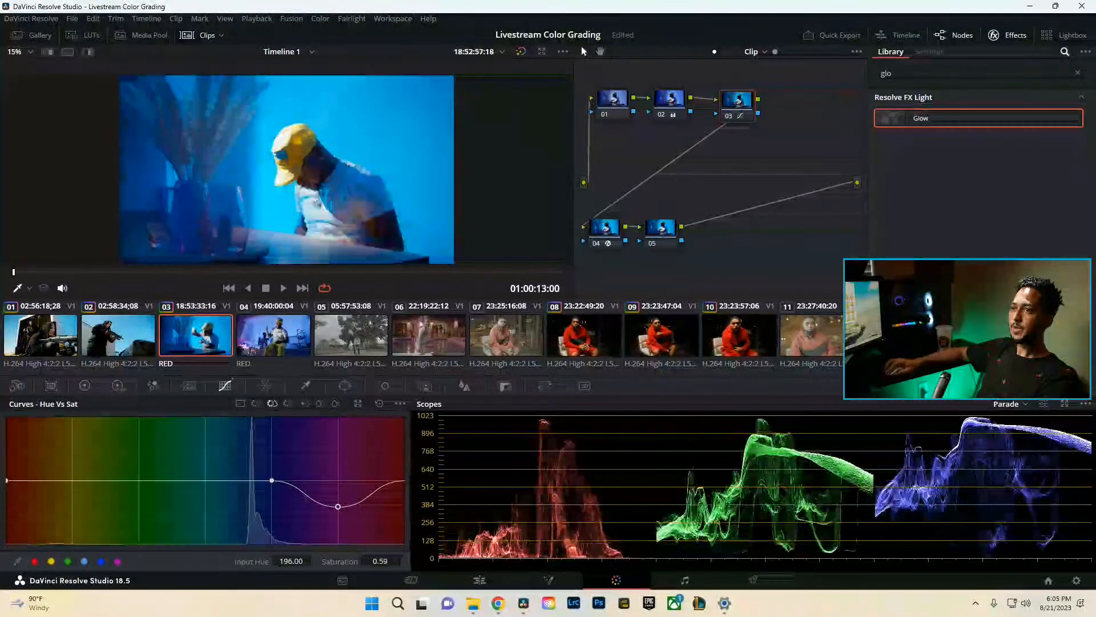
key(p)
key(space)
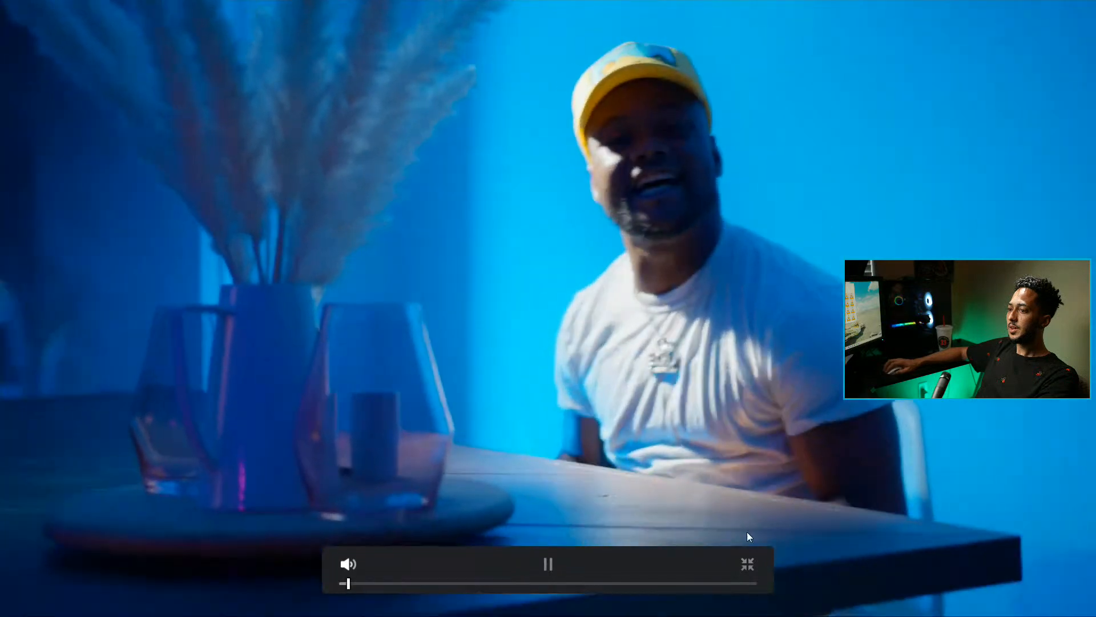
drag(409, 583, 402, 585)
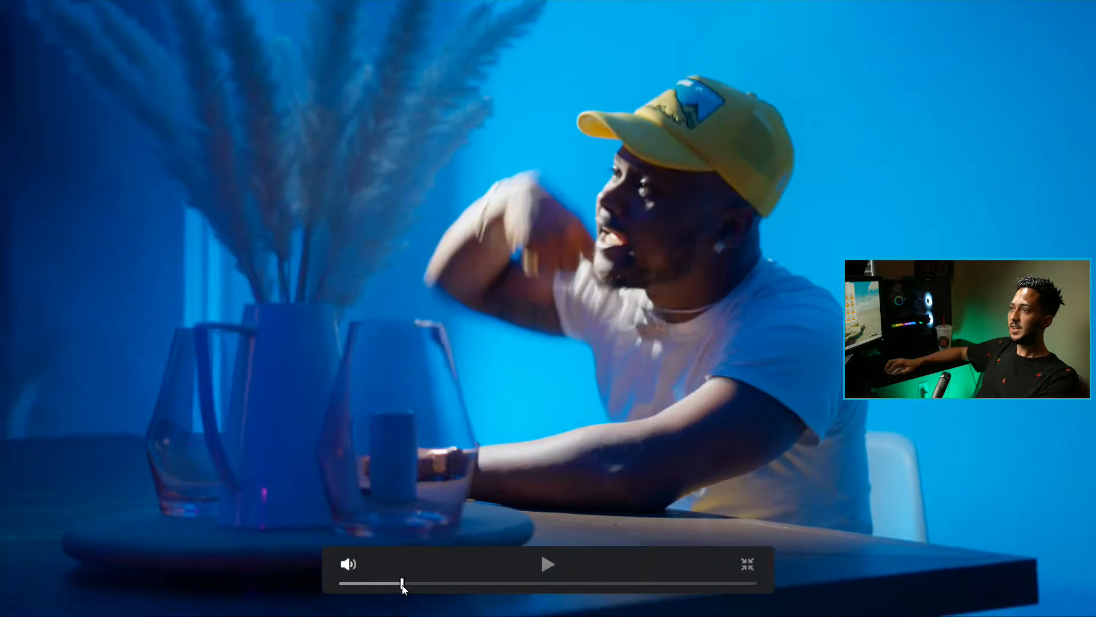
click(748, 564)
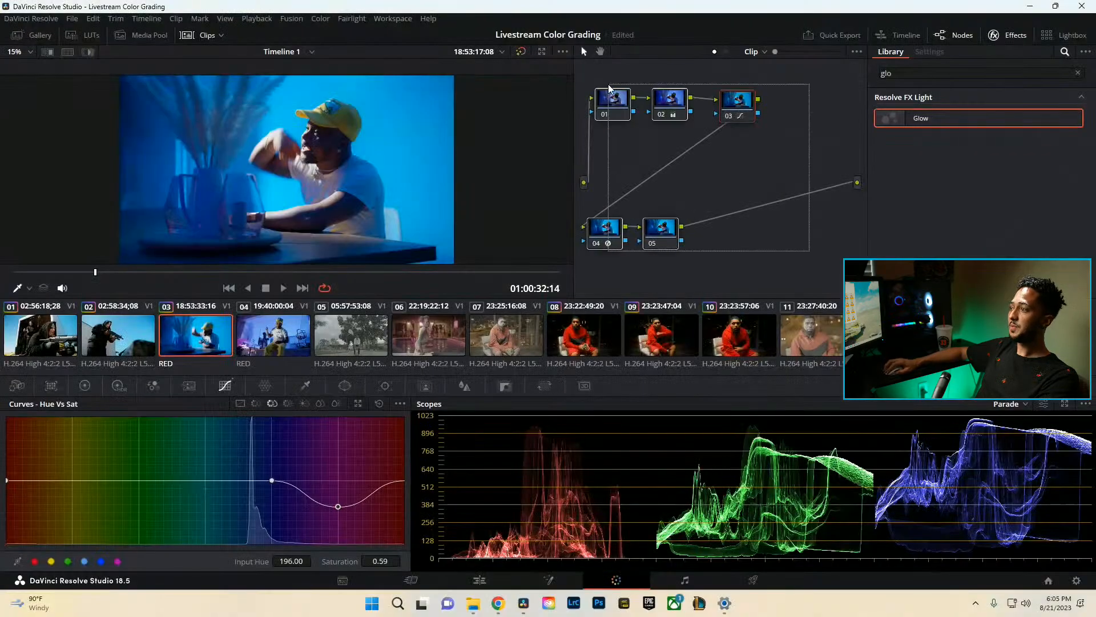
key(ctrl+f)
key(Escape)
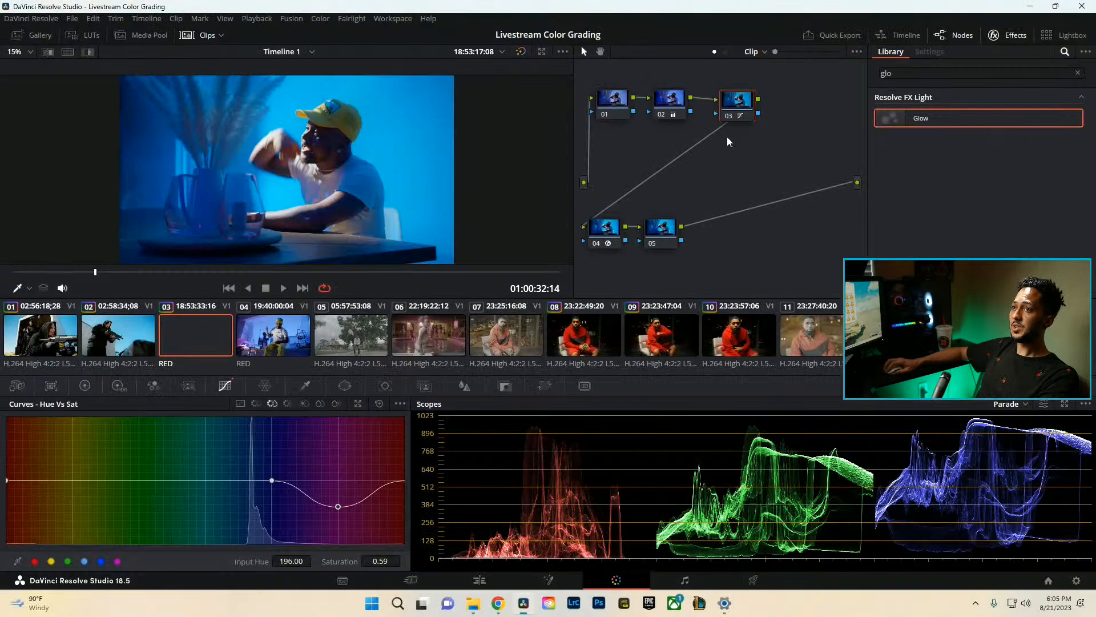
Add a serial node after node 03 and lower the sampled blue's luminance gain to about 0.62 over a widened range on its Hue Vs Lum curve.
click(674, 114)
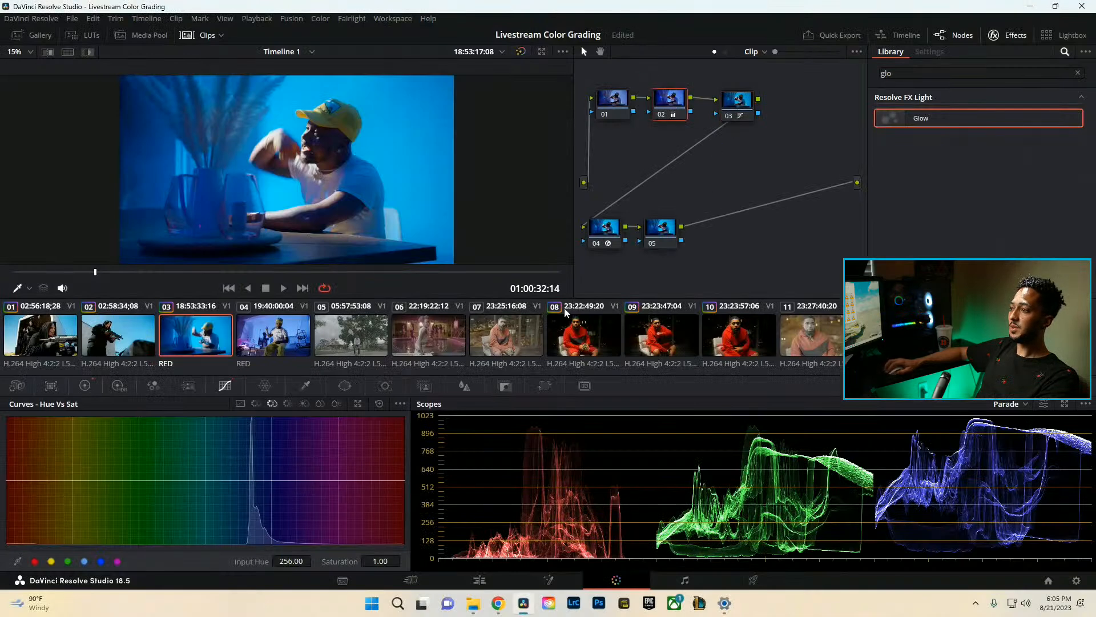
click(738, 116)
key(alt+s)
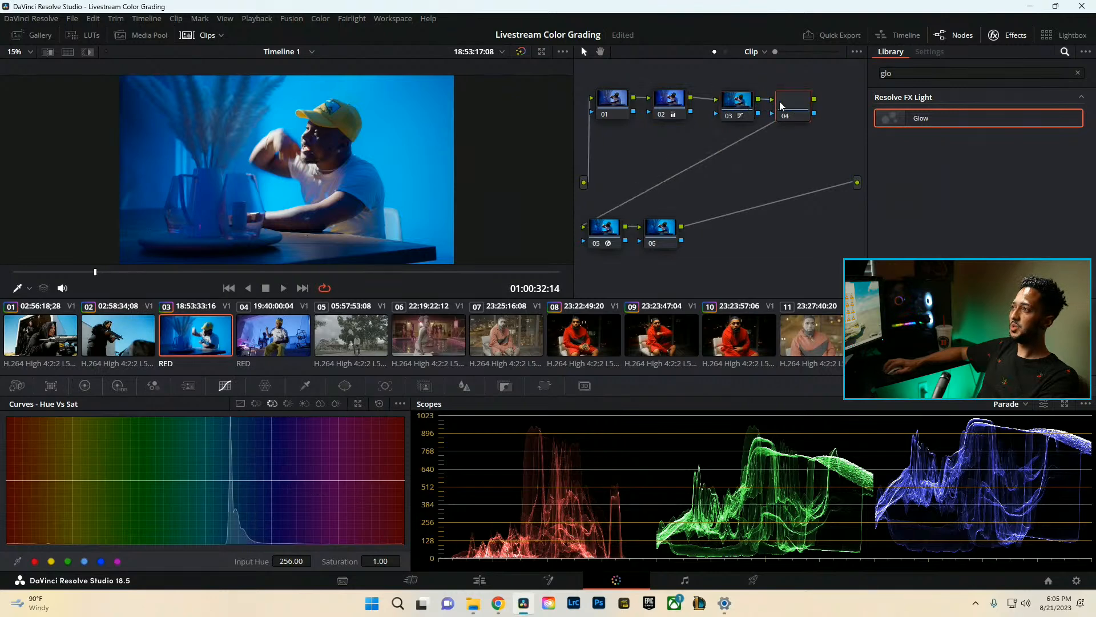
click(289, 403)
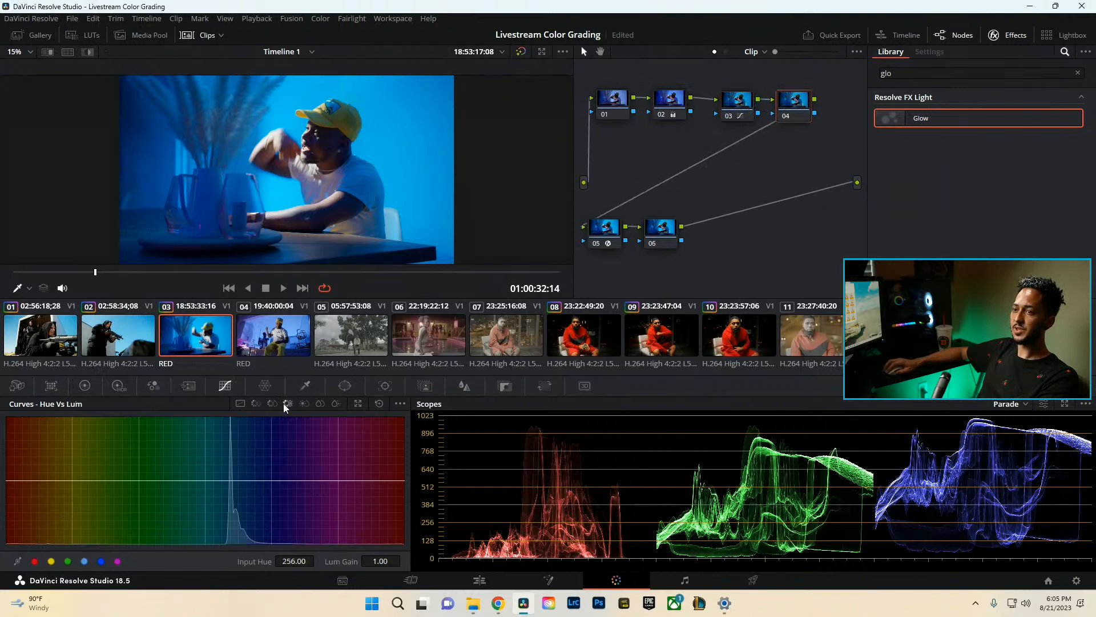
click(246, 259)
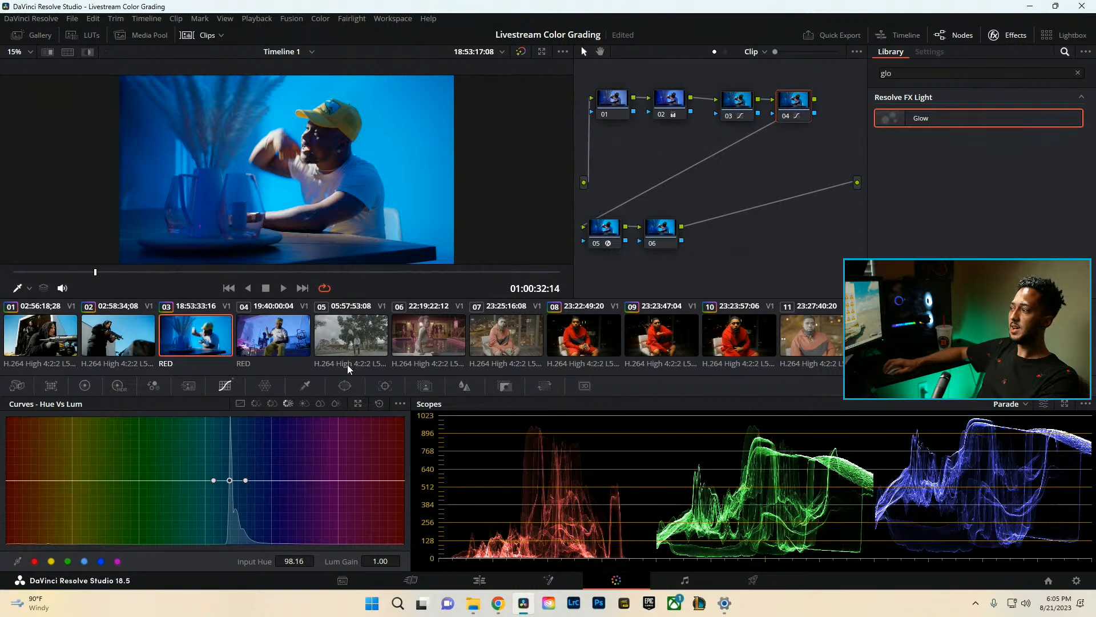
drag(378, 561, 416, 561)
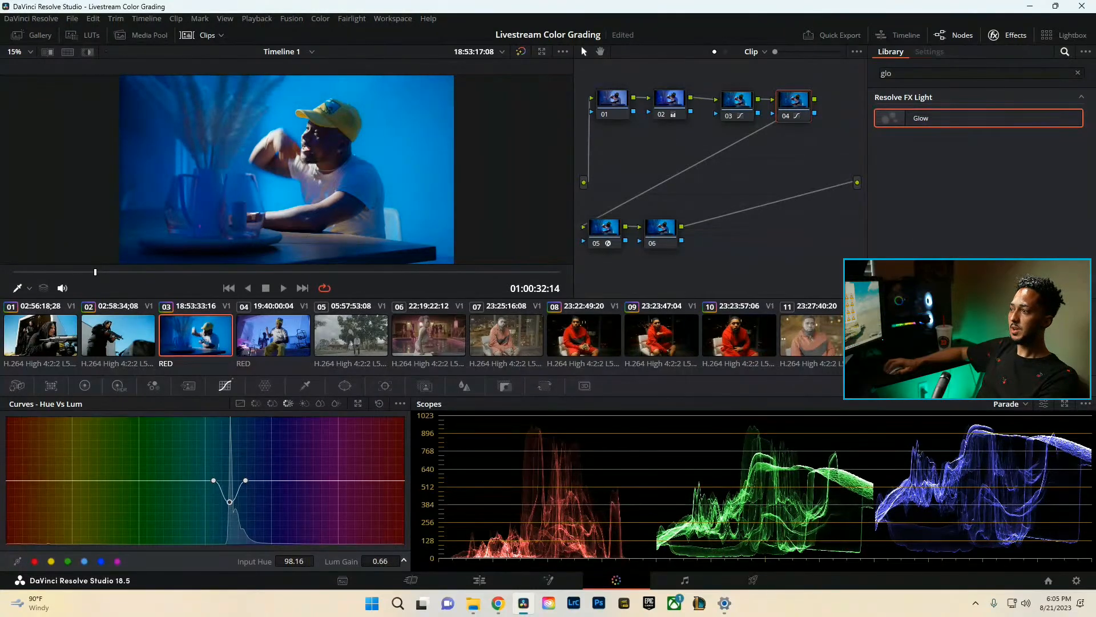
drag(327, 551, 252, 560)
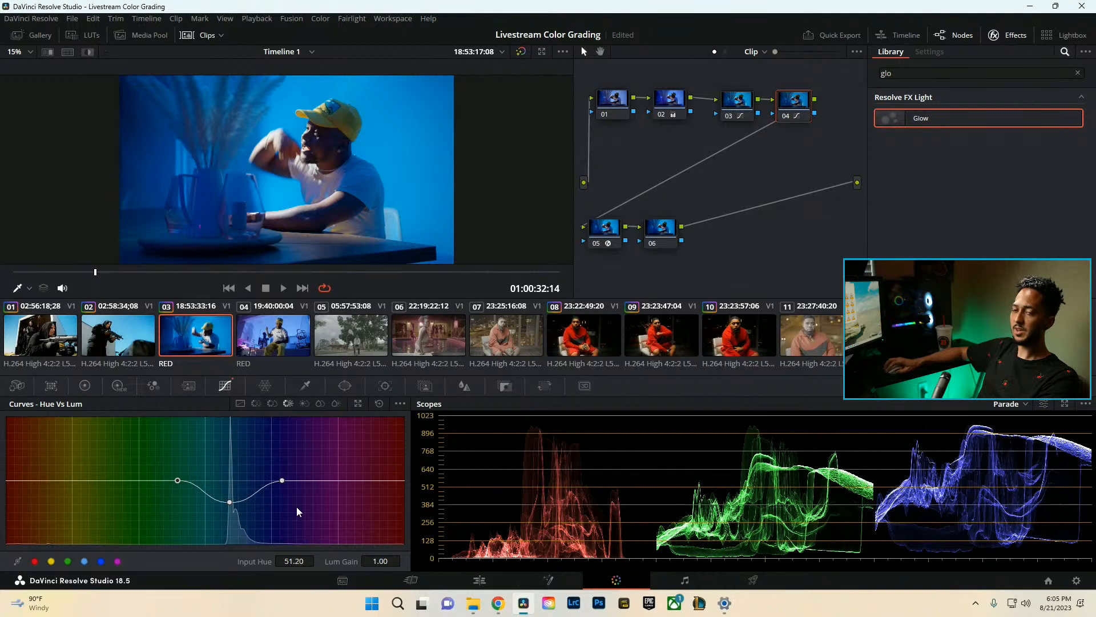
drag(229, 503, 231, 505)
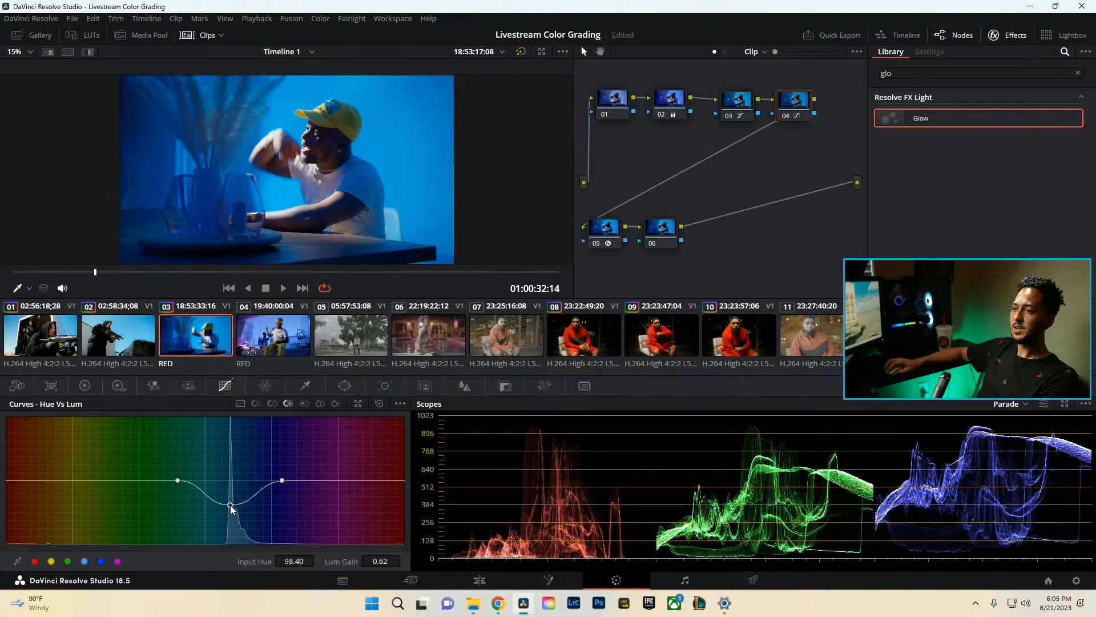
Compare the image full screen with node 04, and with all the nodes, disabled and enabled.
key(ctrl+f)
key(ctrl+d)
key(ctrl+d)
key(ctrl+d)
key(ctrl+d)
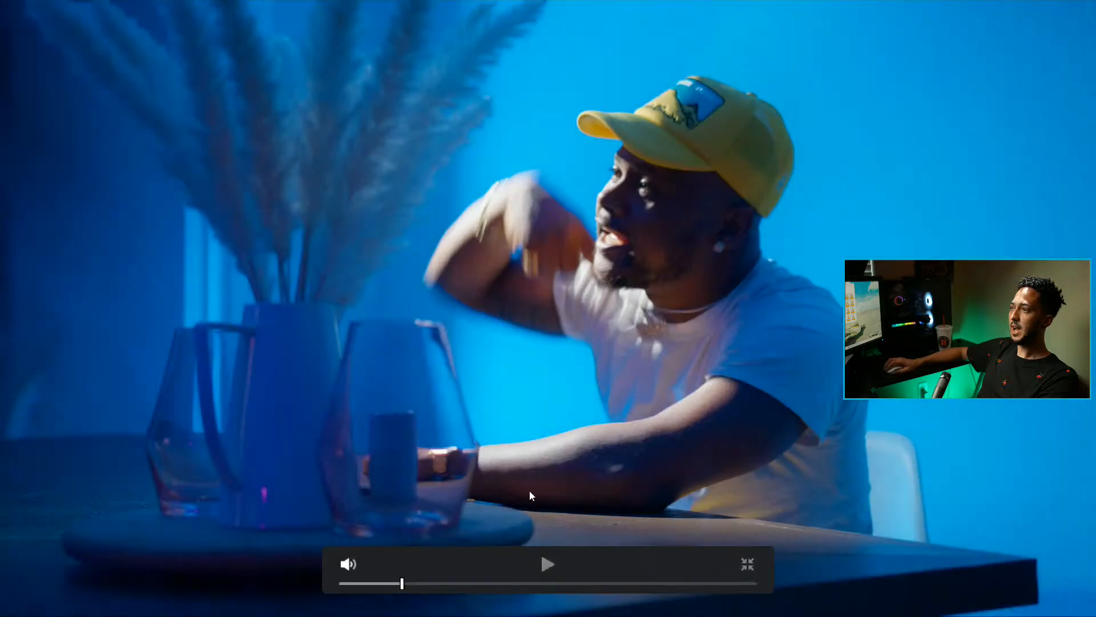
key(ctrl+d)
key(ctrl+d)
key(ctrl+d)
key(ctrl+d)
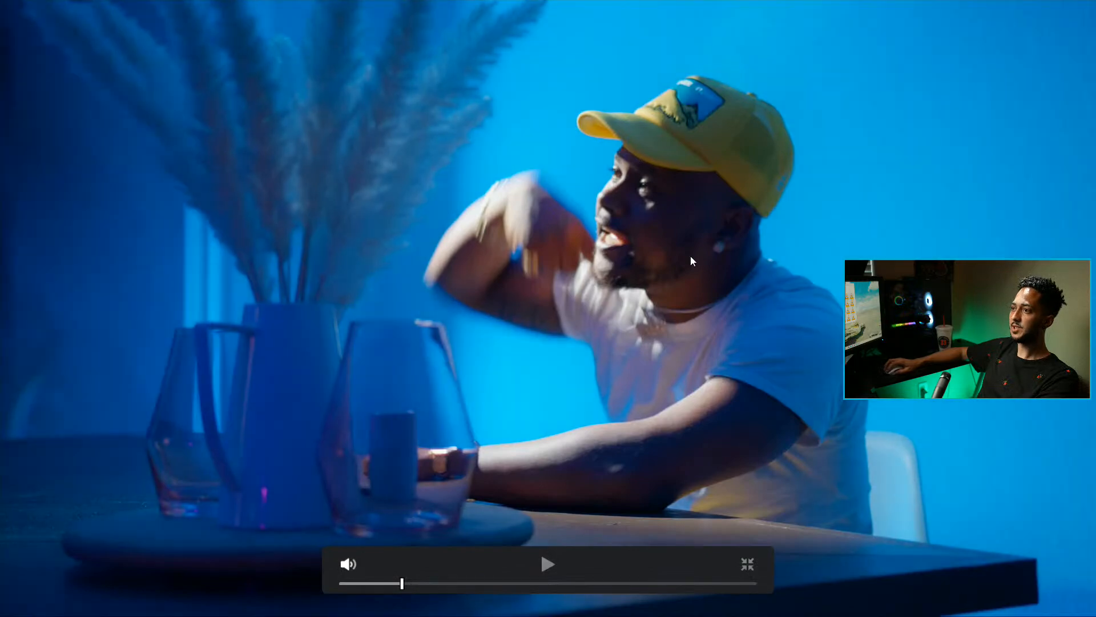
key(Escape)
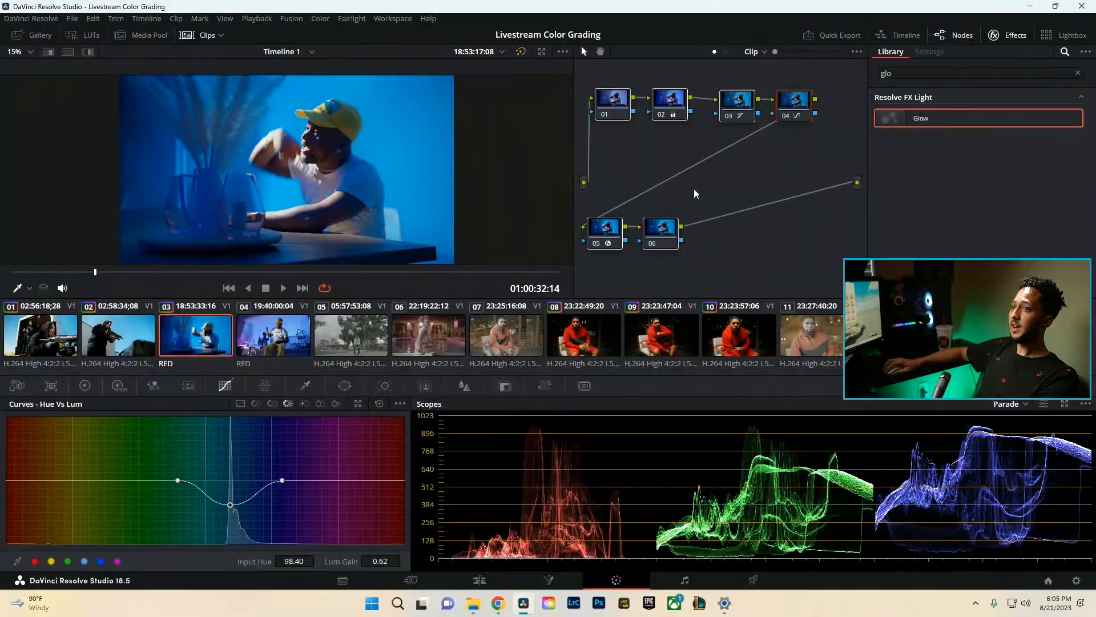
key(ctrl+f)
key(ctrl+d)
key(ctrl+d)
key(ctrl+f)
Add a circular window to node 06, stretched over the full frame height and centred on the seated man.
click(662, 232)
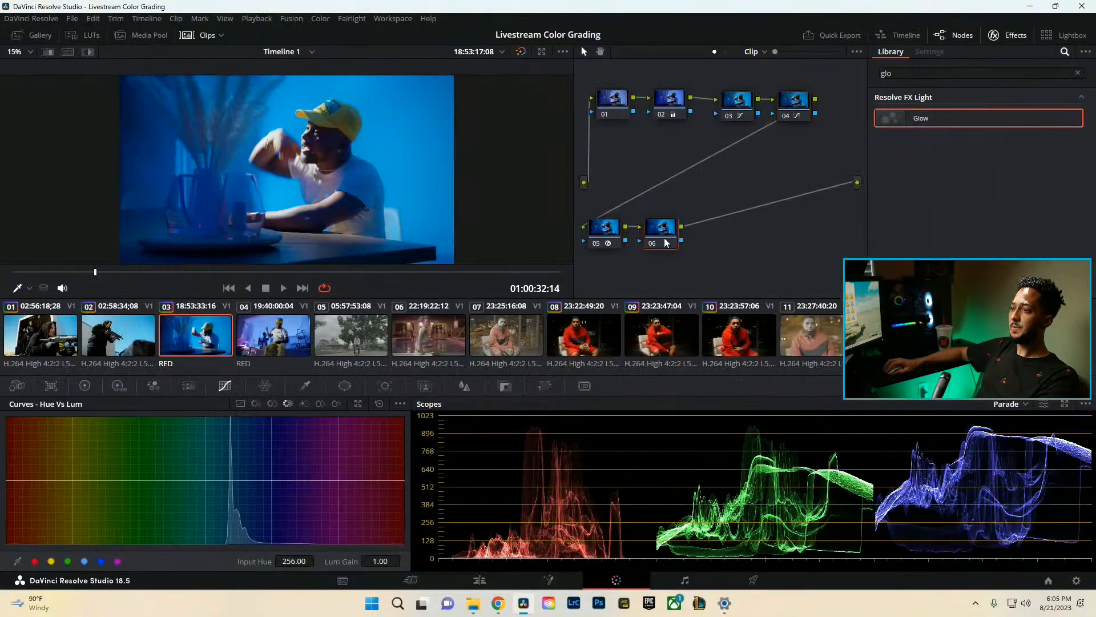
click(345, 385)
scroll(331, 196, down, 2)
scroll(330, 197, down, 1)
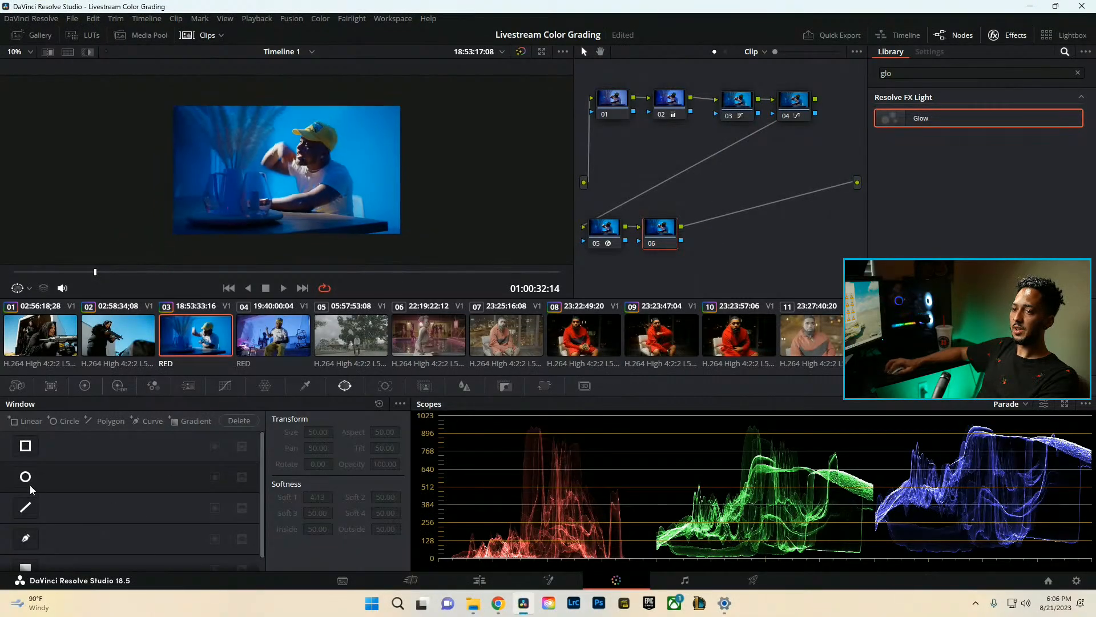
click(25, 477)
drag(288, 136, 291, 94)
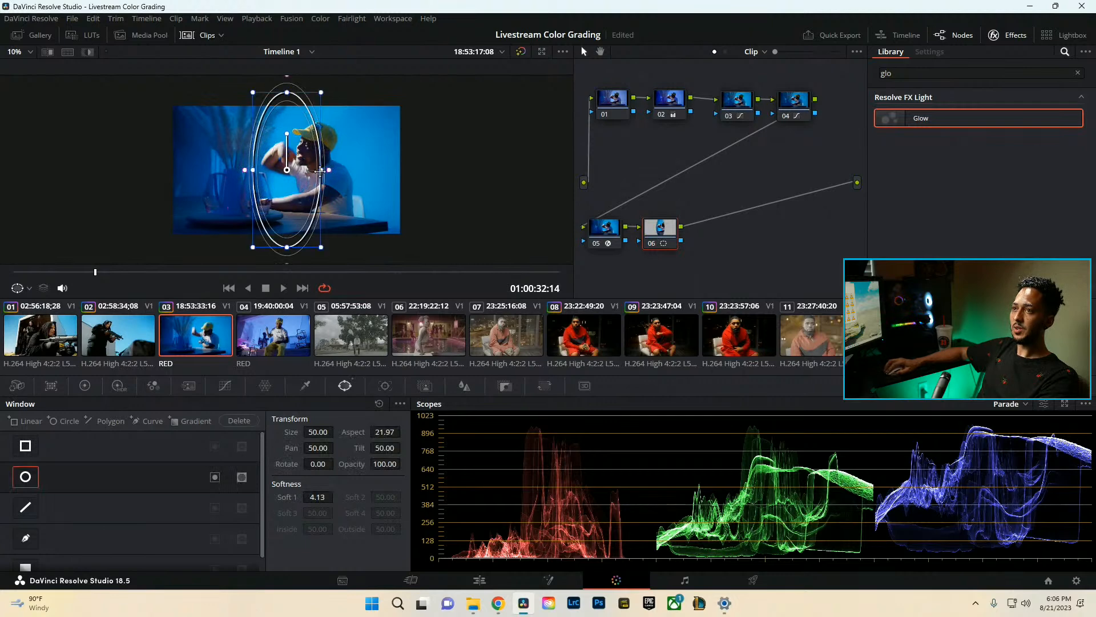
drag(320, 171, 364, 171)
drag(287, 170, 310, 172)
drag(388, 174, 380, 173)
Invert the circular window with a softness of about 21.29 and widen it to an aspect of about 55.15, checking the highlighted selection.
click(216, 478)
drag(328, 495, 337, 495)
click(87, 51)
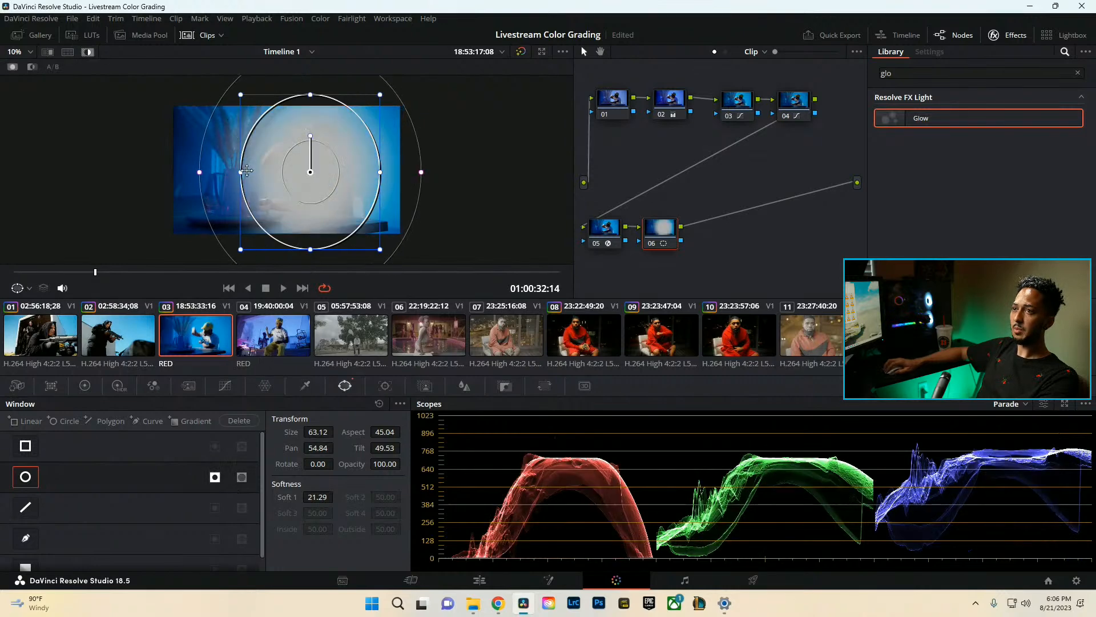
drag(247, 171, 224, 172)
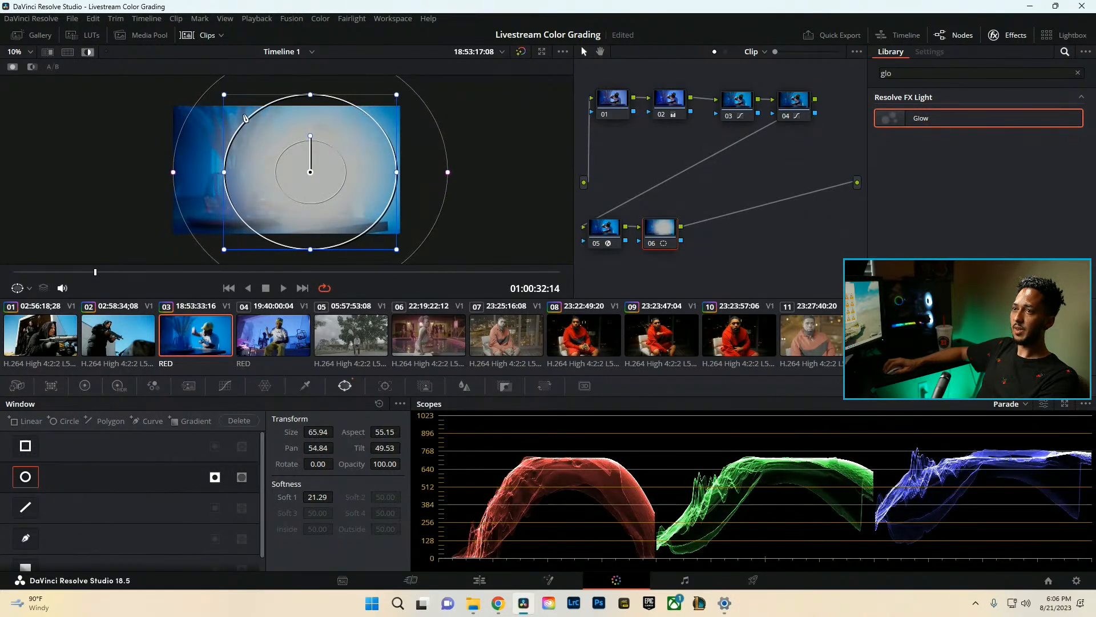
key(shift+h)
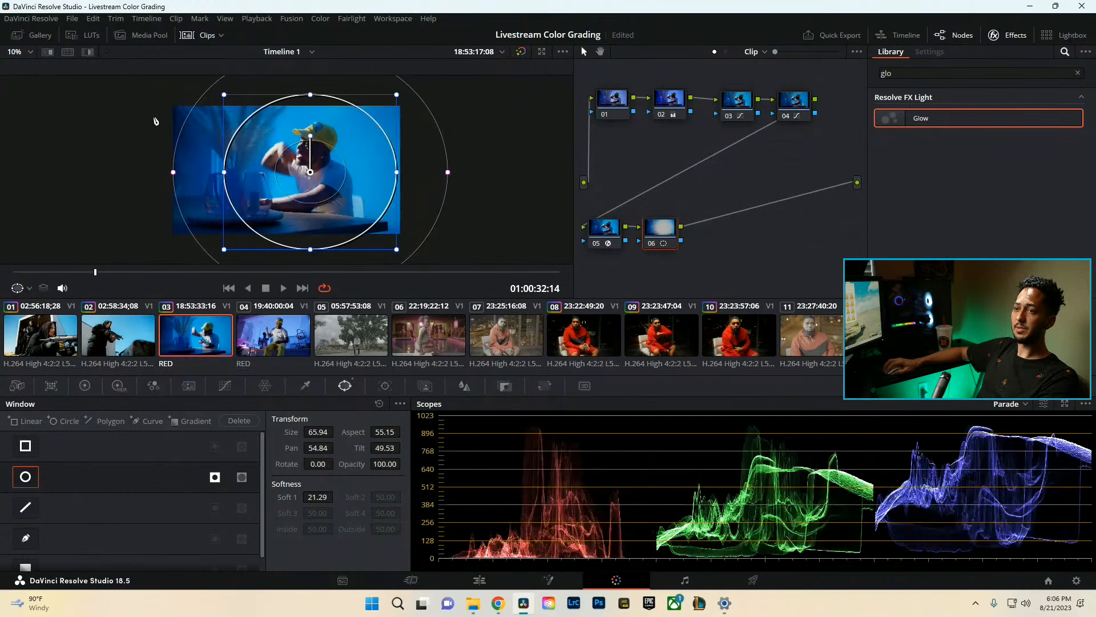
Pull down the lower midtones on node 06's Custom curve to darken the area outside the window, checking the image full screen.
click(225, 385)
click(240, 403)
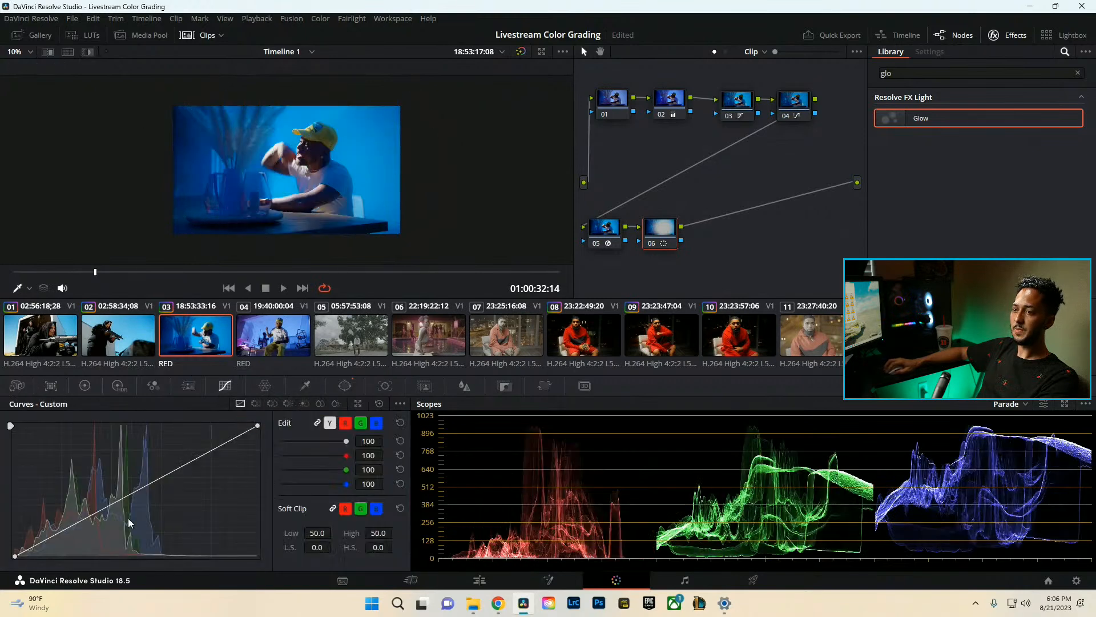
drag(94, 514, 95, 522)
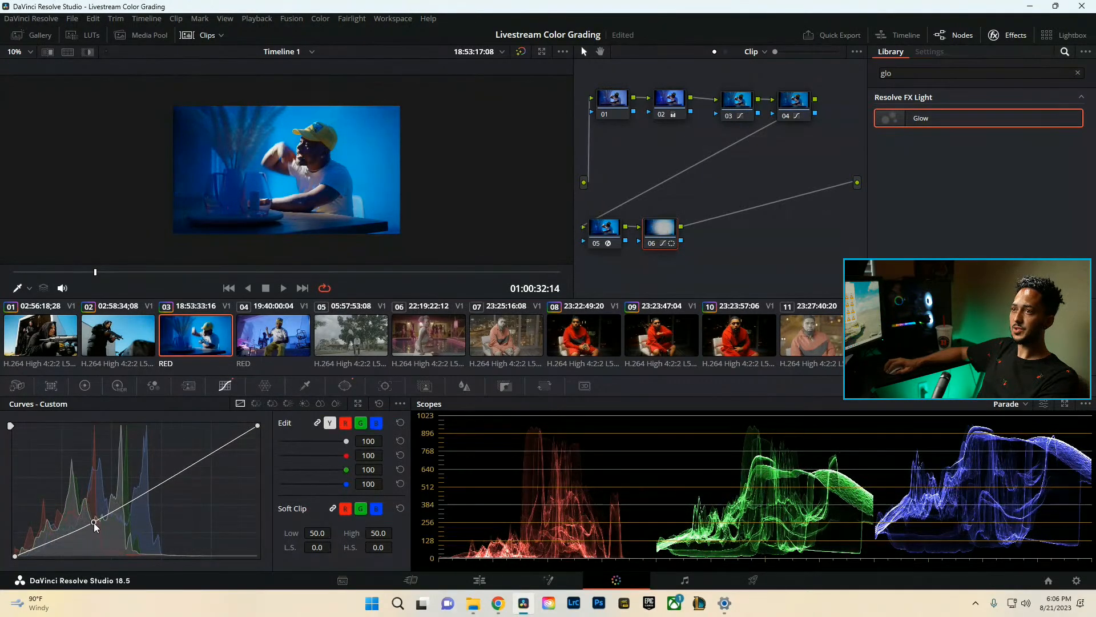
key(ctrl+f)
key(Escape)
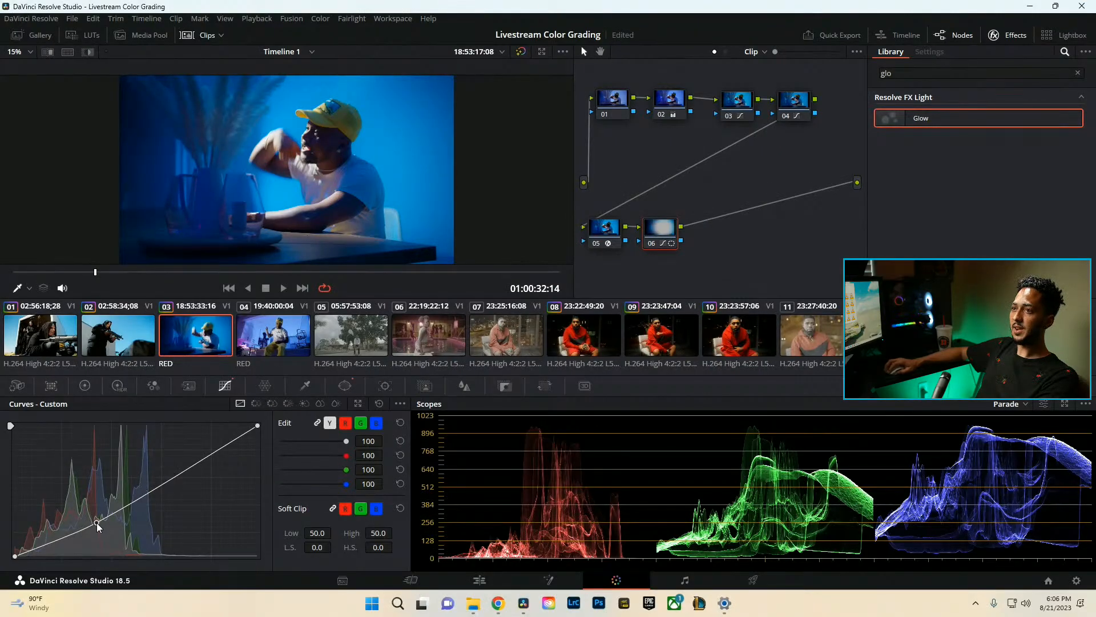
drag(97, 523, 98, 525)
Compare the image full screen with node 06 disabled and enabled, and save the project.
key(ctrl+f)
key(ctrl+d)
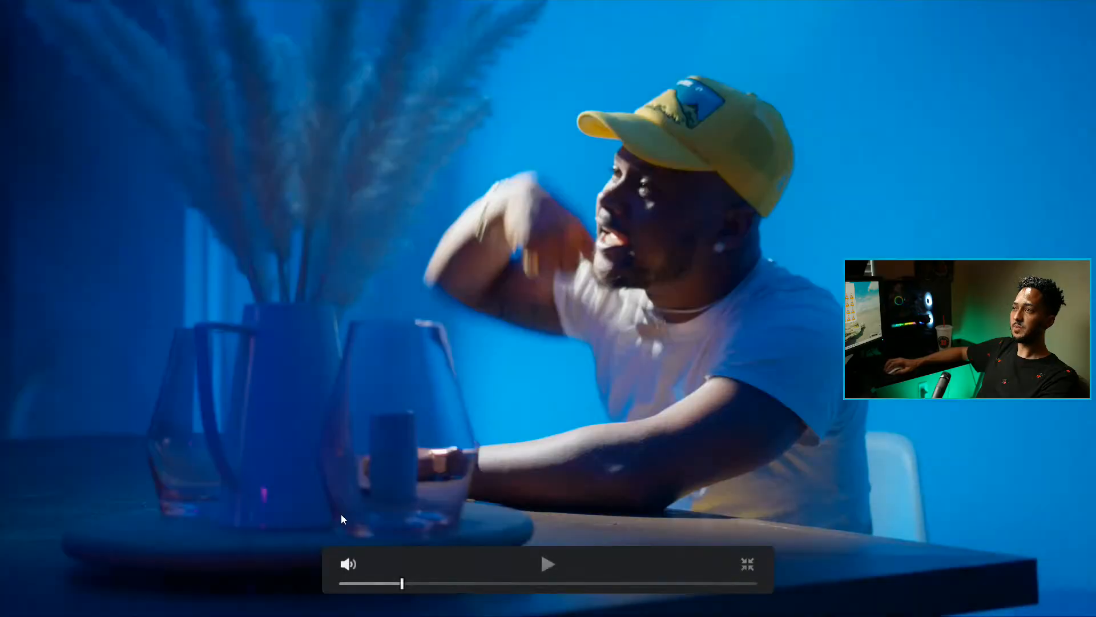
key(ctrl+d)
key(ctrl+s)
key(ctrl+d)
key(ctrl+d)
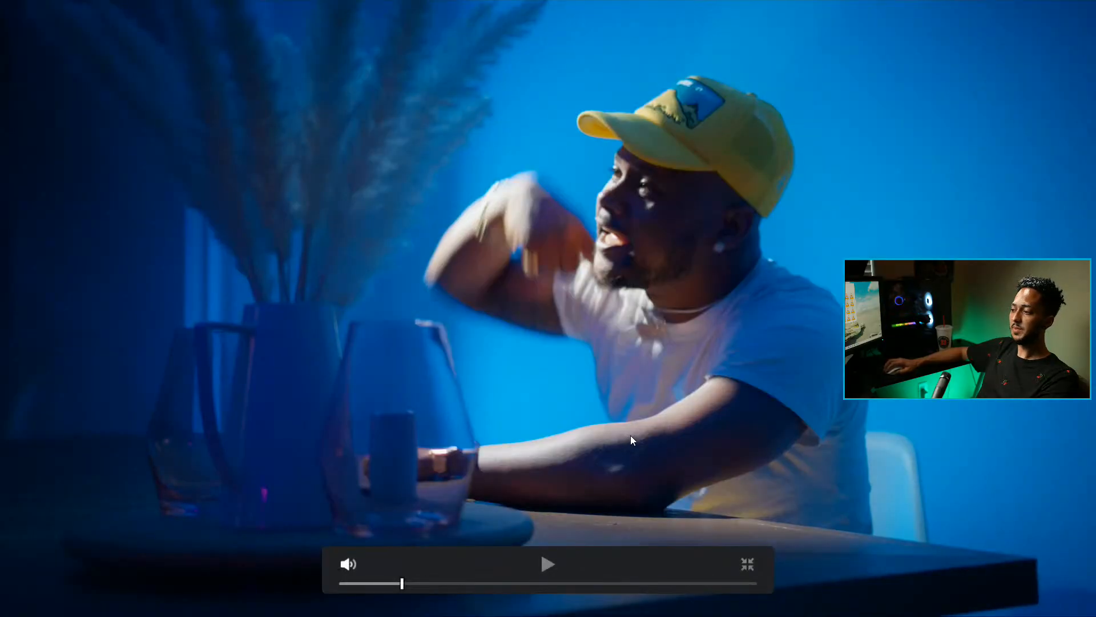
key(Escape)
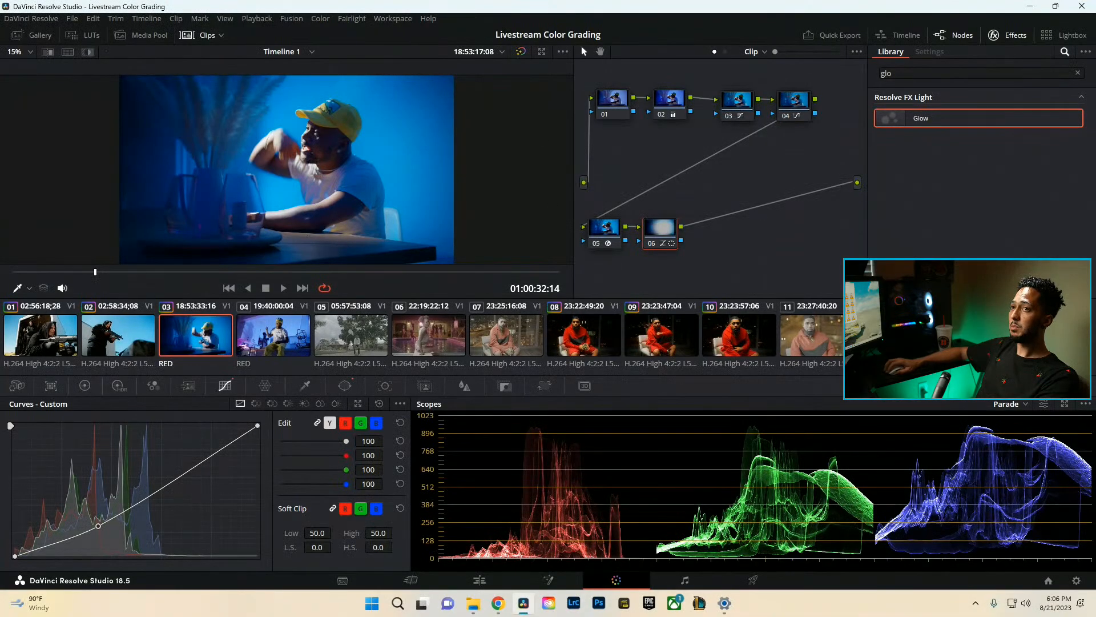
Hide the clip thumbnails to enlarge the viewer and compare the image with nodes 04 and 03 each disabled and enabled.
click(190, 34)
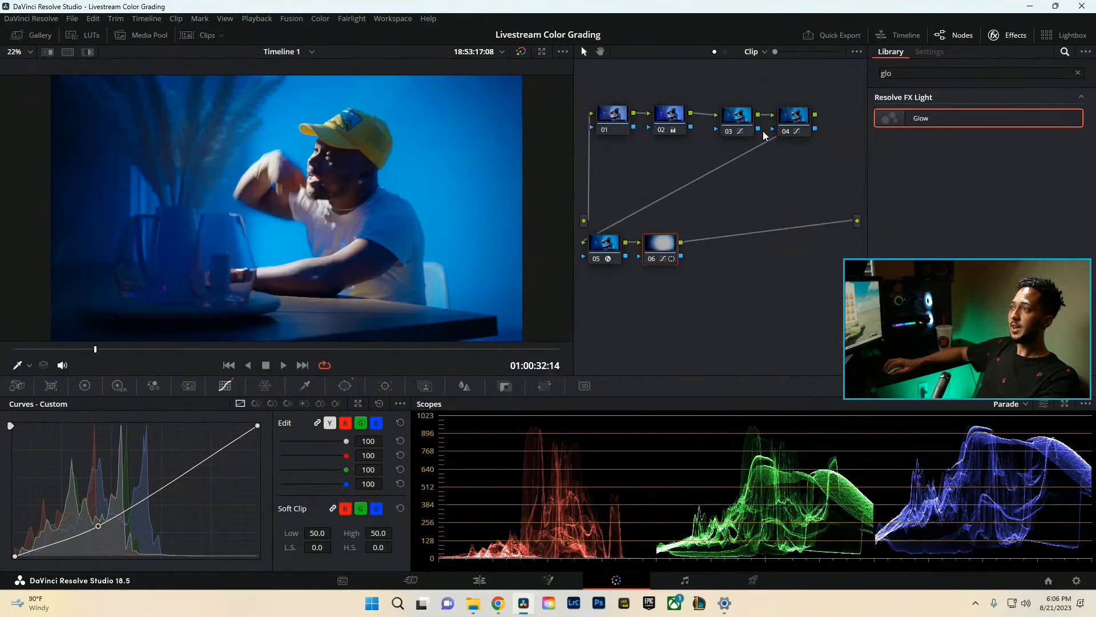
click(788, 119)
key(ctrl+d)
key(ctrl+d)
click(747, 119)
key(ctrl+d)
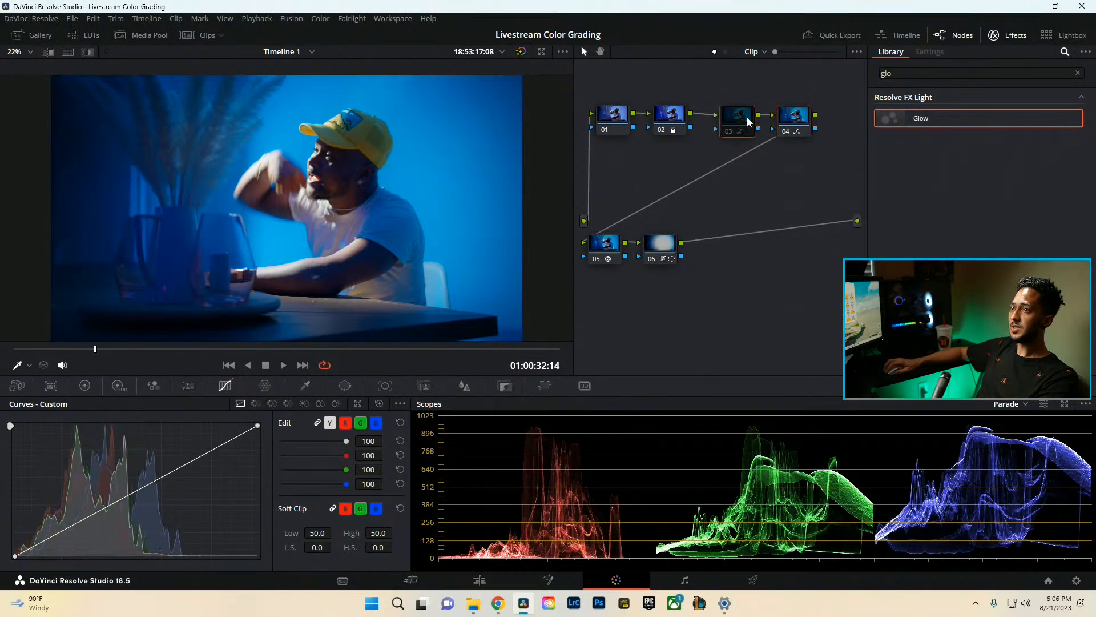
key(ctrl+d)
Add a serial node after node 04 and place it between the two rows of nodes.
click(795, 119)
key(alt+s)
drag(600, 169, 620, 182)
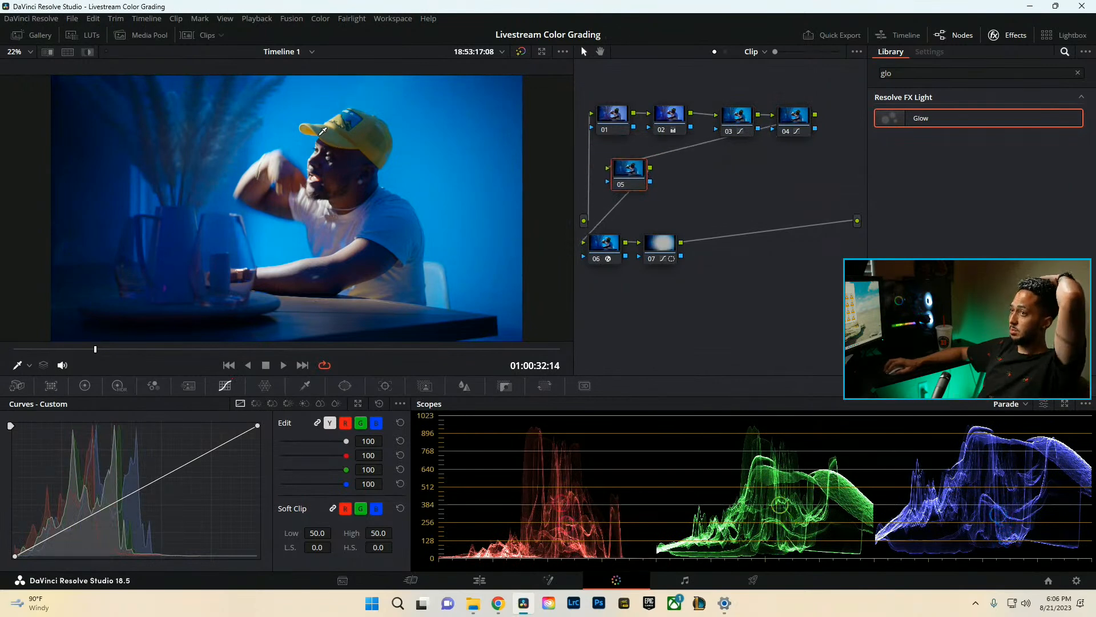
Sample the yellow cap on node 05 with the HSL qualifier in highlight view, adding the cap's missing areas to the selection.
click(300, 387)
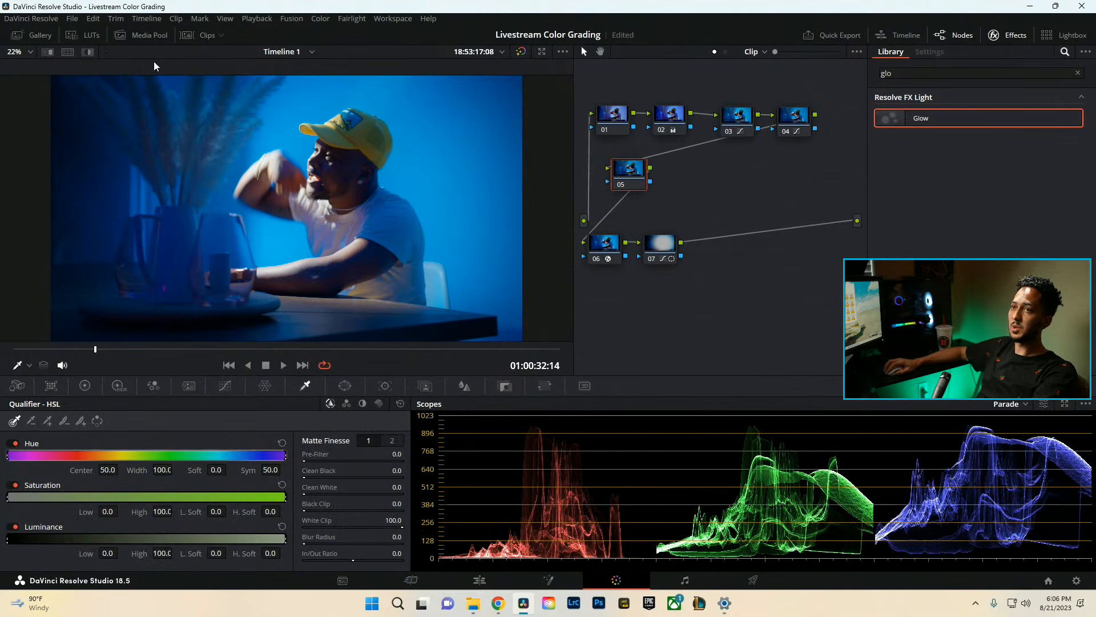
click(88, 51)
click(341, 138)
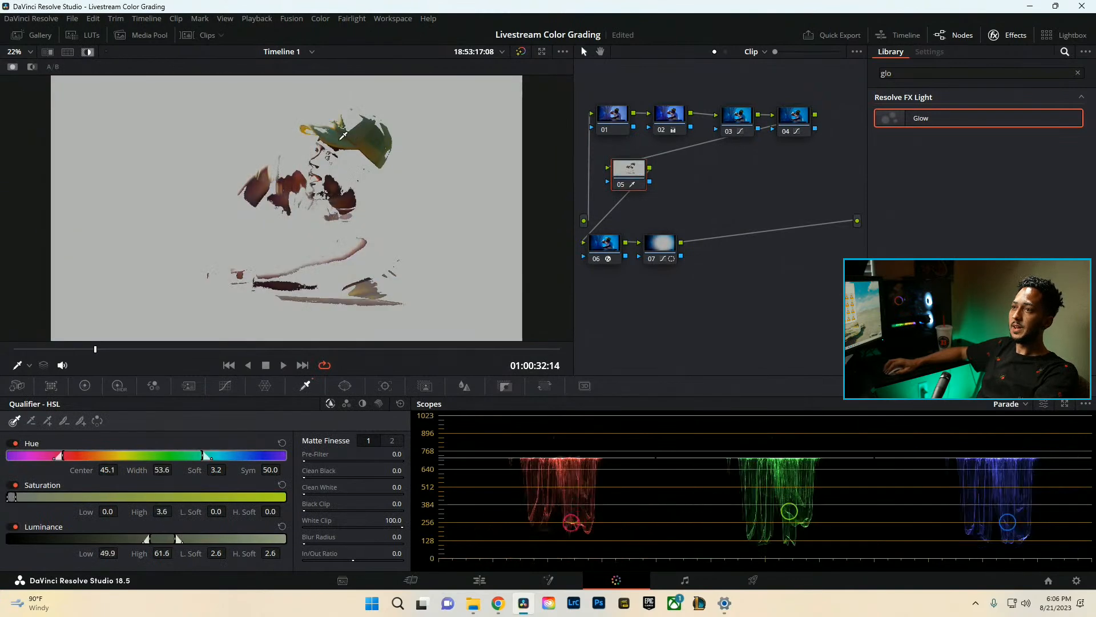
drag(340, 139, 329, 121)
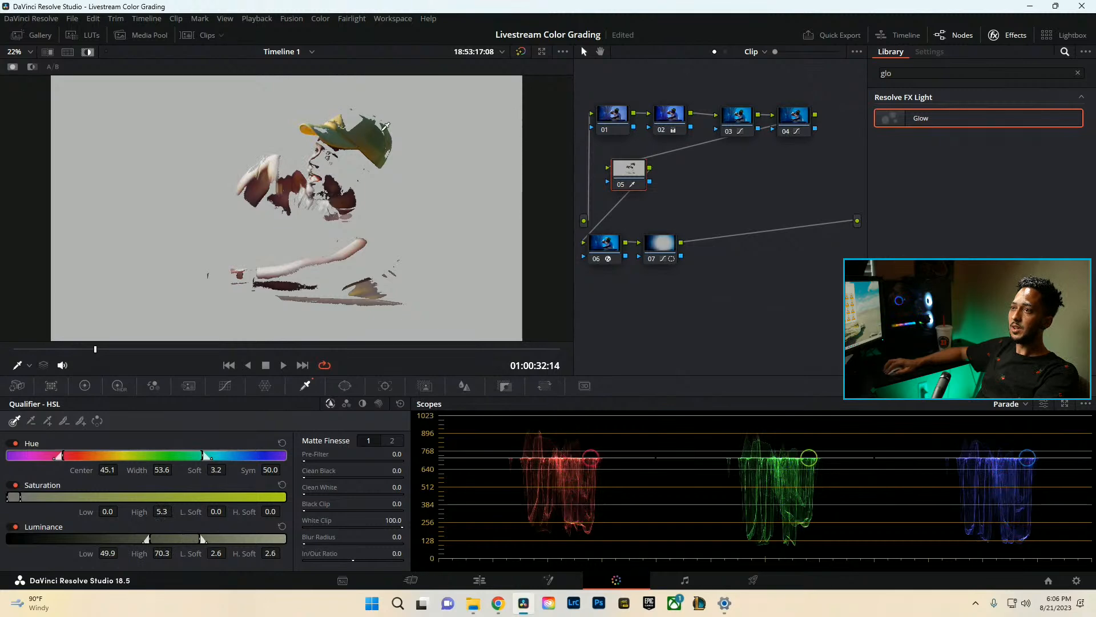
click(47, 421)
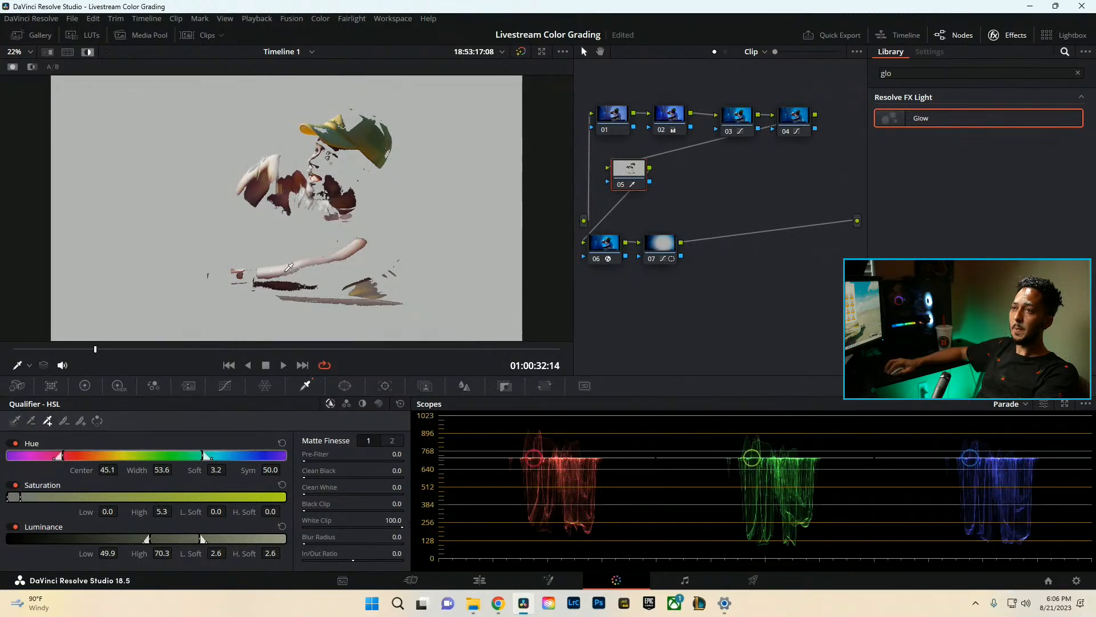
click(382, 123)
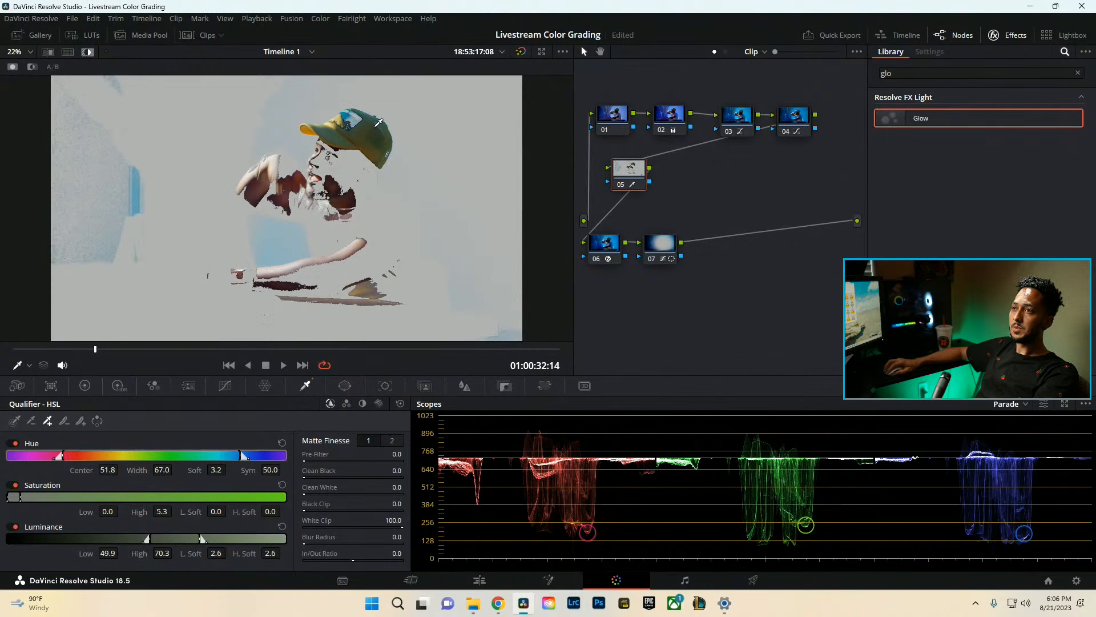
Set the qualifier's hue center to 47.4, width to 62.9 and softness to 7.8, and its saturation high to 4.6.
drag(165, 470, 176, 469)
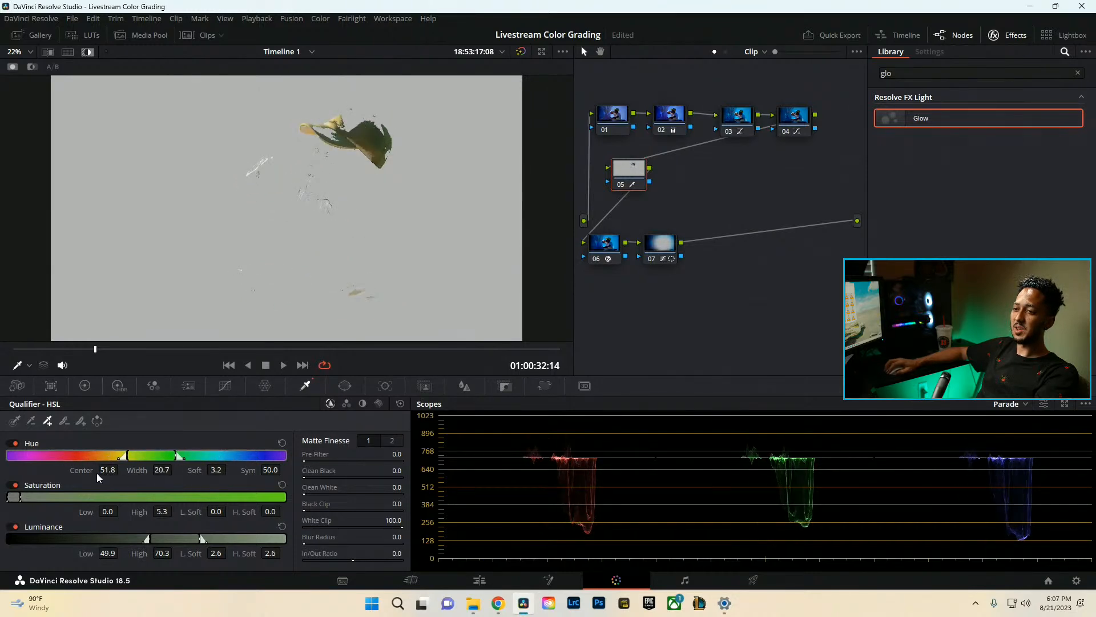
drag(100, 473, 121, 469)
drag(230, 470, 175, 470)
drag(108, 512, 153, 512)
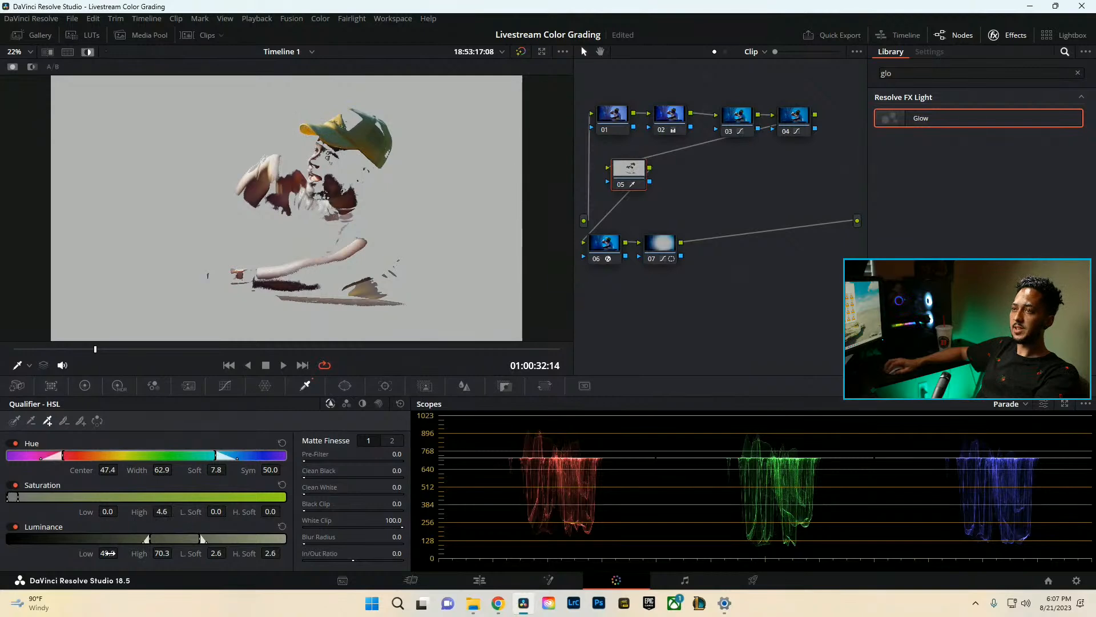
Narrow the cap key to hue center 58.2, width 37.7, saturation high 3.1 and luminance 55.3 to 59.1.
drag(108, 553, 132, 554)
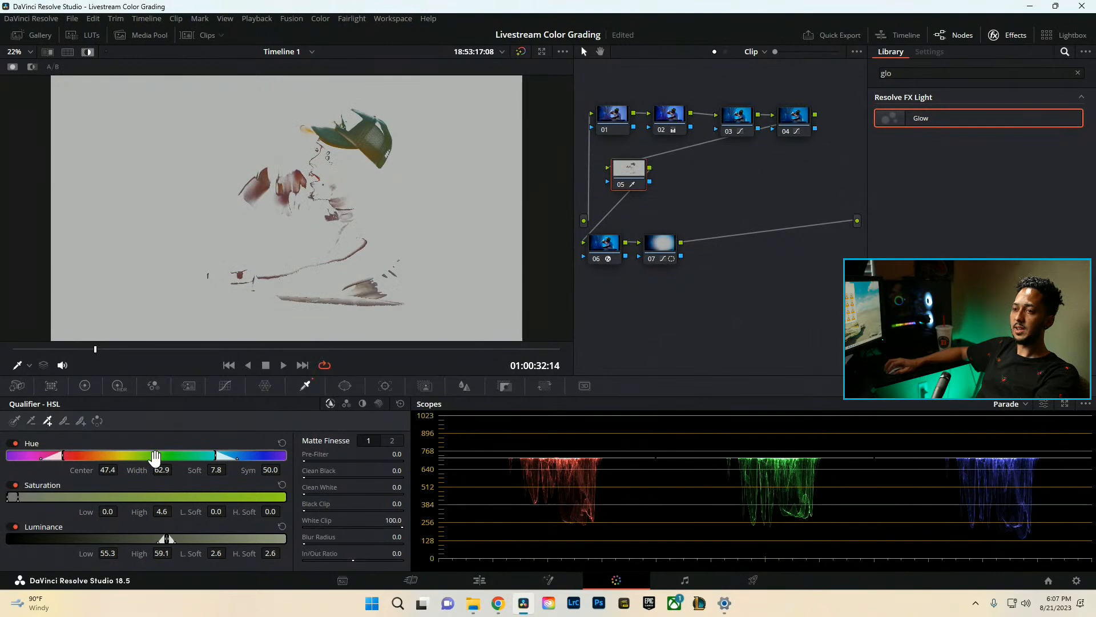
mouse_move(175, 470)
mouse_down()
mouse_move(109, 470)
mouse_move(160, 470)
mouse_up()
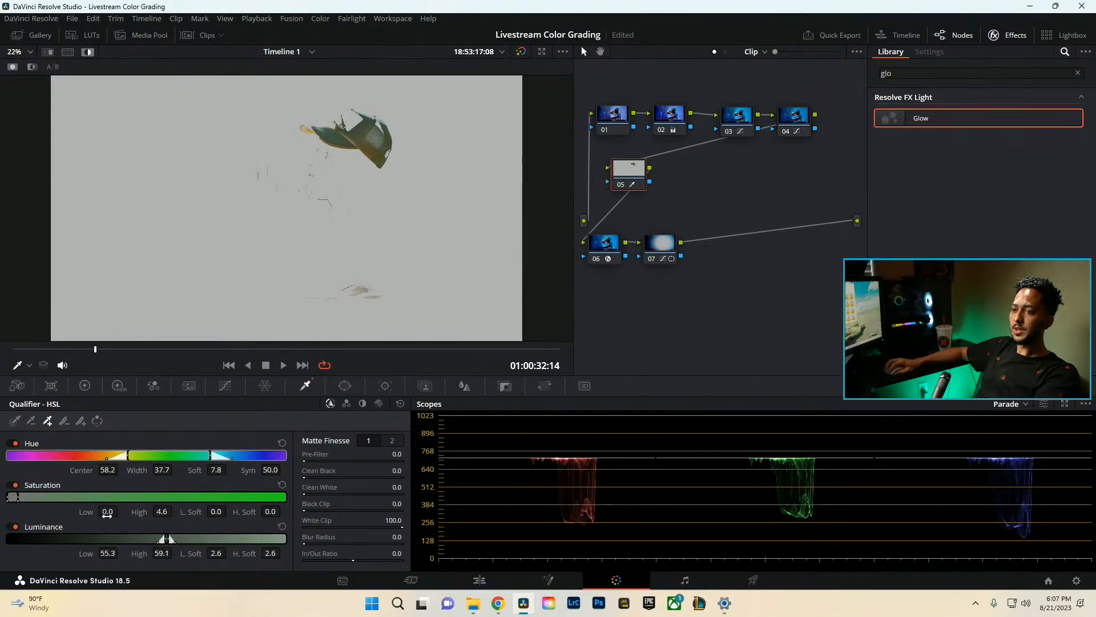
drag(107, 516, 161, 512)
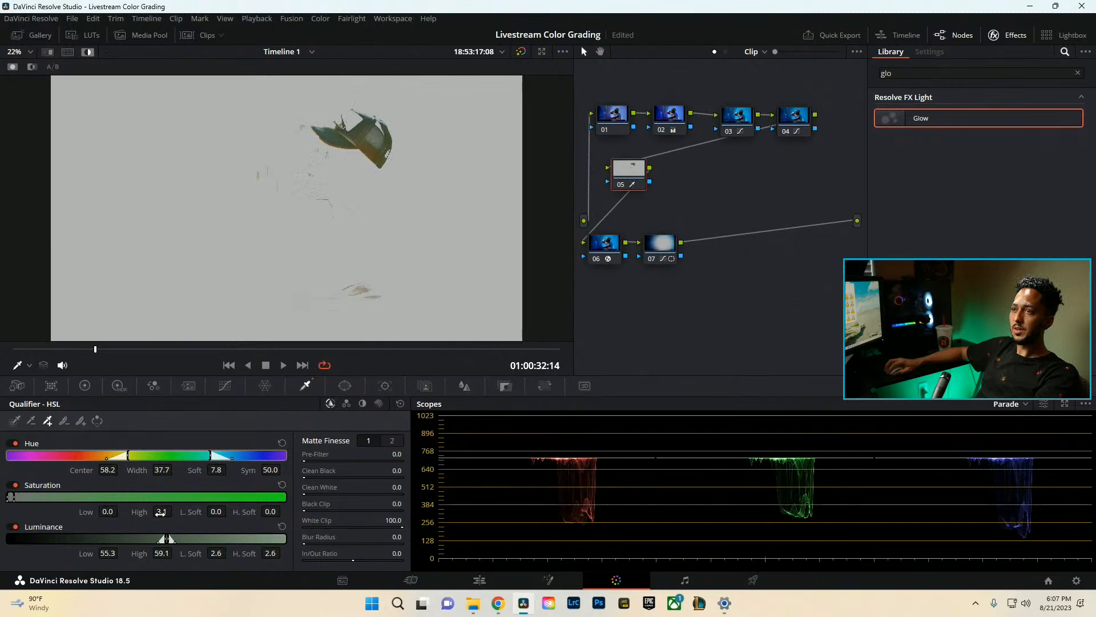
Set the key's luminance range to 54.5–58.8, blur radius to 14.3 and denoise to 14.7, and turn off the highlight view.
drag(121, 553, 160, 553)
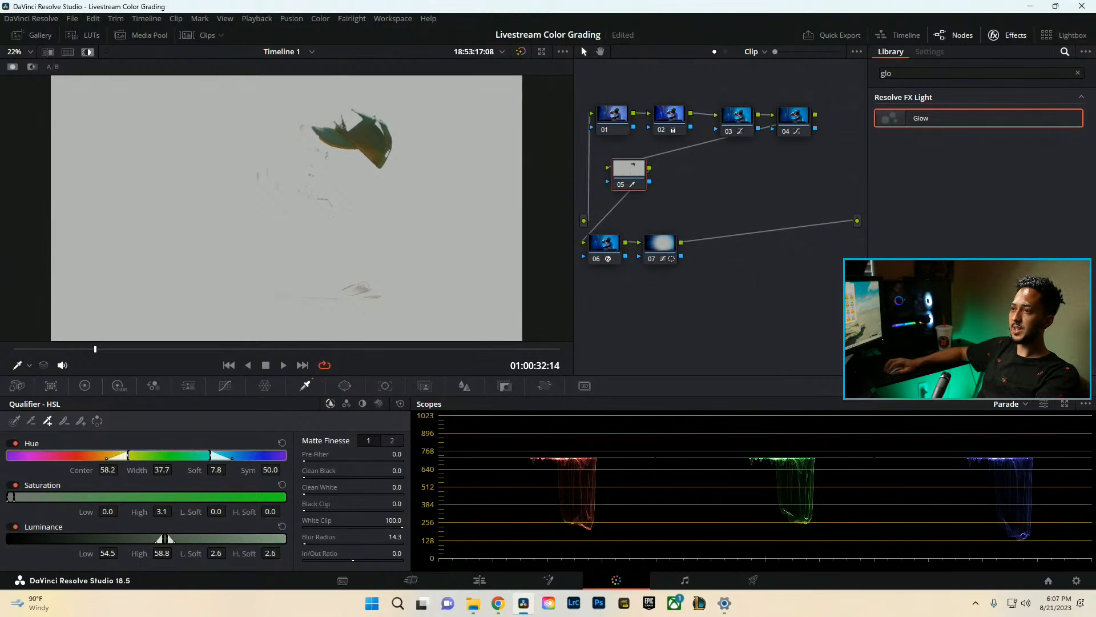
click(392, 441)
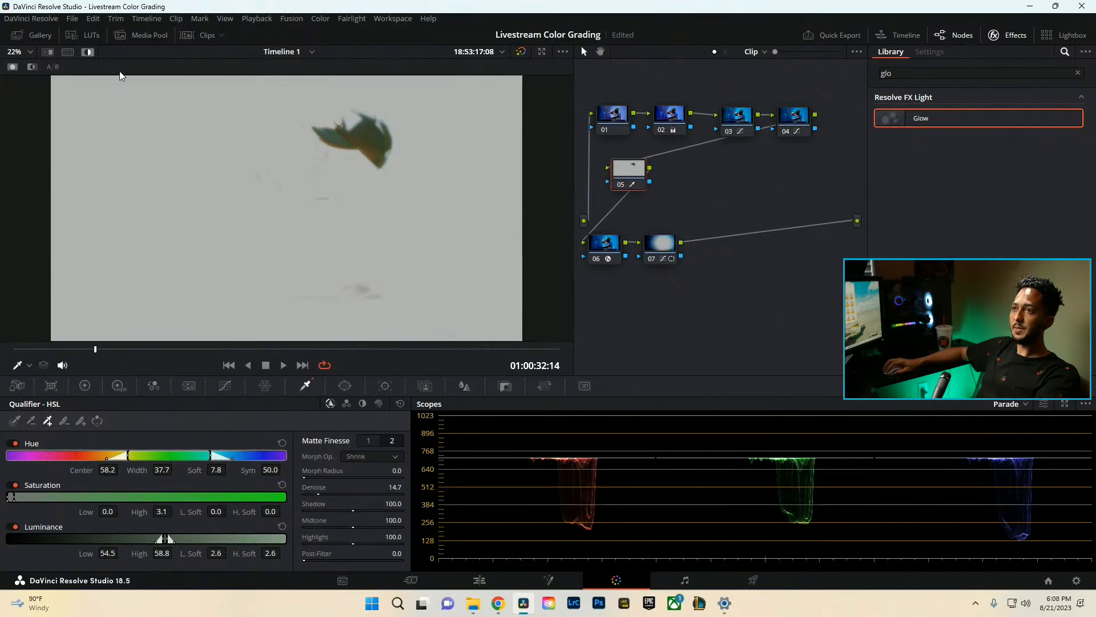
click(87, 52)
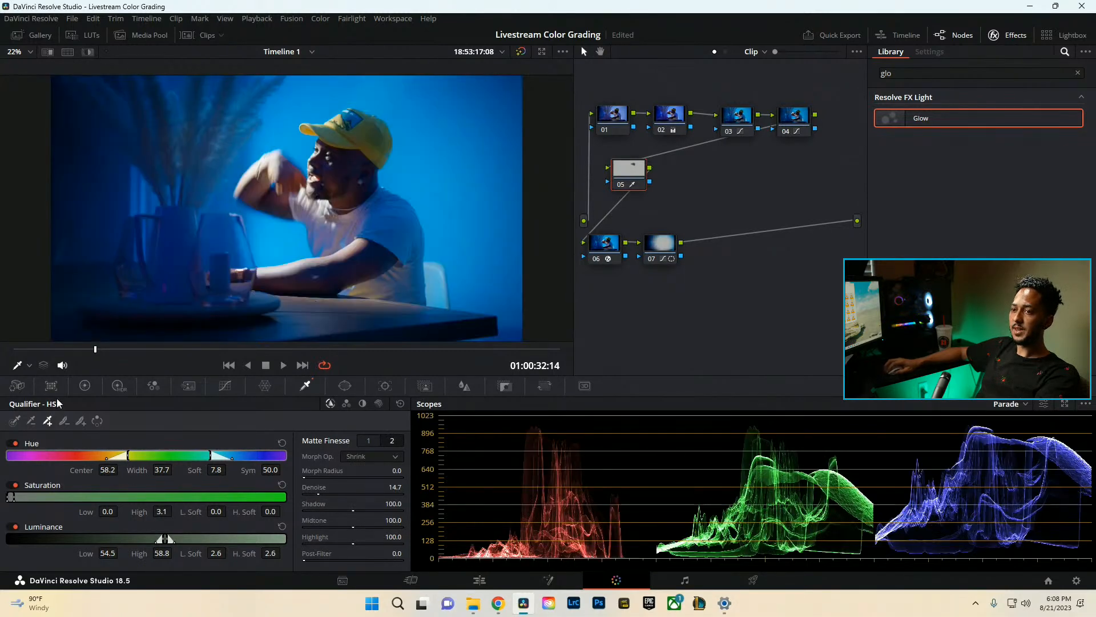
Warm the cap with node 05's Offset wheel to red 27.74, green 24.13 and blue 19.85, playing the clip full screen.
click(84, 385)
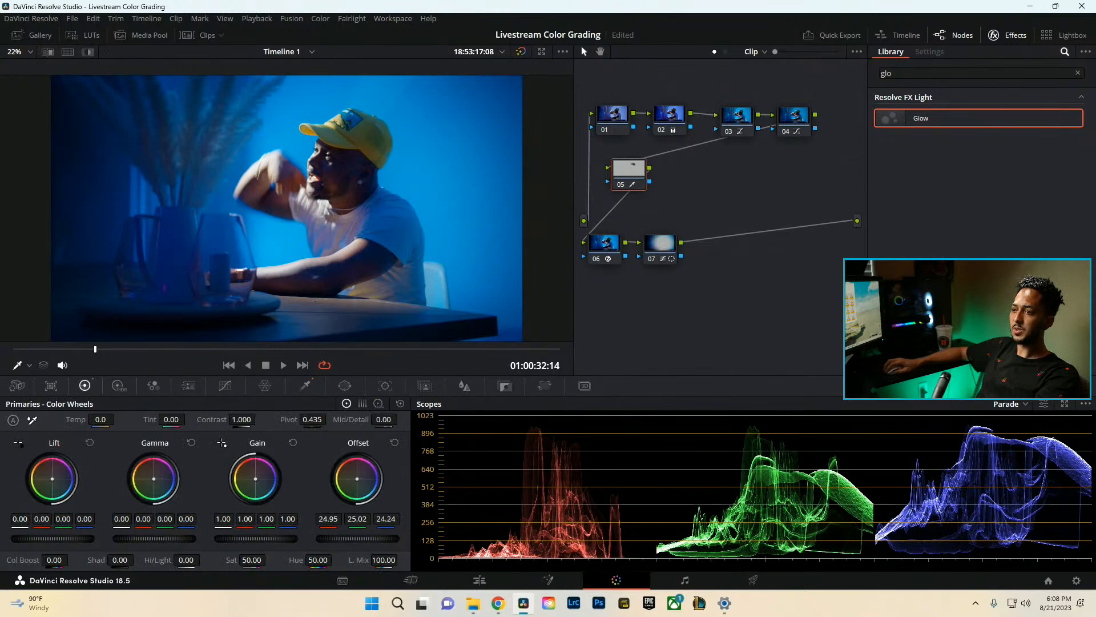
drag(356, 479, 355, 477)
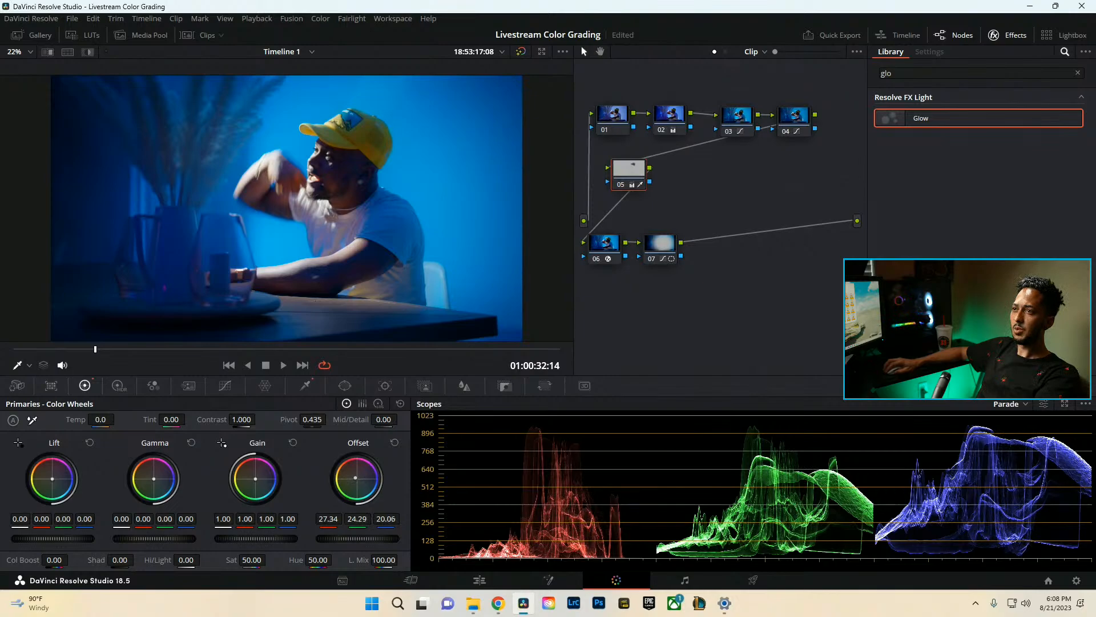
key(ctrl+f)
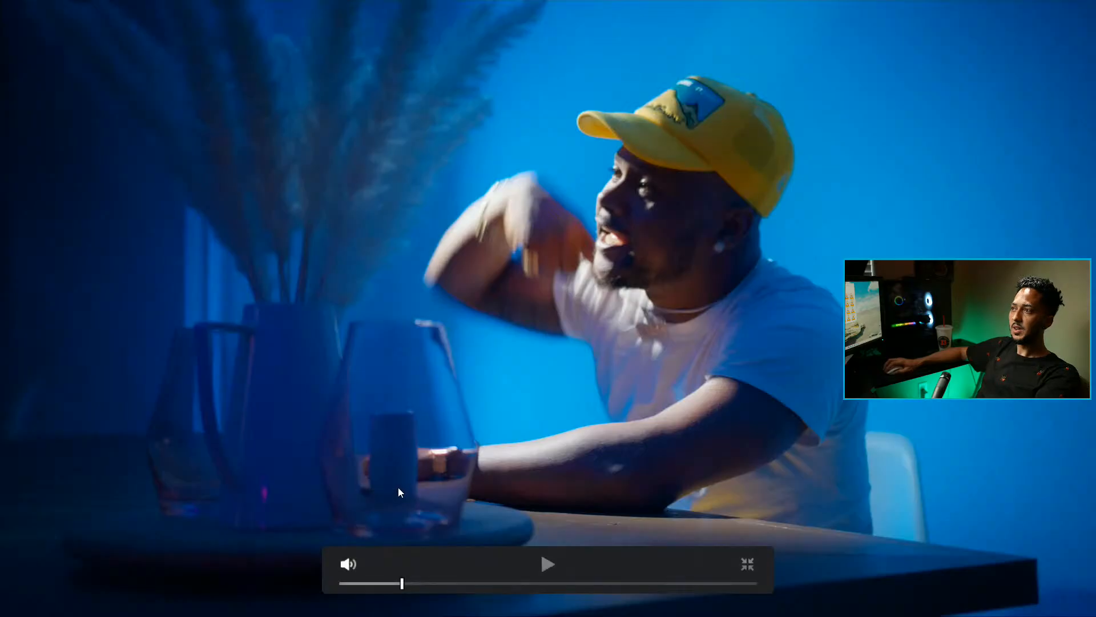
key(space)
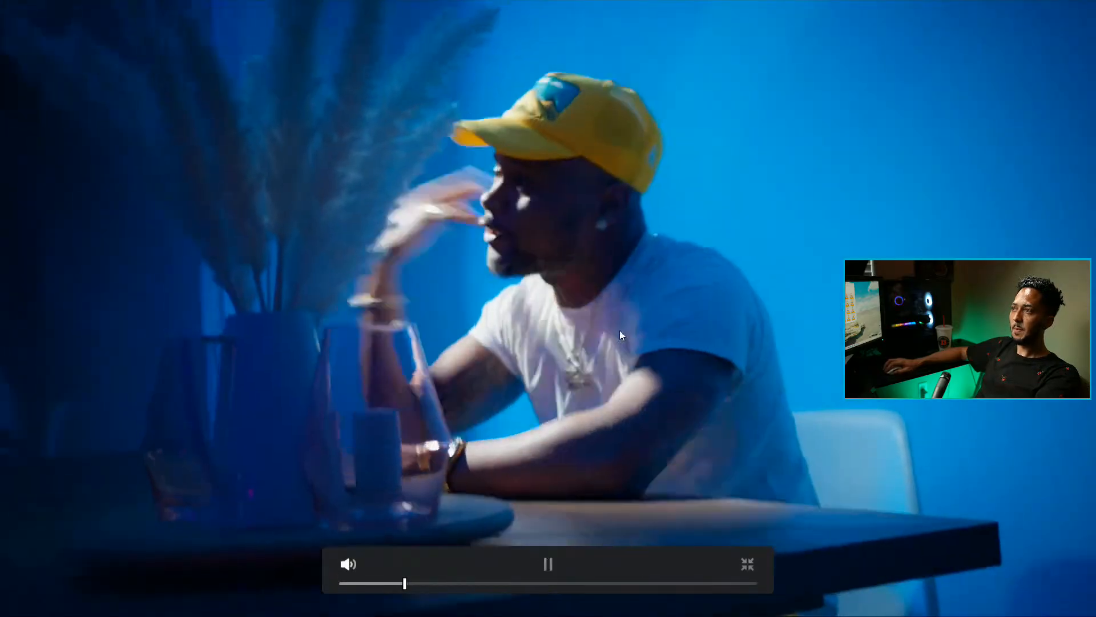
key(space)
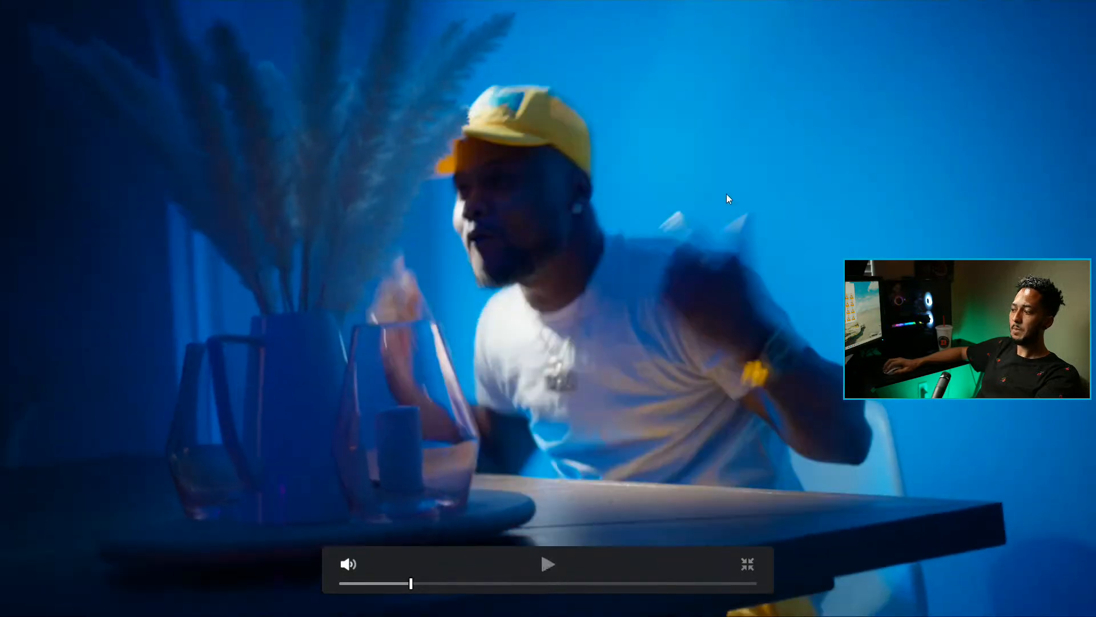
key(space)
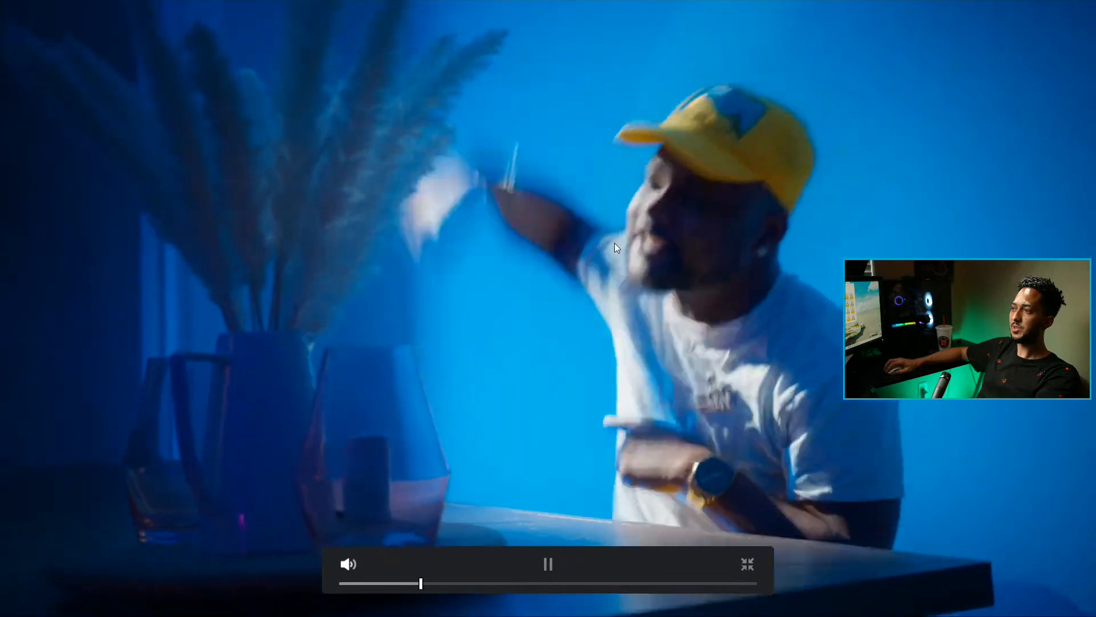
key(Escape)
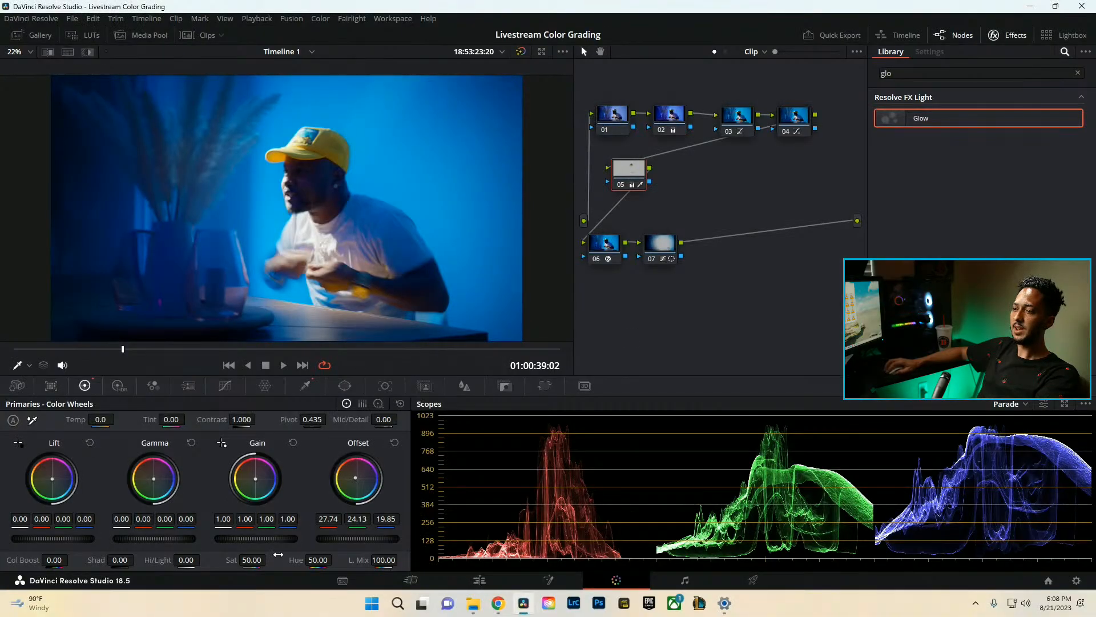
Raise the cap's Gain to 1.08 on node 05 and play the clip full screen.
drag(256, 539, 263, 538)
key(ctrl+f)
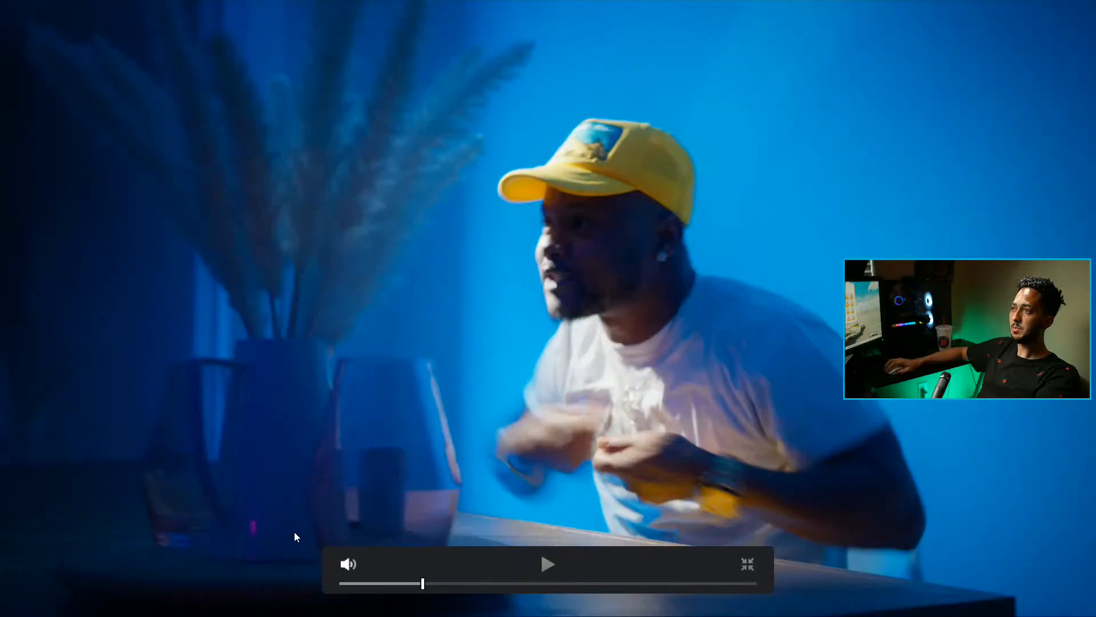
key(space)
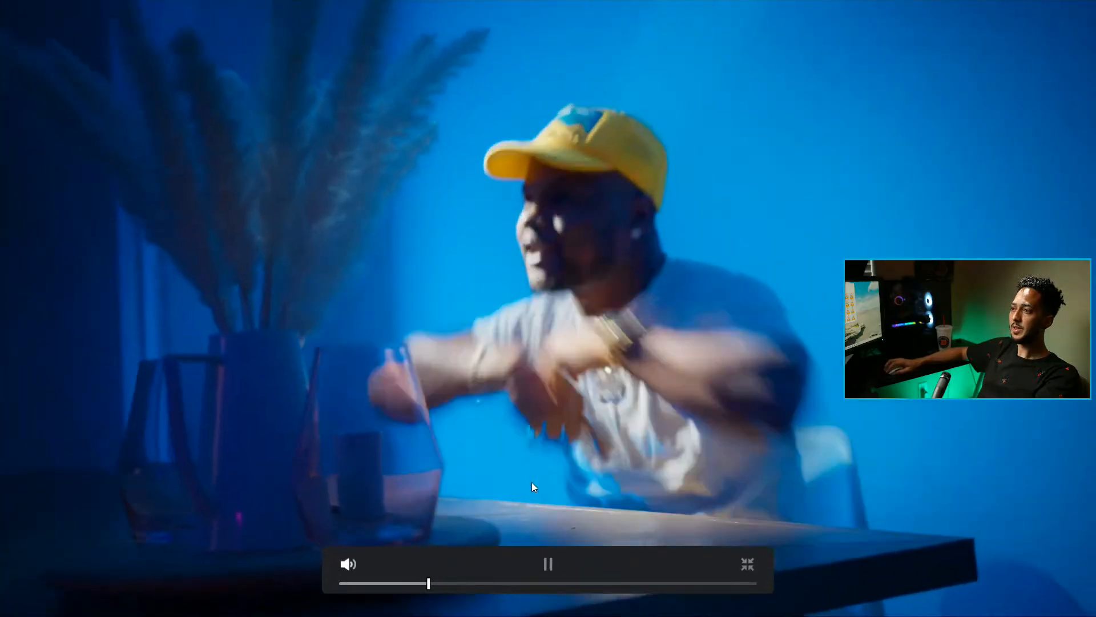
key(space)
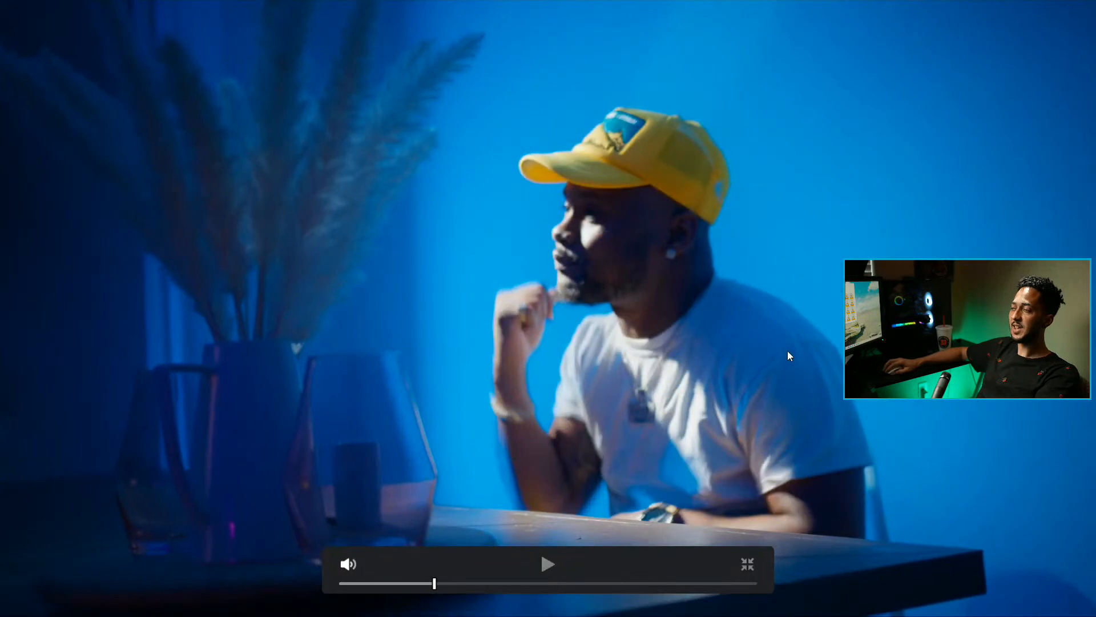
Compare the image full screen with all grades bypassed and enabled.
key(ctrl+f)
key(ctrl+f)
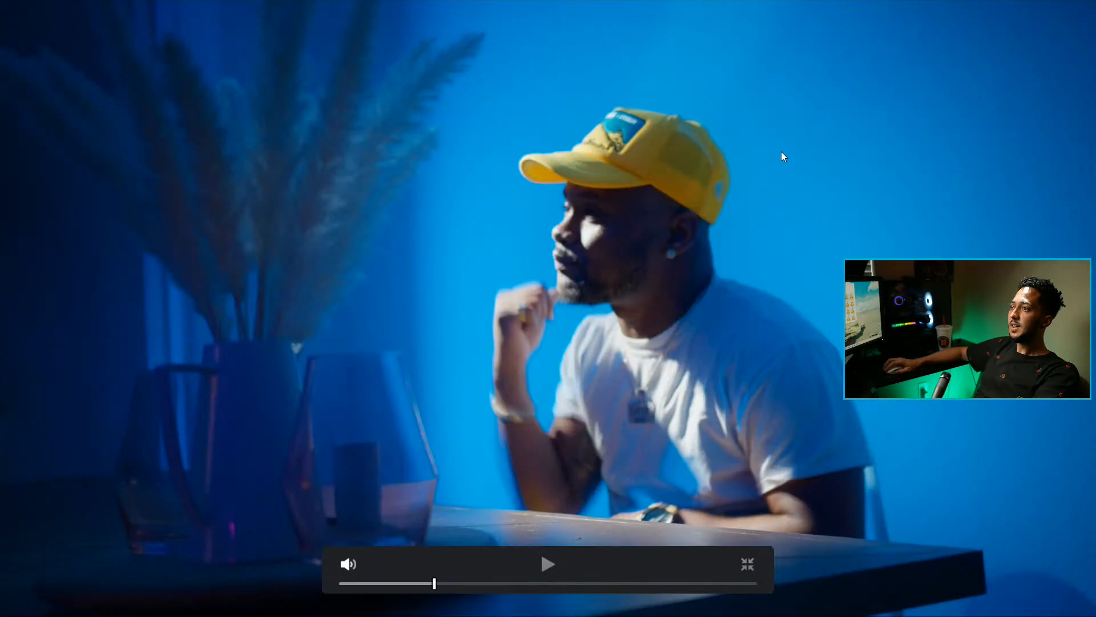
key(shift+d)
key(shift+d)
key(ctrl+f)
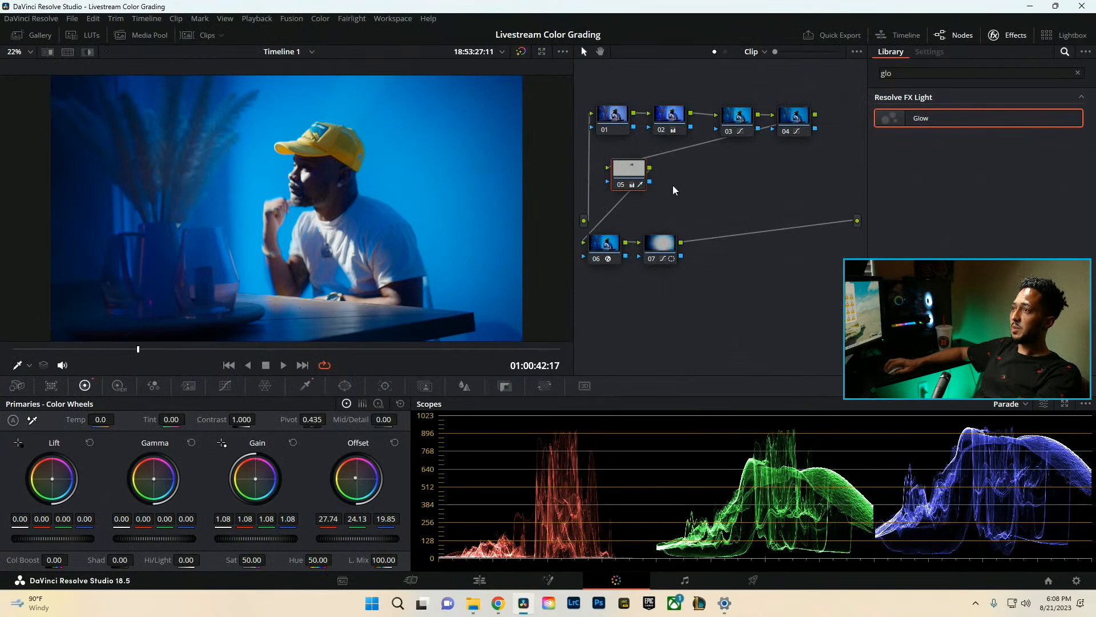
Add a serial node after node 05 and set its Offset to green 24.60 and blue 23.08, checking the image full screen.
key(alt+s)
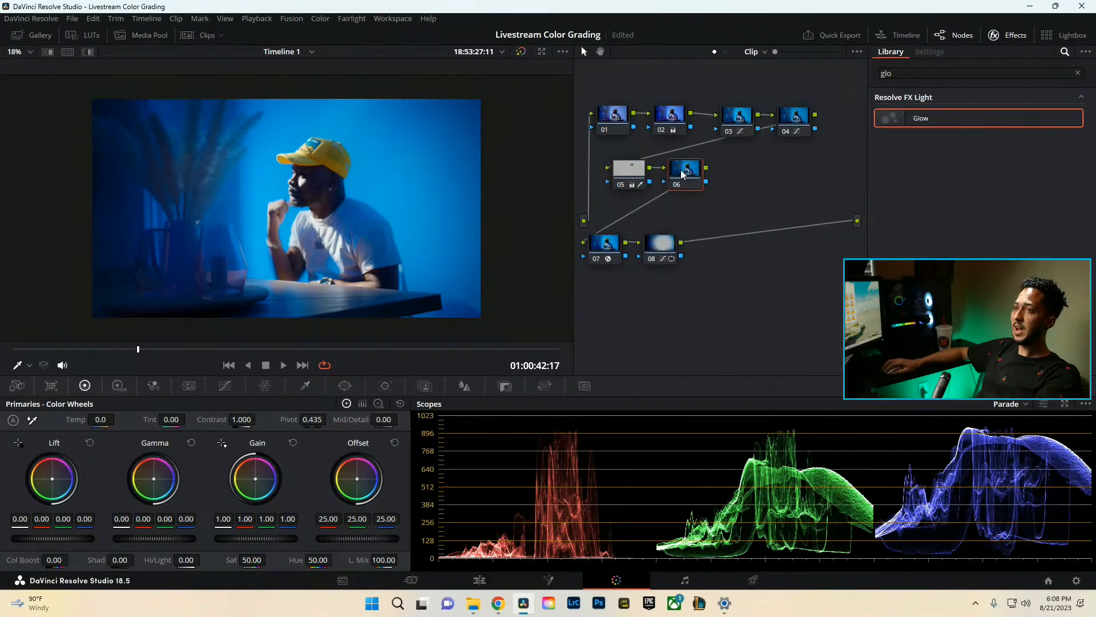
scroll(366, 229, up, 4)
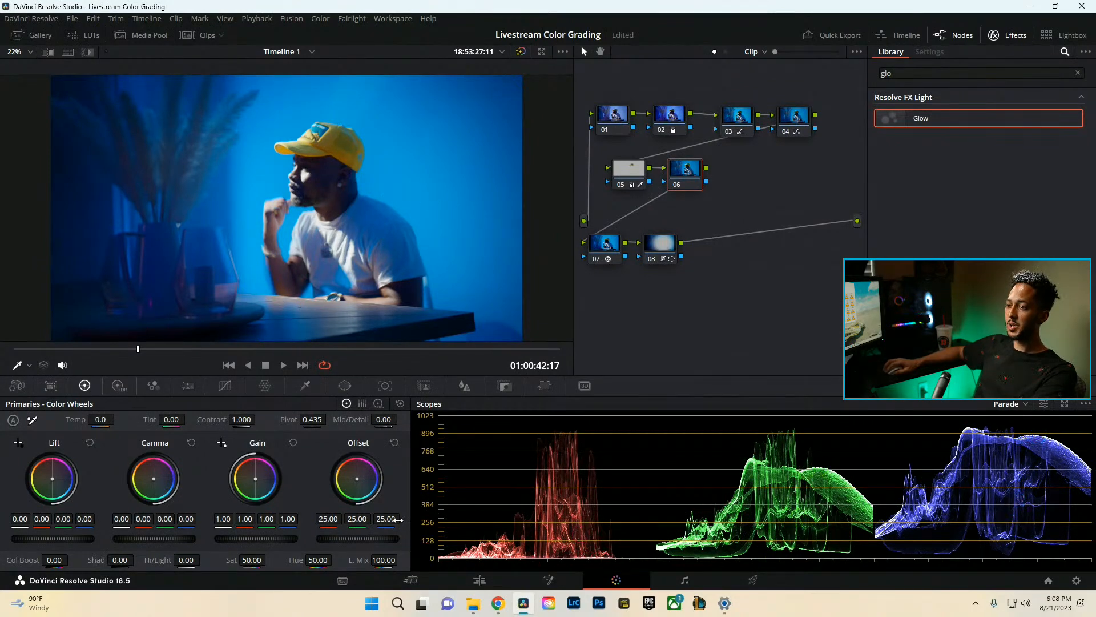
drag(386, 519, 370, 519)
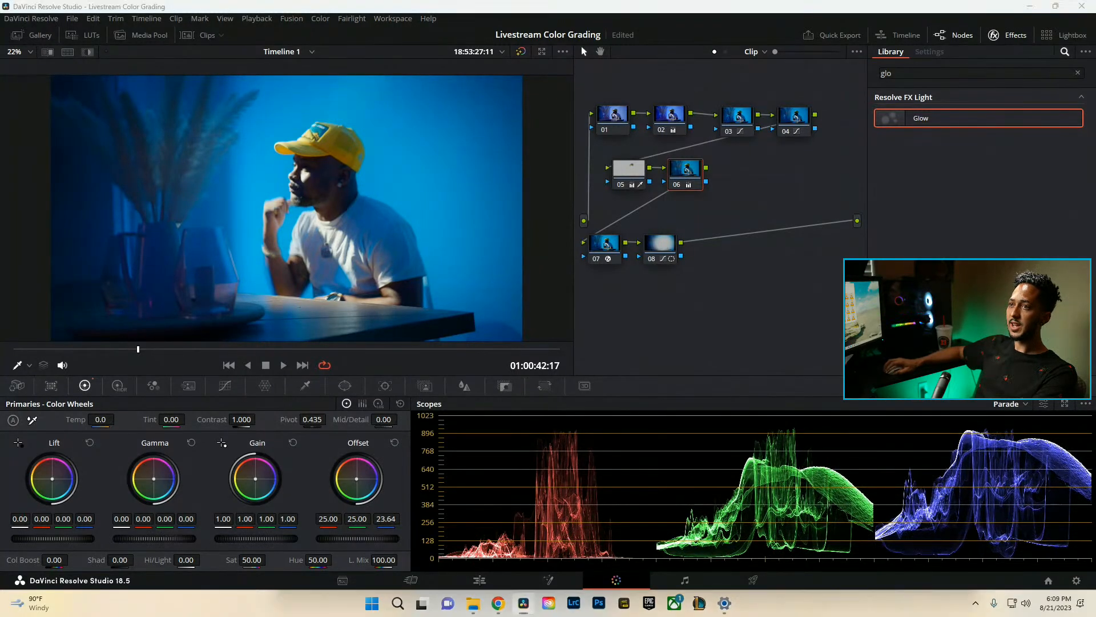
key(ctrl+f)
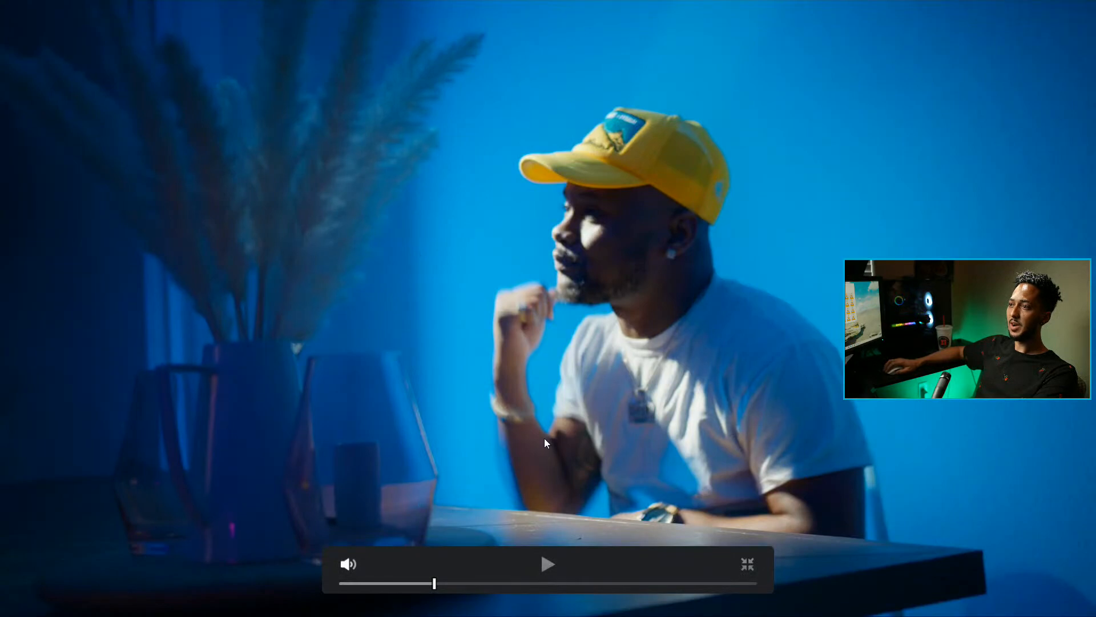
key(Escape)
mouse_move(358, 518)
mouse_down()
mouse_move(390, 518)
mouse_move(379, 519)
mouse_up()
Play the graded clip full screen, jump to a further point in it, and examine the paused frame.
key(p)
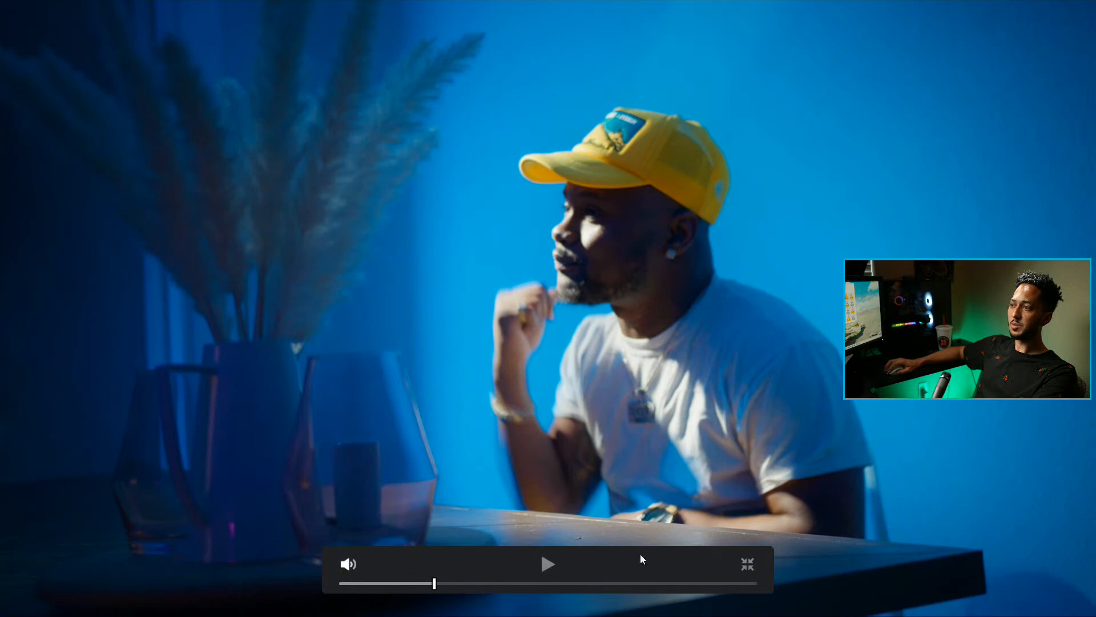
key(space)
click(508, 584)
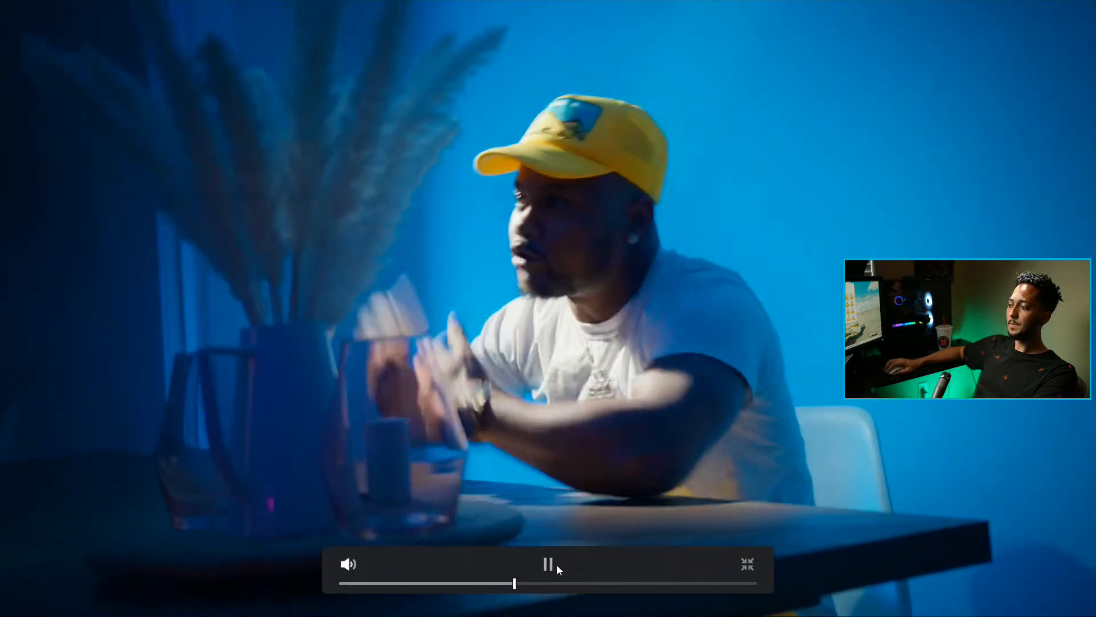
key(space)
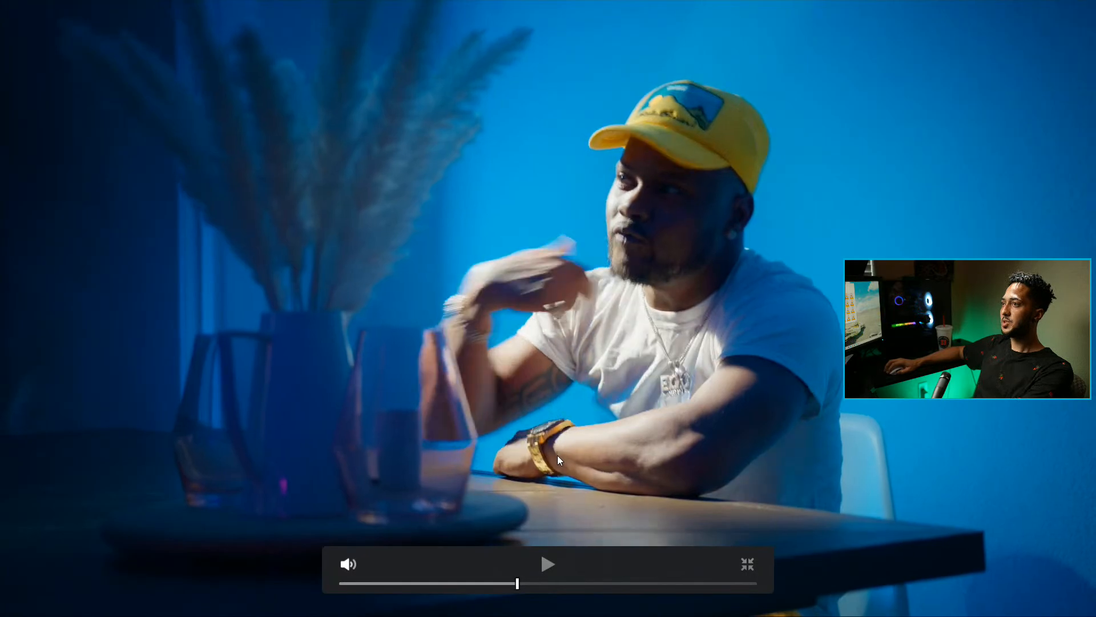
key(Escape)
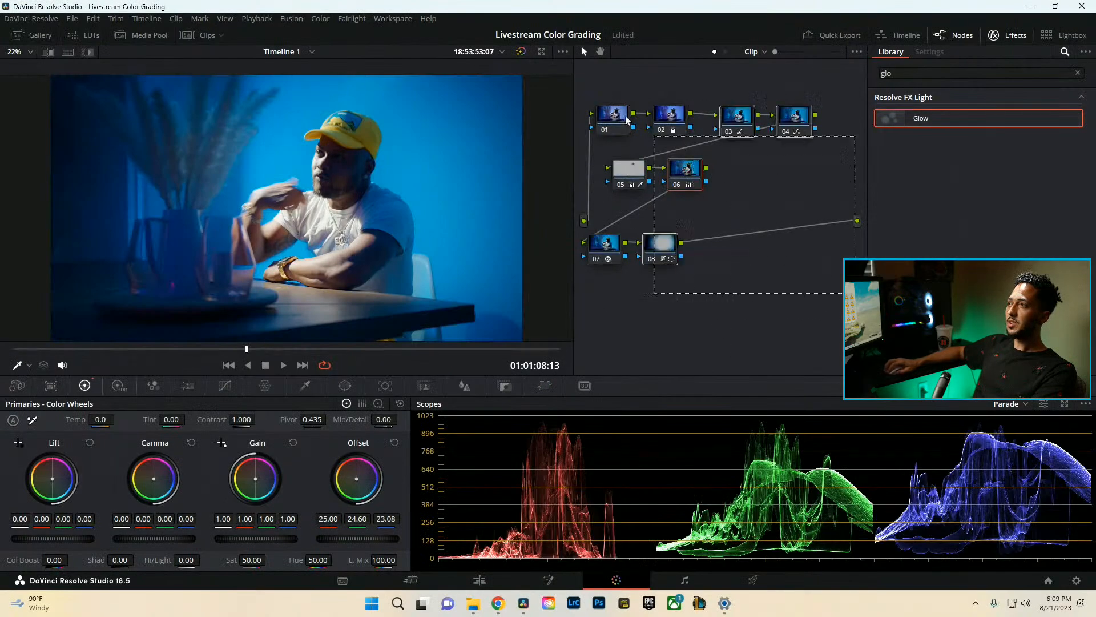
key(ctrl+f)
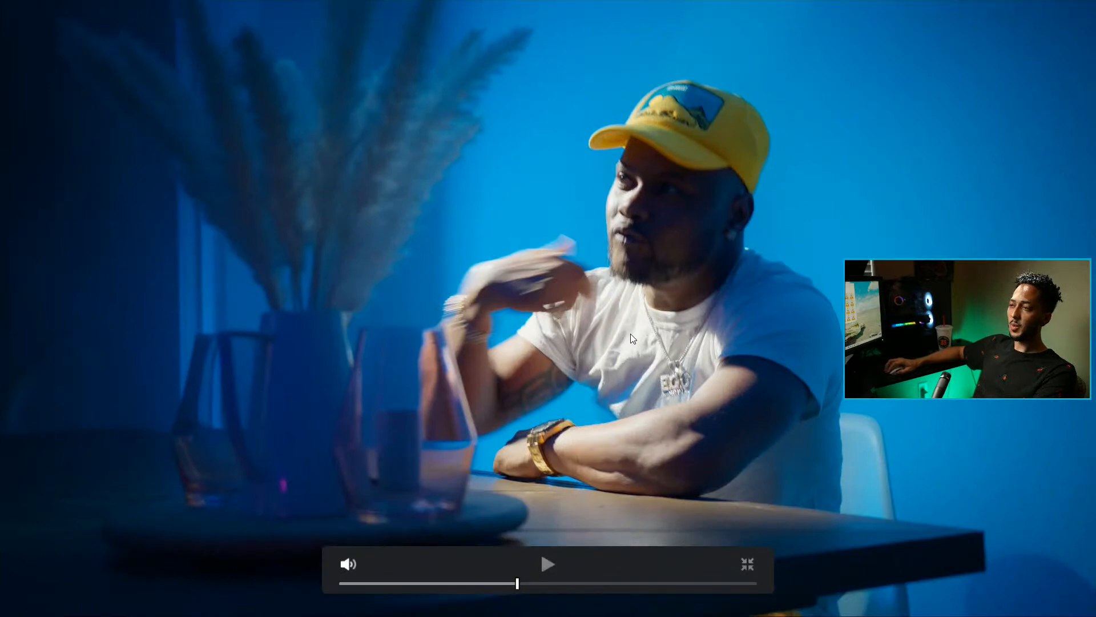
key(Escape)
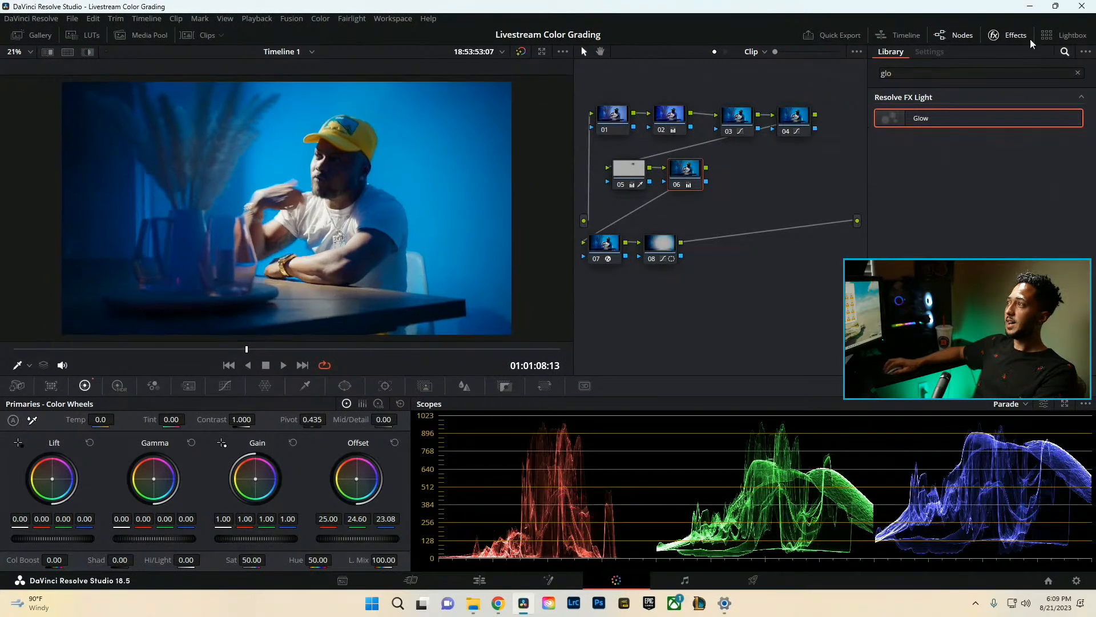
Move the vignette node away from node 07 and insert a new serial node between them.
click(1000, 38)
drag(706, 246, 808, 252)
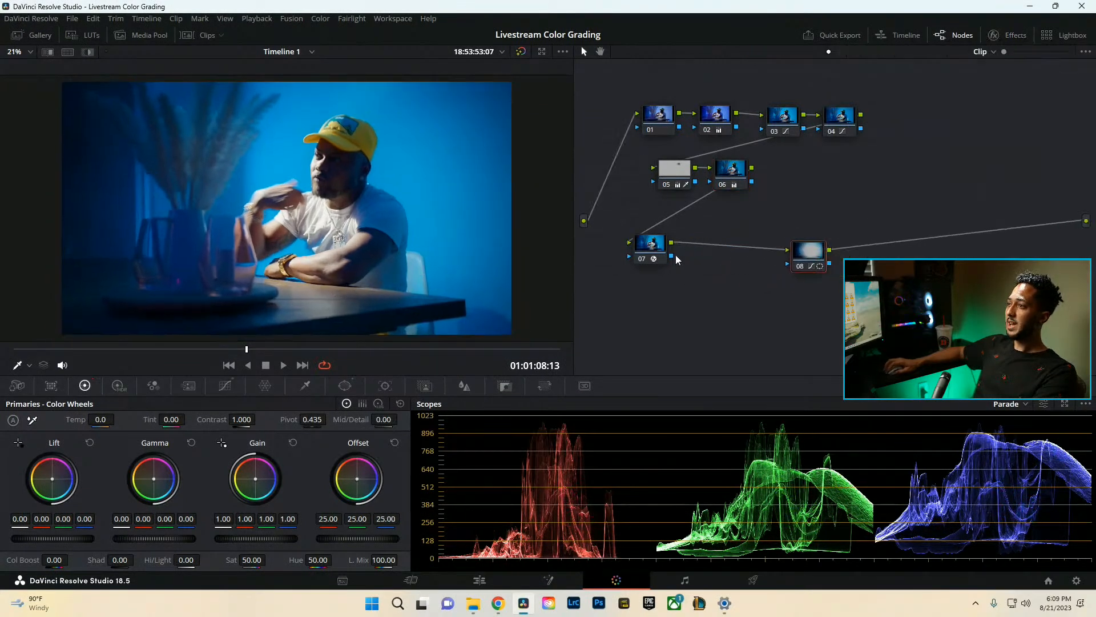
drag(664, 247, 653, 246)
key(alt+s)
Find the Halation effect in the effects library and apply it to the new node 08.
click(994, 34)
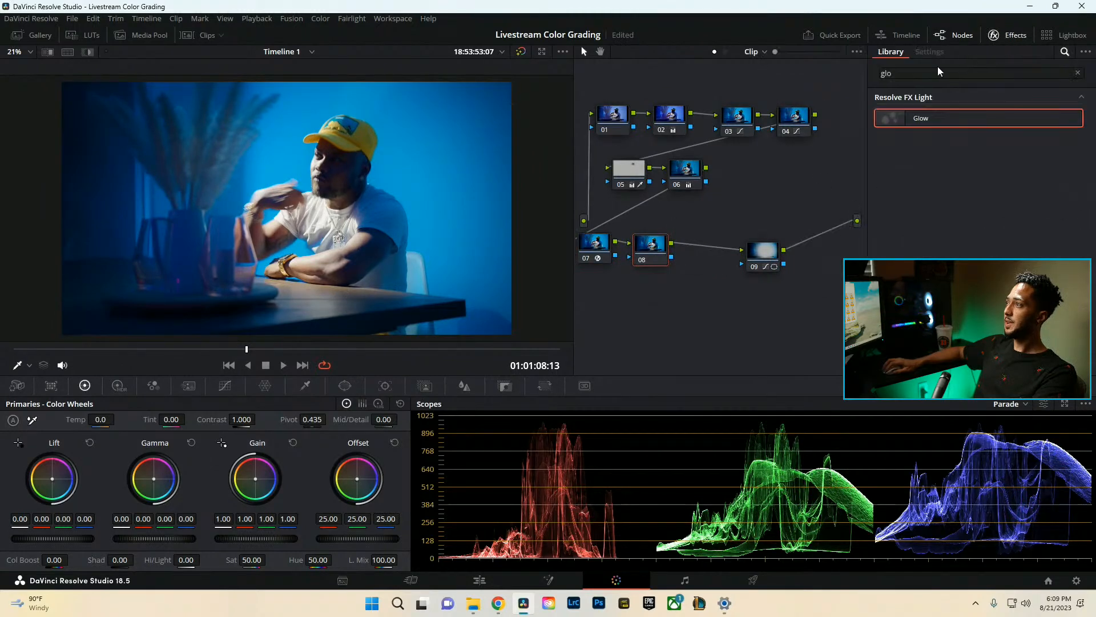
click(941, 74)
text(has)
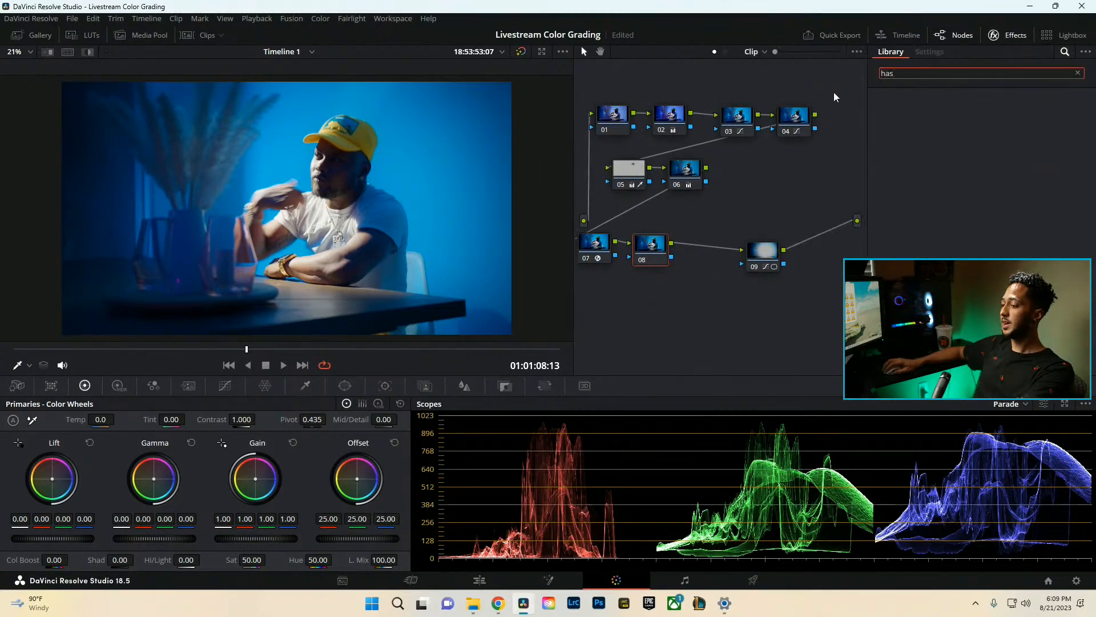
key(BackSpace)
text(s)
key(BackSpace)
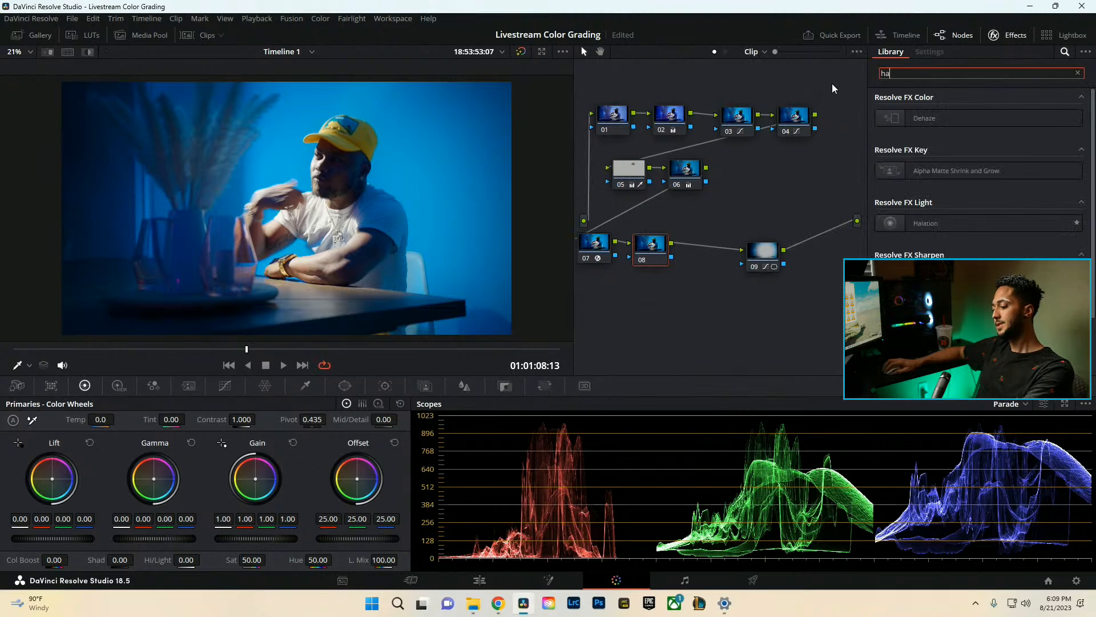
text(l)
drag(925, 119, 651, 246)
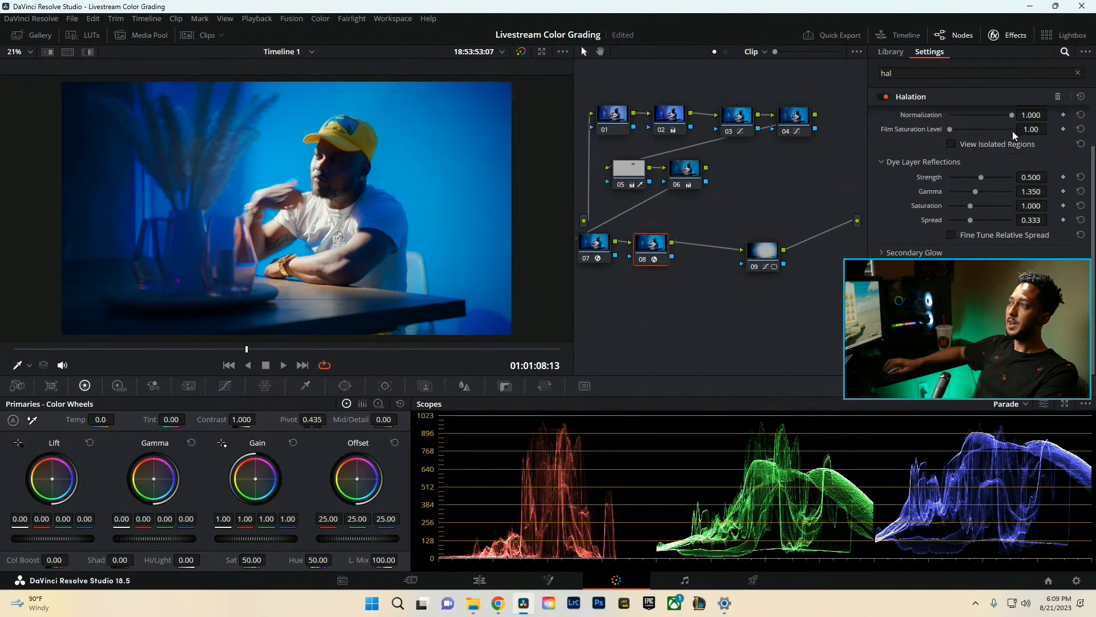
Set Halation's Dye Layer Reflections Strength to 0.184, checking the result full screen and zoomed in on the face.
scroll(953, 176, up, 2)
scroll(963, 156, down, 2)
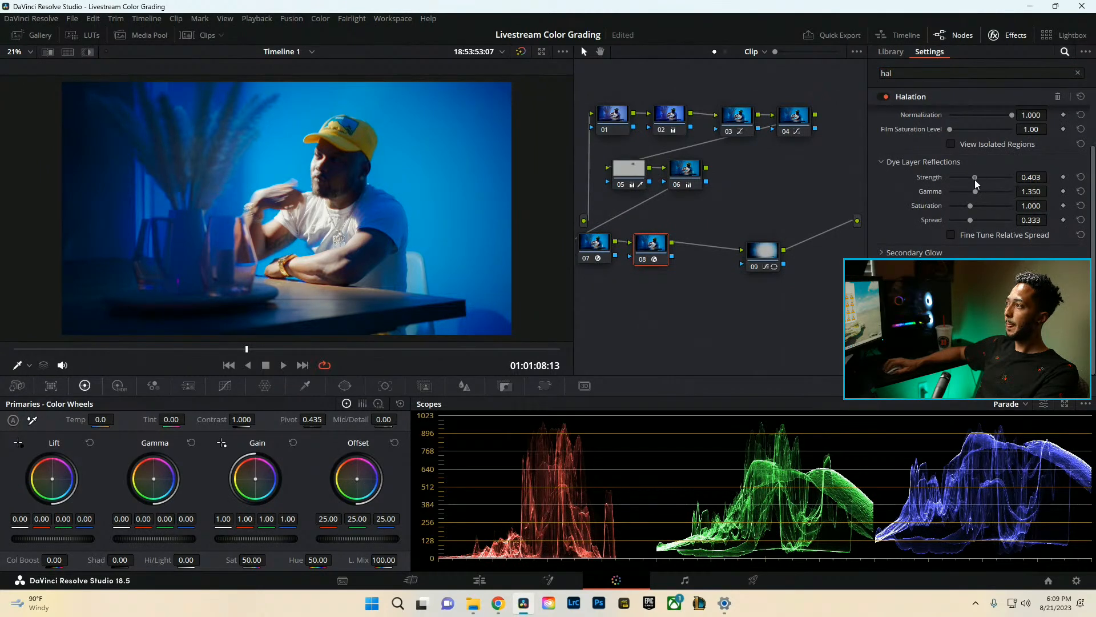
drag(974, 179, 961, 180)
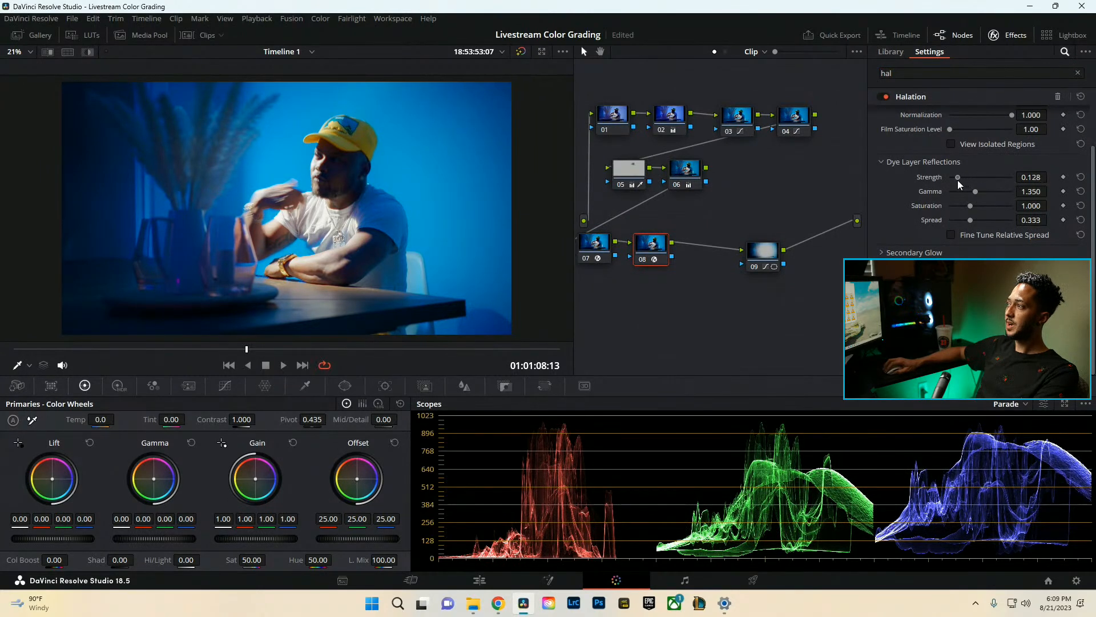
key(p)
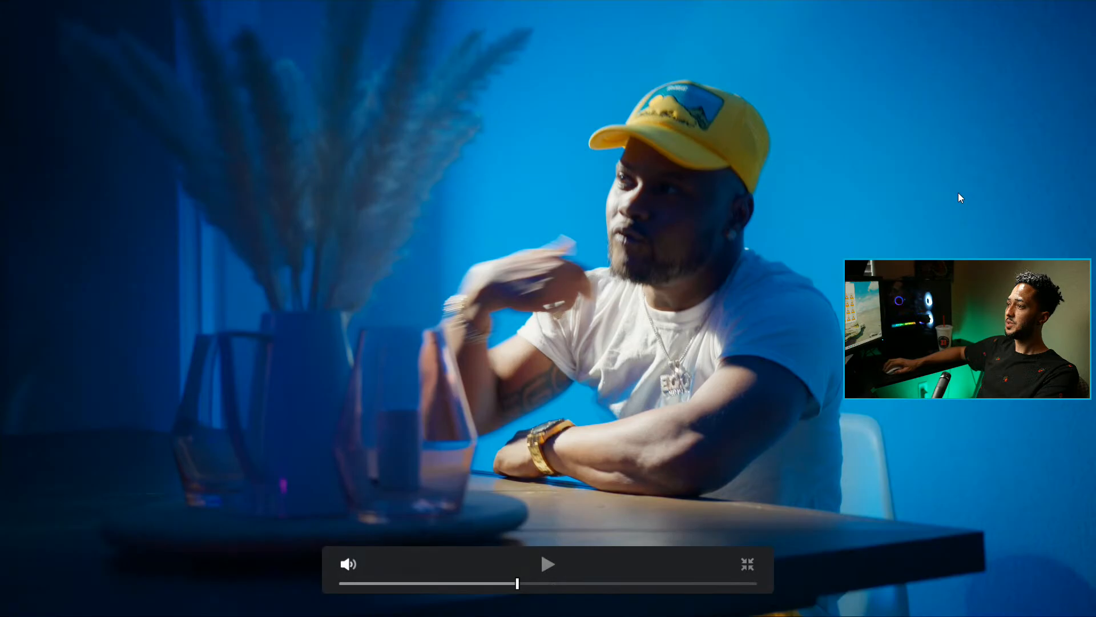
key(p)
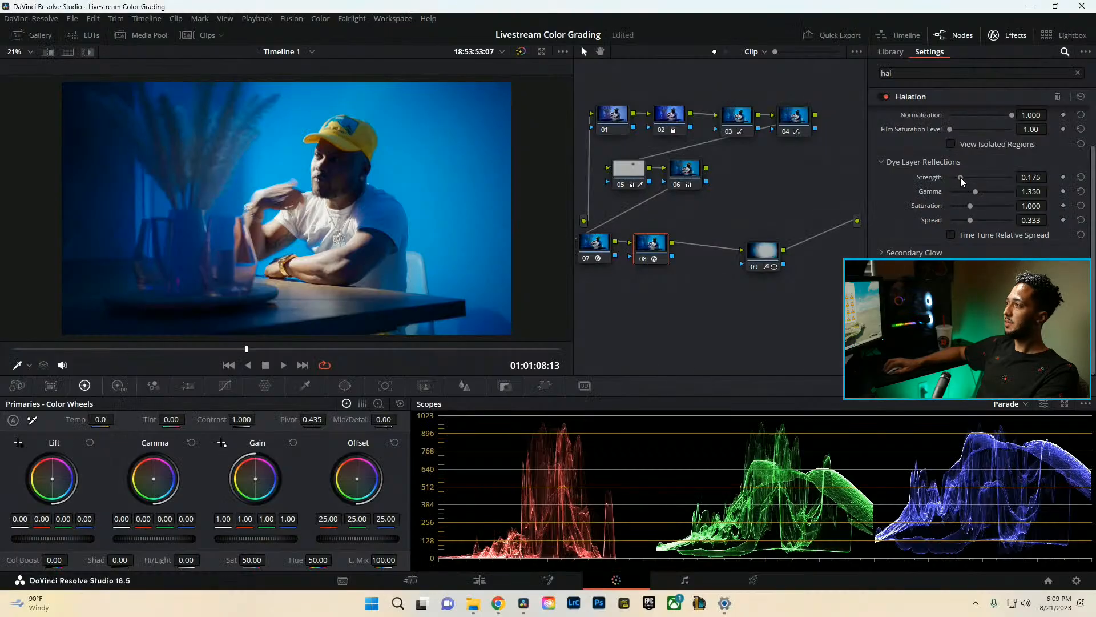
key(p)
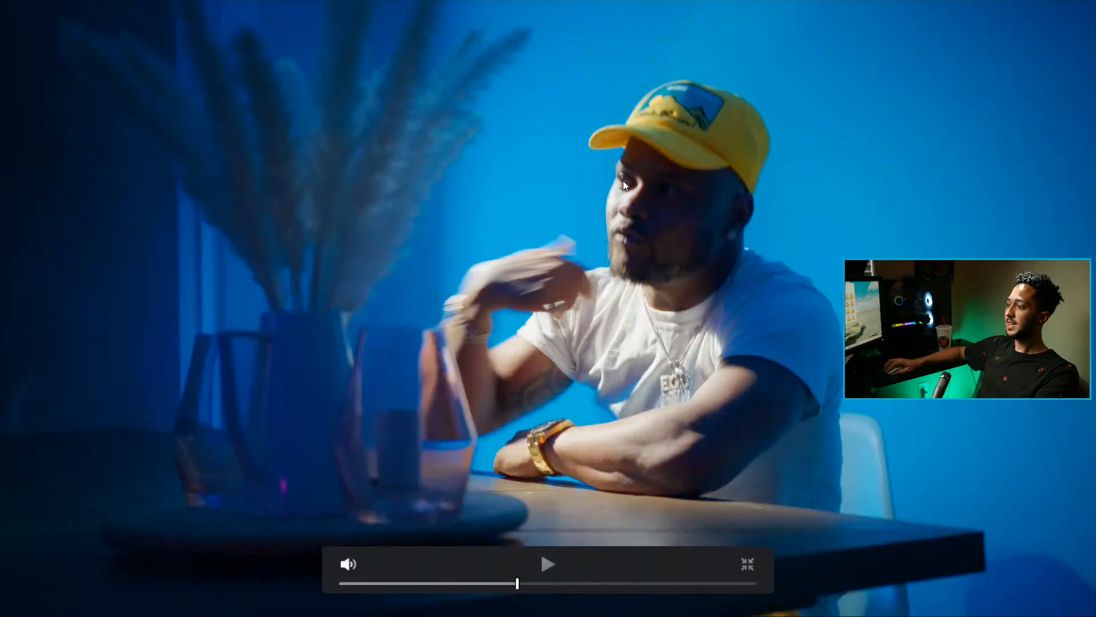
key(p)
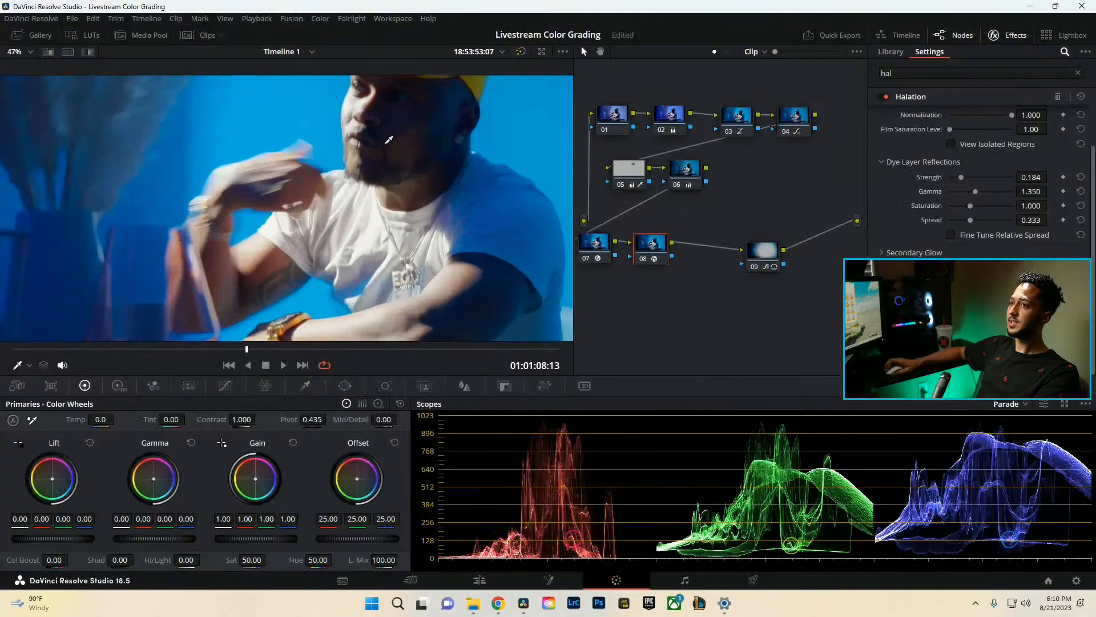
scroll(301, 220, up, 5)
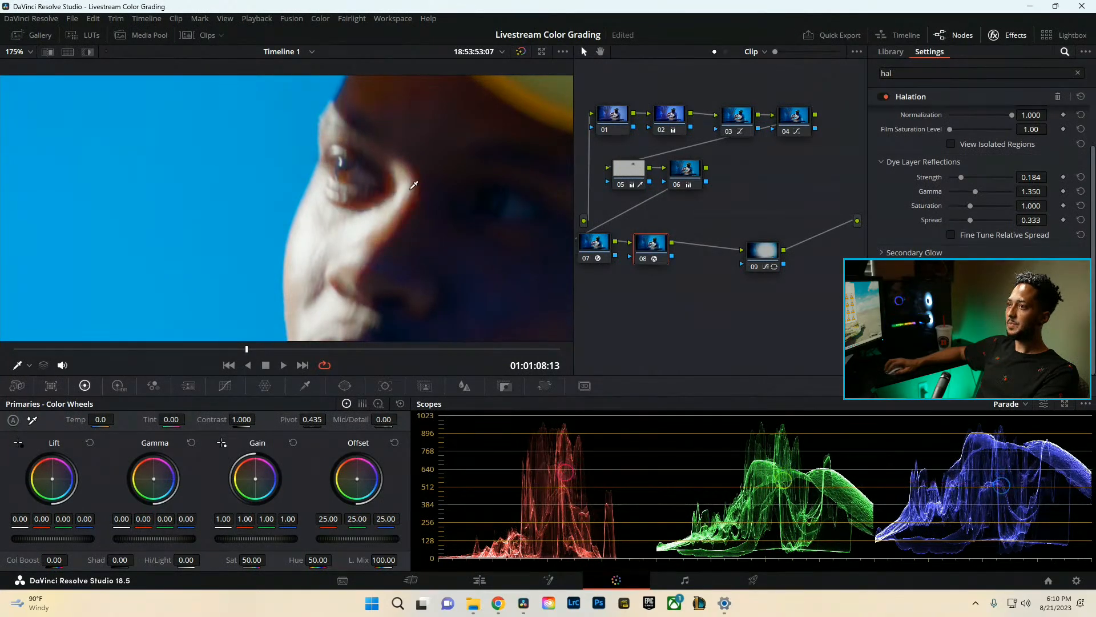
key(ctrl+f)
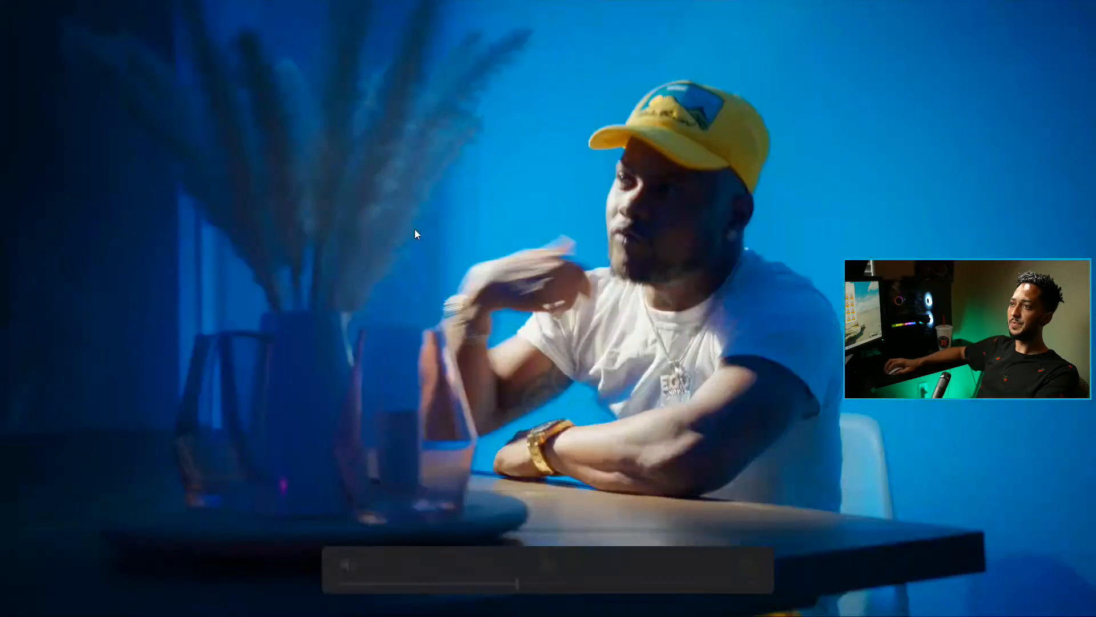
key(space)
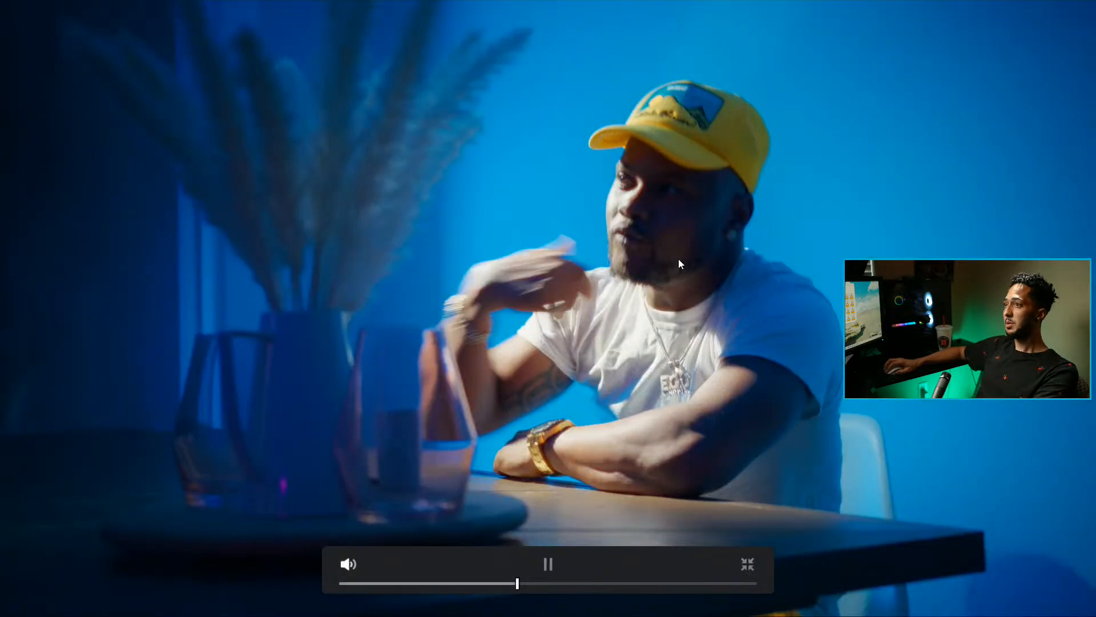
key(Escape)
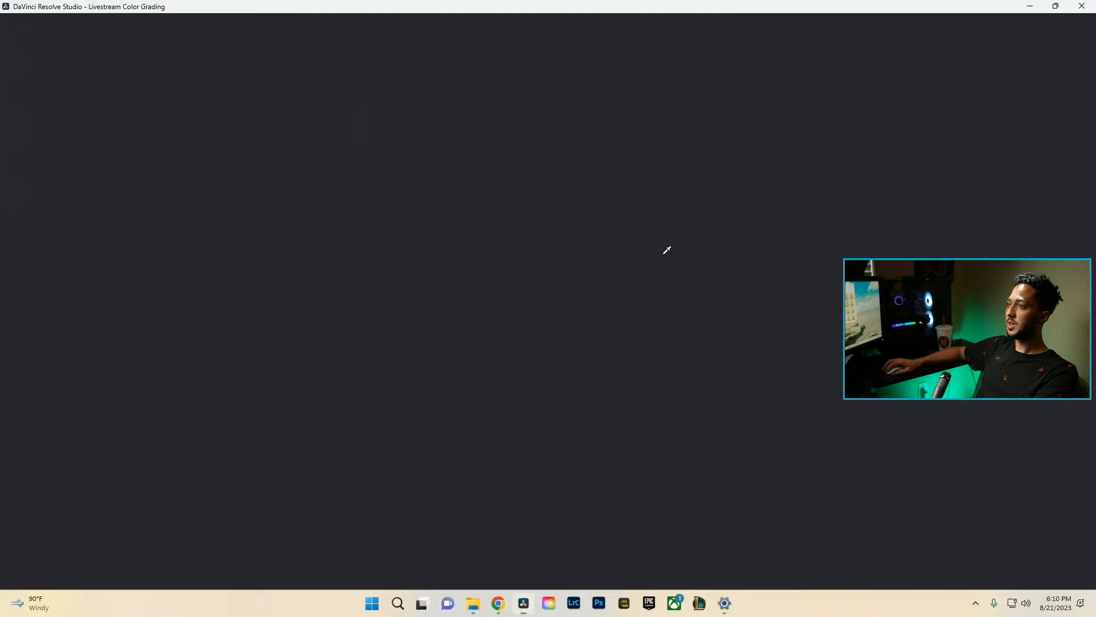
Add a serial node after the Halation node and apply the Film Grain effect to it.
key(alt+s)
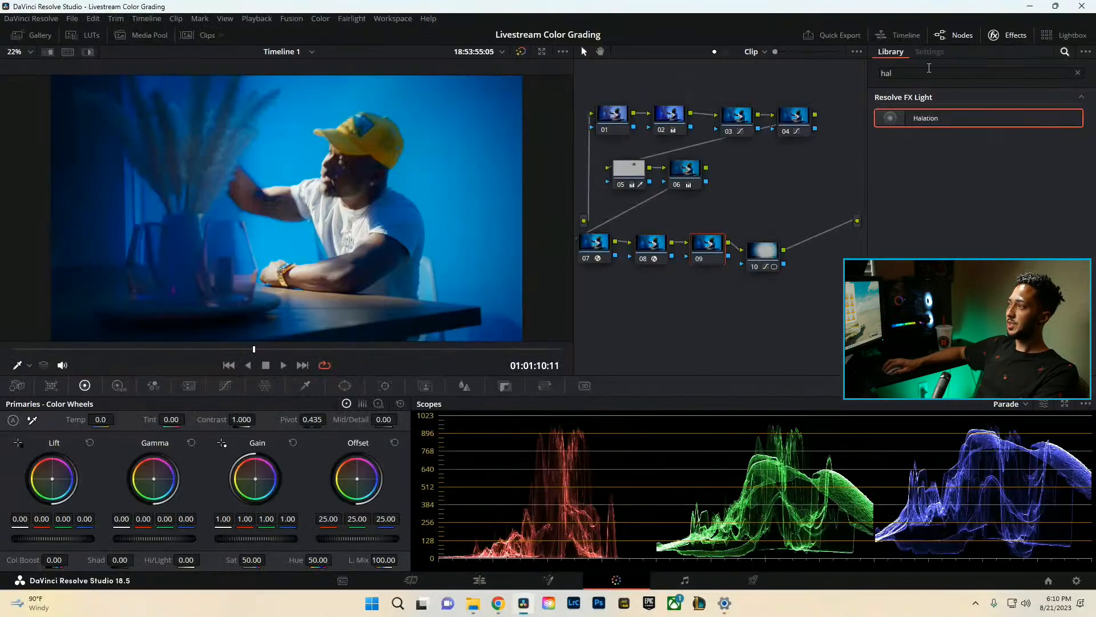
drag(929, 70, 723, 108)
text(gra)
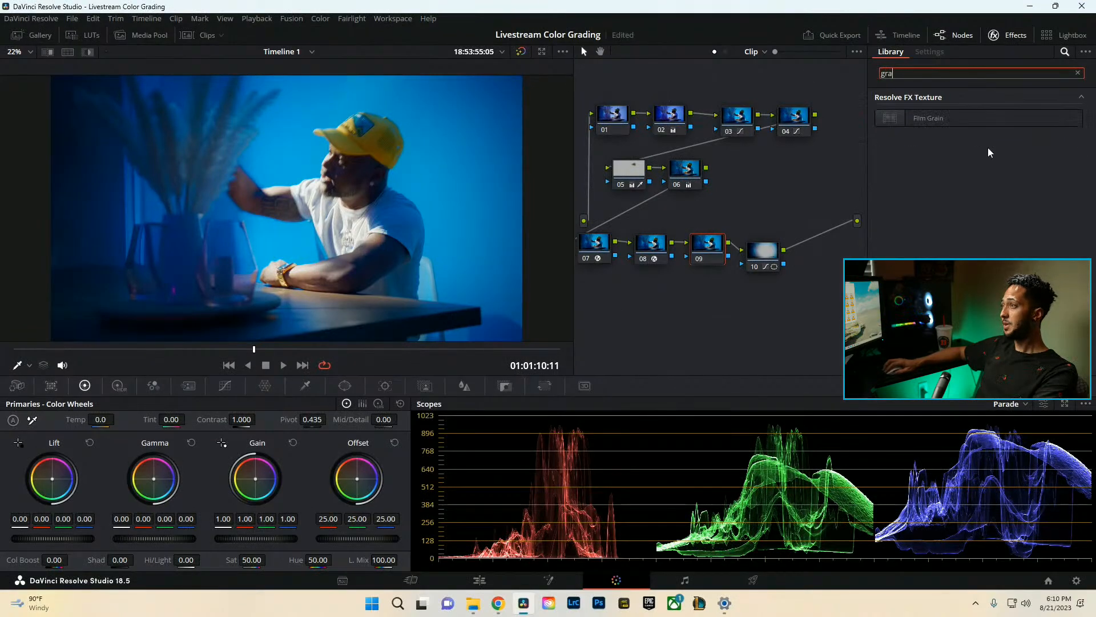
drag(955, 120, 702, 245)
Set the Film Grain preset to 35mm 400T and play the clip full screen to check the grain.
click(994, 114)
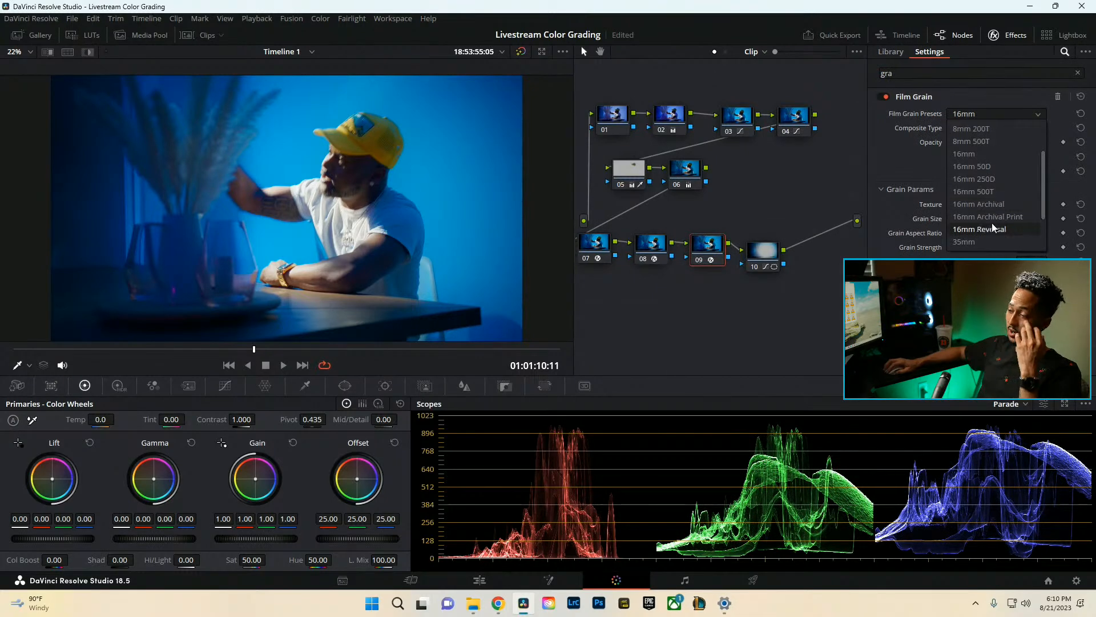
scroll(994, 228, down, 2)
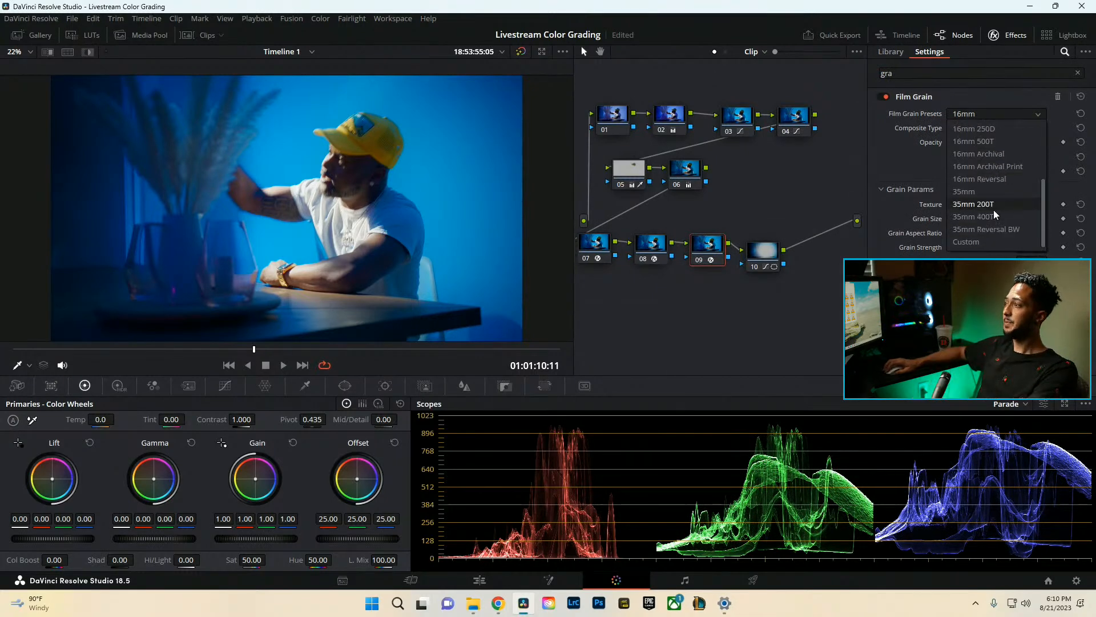
click(994, 218)
key(ctrl+f)
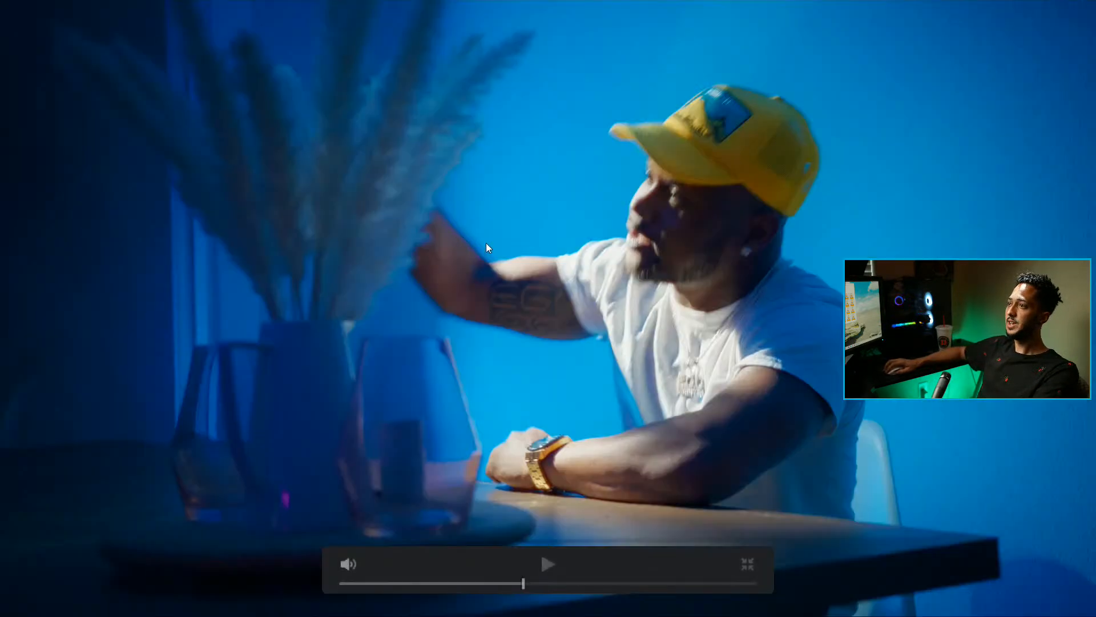
key(space)
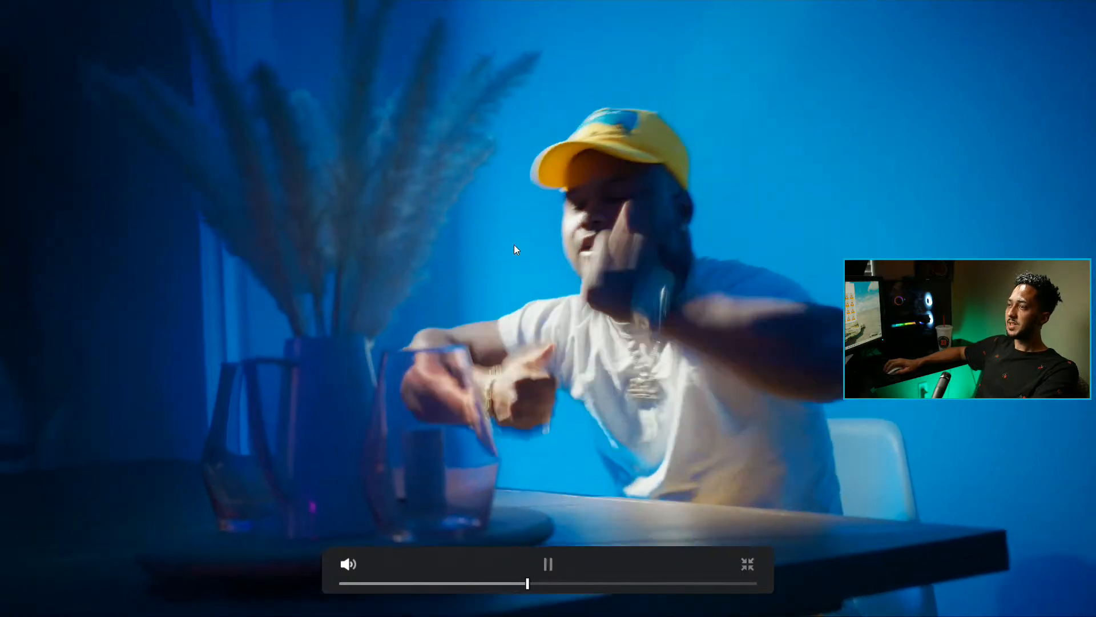
key(space)
key(ctrl+f)
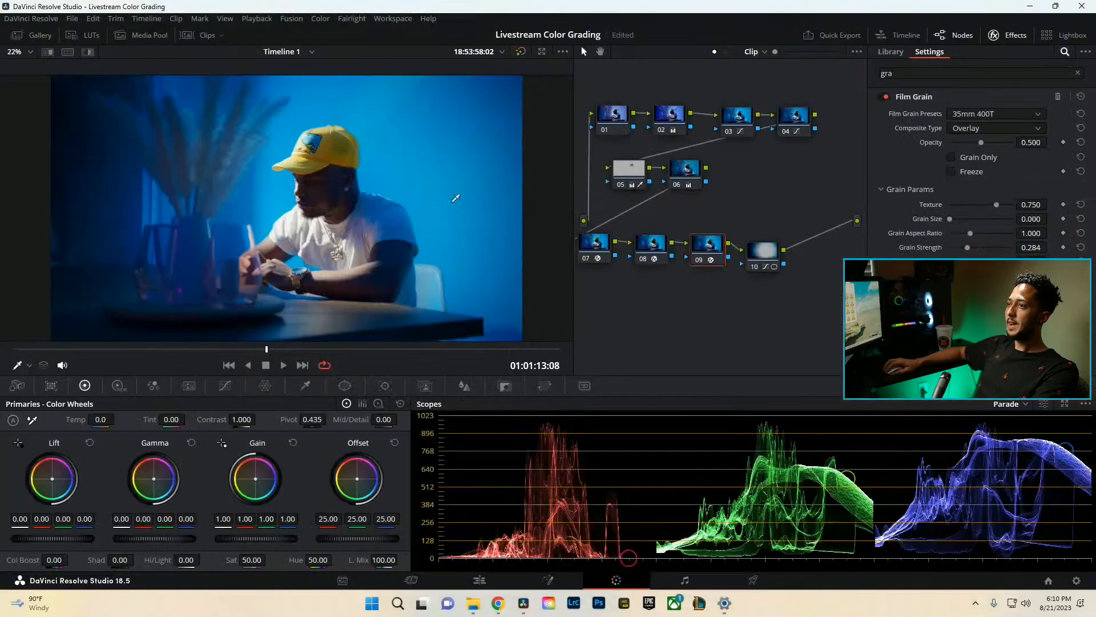
Apply the Zoom Blur effect to the vignette node 10.
click(762, 251)
click(912, 73)
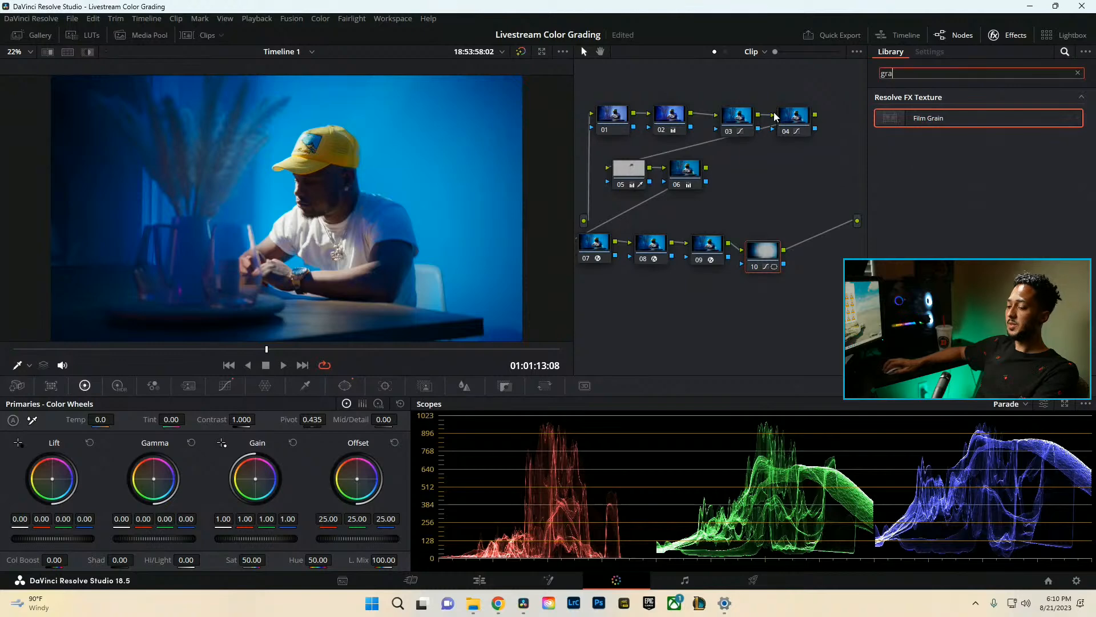
key(BackSpace)
key(BackSpace)
key(BackSpace)
text(blu)
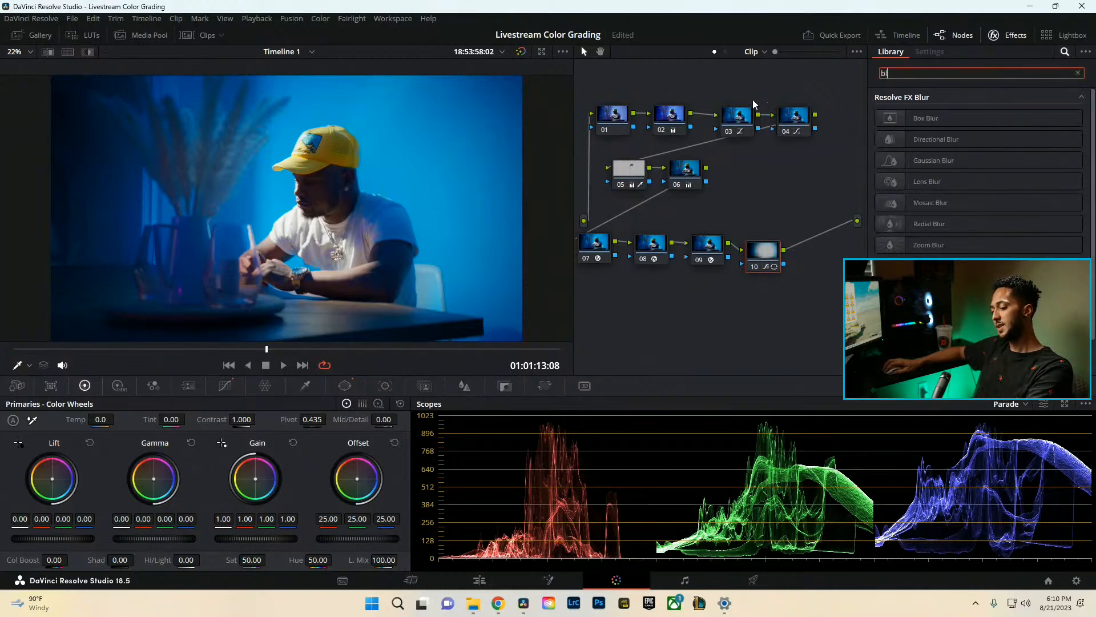
drag(931, 245, 760, 252)
Compare the image full screen with node 10 disabled and enabled, and play the clip.
key(ctrl+f)
key(ctrl+d)
key(ctrl+d)
key(space)
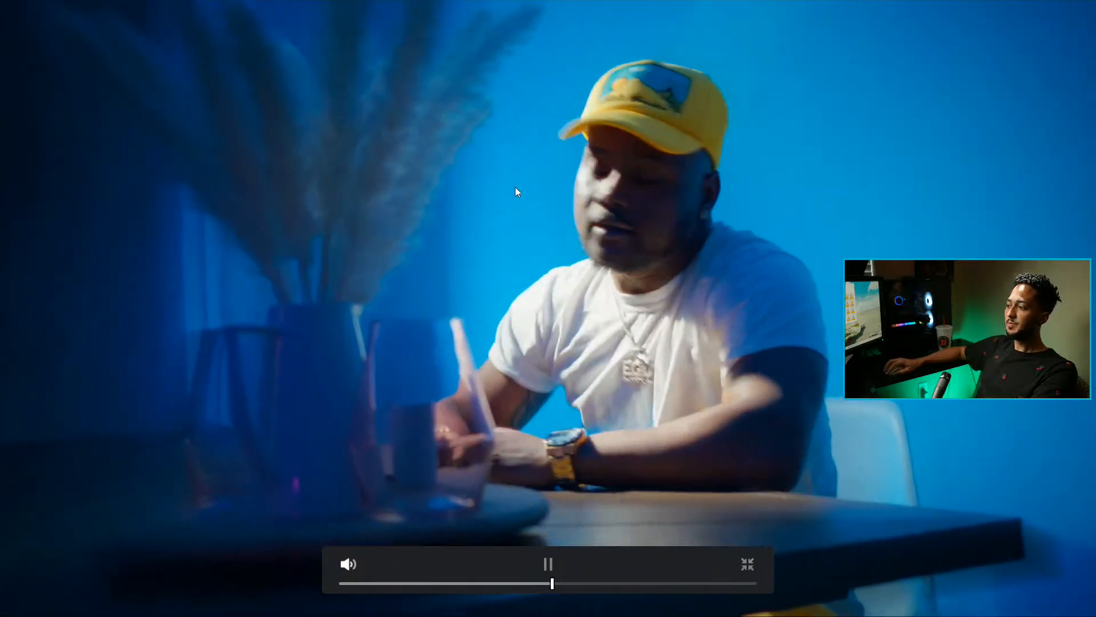
key(space)
key(Escape)
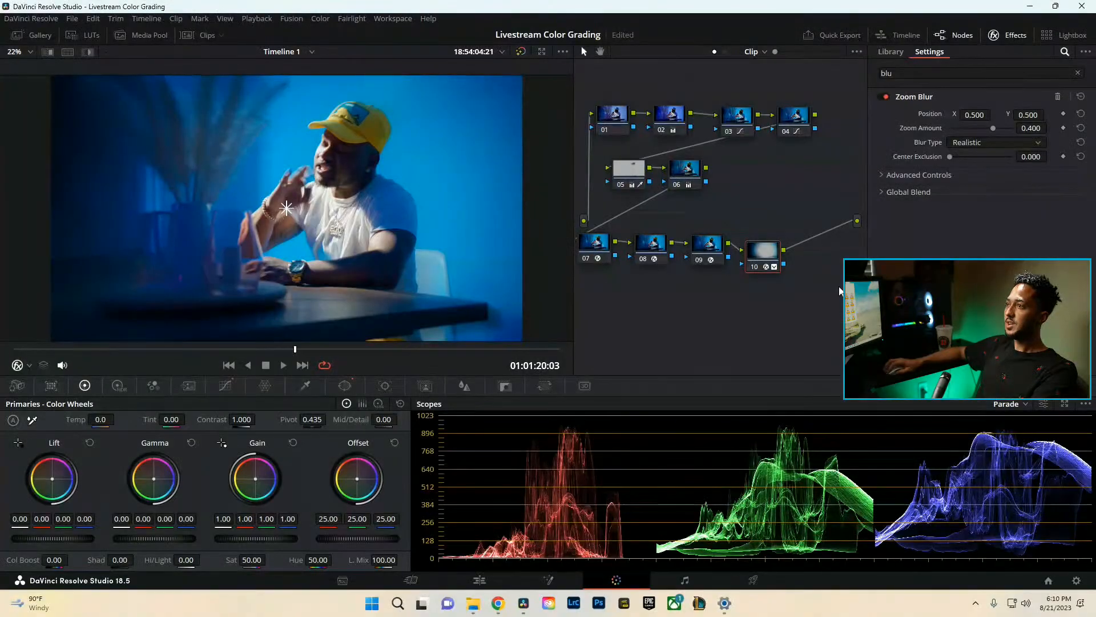
Select all nodes and compare the image full screen with the whole grade disabled and enabled.
drag(840, 291, 605, 105)
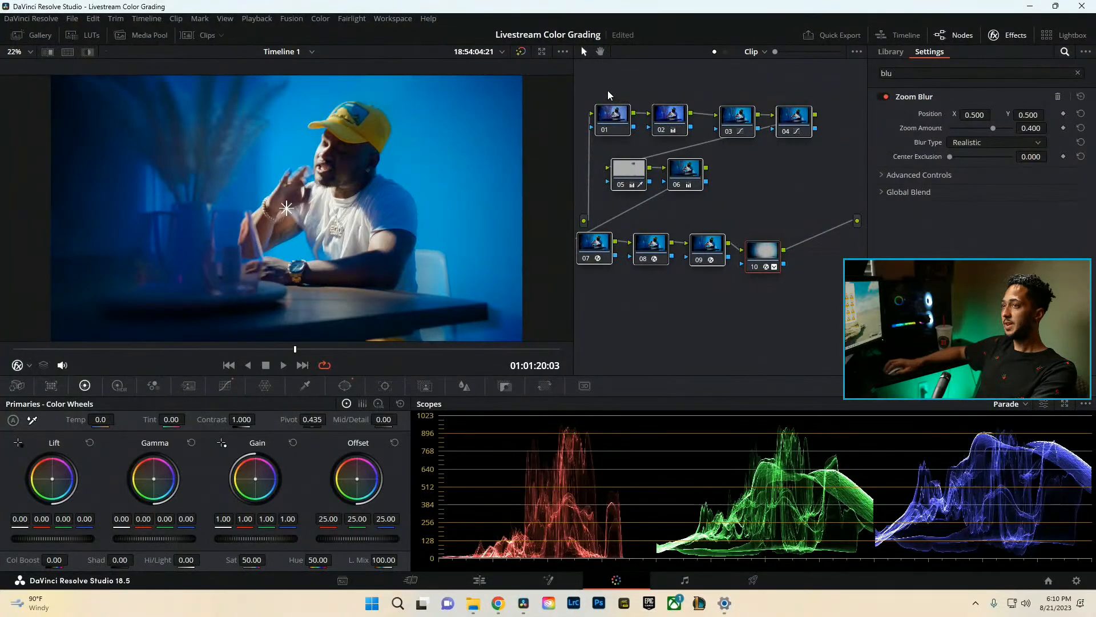
key(ctrl+f)
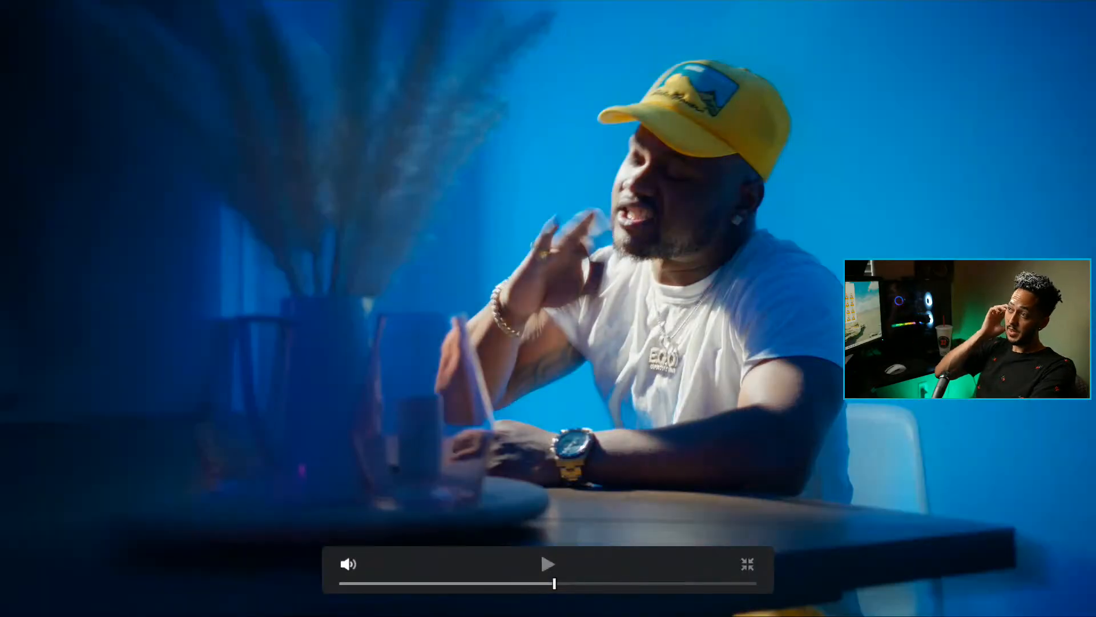
key(ctrl+d)
key(ctrl+d)
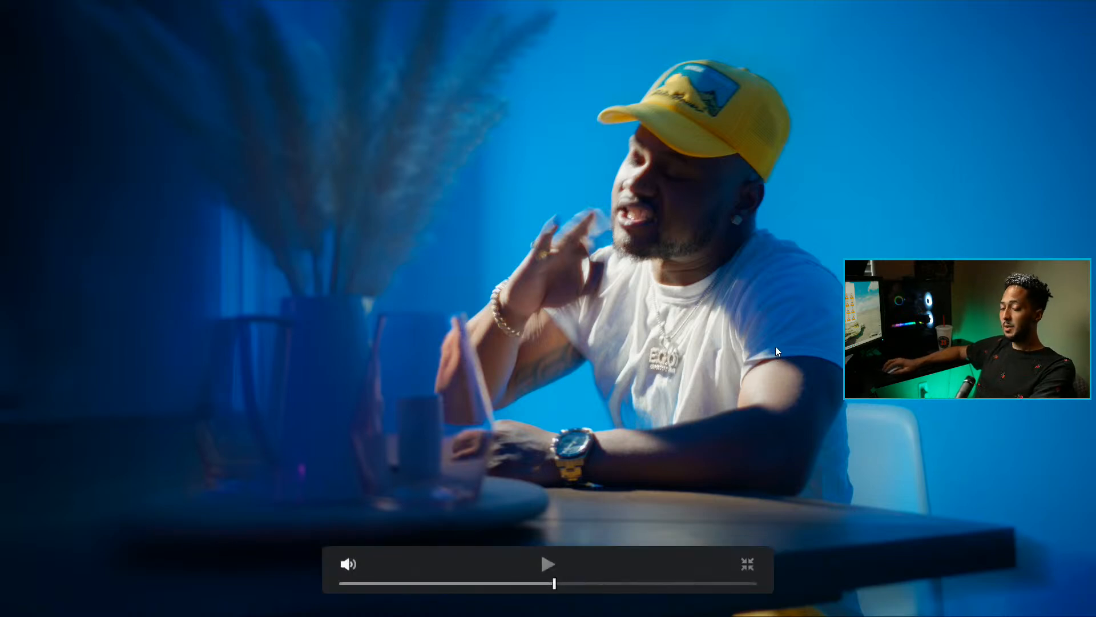
key(Escape)
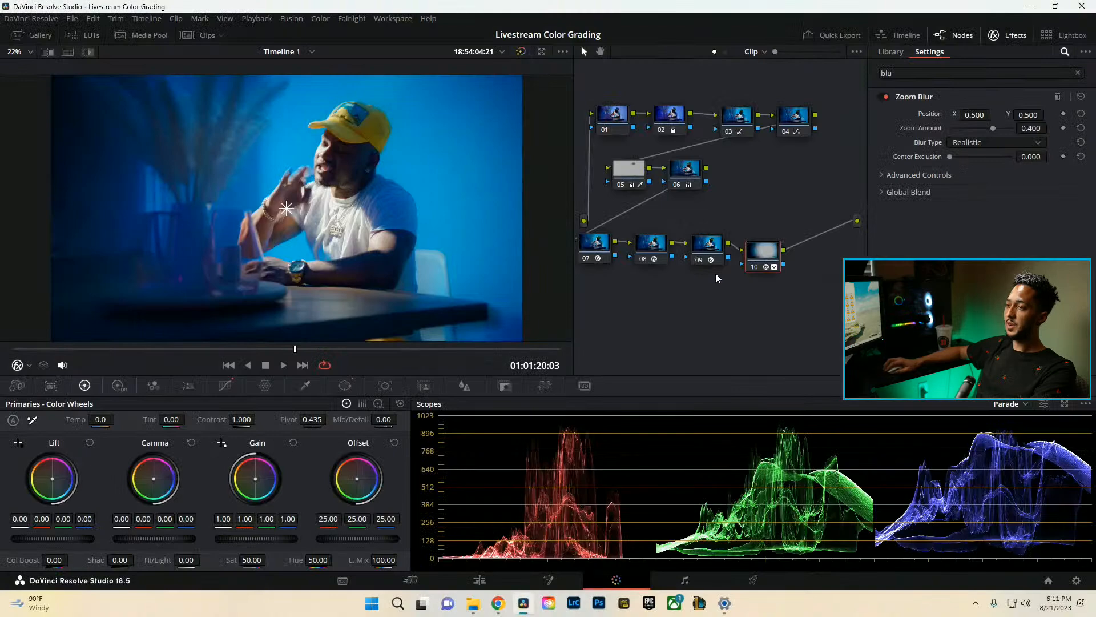
Show the timeline clips, switch to RED clip 04 and apply clip 03's node grade to it.
click(185, 36)
click(273, 336)
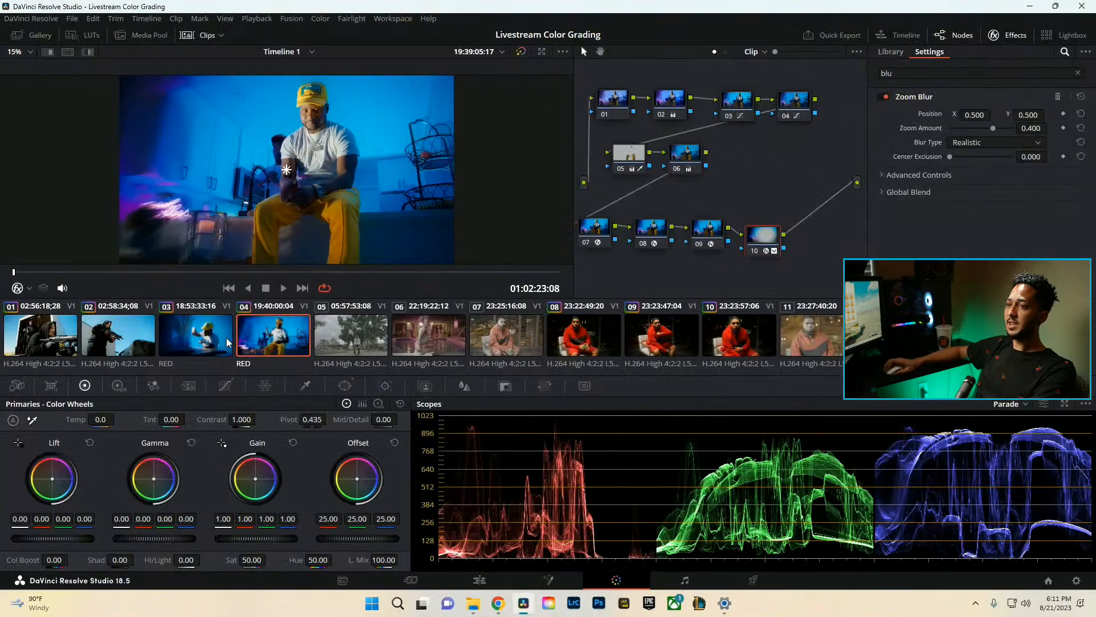
drag(832, 271, 591, 82)
key(Delete)
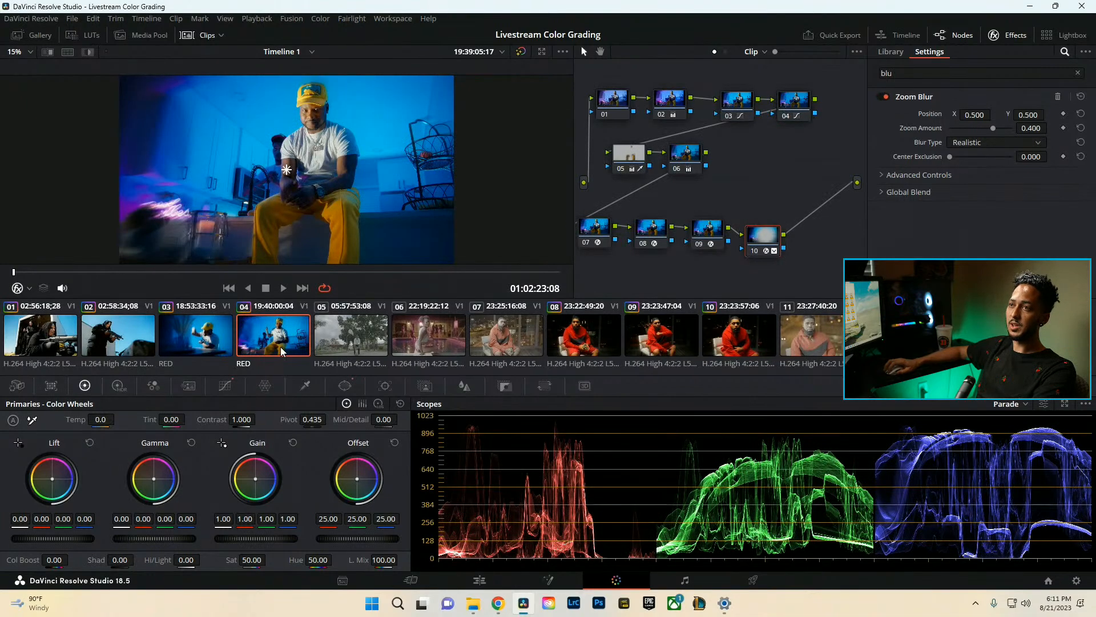
Play clip 04 full screen from a further point to examine the copied grade.
key(ctrl+f)
click(376, 584)
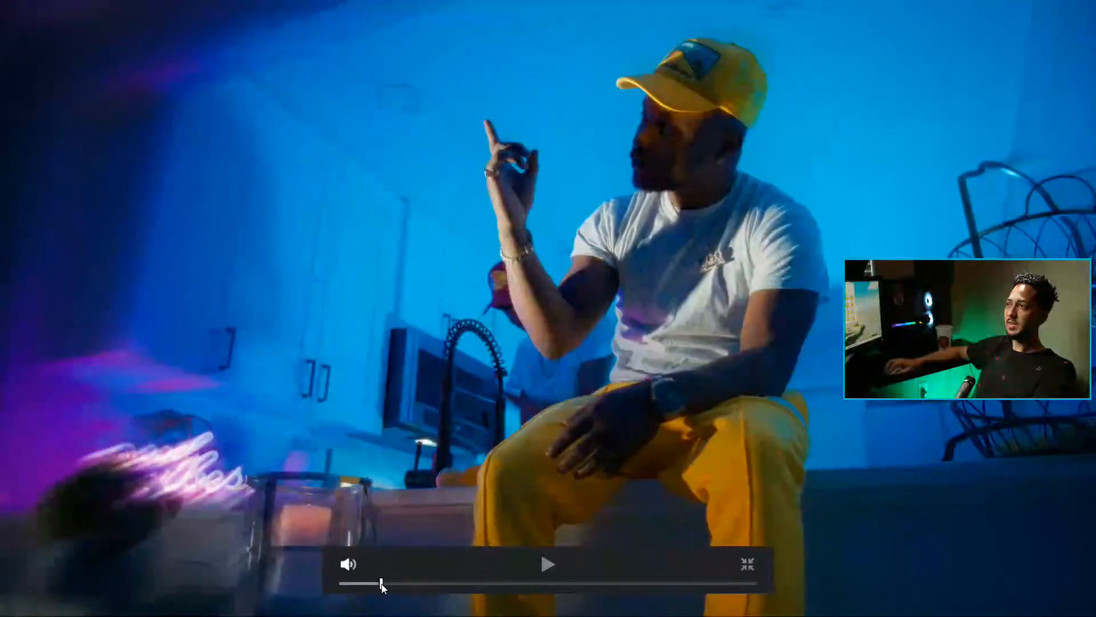
key(space)
key(Escape)
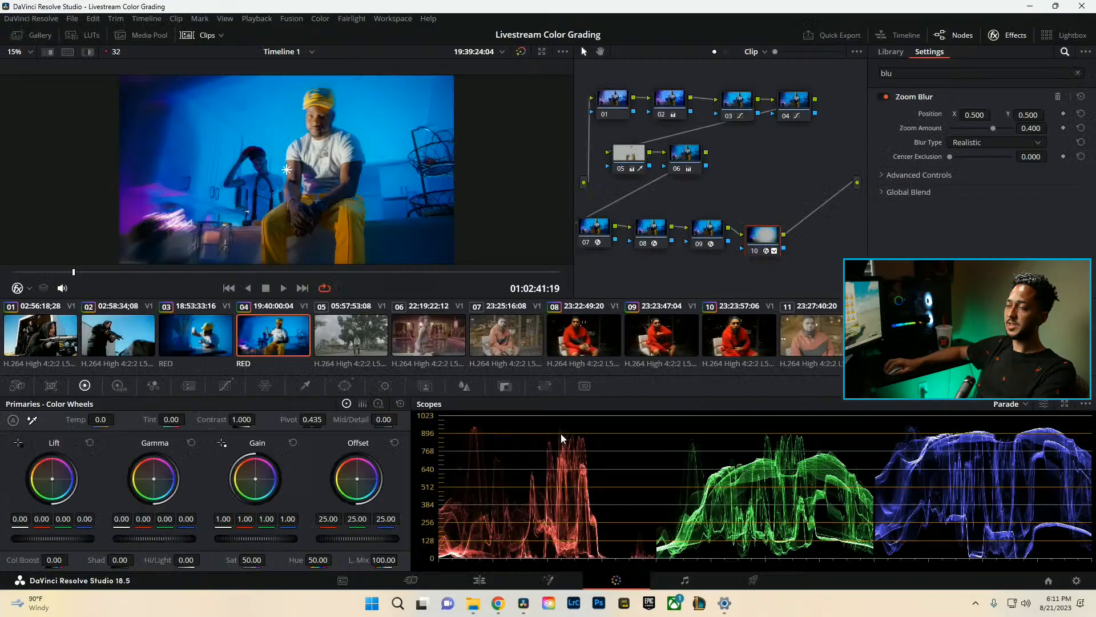
Remove the Zoom Blur effect from clip 04's node 10 and play the clip full screen.
click(1058, 96)
key(p)
key(space)
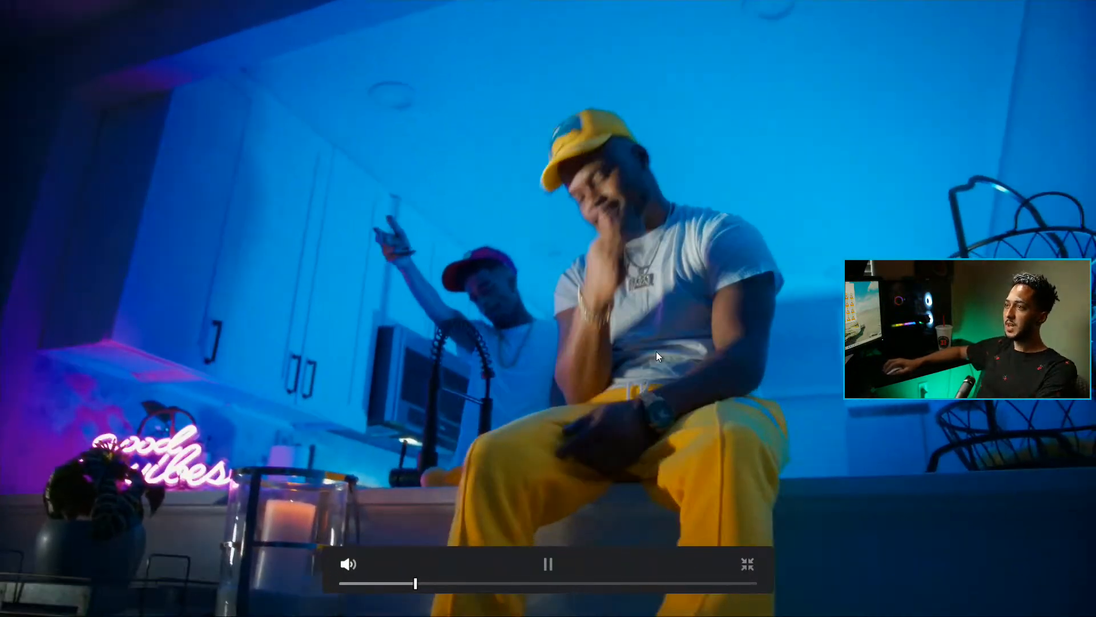
Stop the full-screen playback, raise the master gamma on clip 04's node 02 to 0.01 and check the image full screen.
key(space)
key(Escape)
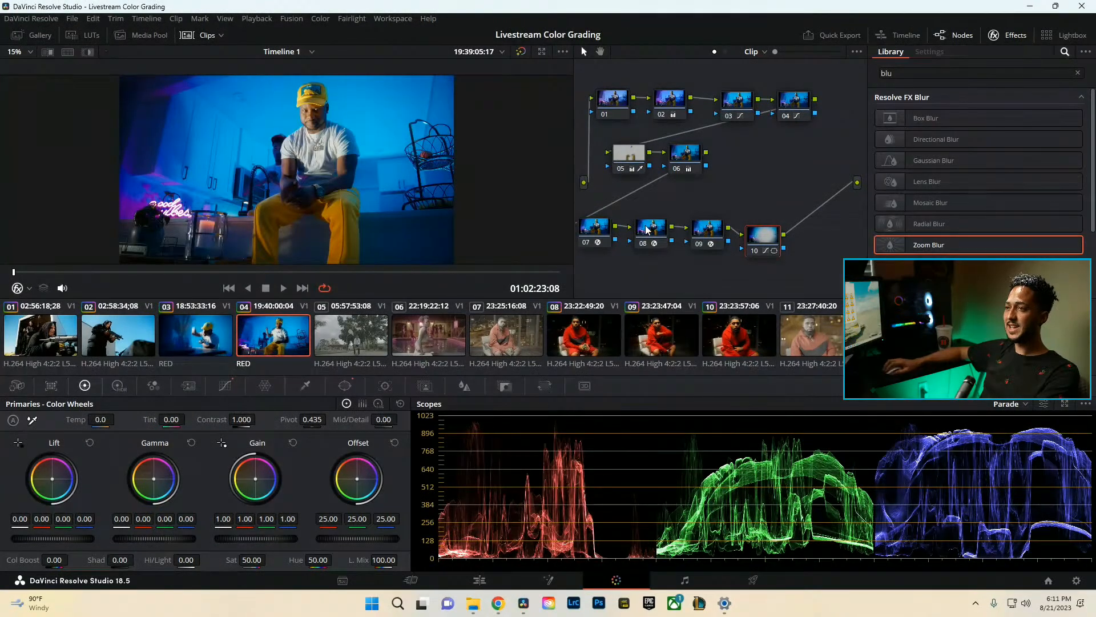
click(671, 105)
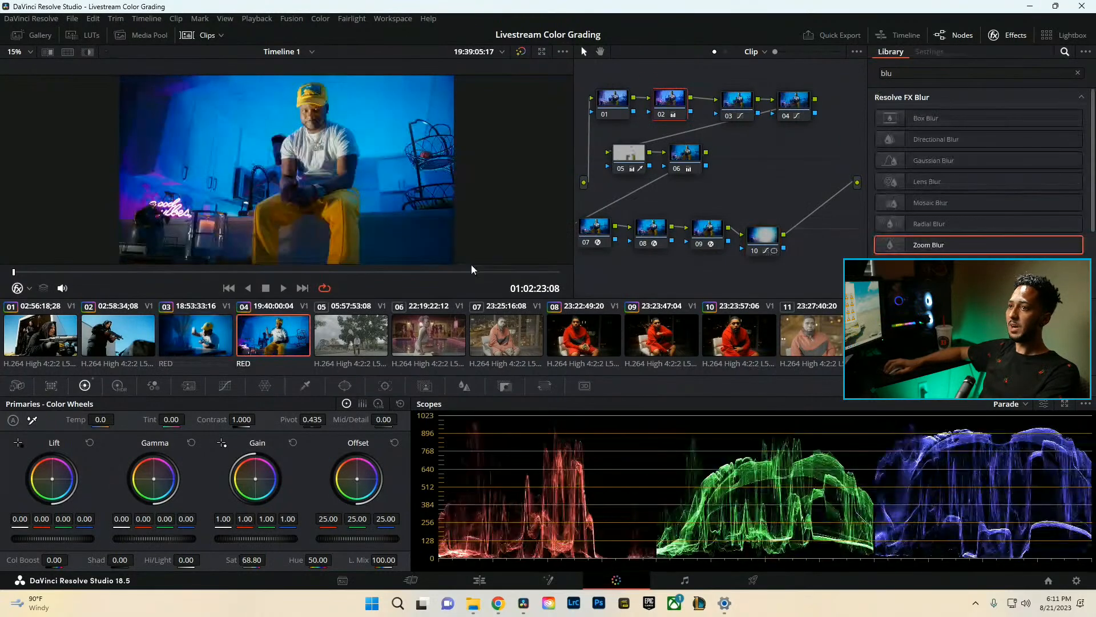
drag(161, 540, 172, 540)
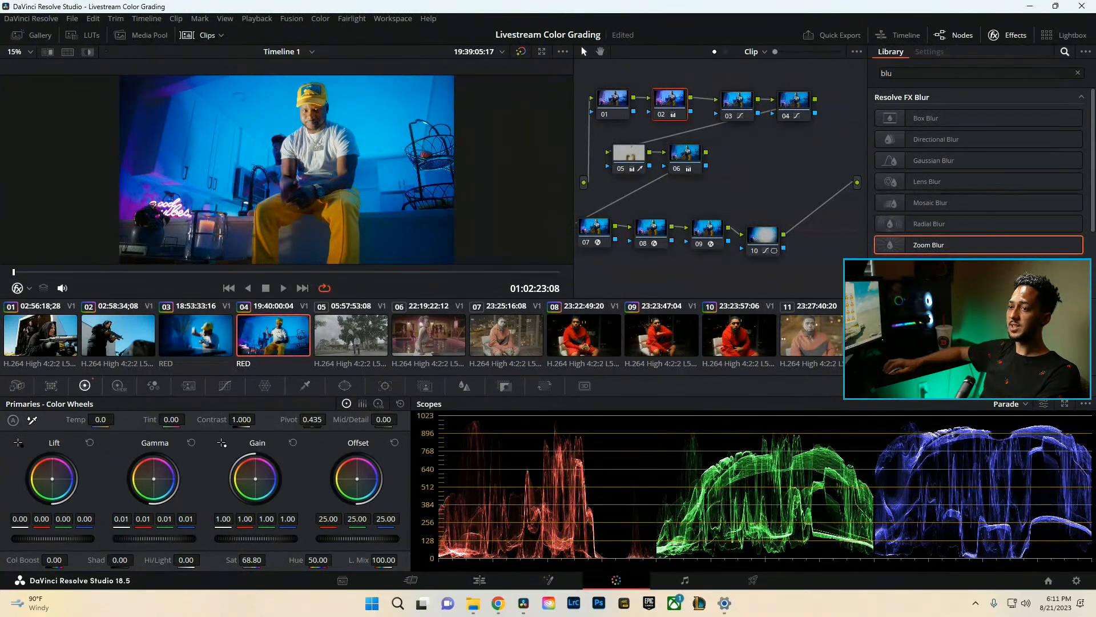
key(ctrl+f)
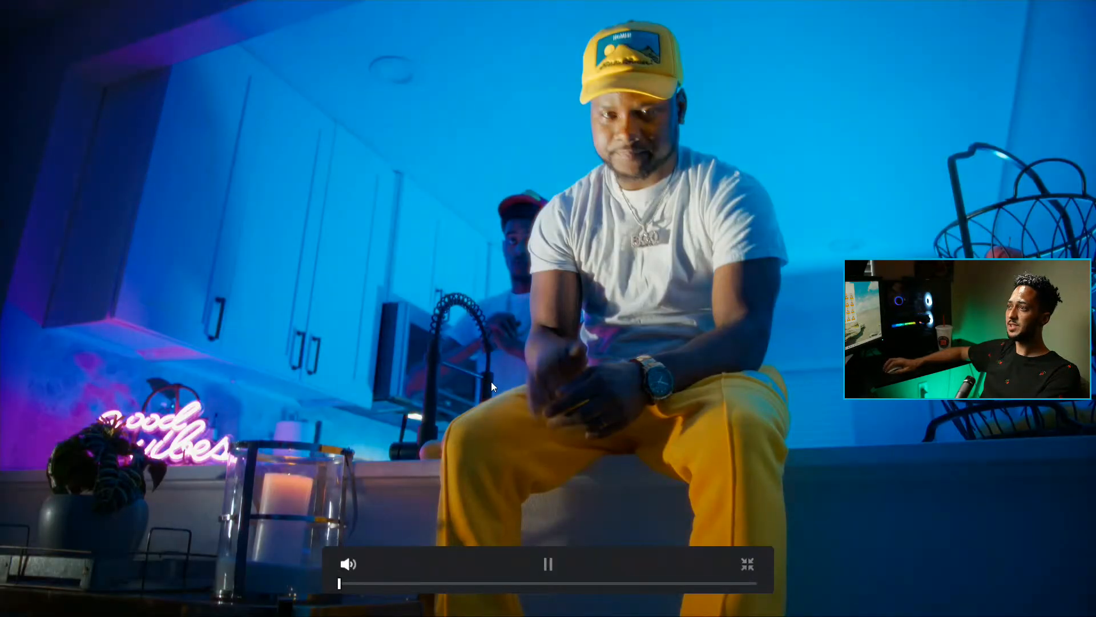
key(ctrl+f)
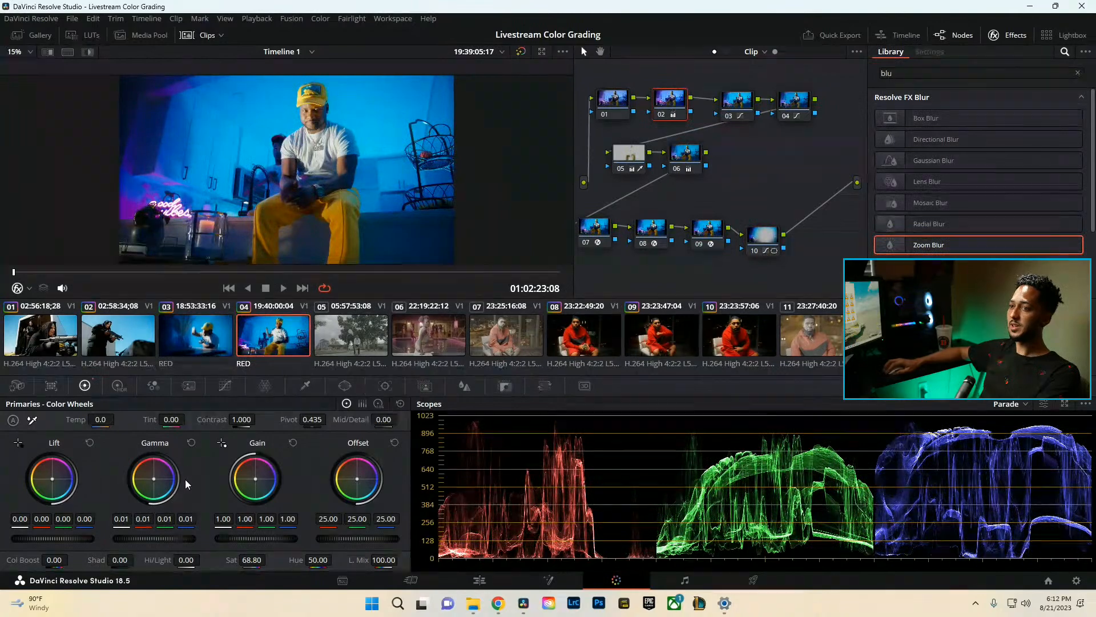
Set node 02's master gain to 1.04 and its master lift to -0.01 on clip 04.
drag(272, 538, 292, 538)
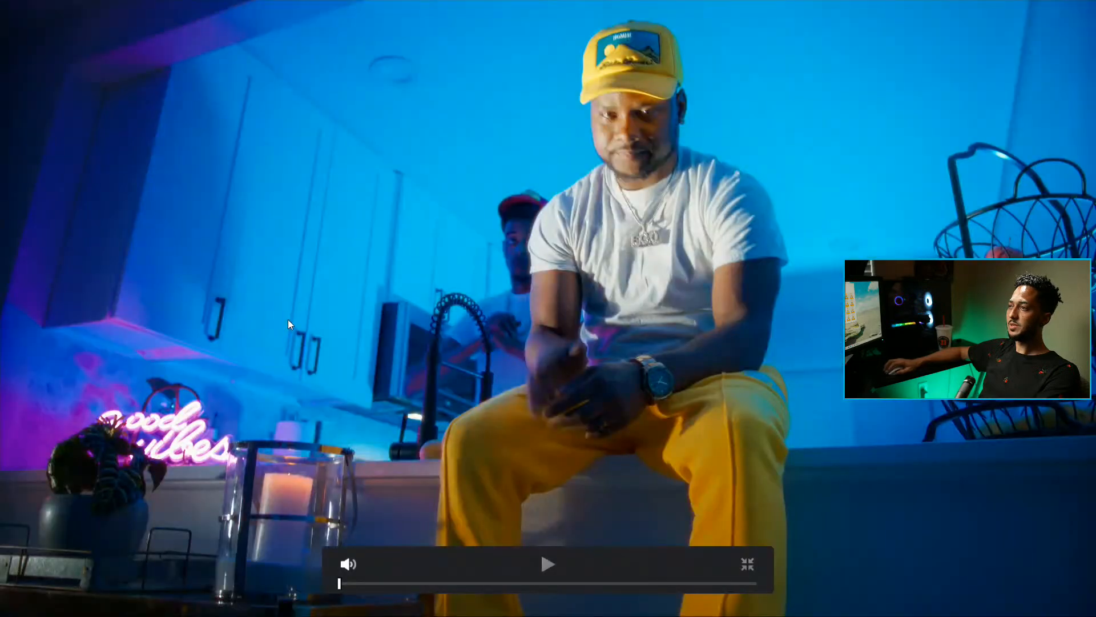
key(Escape)
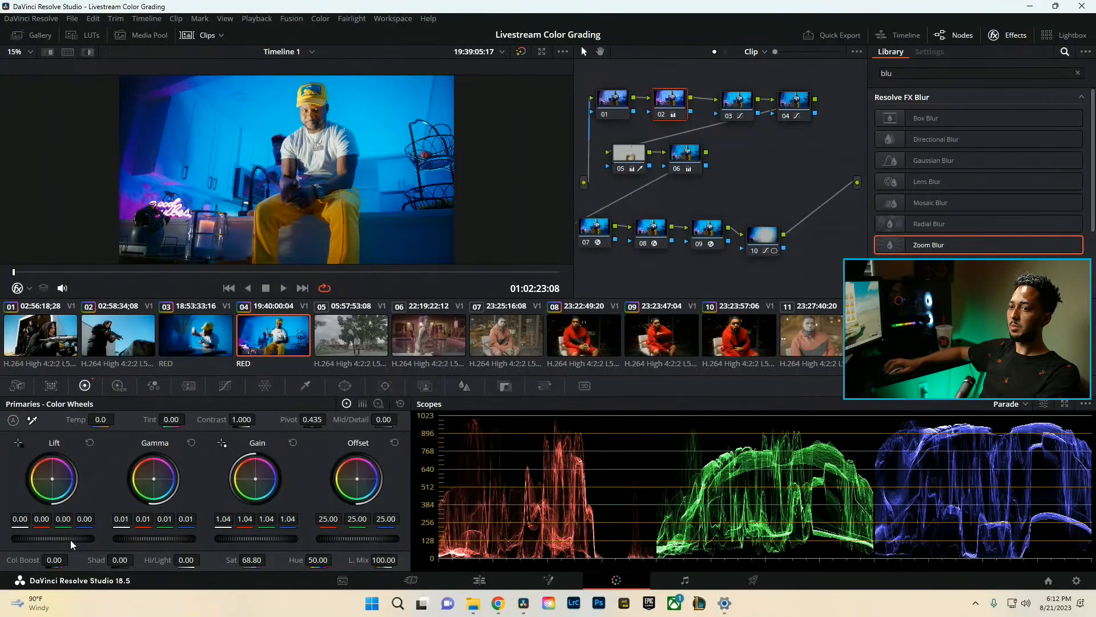
drag(52, 538, 47, 539)
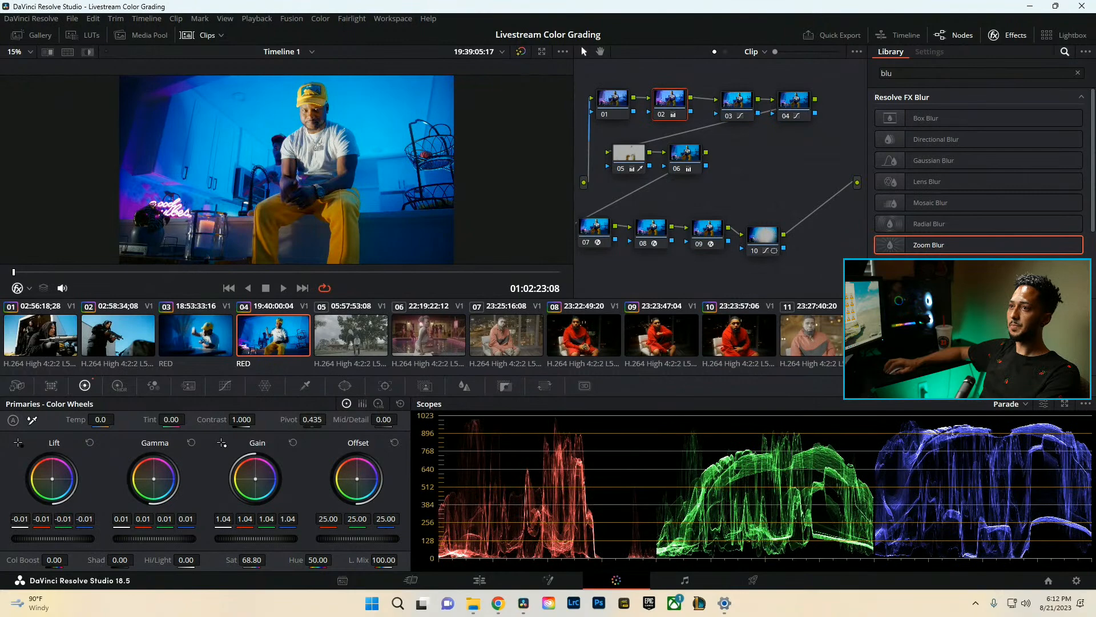
Play clip 04 full screen to examine the adjusted lift, gamma and gain.
click(291, 331)
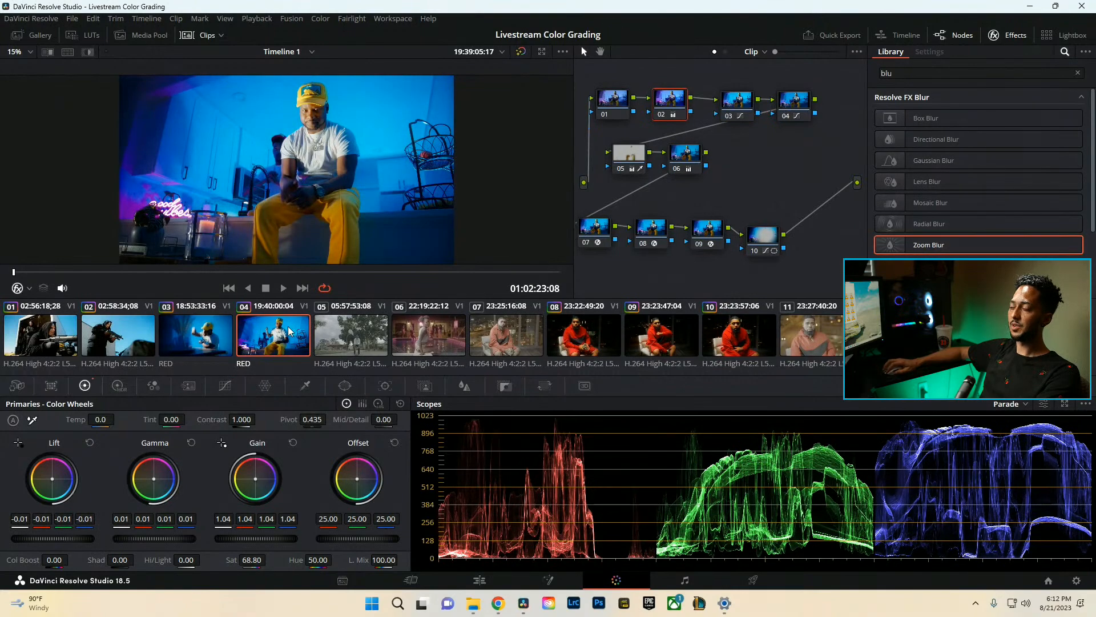
key(ctrl+f)
key(space)
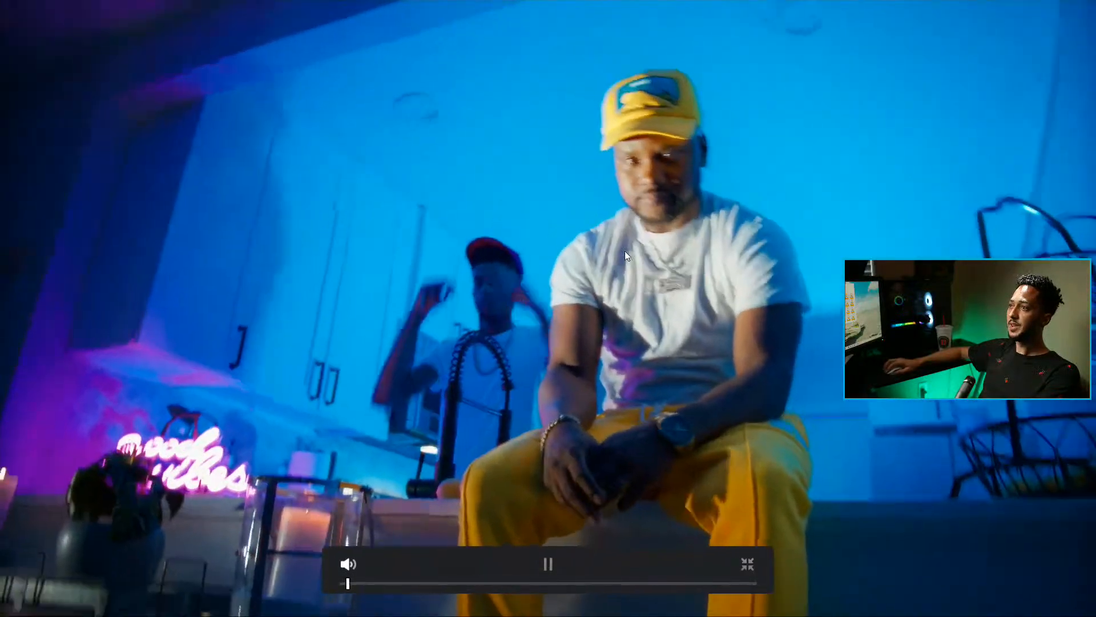
key(space)
key(ctrl+f)
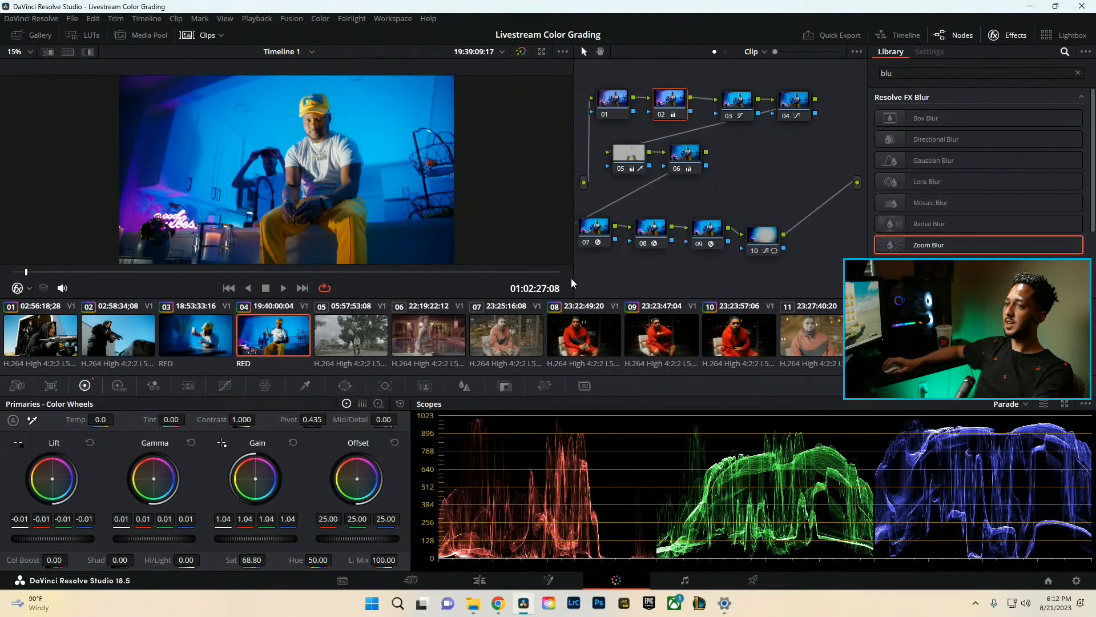
Review graded clips 01, 04 and 10, viewing clip 10 at a further point, and go back to clip 03.
click(57, 340)
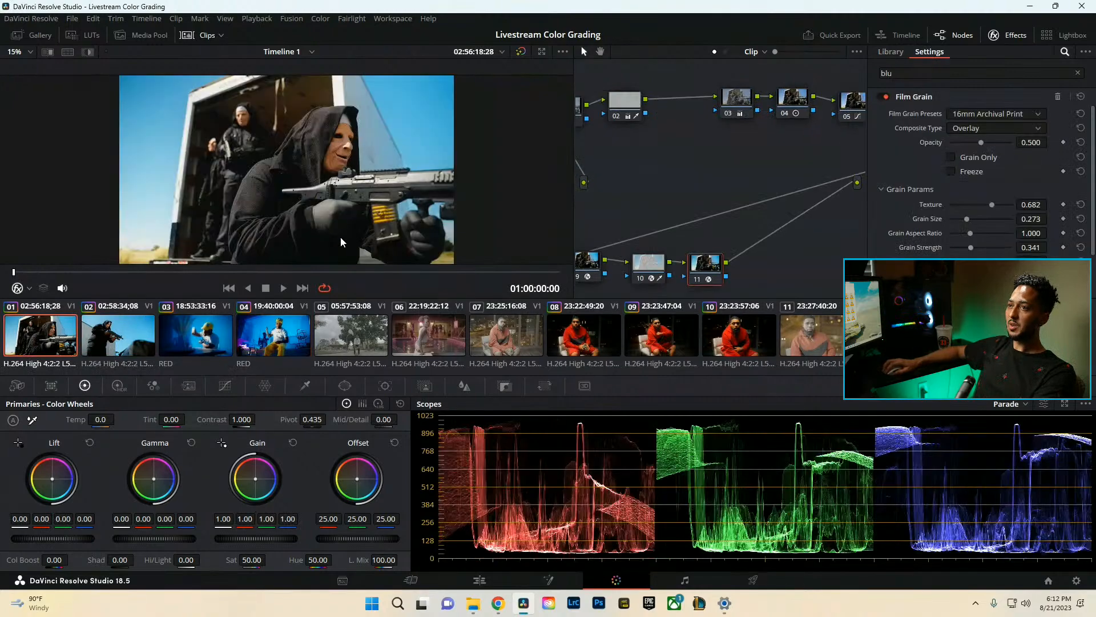
click(260, 343)
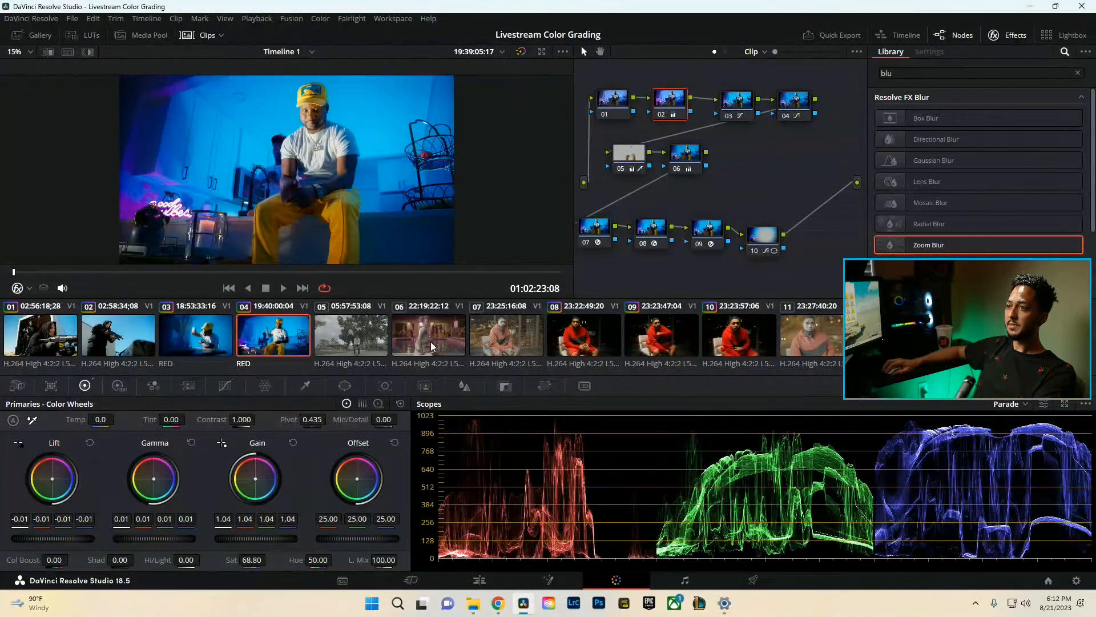
click(773, 345)
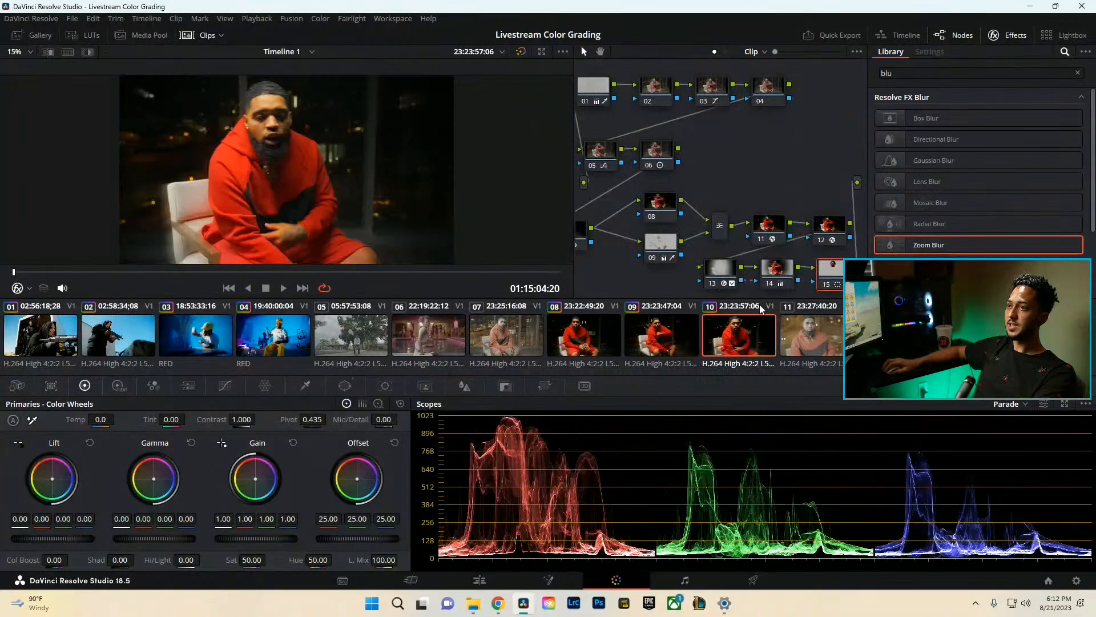
click(183, 272)
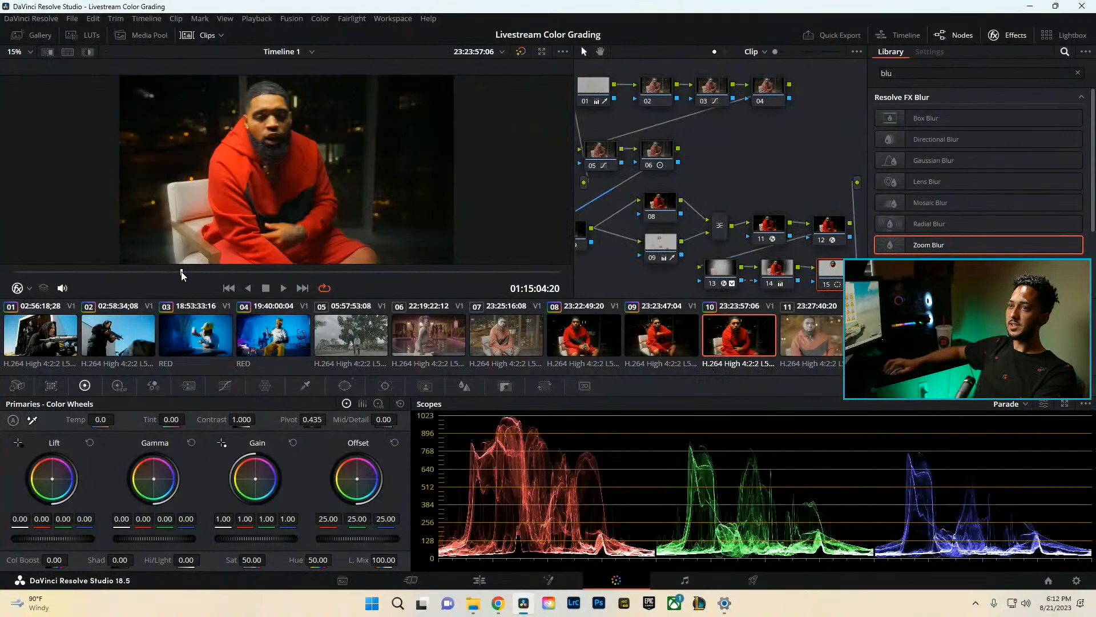
click(195, 336)
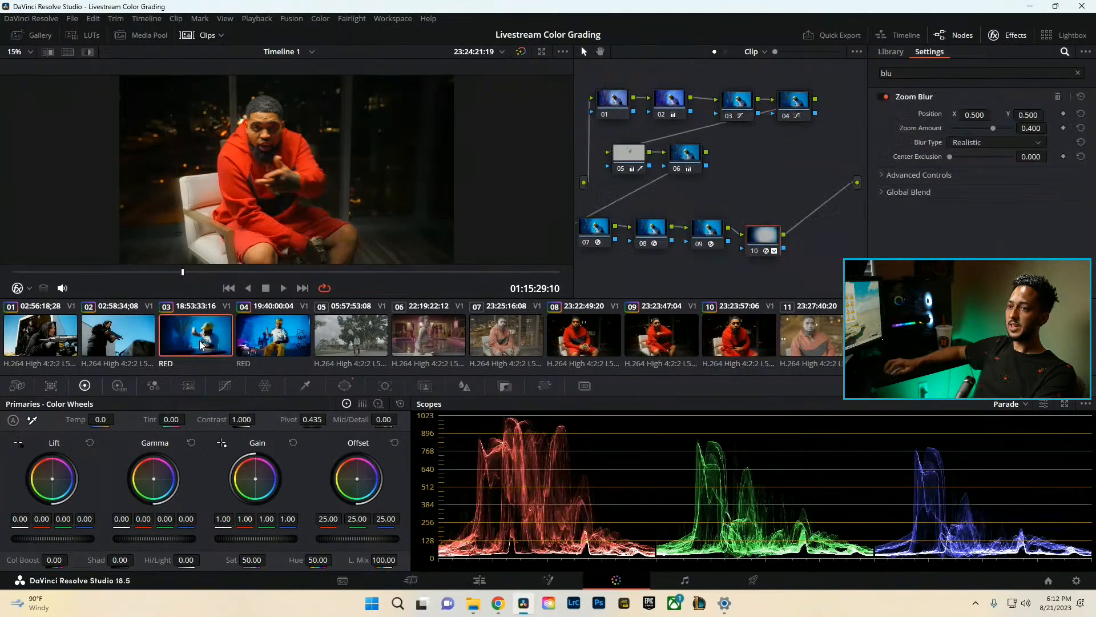